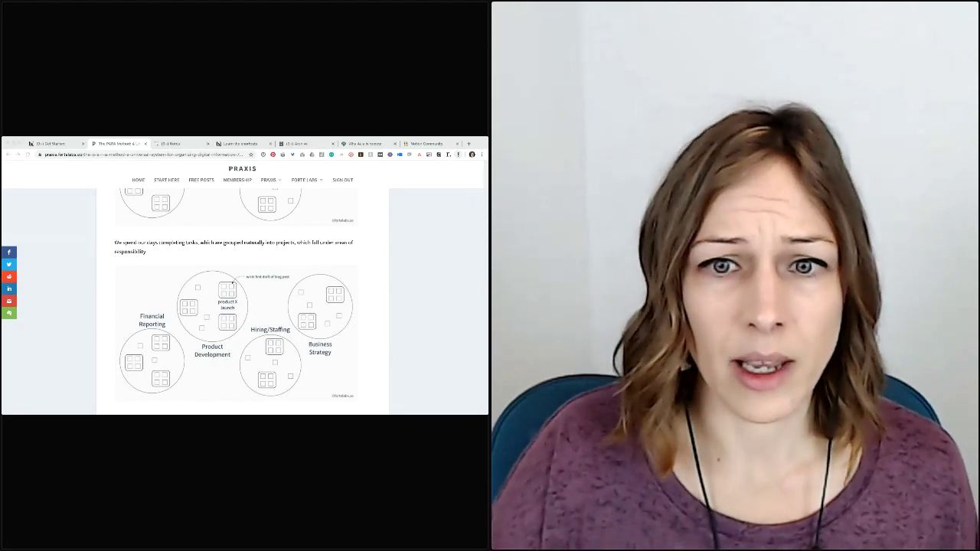
# Select the full web address of the PARA Method article in the browser.
pyautogui.click(205, 165)
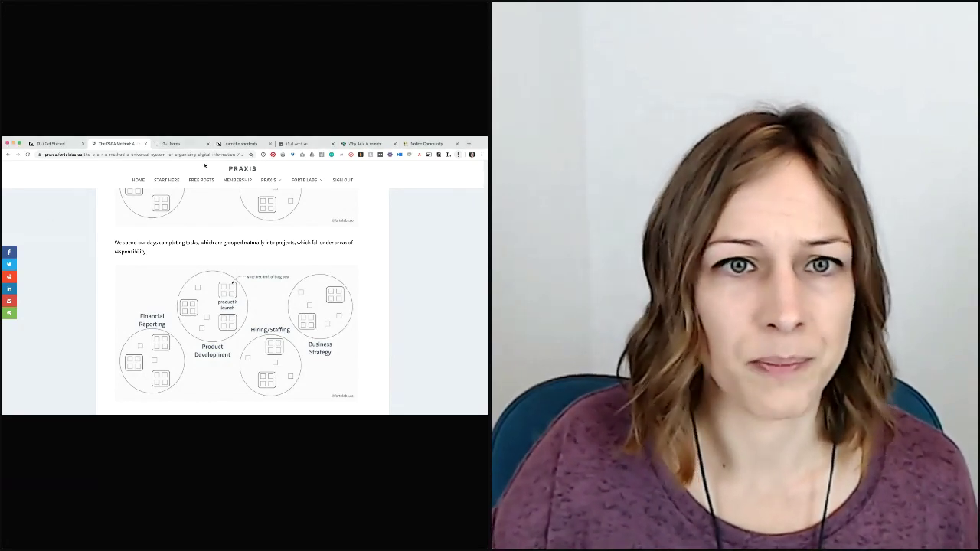
pyautogui.press('super+Tab')
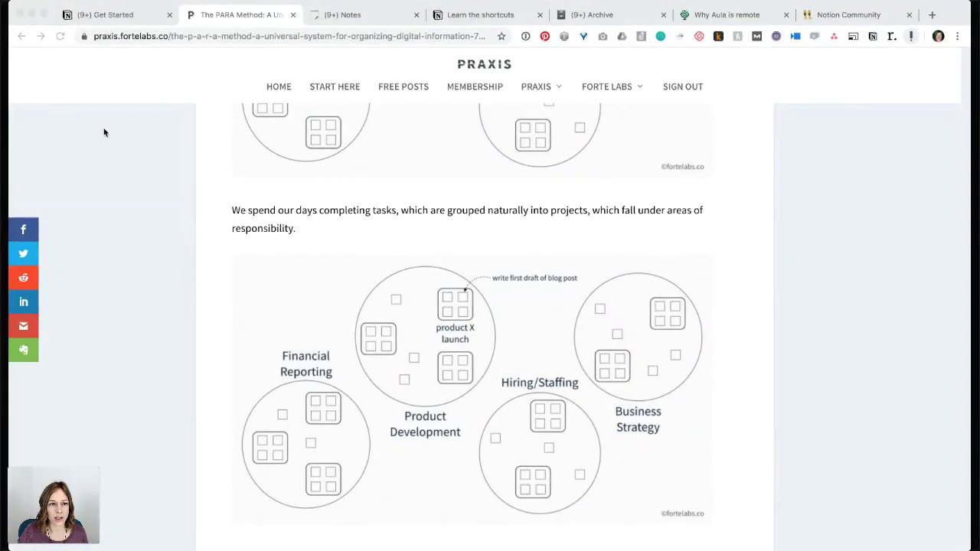
pyautogui.click(257, 37)
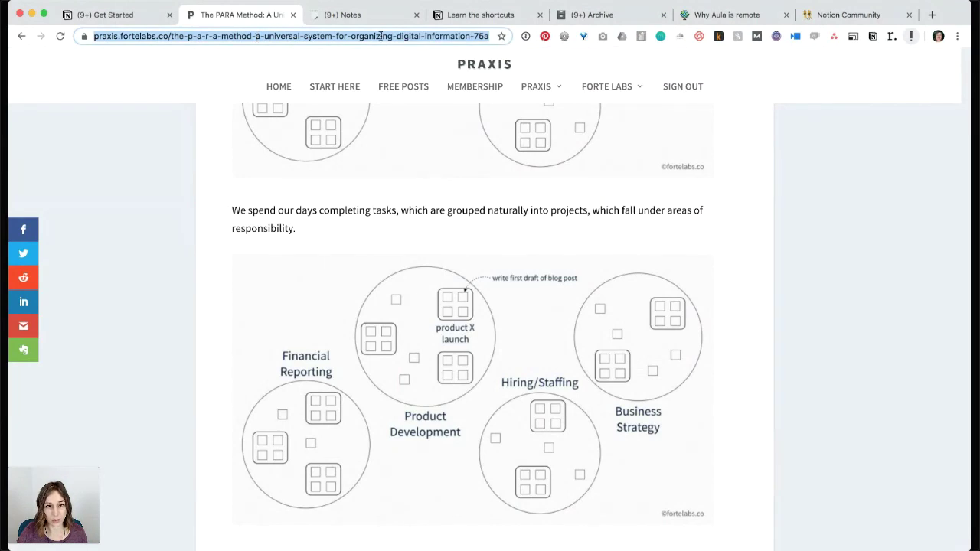
pyautogui.press('super+Tab')
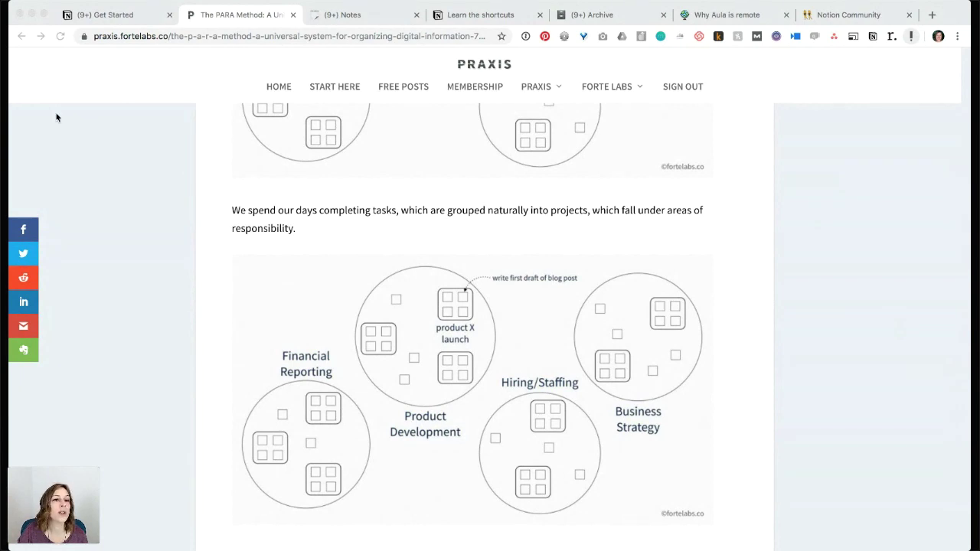
pyautogui.press('super+l')
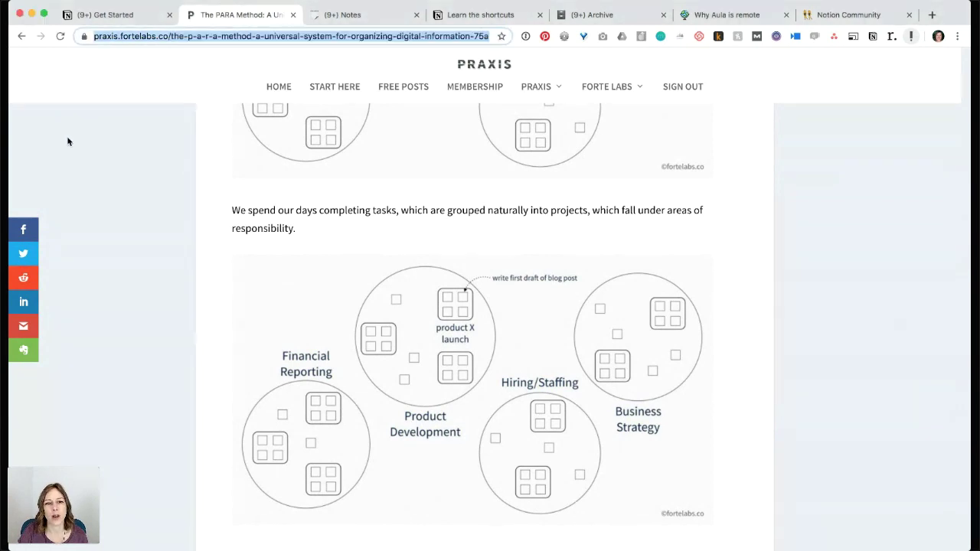
# Open the Help & Support guide from Notion's Get Started page and look through its topic lists.
pyautogui.click(129, 18)
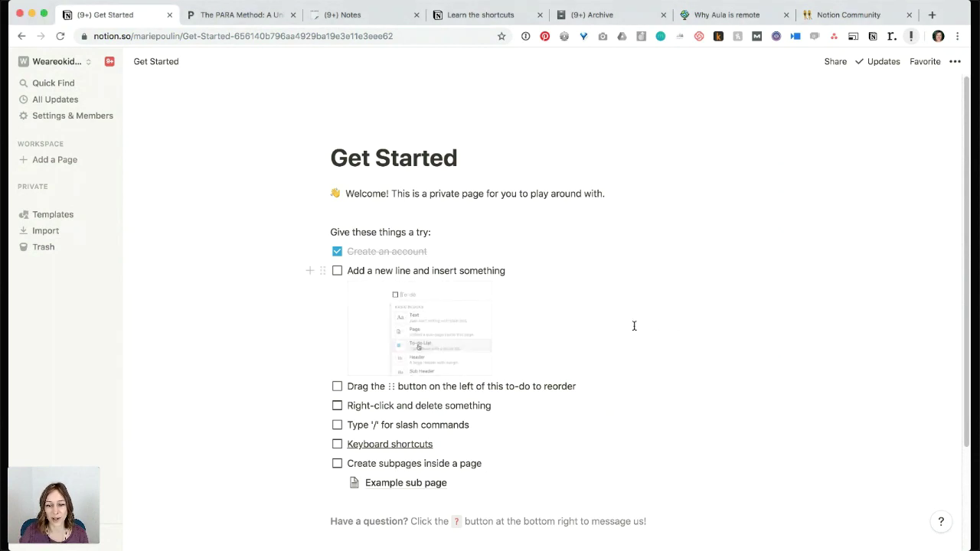
pyautogui.click(942, 523)
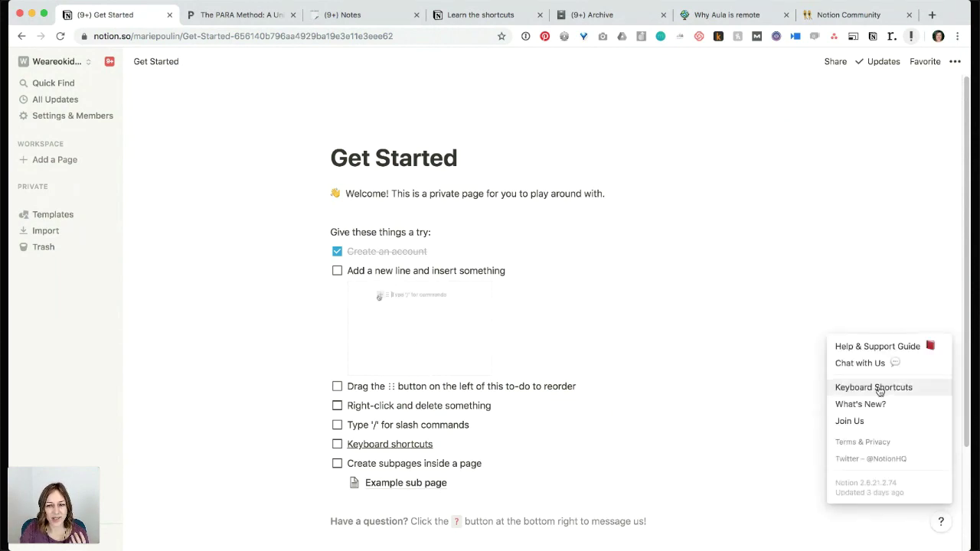
pyautogui.click(876, 347)
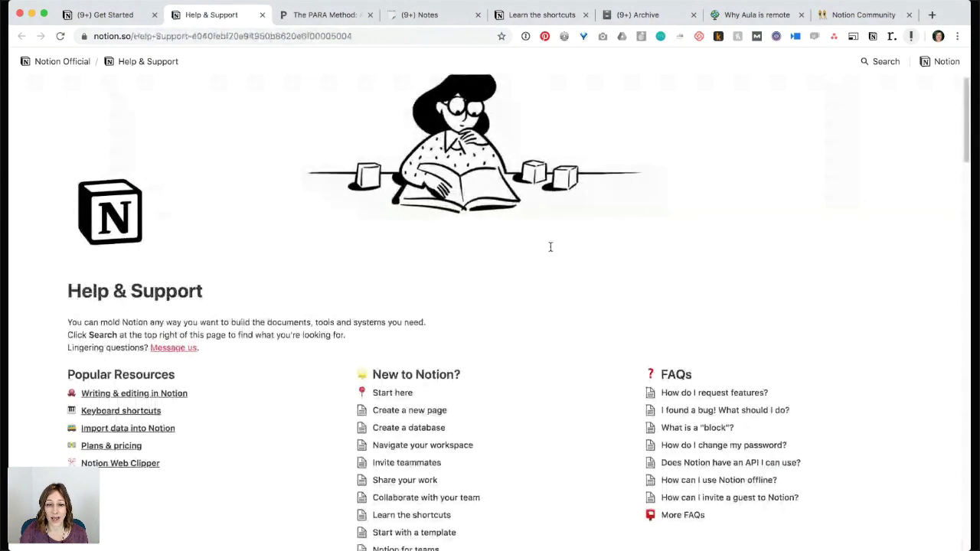
pyautogui.scroll(-2, 550, 246)
pyautogui.scroll(-4, 550, 247)
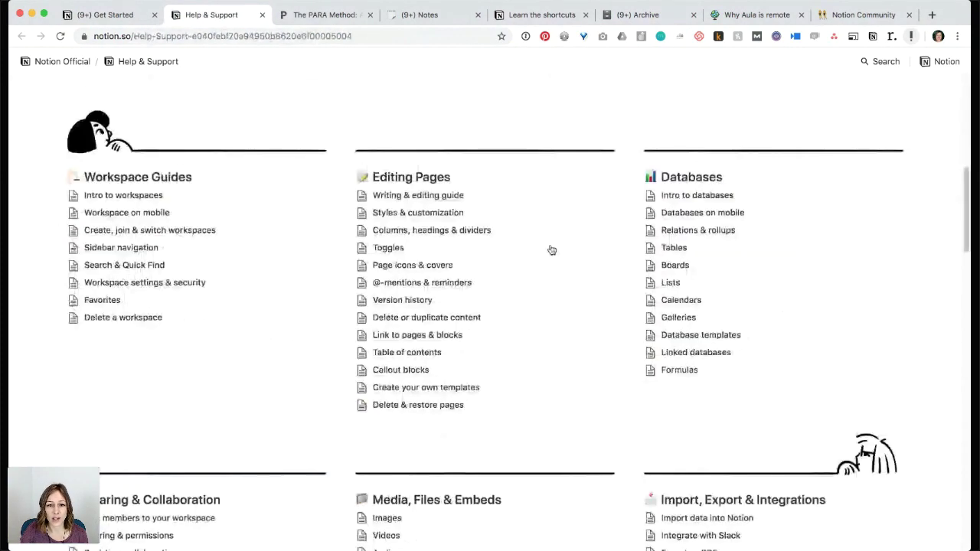
pyautogui.scroll(-5, 551, 251)
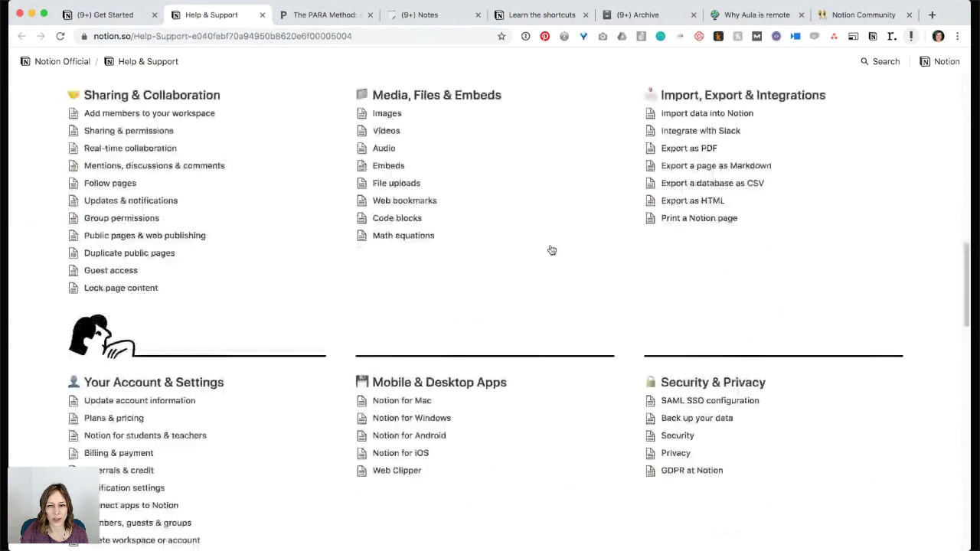
pyautogui.scroll(8, 550, 249)
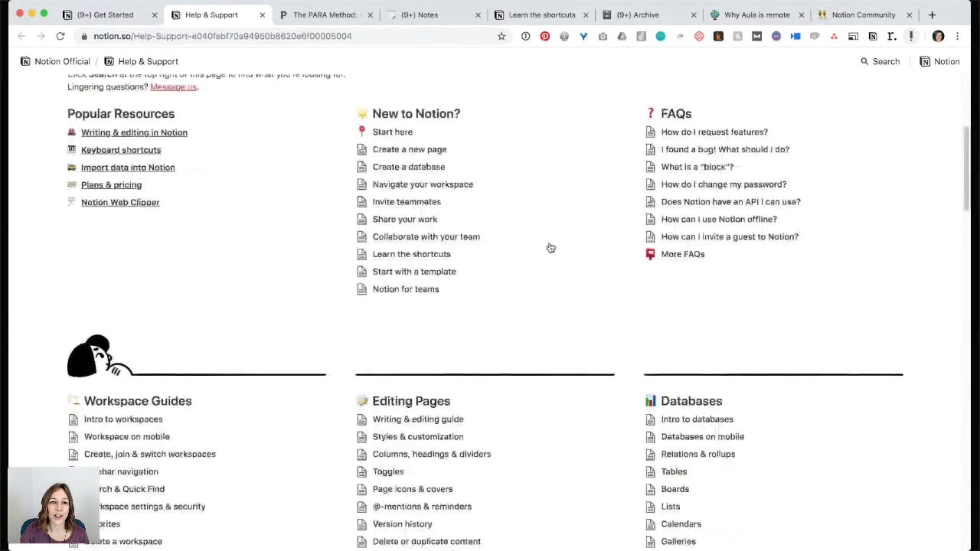
pyautogui.scroll(3, 551, 247)
# Place the Learn the shortcuts page beside Help & Support and read through its Markdown, styling and content creation shortcuts.
pyautogui.moveTo(567, 14); pyautogui.dragTo(357, 16)
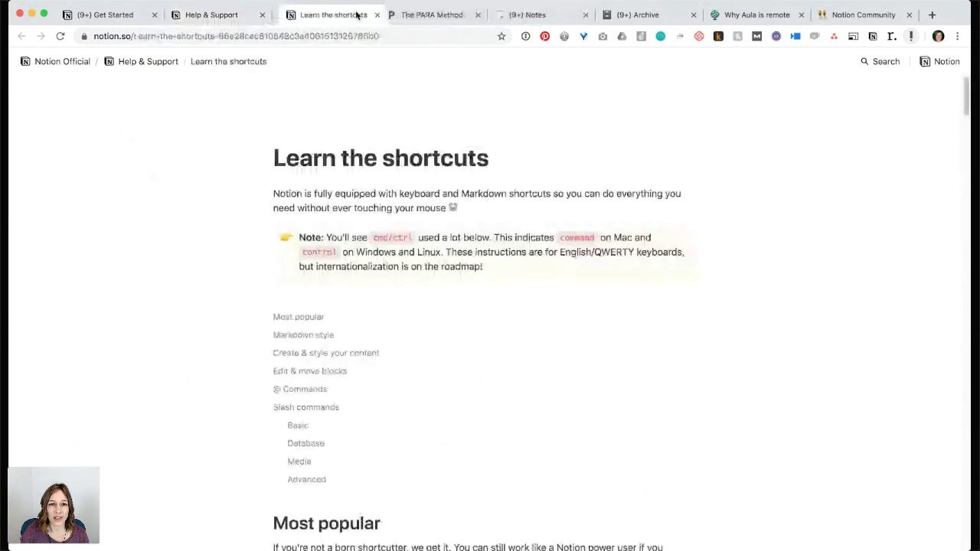
pyautogui.scroll(-4, 796, 439)
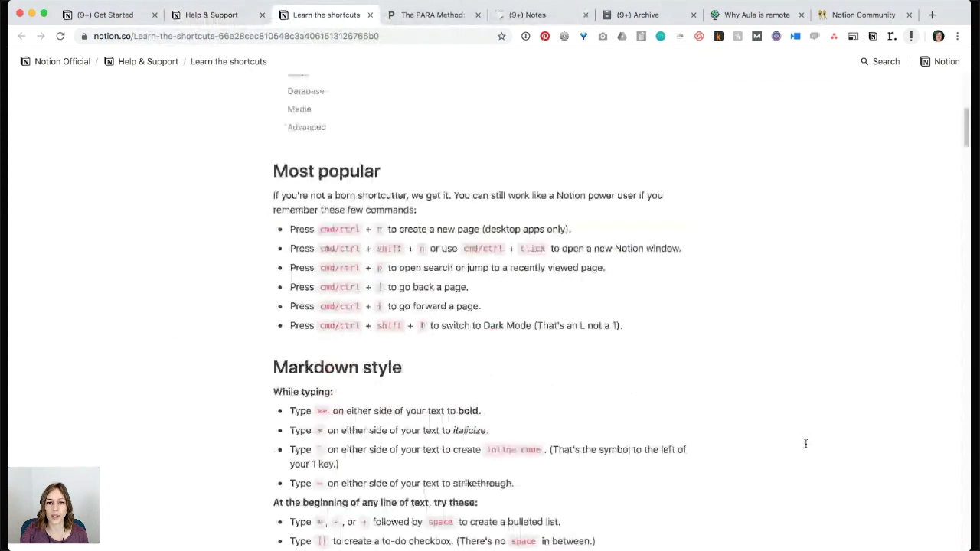
pyautogui.scroll(-4, 805, 444)
pyautogui.scroll(-4, 805, 444)
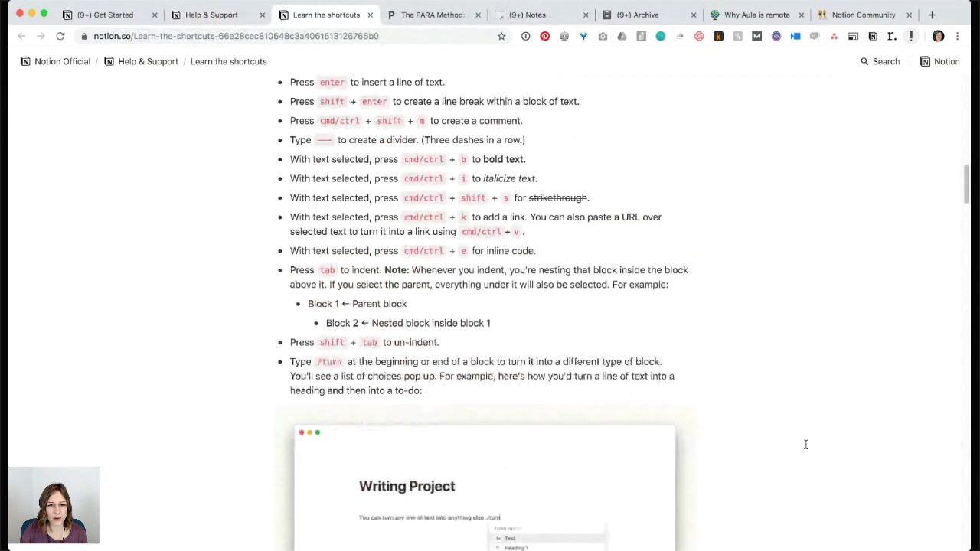
pyautogui.scroll(-1, 805, 444)
pyautogui.scroll(1, 805, 444)
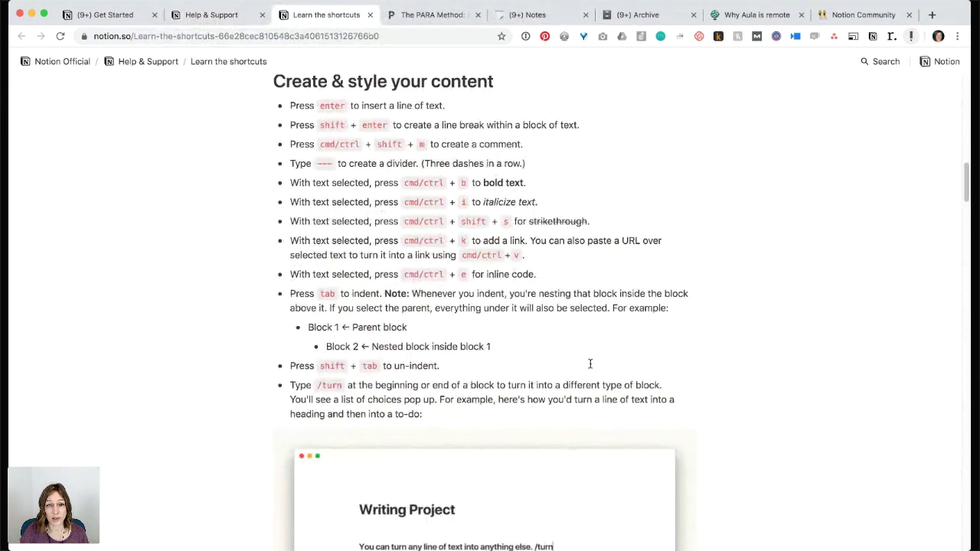
pyautogui.scroll(-3, 632, 361)
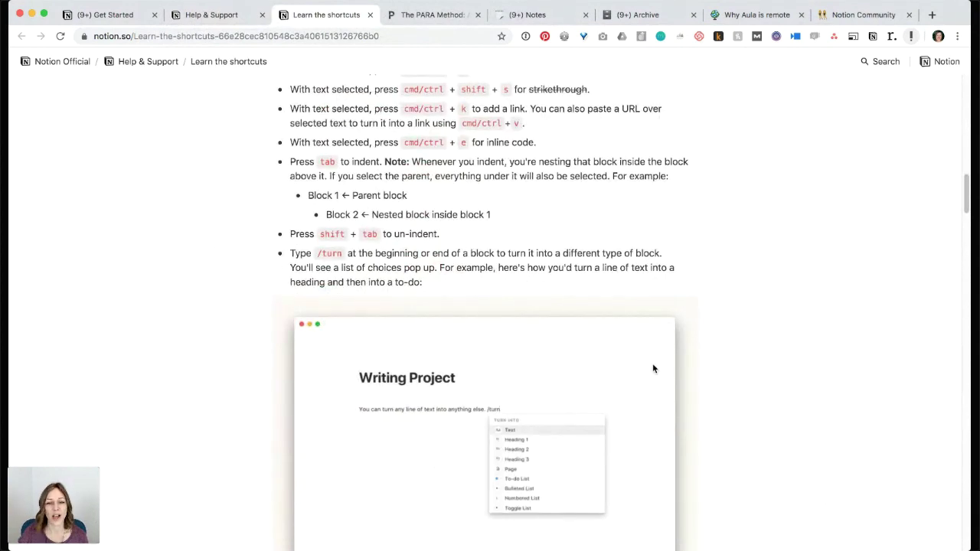
pyautogui.scroll(-5, 681, 306)
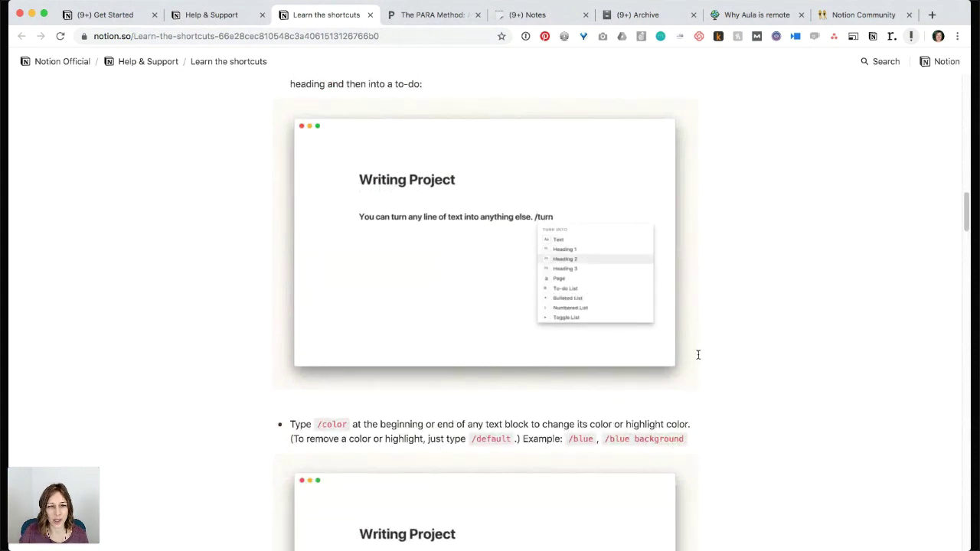
pyautogui.scroll(-1, 708, 362)
pyautogui.scroll(-7, 707, 362)
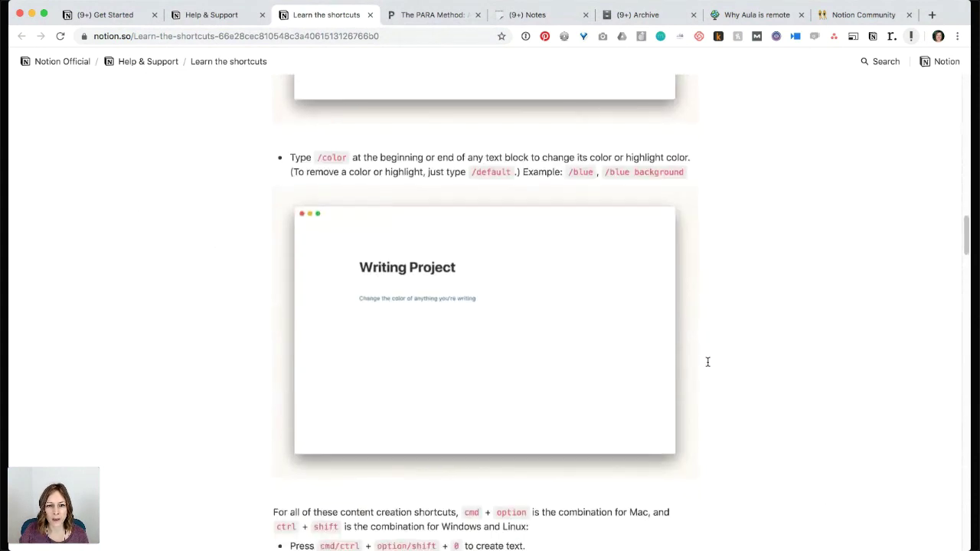
pyautogui.scroll(-5, 707, 362)
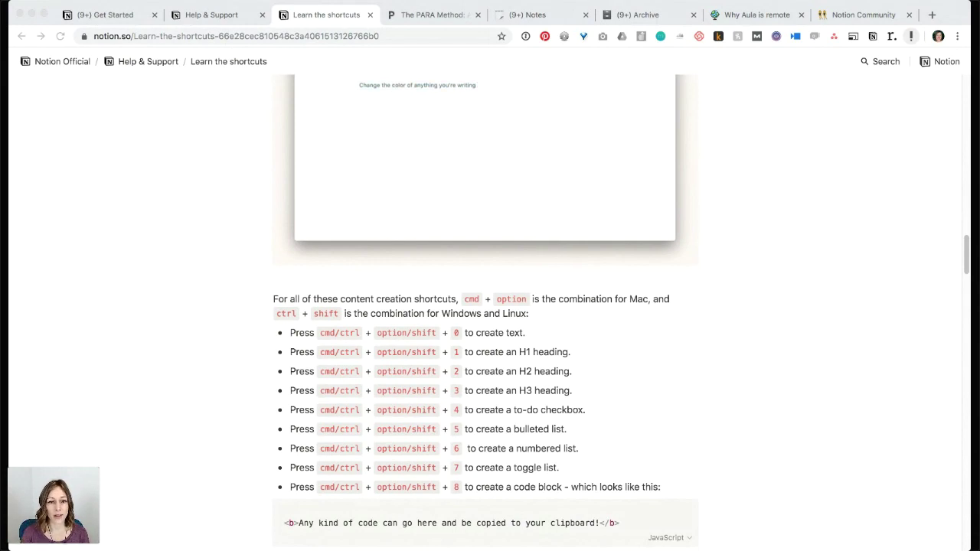
# Open the template picker from the Get Started page, expand Design, and preview the Process Docs and Team Directory templates.
pyautogui.click(121, 16)
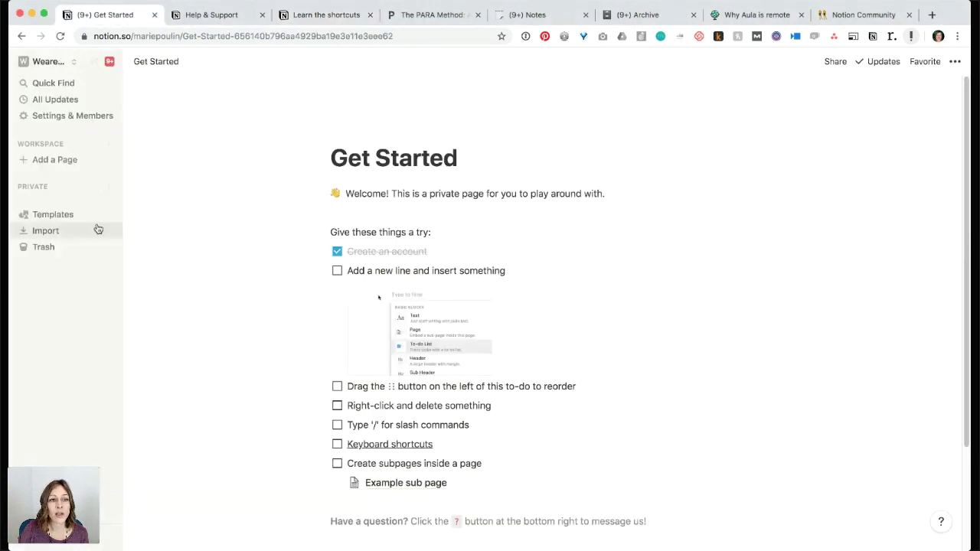
pyautogui.click(51, 217)
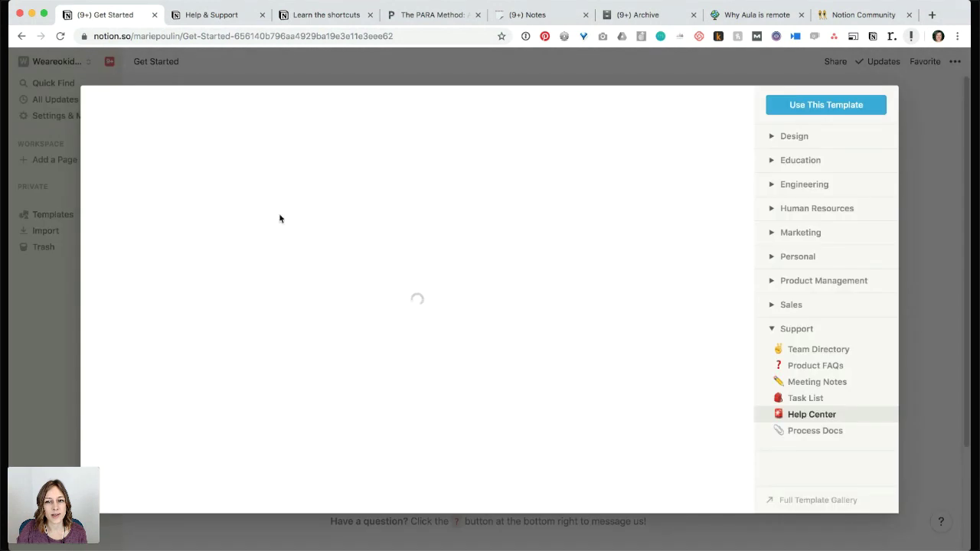
pyautogui.click(791, 136)
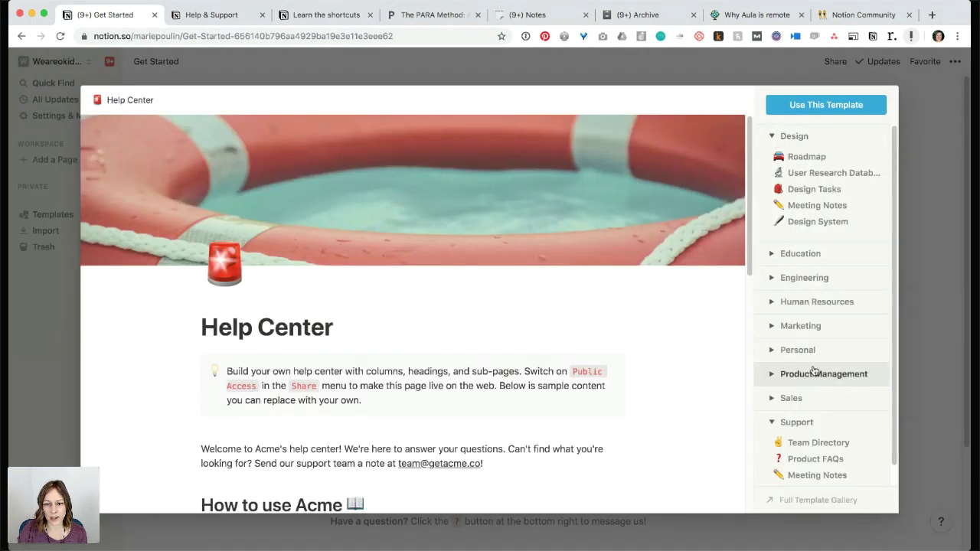
pyautogui.scroll(-2, 808, 437)
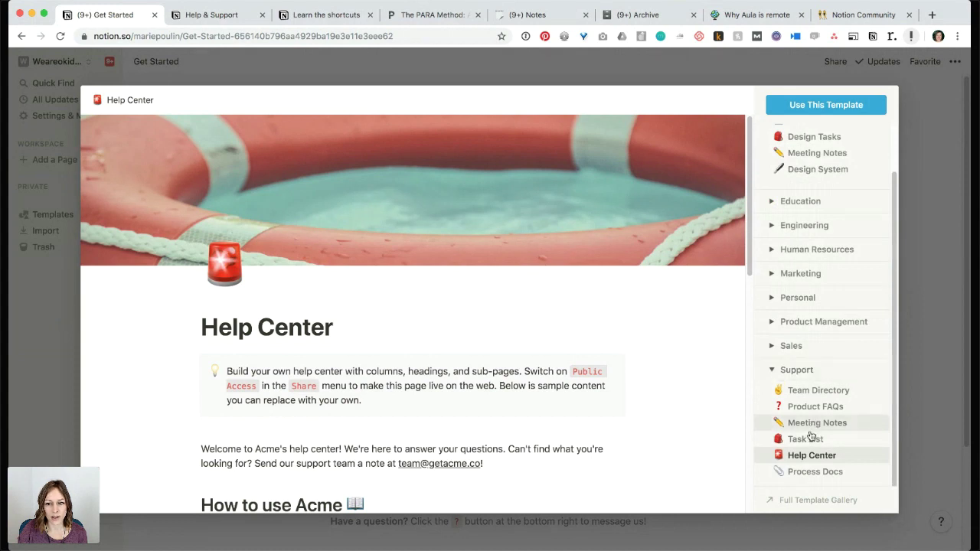
pyautogui.click(811, 470)
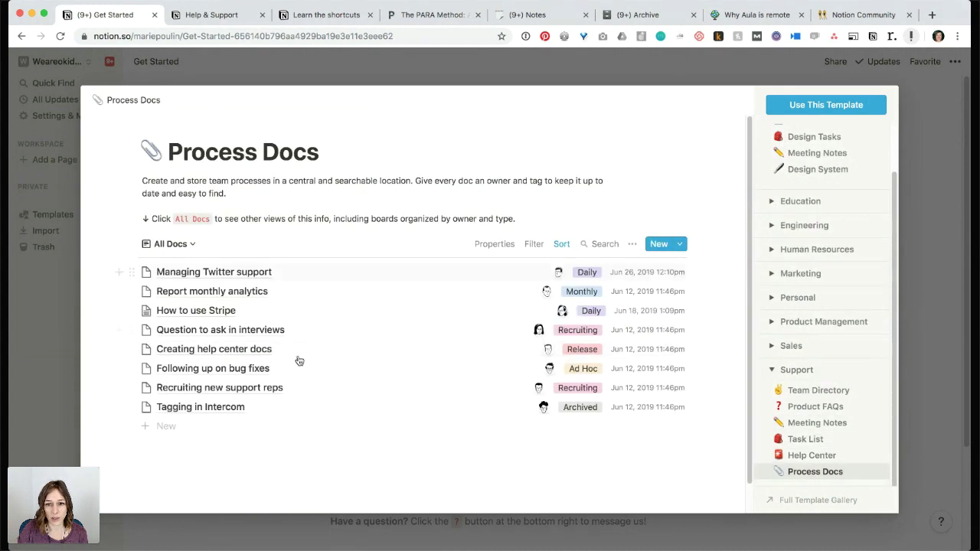
pyautogui.click(830, 394)
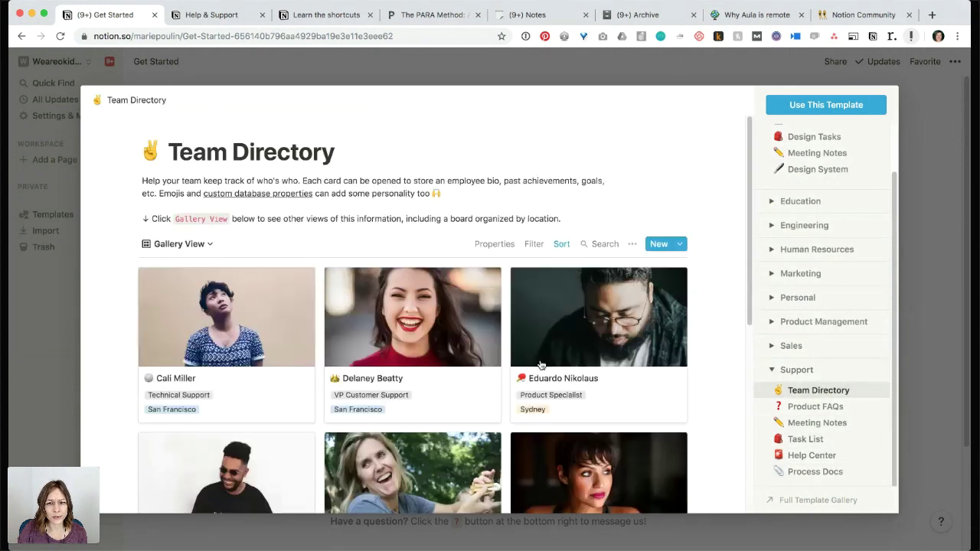
pyautogui.scroll(-3, 694, 440)
pyautogui.scroll(3, 694, 438)
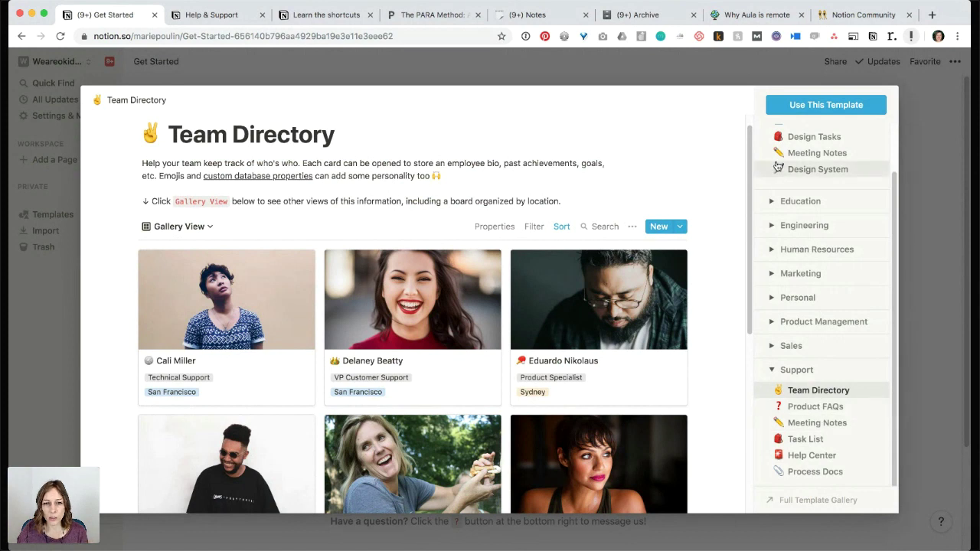
# Collapse the Support templates, expand Marketing and preview the Content Calendar template.
pyautogui.click(773, 372)
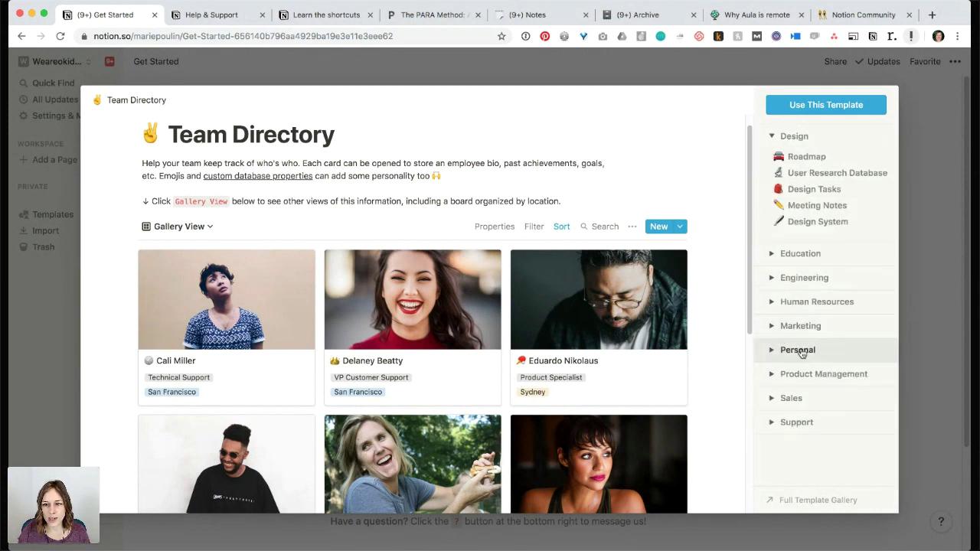
pyautogui.click(775, 326)
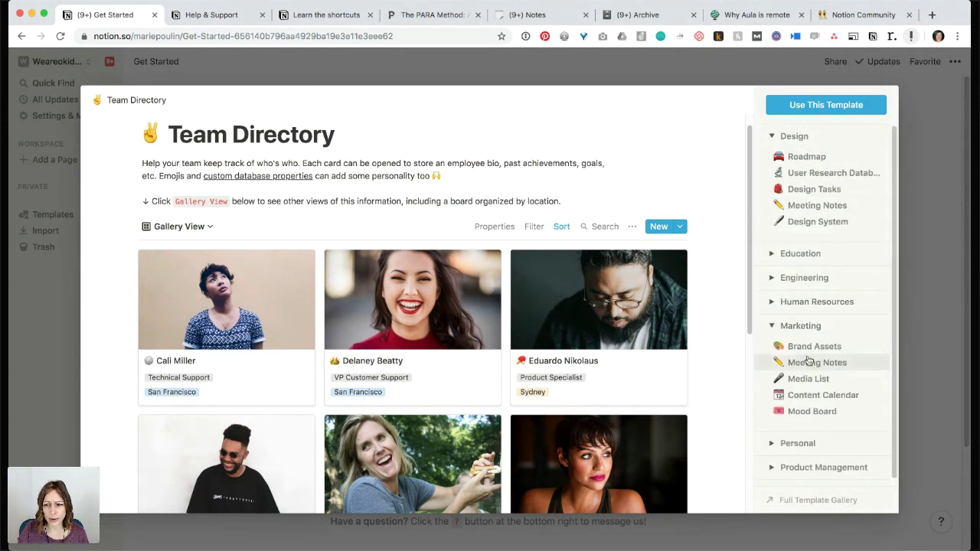
pyautogui.click(808, 364)
pyautogui.click(809, 395)
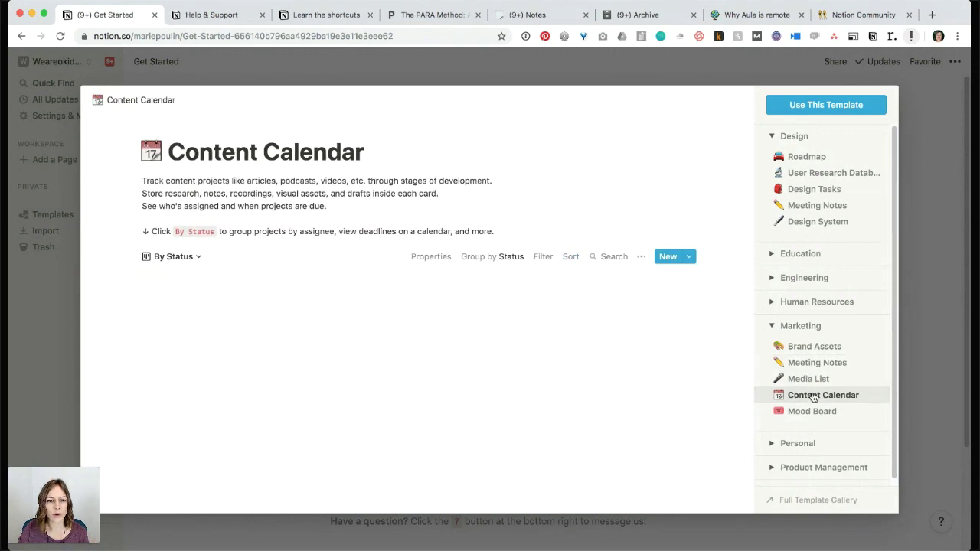
pyautogui.scroll(-3, 799, 428)
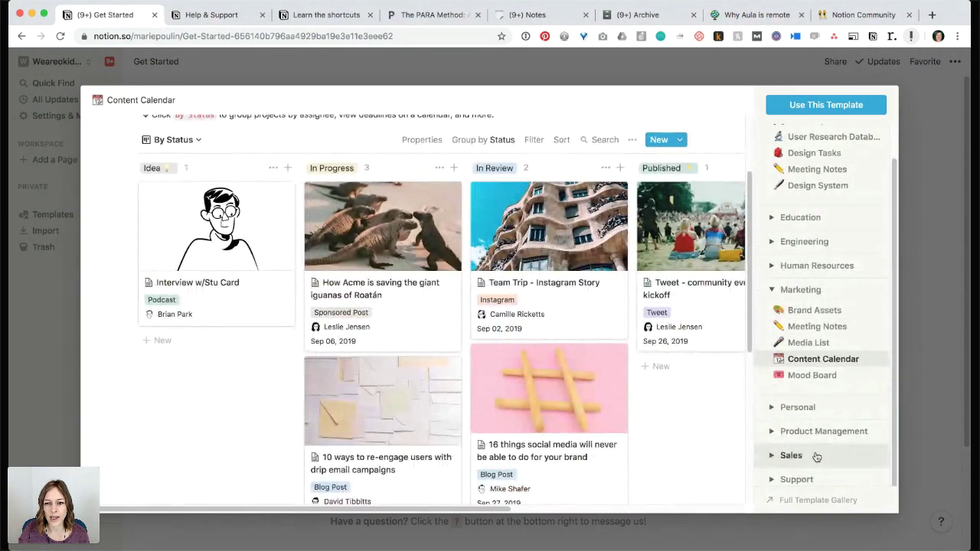
# Open the full Notion Template Gallery and browse its templates by category, down to Team Tools.
pyautogui.click(805, 502)
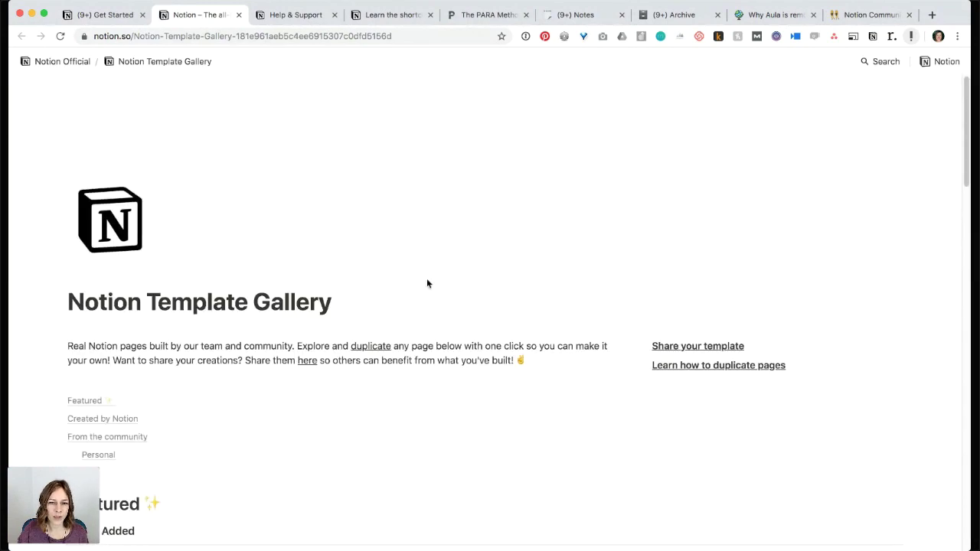
pyautogui.scroll(-5, 427, 277)
pyautogui.scroll(-10, 427, 284)
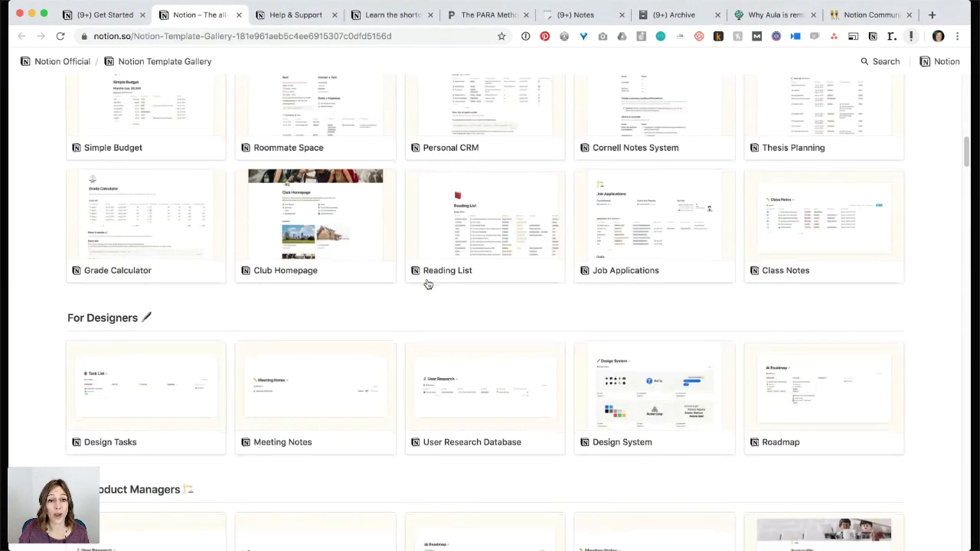
pyautogui.scroll(-5, 428, 281)
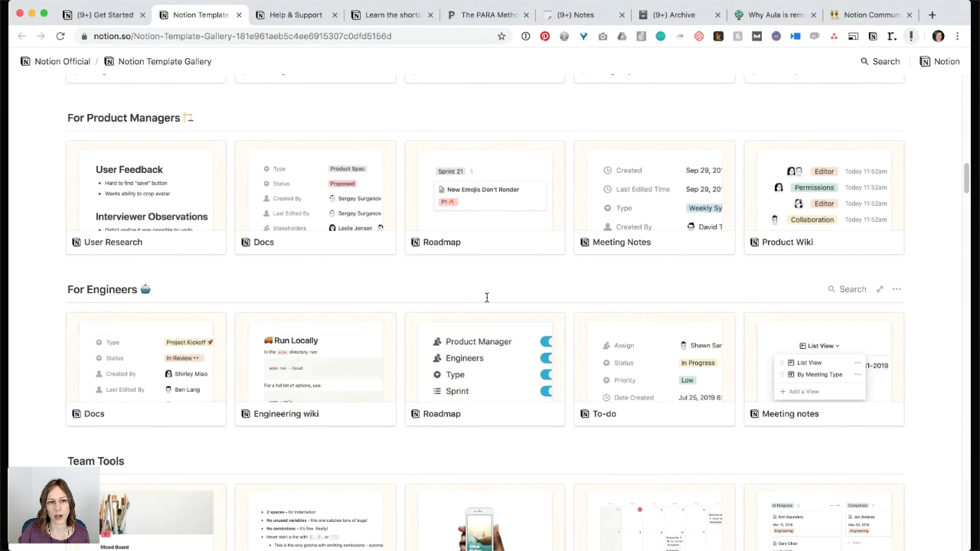
# Return to the Get Started page in the Notion workspace.
pyautogui.click(103, 16)
pyautogui.click(715, 60)
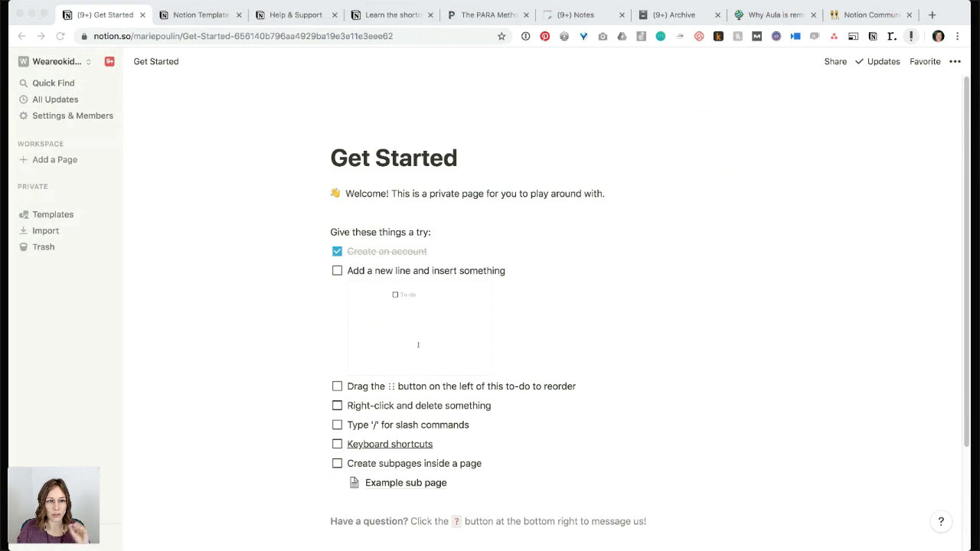
pyautogui.click(83, 434)
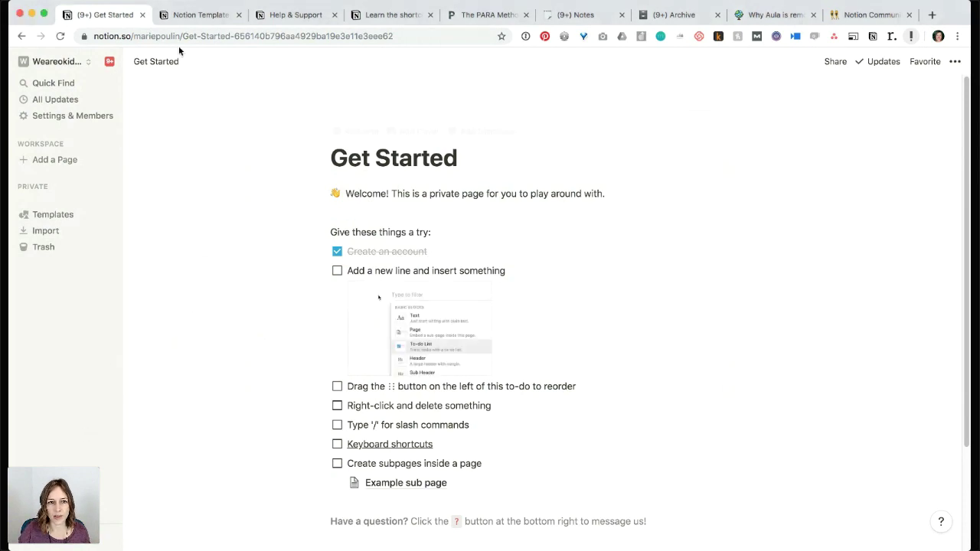
# Tour the Oki Doki workspace from Notes through its Areas, Projects, Calendar and Tasks pages.
pyautogui.click(201, 19)
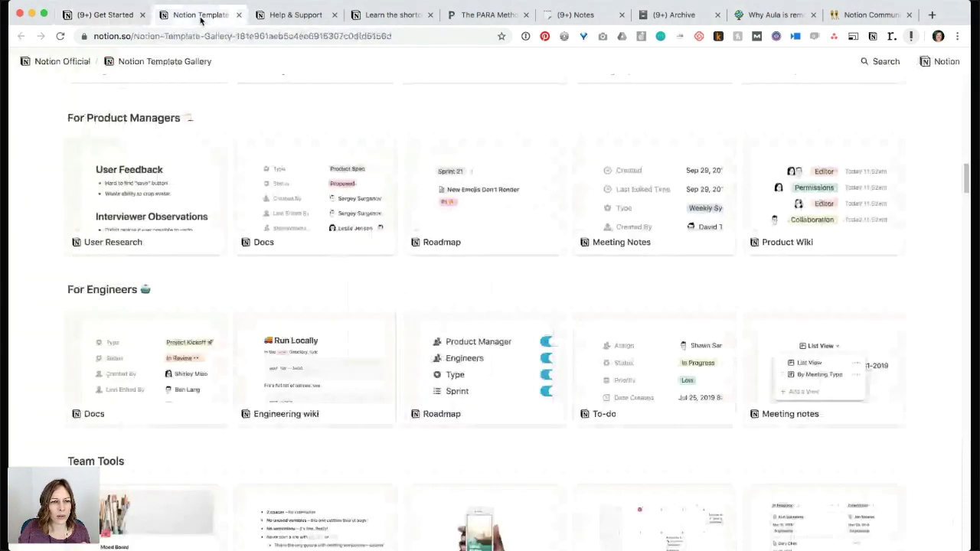
pyautogui.click(572, 15)
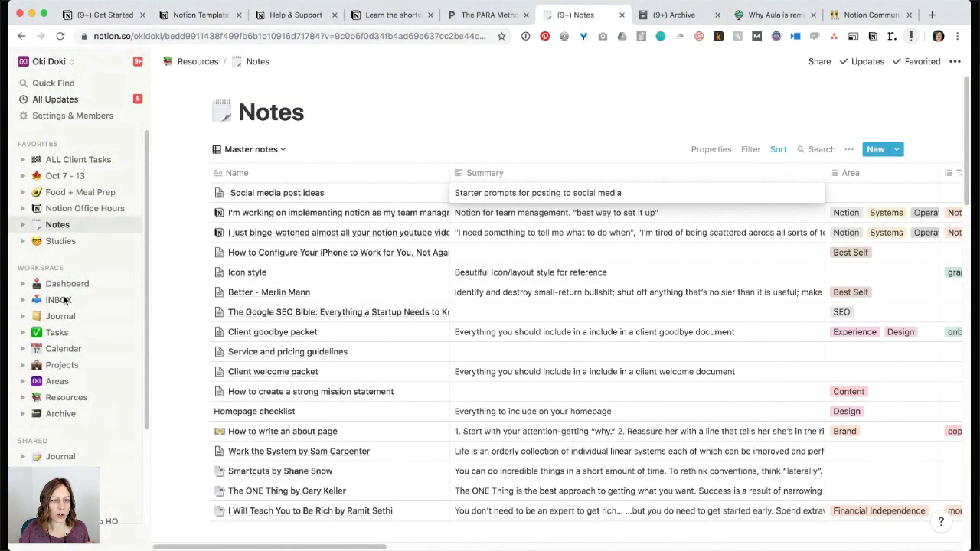
pyautogui.click(57, 375)
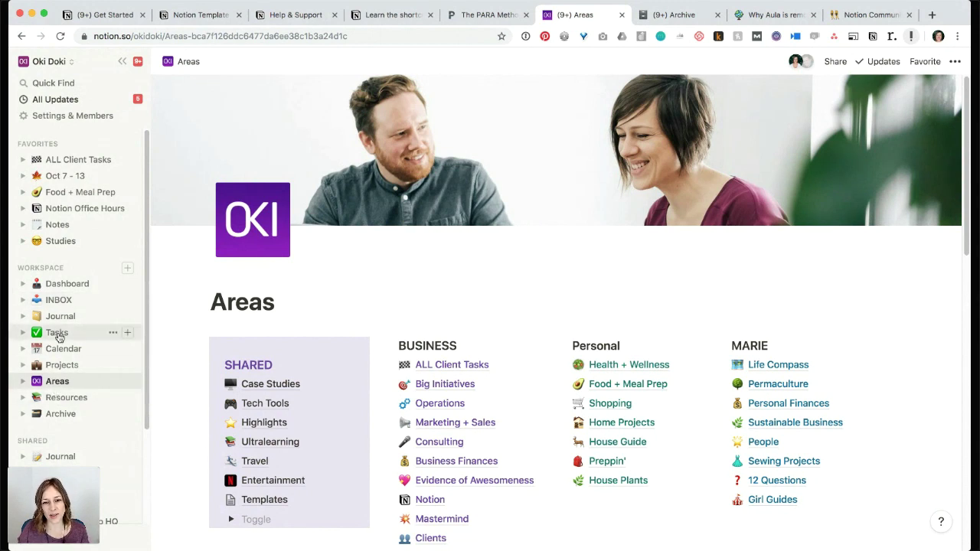
pyautogui.click(59, 371)
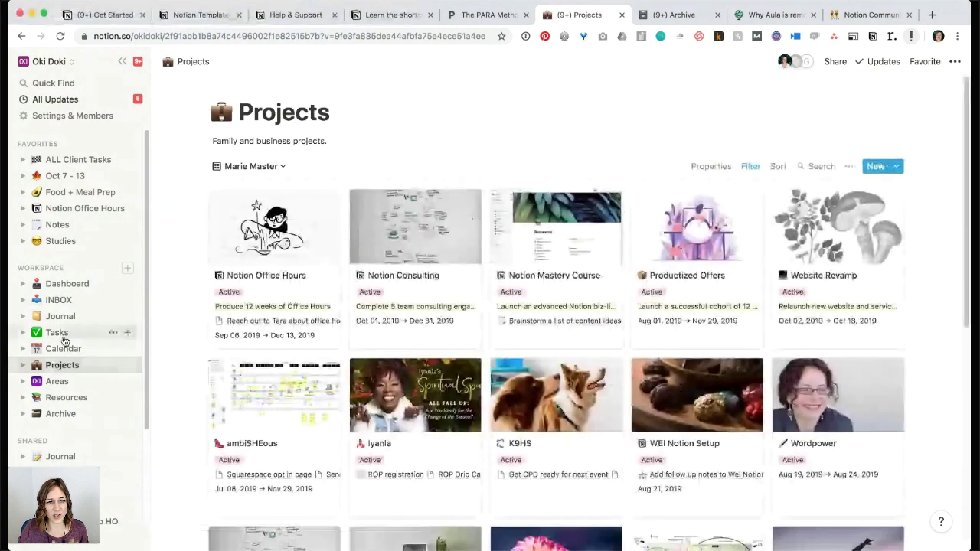
pyautogui.click(56, 350)
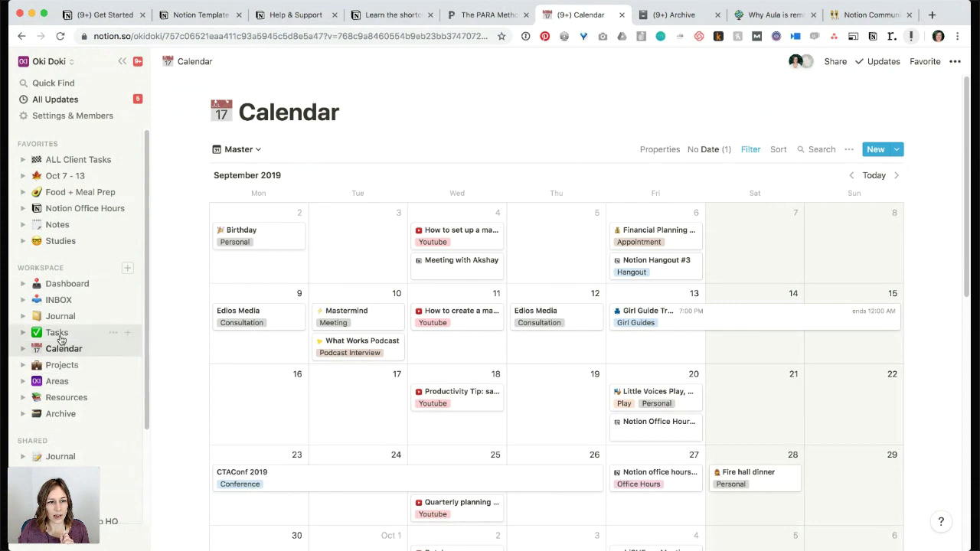
pyautogui.click(59, 334)
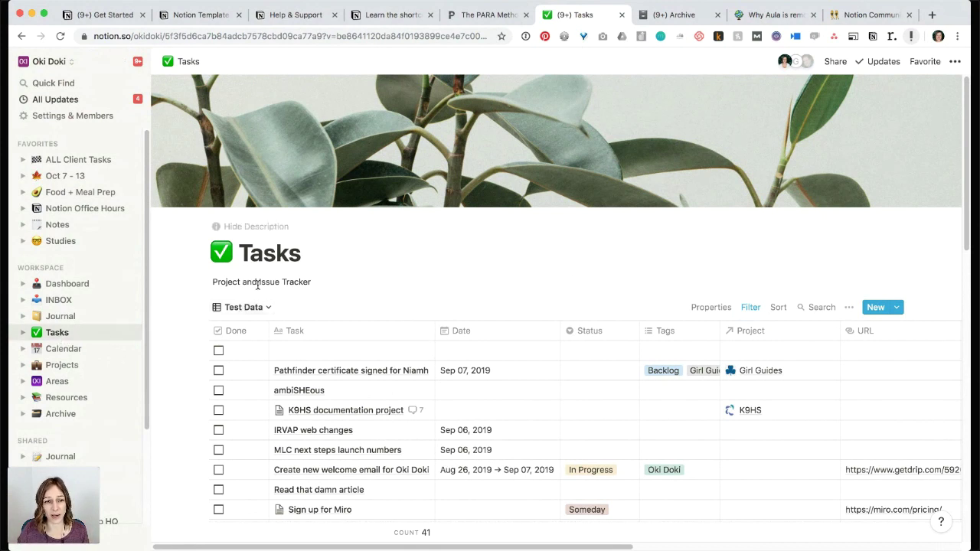
# Open the Oct 7 - 13 weekly page and inspect the filters on its embedded Tasks gallery.
pyautogui.click(58, 178)
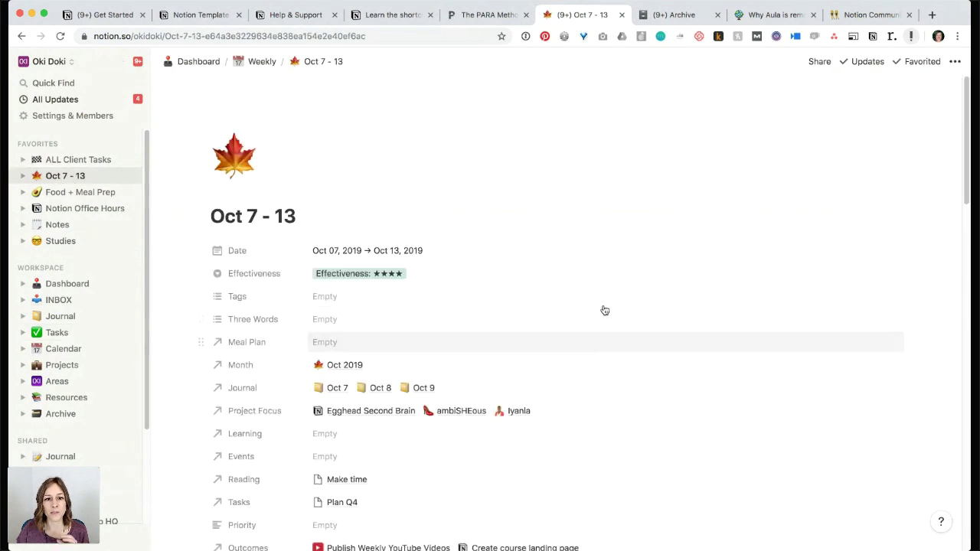
pyautogui.scroll(-5, 603, 310)
pyautogui.scroll(-6, 638, 326)
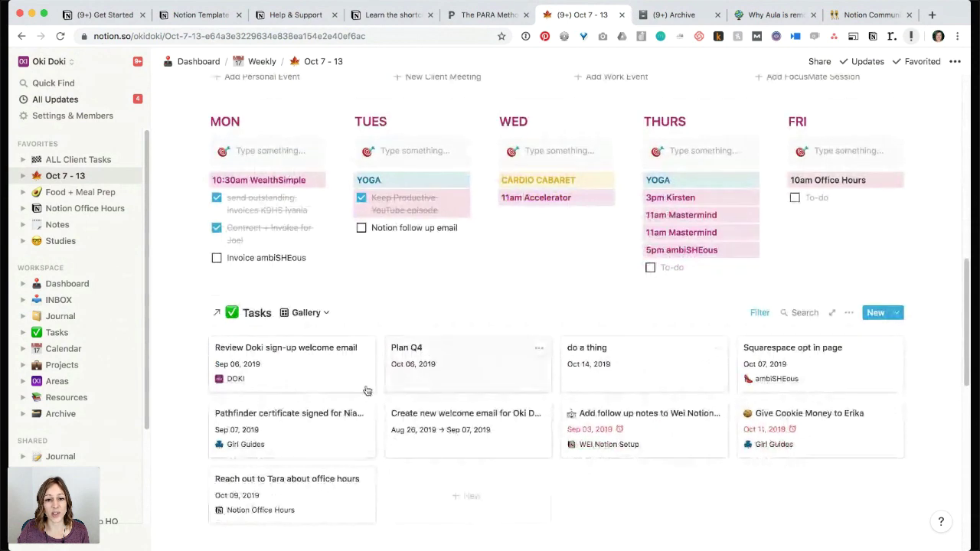
pyautogui.click(758, 314)
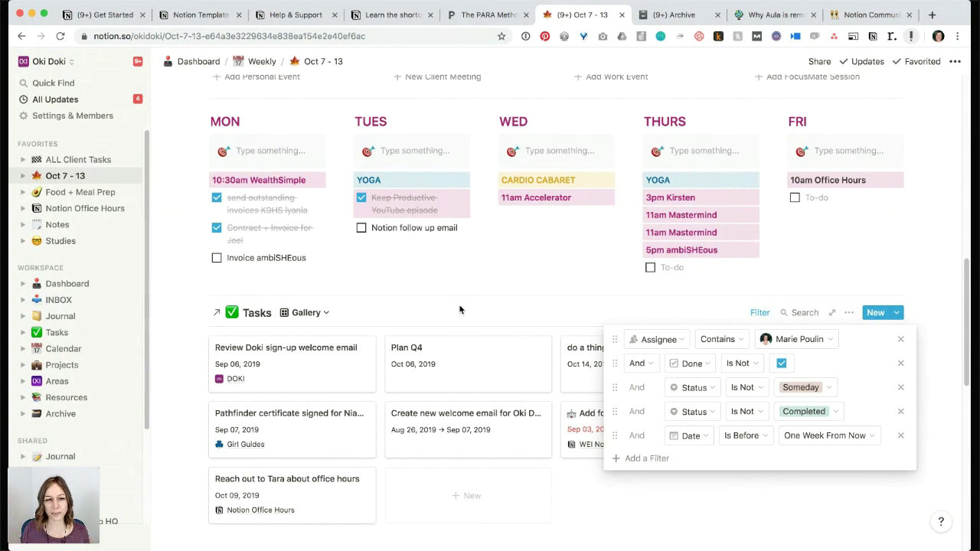
# Return to the Get Started workspace and add a new workspace page named Projects as a Gallery database.
pyautogui.click(141, 8)
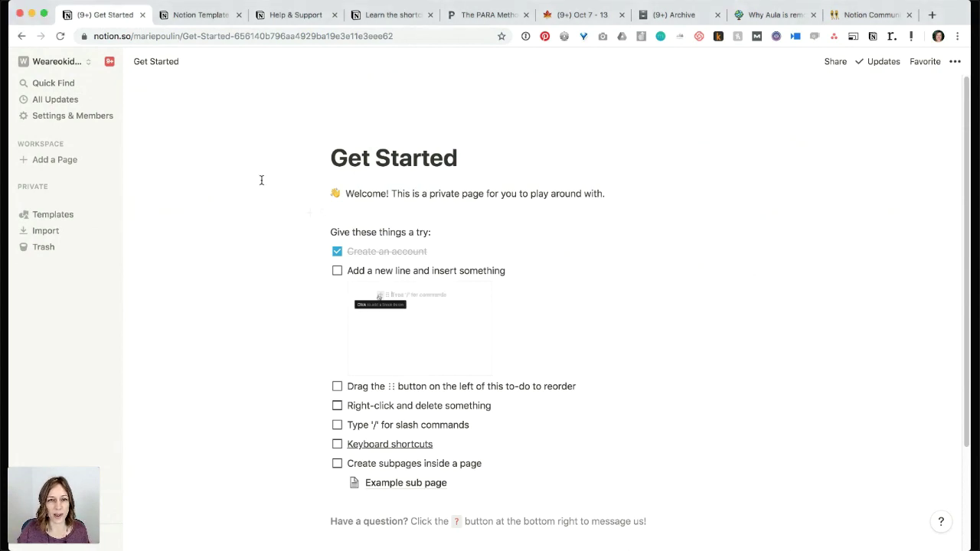
pyautogui.click(66, 161)
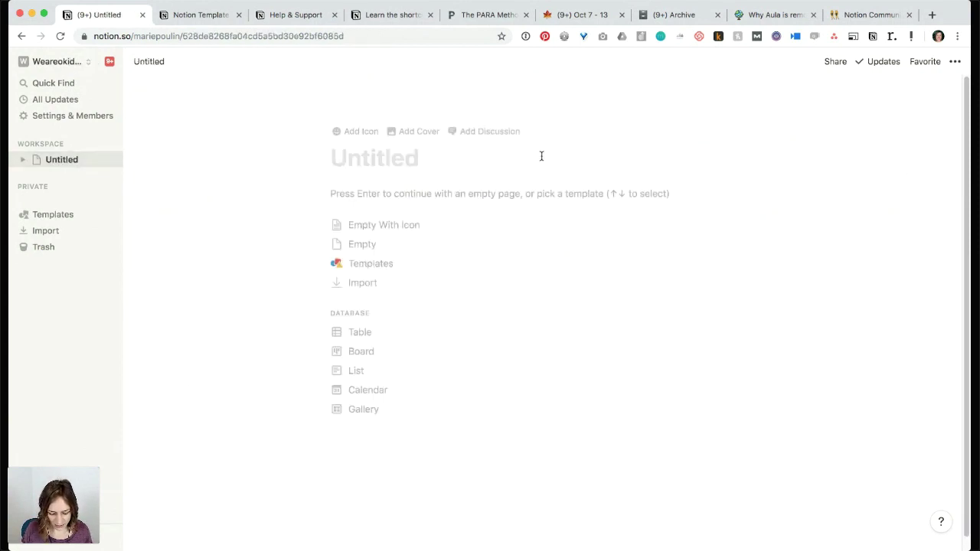
pyautogui.write('Projects')
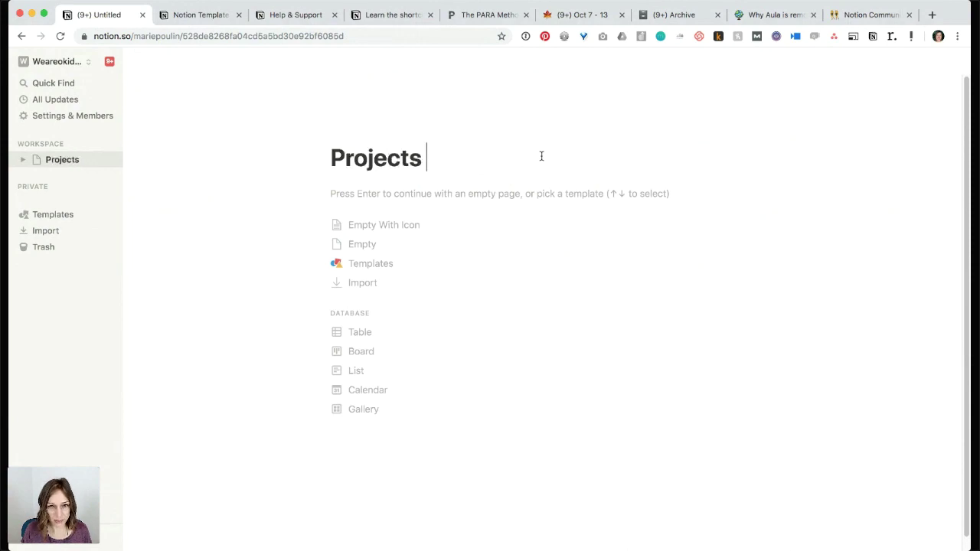
pyautogui.press('BackSpace')
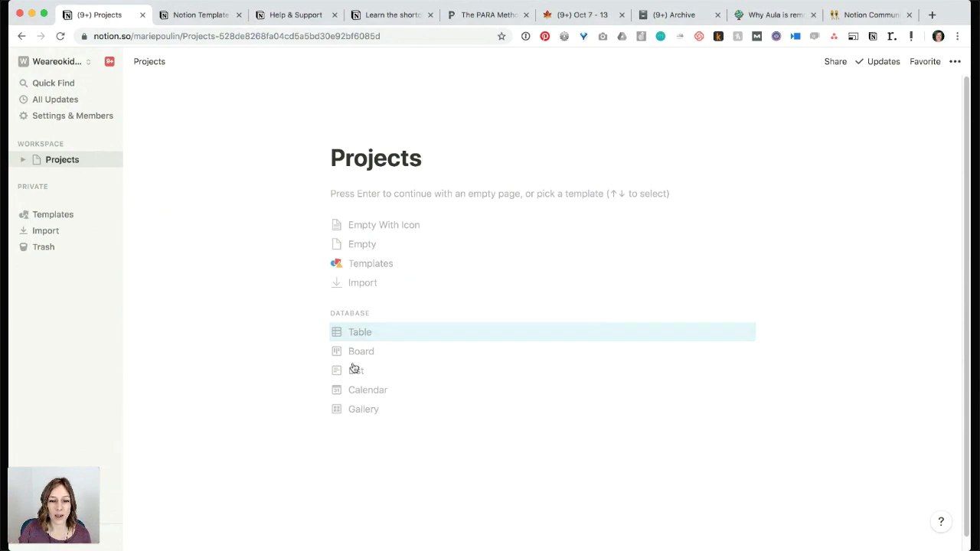
pyautogui.click(356, 412)
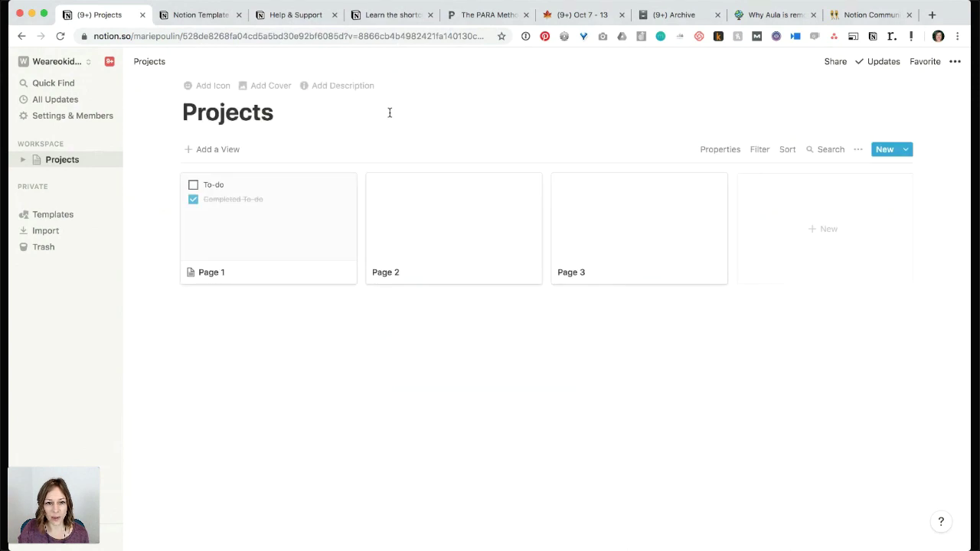
# Open the Page 1 card, add a cover image and create a Select property named Status.
pyautogui.click(305, 255)
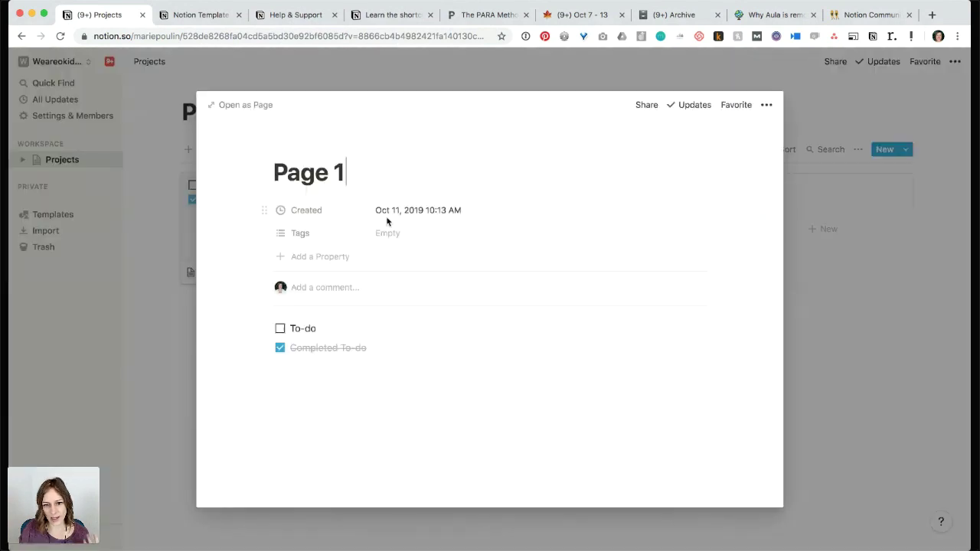
pyautogui.click(366, 147)
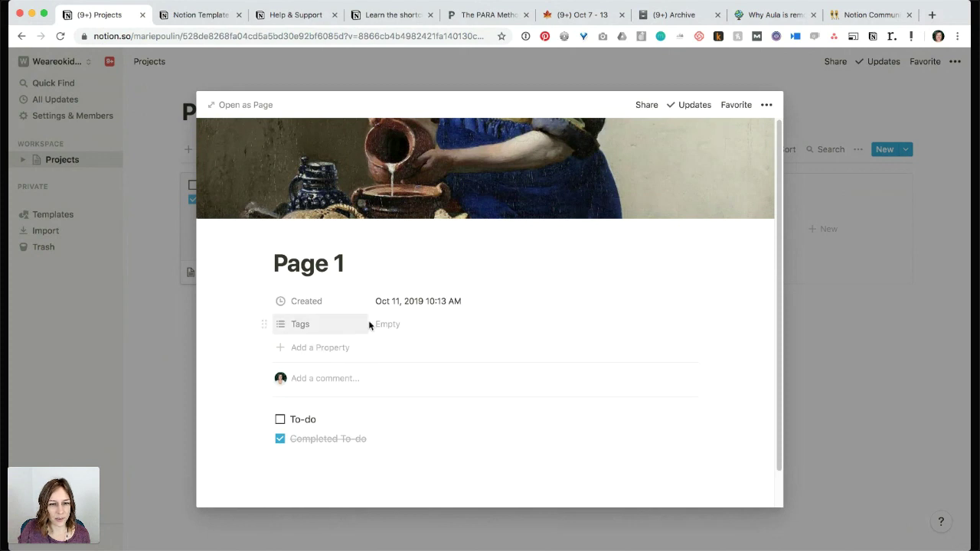
pyautogui.click(336, 345)
pyautogui.write('Status')
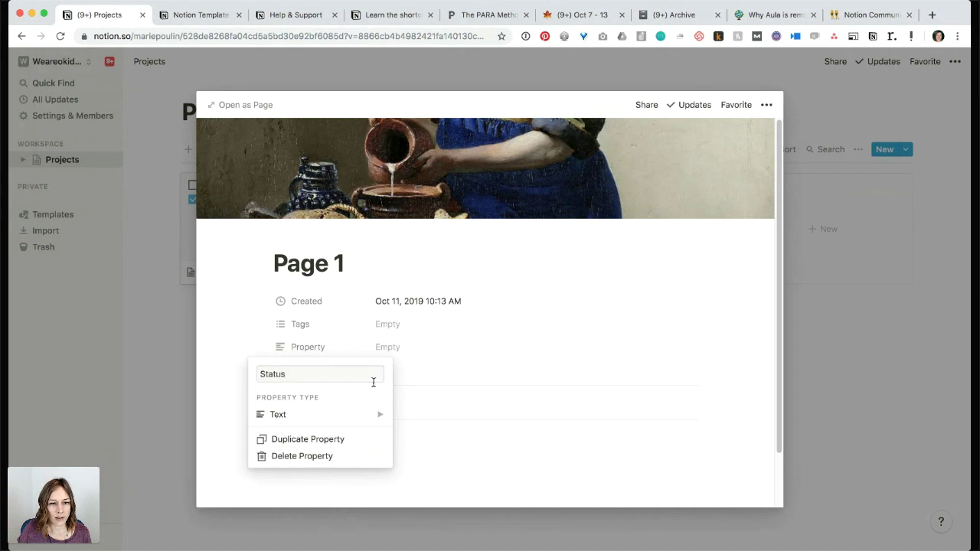
pyautogui.moveTo(372, 415)
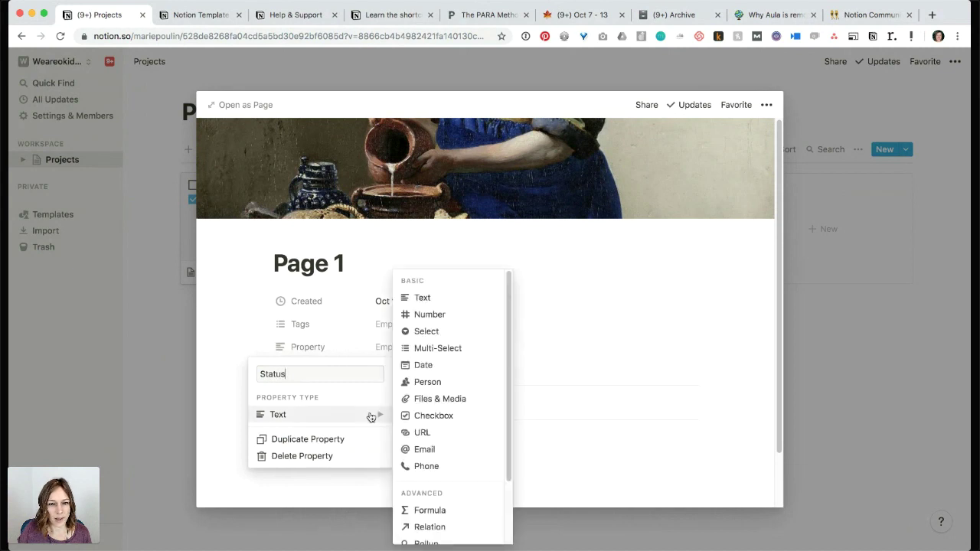
pyautogui.click(428, 332)
# Create the option Active for Page 1's Status property.
pyautogui.click(403, 346)
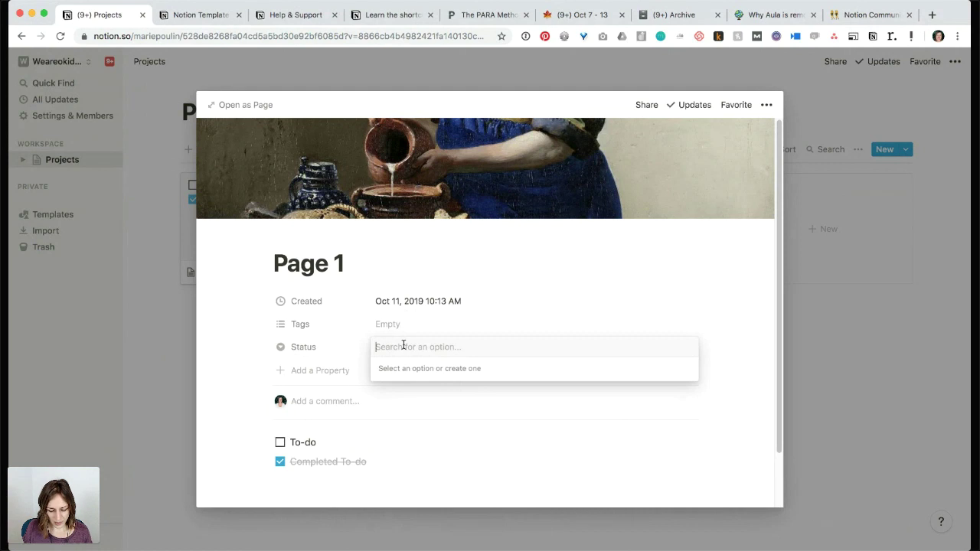
pyautogui.write('Active')
pyautogui.press('Return')
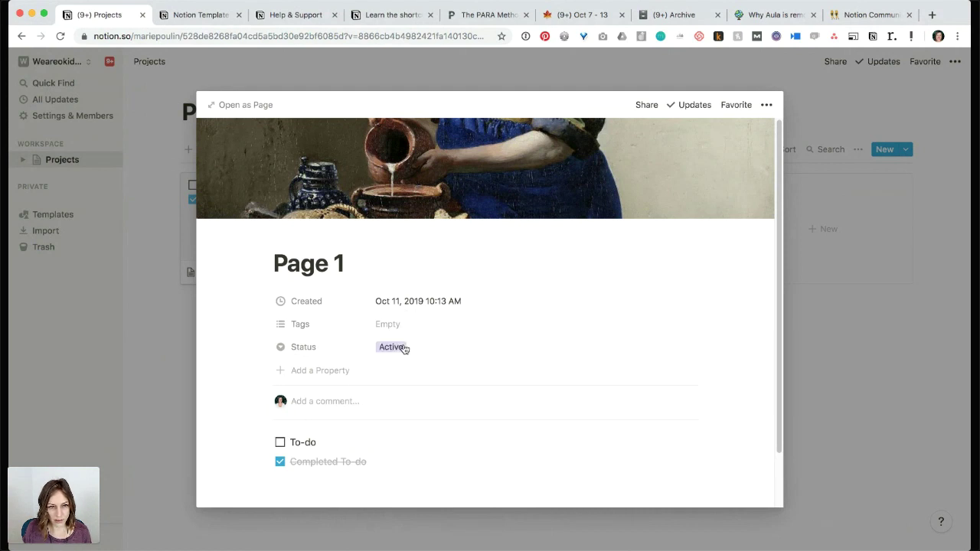
pyautogui.click(429, 346)
pyautogui.write('I')
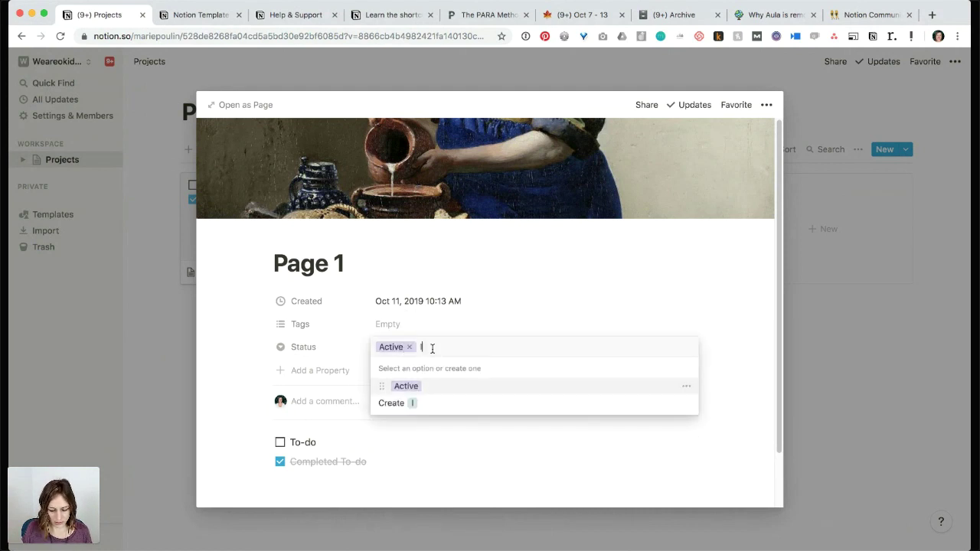
pyautogui.write('n Progr')
pyautogui.press('BackSpace')
pyautogui.press('BackSpace')
pyautogui.press('BackSpace')
pyautogui.press('BackSpace')
pyautogui.press('BackSpace')
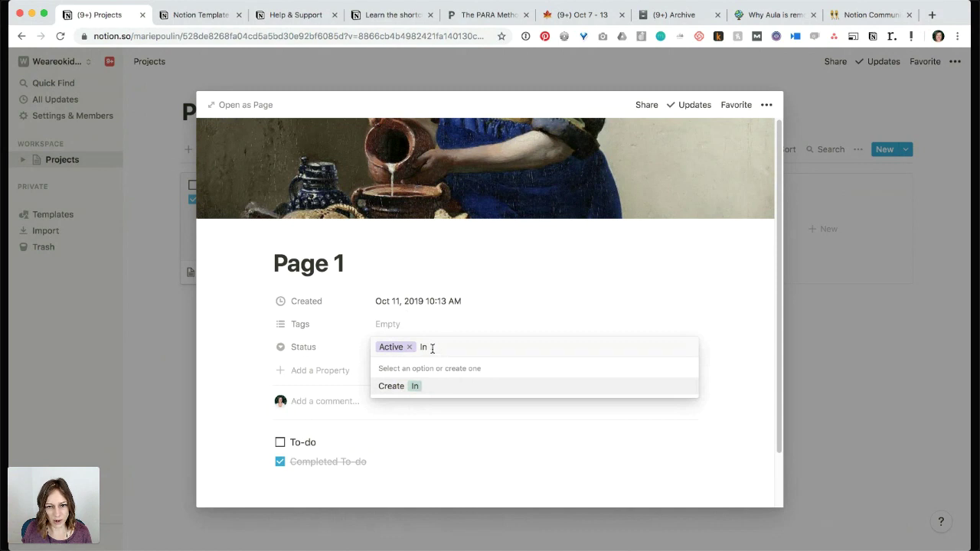
pyautogui.press('BackSpace')
pyautogui.press('BackSpace')
# Create the additional Status options Hold and Cancelled.
pyautogui.write('Hol')
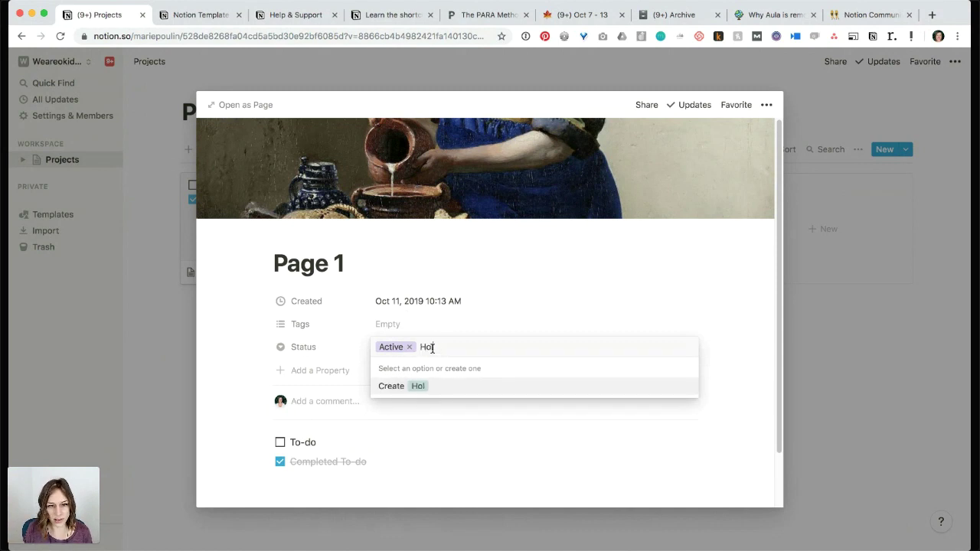
pyautogui.write('d')
pyautogui.press('Return')
pyautogui.click(433, 347)
pyautogui.write('Canc')
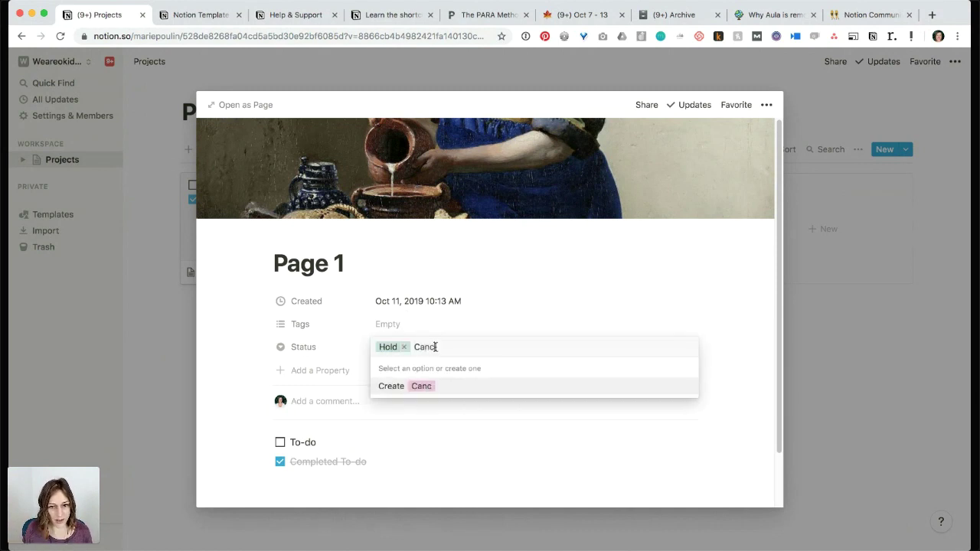
pyautogui.write('elled')
pyautogui.press('Return')
# Create a Status option named Completed.
pyautogui.click(433, 344)
pyautogui.write('A')
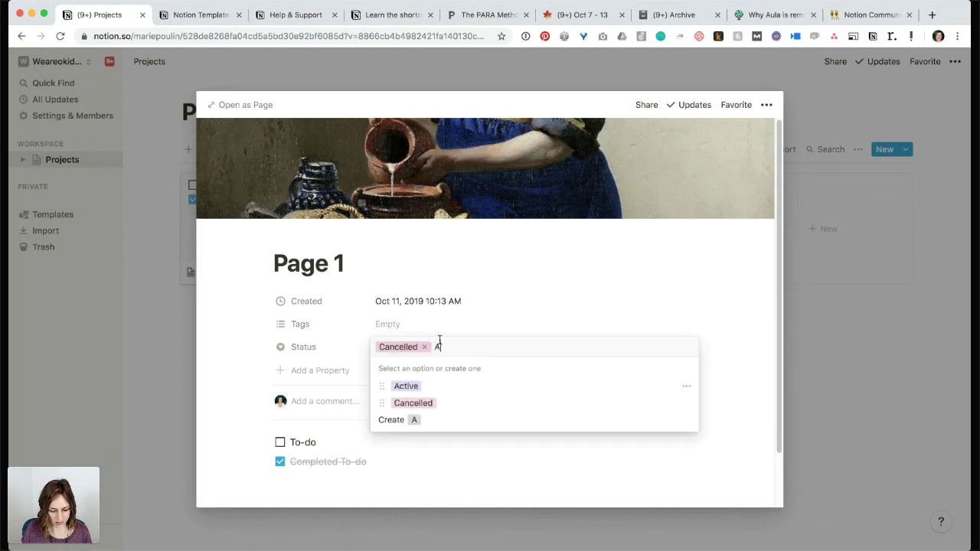
pyautogui.press('BackSpace')
pyautogui.write('Completed')
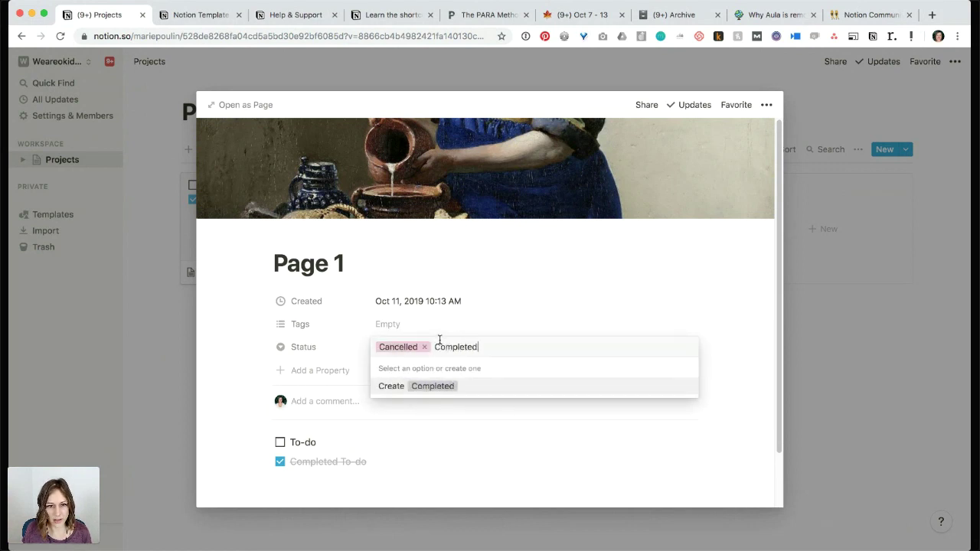
pyautogui.press('Return')
# Create a Status option named Archived and set Page 1's Status to Active.
pyautogui.click(435, 345)
pyautogui.write('Ar')
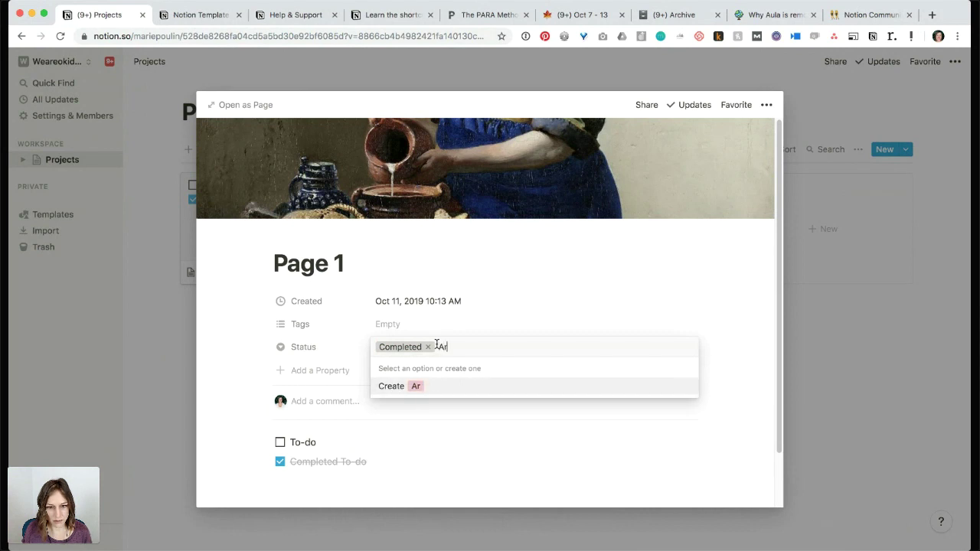
pyautogui.write('chived')
pyautogui.press('Return')
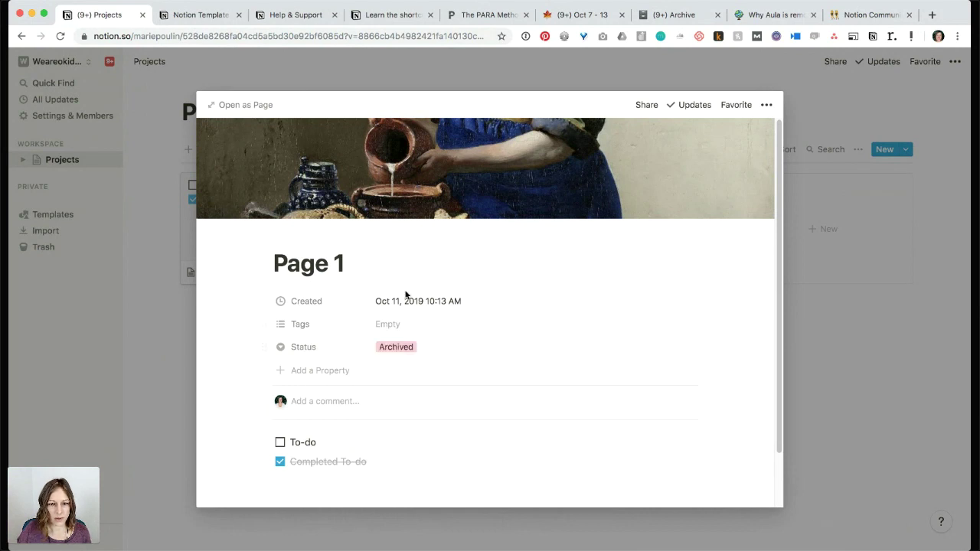
pyautogui.click(440, 348)
pyautogui.click(408, 386)
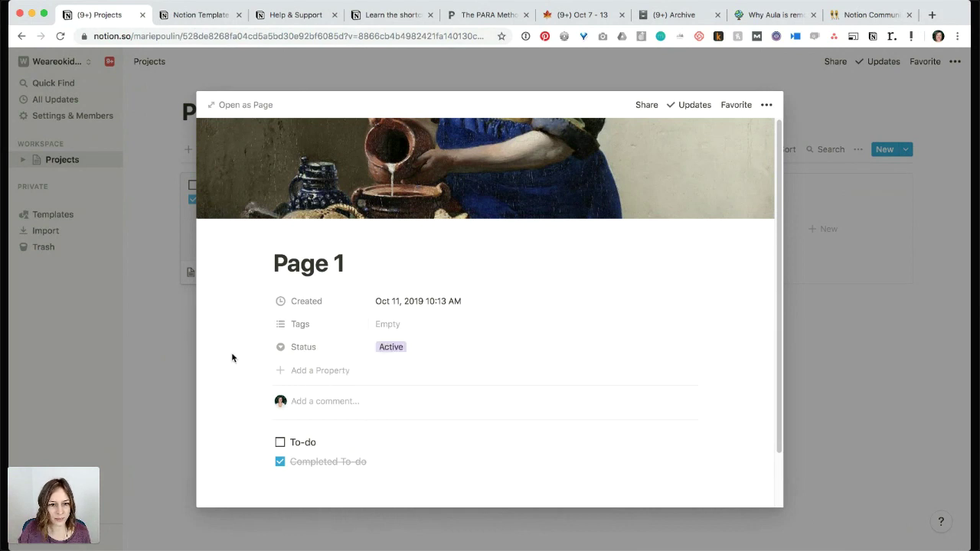
# Add another property to Page 1 with type Date and name it Date.
pyautogui.click(301, 382)
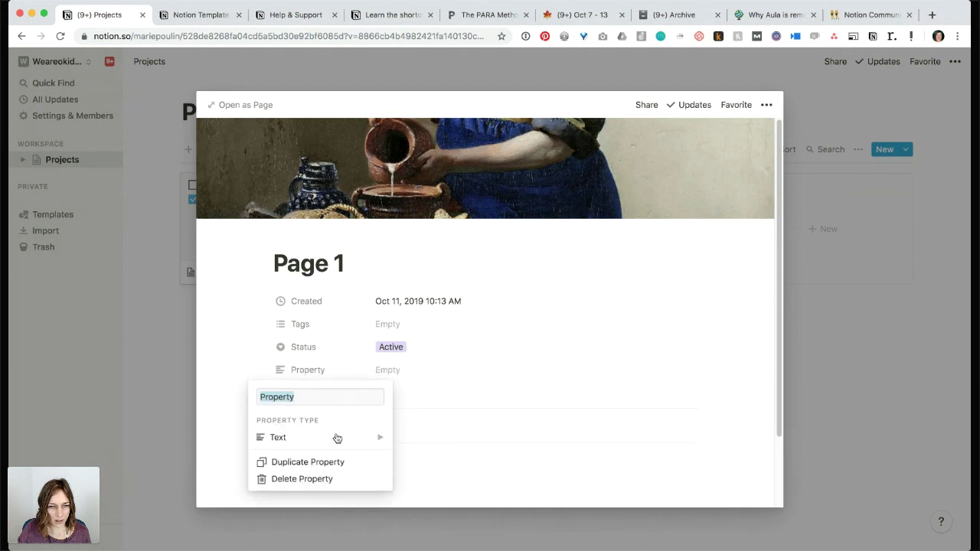
pyautogui.moveTo(365, 445)
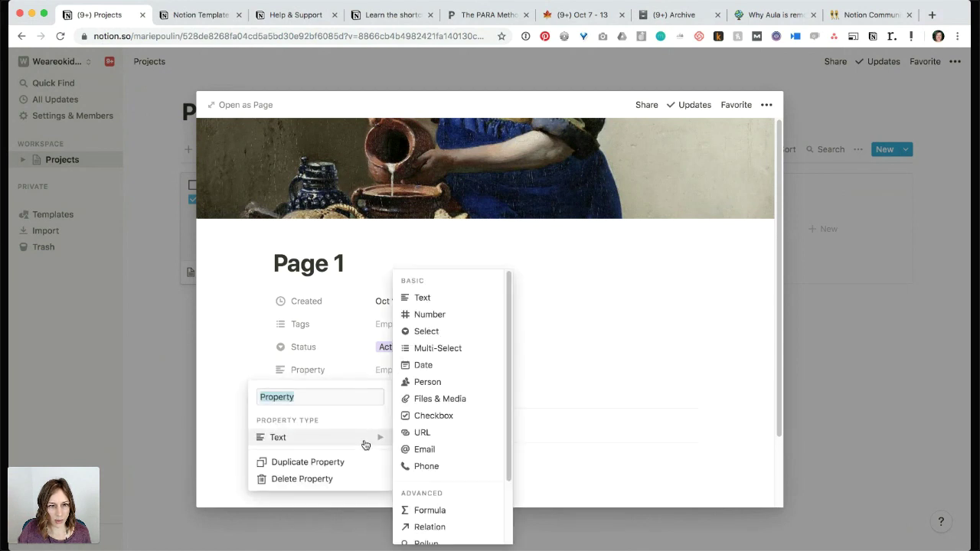
pyautogui.click(433, 366)
pyautogui.click(310, 368)
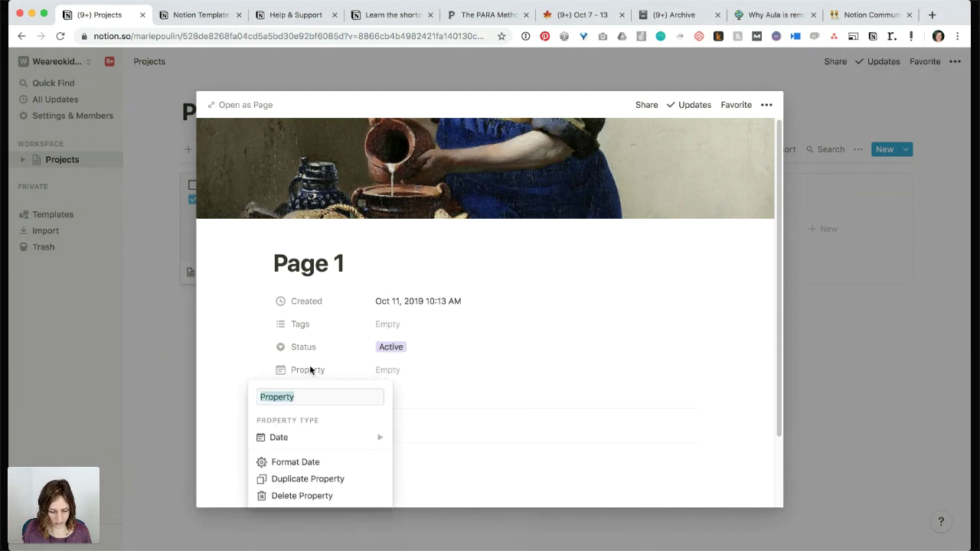
pyautogui.press('BackSpace')
pyautogui.write('Date')
pyautogui.press('Return')
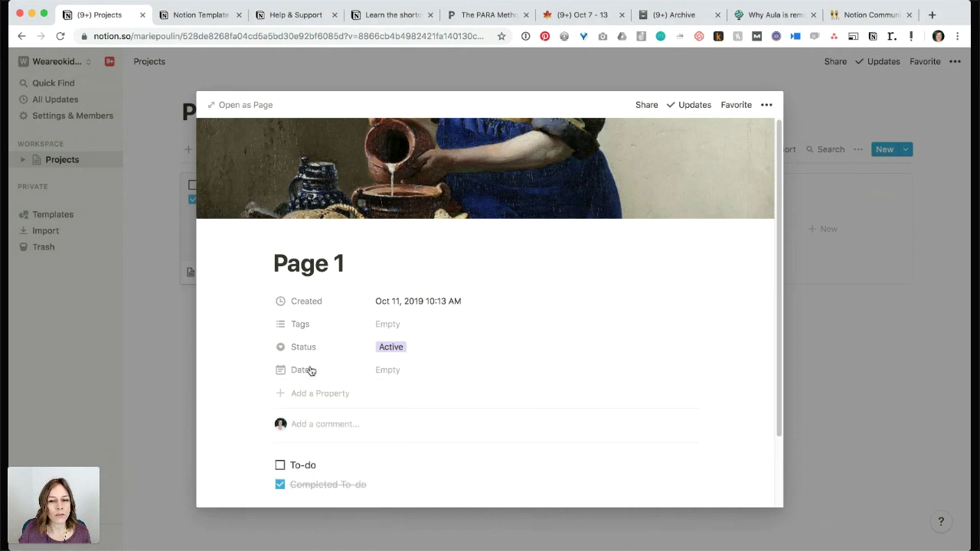
# Rename Page 1 to Fancy Project.
pyautogui.tripleClick(334, 260)
pyautogui.write('Fanc')
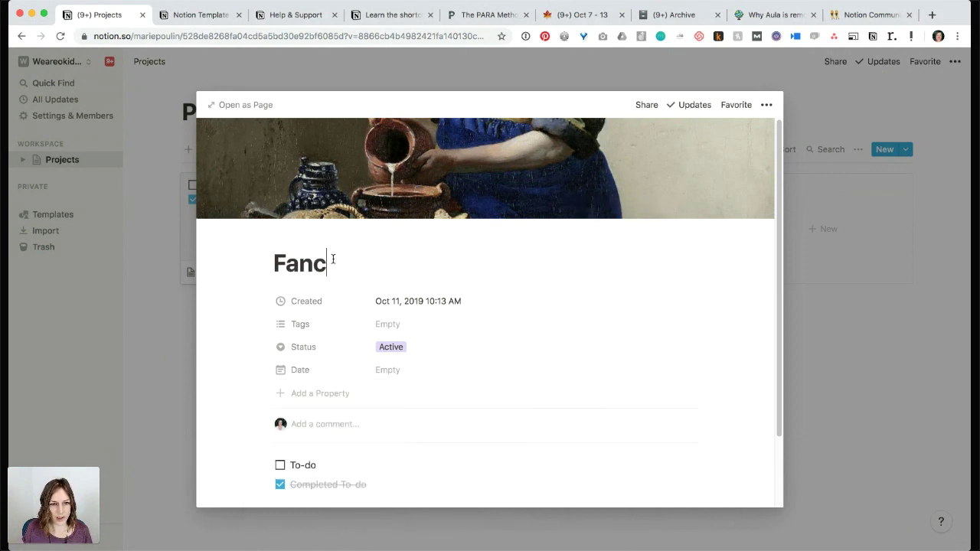
pyautogui.write('y Proejct')
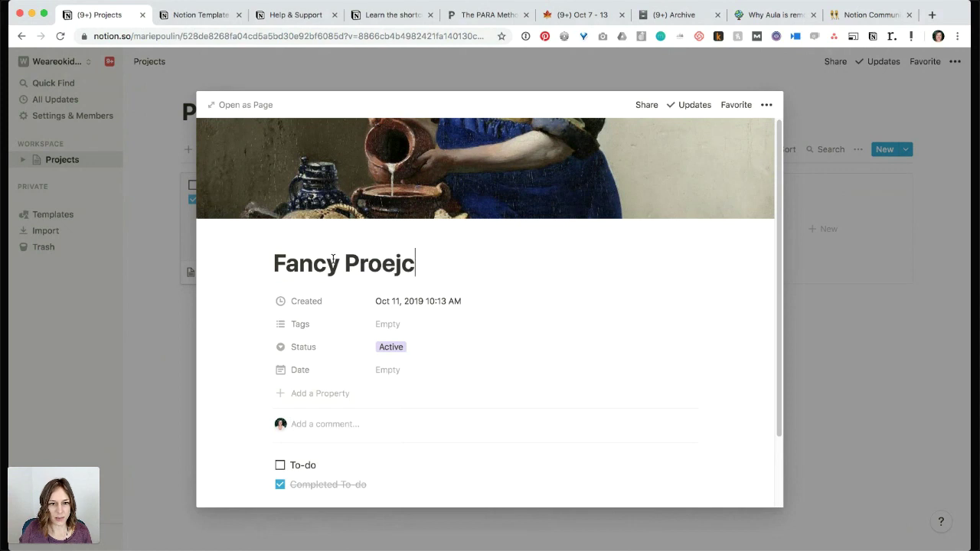
pyautogui.click(382, 260)
pyautogui.press('BackSpace')
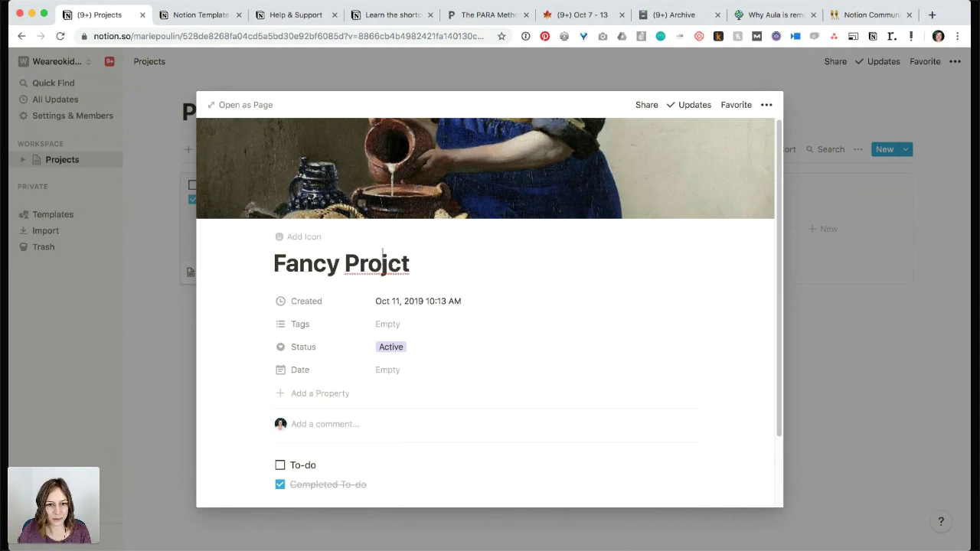
pyautogui.write('e')
# Set Fancy Project's Date to Oct 11, 2019 through Oct 31, 2019 with a reminder 1 week before.
pyautogui.click(404, 370)
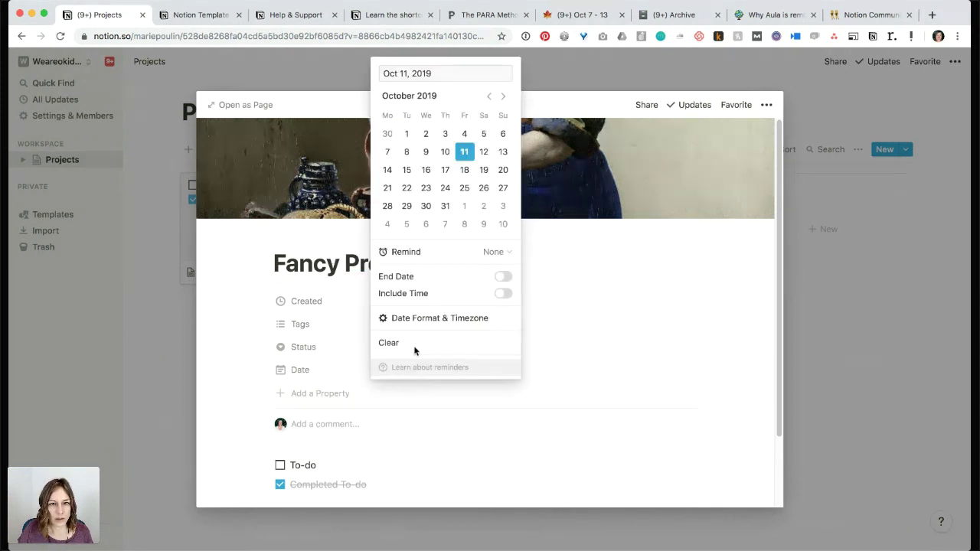
pyautogui.click(502, 276)
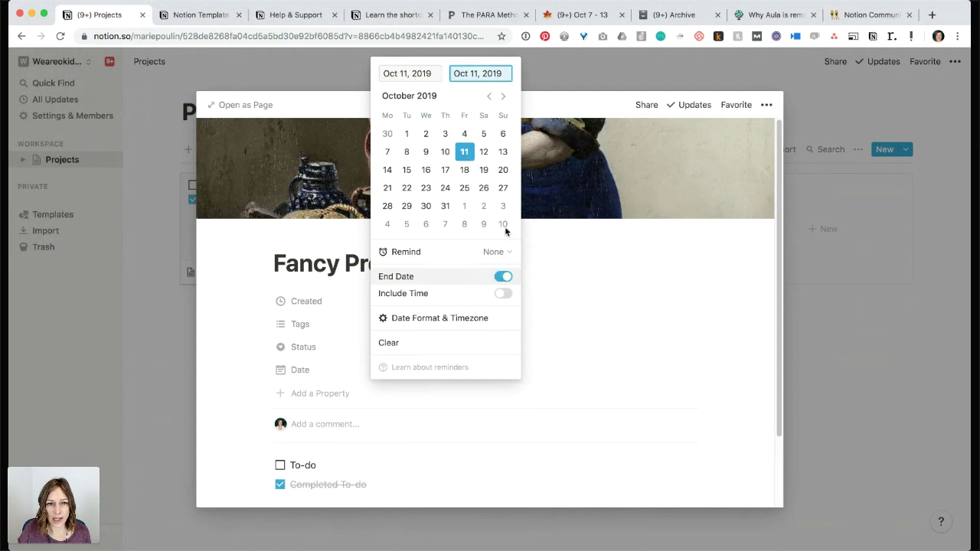
pyautogui.click(446, 206)
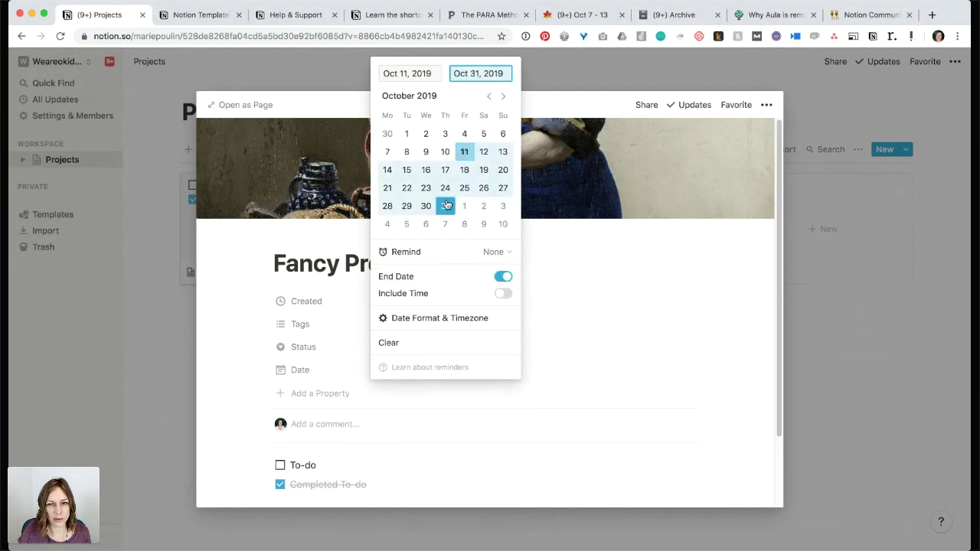
pyautogui.click(495, 252)
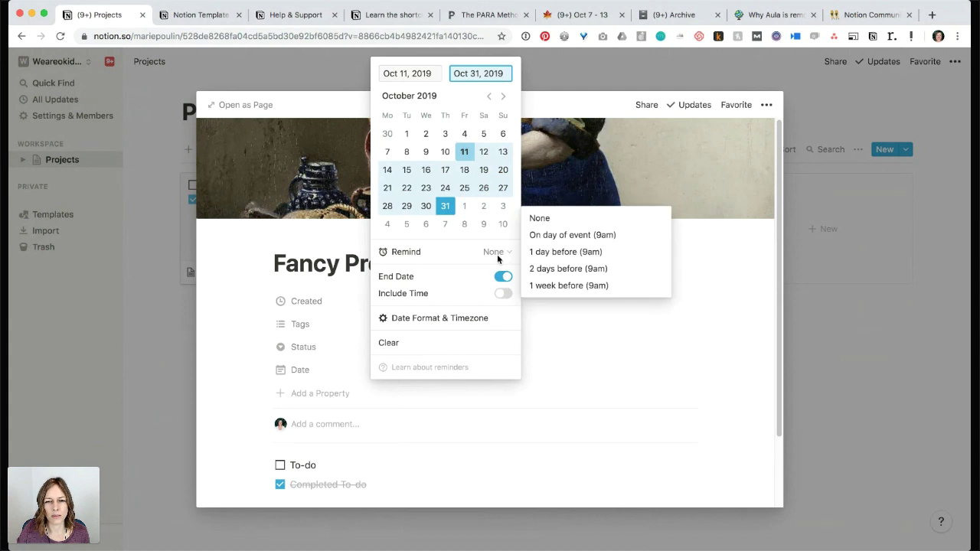
pyautogui.click(545, 283)
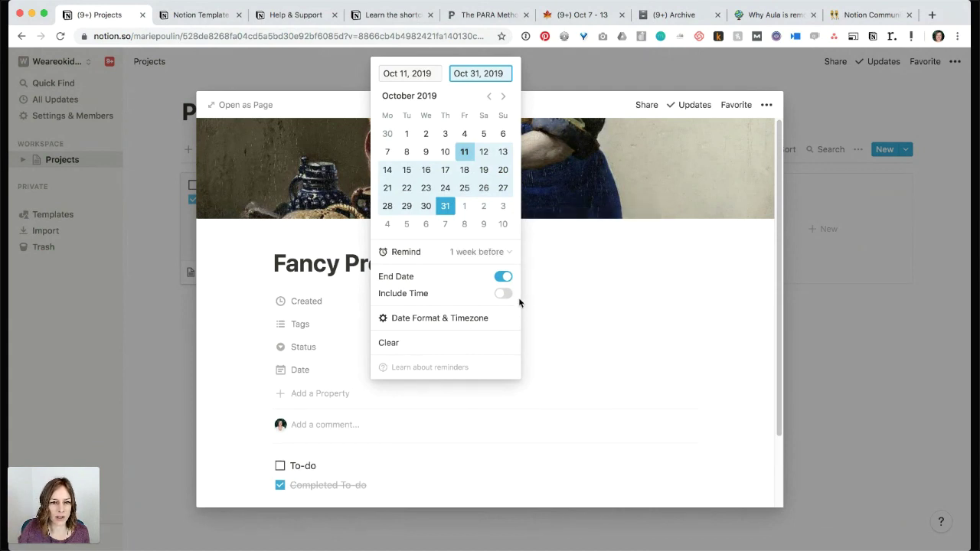
pyautogui.click(578, 265)
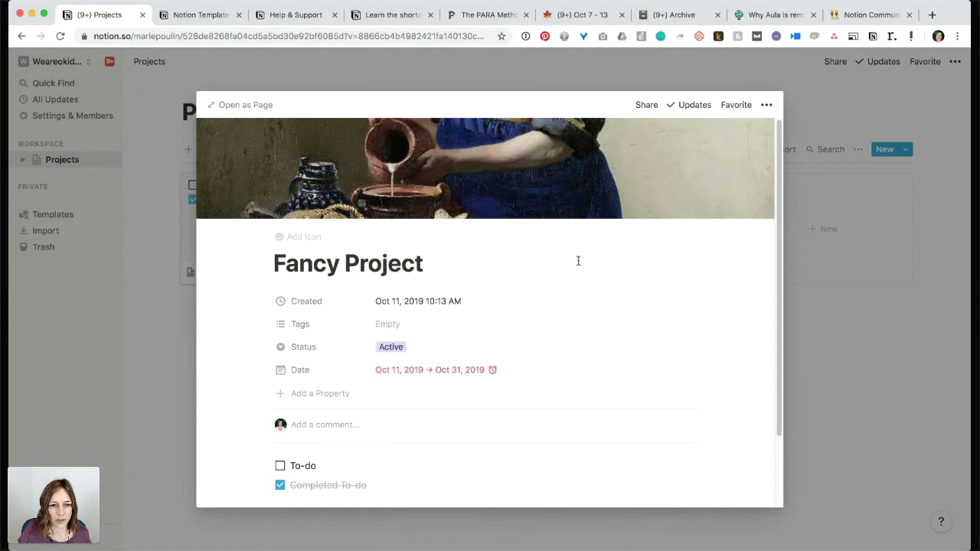
# Delete both to-do items from Fancy Project's page body and start a new empty line.
pyautogui.scroll(-1, 497, 356)
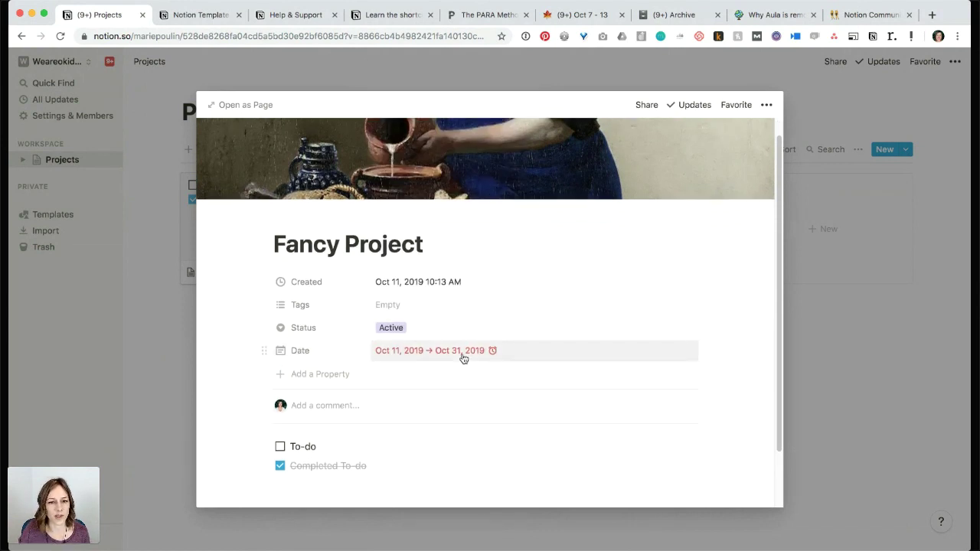
pyautogui.scroll(-2, 328, 431)
pyautogui.click(310, 431)
pyautogui.moveTo(310, 431); pyautogui.dragTo(291, 381)
pyautogui.press('BackSpace')
pyautogui.click(325, 411)
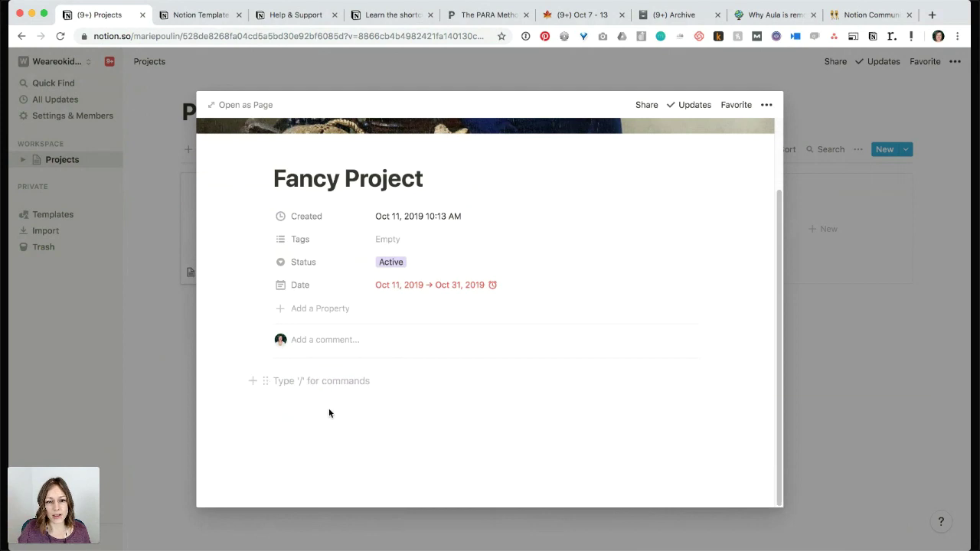
pyautogui.press('Return')
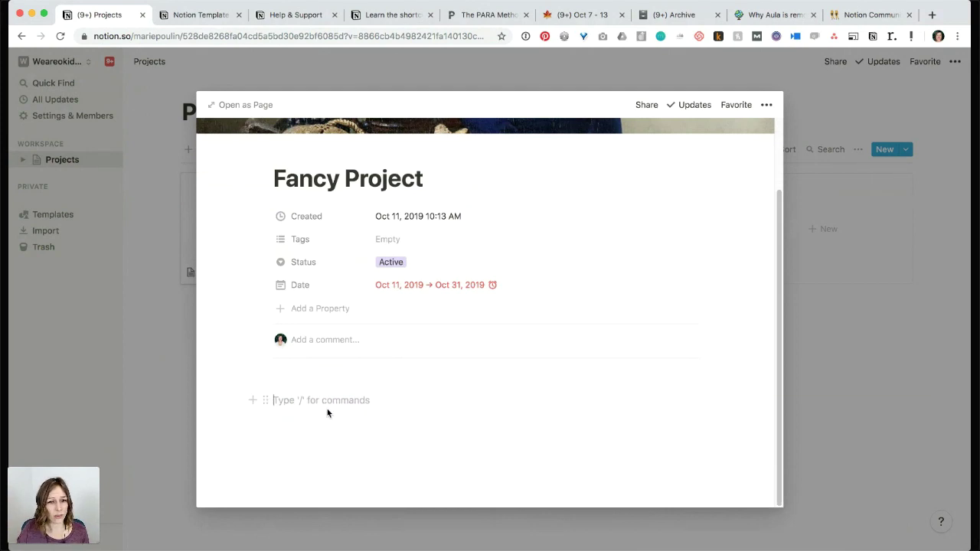
# Add another property to Fancy Project with type Person and name it Person.
pyautogui.scroll(2, 357, 410)
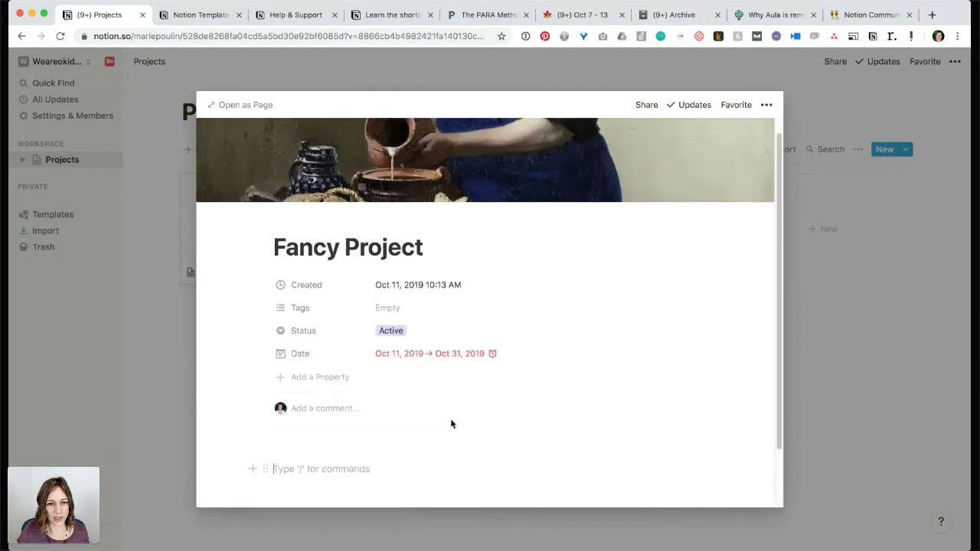
pyautogui.click(339, 385)
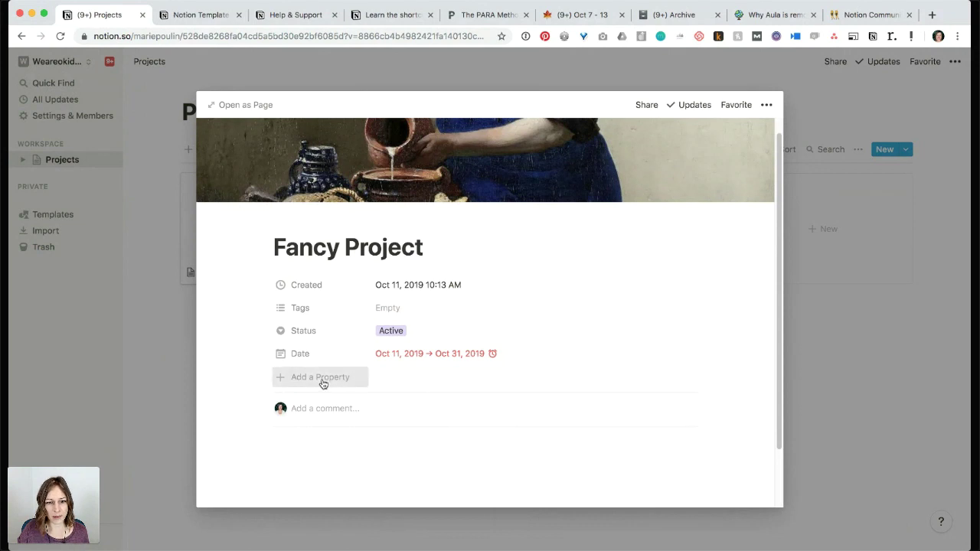
pyautogui.moveTo(376, 451)
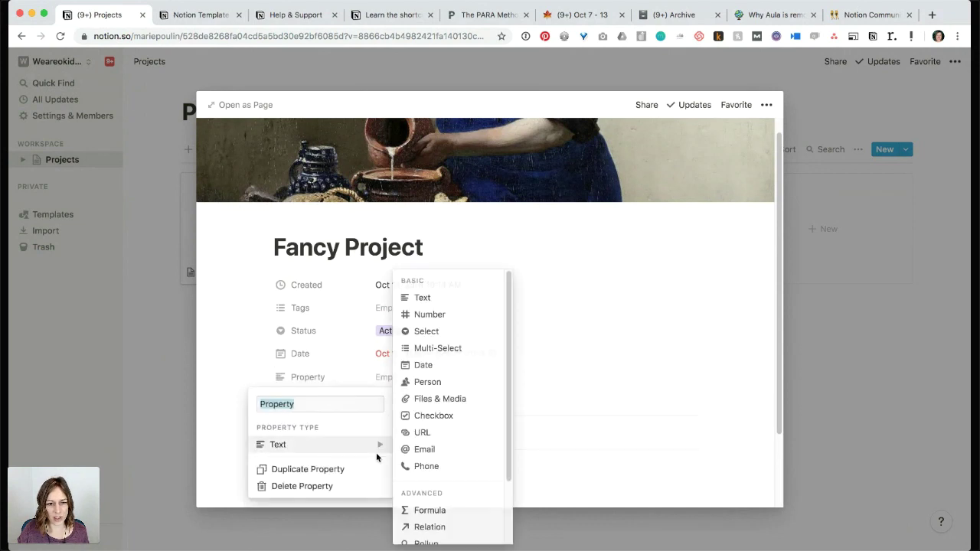
pyautogui.click(429, 381)
pyautogui.click(329, 381)
pyautogui.write('Person')
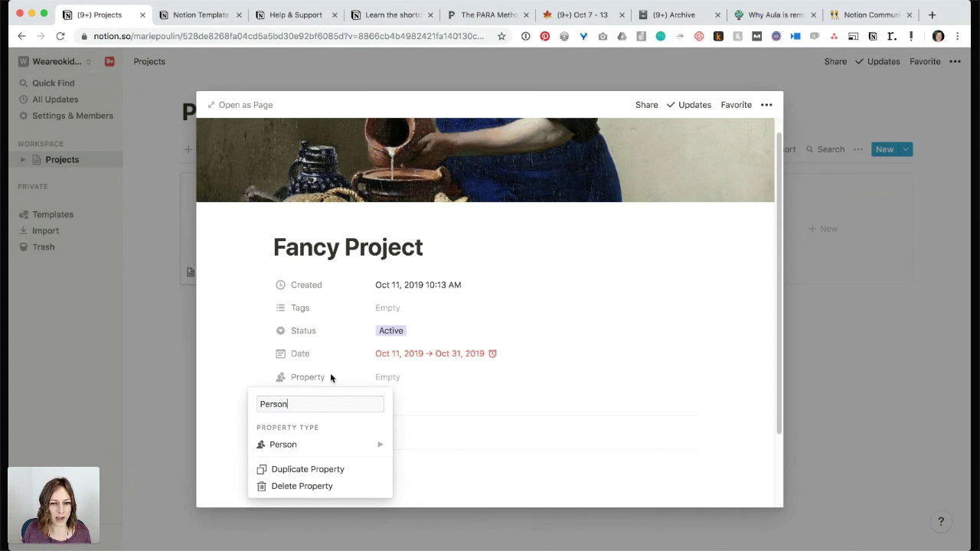
pyautogui.press('Return')
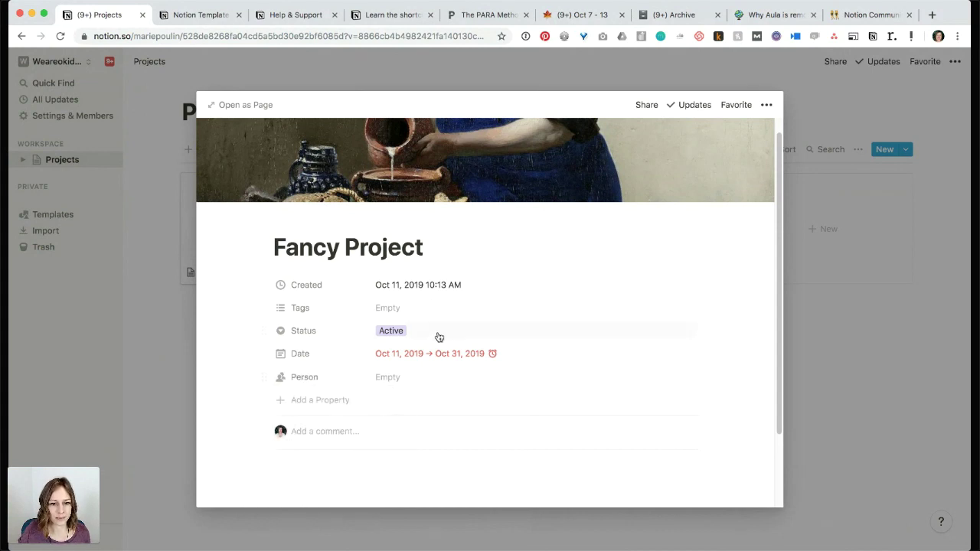
# Assign the workspace member to Fancy Project's Person property and return to the Projects gallery.
pyautogui.click(411, 381)
pyautogui.click(414, 416)
pyautogui.click(234, 418)
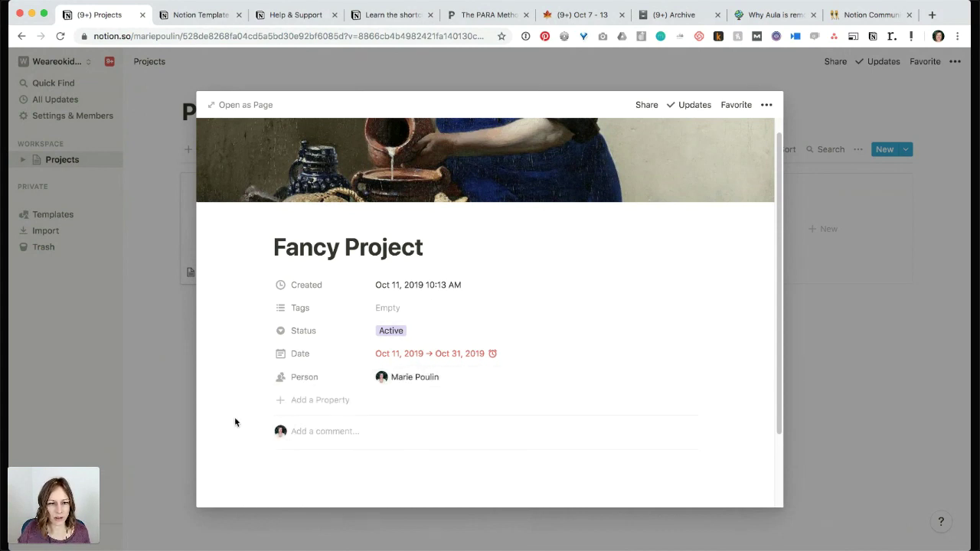
pyautogui.click(847, 321)
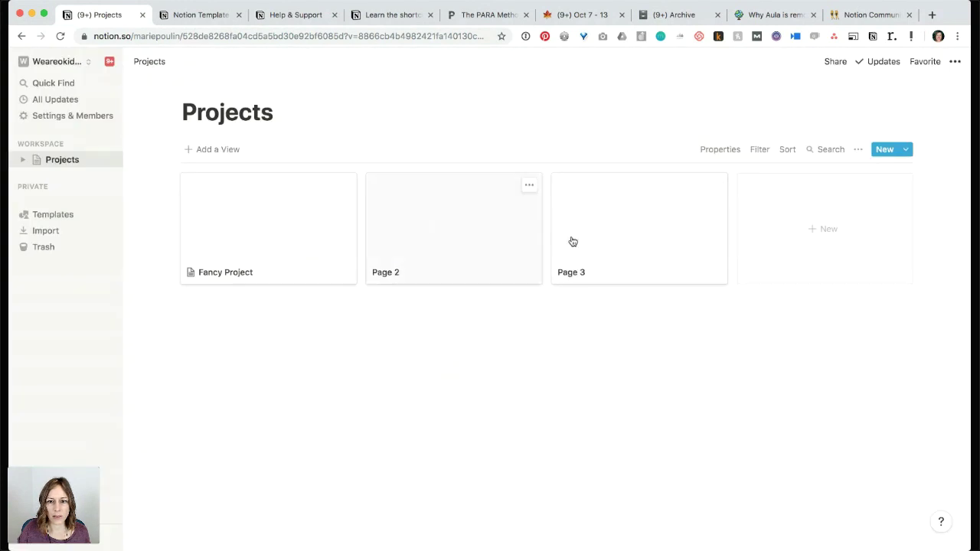
# Set the gallery's card preview to Page Cover and its card size to Large.
pyautogui.click(714, 151)
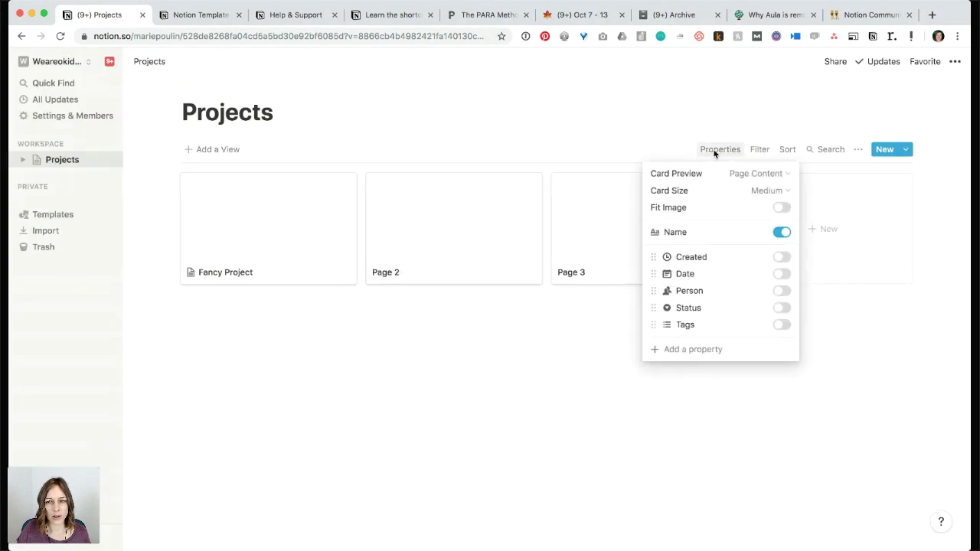
pyautogui.click(764, 176)
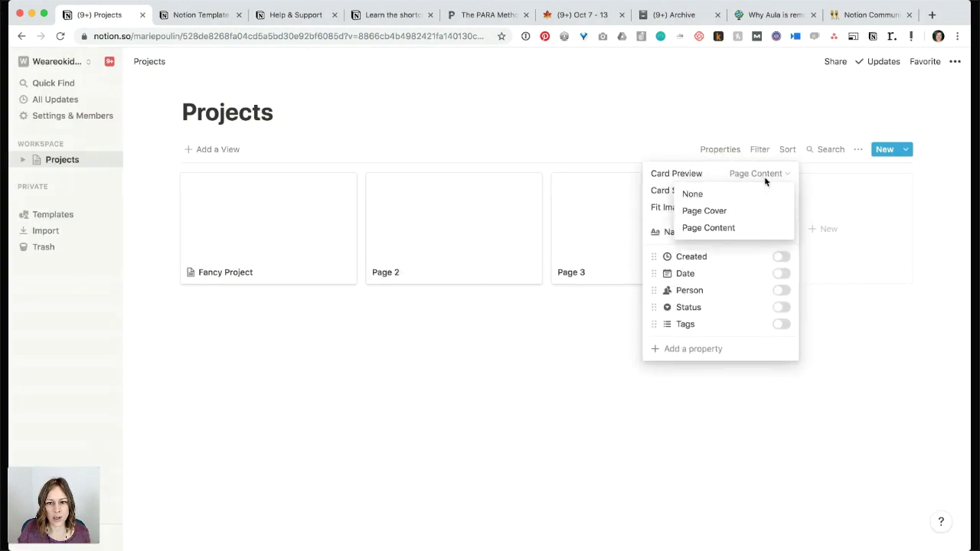
pyautogui.click(739, 212)
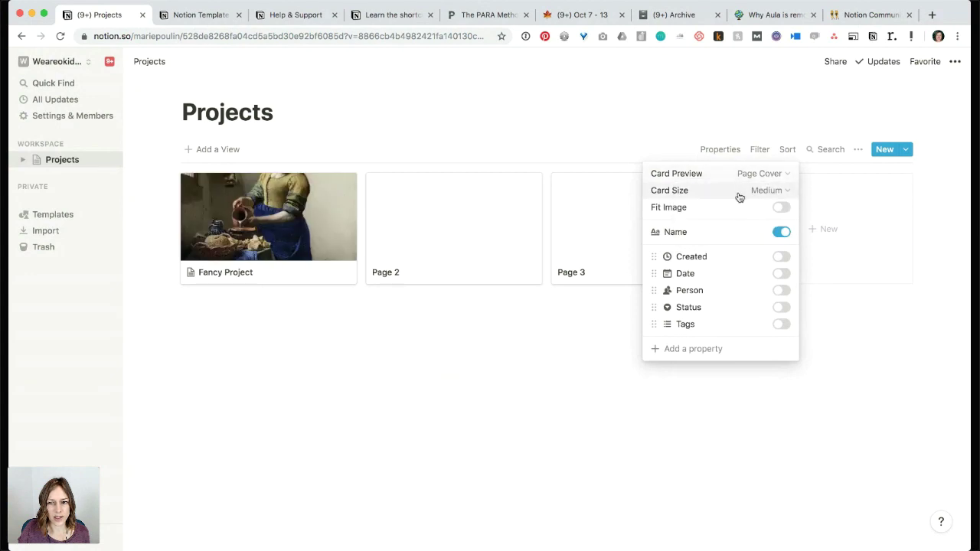
pyautogui.click(777, 193)
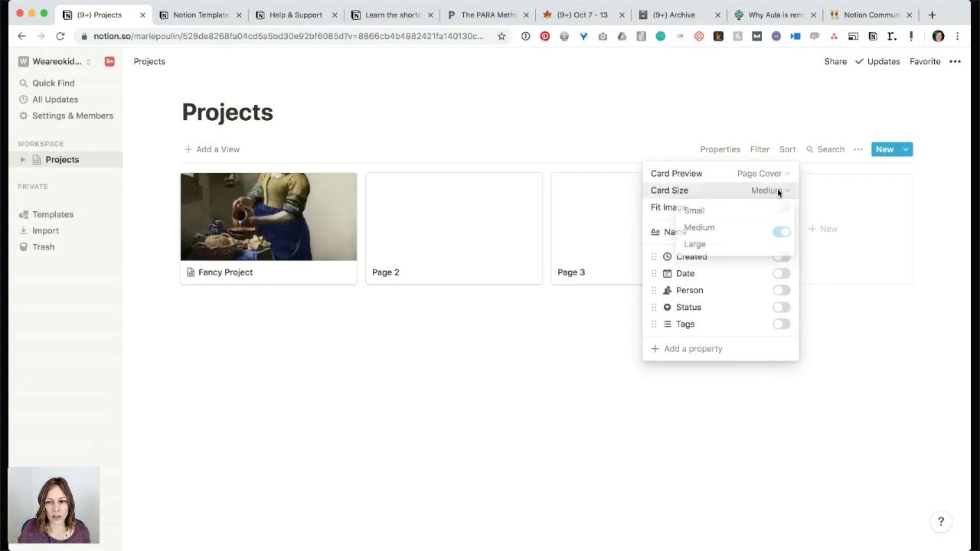
pyautogui.click(746, 242)
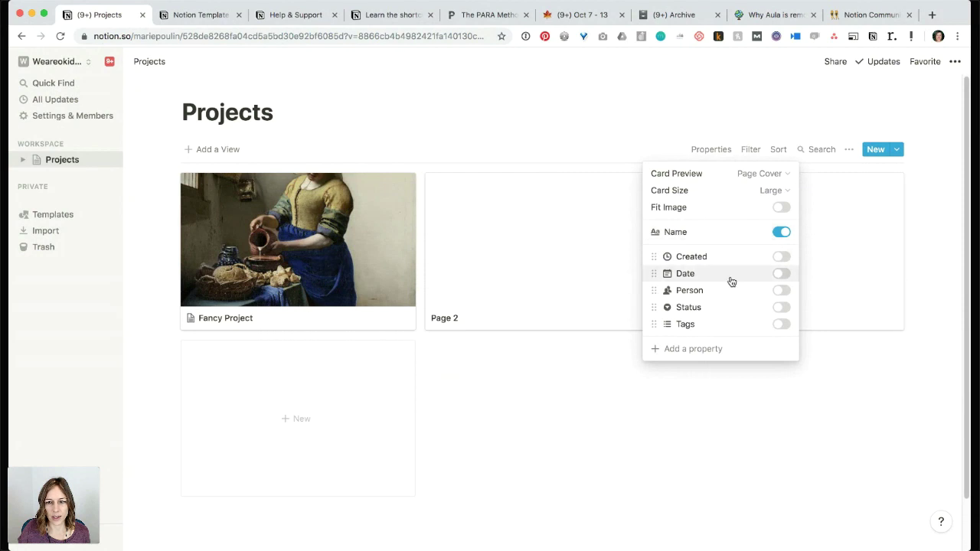
# Show Status, Date and Tags on the gallery cards, and add a visible Text property named Outcome.
pyautogui.click(781, 307)
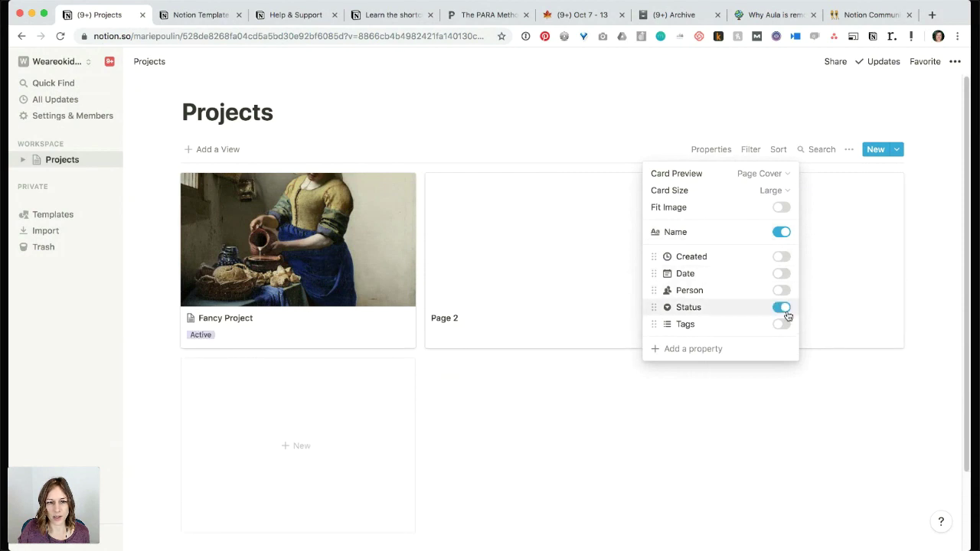
pyautogui.click(781, 274)
pyautogui.click(708, 348)
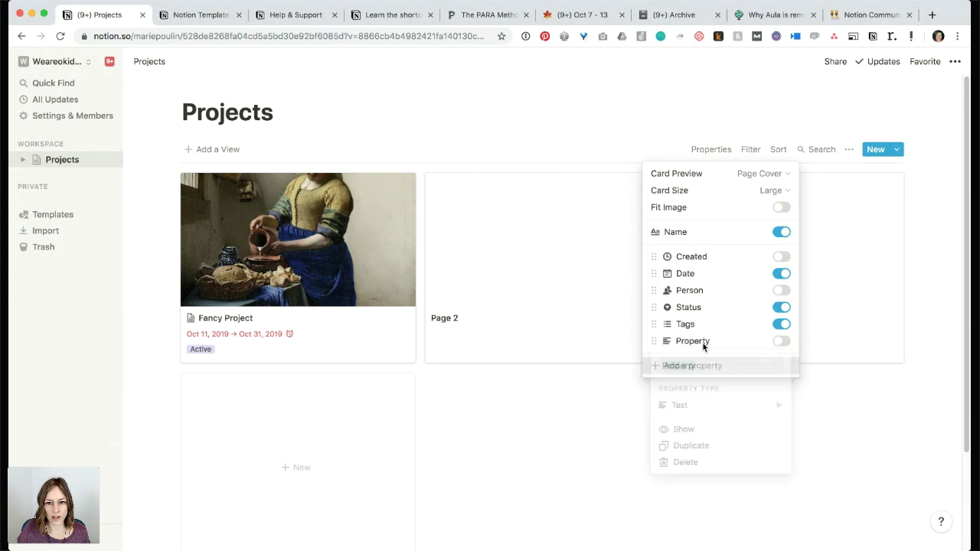
pyautogui.write('Outcome')
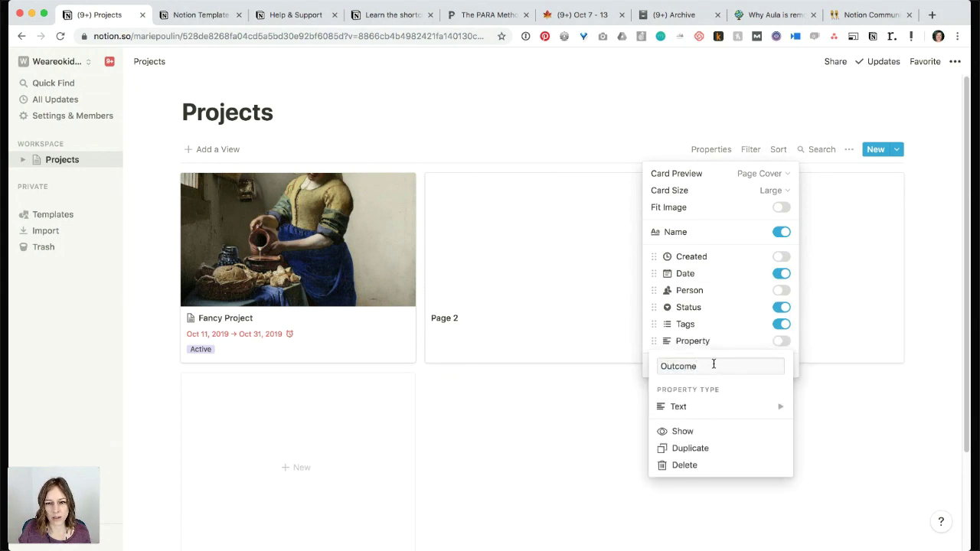
pyautogui.press('Return')
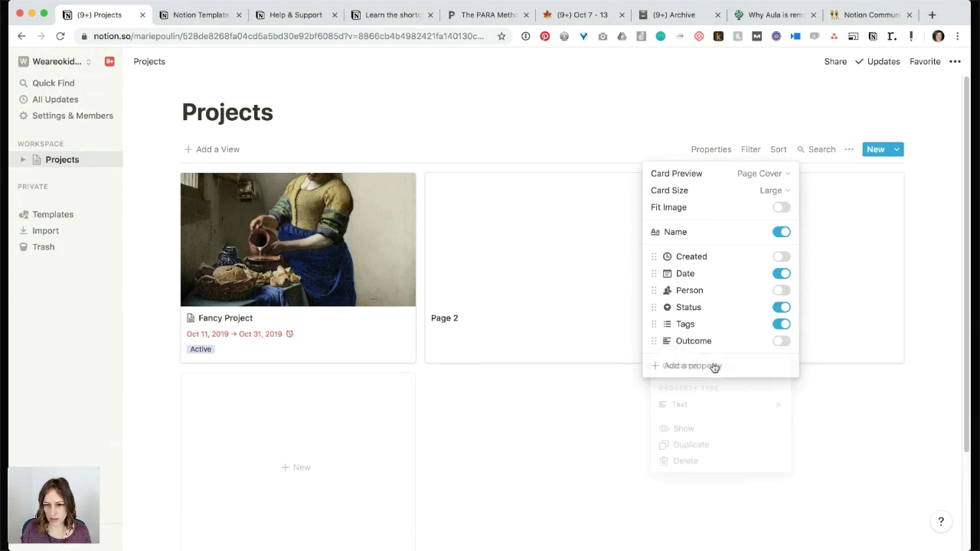
pyautogui.click(784, 341)
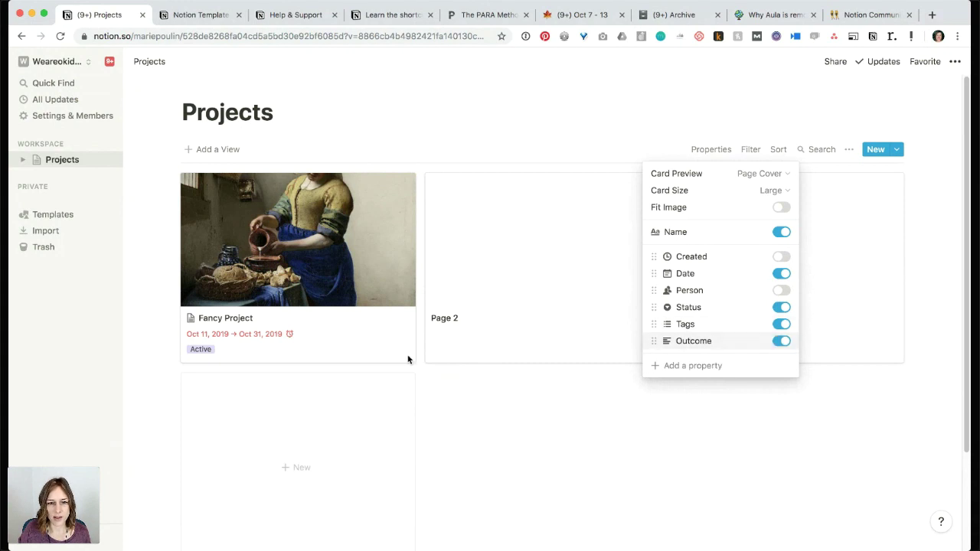
# Open Fancy Project and enter "Do that thing" as its Outcome.
pyautogui.click(357, 351)
pyautogui.click(367, 339)
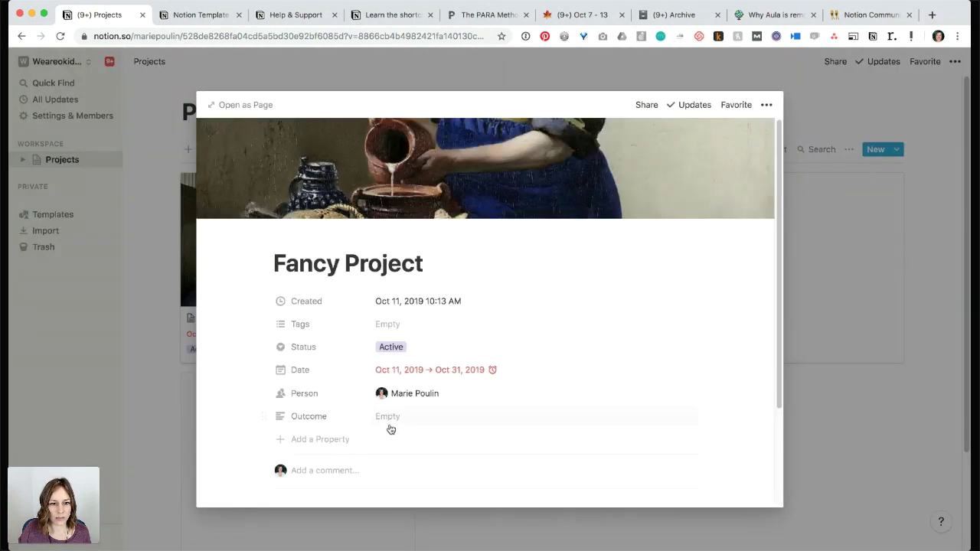
pyautogui.click(400, 419)
pyautogui.write('Do that thing')
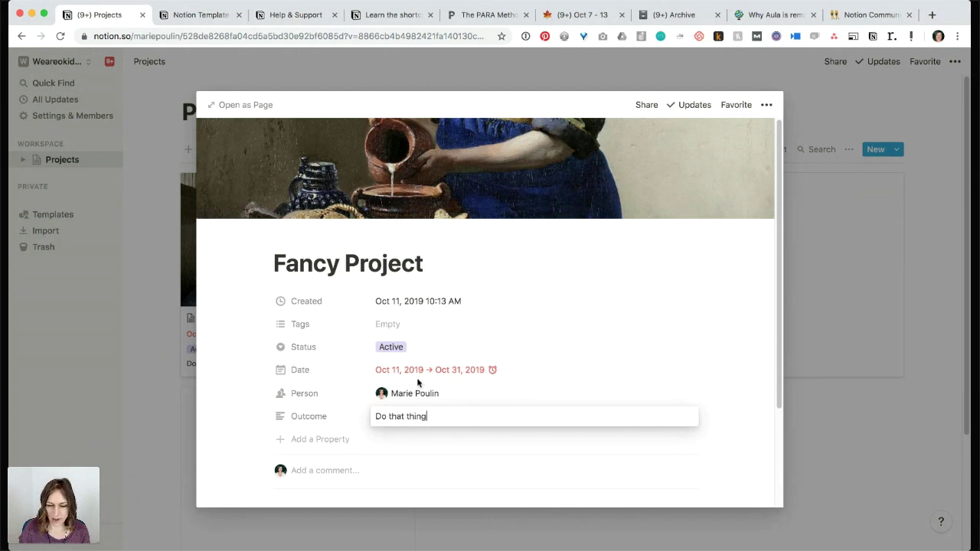
pyautogui.press('Return')
# Apply Yellow Background to the whole Outcome text and return to the Projects gallery.
pyautogui.tripleClick(407, 416)
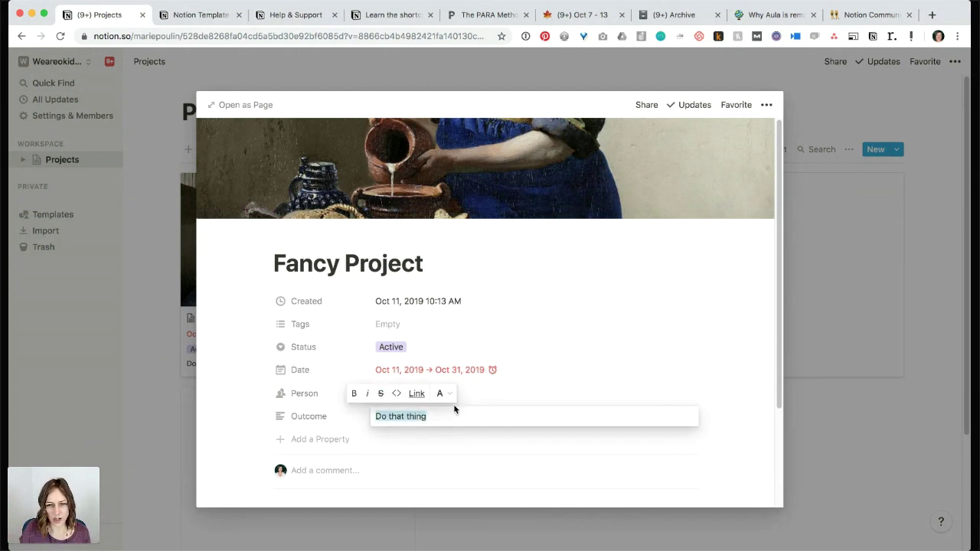
pyautogui.click(441, 394)
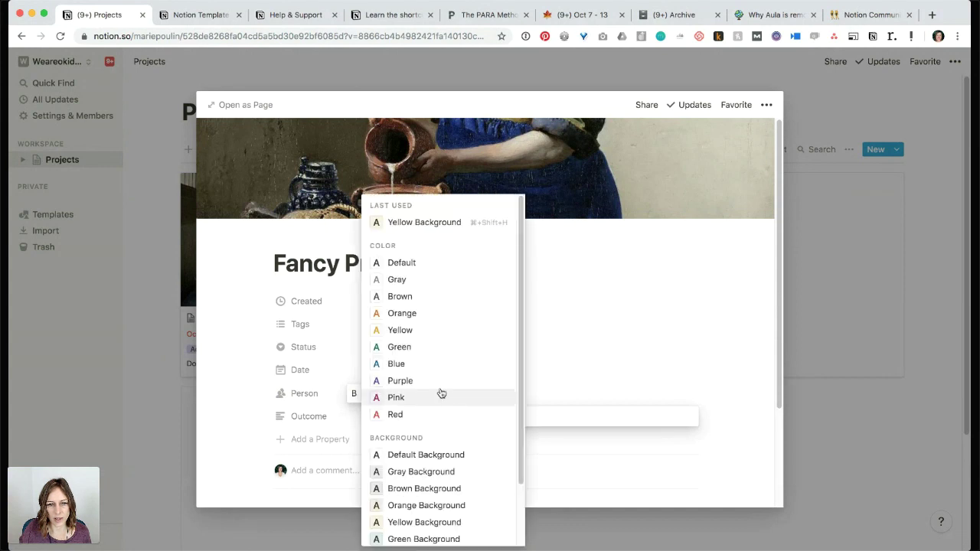
pyautogui.click(433, 522)
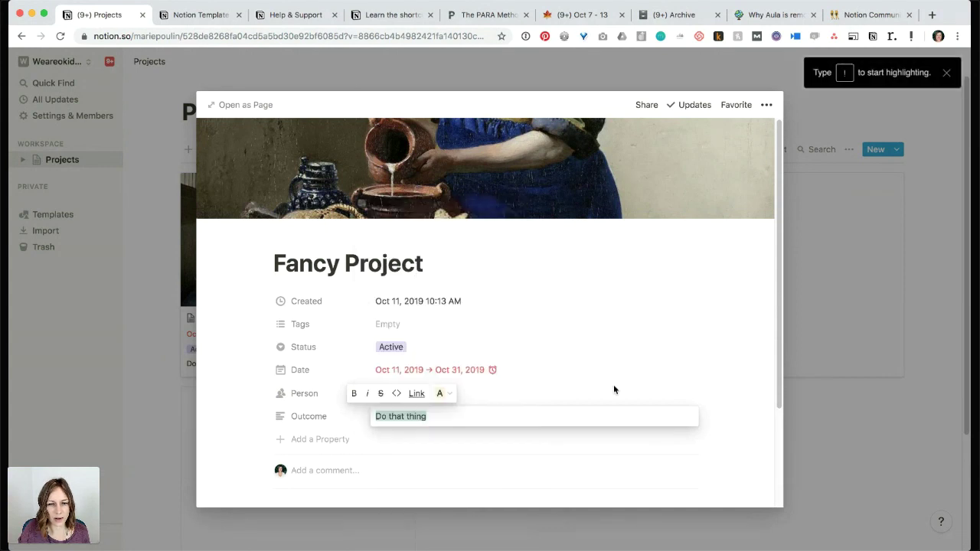
pyautogui.click(794, 411)
pyautogui.click(796, 411)
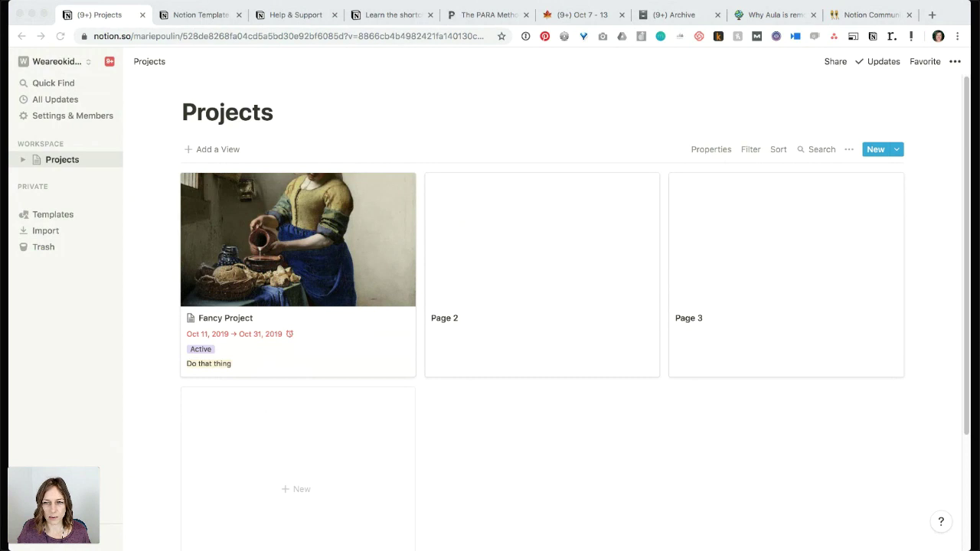
# Duplicate the Fancy Project card in the Projects gallery.
pyautogui.click(59, 393)
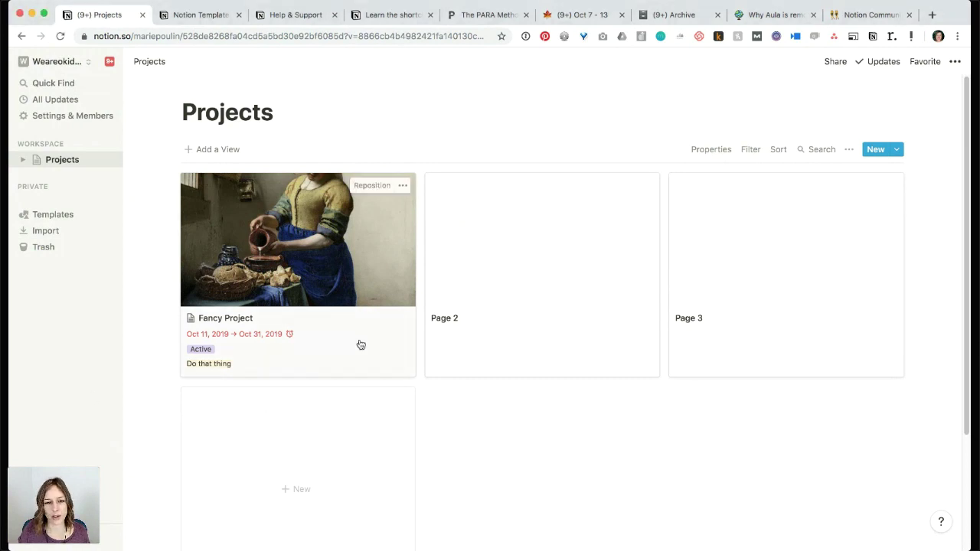
pyautogui.click(402, 186)
pyautogui.click(414, 243)
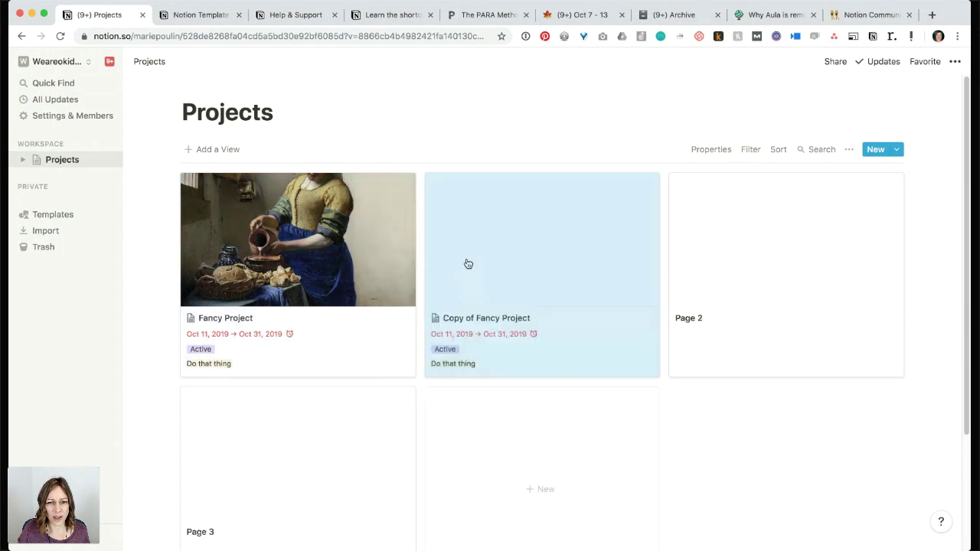
# Open the copied project, rename it "Not so Fancy Project" and return to the gallery.
pyautogui.click(555, 293)
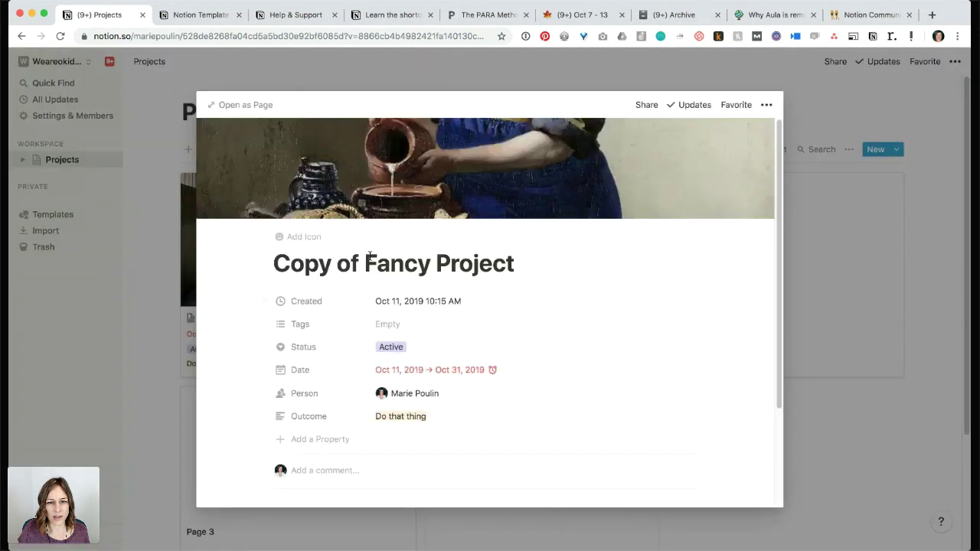
pyautogui.moveTo(363, 264); pyautogui.dragTo(273, 264)
pyautogui.press('BackSpace')
pyautogui.doubleClick(316, 257)
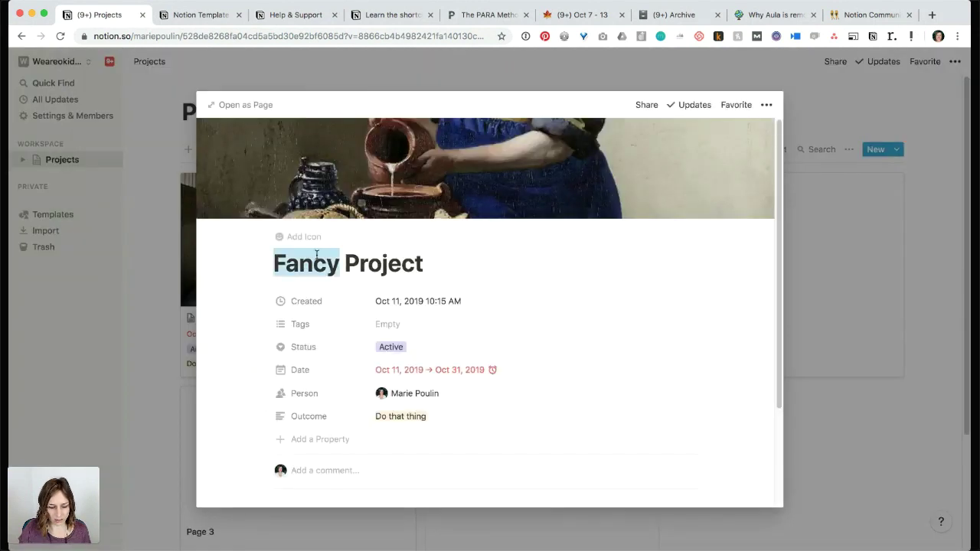
pyautogui.write('Not so F')
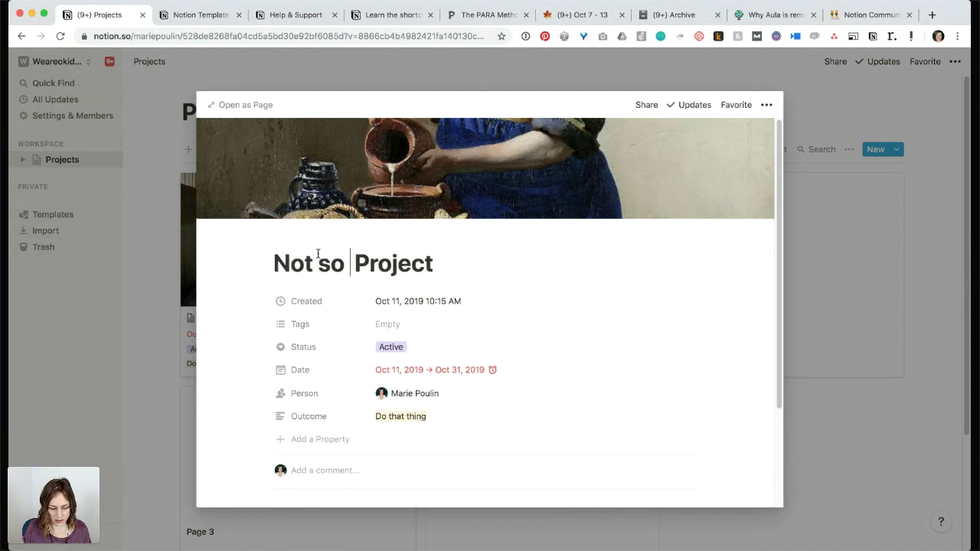
pyautogui.write('ancy')
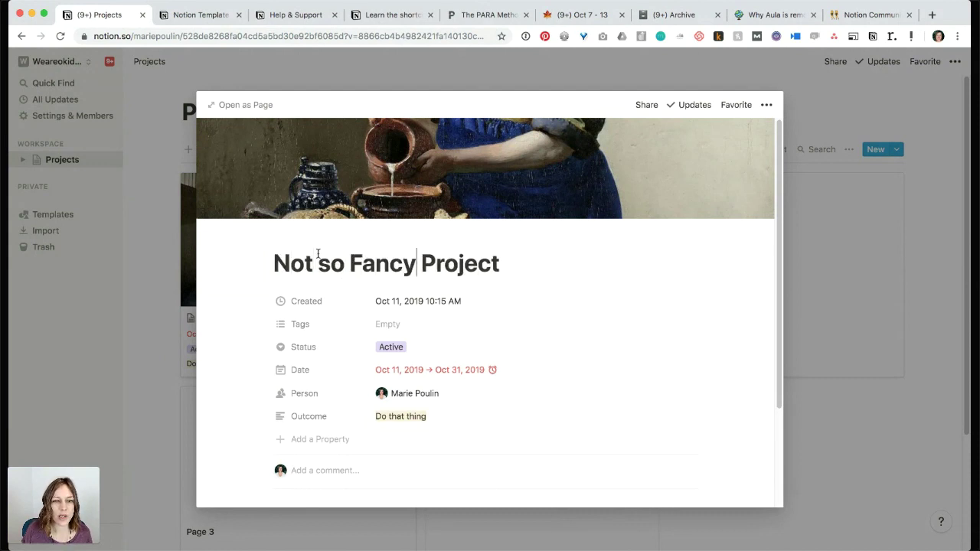
pyautogui.click(810, 278)
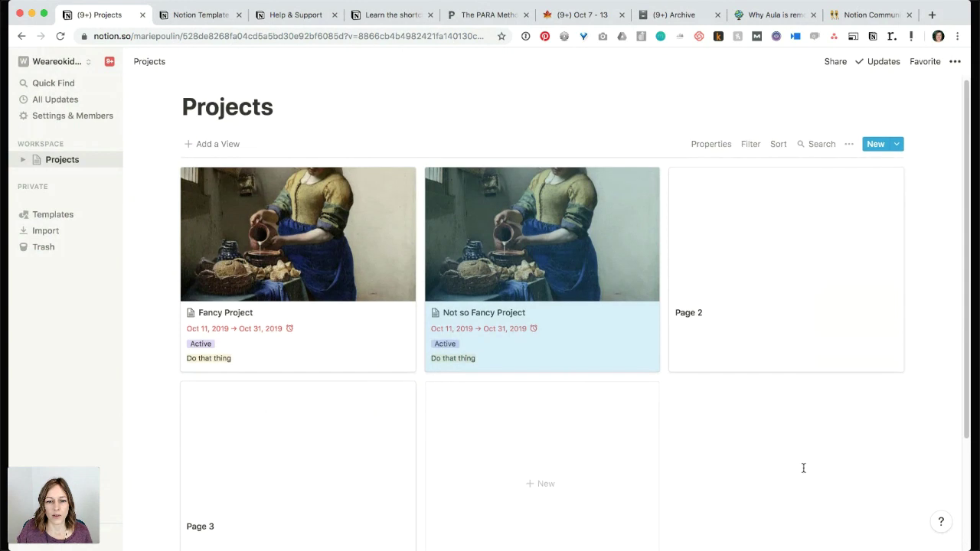
# Delete the empty Page 2 and Page 3 cards from the Projects gallery.
pyautogui.moveTo(817, 421); pyautogui.dragTo(800, 333)
pyautogui.press('Delete')
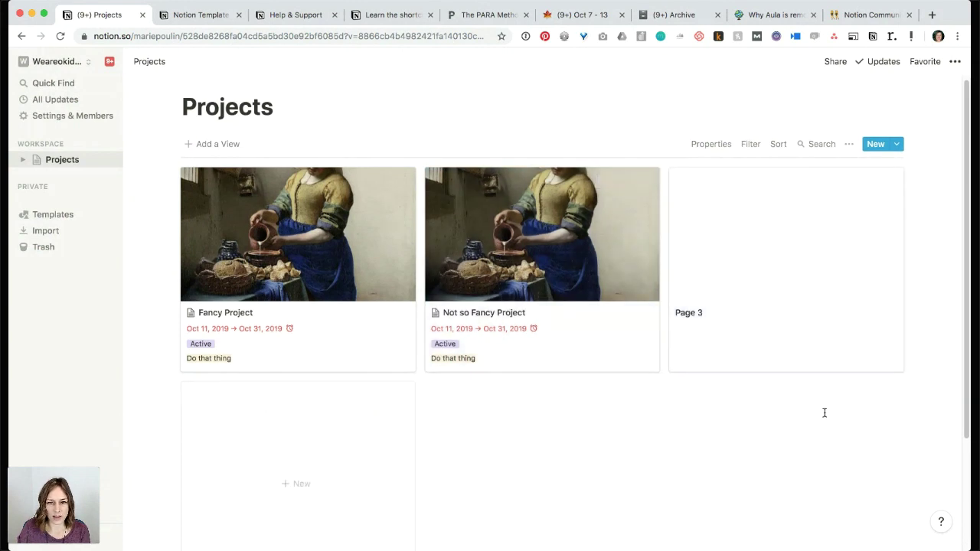
pyautogui.moveTo(824, 414); pyautogui.dragTo(802, 326)
pyautogui.press('Delete')
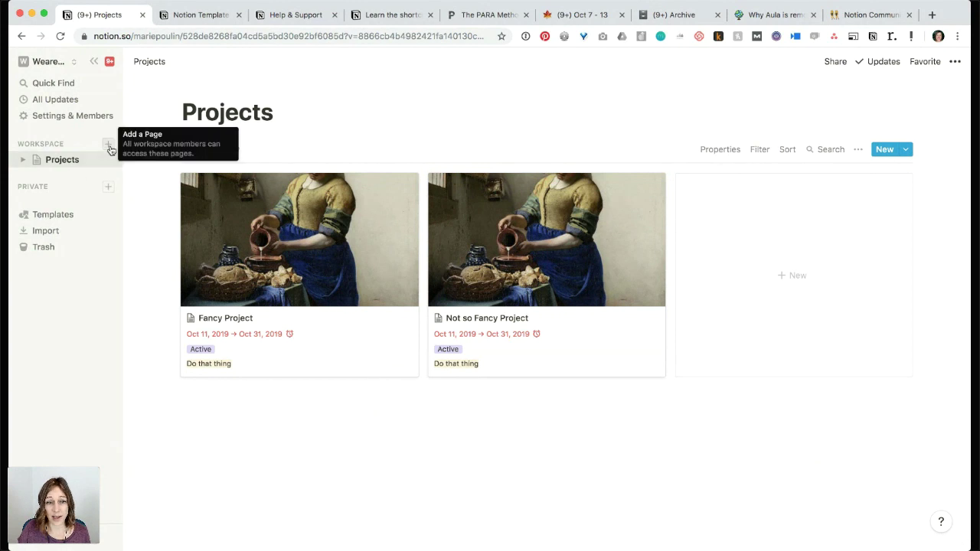
# Add a workspace page titled Tasks and make it a Table database.
pyautogui.click(108, 144)
pyautogui.write('Tasks')
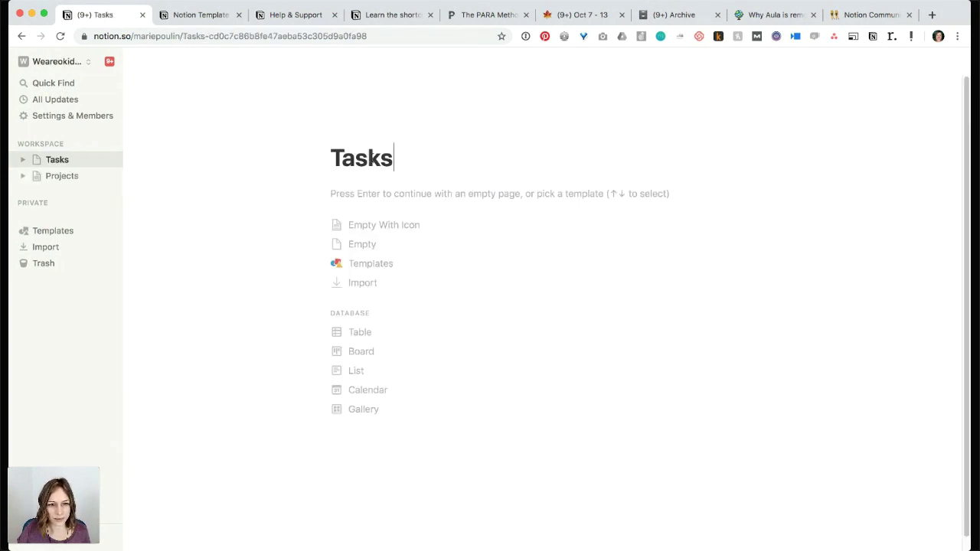
pyautogui.click(359, 331)
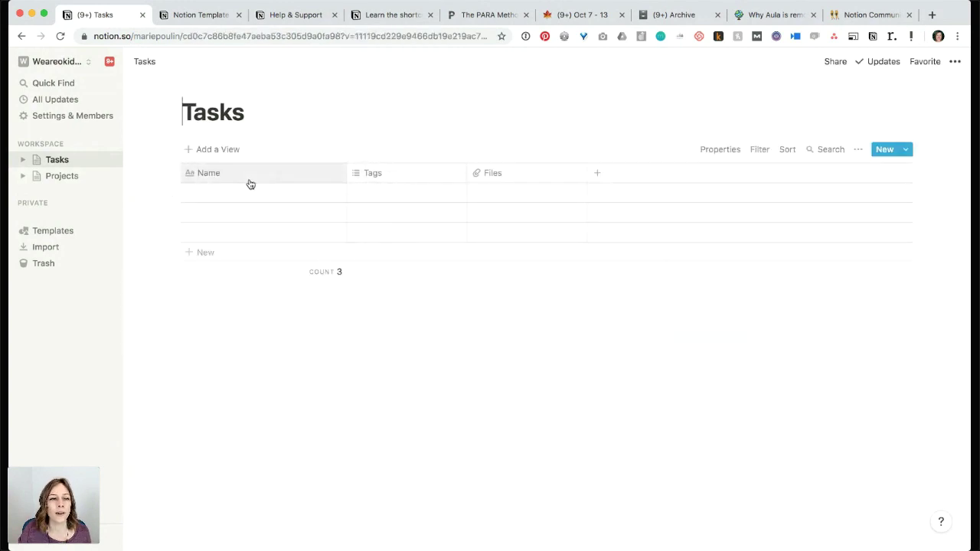
# Enter "Thing to do", "Other things" and "Things more thing" as the first three task names.
pyautogui.click(204, 193)
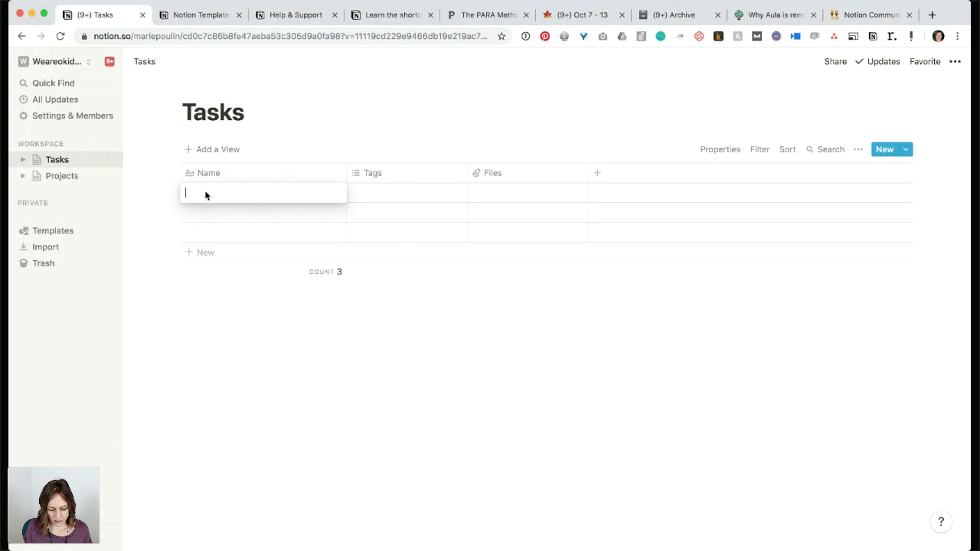
pyautogui.write('Thing to do')
pyautogui.press('Return')
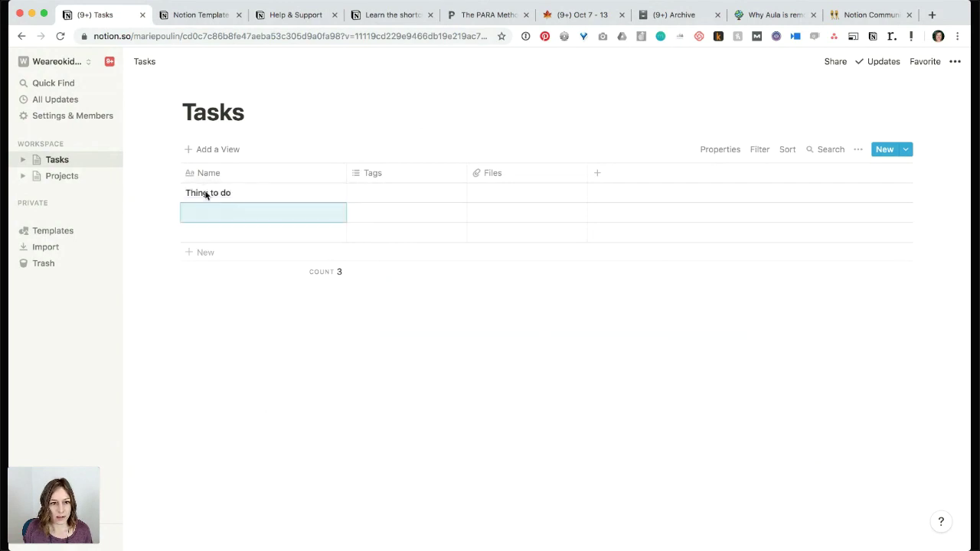
pyautogui.write('Other things')
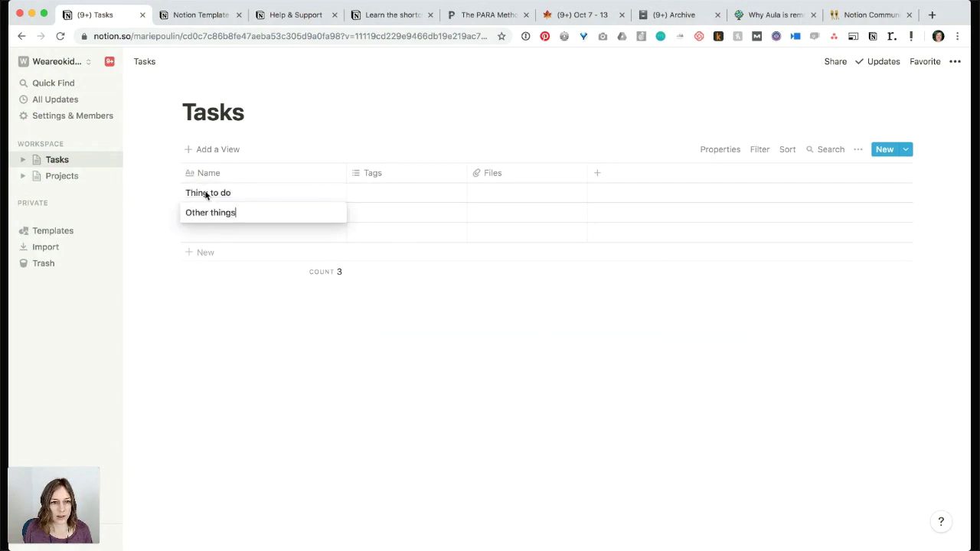
pyautogui.press('Return')
pyautogui.write('Thi')
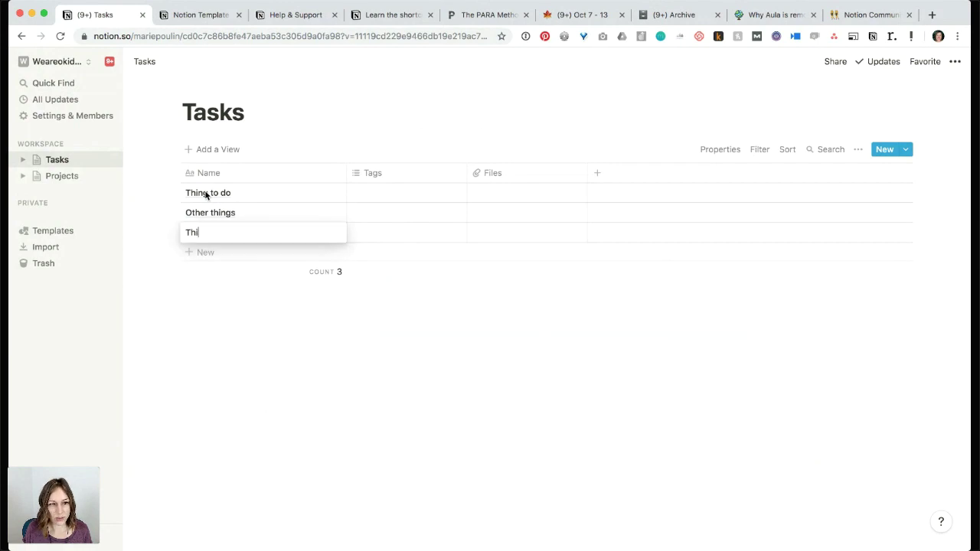
pyautogui.write('ngs more thin')
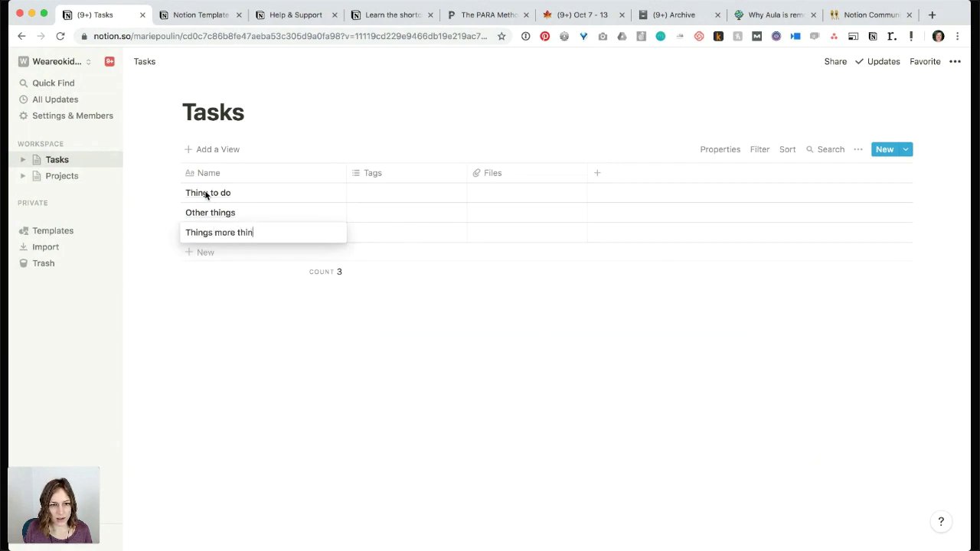
pyautogui.write('g')
pyautogui.press('Return')
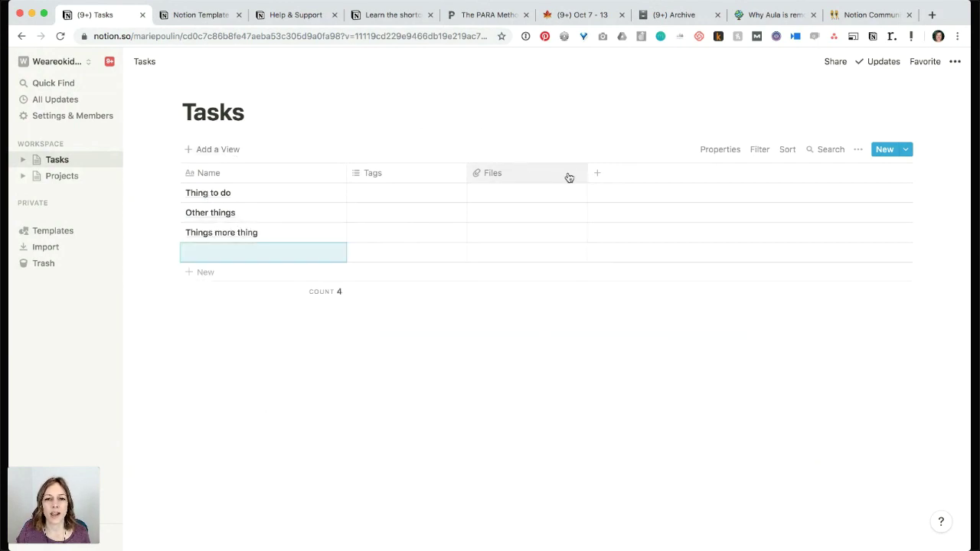
# Add a Checkbox property named Done to the Tasks table, narrowed and placed before the Name column.
pyautogui.click(598, 174)
pyautogui.moveTo(674, 242)
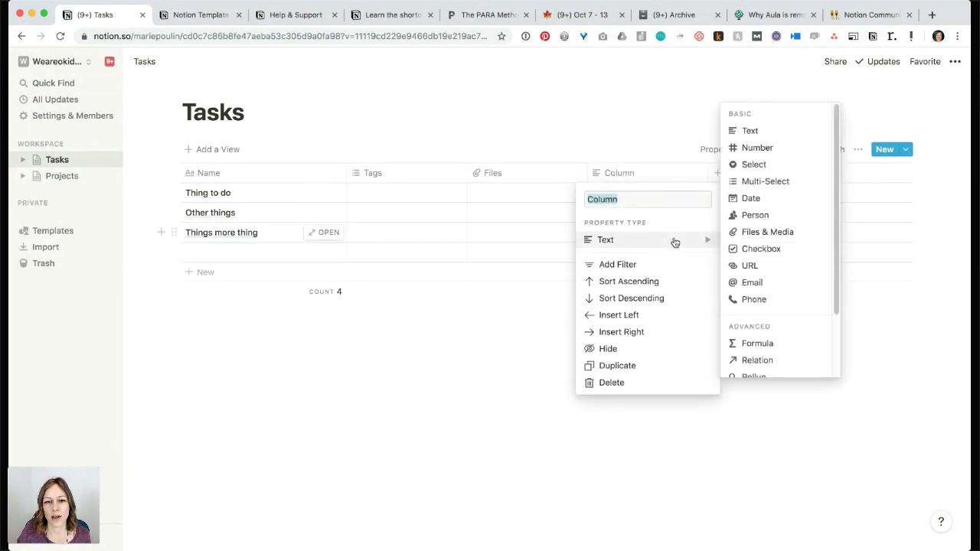
pyautogui.click(759, 248)
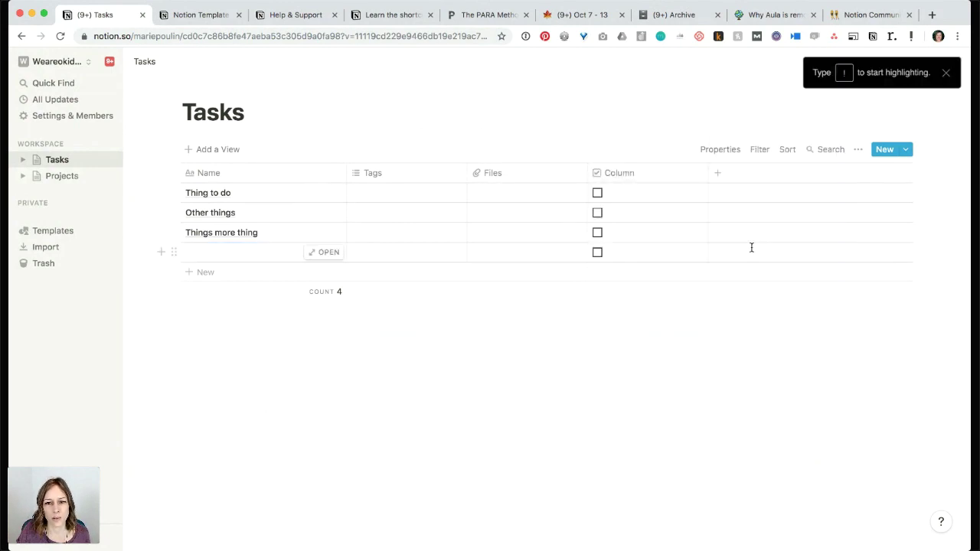
pyautogui.click(642, 175)
pyautogui.write('Done')
pyautogui.press('Return')
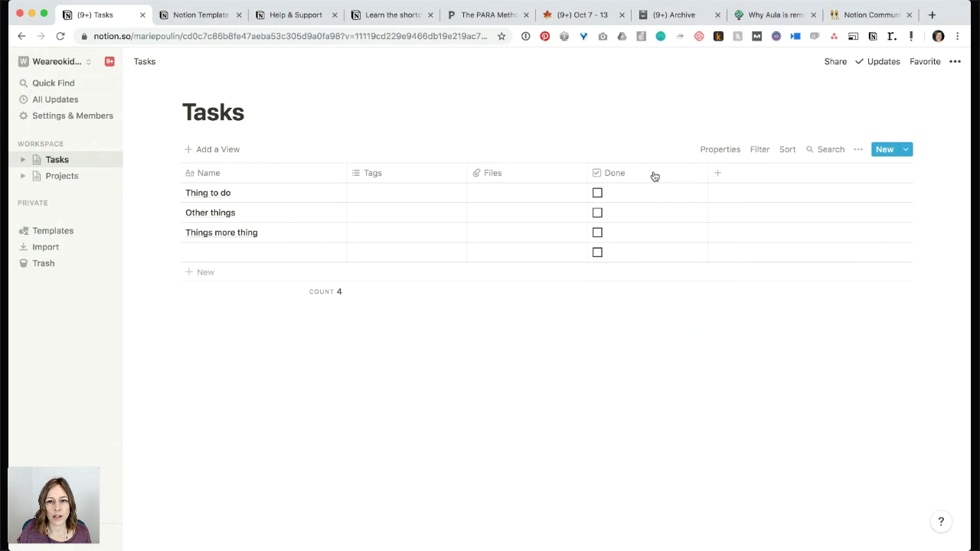
pyautogui.moveTo(706, 171); pyautogui.dragTo(230, 173)
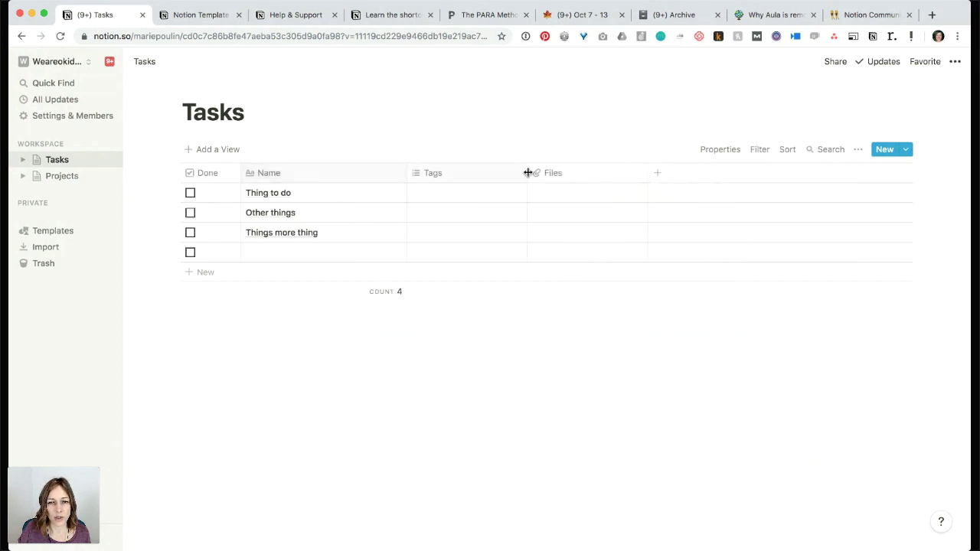
# Add a Date property named Date, narrowed and placed between the Name and Tags columns.
pyautogui.click(655, 174)
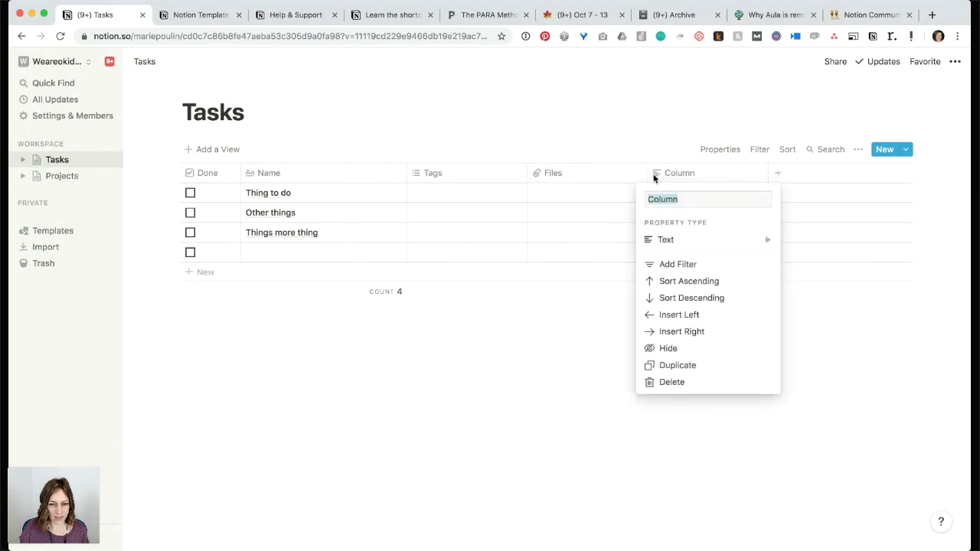
pyautogui.write('Date')
pyautogui.moveTo(679, 242)
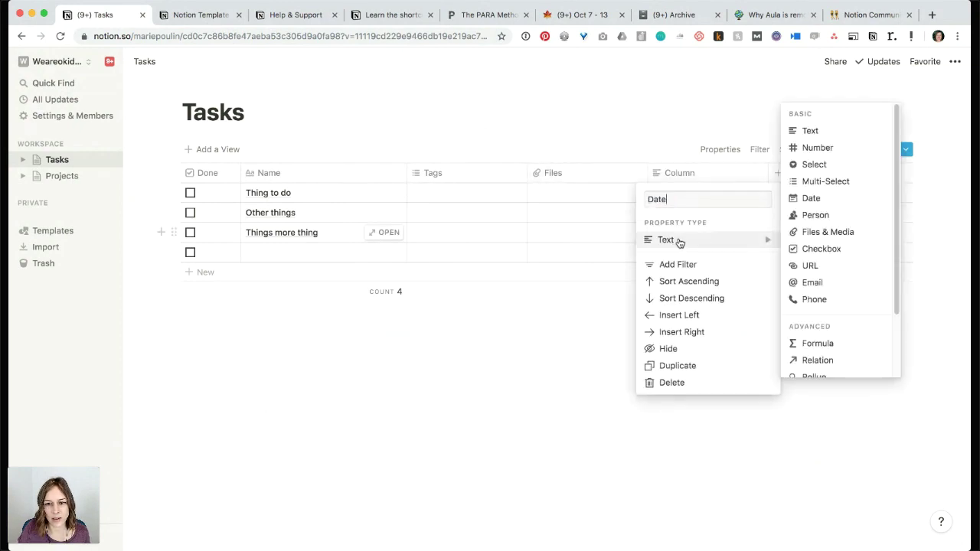
pyautogui.click(811, 198)
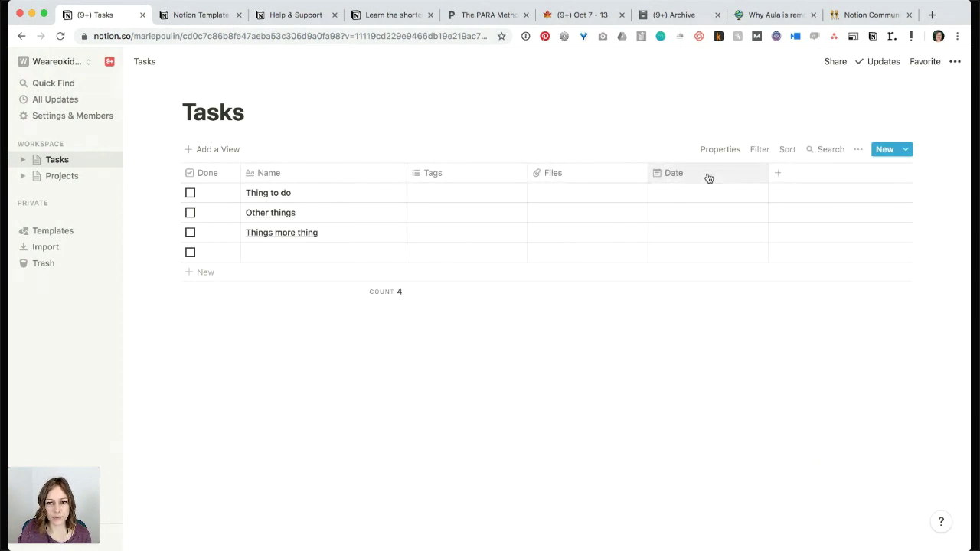
pyautogui.moveTo(710, 177); pyautogui.dragTo(479, 176)
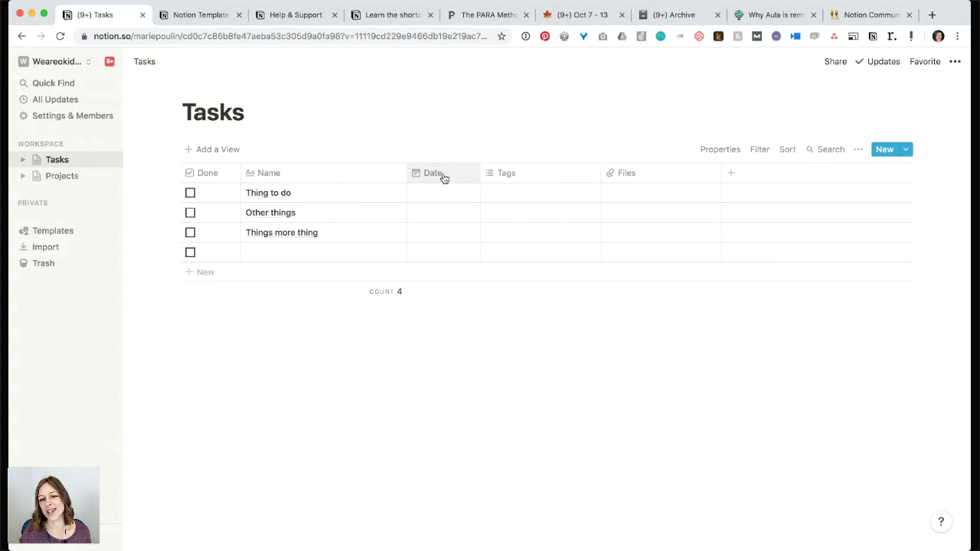
# Set the three tasks' dates to Oct 11, Oct 15 and Oct 31, 2019, in row order.
pyautogui.click(448, 193)
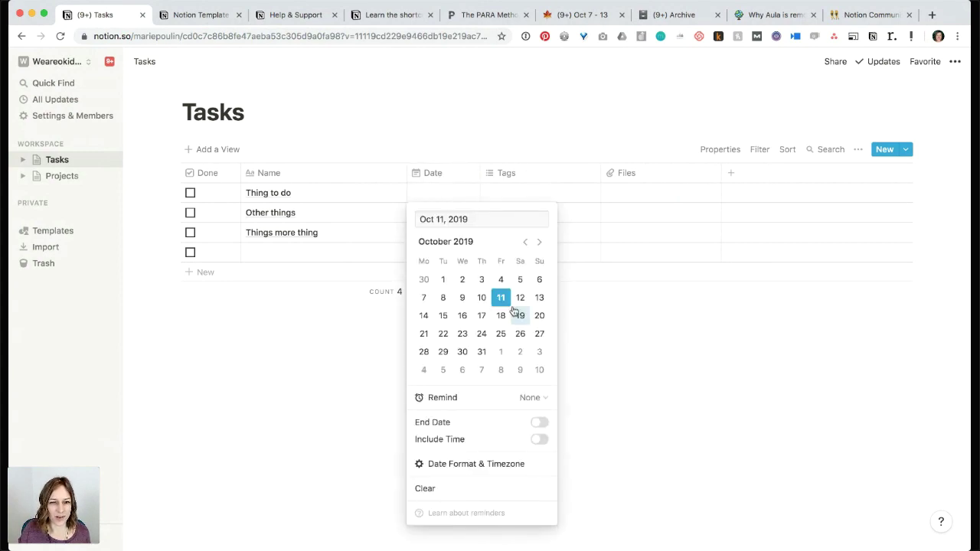
pyautogui.click(506, 304)
pyautogui.click(448, 198)
pyautogui.click(448, 199)
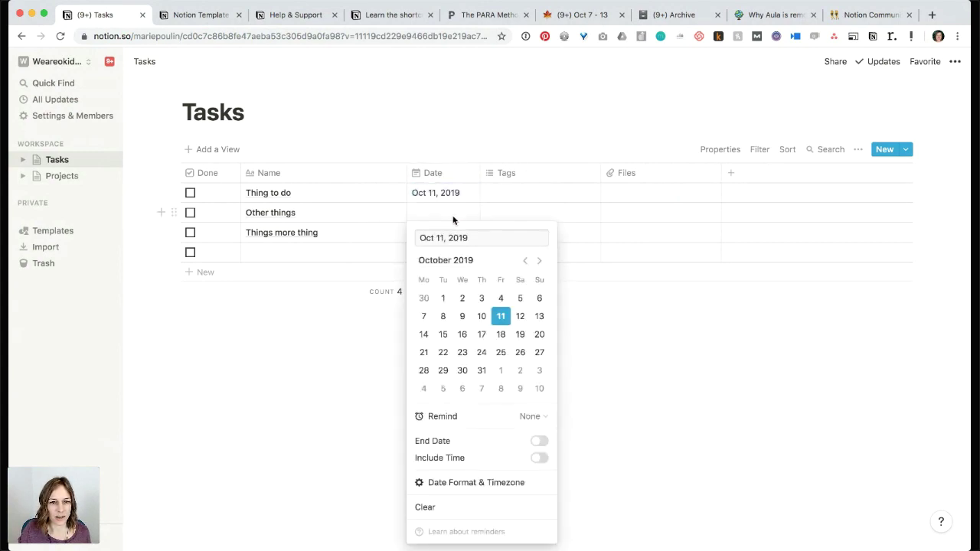
pyautogui.click(444, 335)
pyautogui.click(424, 121)
pyautogui.click(433, 231)
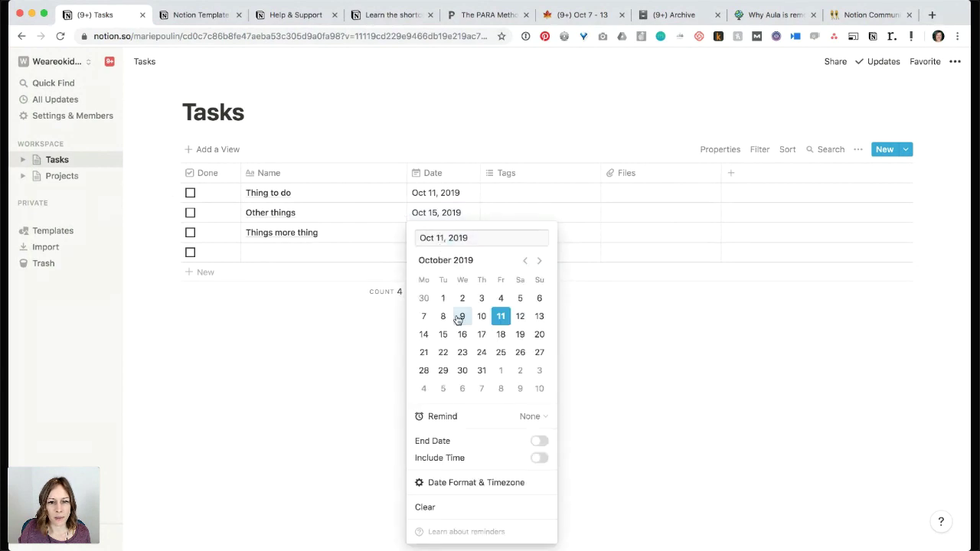
pyautogui.click(482, 371)
pyautogui.click(541, 85)
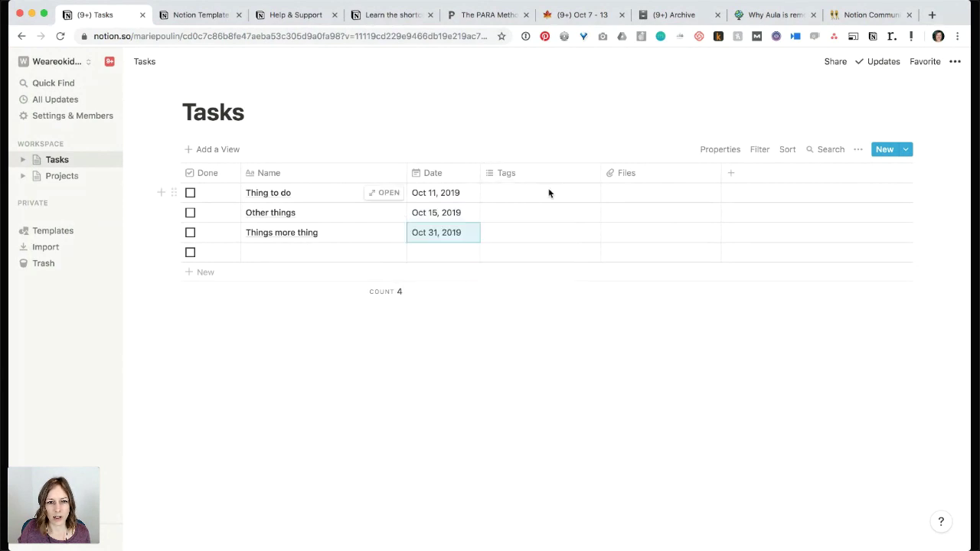
# Create the tags Personal, Hobby and product dev on the "Thing to do" task.
pyautogui.click(548, 192)
pyautogui.write('Personal')
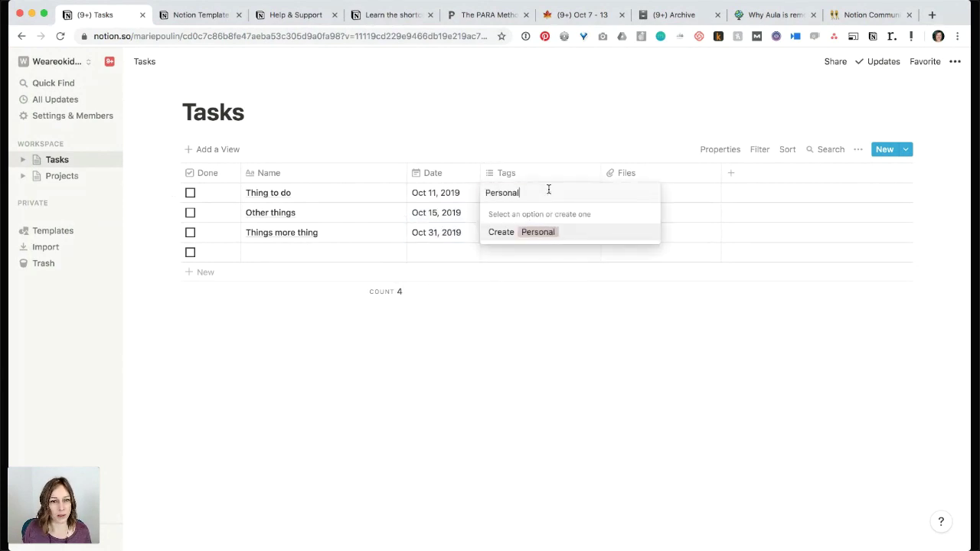
pyautogui.press('Return')
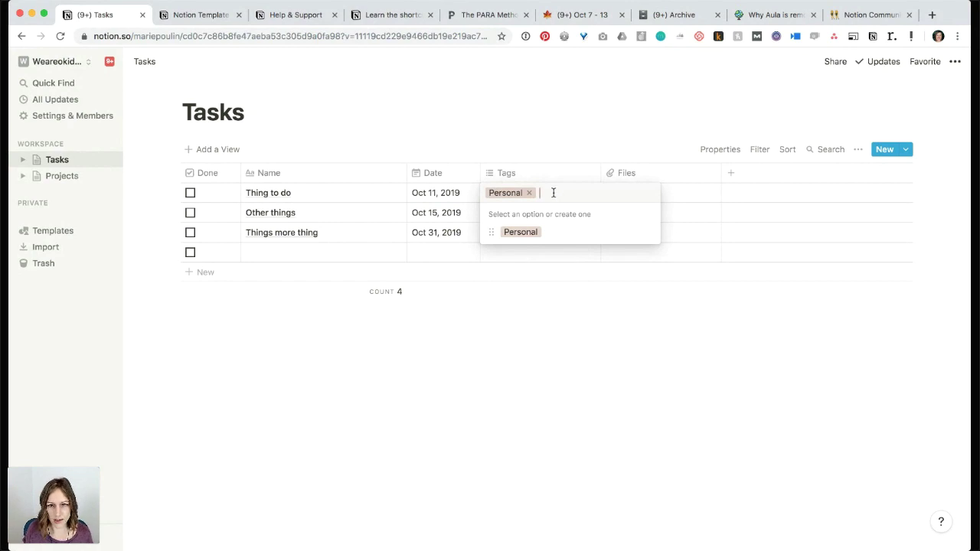
pyautogui.write('Hobby')
pyautogui.press('Return')
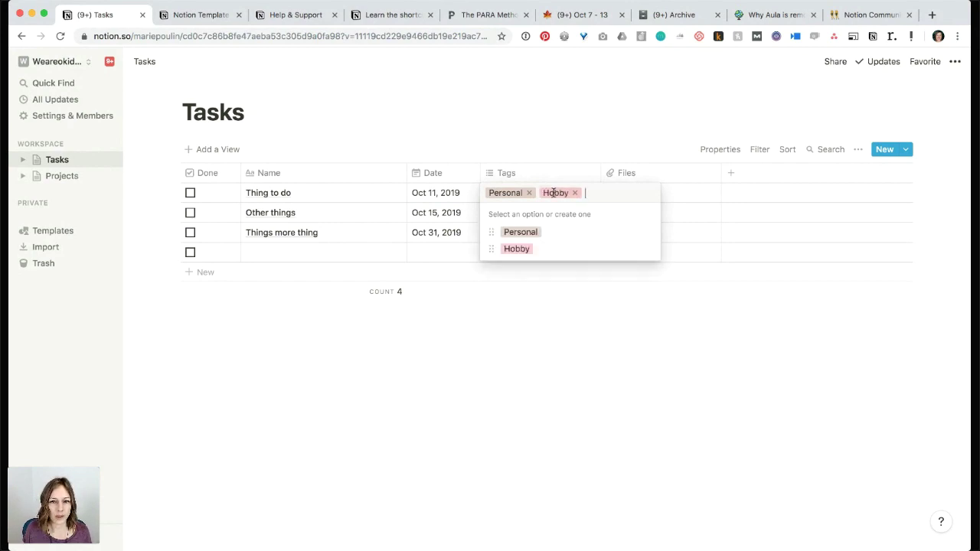
pyautogui.write('product dev')
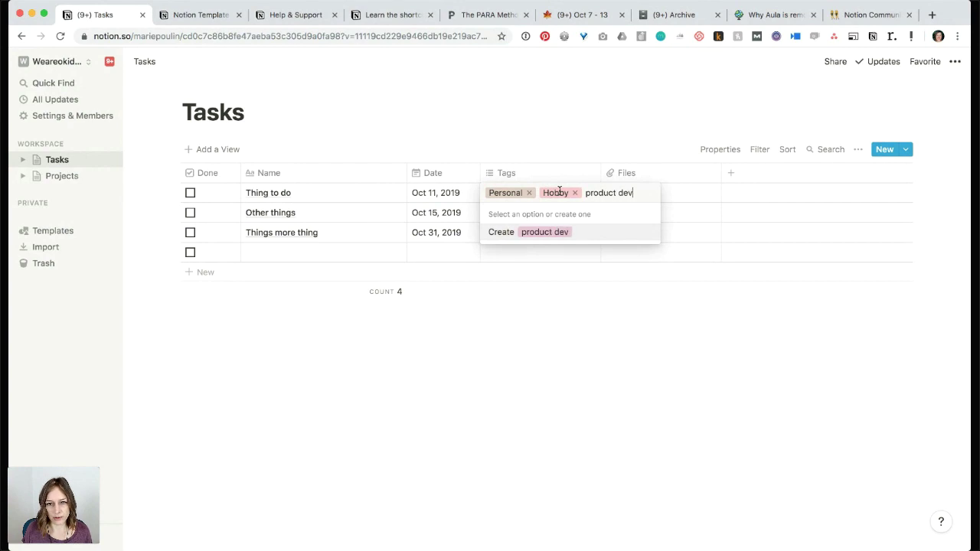
pyautogui.press('Return')
pyautogui.press('Escape')
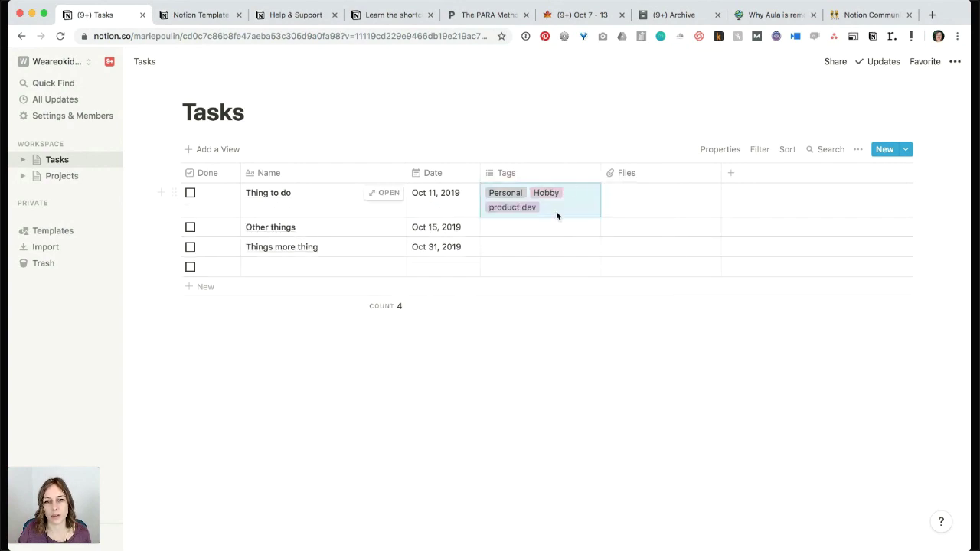
# Add a URL property named Url to the Tasks table after the Files column.
pyautogui.click(732, 173)
pyautogui.click(770, 245)
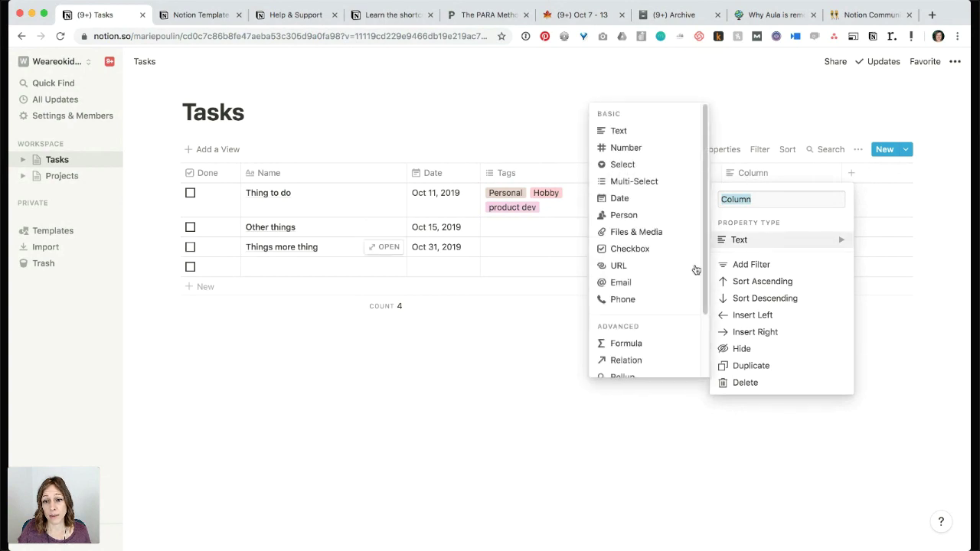
pyautogui.click(650, 262)
pyautogui.click(755, 175)
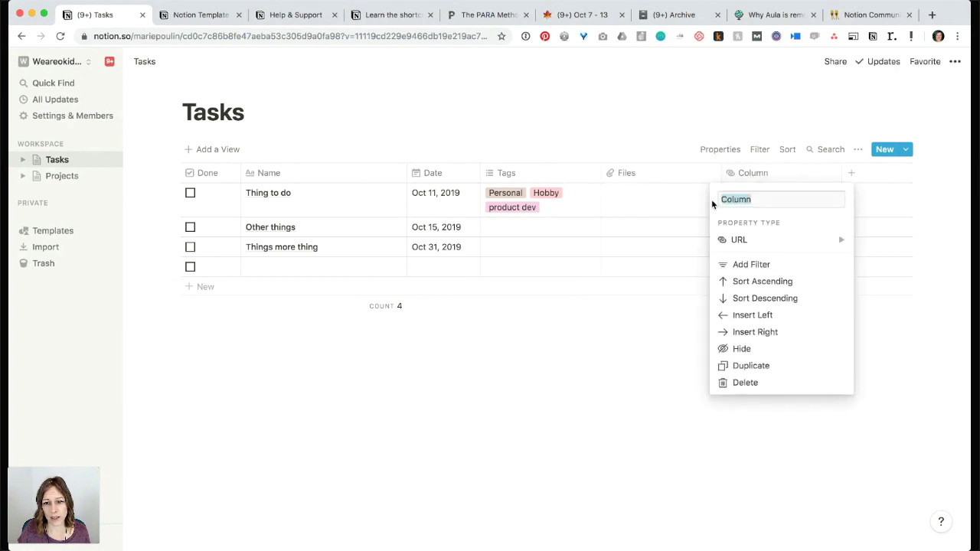
pyautogui.write('Url')
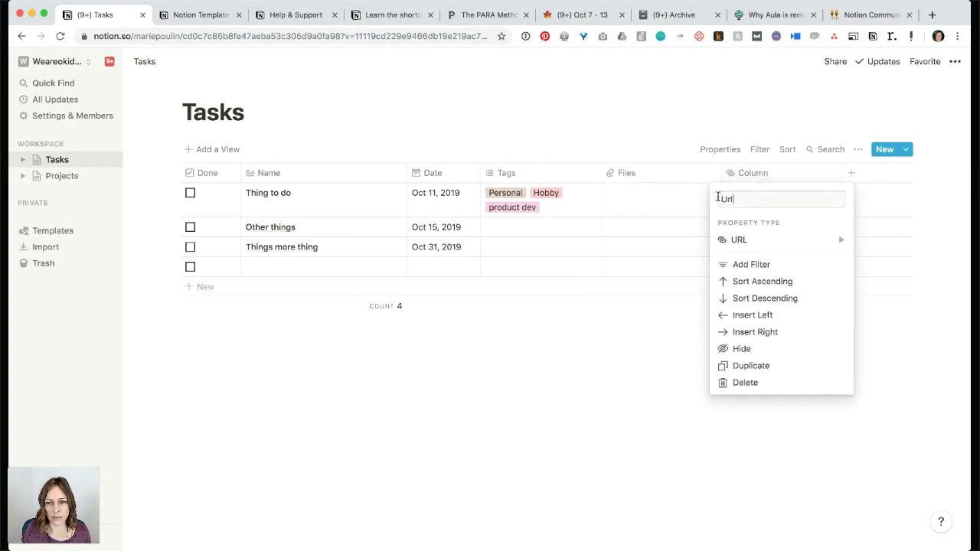
pyautogui.press('Return')
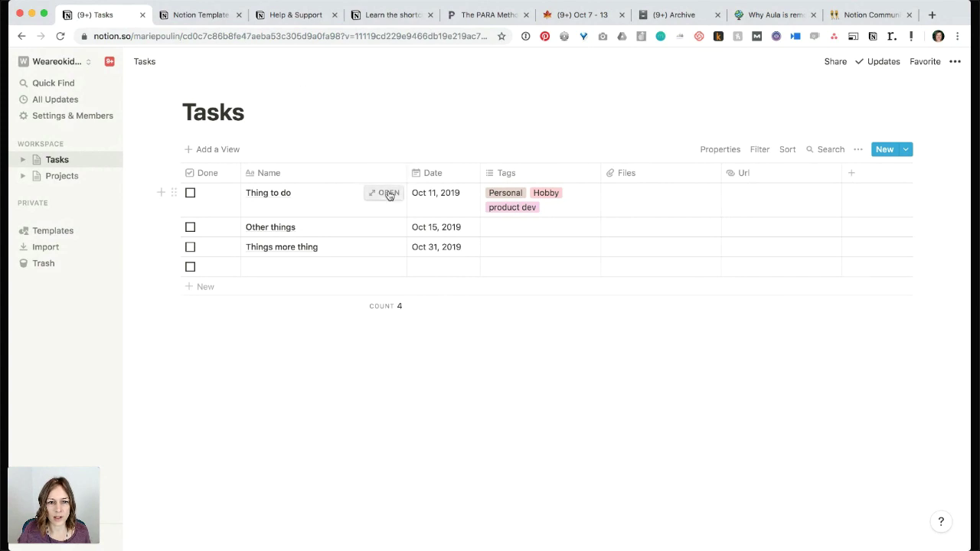
# Open the "Thing to do" task and add a Relation property named Project linked to the Projects database.
pyautogui.click(388, 193)
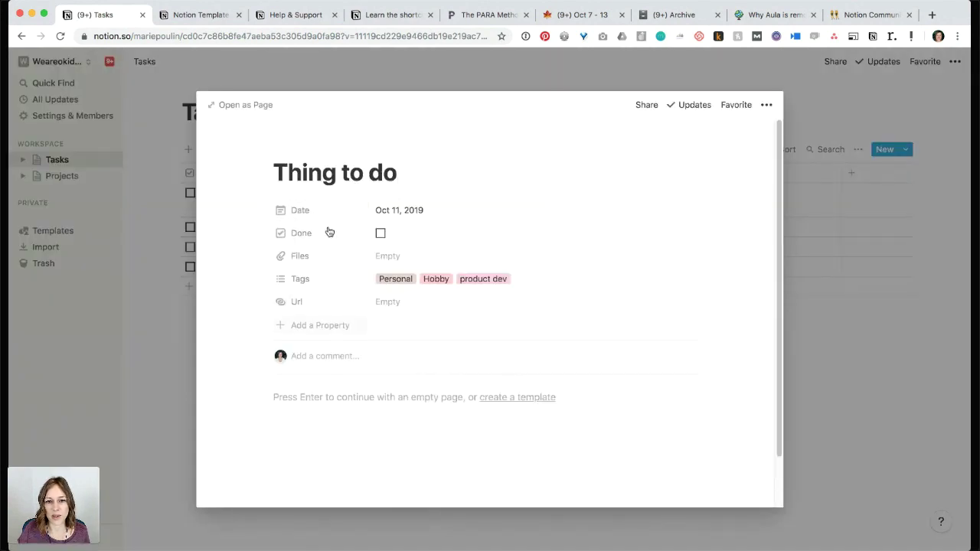
pyautogui.click(314, 326)
pyautogui.moveTo(350, 395)
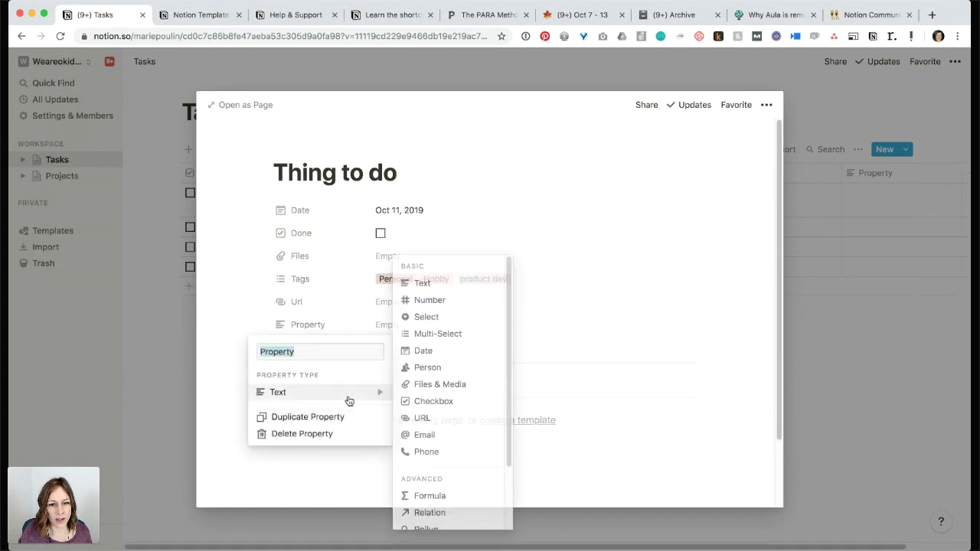
pyautogui.click(451, 514)
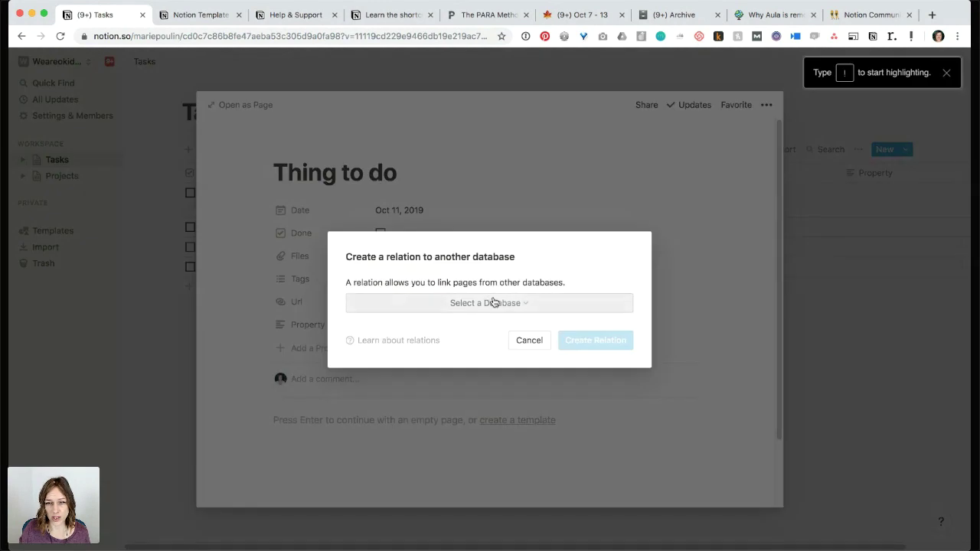
pyautogui.click(493, 303)
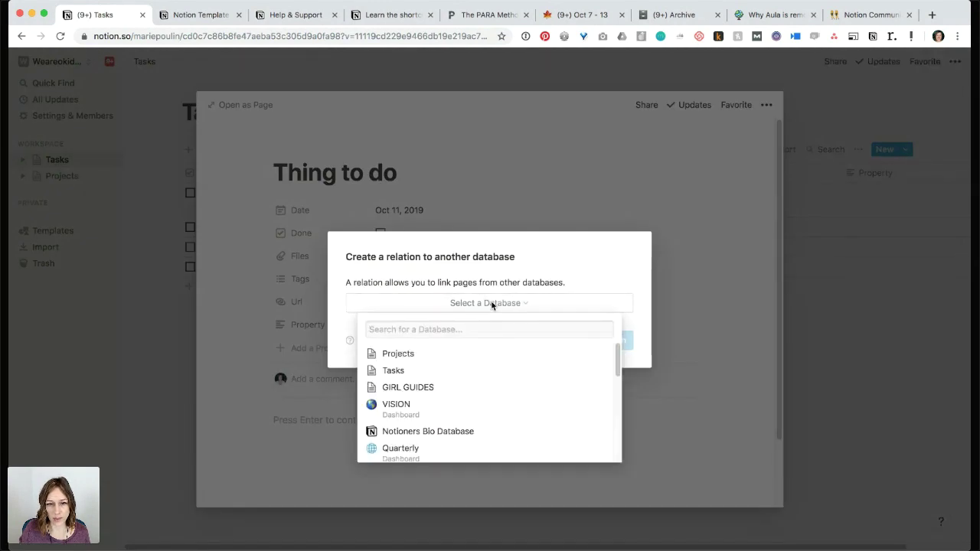
pyautogui.click(414, 354)
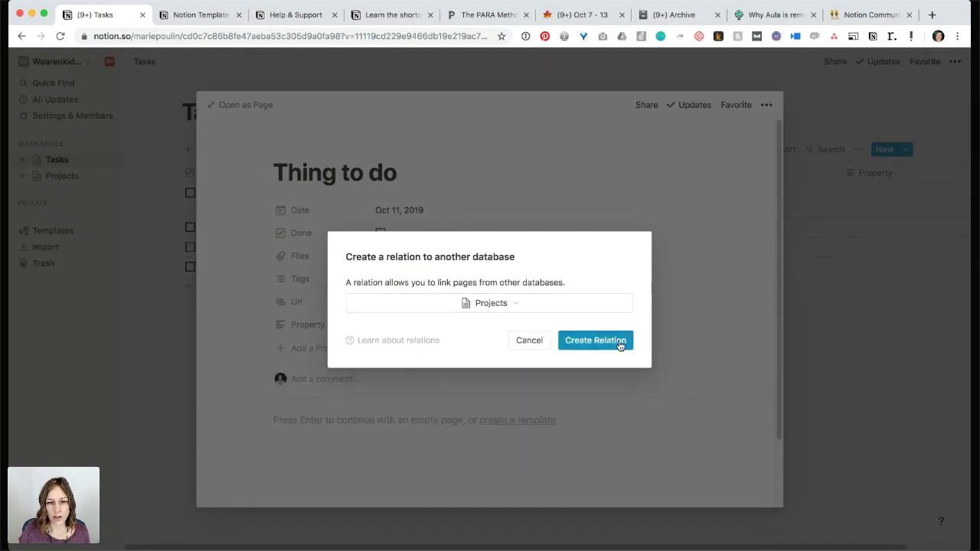
pyautogui.click(619, 344)
pyautogui.click(314, 326)
pyautogui.write('P')
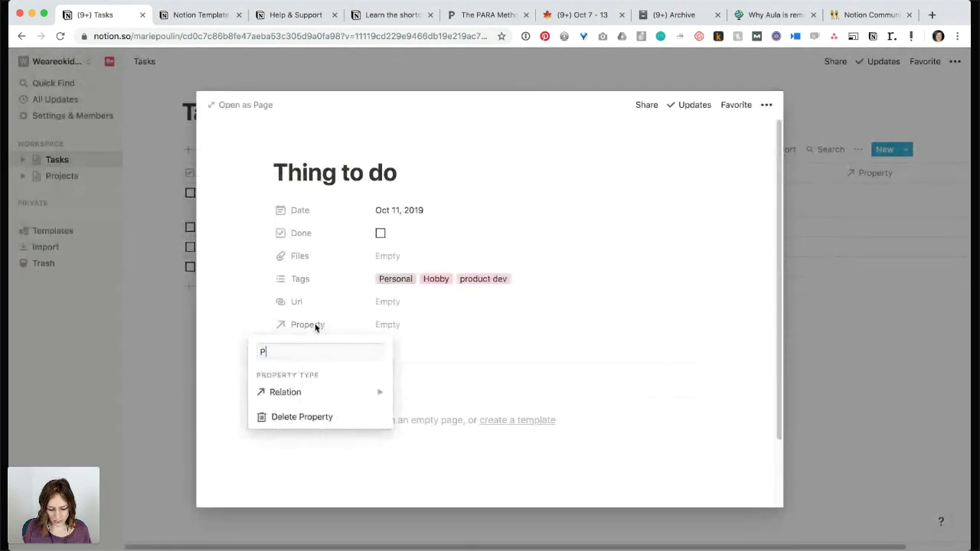
pyautogui.write('roject')
pyautogui.press('Return')
# Link the "Thing to do" task to Fancy Project and place the Project column between Tags and Files.
pyautogui.click(425, 324)
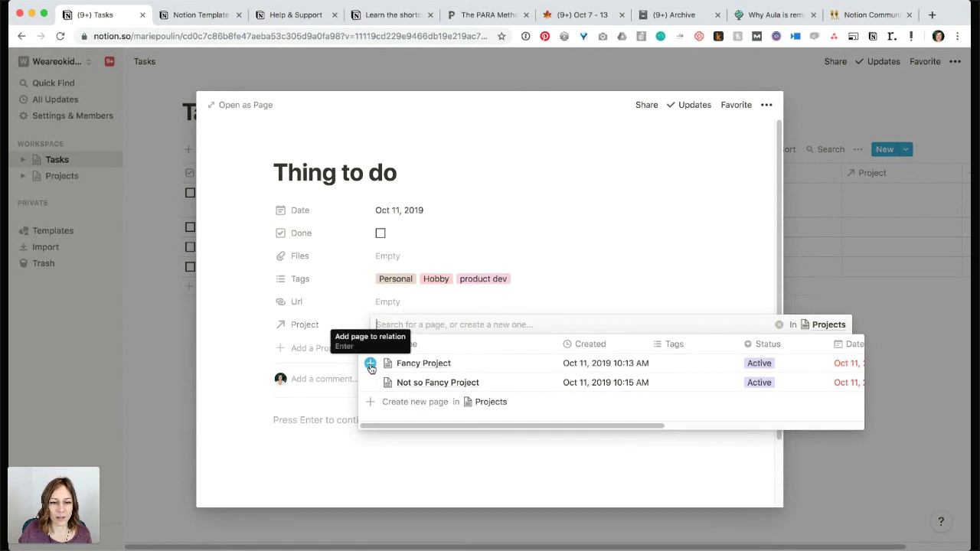
pyautogui.click(370, 365)
pyautogui.click(241, 353)
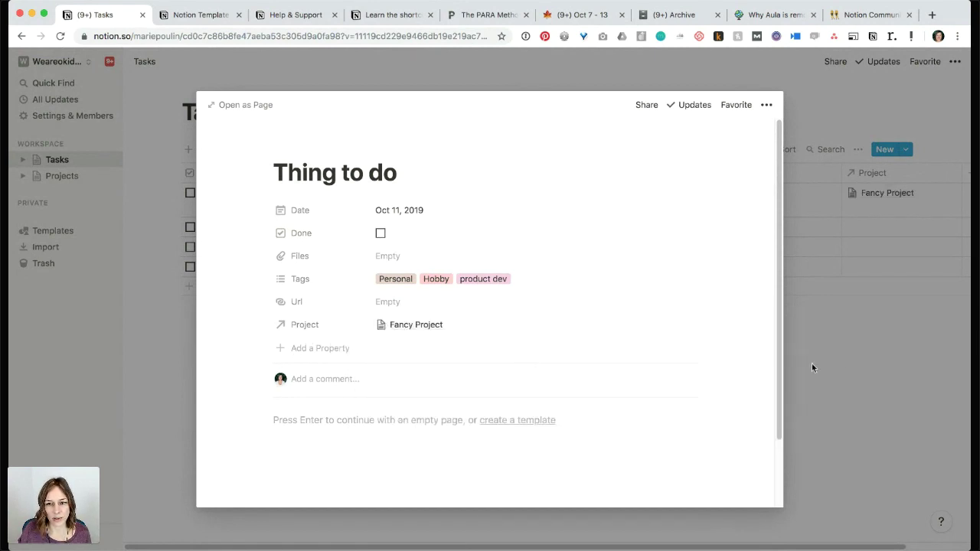
pyautogui.click(838, 362)
pyautogui.moveTo(842, 179); pyautogui.dragTo(660, 194)
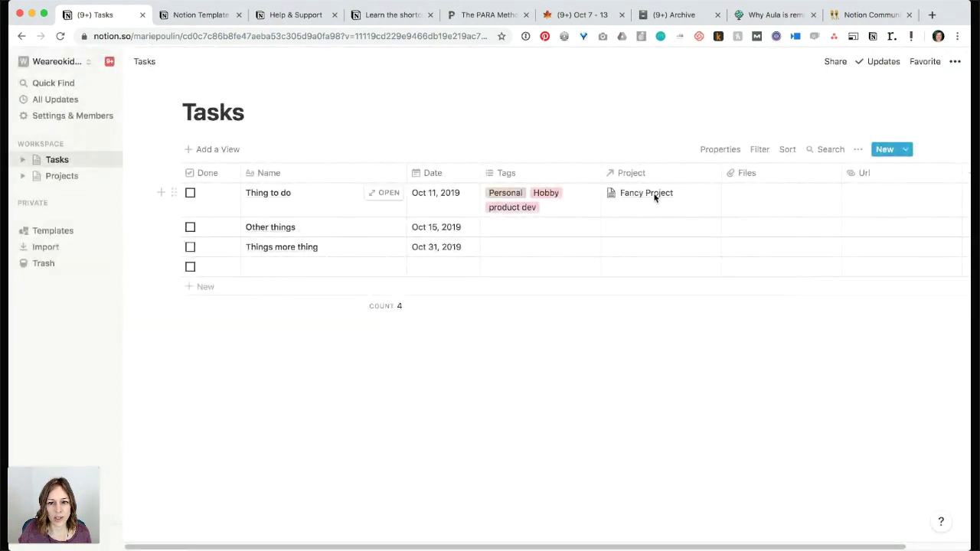
# Open the Fancy Project page from the task's Project relation and find its related tasks property.
pyautogui.click(654, 197)
pyautogui.click(547, 229)
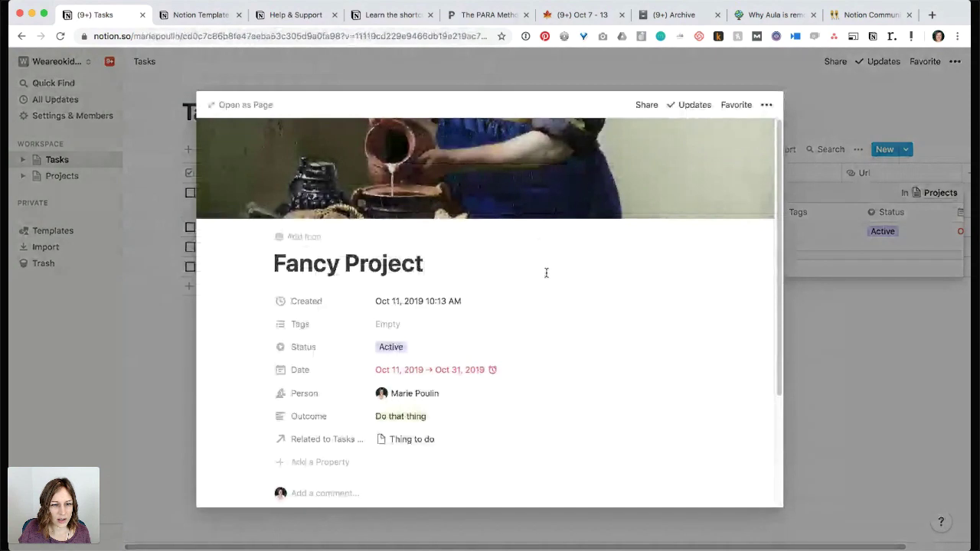
pyautogui.scroll(-4, 546, 272)
pyautogui.scroll(2, 429, 297)
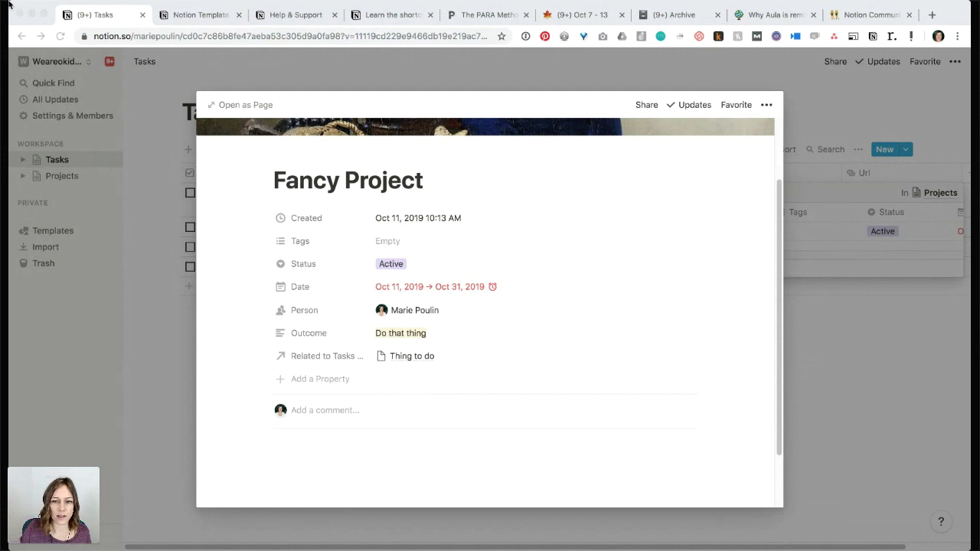
pyautogui.click(67, 336)
# Rename Fancy Project's "Related to Tasks (Property)" relation to Tasks and close the project page.
pyautogui.click(329, 361)
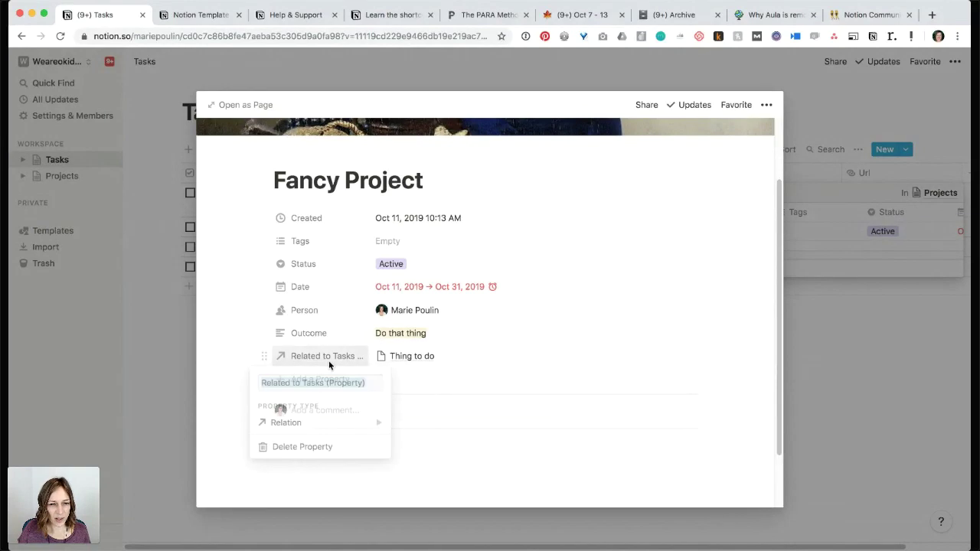
pyautogui.click(299, 383)
pyautogui.moveTo(299, 383); pyautogui.dragTo(263, 383)
pyautogui.press('BackSpace')
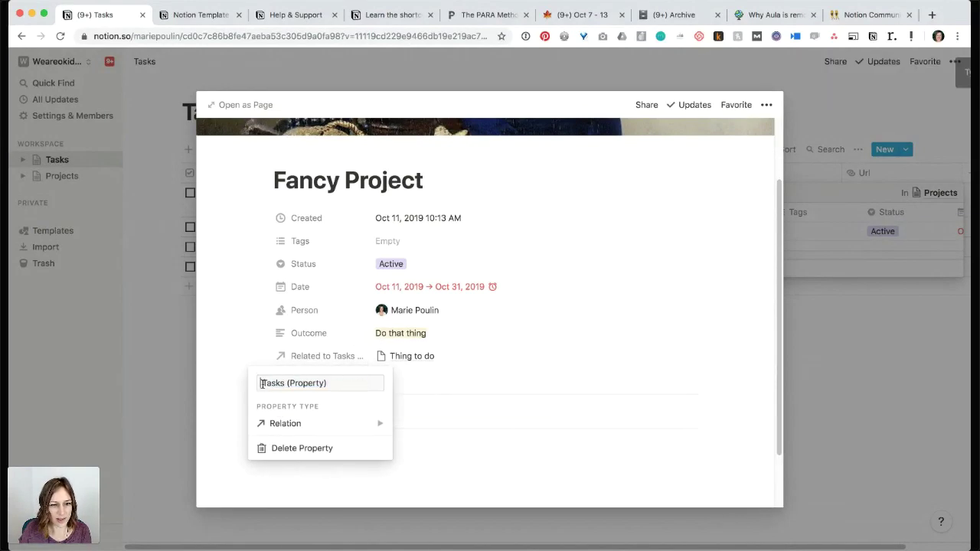
pyautogui.press('BackSpace')
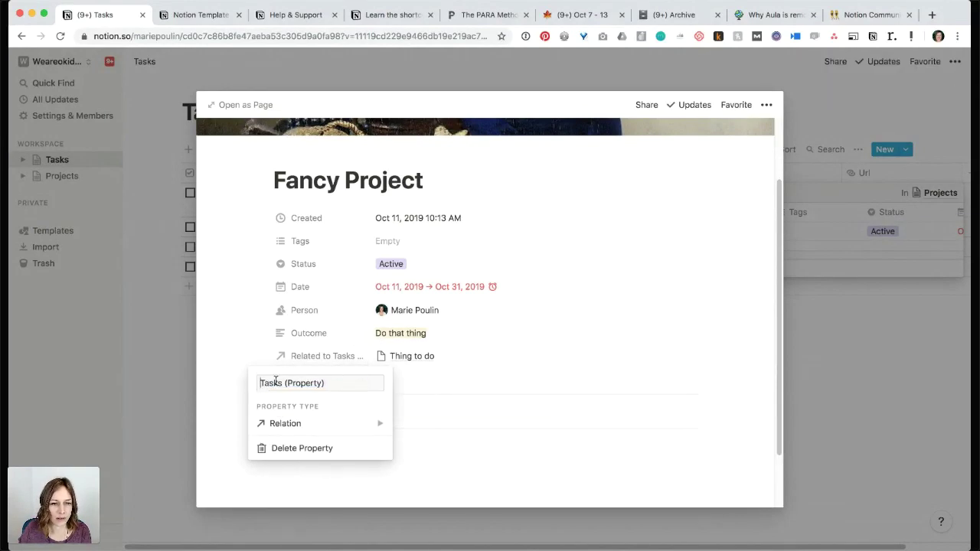
pyautogui.moveTo(281, 383); pyautogui.dragTo(365, 394)
pyautogui.press('BackSpace')
pyautogui.press('Return')
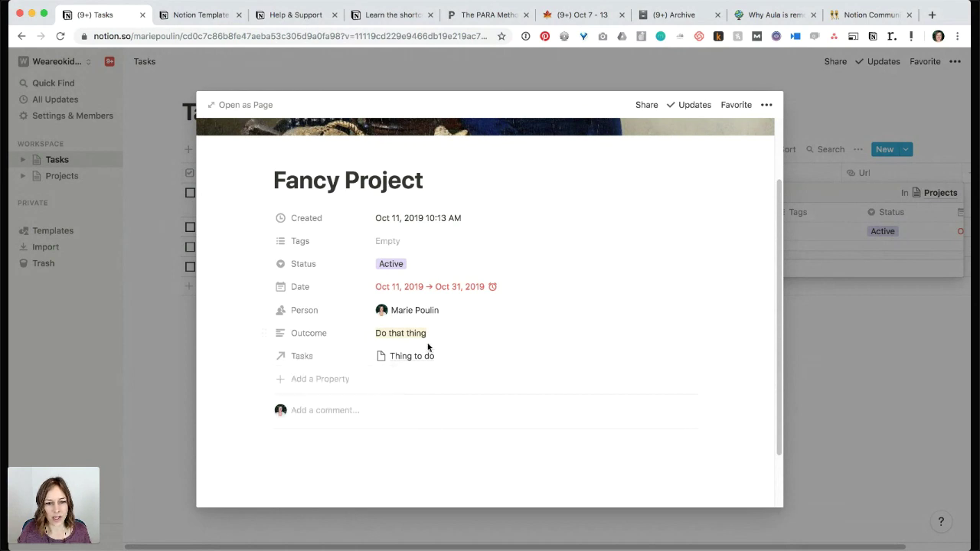
pyautogui.click(908, 341)
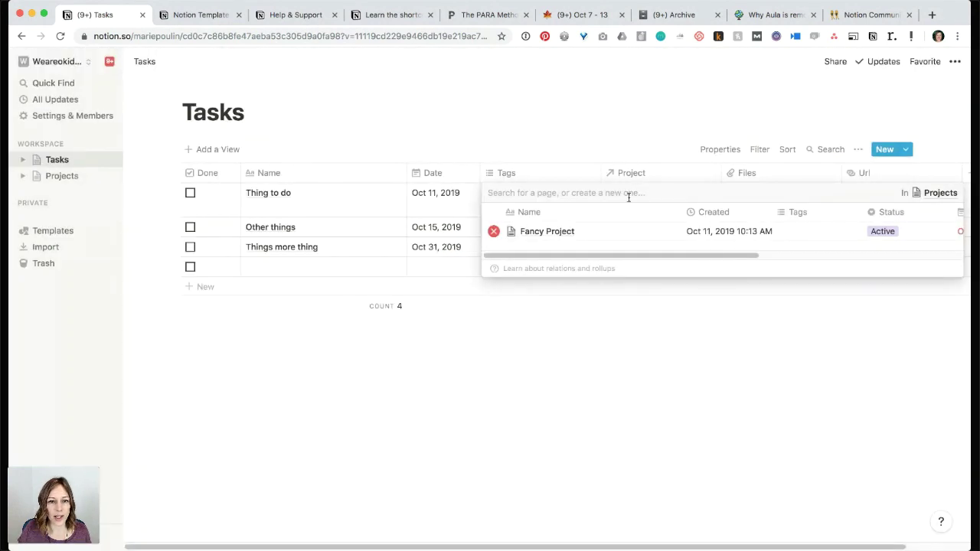
# Show the Tasks property on the cards of the Projects gallery.
pyautogui.click(49, 178)
pyautogui.click(61, 178)
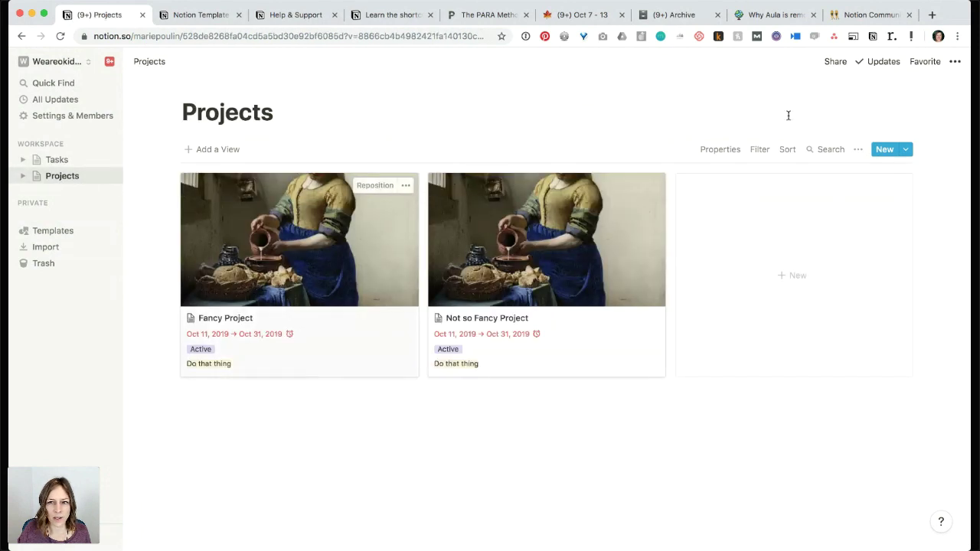
pyautogui.click(723, 150)
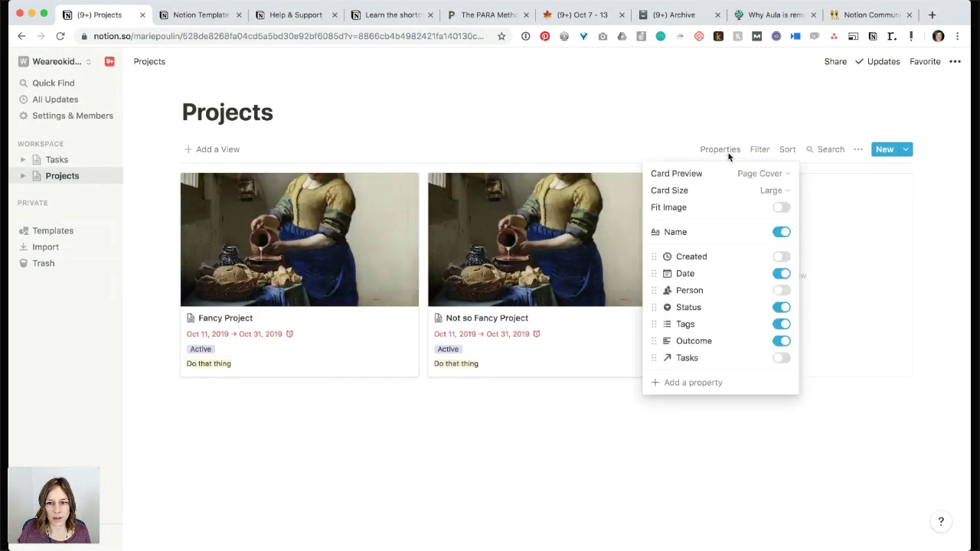
pyautogui.click(781, 357)
pyautogui.click(640, 496)
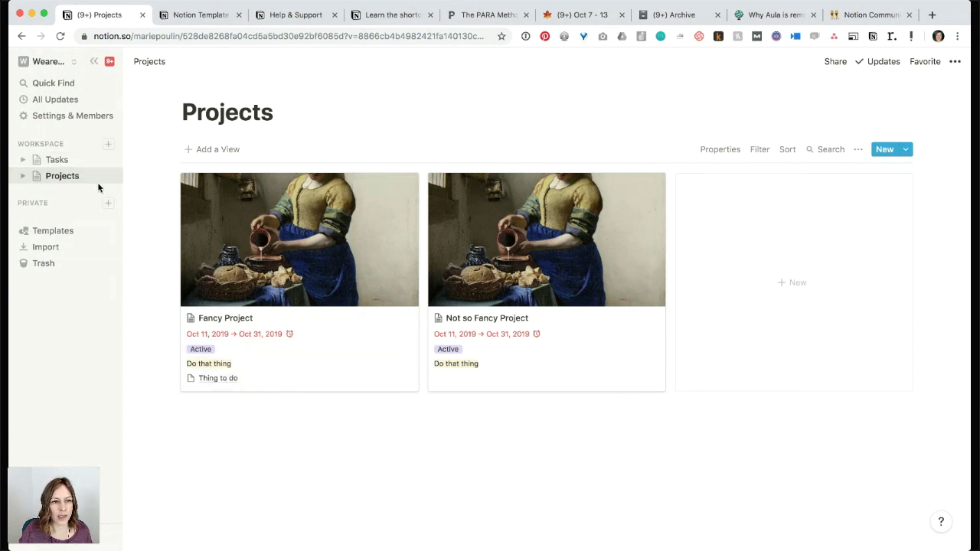
# Create a new workspace page titled Areas and continue with an empty page.
pyautogui.click(108, 144)
pyautogui.write('Area')
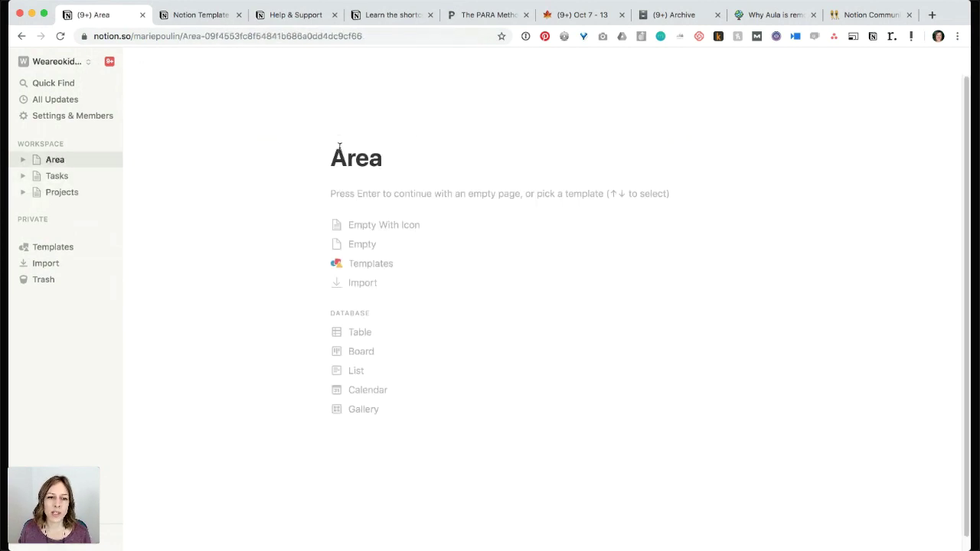
pyautogui.write('s')
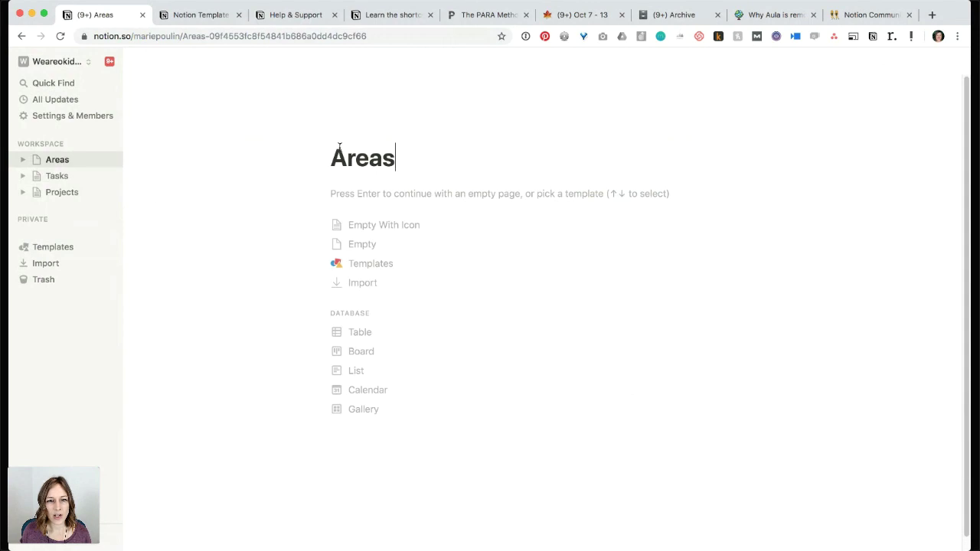
pyautogui.press('Return')
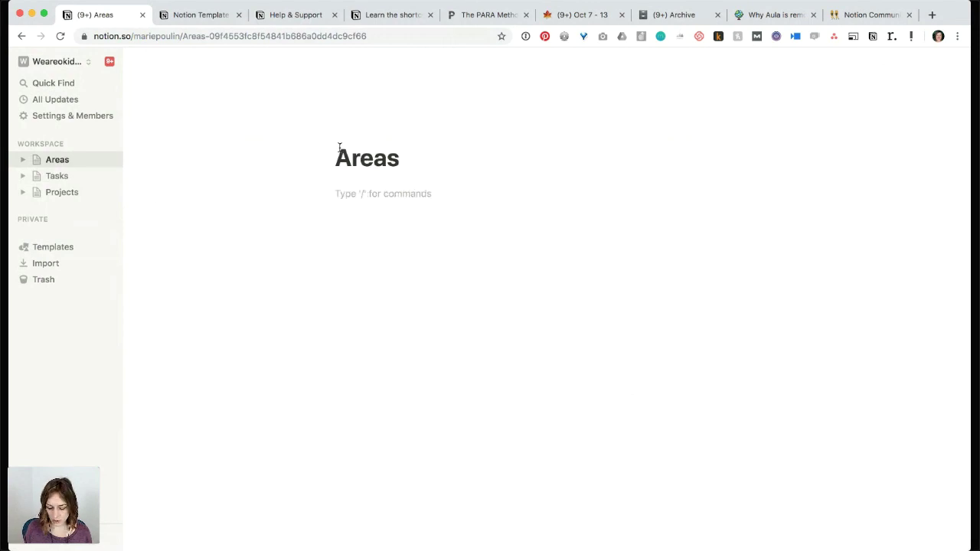
# Add a callout reading "This is in progress" to the Areas page, followed by an empty line.
pyautogui.write('/call')
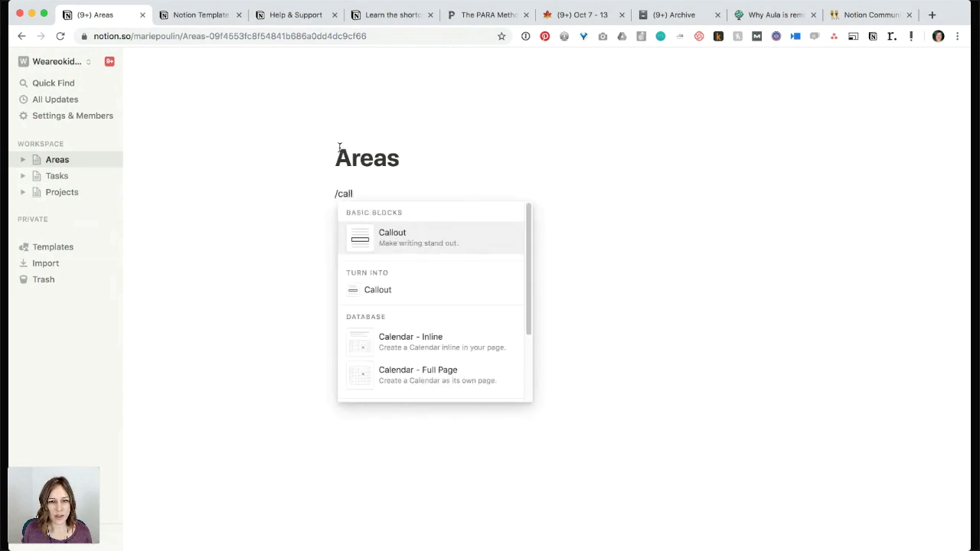
pyautogui.press('Return')
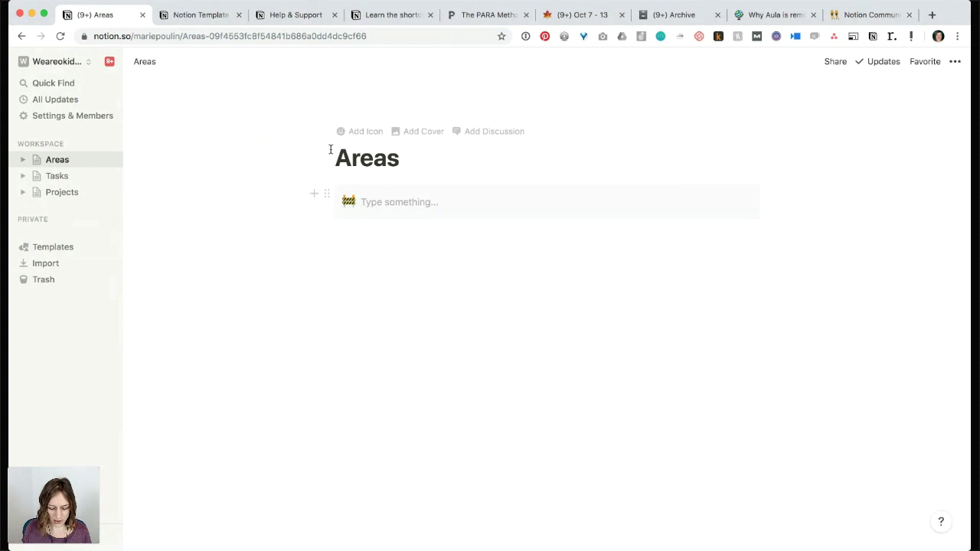
pyautogui.write('This is')
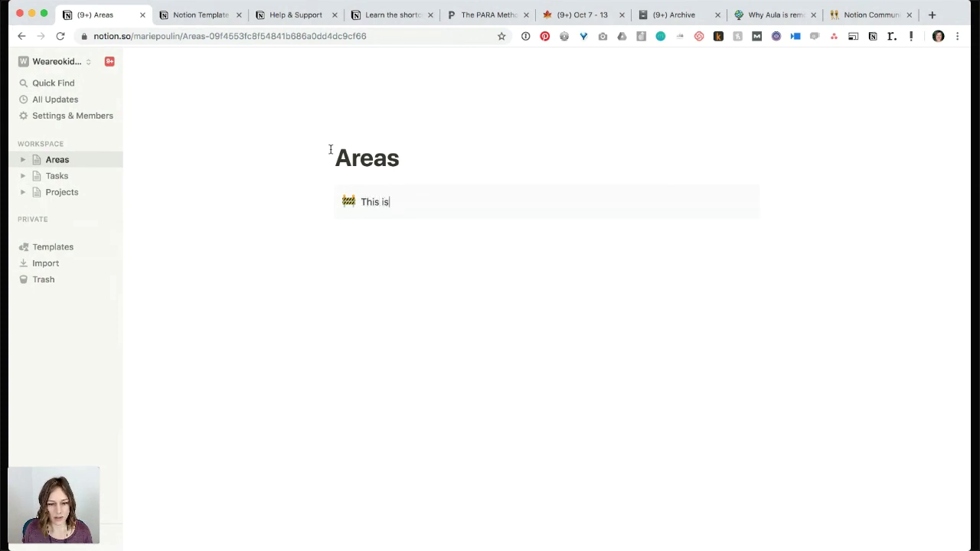
pyautogui.write(' in progress')
pyautogui.press('Return')
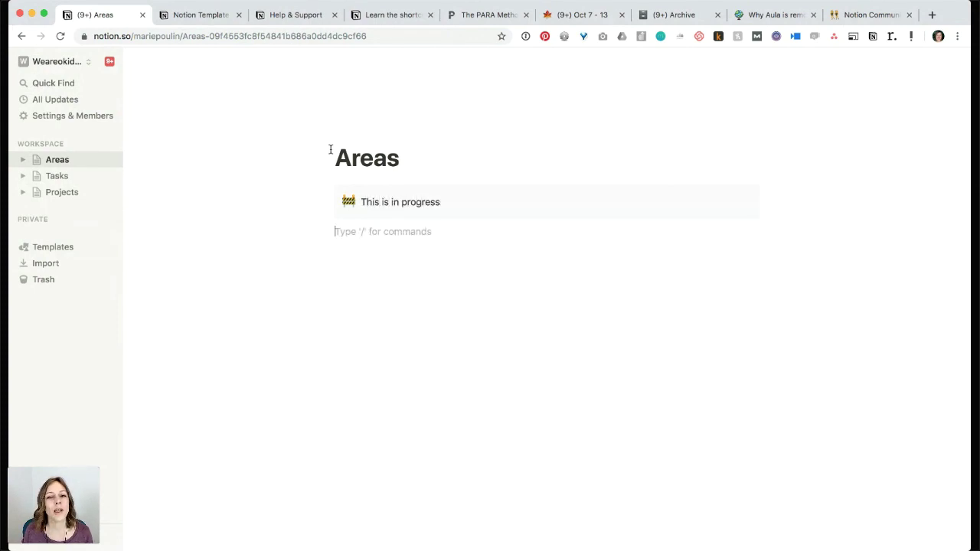
pyautogui.press('Return')
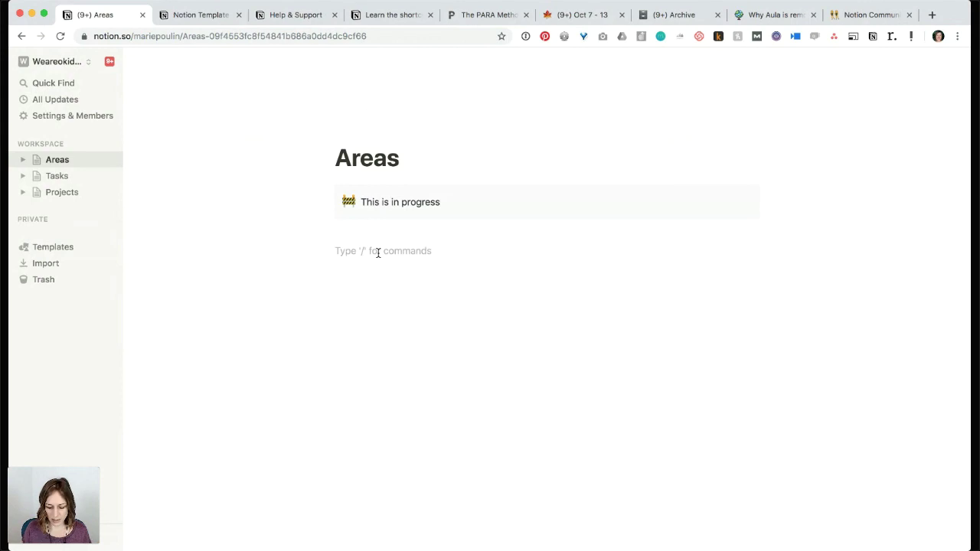
# Insert an inline table below the callout on the Areas page and title it Areas.
pyautogui.write('/c')
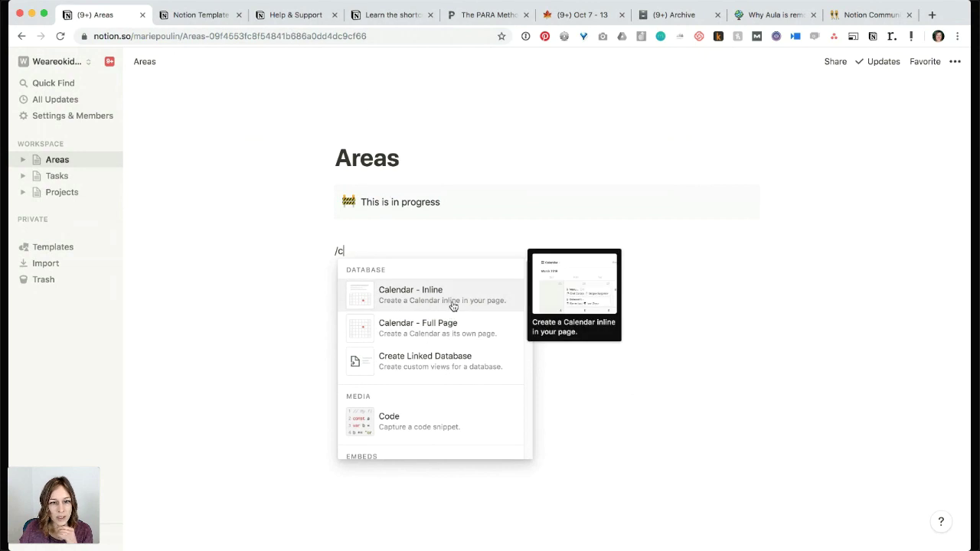
pyautogui.scroll(-3, 444, 339)
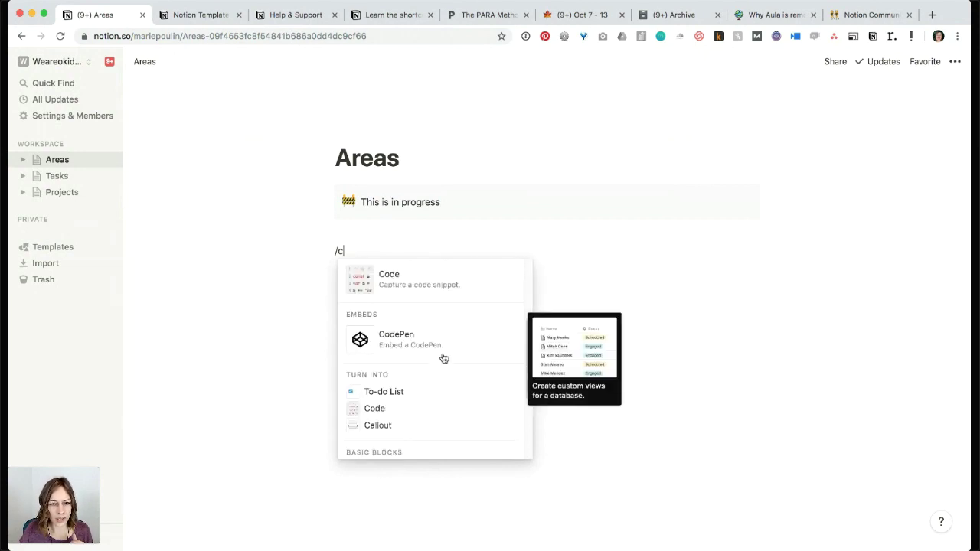
pyautogui.scroll(3, 443, 356)
pyautogui.press('BackSpace')
pyautogui.write('ta')
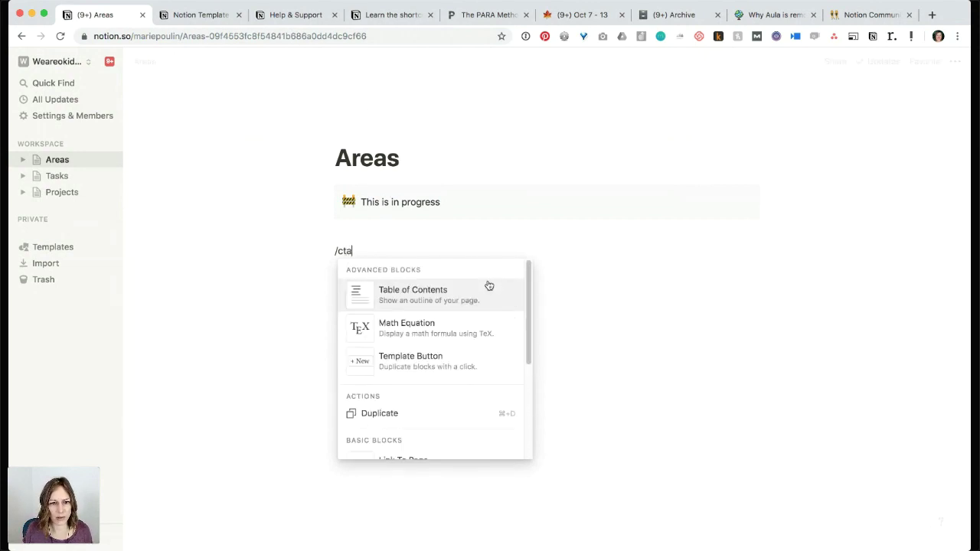
pyautogui.press('BackSpace')
pyautogui.write('ab')
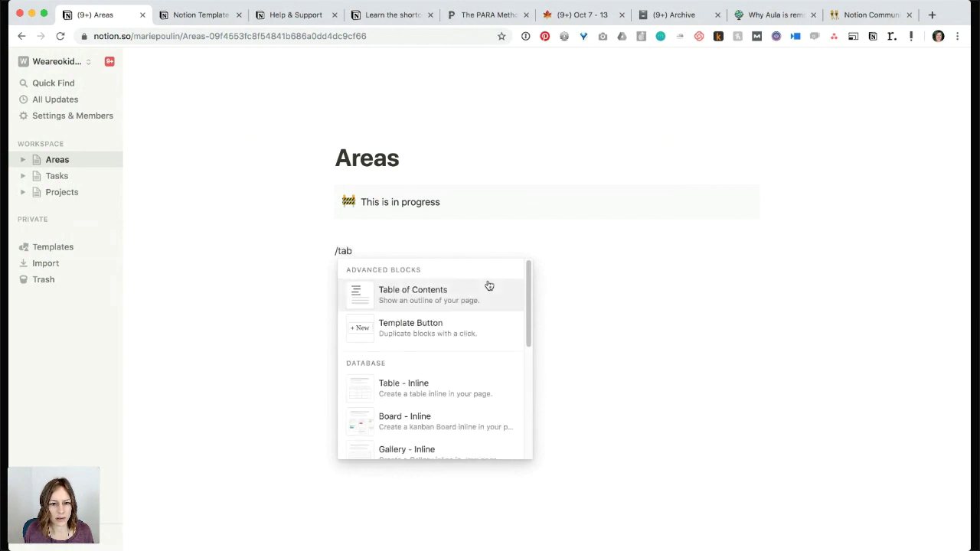
pyautogui.press('Down')
pyautogui.press('Down')
pyautogui.press('Down')
pyautogui.press('Up')
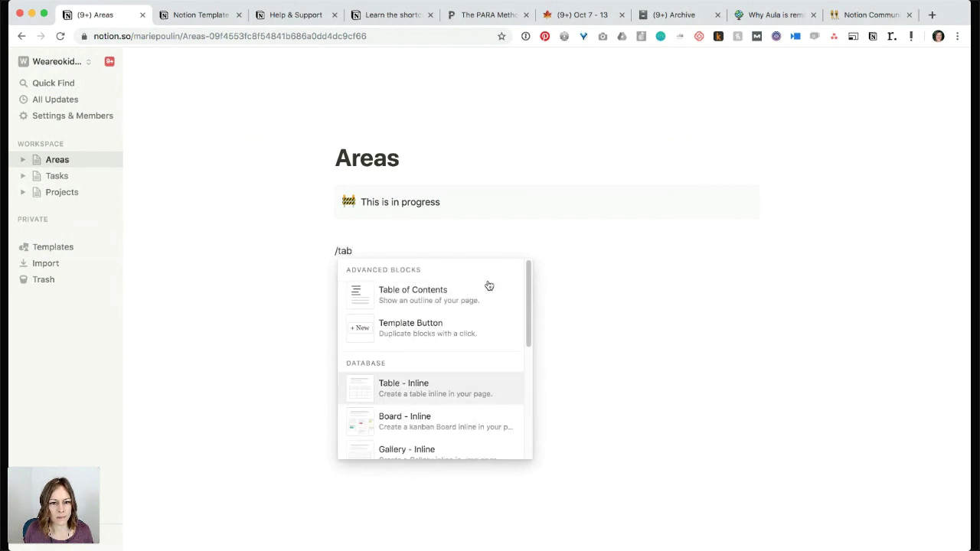
pyautogui.press('Return')
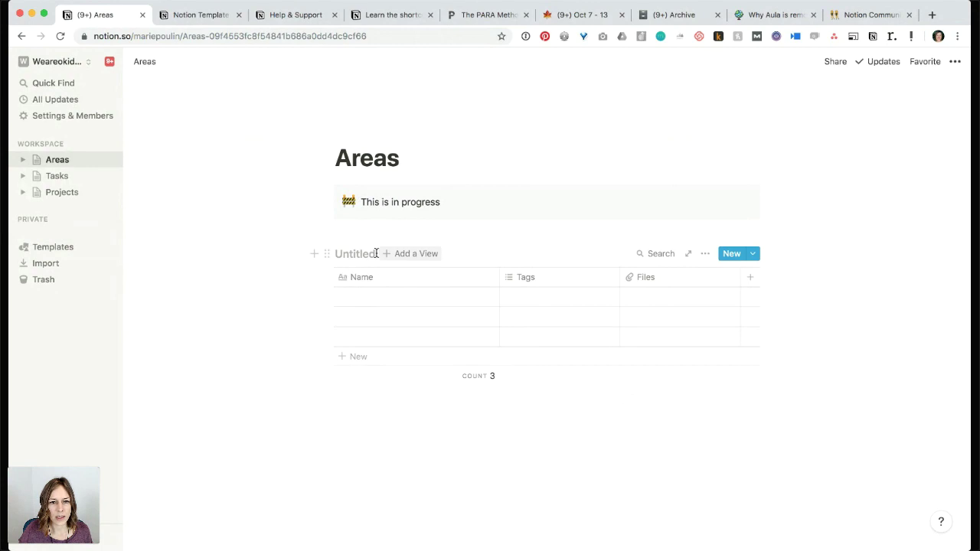
pyautogui.click(340, 252)
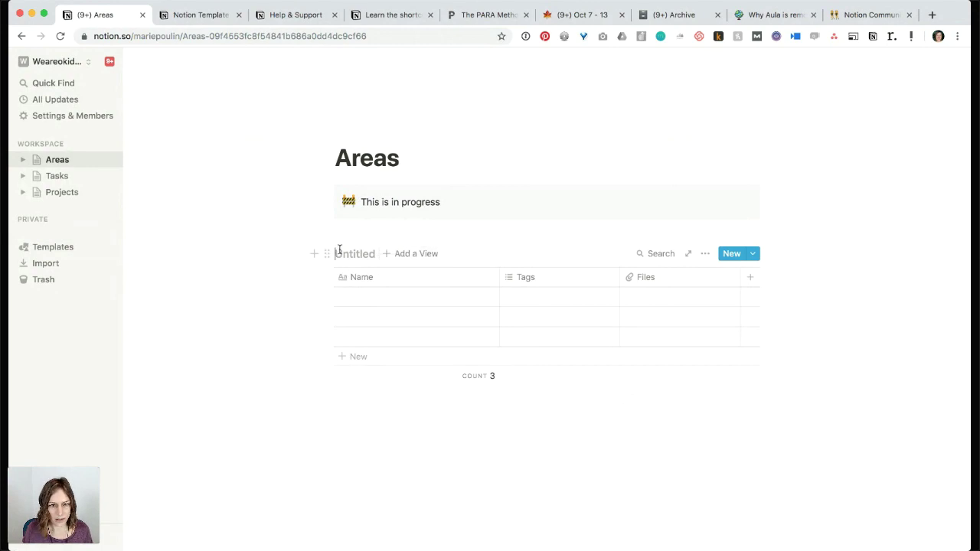
pyautogui.write('Areas')
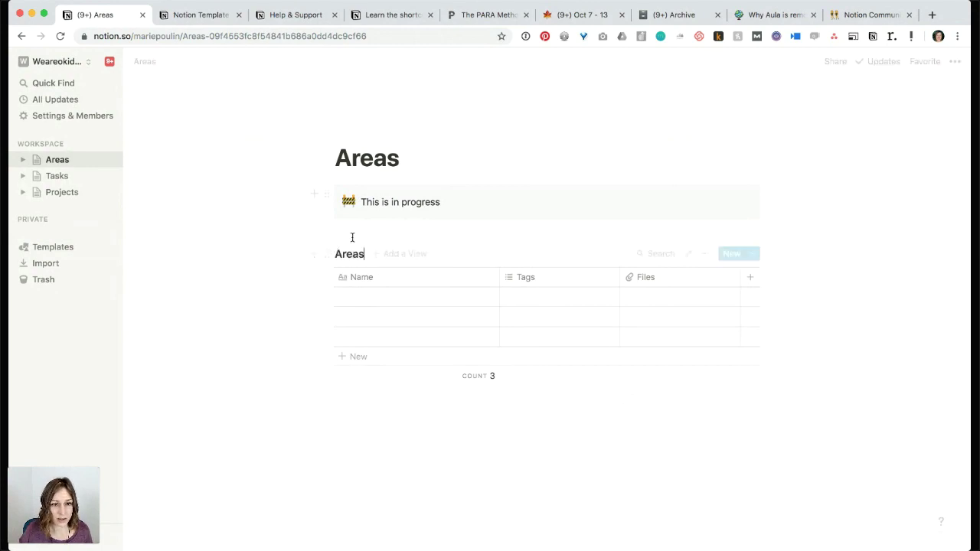
# Name the first three rows of the Areas table Health, Girl Guides and Product Development, and add an empty fourth row.
pyautogui.click(389, 290)
pyautogui.write('Health')
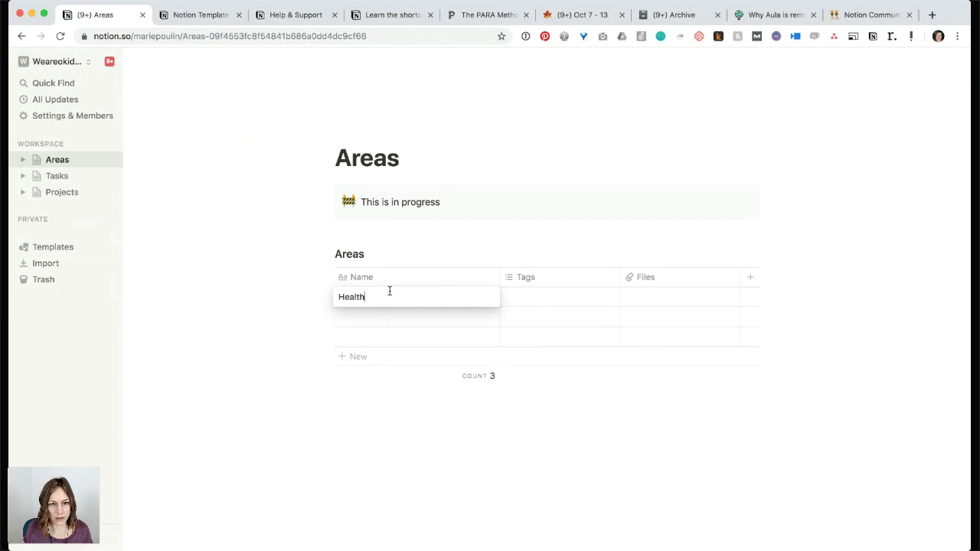
pyautogui.press('Return')
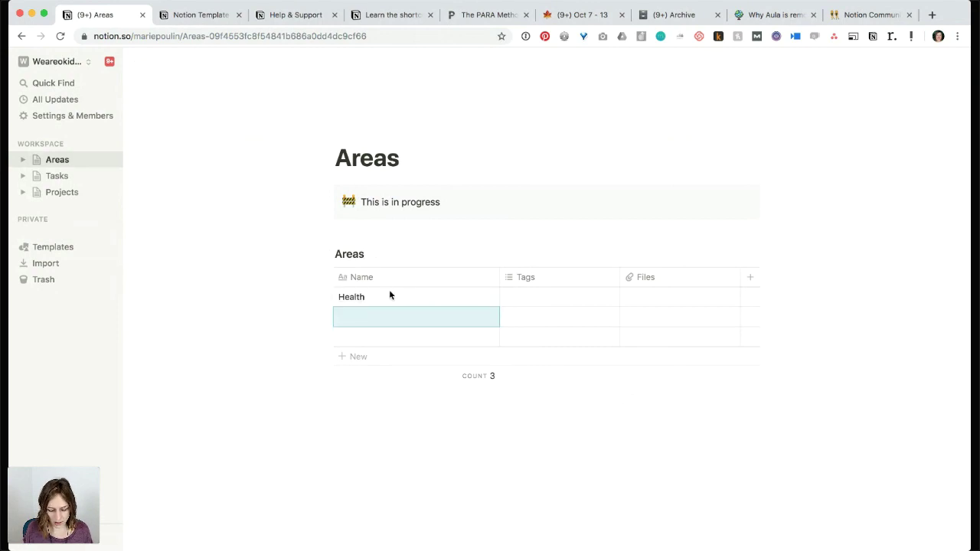
pyautogui.write('Girl Guides')
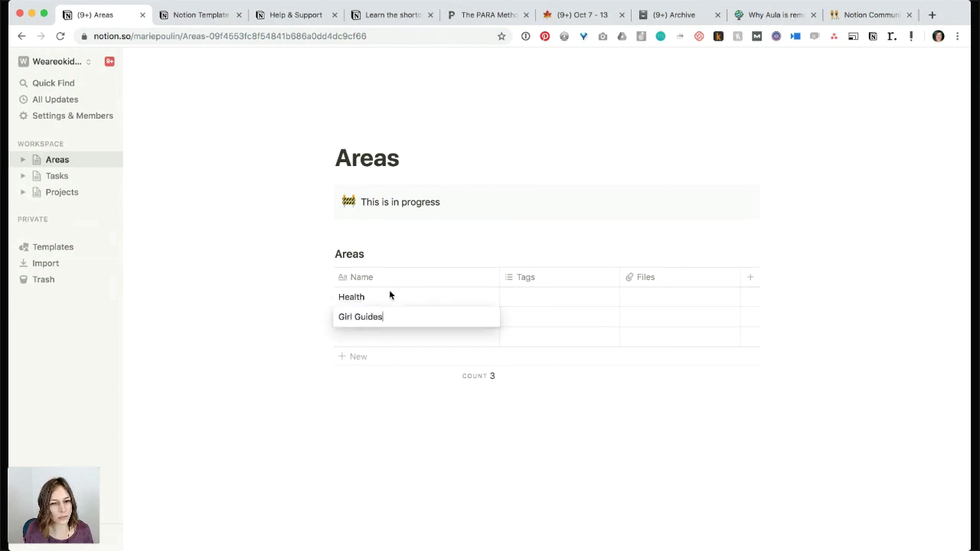
pyautogui.press('Return')
pyautogui.write('P')
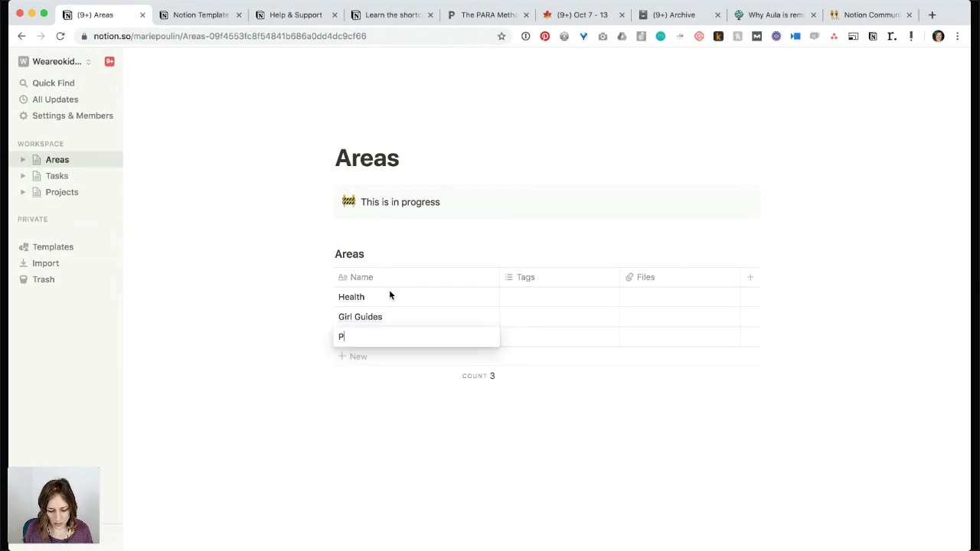
pyautogui.write('roduct Develpo')
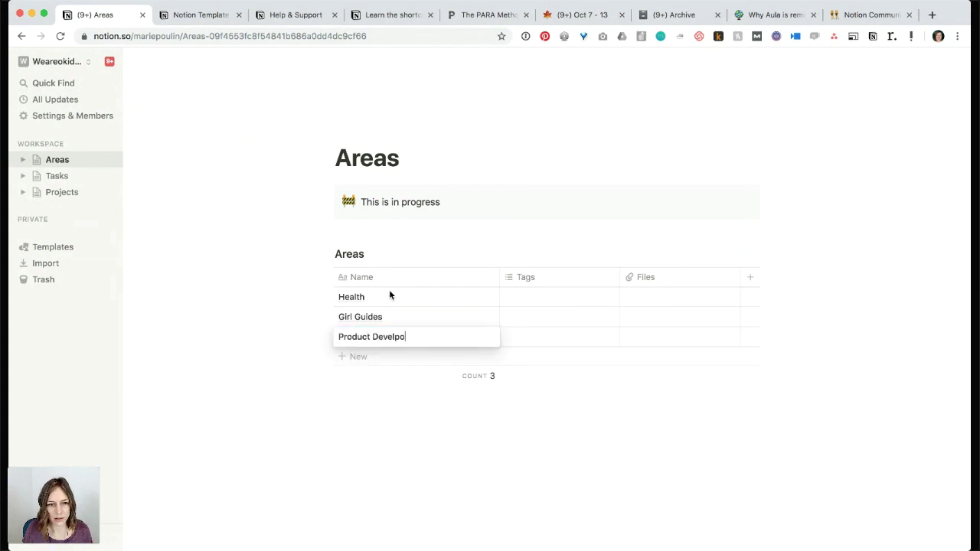
pyautogui.press('BackSpace')
pyautogui.press('BackSpace')
pyautogui.write('opment')
pyautogui.press('Return')
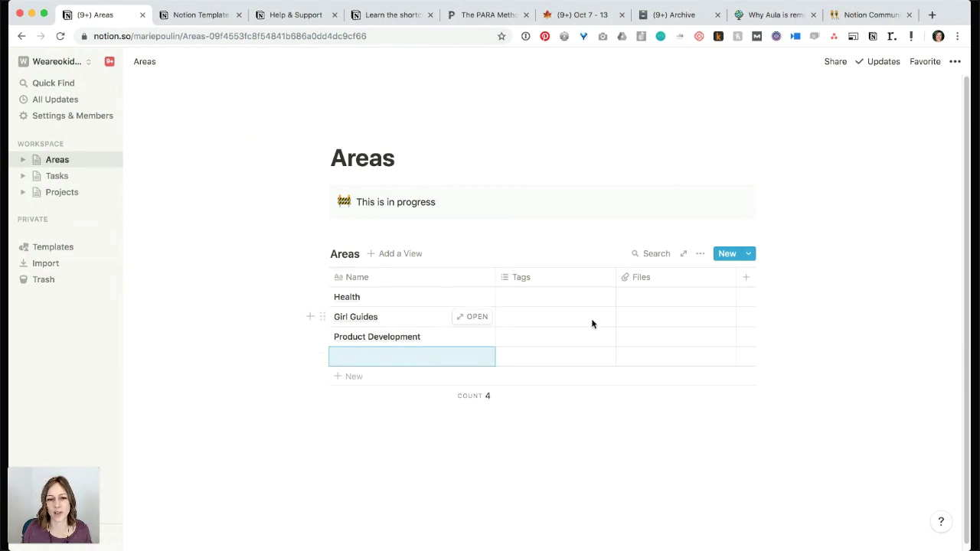
# Add a gallery view named Gallery to the Areas database.
pyautogui.click(392, 255)
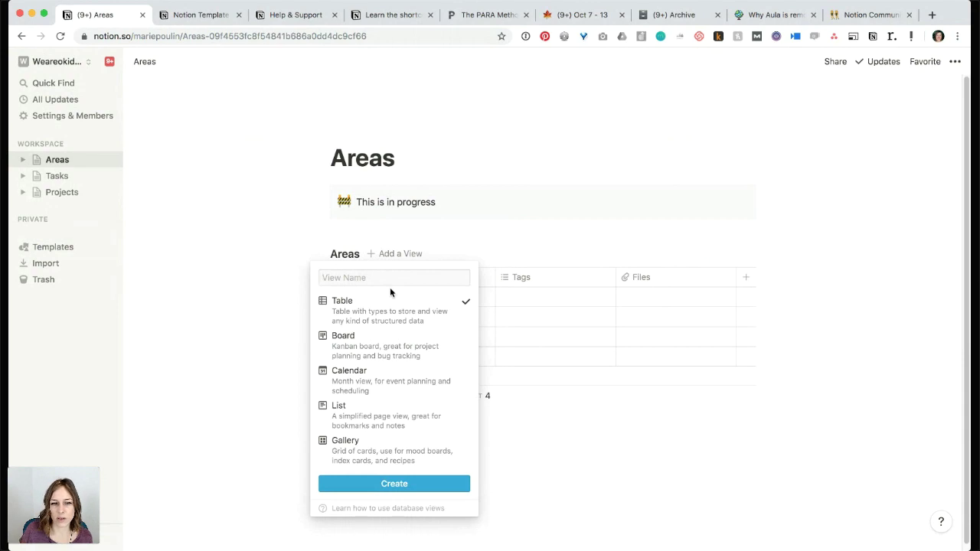
pyautogui.moveTo(396, 315)
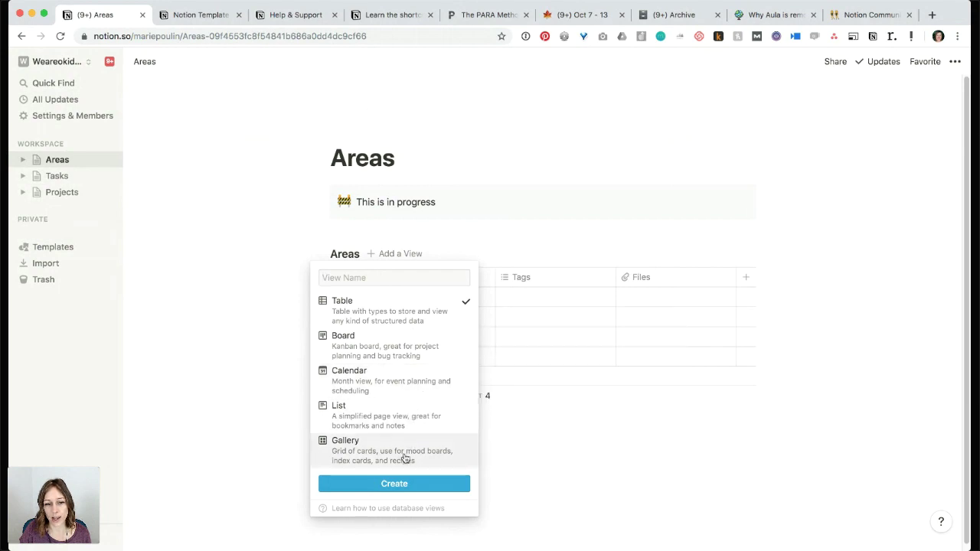
pyautogui.moveTo(405, 457)
pyautogui.moveTo(316, 357)
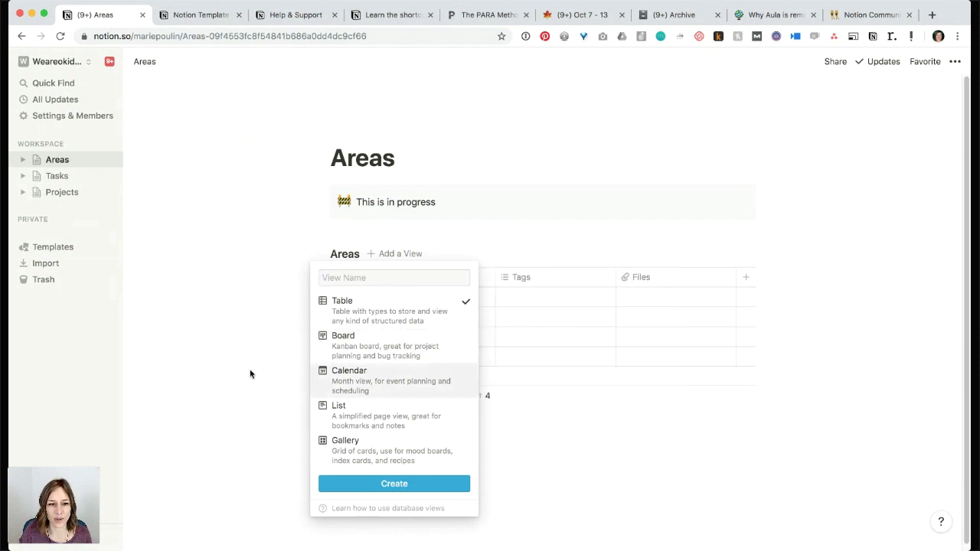
pyautogui.click(386, 456)
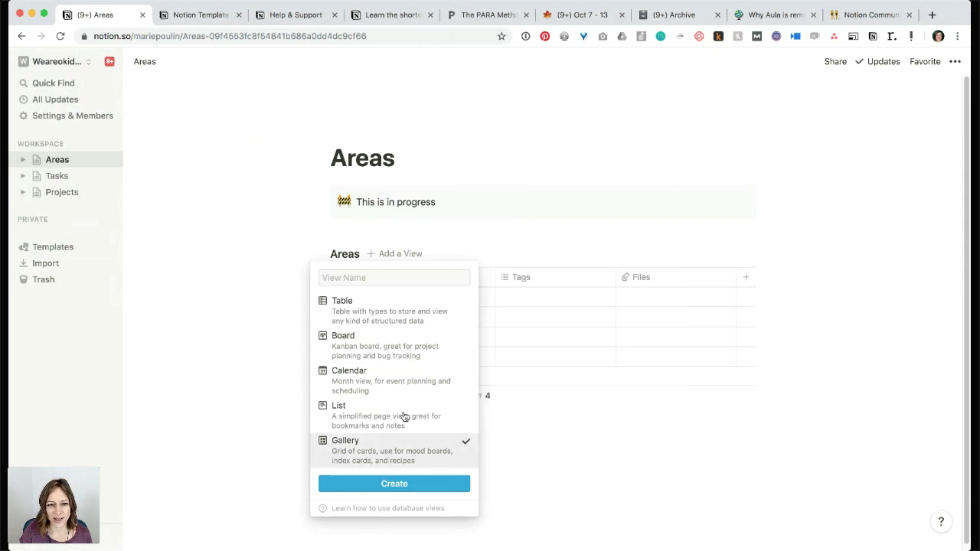
pyautogui.click(408, 280)
pyautogui.write('Gallery')
pyautogui.press('Return')
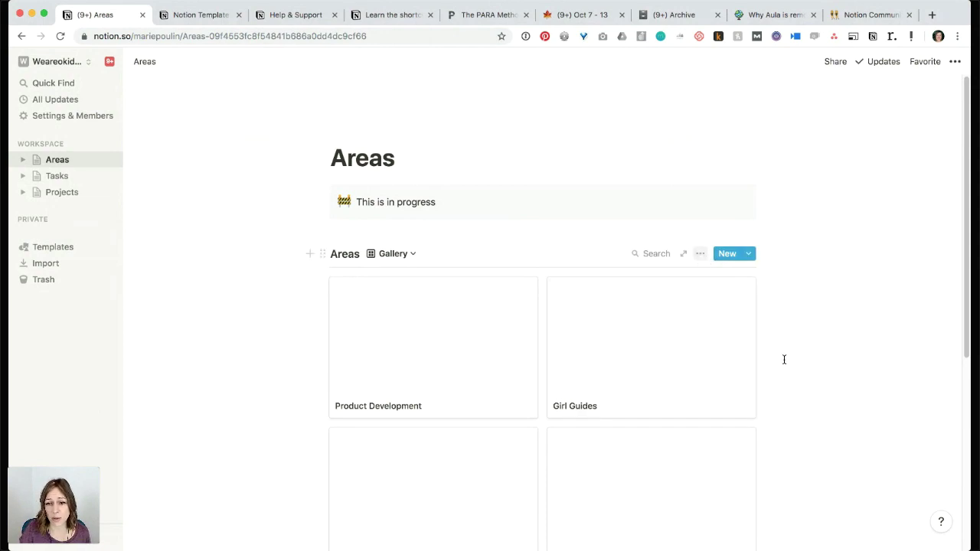
pyautogui.scroll(-2, 833, 385)
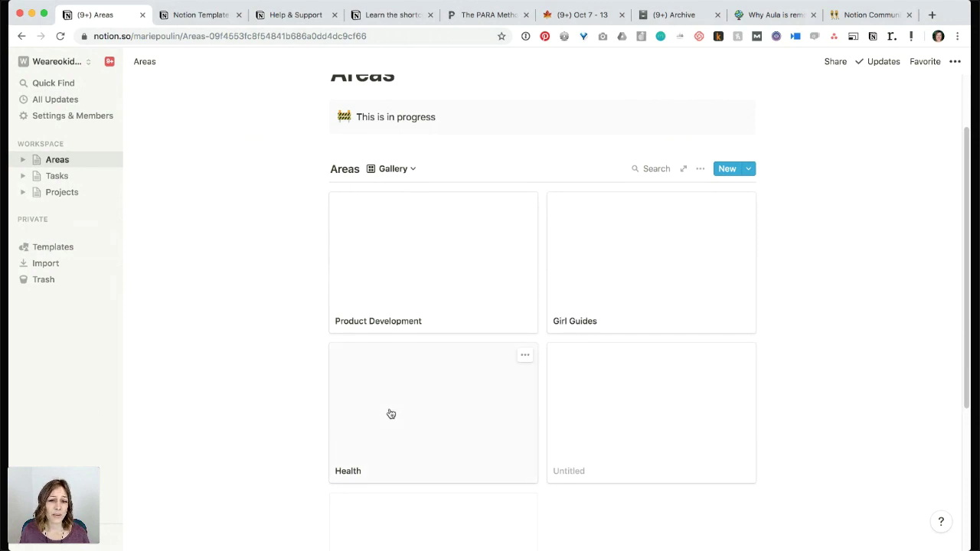
# Create a new project in the Projects gallery titled "Build a workout routine".
pyautogui.click(53, 194)
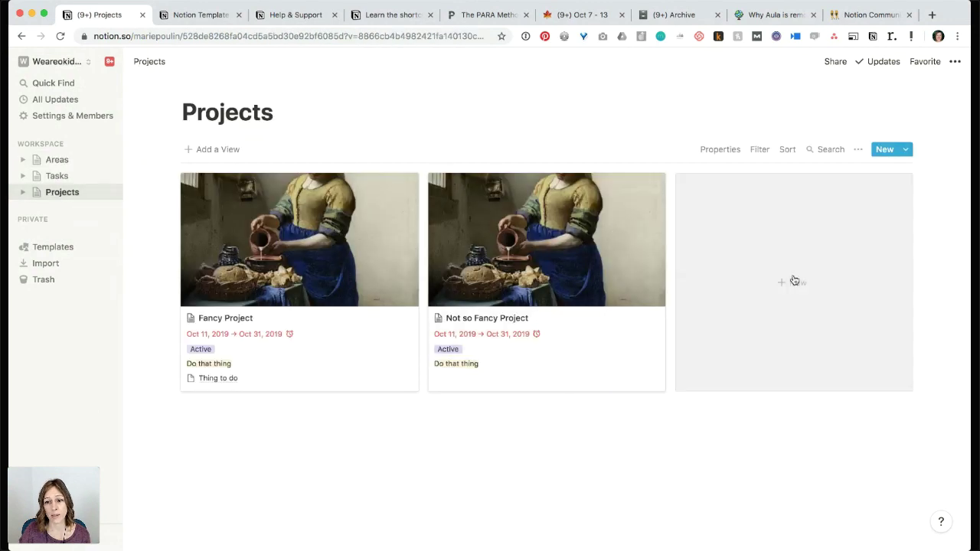
pyautogui.click(793, 281)
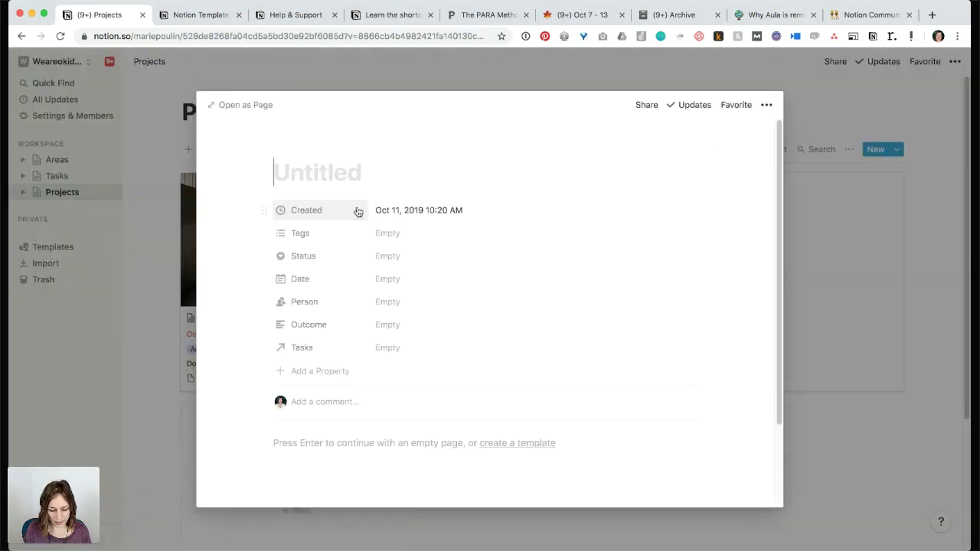
pyautogui.write('Get super')
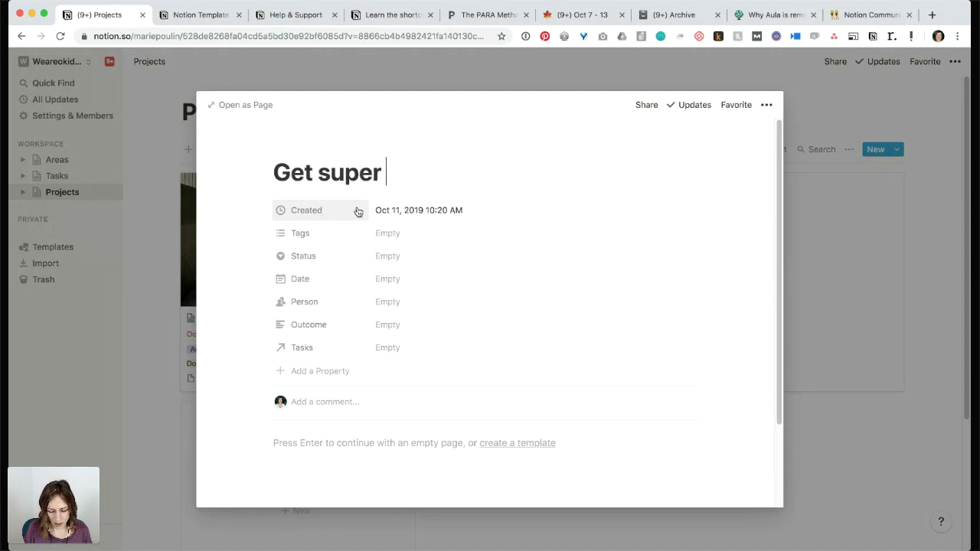
pyautogui.write(' bu')
pyautogui.press('super+a')
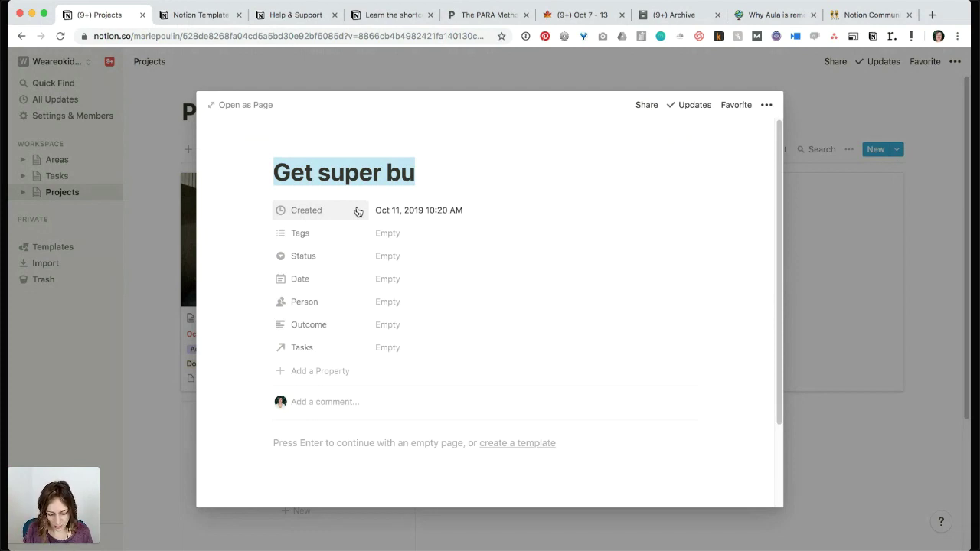
pyautogui.write('Build a work')
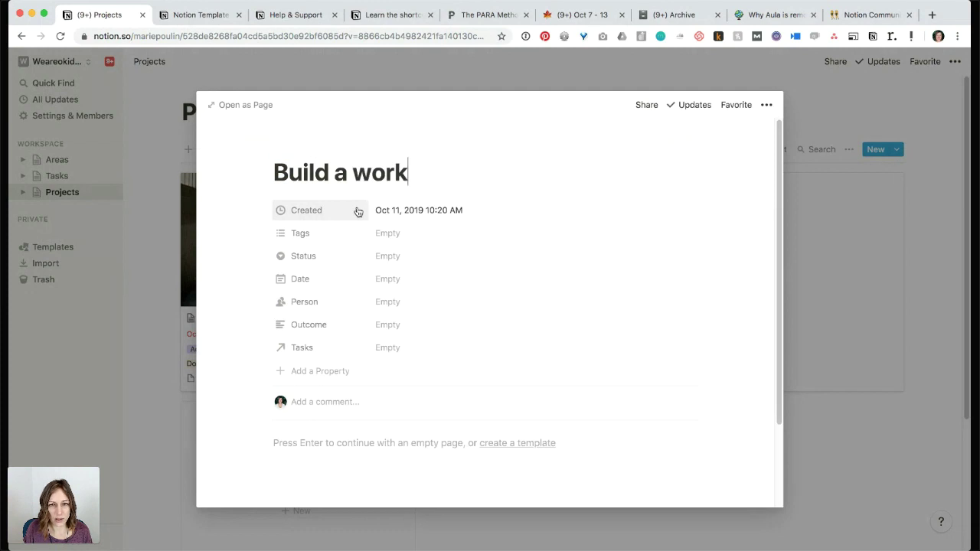
pyautogui.press('BackSpace')
pyautogui.press('BackSpace')
pyautogui.write('rkout routine')
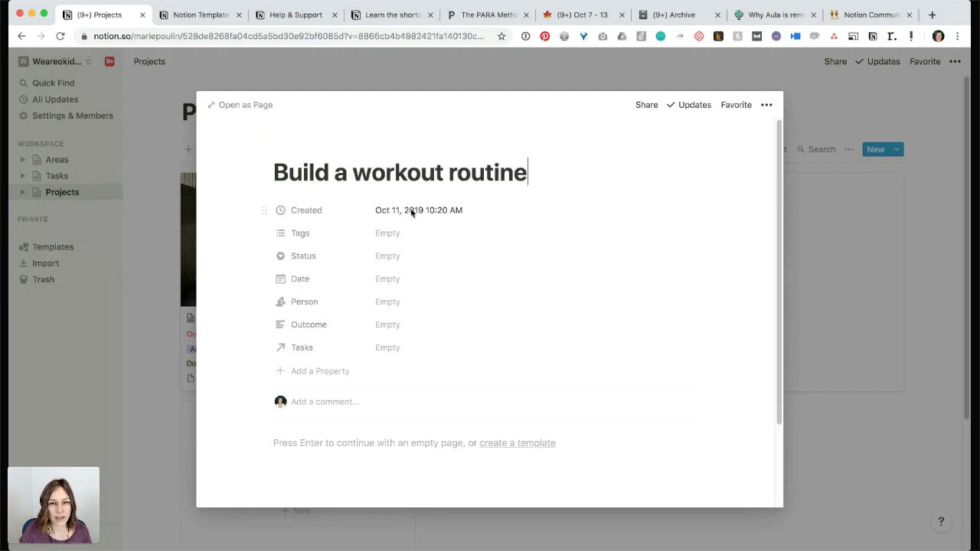
# Set the workout project's date range to Oct 11, 2019 through Nov 01, 2019.
pyautogui.click(420, 280)
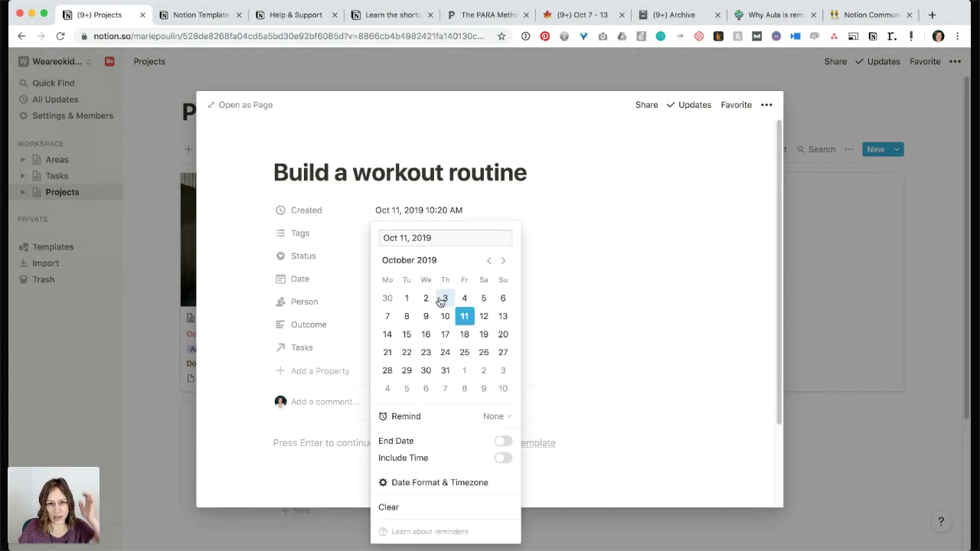
pyautogui.click(503, 441)
pyautogui.click(463, 352)
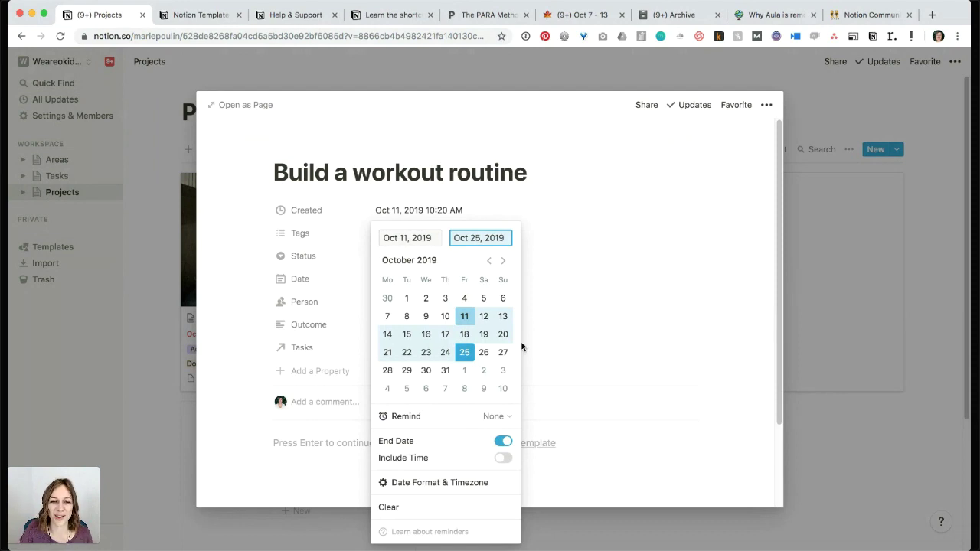
pyautogui.click(464, 371)
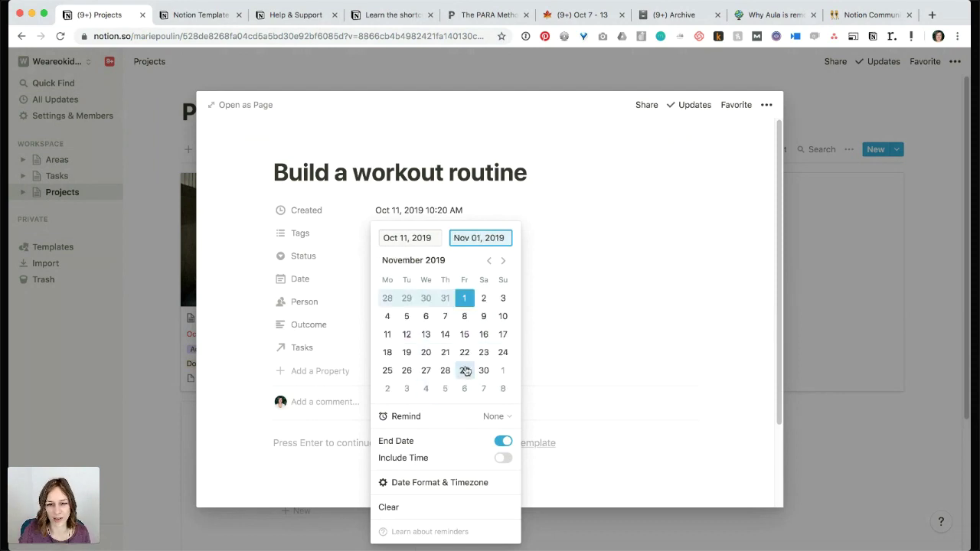
pyautogui.click(660, 442)
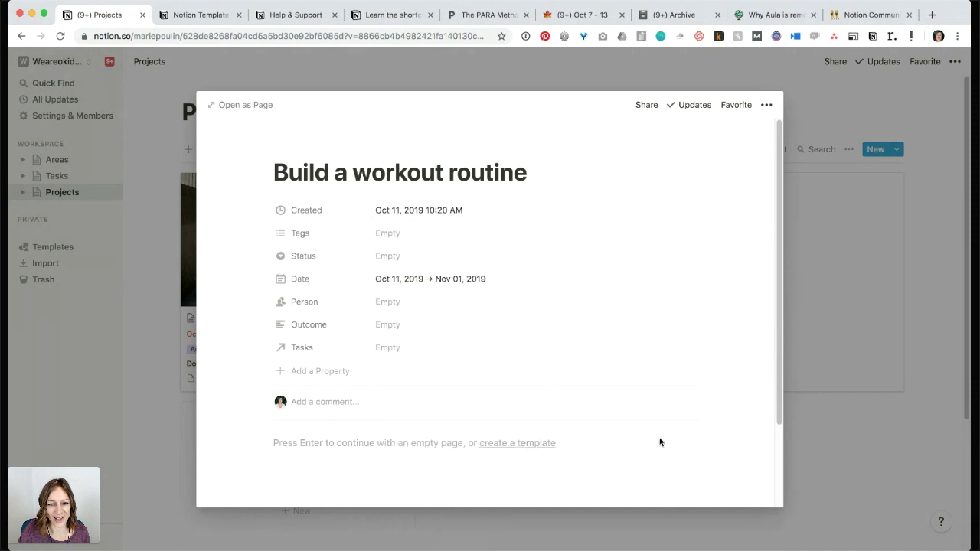
# Create a task named "Research effective routines" through the workout project's Tasks relation and close the project.
pyautogui.click(397, 348)
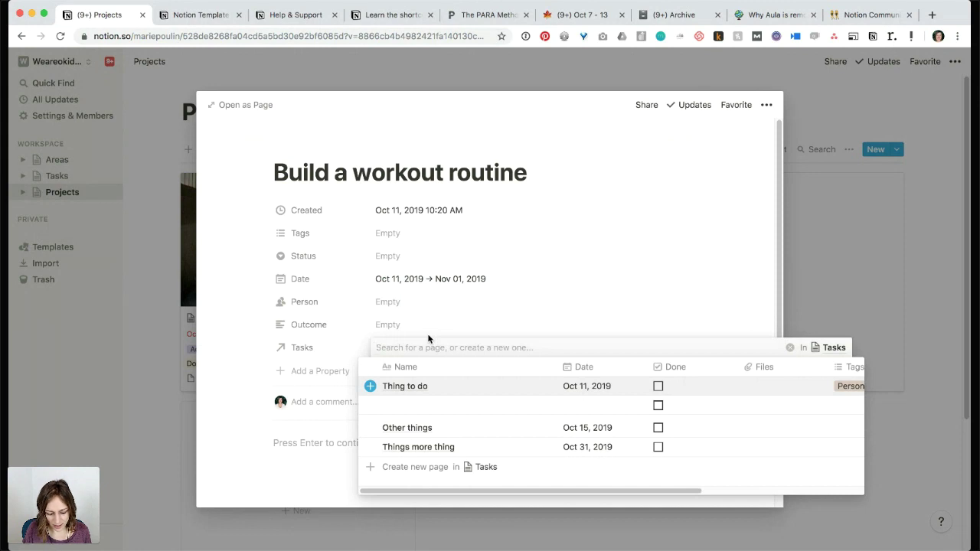
pyautogui.write('Resea')
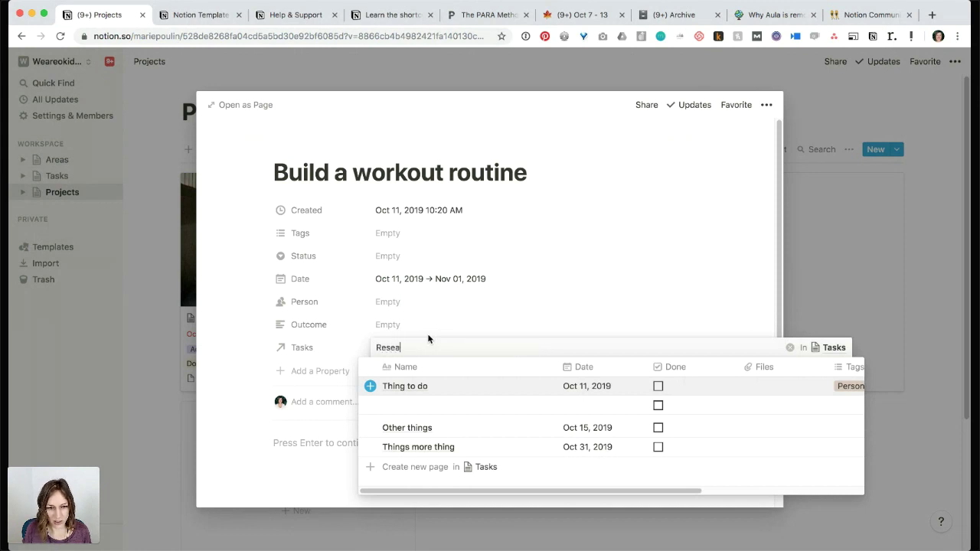
pyautogui.write('rch effeci')
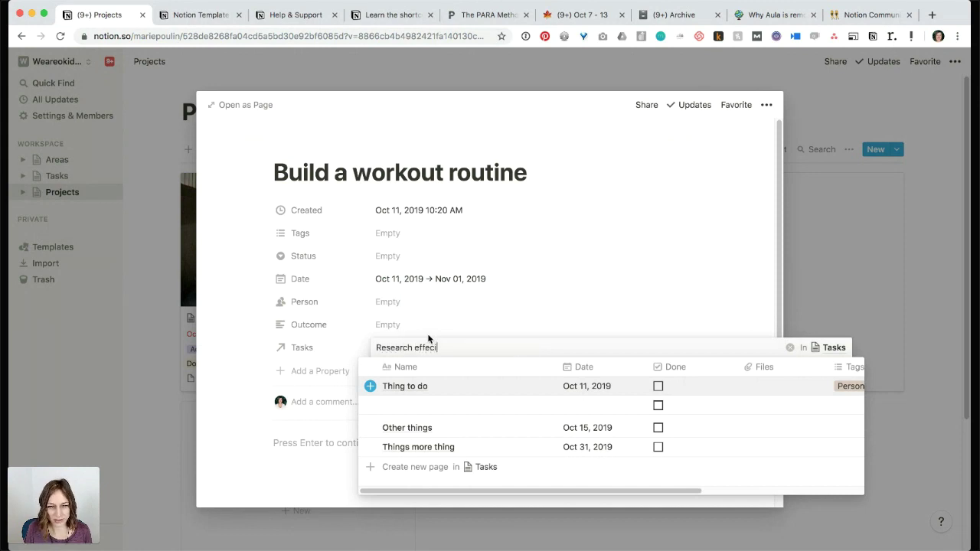
pyautogui.write('ve ro')
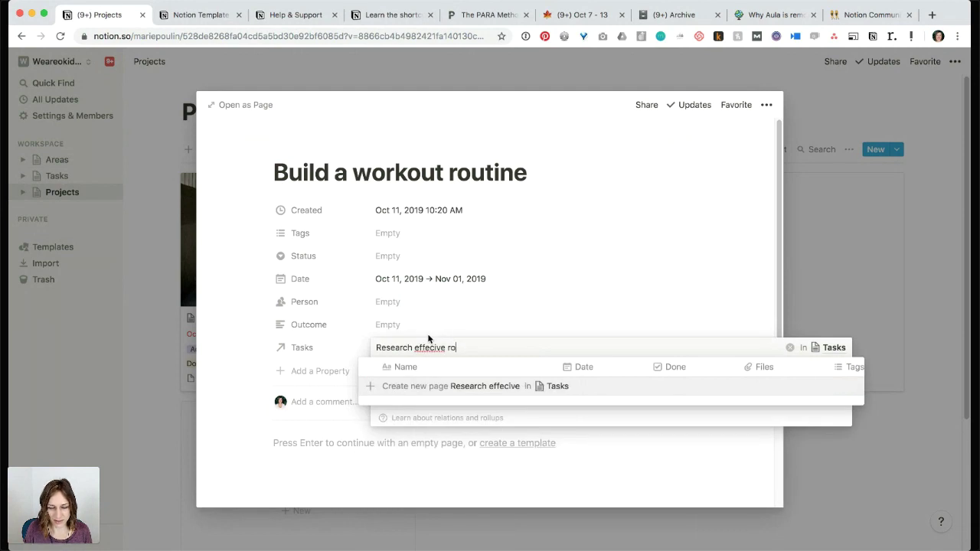
pyautogui.write('utines')
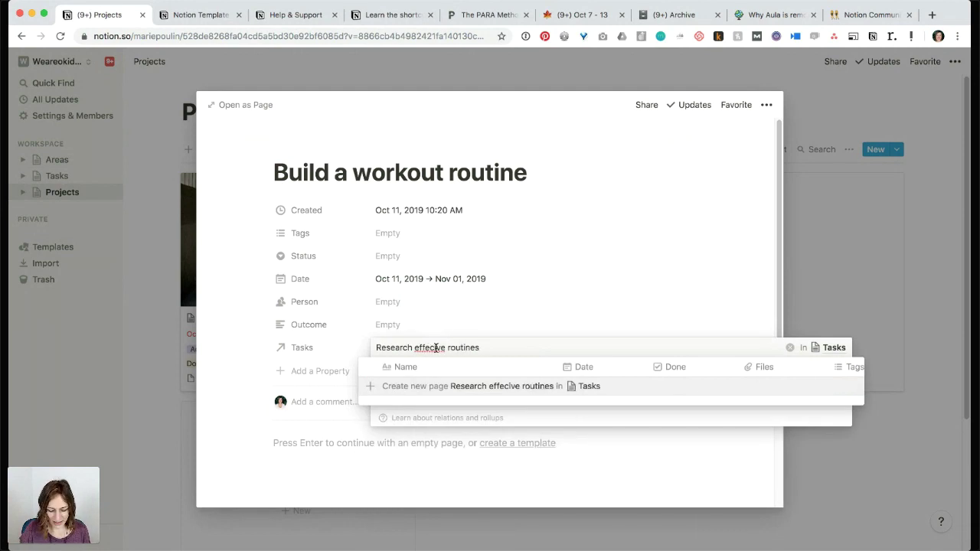
pyautogui.click(436, 348)
pyautogui.write('ti')
pyautogui.click(517, 388)
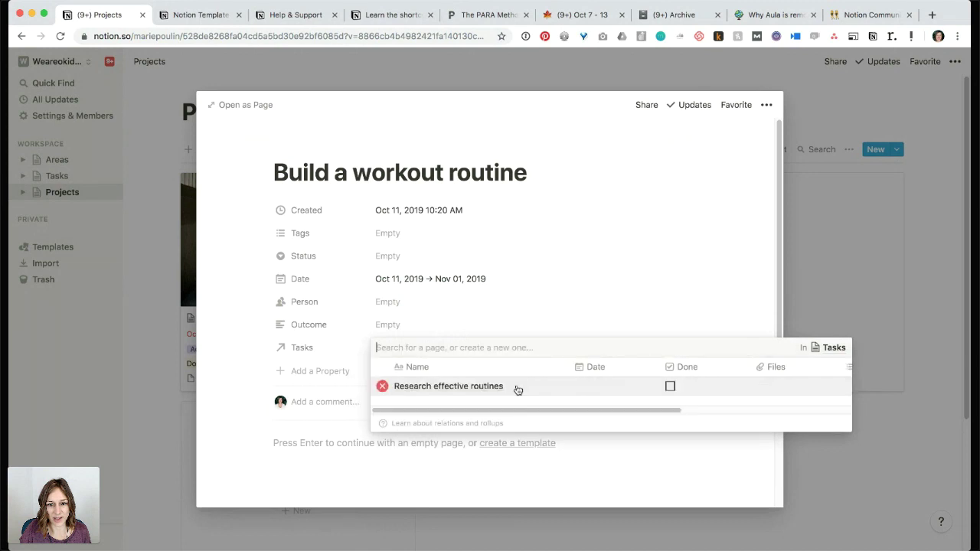
pyautogui.click(341, 453)
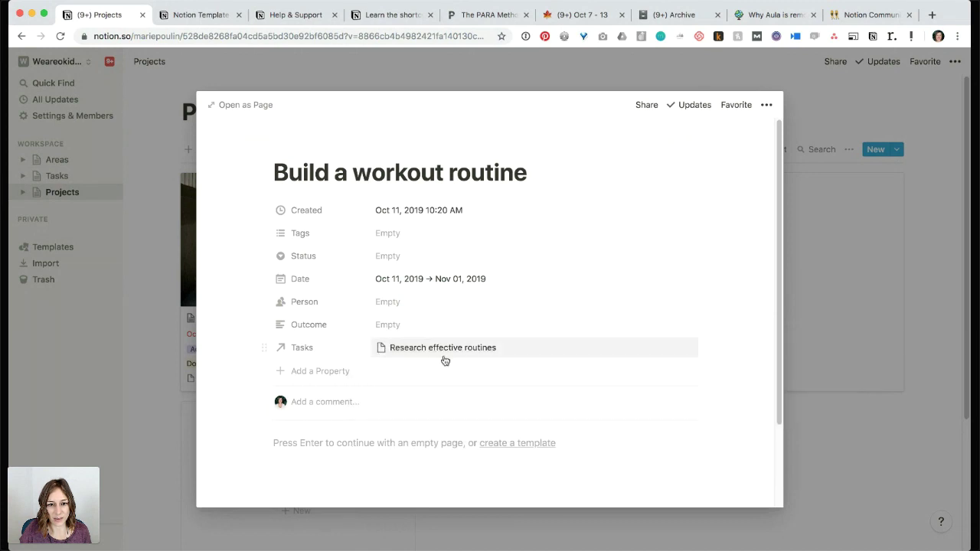
pyautogui.click(850, 442)
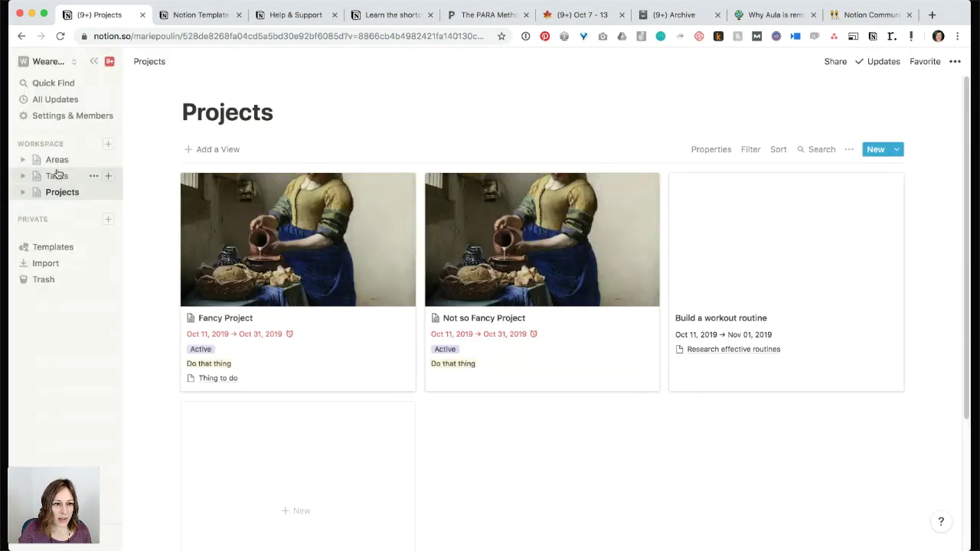
# Set the card preview of the Areas database's gallery view to None.
pyautogui.click(58, 161)
pyautogui.scroll(-3, 411, 371)
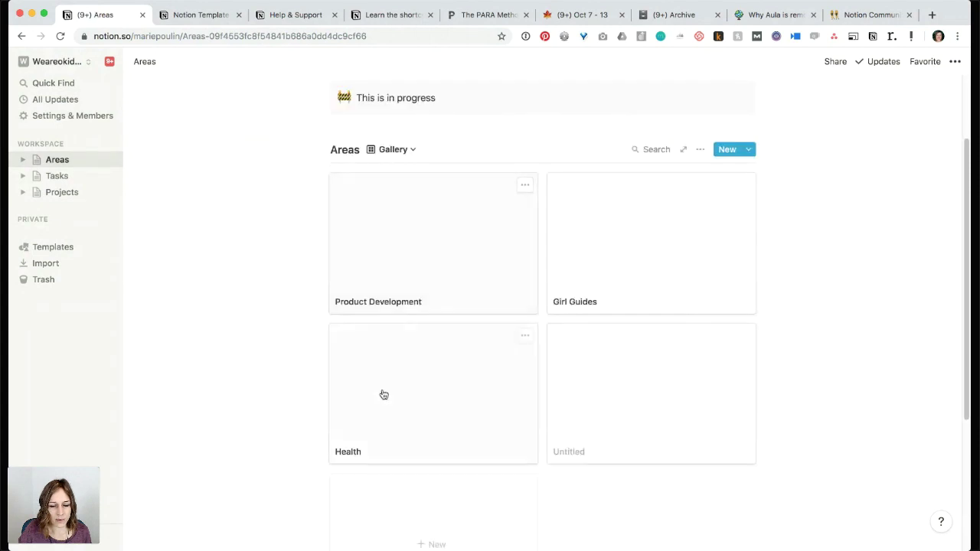
pyautogui.scroll(-3, 383, 396)
pyautogui.scroll(3, 681, 274)
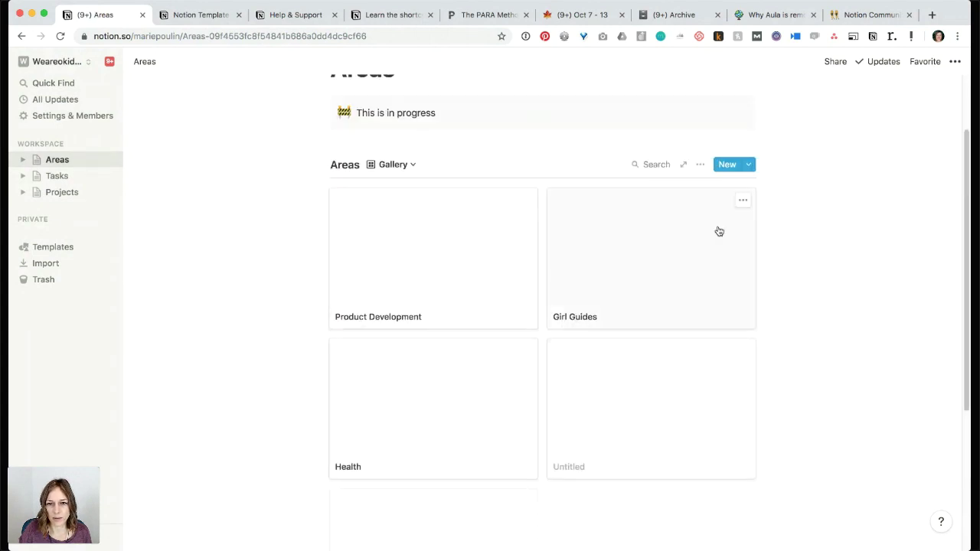
pyautogui.click(700, 165)
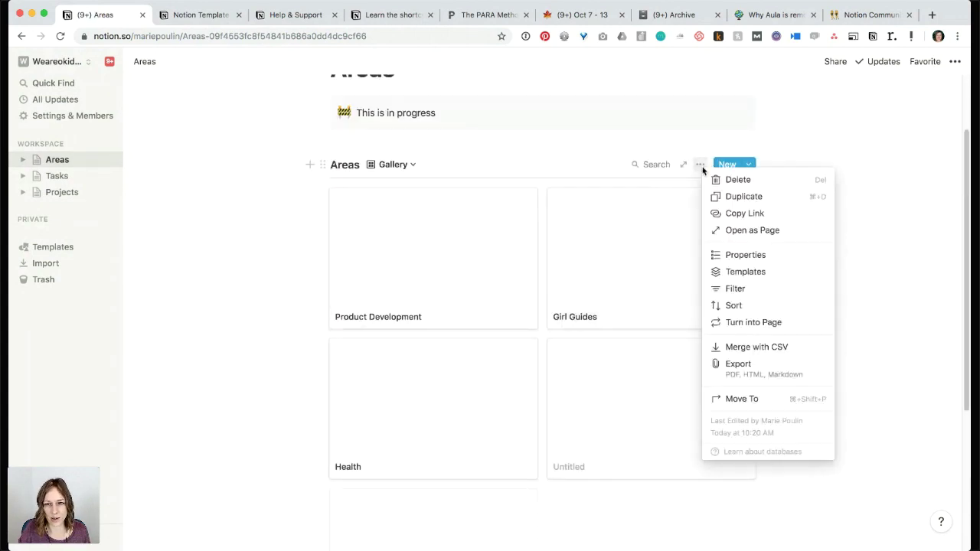
pyautogui.click(745, 256)
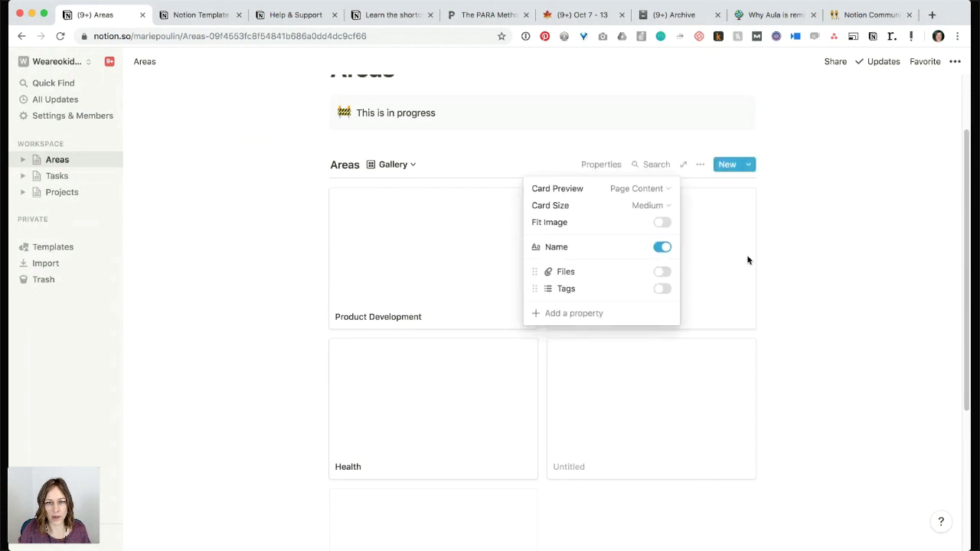
pyautogui.click(656, 189)
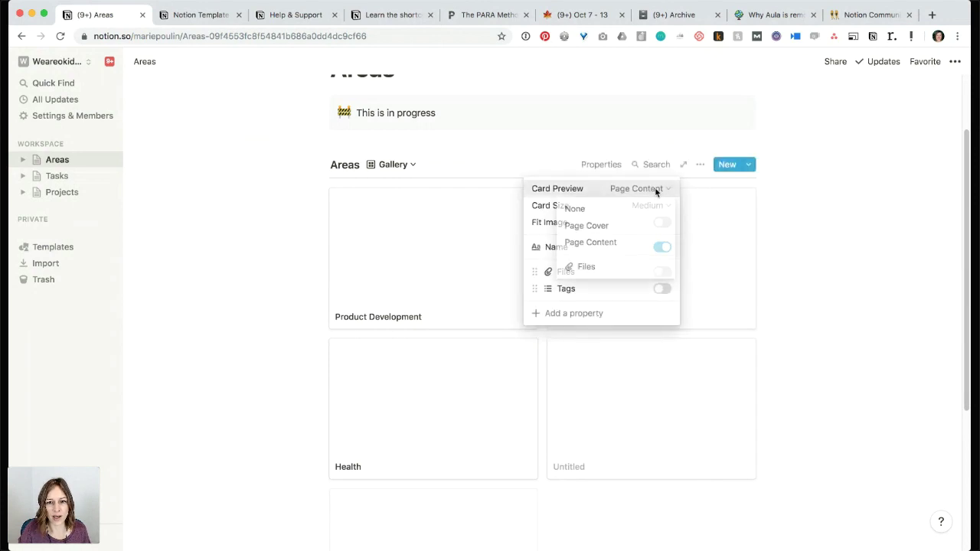
pyautogui.click(594, 213)
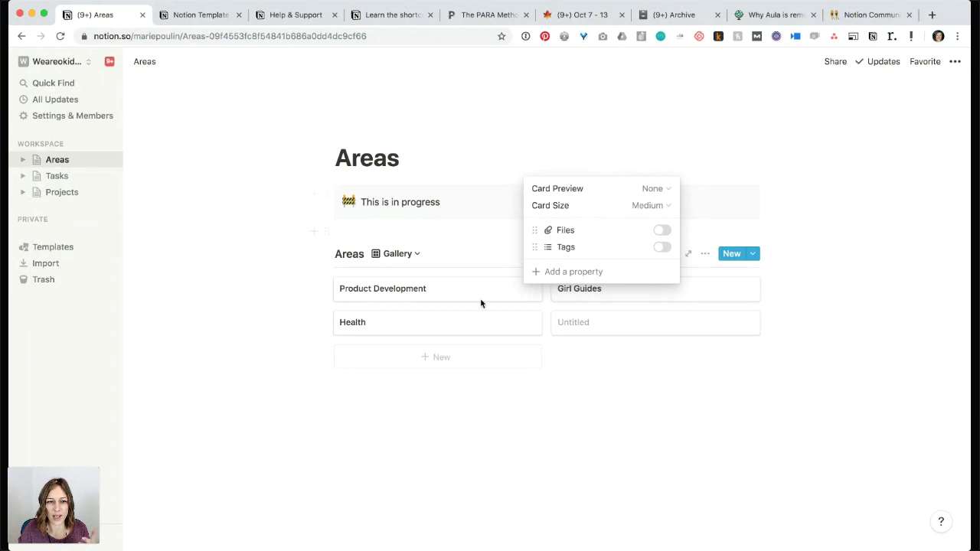
pyautogui.click(651, 399)
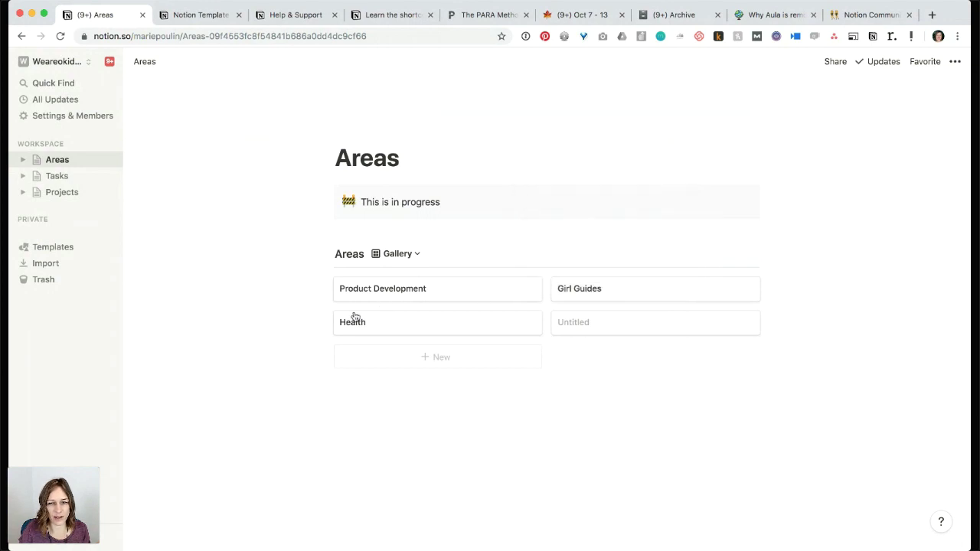
# Give the Health area a flexed-biceps emoji as its page icon and return to the Areas gallery.
pyautogui.click(385, 325)
pyautogui.click(294, 150)
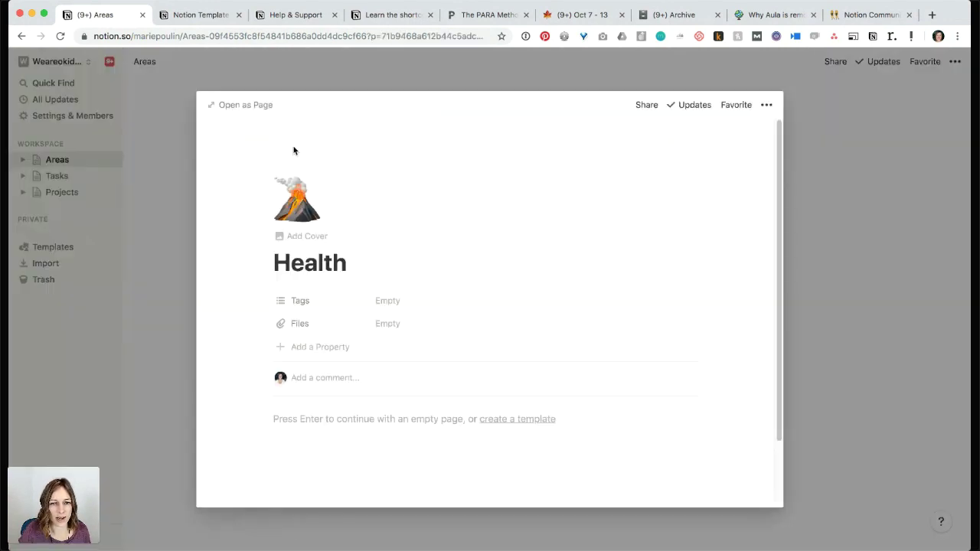
pyautogui.click(298, 205)
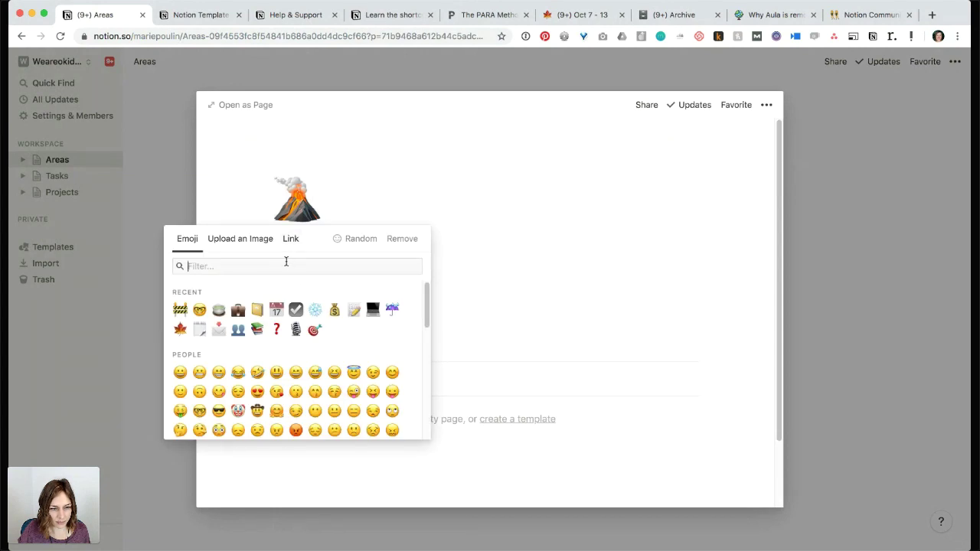
pyautogui.write('work')
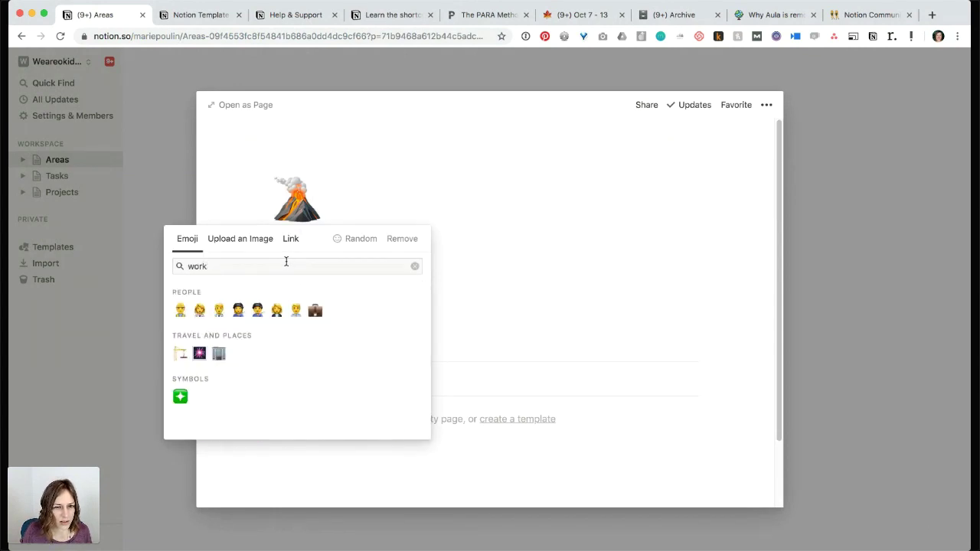
pyautogui.doubleClick(197, 266)
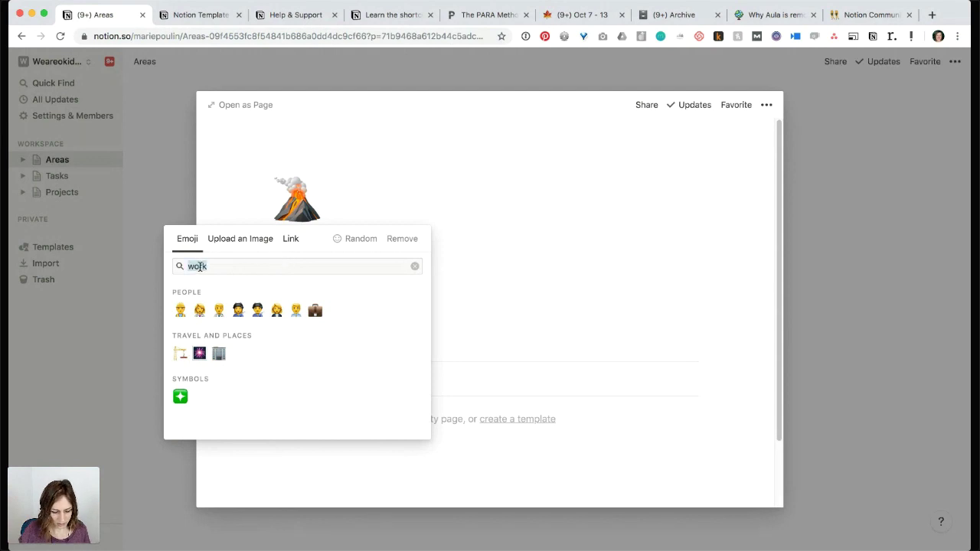
pyautogui.write('mus')
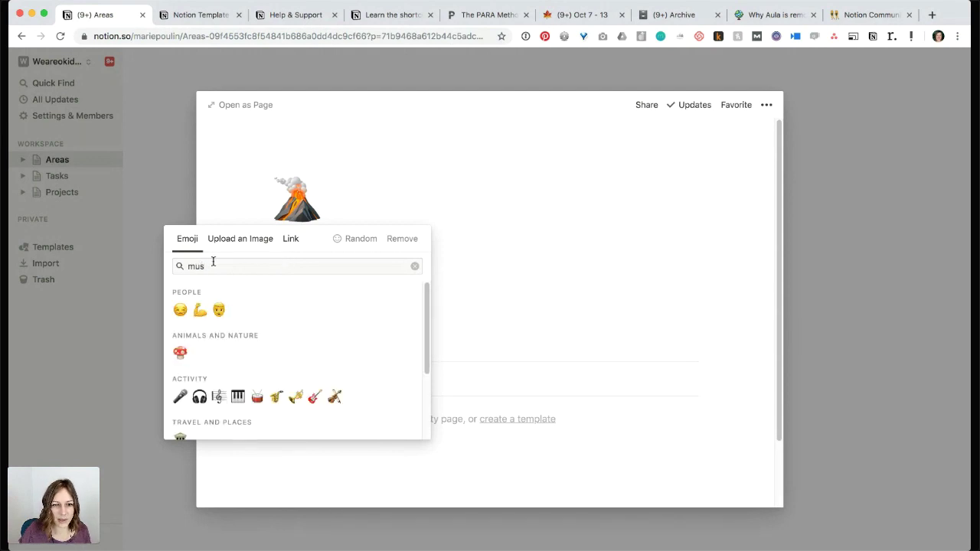
pyautogui.click(199, 309)
pyautogui.click(837, 269)
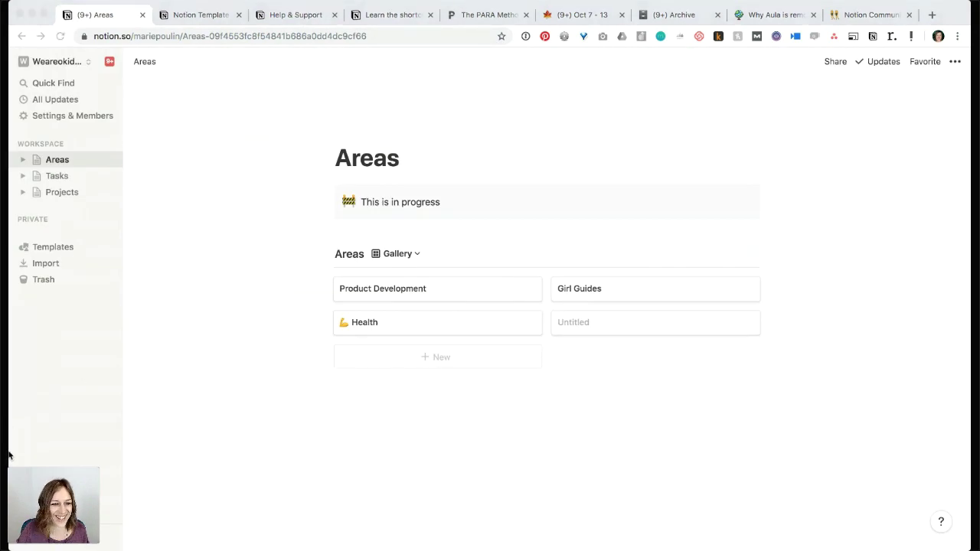
pyautogui.click(97, 397)
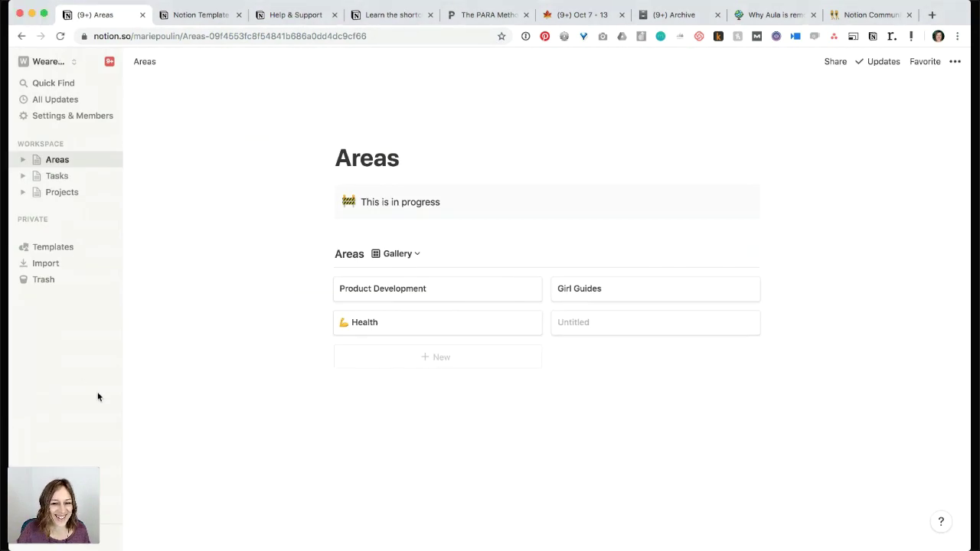
# Add a Relation property to the Health area that links to the Projects database.
pyautogui.click(406, 323)
pyautogui.click(325, 347)
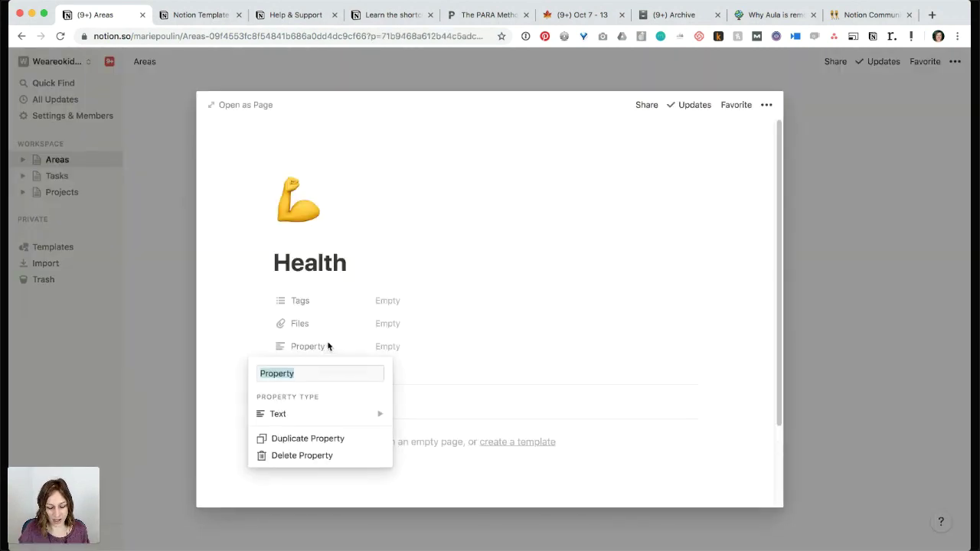
pyautogui.moveTo(345, 417)
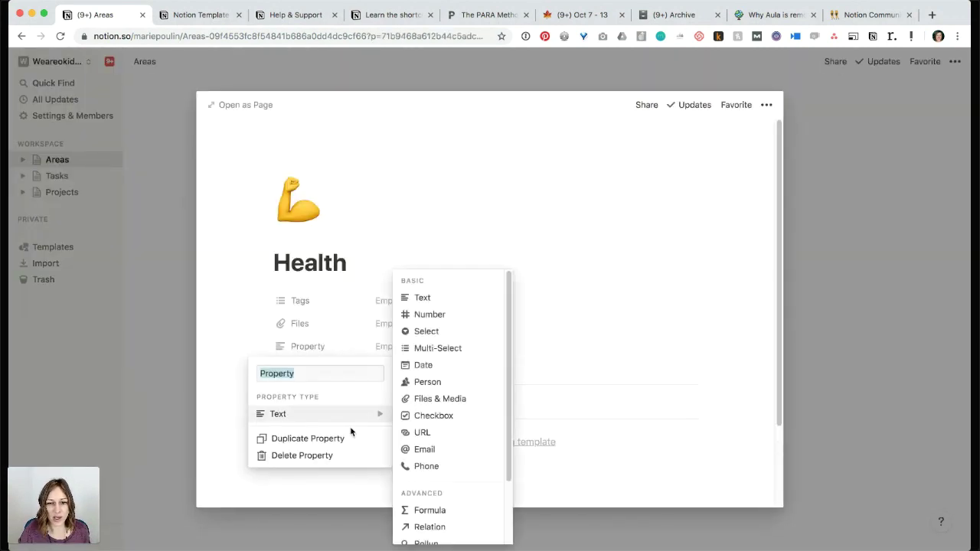
pyautogui.click(429, 526)
pyautogui.click(515, 303)
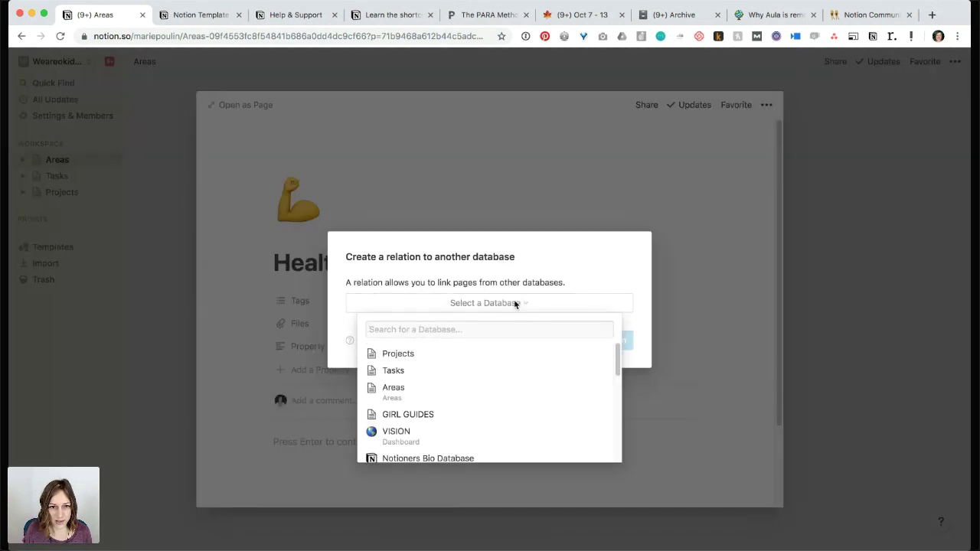
pyautogui.write('Poo')
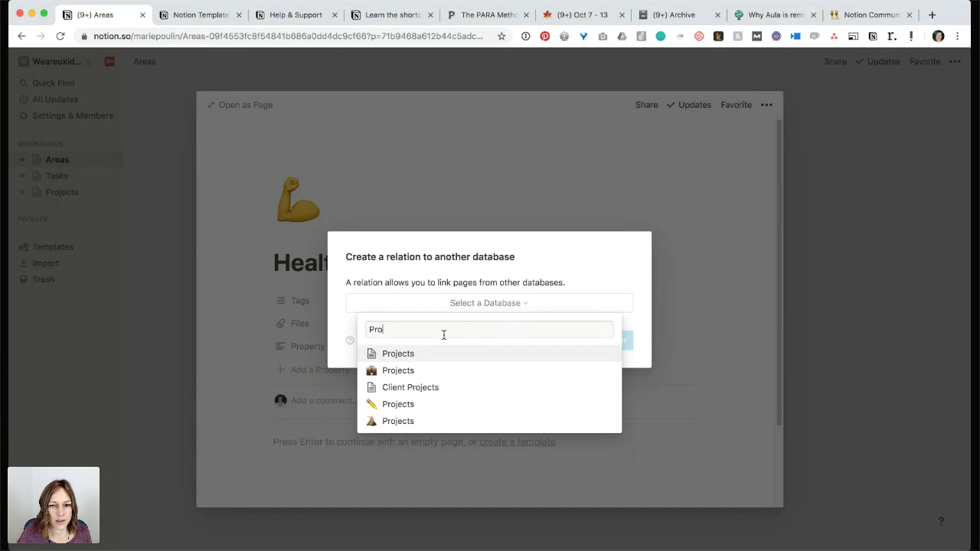
pyautogui.click(419, 354)
pyautogui.click(597, 340)
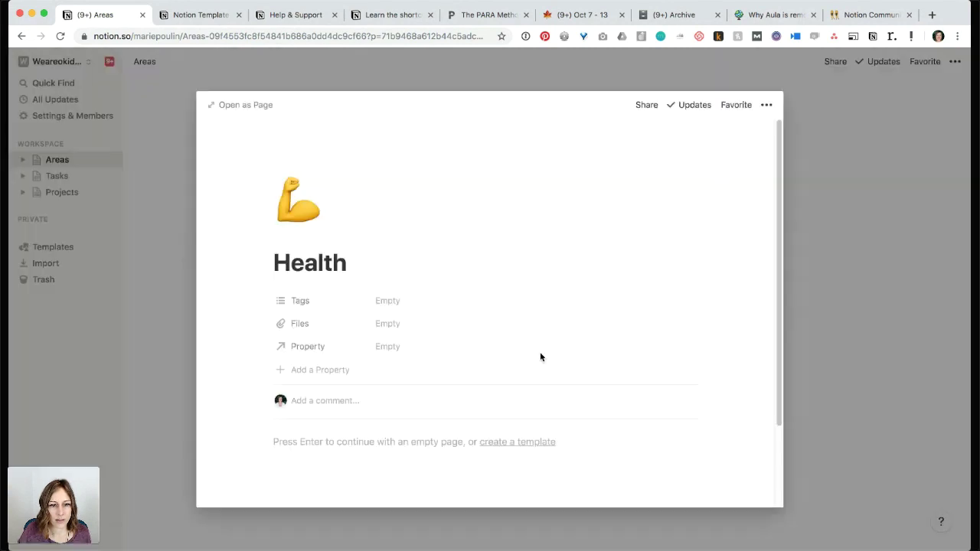
# Link the "Build a workout routine" project to the Health area through the new relation.
pyautogui.click(385, 351)
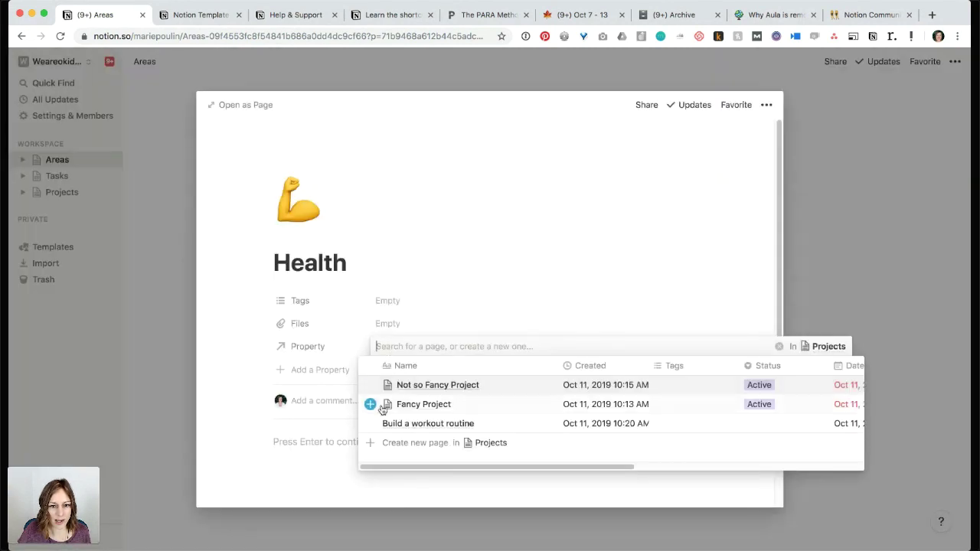
pyautogui.click(370, 425)
pyautogui.click(283, 367)
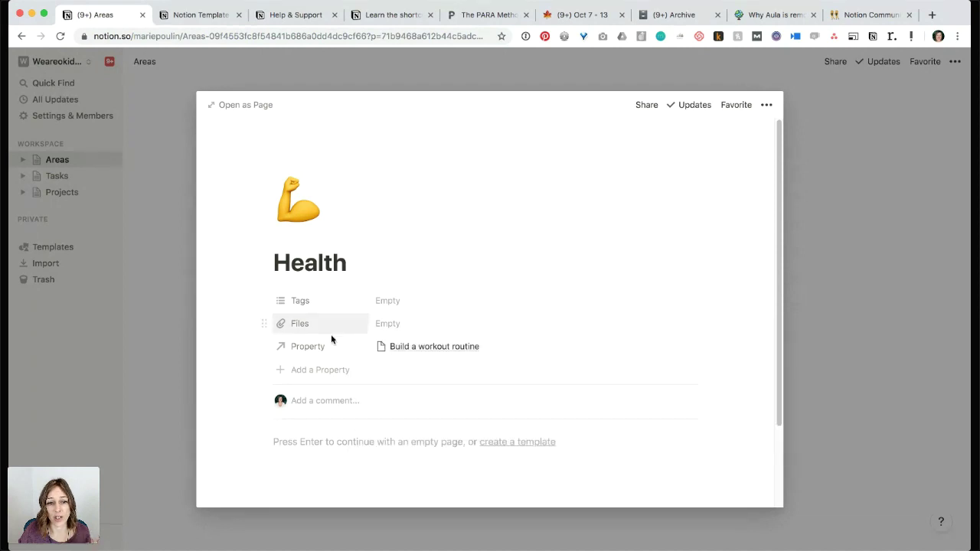
# Rename the relation property to Project and close the Health page.
pyautogui.click(322, 349)
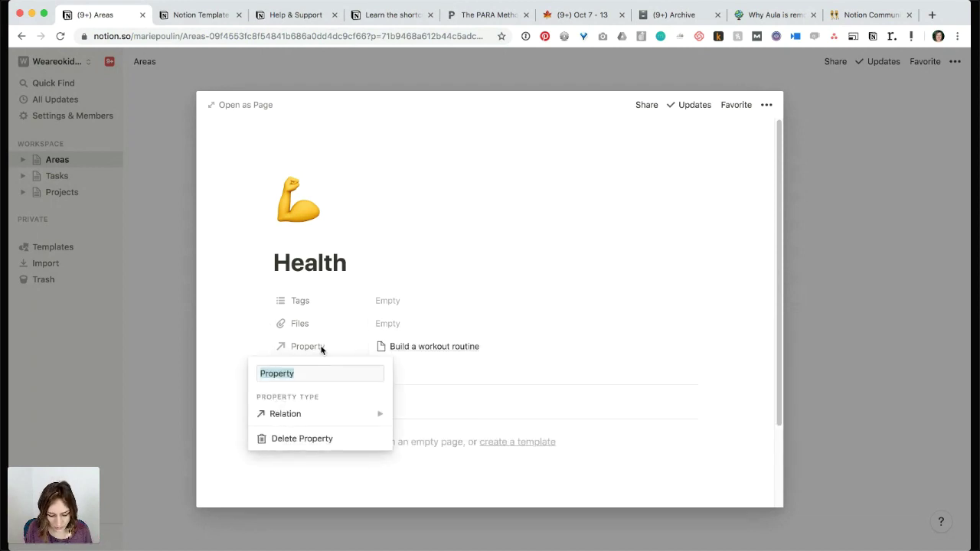
pyautogui.write('Projec')
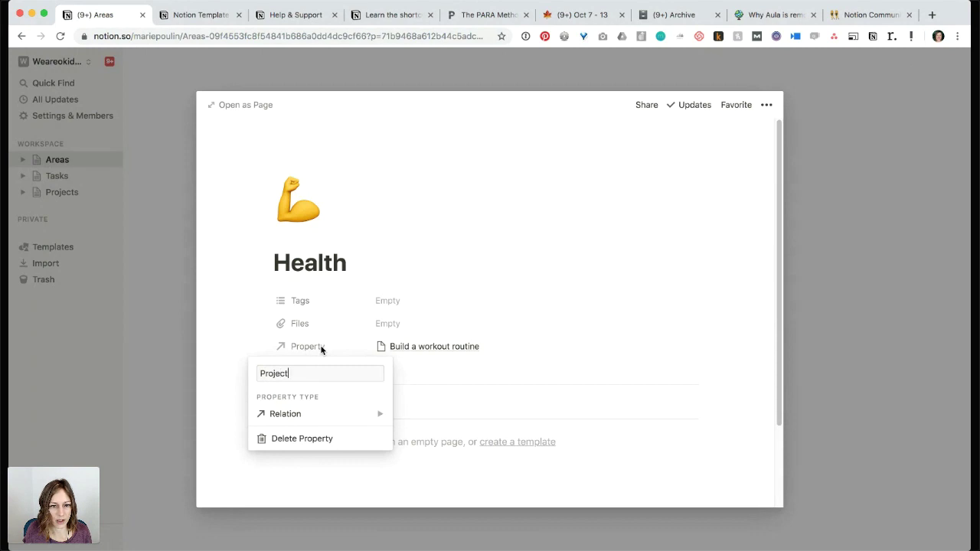
pyautogui.press('Return')
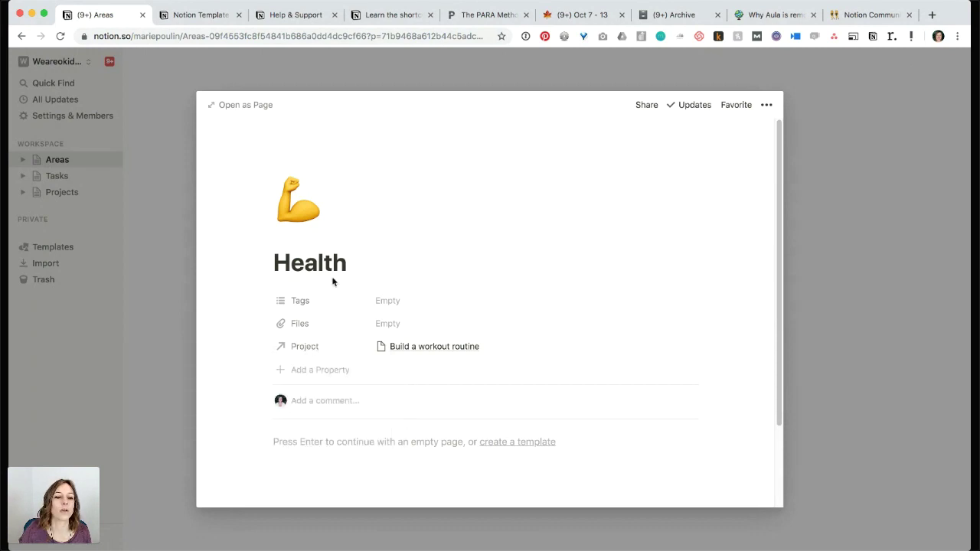
pyautogui.click(163, 330)
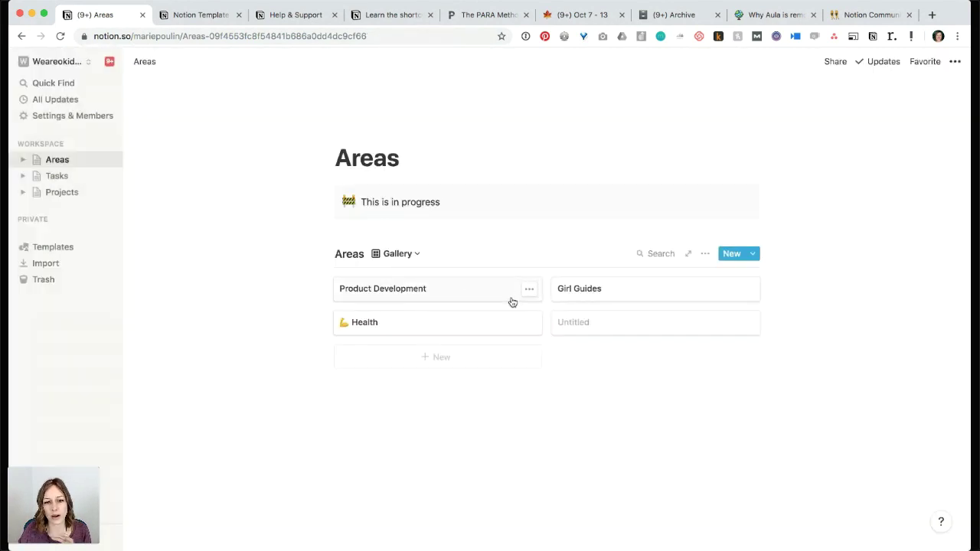
# Create a "Build Meal Prep Template in Notion" project from the Health area's Project relation, linking it to Health, and close the page.
pyautogui.click(471, 327)
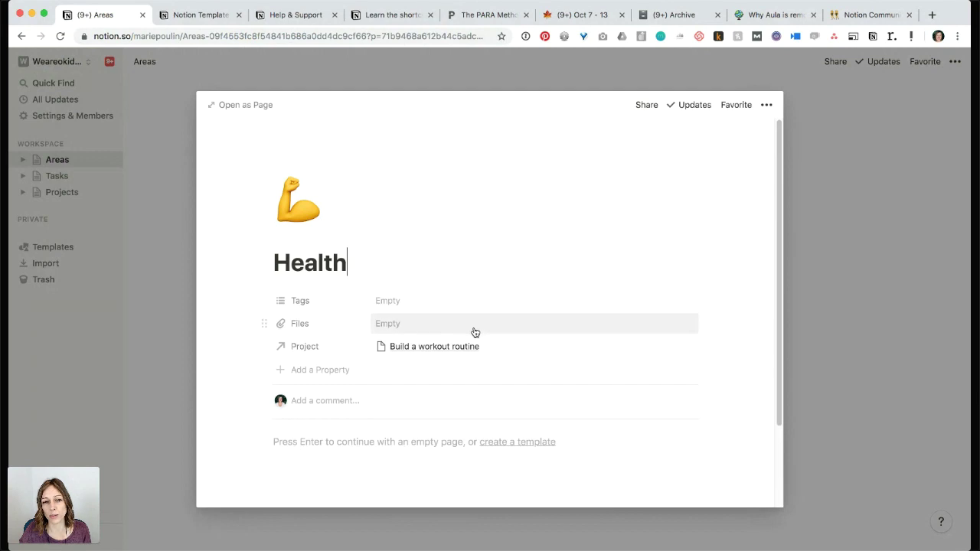
pyautogui.click(516, 352)
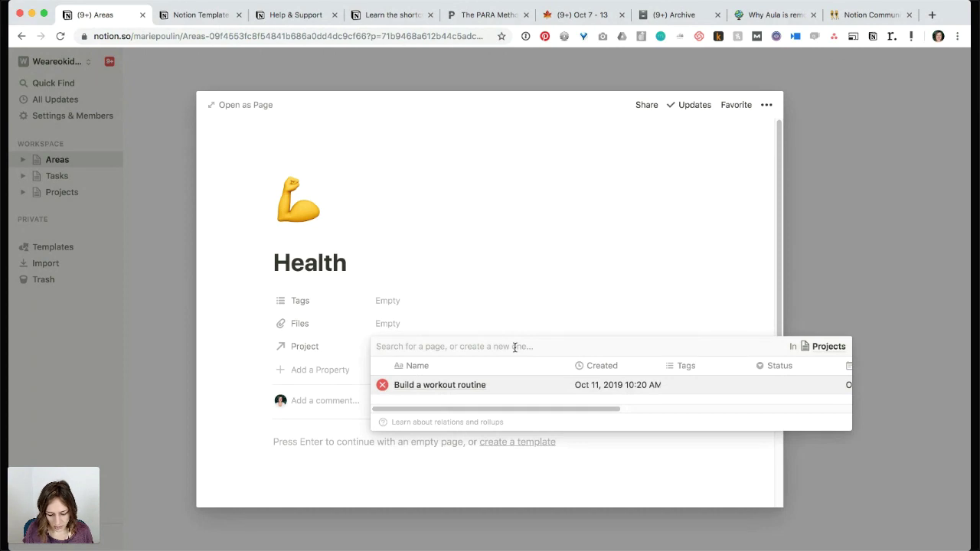
pyautogui.write('Build Meal Pre')
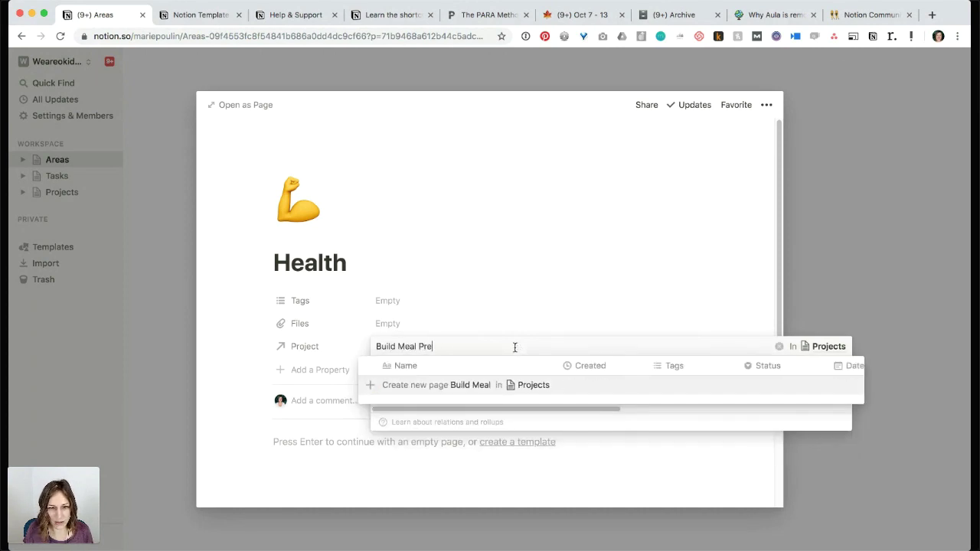
pyautogui.write('p Progra')
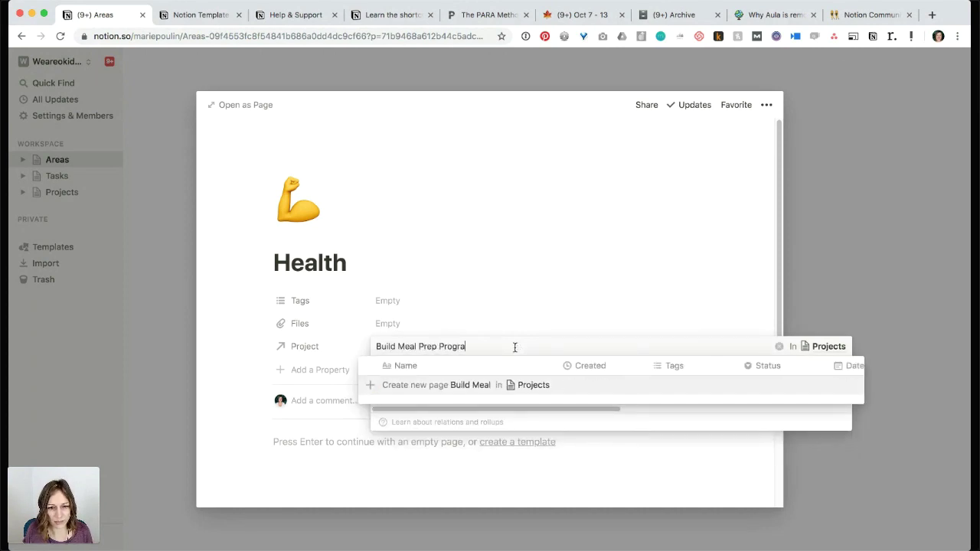
pyautogui.press('BackSpace')
pyautogui.press('BackSpace')
pyautogui.press('BackSpace')
pyautogui.press('BackSpace')
pyautogui.press('BackSpace')
pyautogui.press('BackSpace')
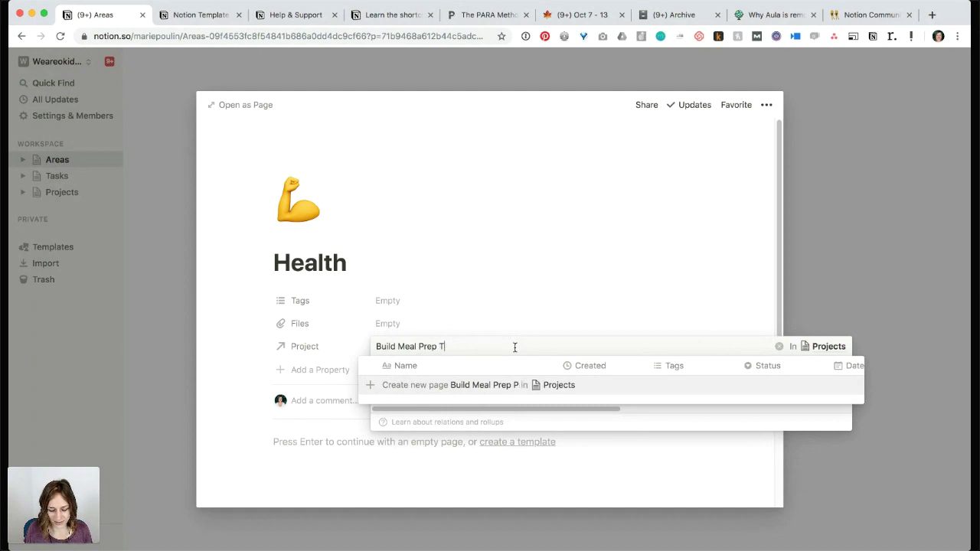
pyautogui.write('Template in Notion')
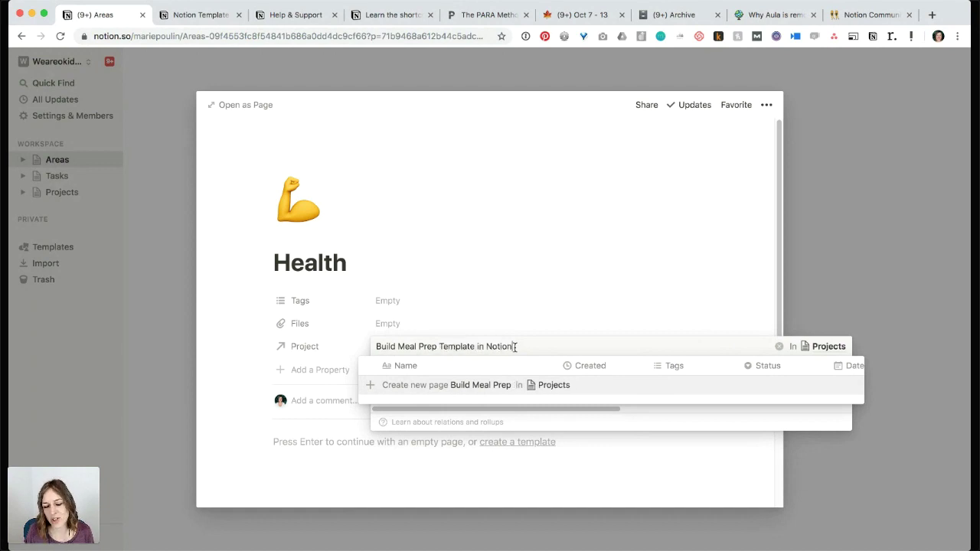
pyautogui.click(517, 392)
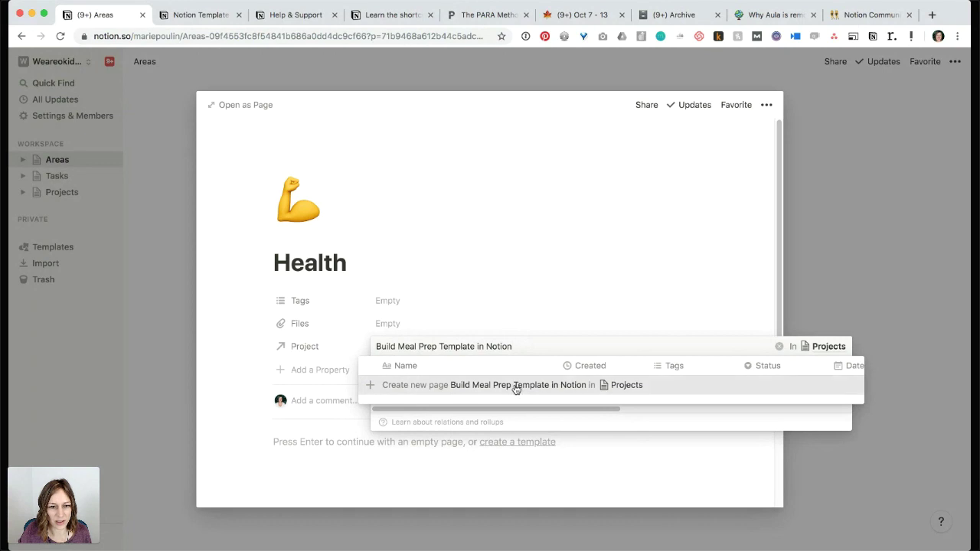
pyautogui.click(220, 331)
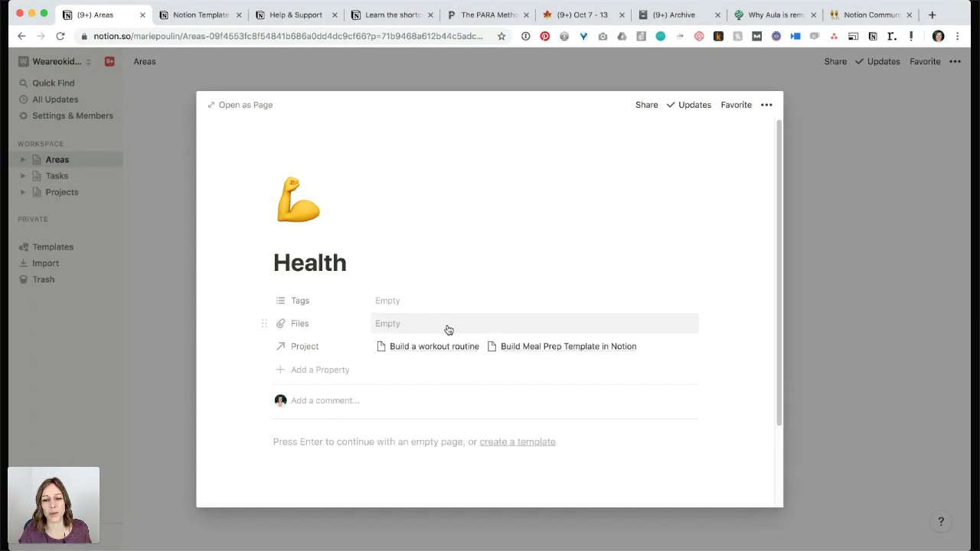
pyautogui.click(821, 370)
# Examine the properties and area link of the "Build Meal Prep Template in Notion" entry in the Projects database.
pyautogui.click(57, 192)
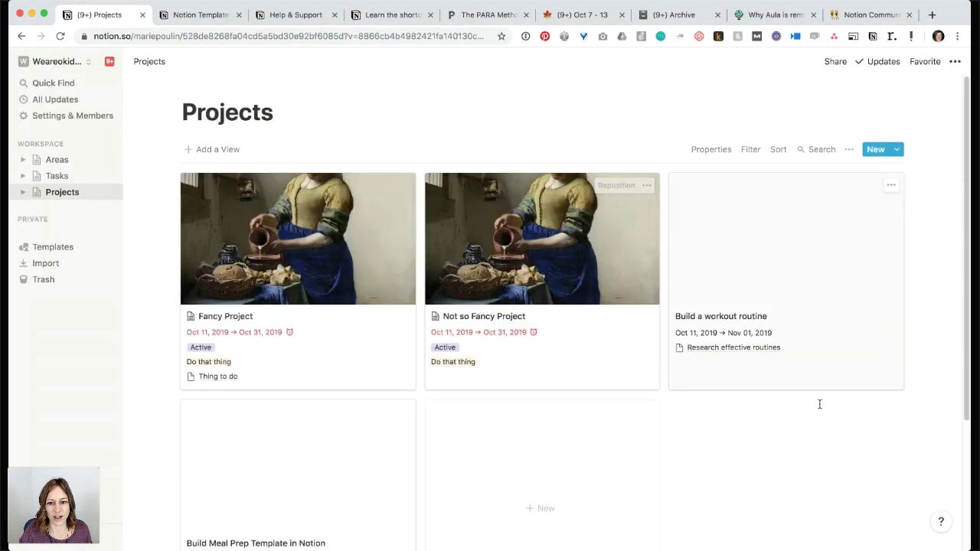
pyautogui.scroll(-3, 386, 459)
pyautogui.scroll(-1, 366, 464)
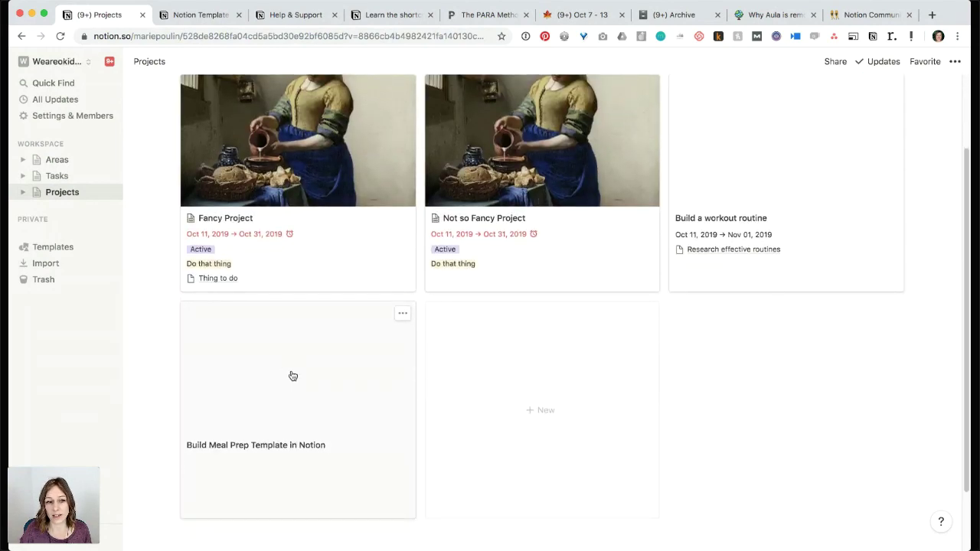
pyautogui.click(292, 376)
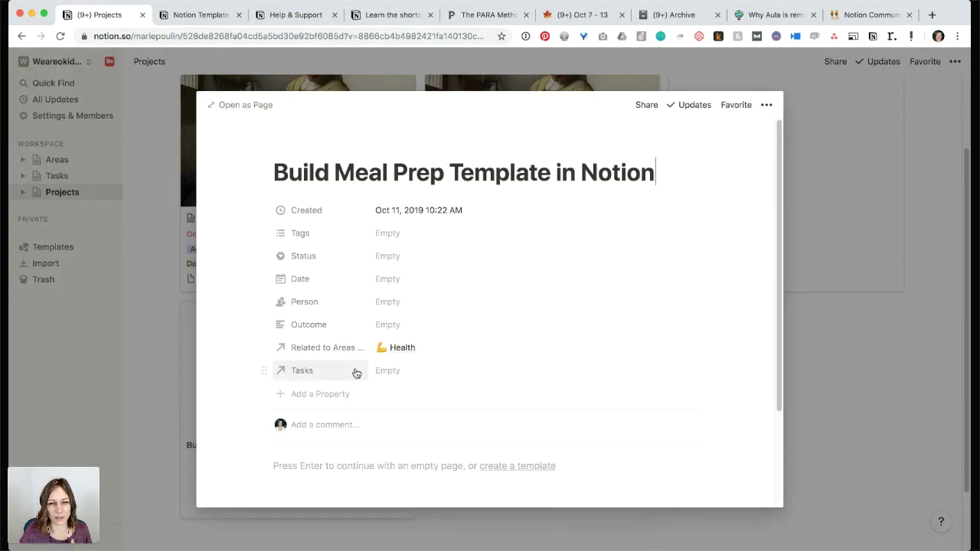
pyautogui.click(855, 256)
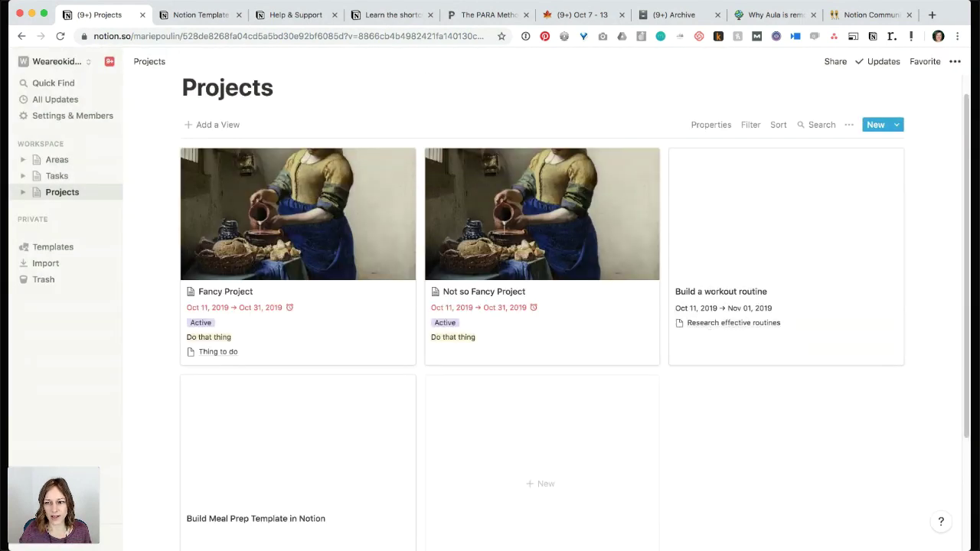
# Review the Tasks table and the Projects gallery.
pyautogui.click(2, 358)
pyautogui.click(66, 208)
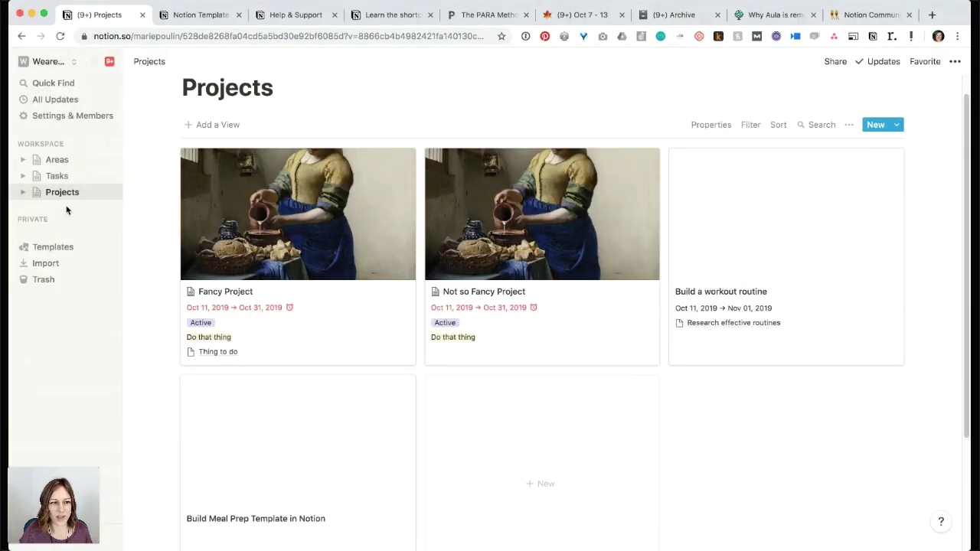
pyautogui.click(57, 178)
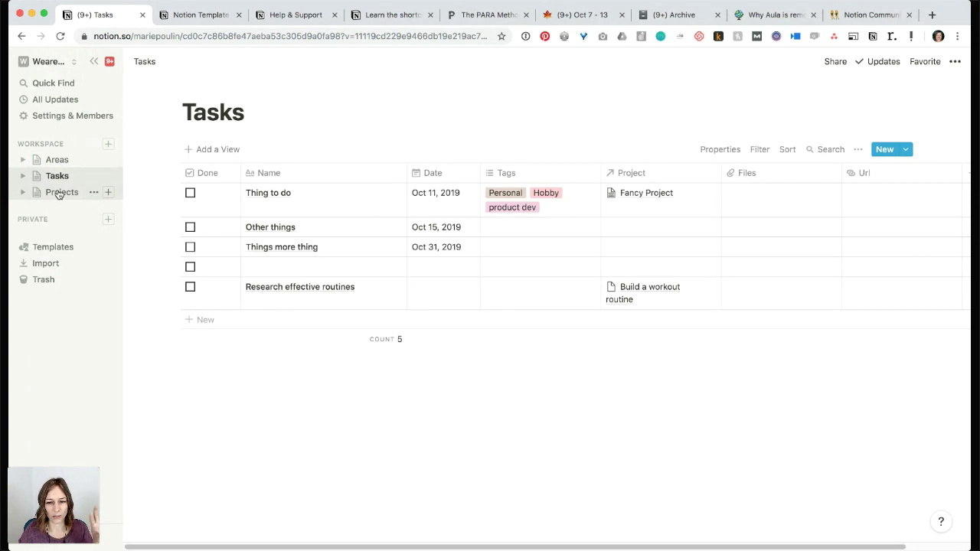
pyautogui.click(60, 196)
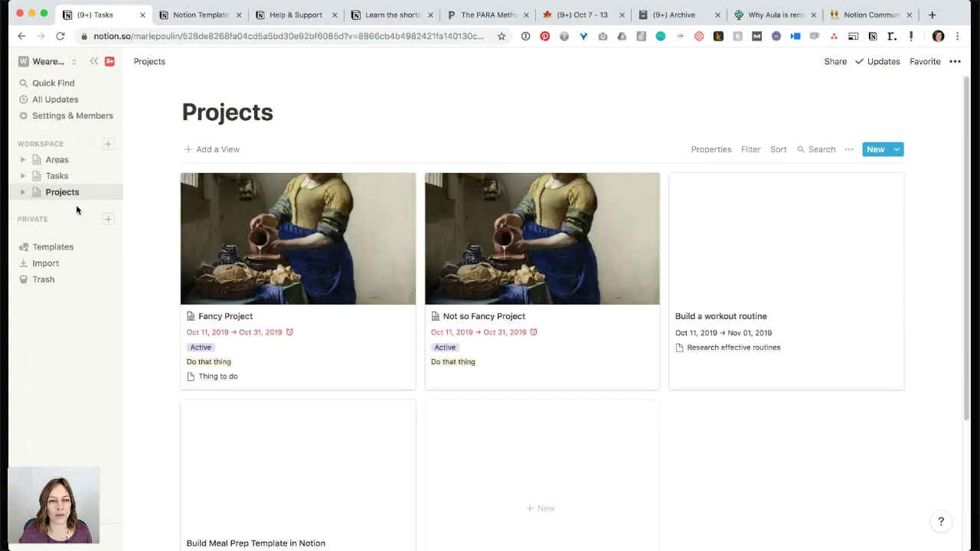
pyautogui.scroll(-2, 446, 337)
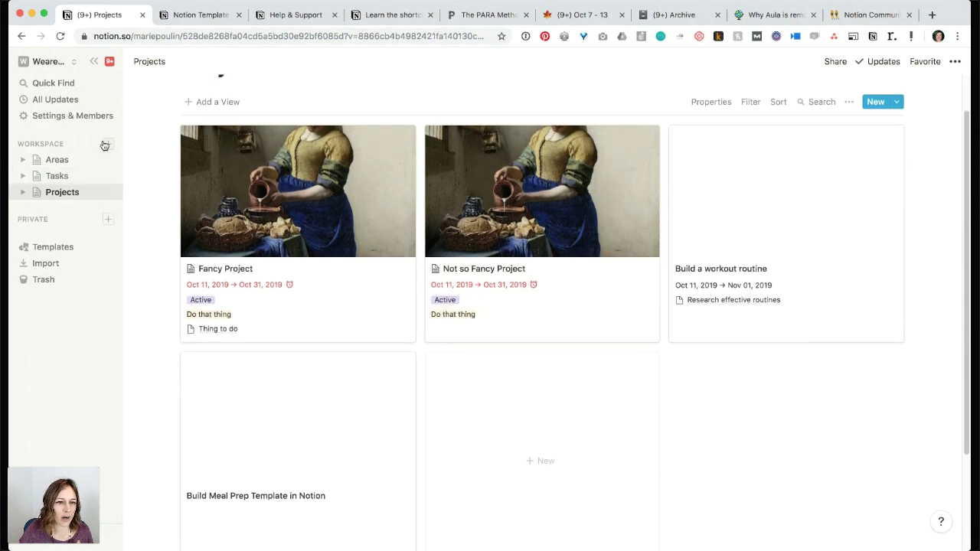
# Create an empty workspace page titled Archive.
pyautogui.click(110, 145)
pyautogui.write('A')
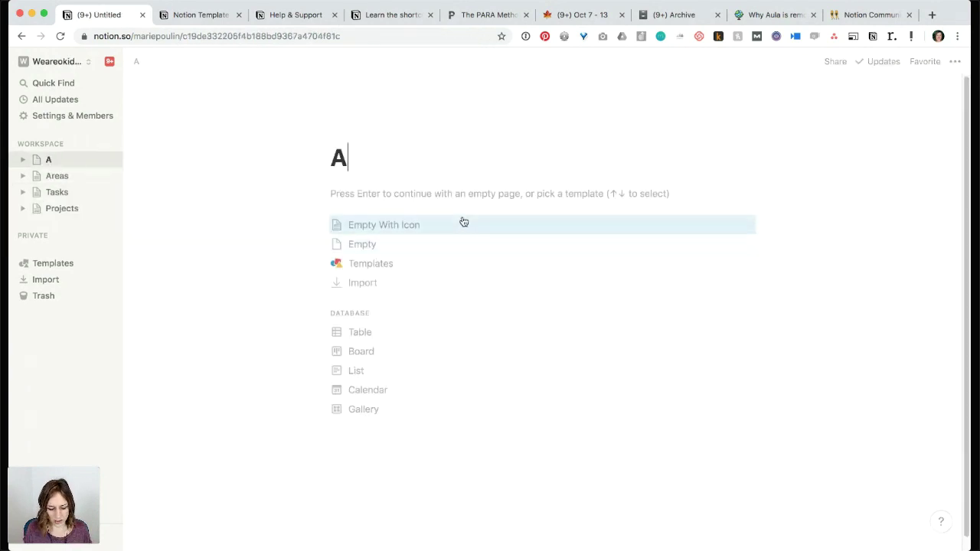
pyautogui.write('rchives')
pyautogui.press('BackSpace')
pyautogui.press('Return')
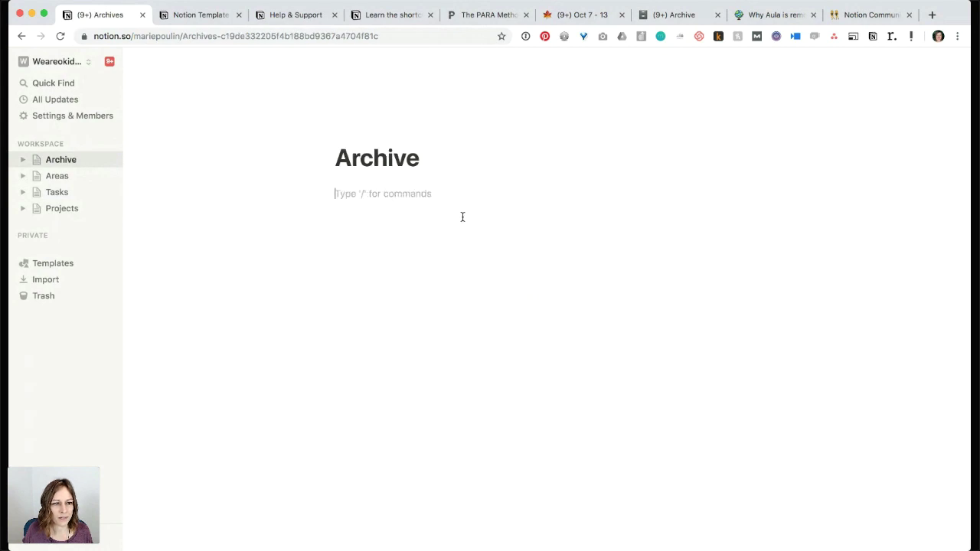
# Move the Archive page below Projects in the workspace list and reopen the Areas page.
pyautogui.moveTo(35, 160); pyautogui.dragTo(35, 218)
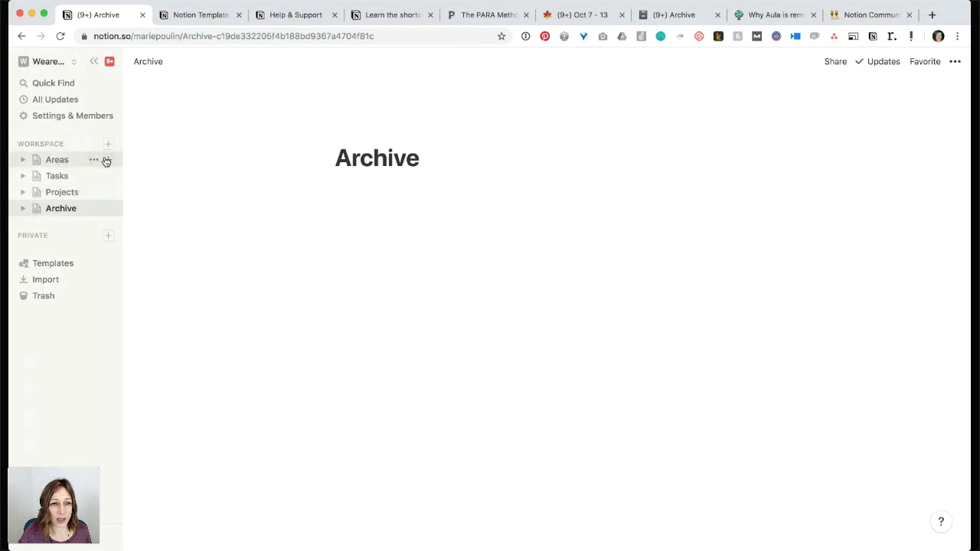
pyautogui.click(57, 160)
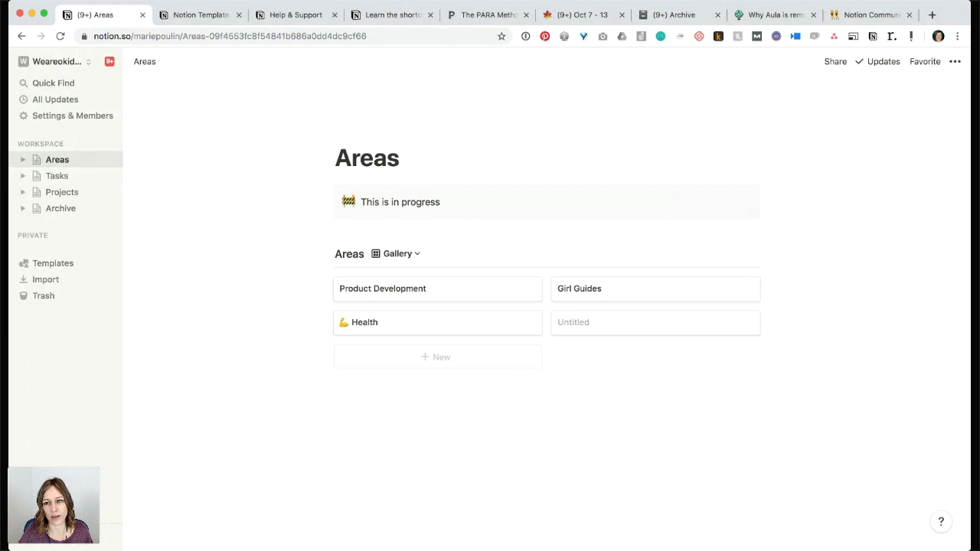
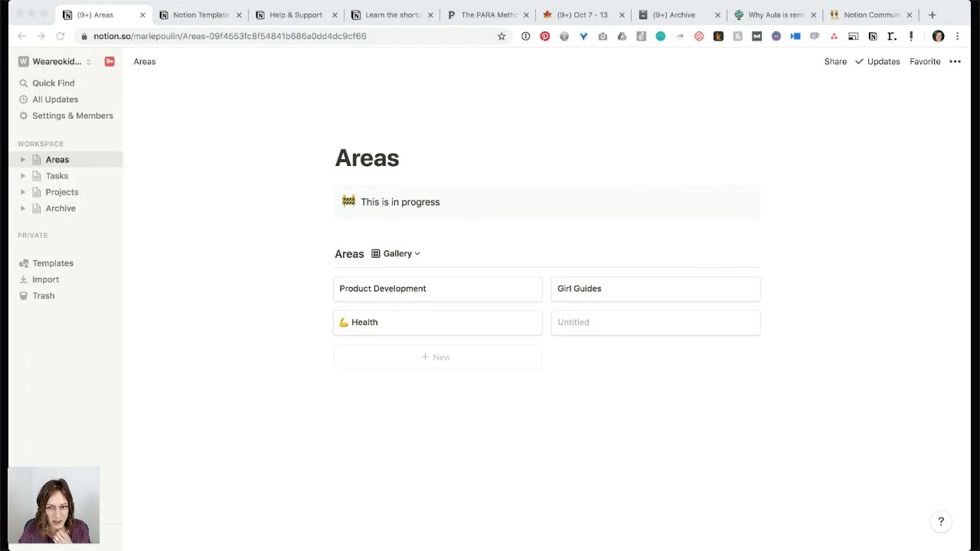
pyautogui.click(42, 416)
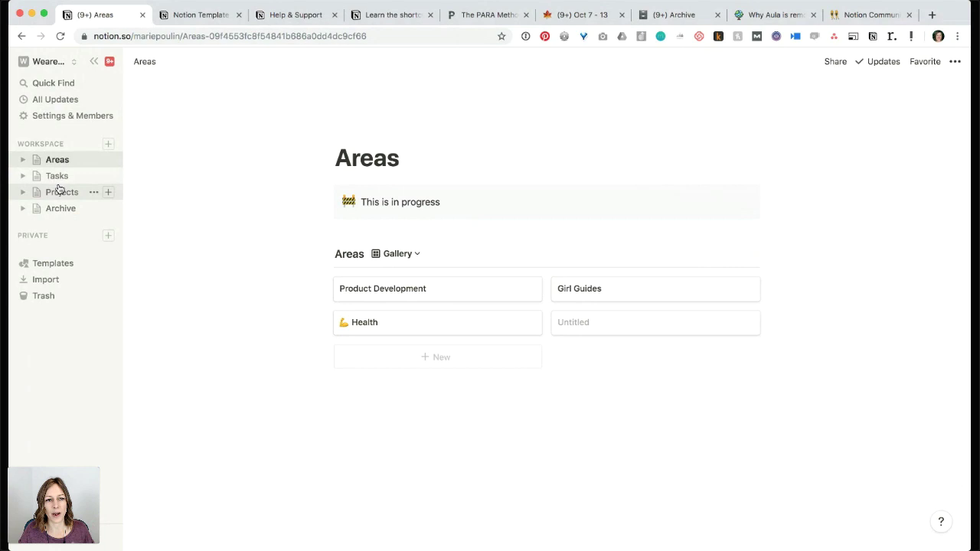
# Create a workspace page titled Journal and set it up as a table database.
pyautogui.click(108, 145)
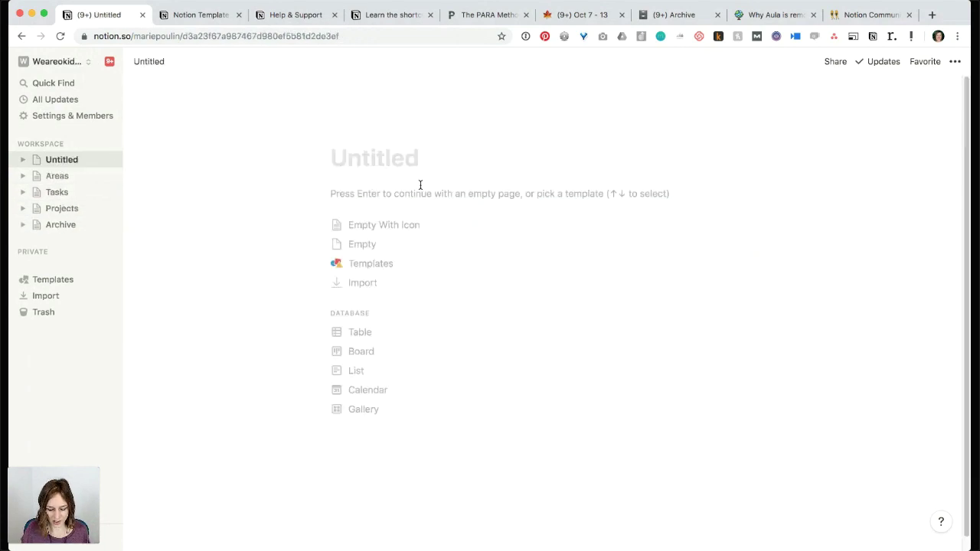
pyautogui.write('Journal')
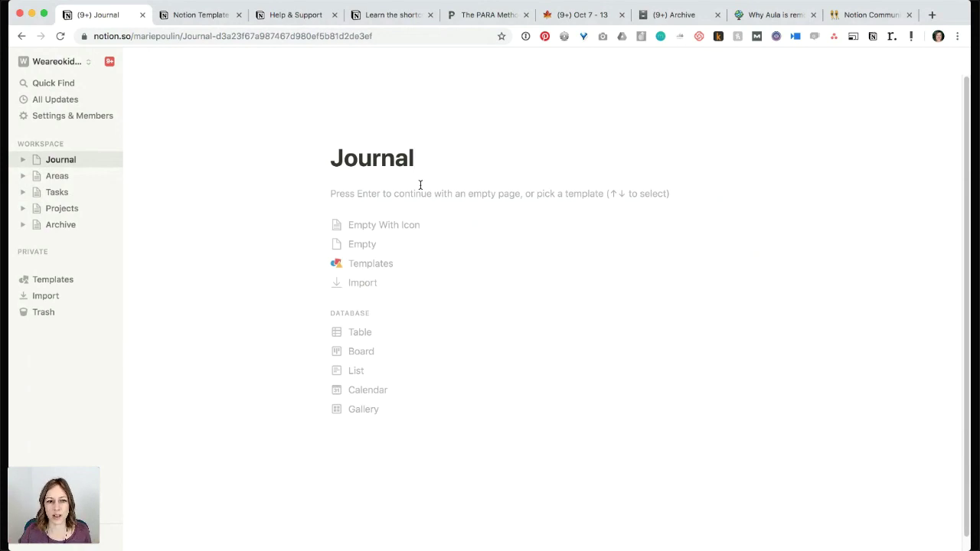
pyautogui.press('super+Tab')
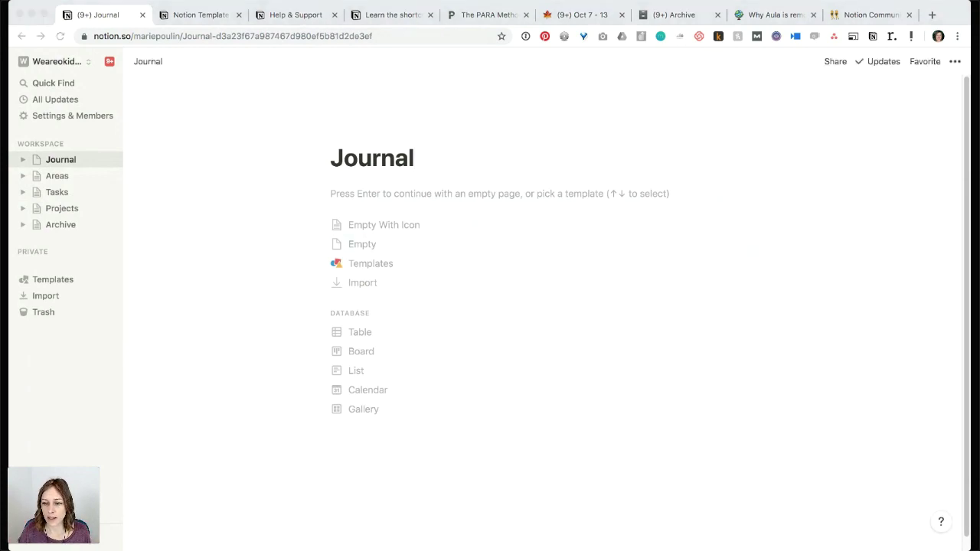
pyautogui.press('super+Tab')
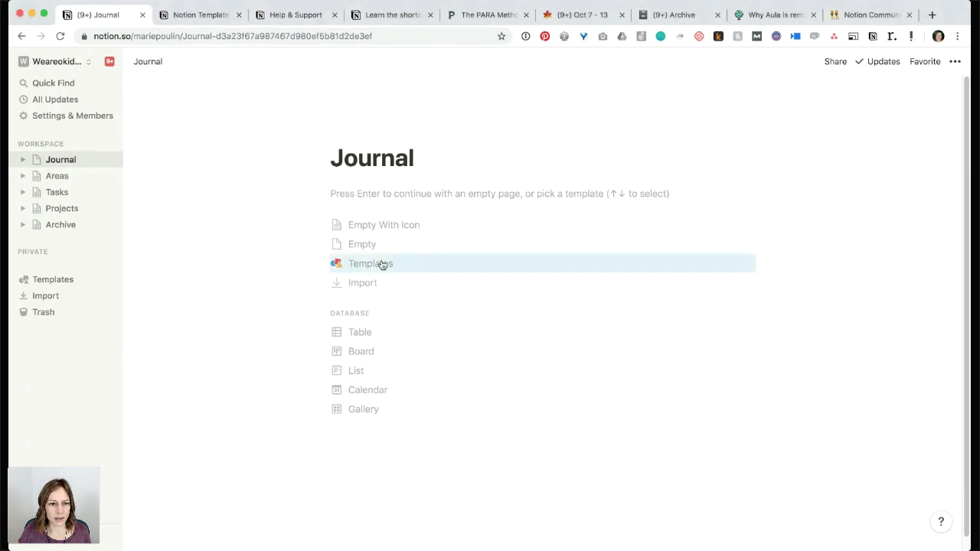
pyautogui.click(371, 334)
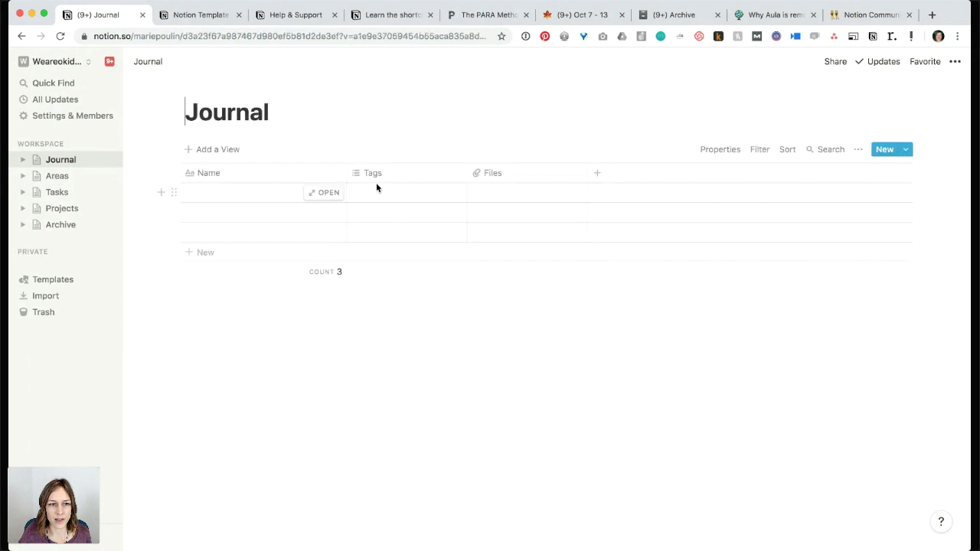
# Open the first Journal row as a page and title it "Oct 11".
pyautogui.click(317, 196)
pyautogui.write('Oct ')
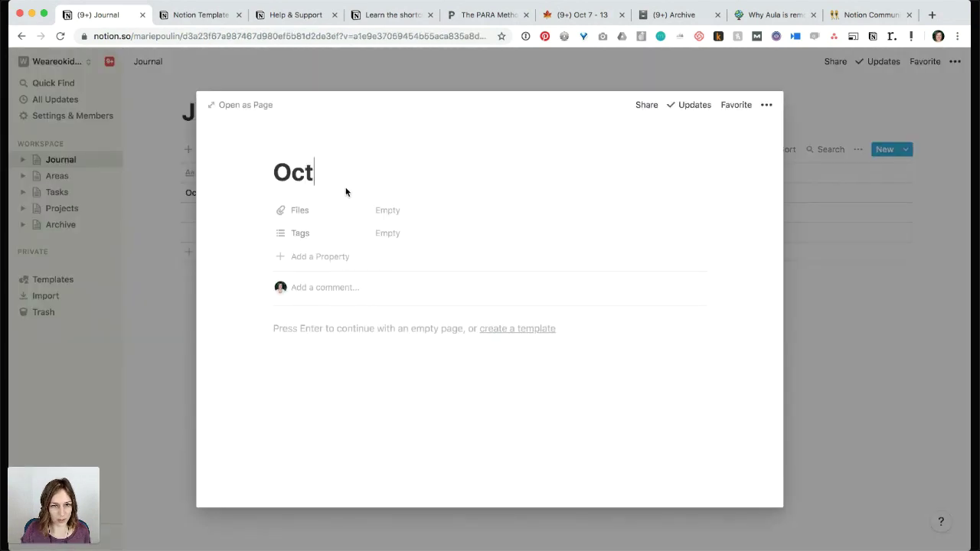
pyautogui.write('11')
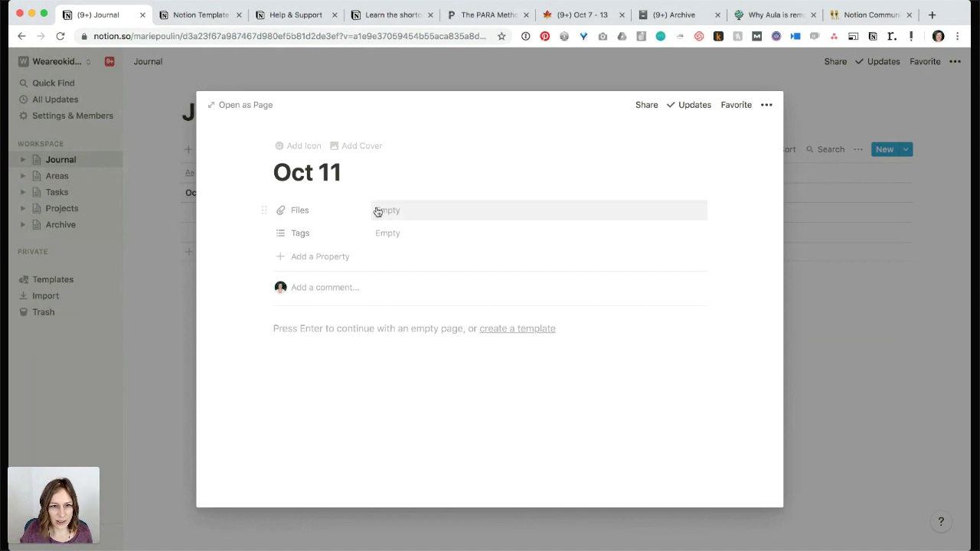
# Add a Date property named Date to the Oct 11 journal entry and set it to Oct 11, 2019.
pyautogui.click(311, 255)
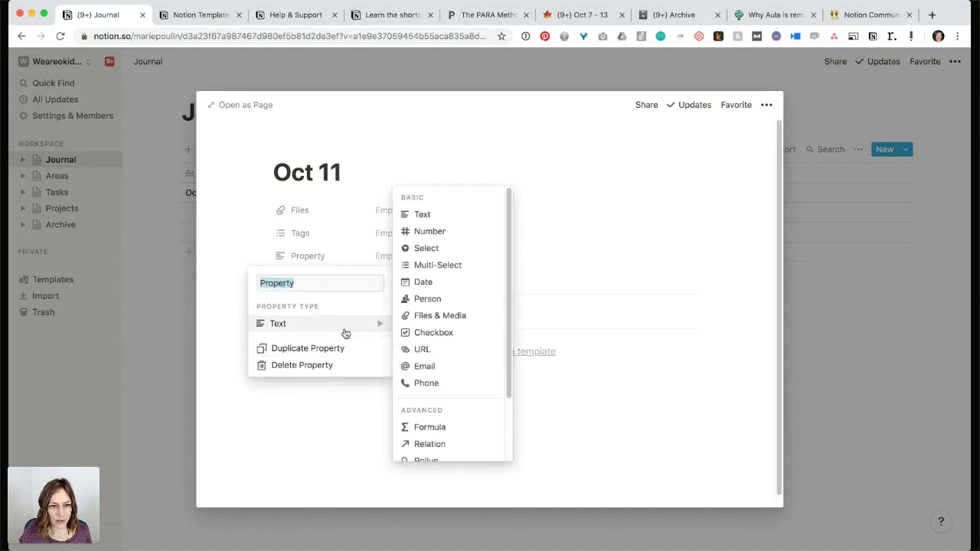
pyautogui.write('Date')
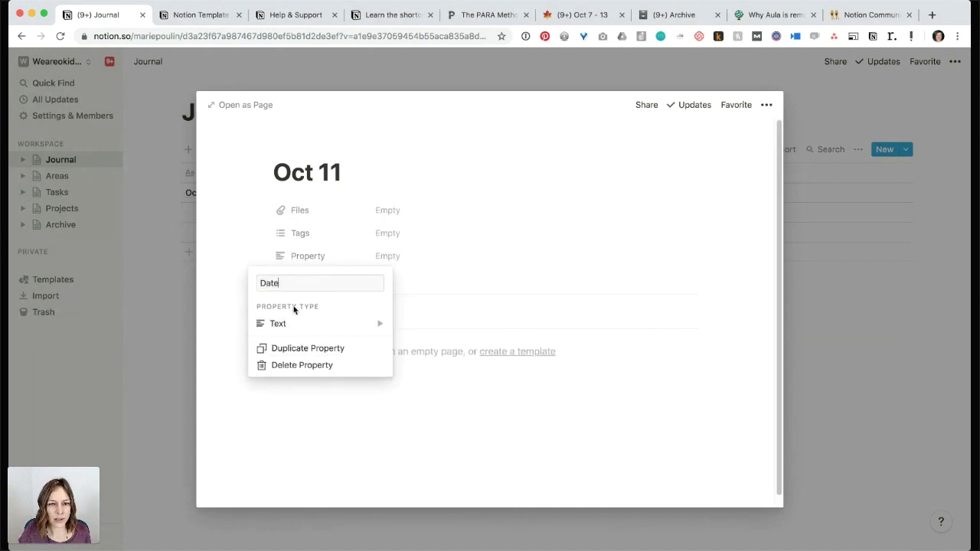
pyautogui.moveTo(299, 326)
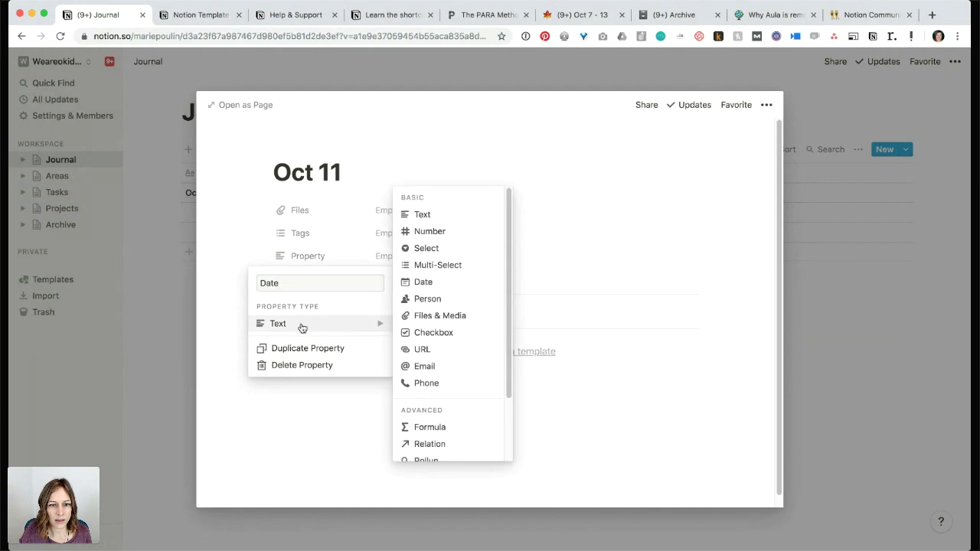
pyautogui.click(437, 283)
pyautogui.click(379, 255)
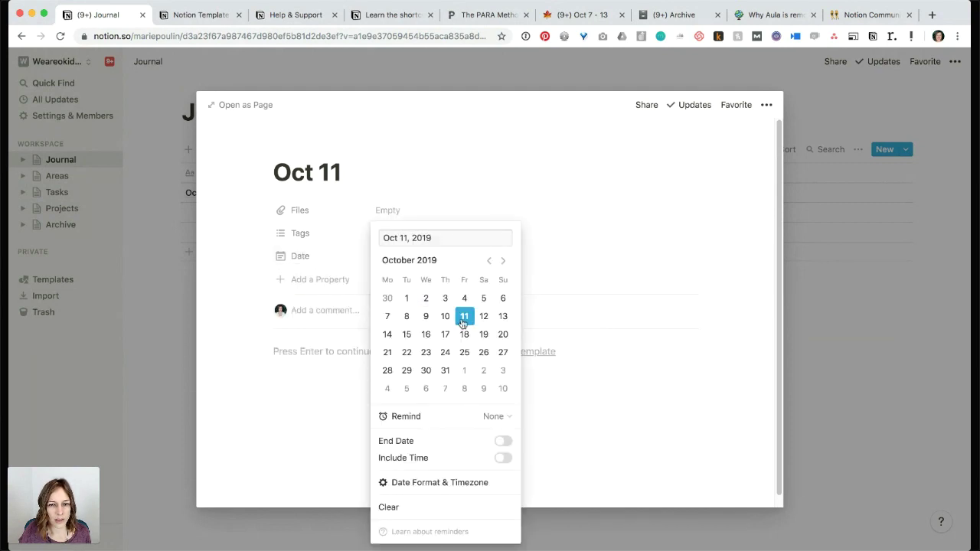
pyautogui.click(296, 452)
pyautogui.click(349, 168)
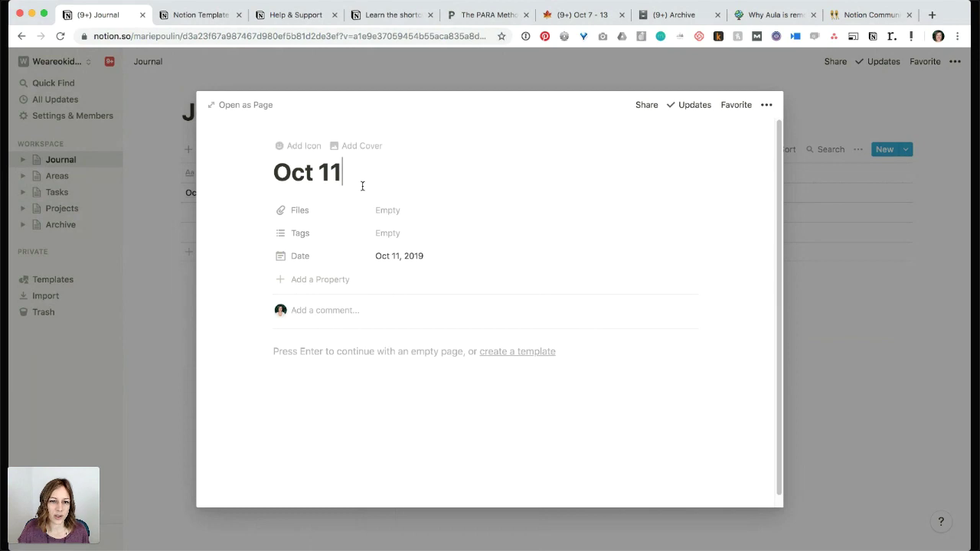
pyautogui.write('@to')
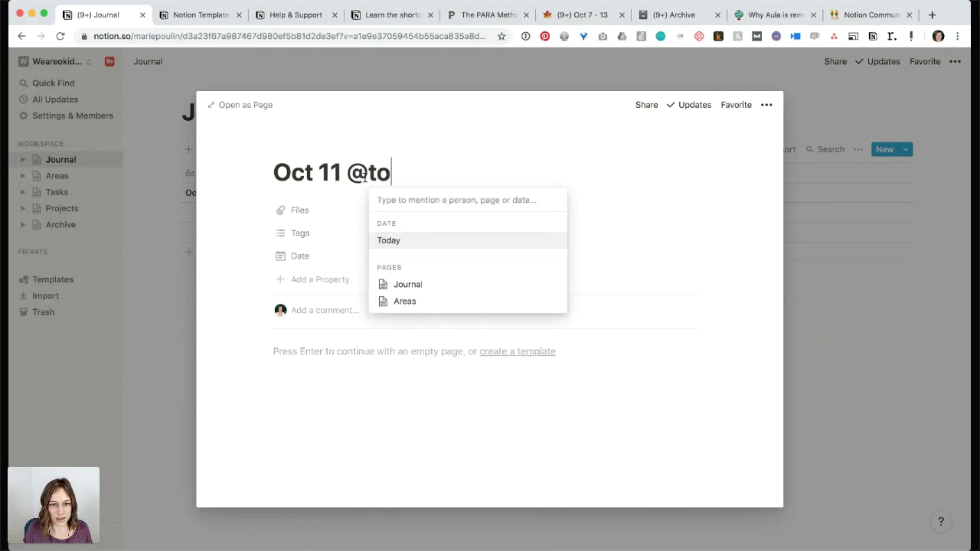
pyautogui.press('Return')
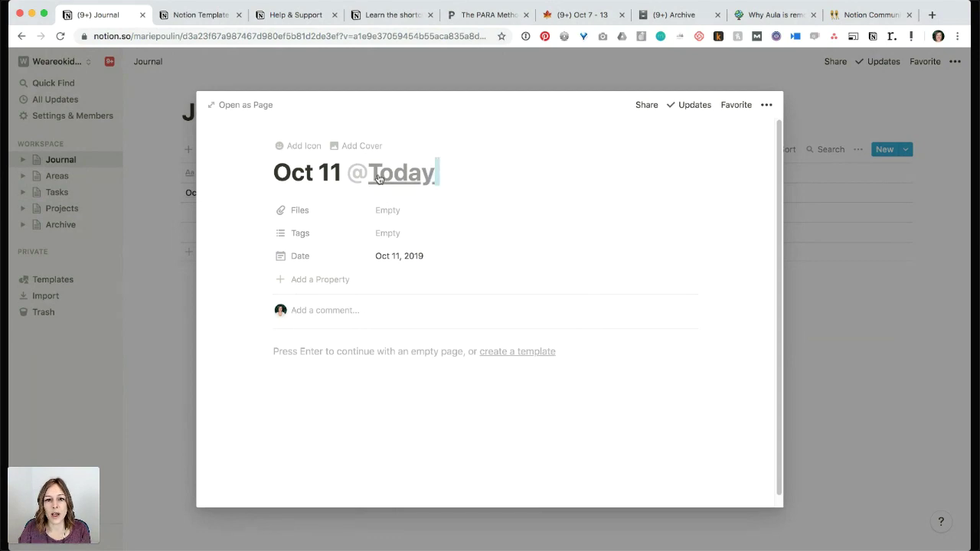
pyautogui.moveTo(437, 172); pyautogui.dragTo(345, 173)
pyautogui.press('BackSpace')
pyautogui.press('BackSpace')
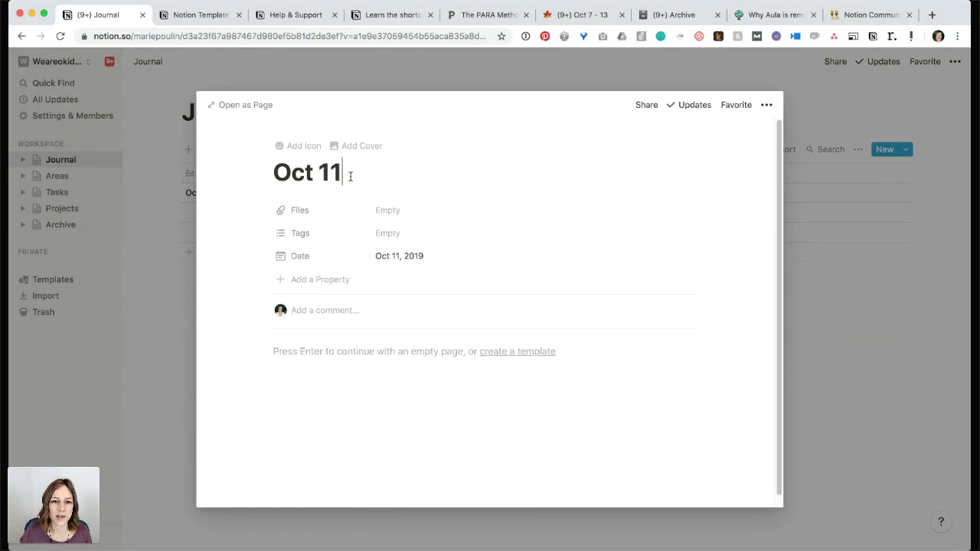
# Add a Multi-Select property named Feelings to the Oct 11 journal entry.
pyautogui.click(319, 281)
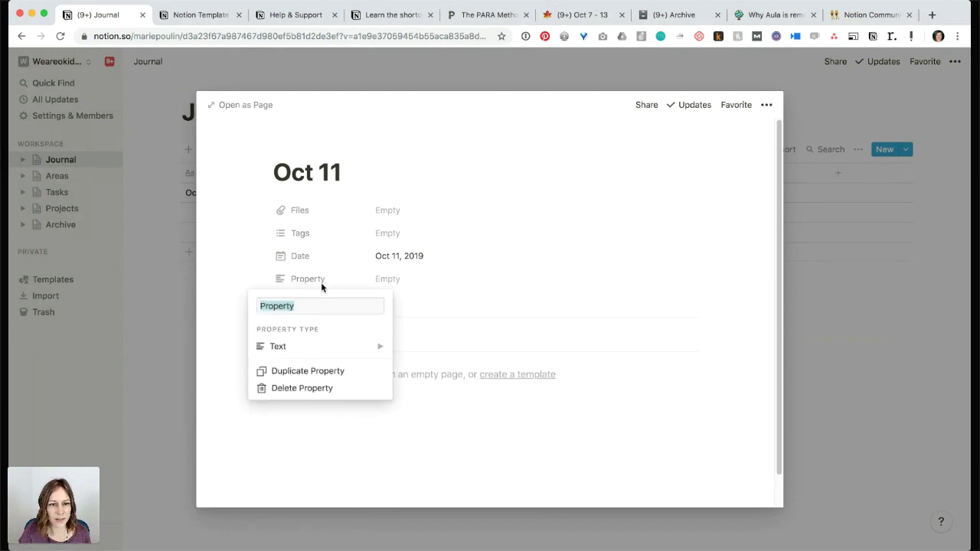
pyautogui.moveTo(337, 353)
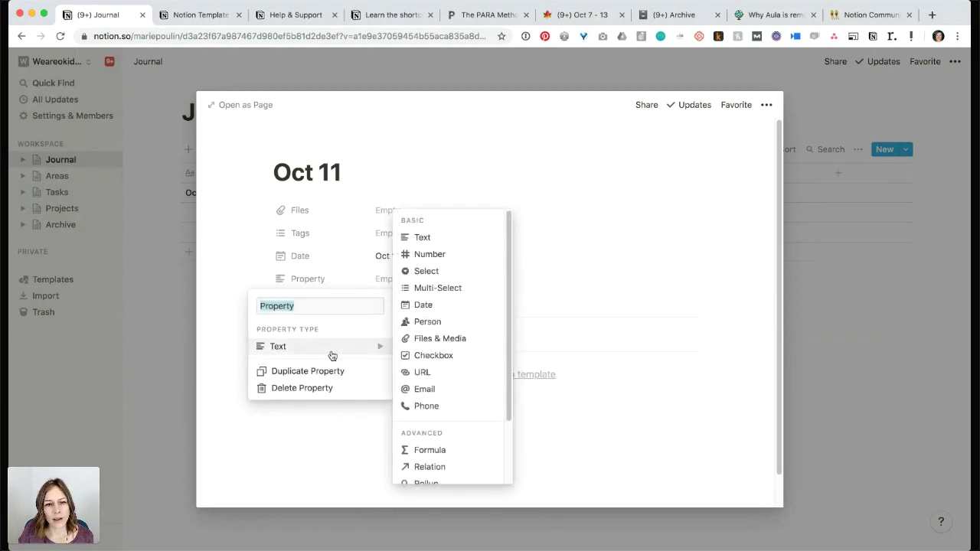
pyautogui.click(419, 290)
pyautogui.click(314, 281)
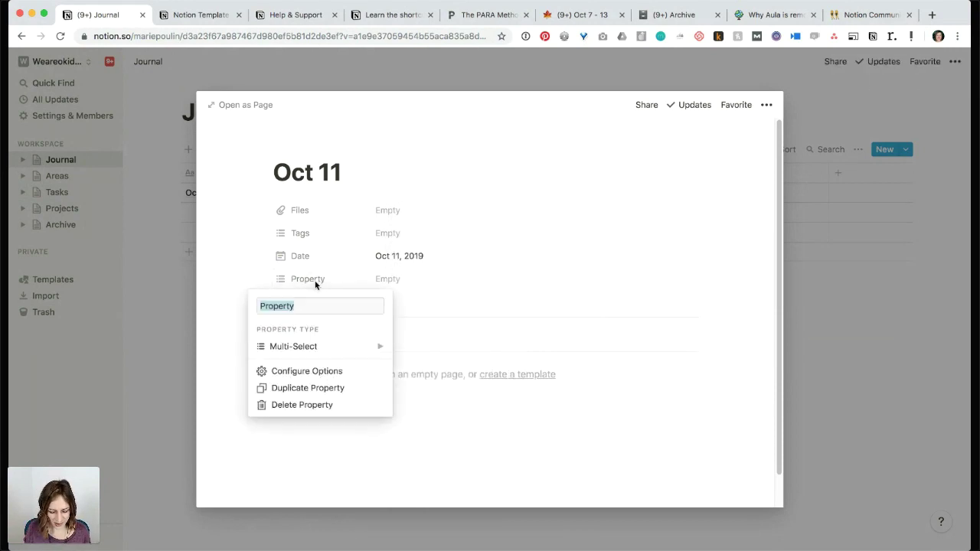
pyautogui.write('Feelings')
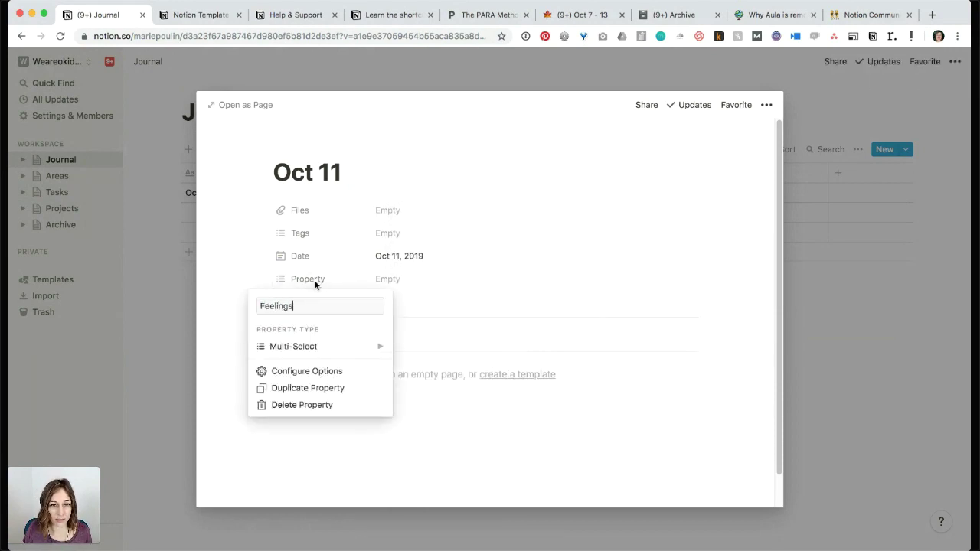
pyautogui.press('Return')
# Create and assign the Feelings options Happy, Anxious, Sad and COnfused on the Oct 11 entry.
pyautogui.click(416, 279)
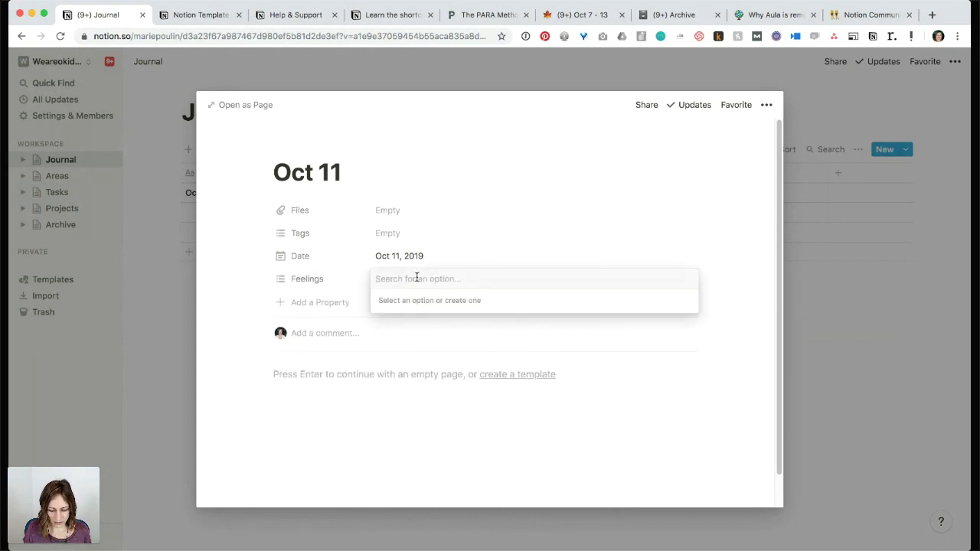
pyautogui.write('Happy')
pyautogui.press('Return')
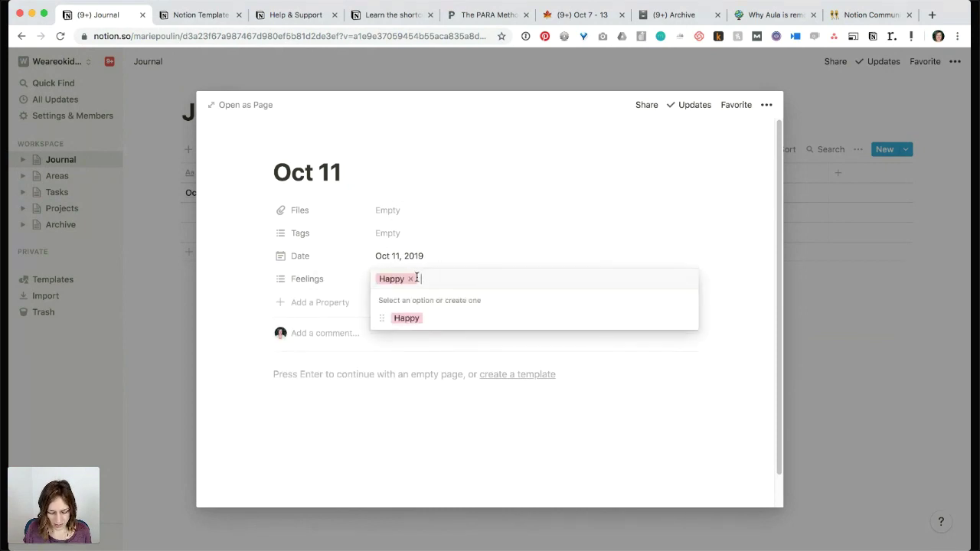
pyautogui.write('Anxious')
pyautogui.press('Return')
pyautogui.write('Sad')
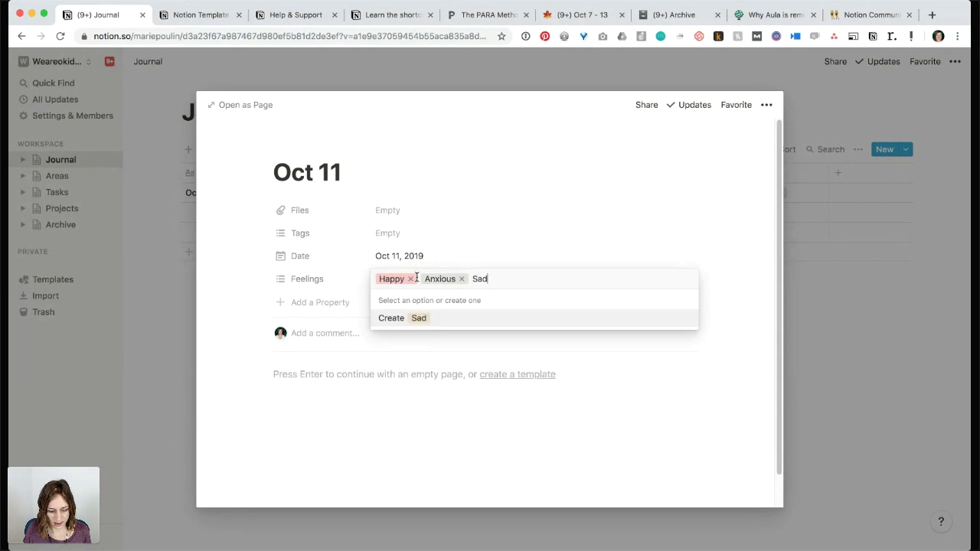
pyautogui.press('Return')
pyautogui.write('COnfused')
pyautogui.press('Return')
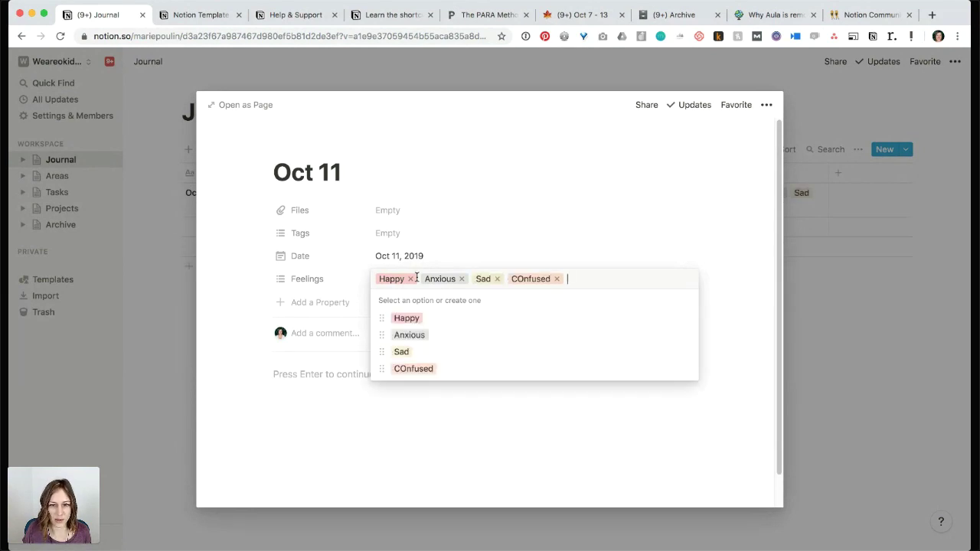
pyautogui.click(264, 299)
# Add a Select property named Effectiveness to the Oct 11 journal entry.
pyautogui.click(306, 301)
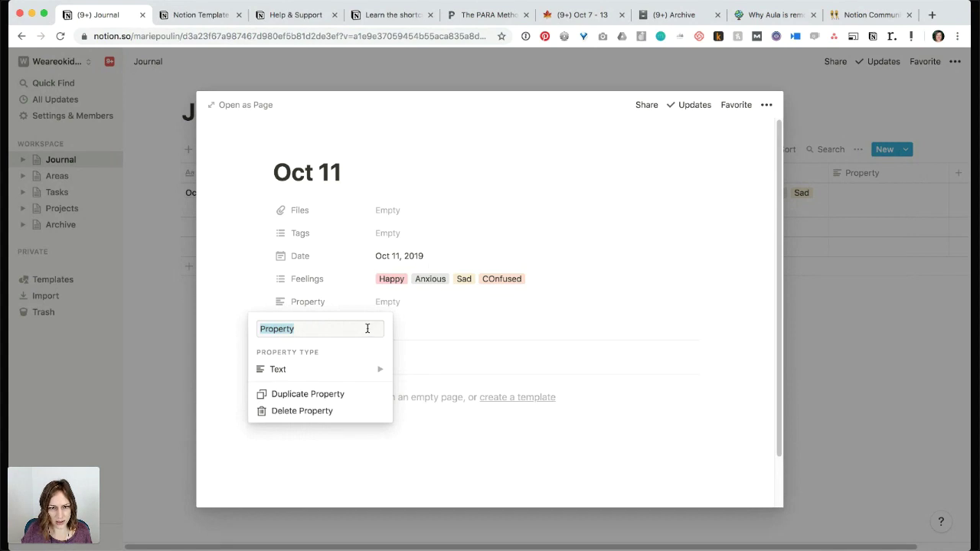
pyautogui.write('Effe')
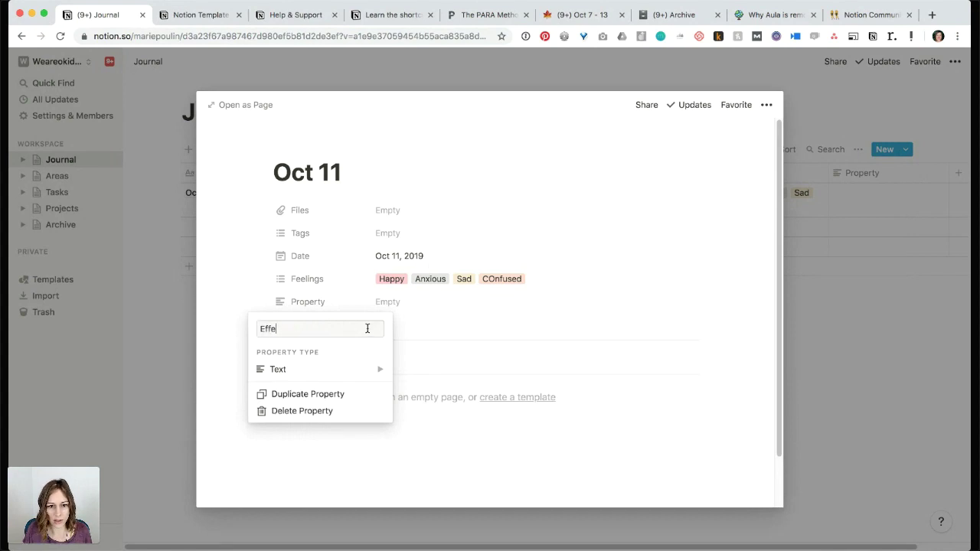
pyautogui.write('ctiveness')
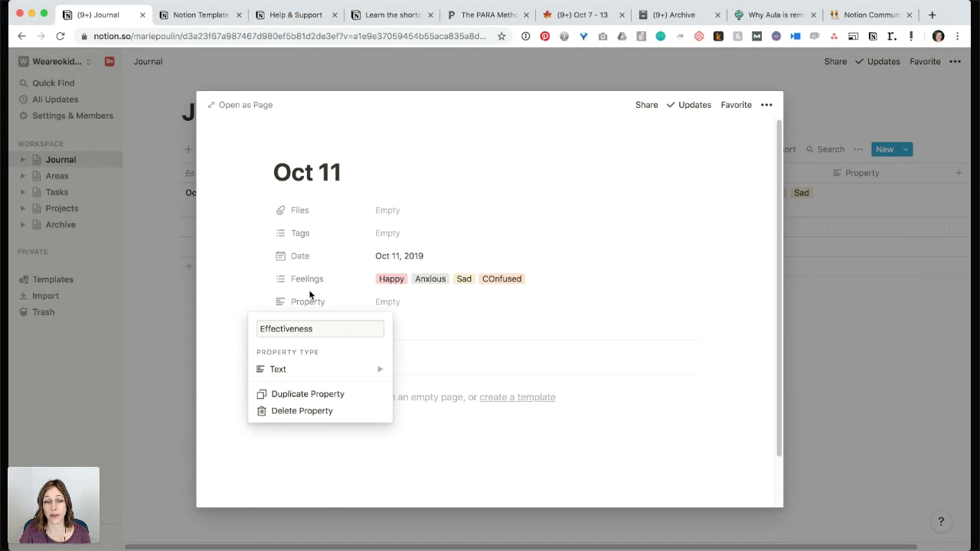
pyautogui.click(340, 372)
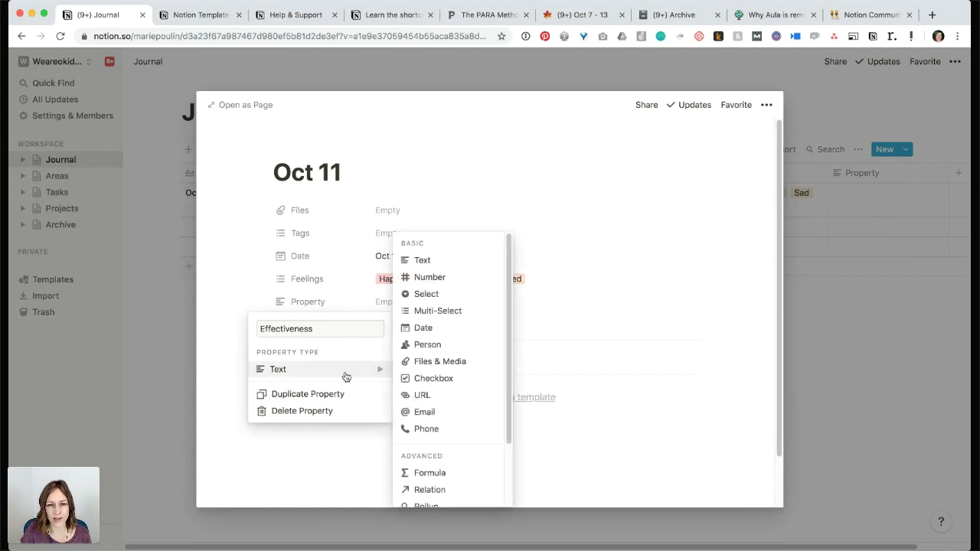
pyautogui.click(449, 297)
# Create the Effectiveness options Super Effective, Not Effective and Somewhat Effective, leaving Somewhat Effective selected for the entry.
pyautogui.click(390, 302)
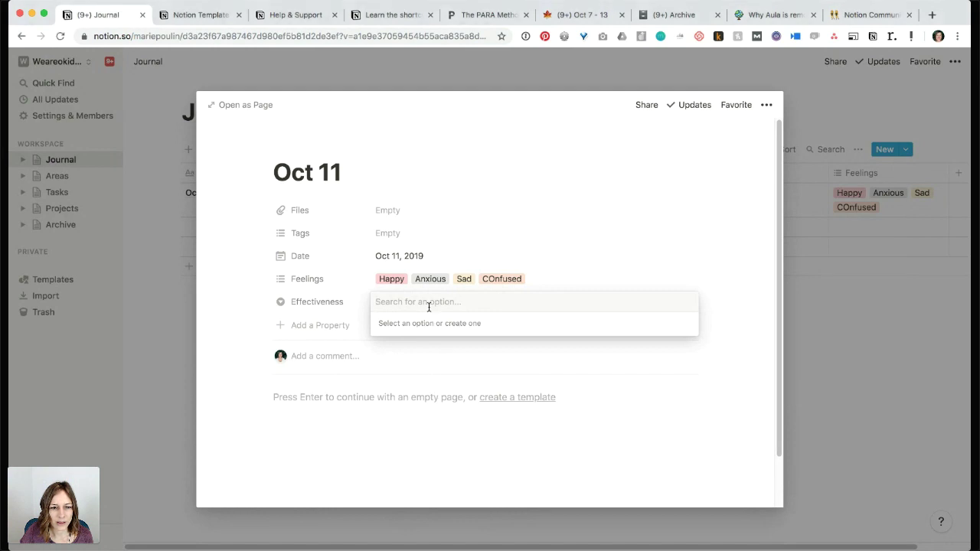
pyautogui.write('Super ')
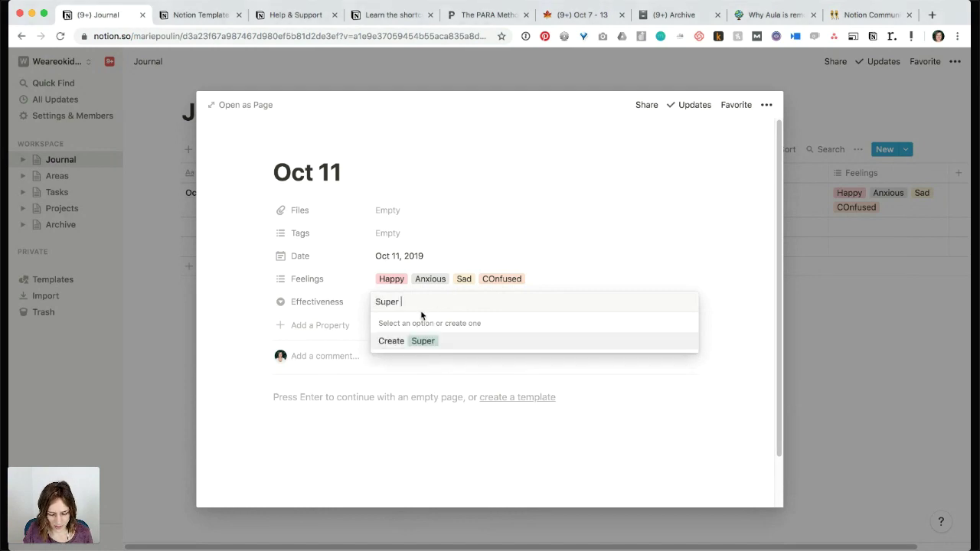
pyautogui.write('Effective')
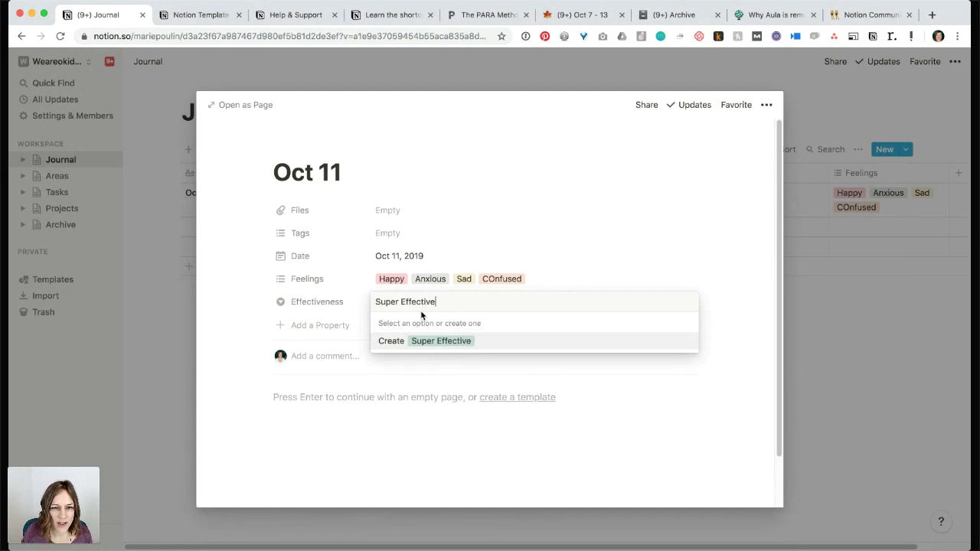
pyautogui.press('Return')
pyautogui.click(489, 302)
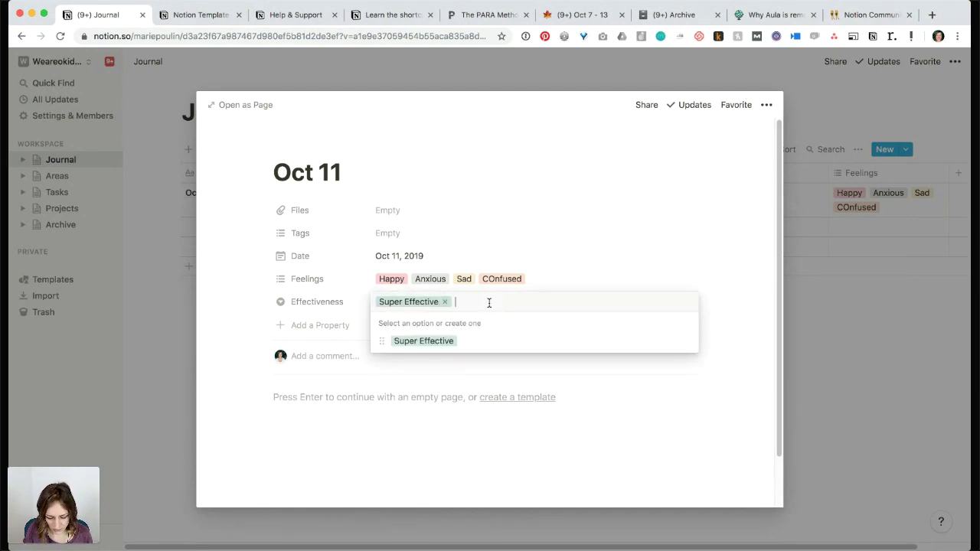
pyautogui.write('Not Effect')
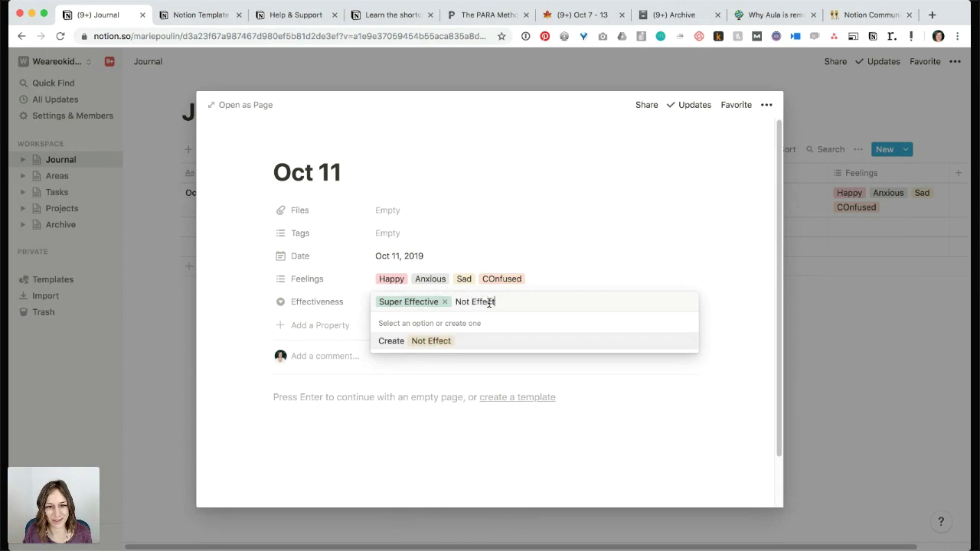
pyautogui.write('ive')
pyautogui.press('Return')
pyautogui.click(492, 304)
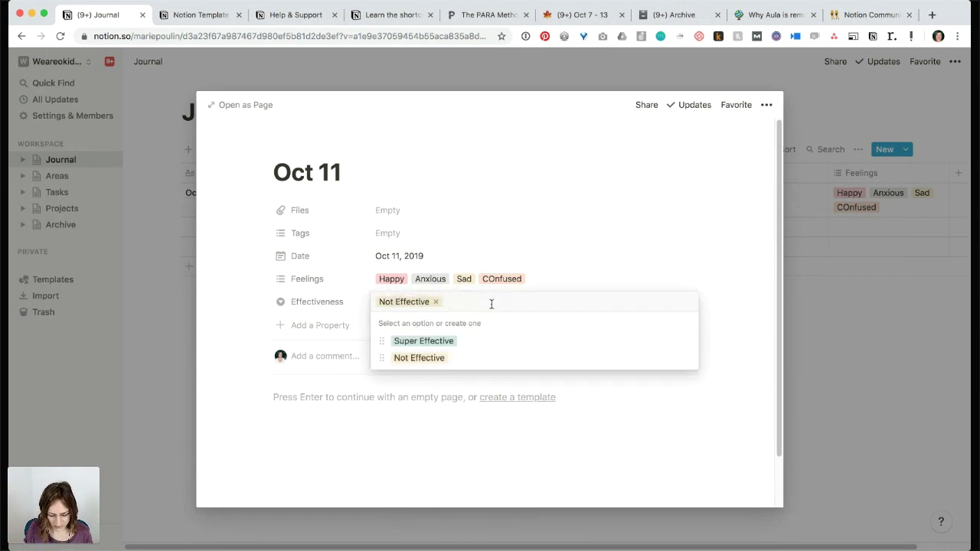
pyautogui.write('Somewhat')
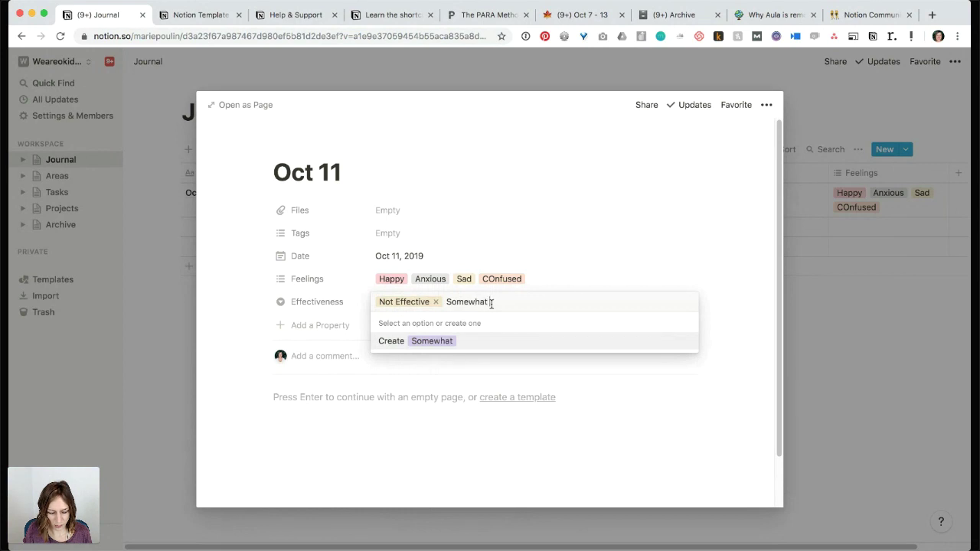
pyautogui.write(' Effective')
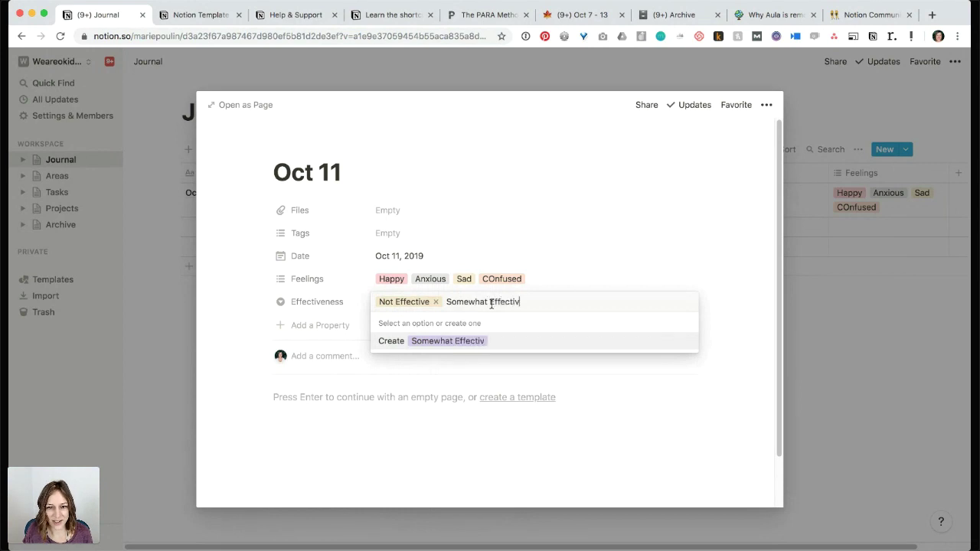
pyautogui.press('Return')
# Add a Checkbox property named Workout to the Oct 11 journal entry.
pyautogui.click(308, 329)
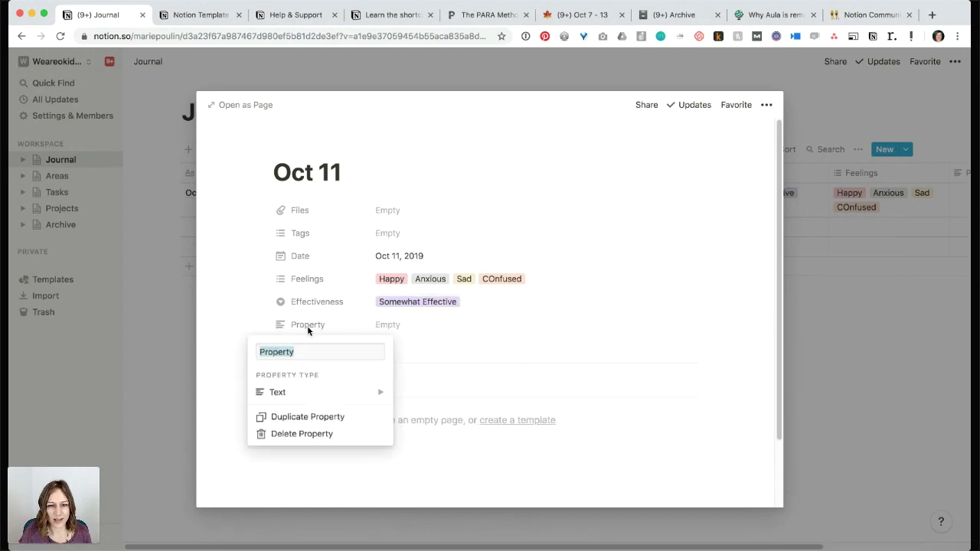
pyautogui.moveTo(367, 395)
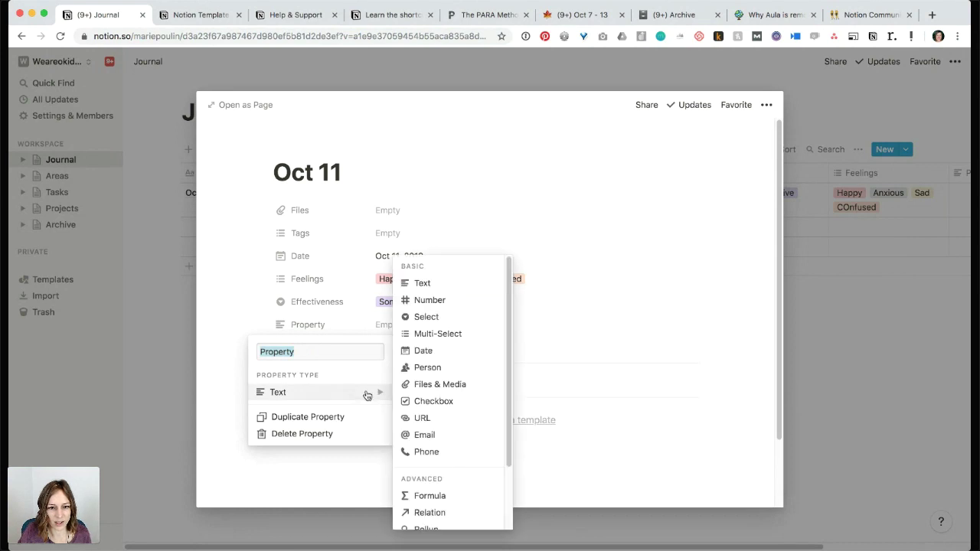
pyautogui.click(404, 404)
pyautogui.click(310, 324)
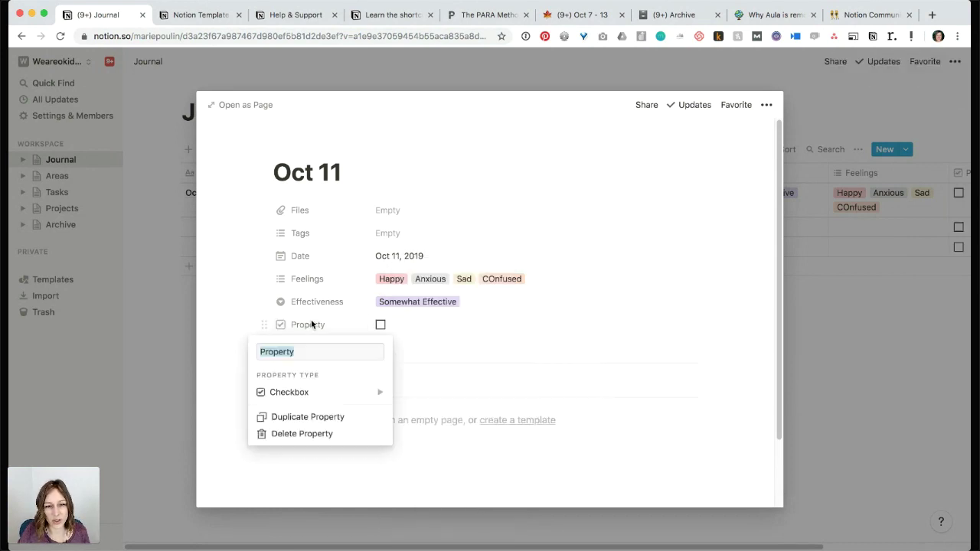
pyautogui.write('Workout')
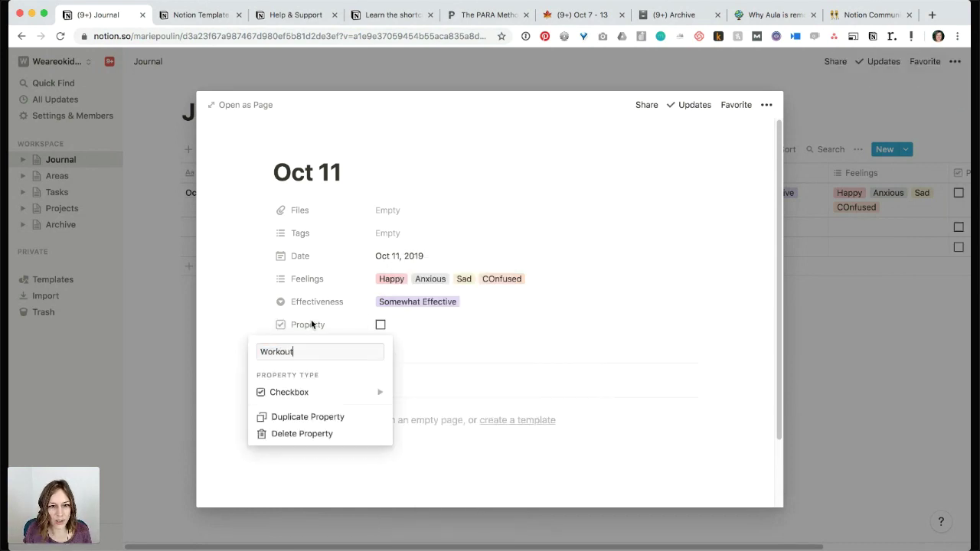
pyautogui.press('Return')
# Add a Checkbox property named Vitamins to the Oct 11 journal entry.
pyautogui.click(301, 345)
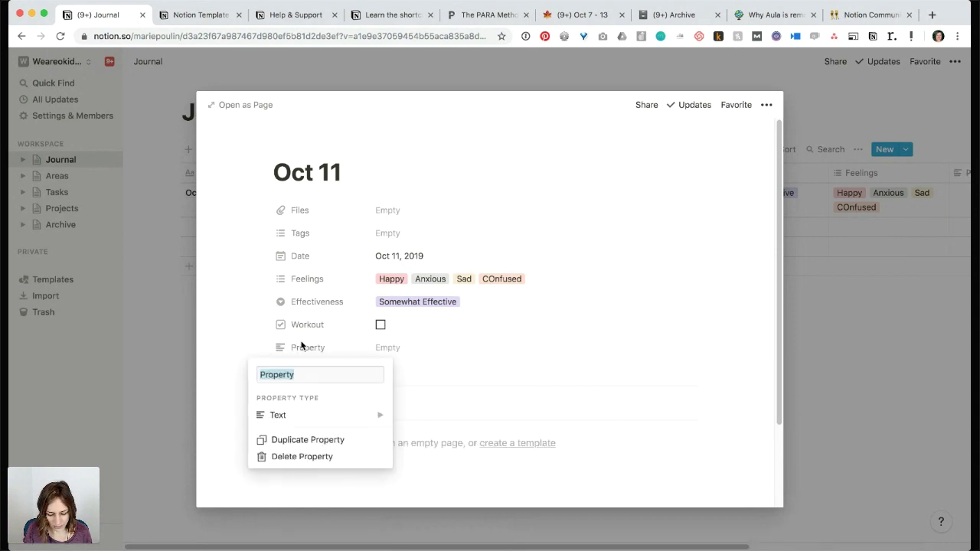
pyautogui.write('Vitamins')
pyautogui.moveTo(302, 414)
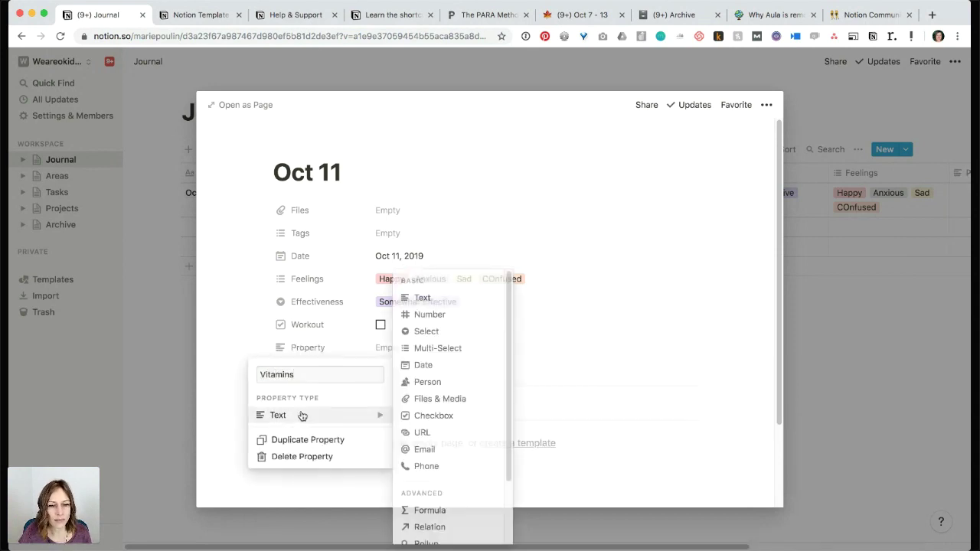
pyautogui.click(441, 417)
pyautogui.click(314, 349)
pyautogui.click(262, 375)
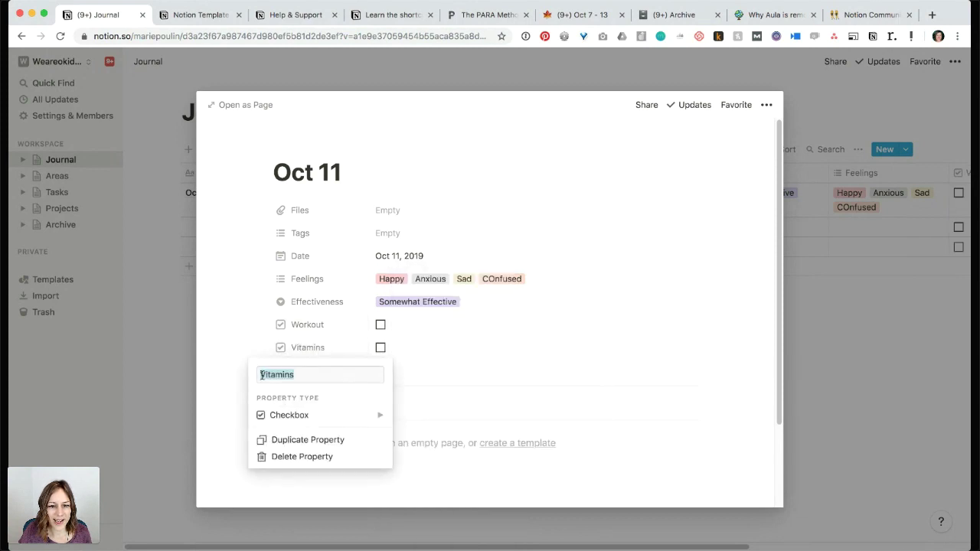
pyautogui.click(497, 358)
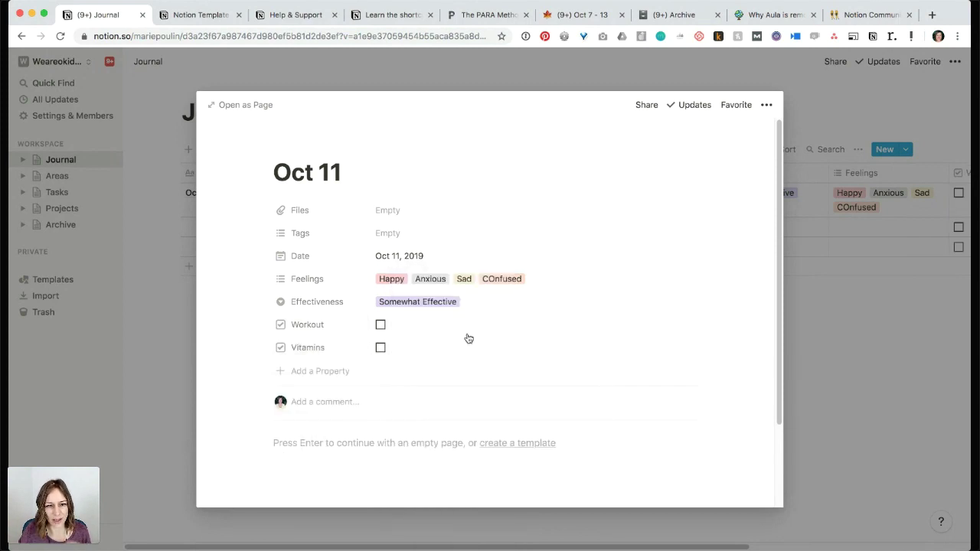
# Delete the Files property from the Oct 11 journal entry.
pyautogui.click(262, 209)
pyautogui.moveTo(287, 280)
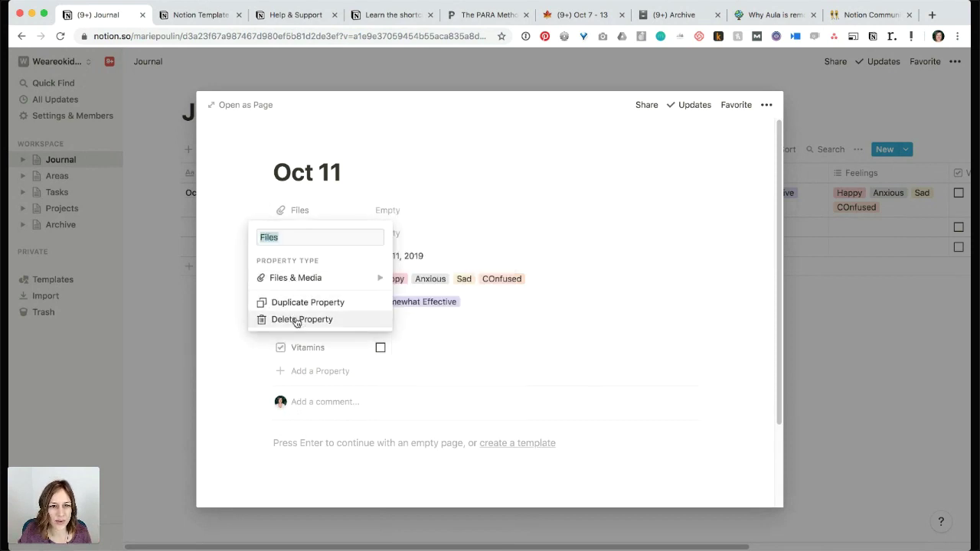
pyautogui.click(299, 320)
pyautogui.click(538, 310)
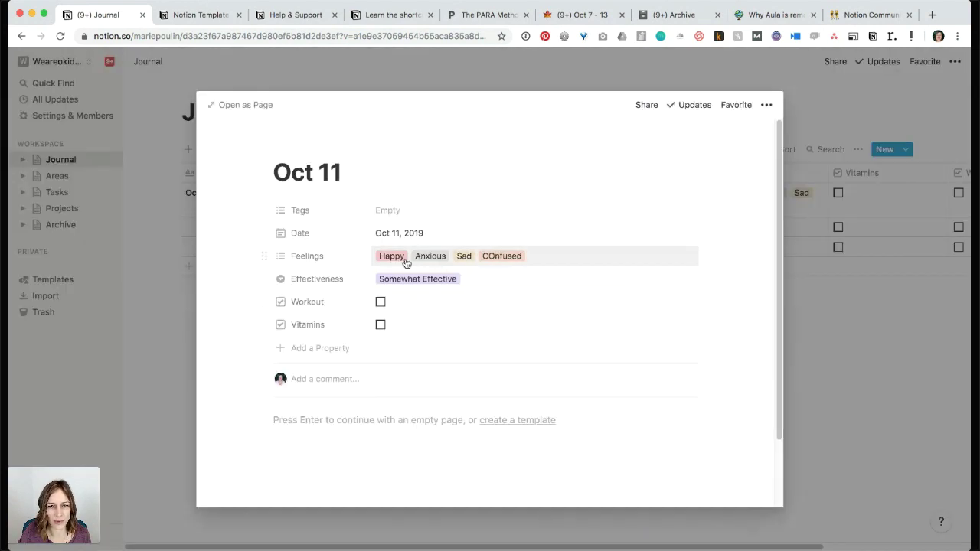
# Create the tags "errands" and "haircut" and assign both to the Oct 11 entry.
pyautogui.click(379, 212)
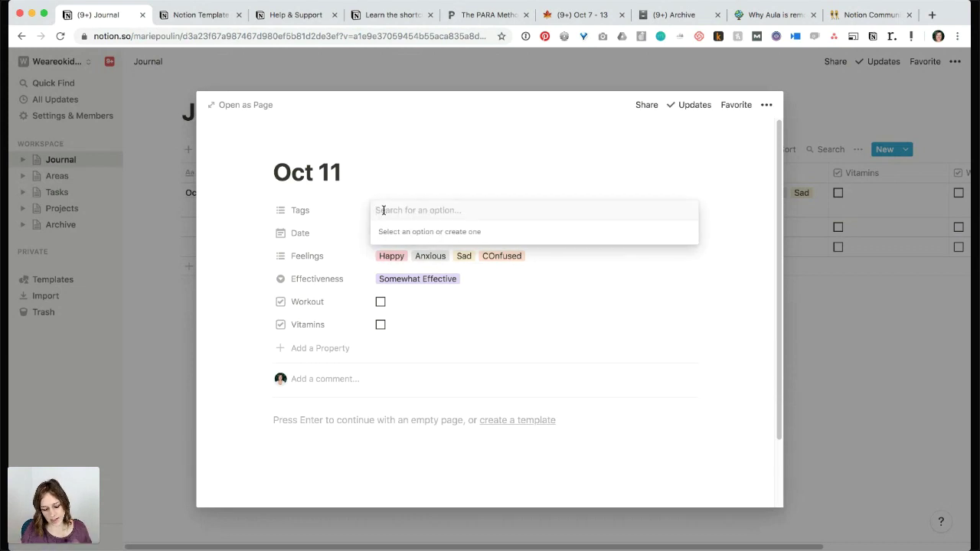
pyautogui.write('errands')
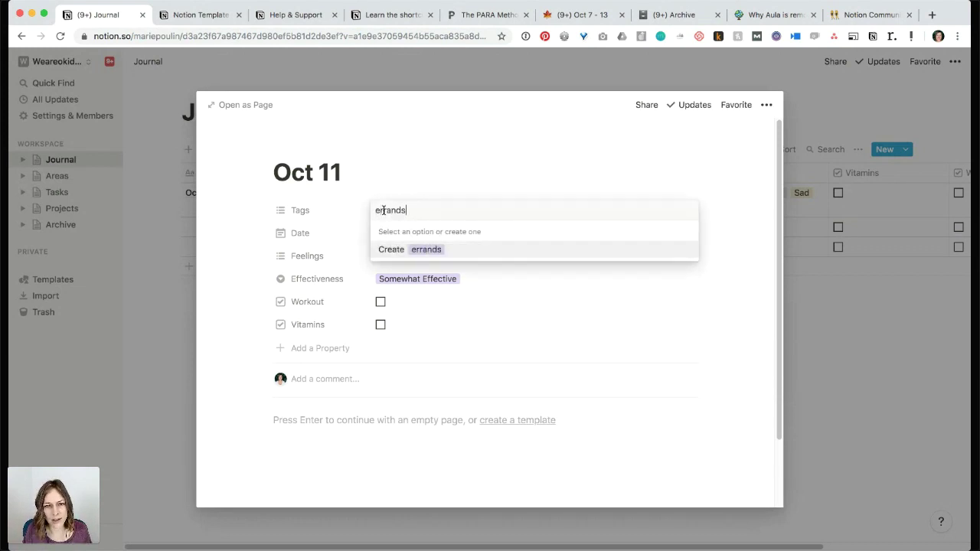
pyautogui.press('Return')
pyautogui.write('haircut')
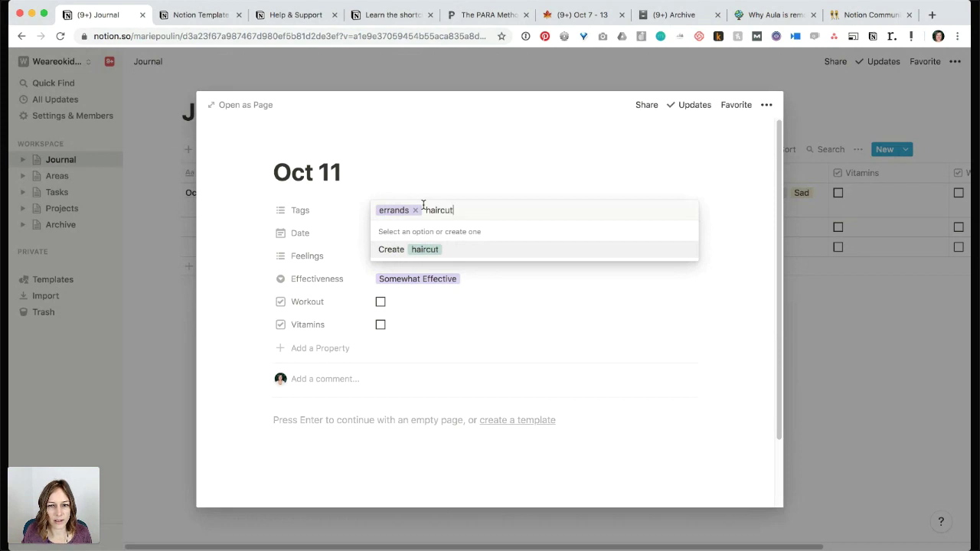
pyautogui.press('Return')
pyautogui.click(213, 306)
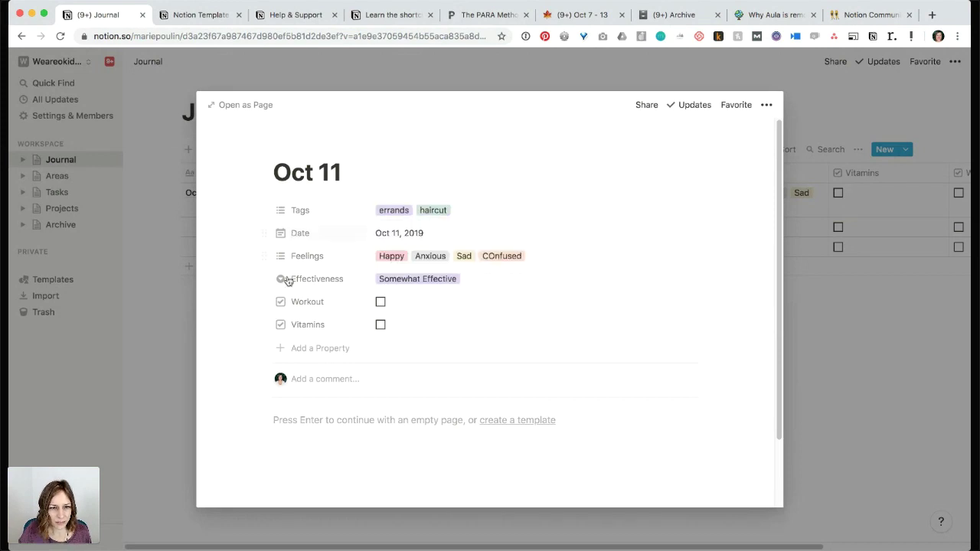
# Add a property named Tasks to the entry as a Relation to the Tasks database.
pyautogui.click(291, 348)
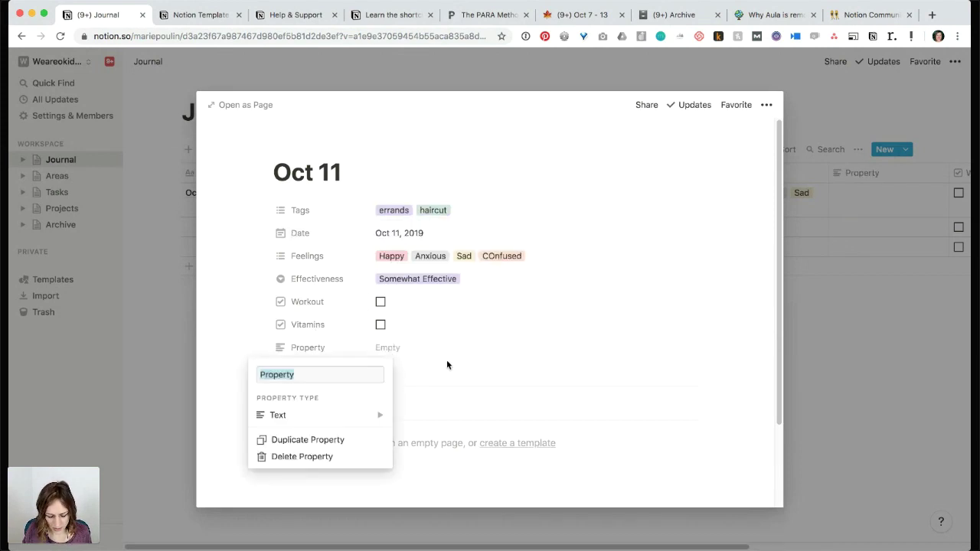
pyautogui.write('Tasks')
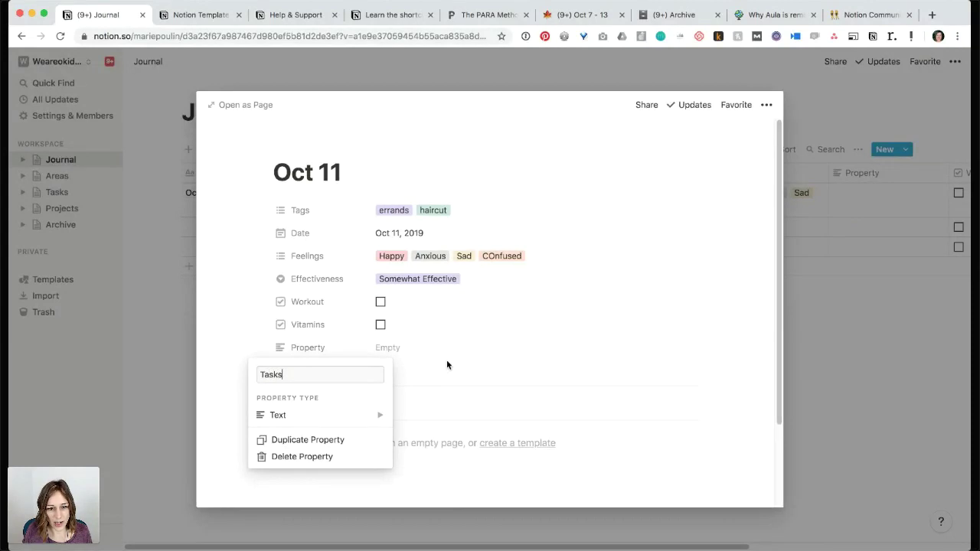
pyautogui.moveTo(375, 415)
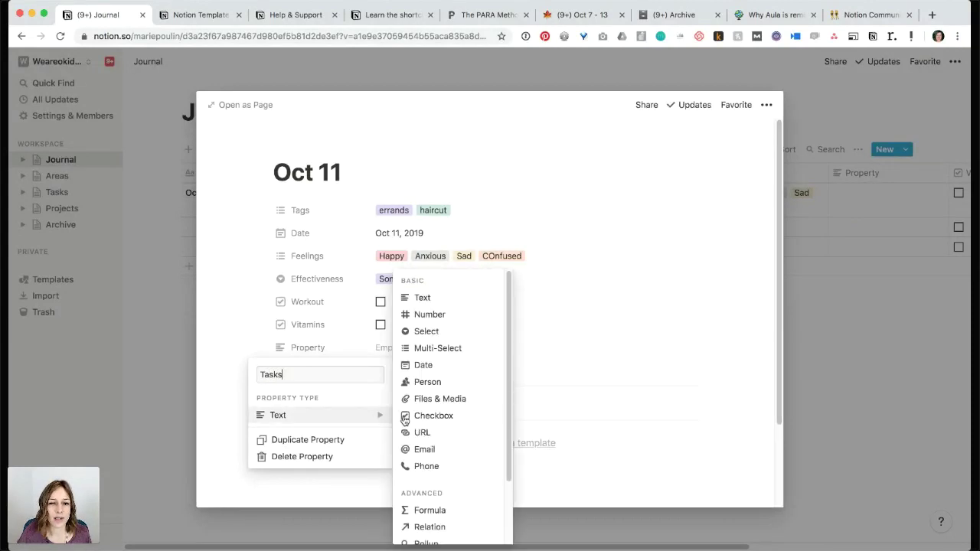
pyautogui.scroll(-2, 430, 440)
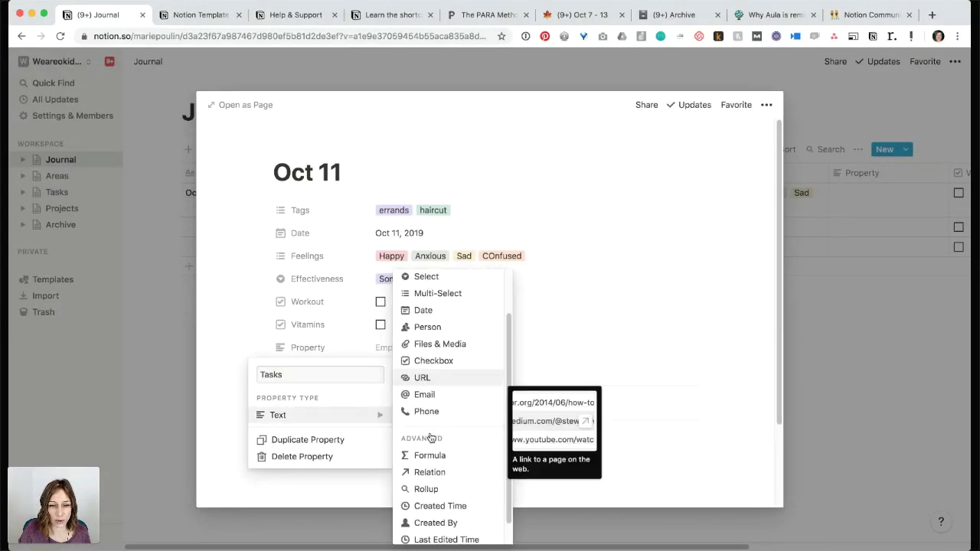
pyautogui.click(449, 470)
pyautogui.click(491, 304)
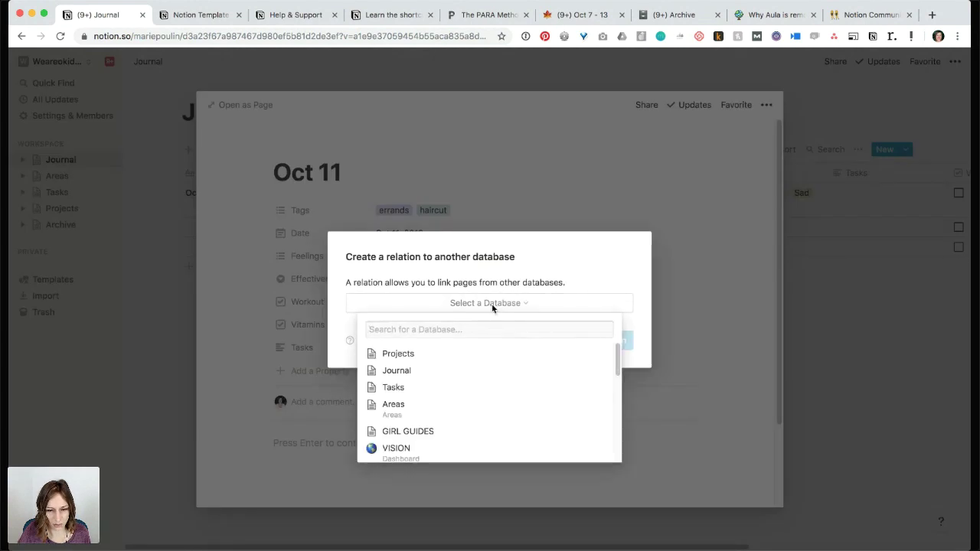
pyautogui.write('task')
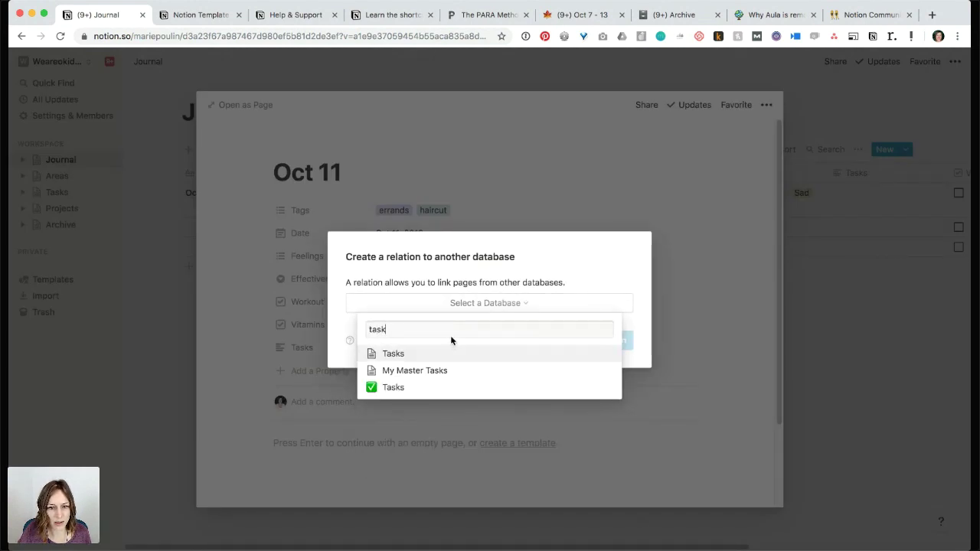
pyautogui.click(430, 354)
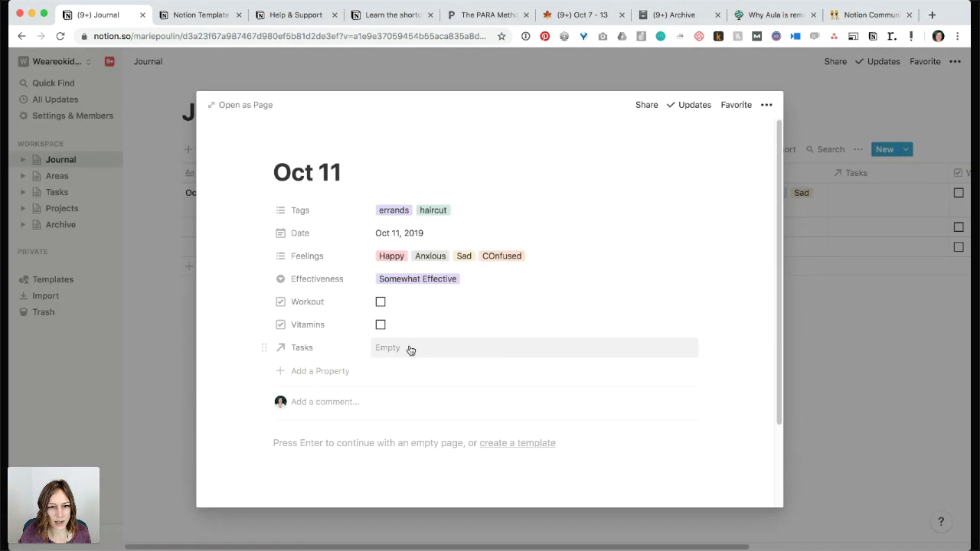
# Link the "Research effective routines" task to the Oct 11 entry through its Tasks relation.
pyautogui.click(407, 347)
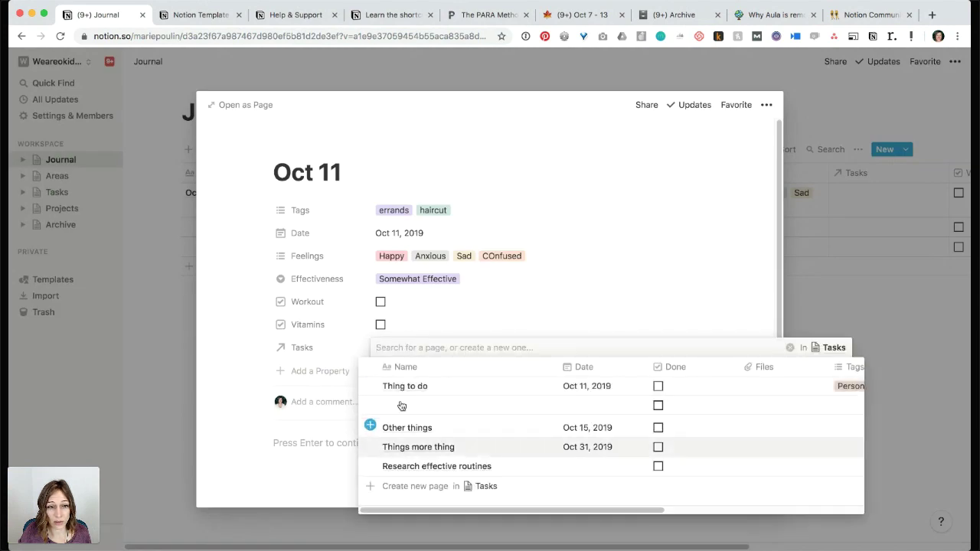
pyautogui.click(371, 467)
pyautogui.click(299, 357)
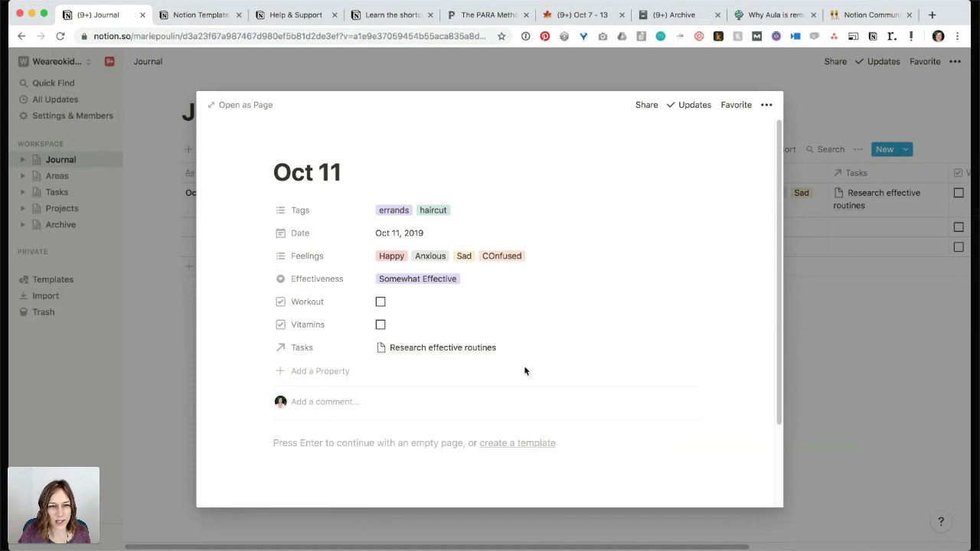
# Add a property named Projects to the entry as a Relation to the Projects database.
pyautogui.click(328, 374)
pyautogui.write('Projects')
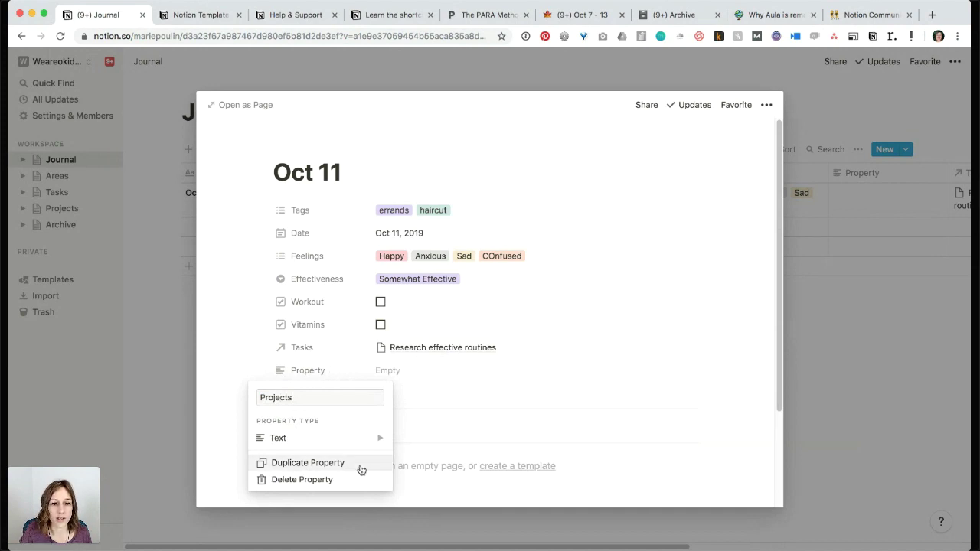
pyautogui.moveTo(354, 438)
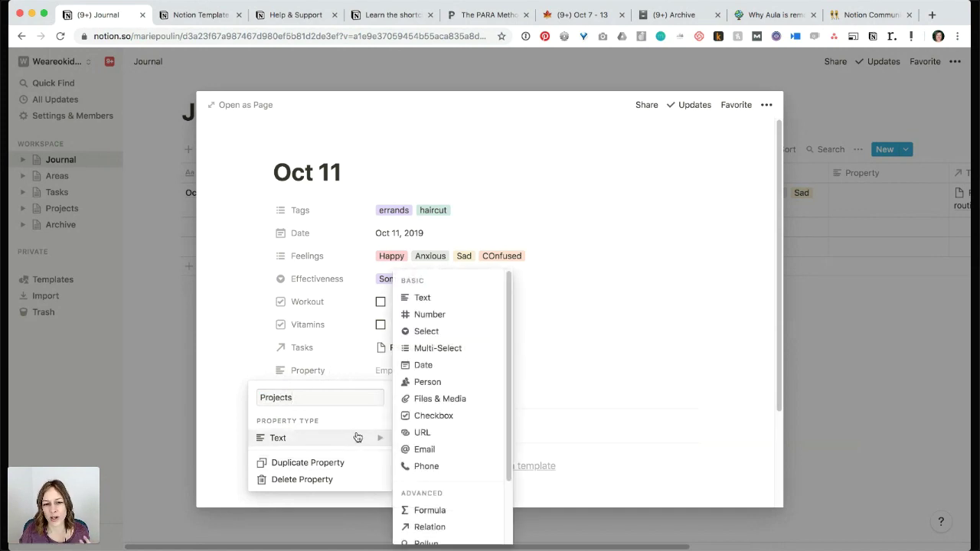
pyautogui.click(430, 528)
pyautogui.click(463, 307)
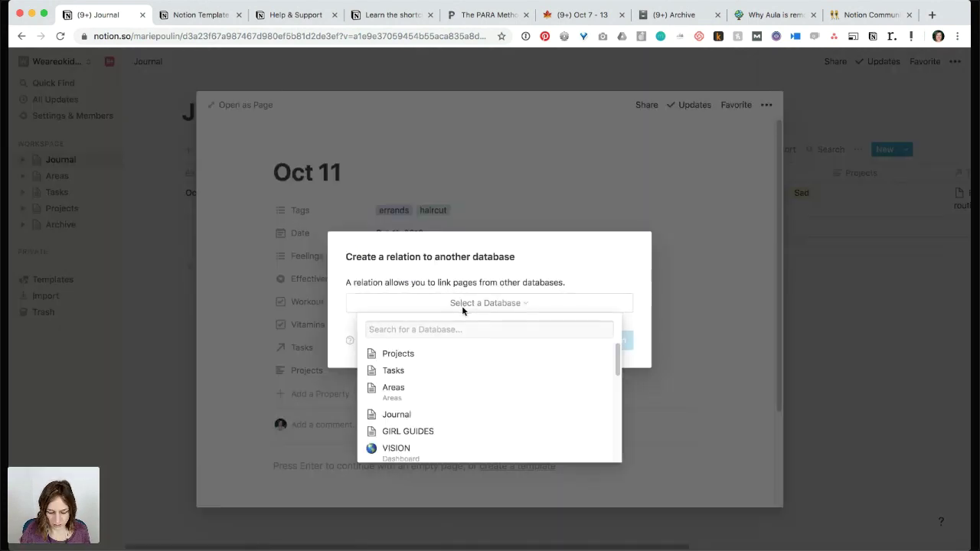
pyautogui.write('pro')
pyautogui.click(445, 357)
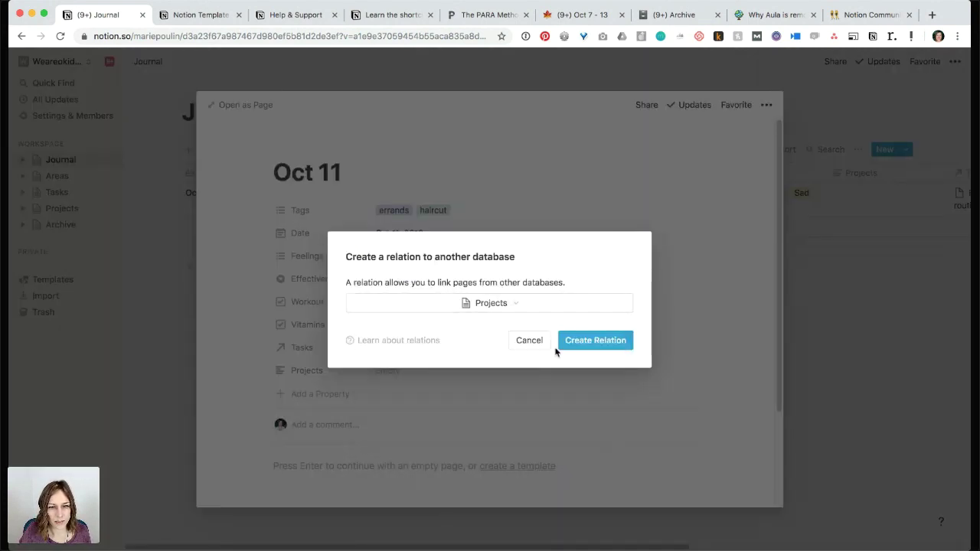
pyautogui.click(566, 341)
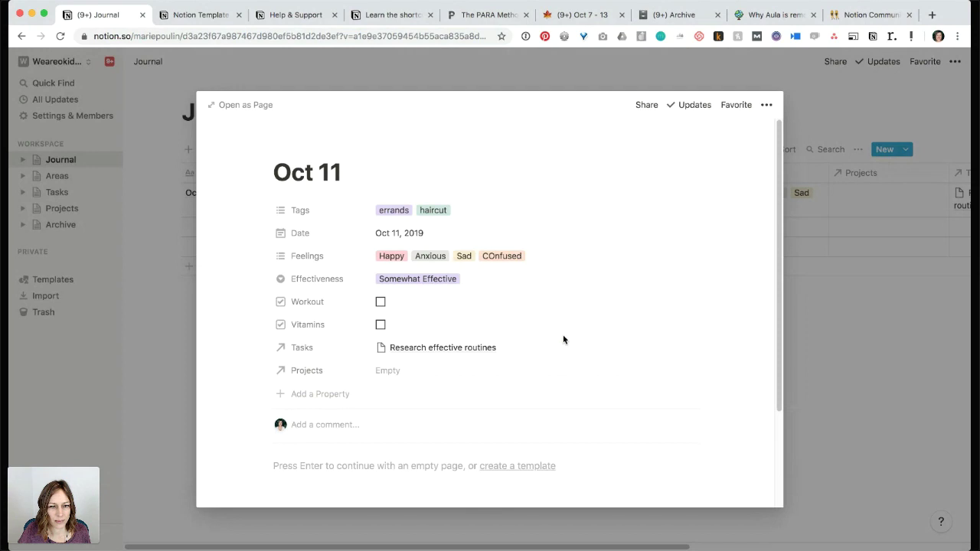
# Give the Oct 11 entry the yellow notebook emoji as its icon and return to the Journal table.
pyautogui.click(297, 147)
pyautogui.click(297, 204)
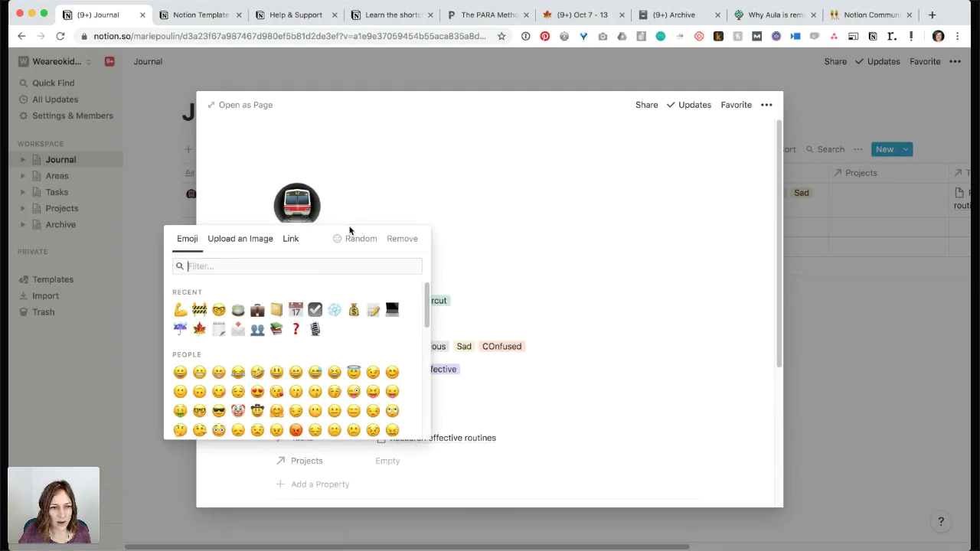
pyautogui.click(276, 309)
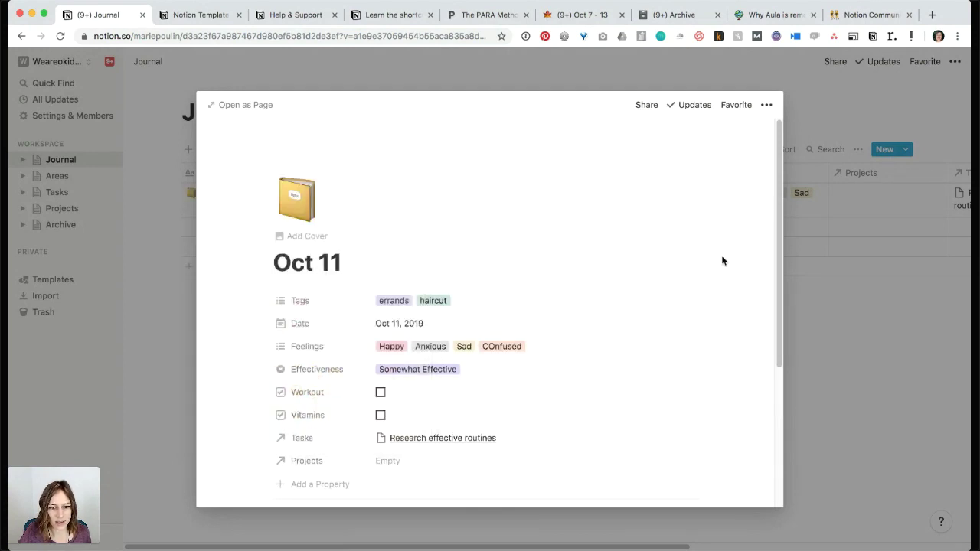
pyautogui.scroll(-2, 731, 283)
pyautogui.scroll(2, 731, 284)
pyautogui.click(822, 330)
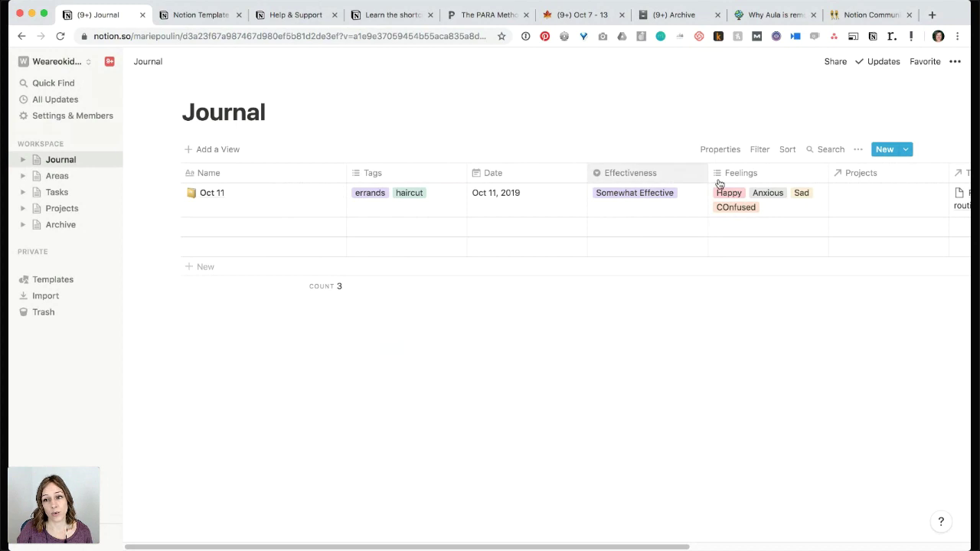
# Create a new template for the Journal database and title it "Journal Template".
pyautogui.click(907, 149)
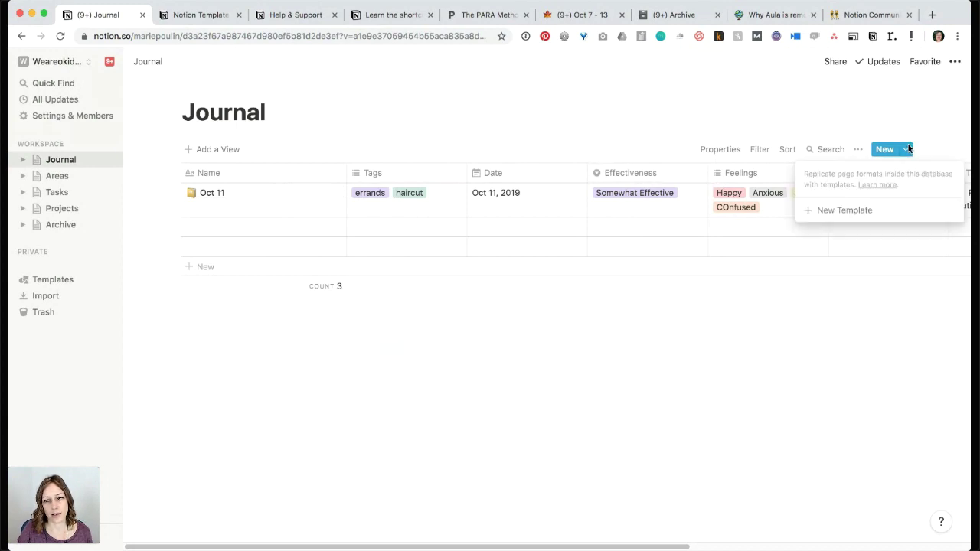
pyautogui.click(846, 211)
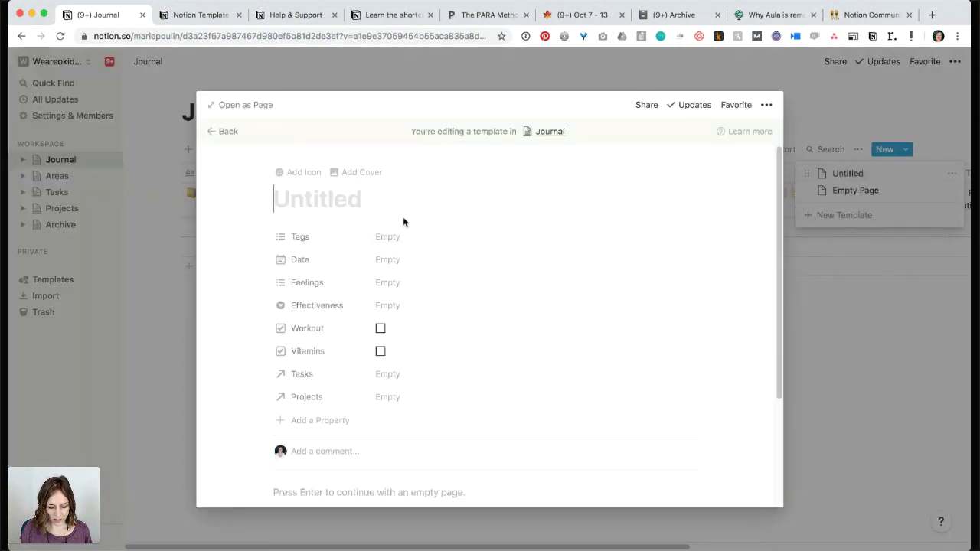
pyautogui.write('Journal Template')
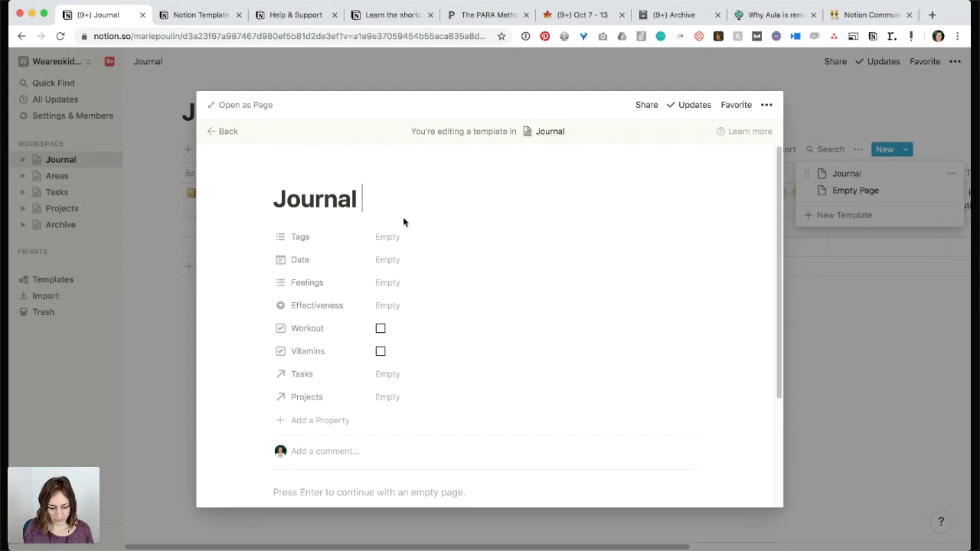
# Insert an empty image block into the body of the Journal Template.
pyautogui.scroll(-3, 402, 217)
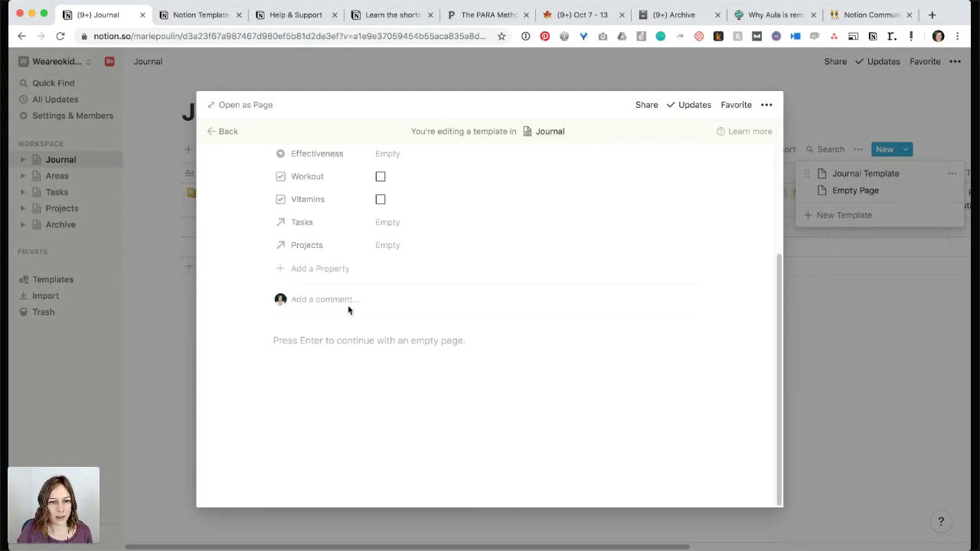
pyautogui.click(329, 338)
pyautogui.write('/img')
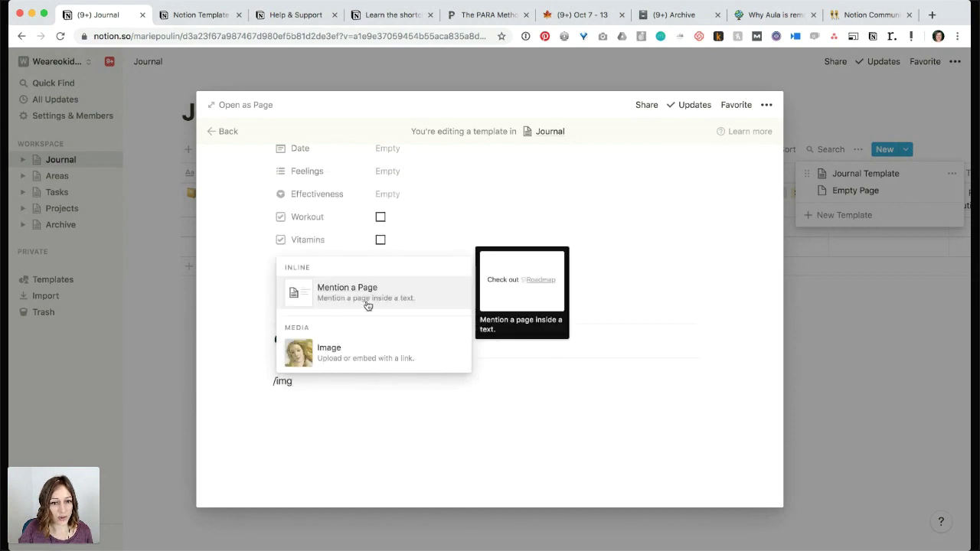
pyautogui.click(378, 352)
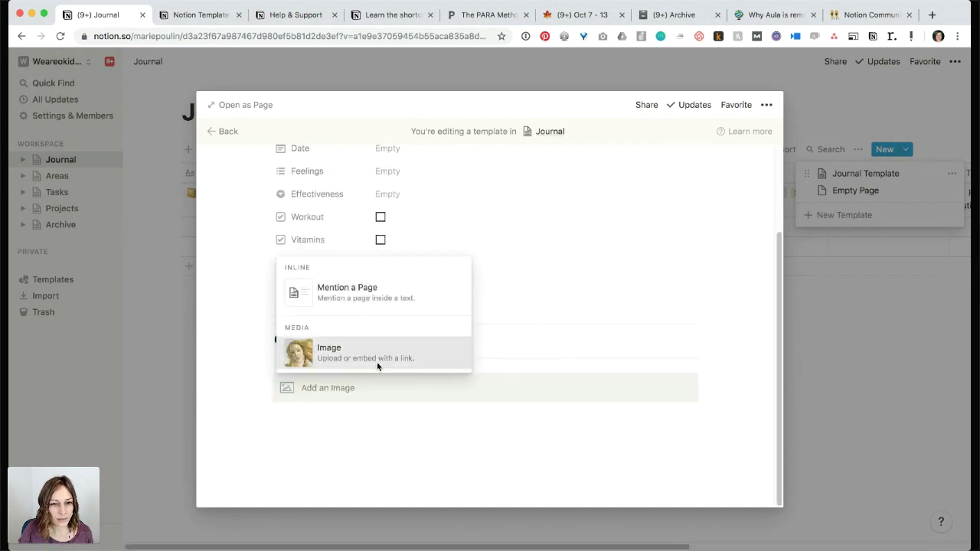
# Add the text "Gratitude" below the image block and format it as a second-level heading.
pyautogui.click(286, 429)
pyautogui.click(288, 427)
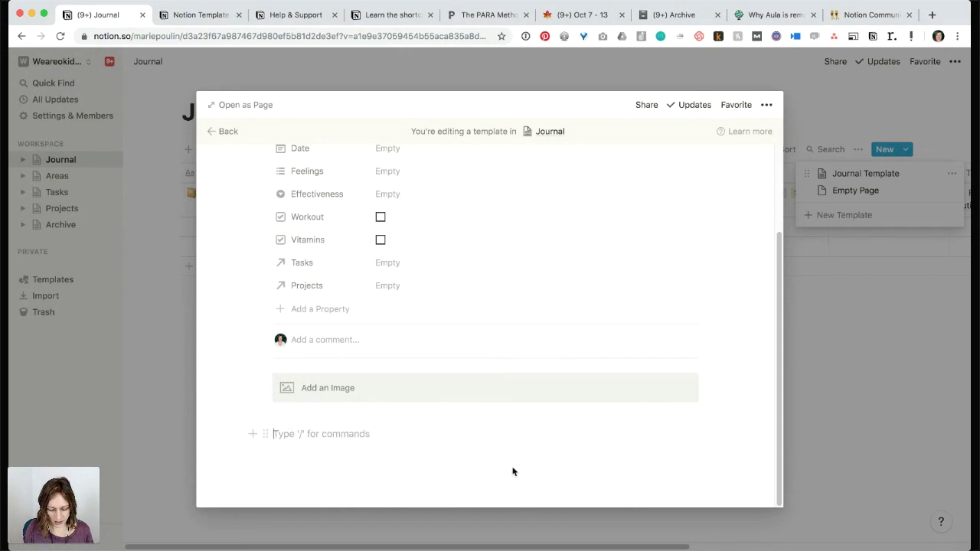
pyautogui.write('Gratitude')
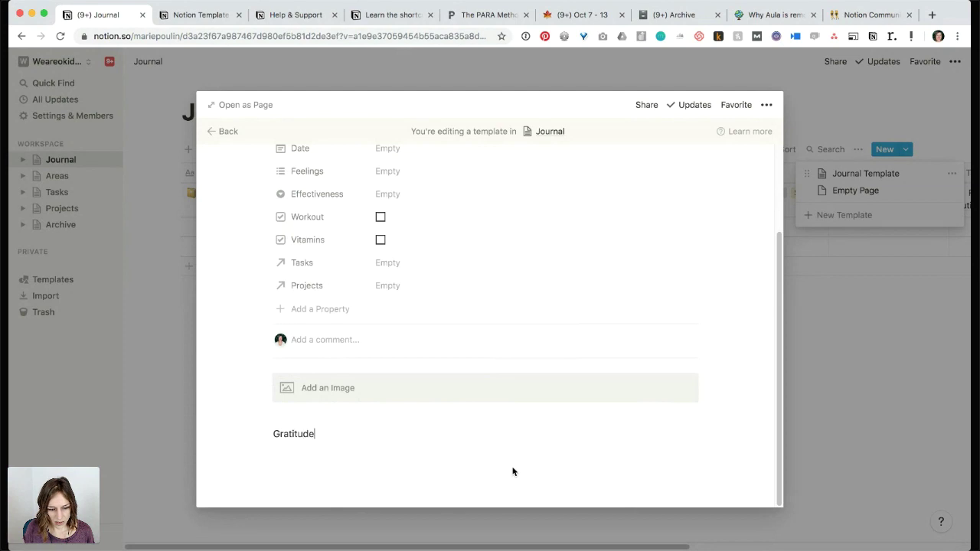
pyautogui.press('super+alt+2')
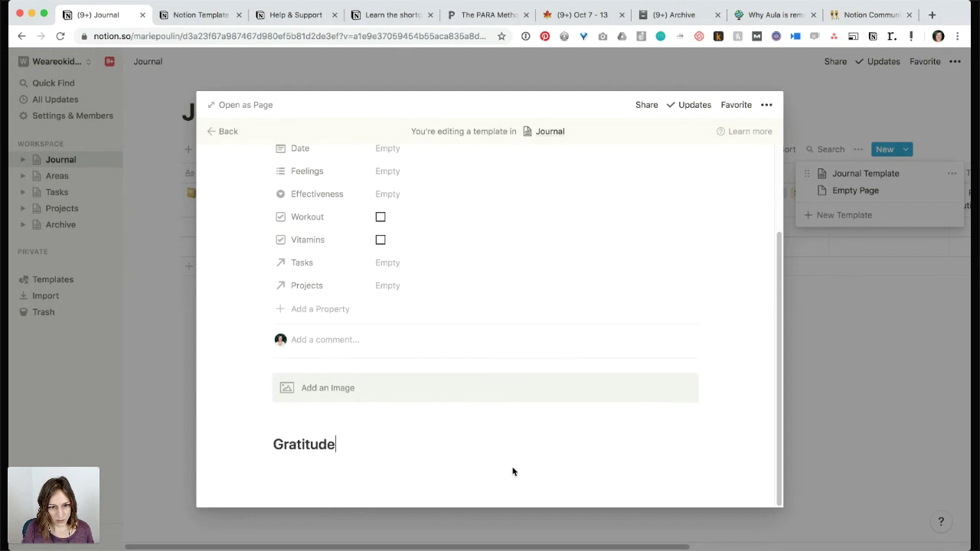
# Add a second-level heading "Recap" below Gratitude, followed by the prompt "What happened today that was awesome?".
pyautogui.press('Return')
pyautogui.write('Recap')
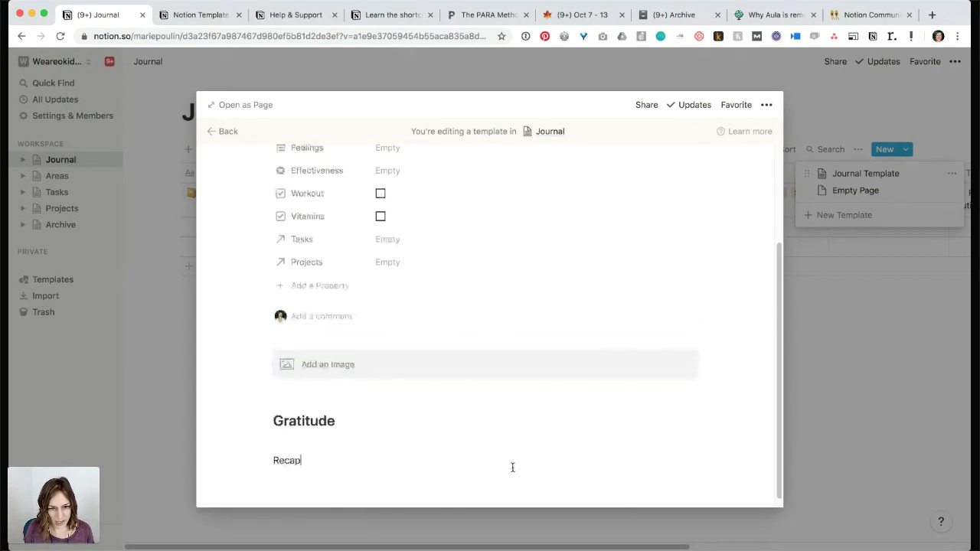
pyautogui.press('super+alt+2')
pyautogui.press('Return')
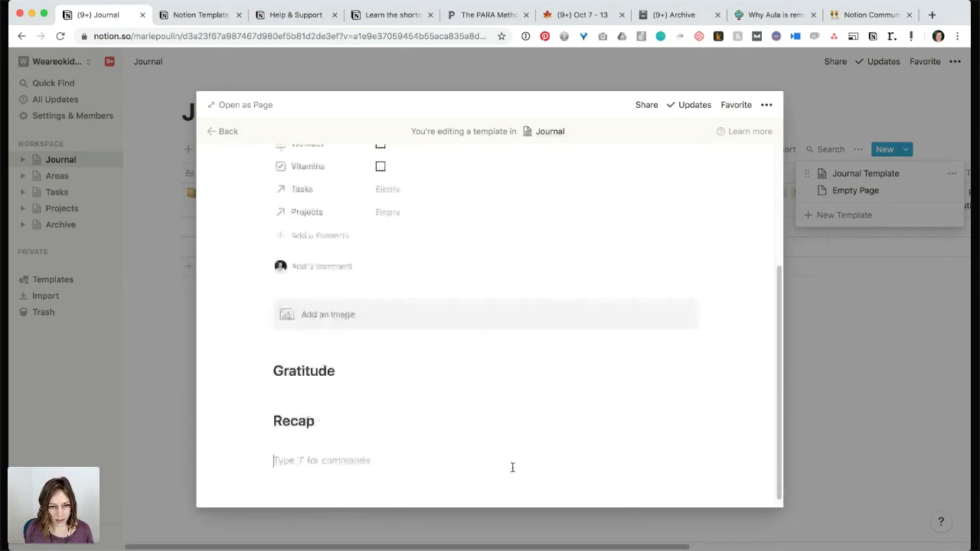
pyautogui.write('What happ')
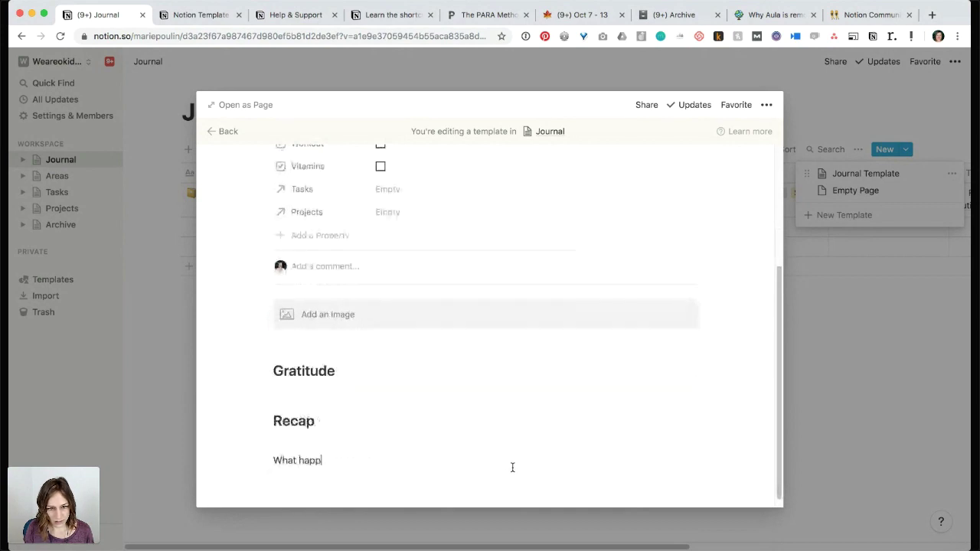
pyautogui.write('ened today that was')
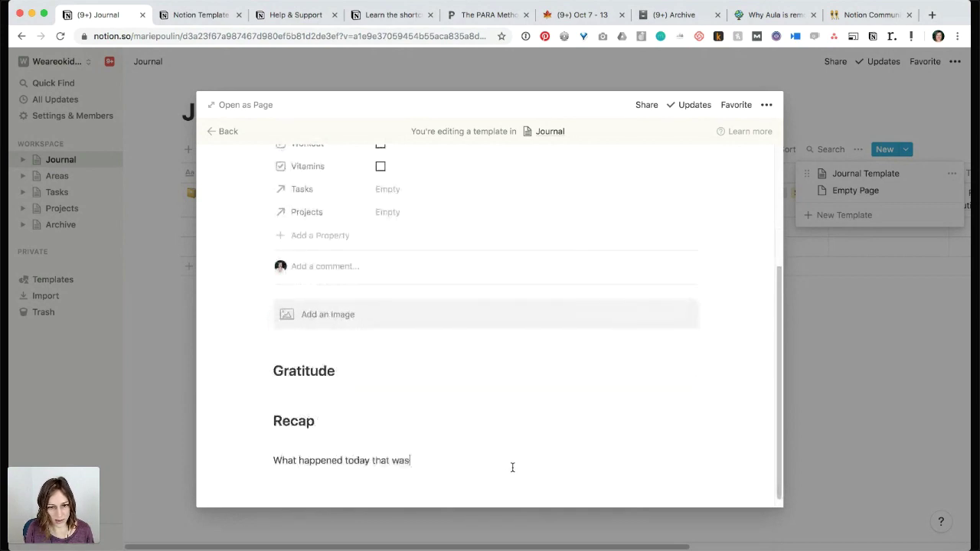
pyautogui.write(' awesome?')
pyautogui.press('Return')
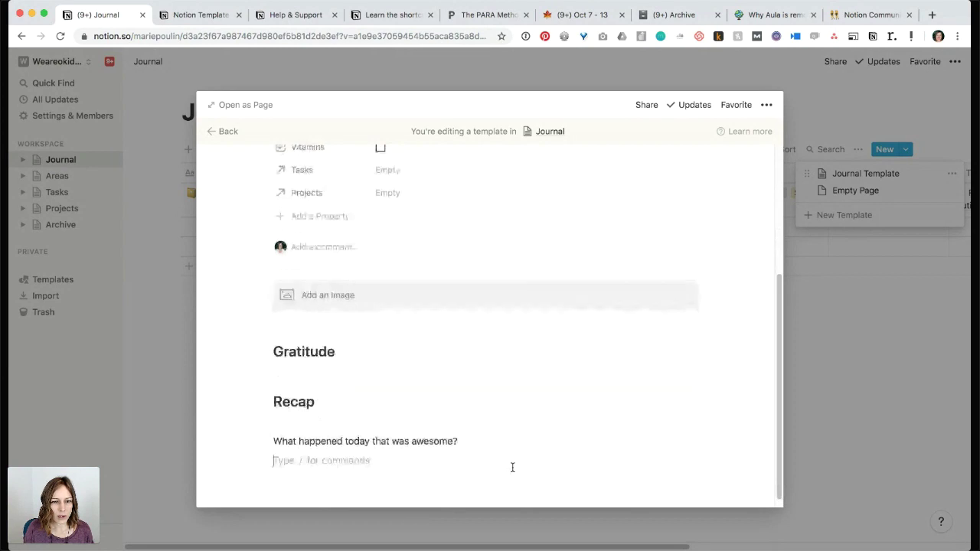
# Insert a morning routine title line above Gratitude, with the to-do items "drink water" and "5 min meditation" below it.
pyautogui.click(306, 325)
pyautogui.press('Return')
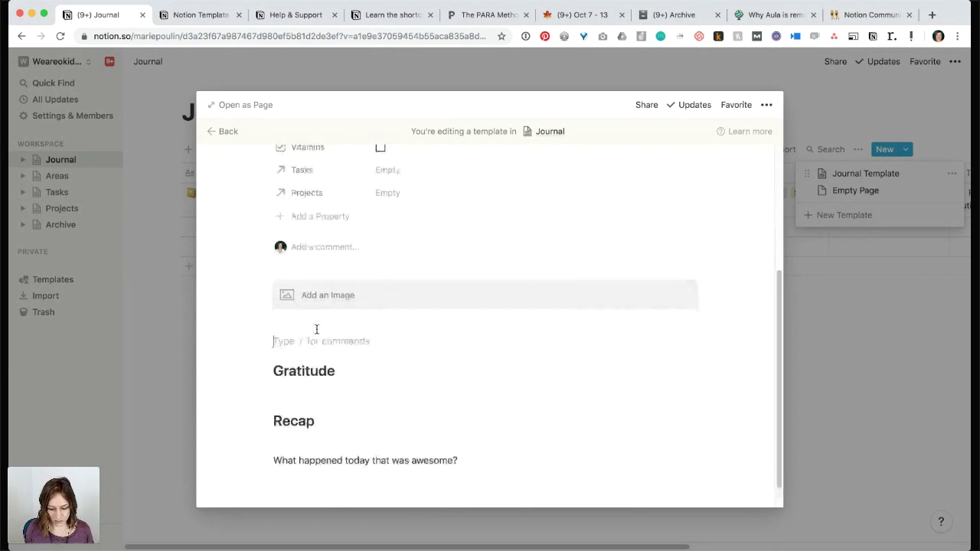
pyautogui.write('Morning Ro')
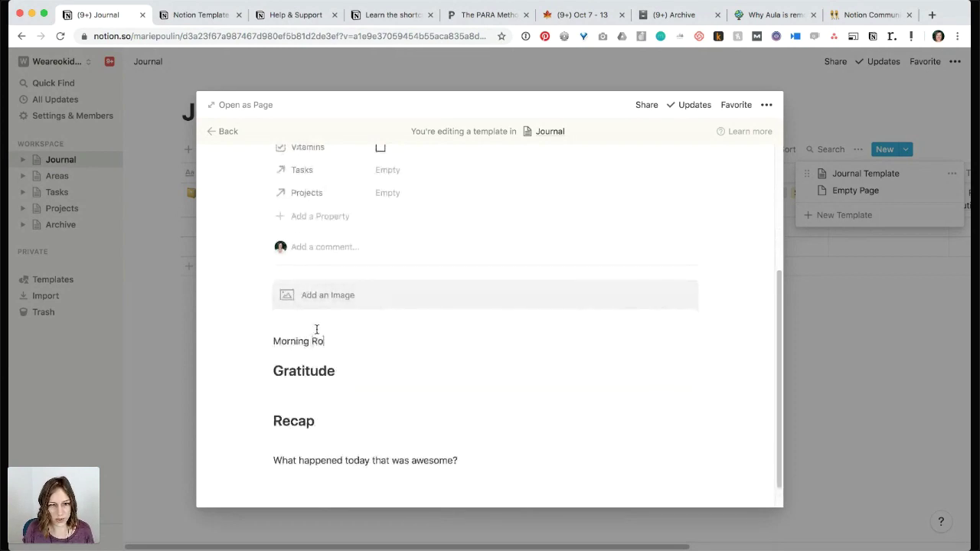
pyautogui.write('utien')
pyautogui.press('Return')
pyautogui.write('[]')
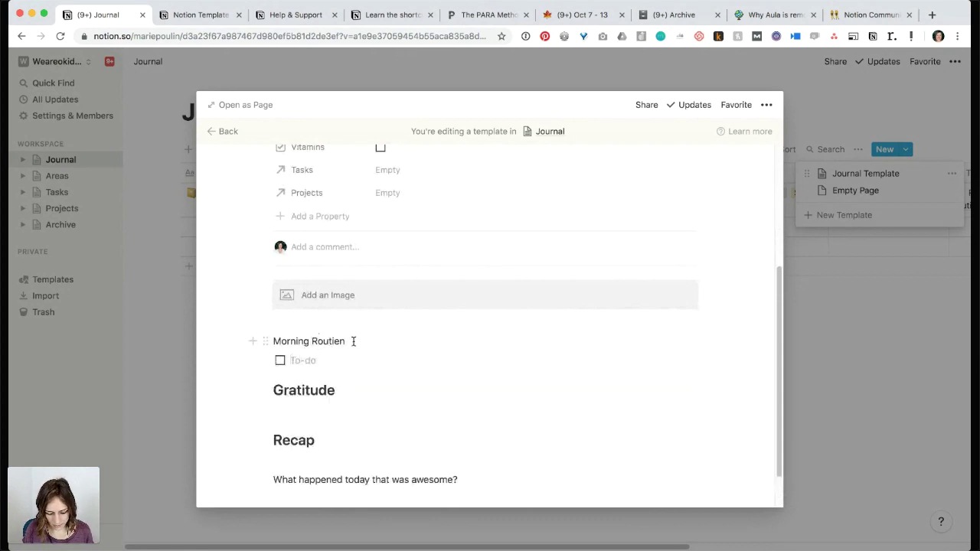
pyautogui.write('drink water')
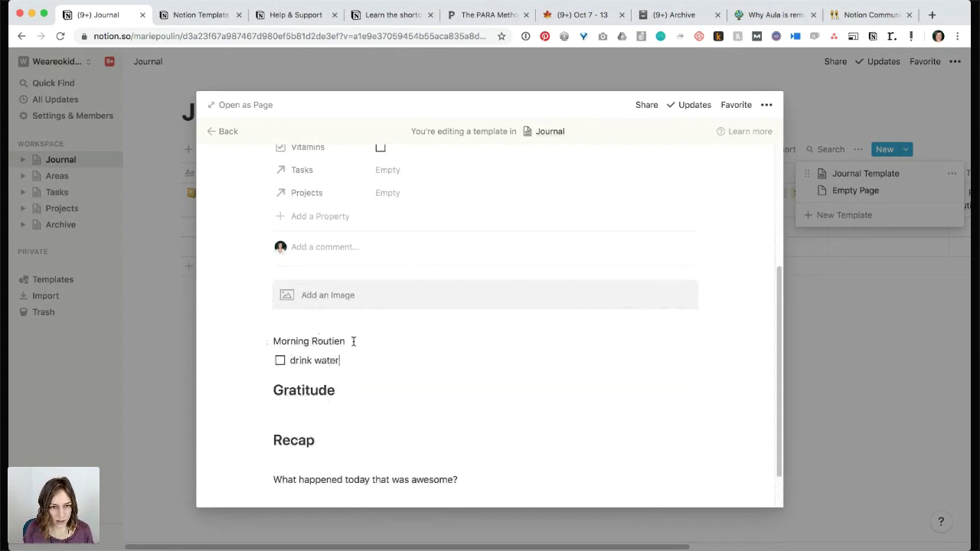
pyautogui.press('Return')
pyautogui.write('5 mi')
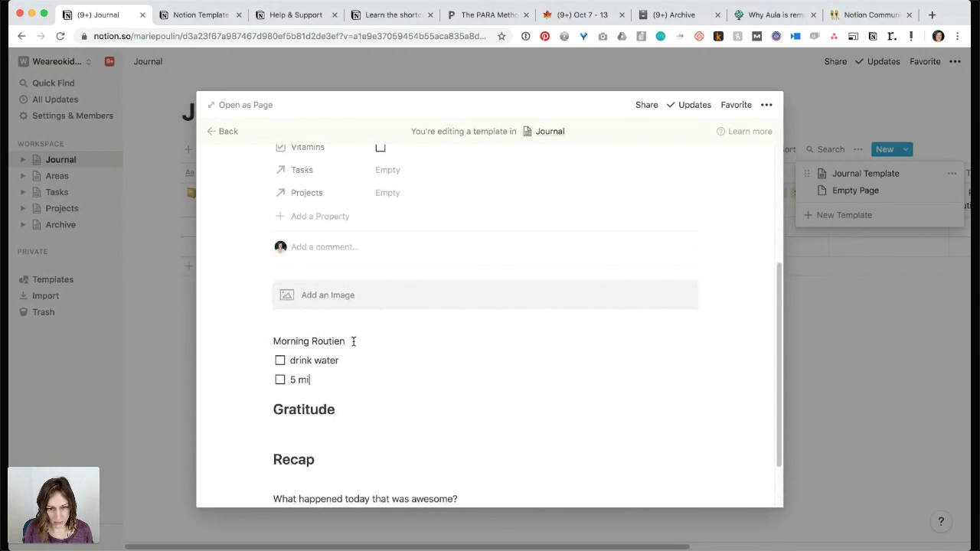
pyautogui.write('n meditation')
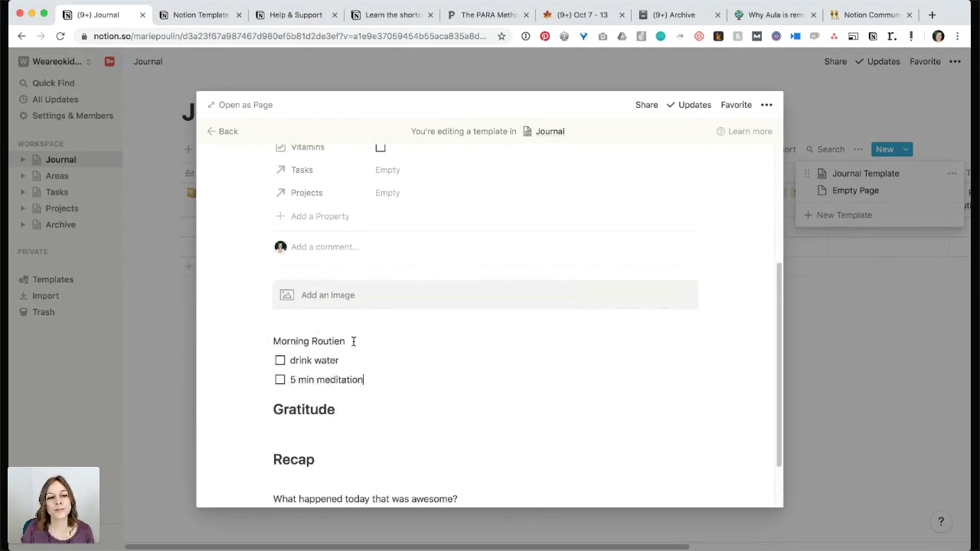
# Correct the title above the to-do items to "Morning Routine" and format it as a third-level heading.
pyautogui.click(344, 341)
pyautogui.press('BackSpace')
pyautogui.press('BackSpace')
pyautogui.write('ne')
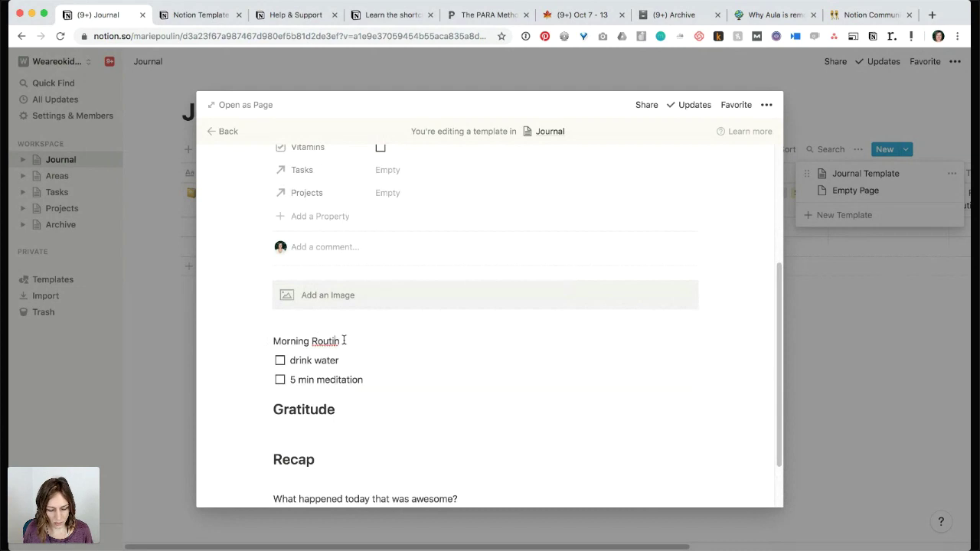
pyautogui.press('super+alt+3')
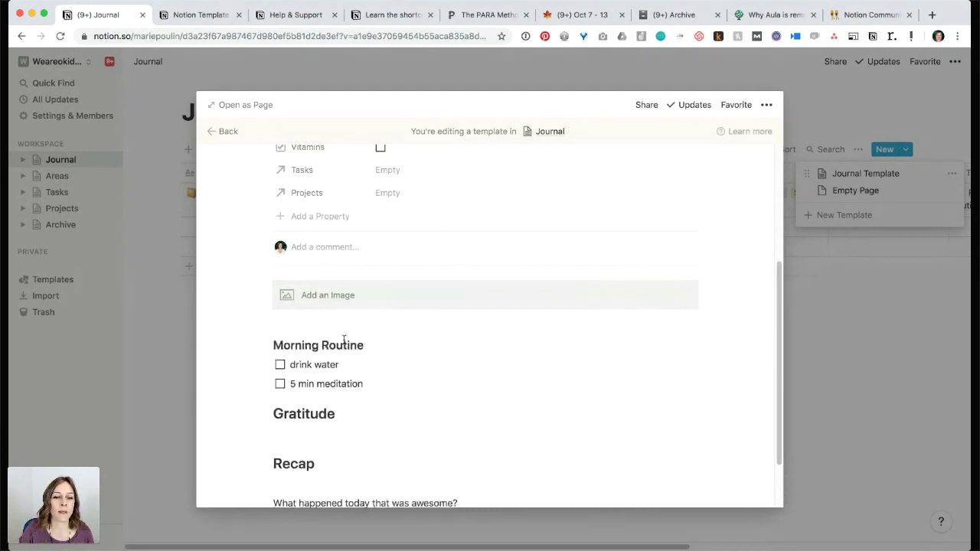
# Format the Gratitude heading as a third-level heading and close the template to return to the Journal table.
pyautogui.scroll(-2, 383, 370)
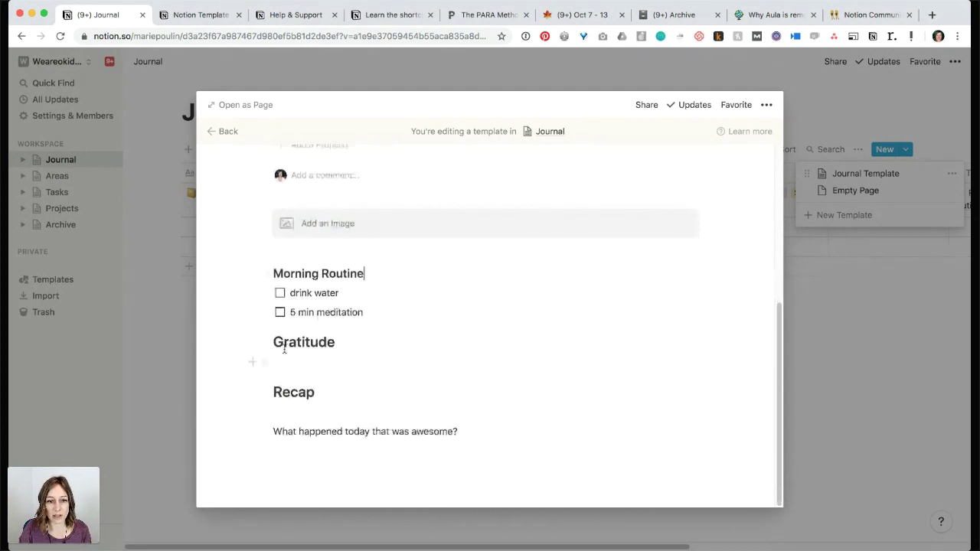
pyautogui.click(346, 342)
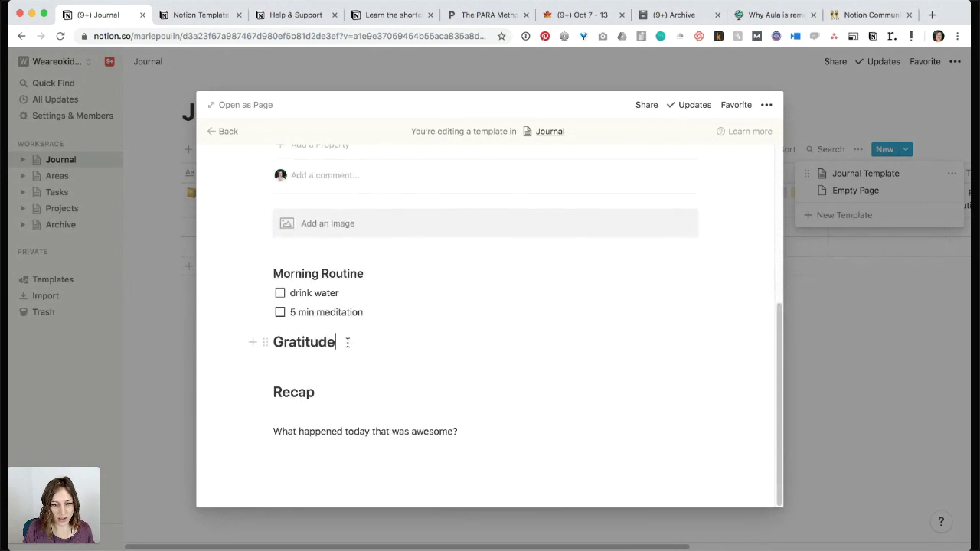
pyautogui.press('super+alt+3')
pyautogui.press('super+alt+1')
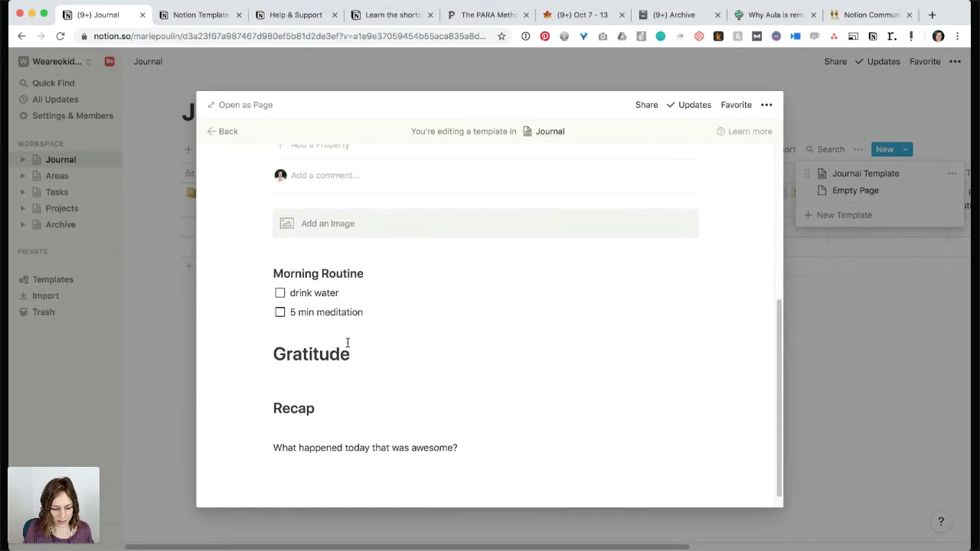
pyautogui.press('super+alt+3')
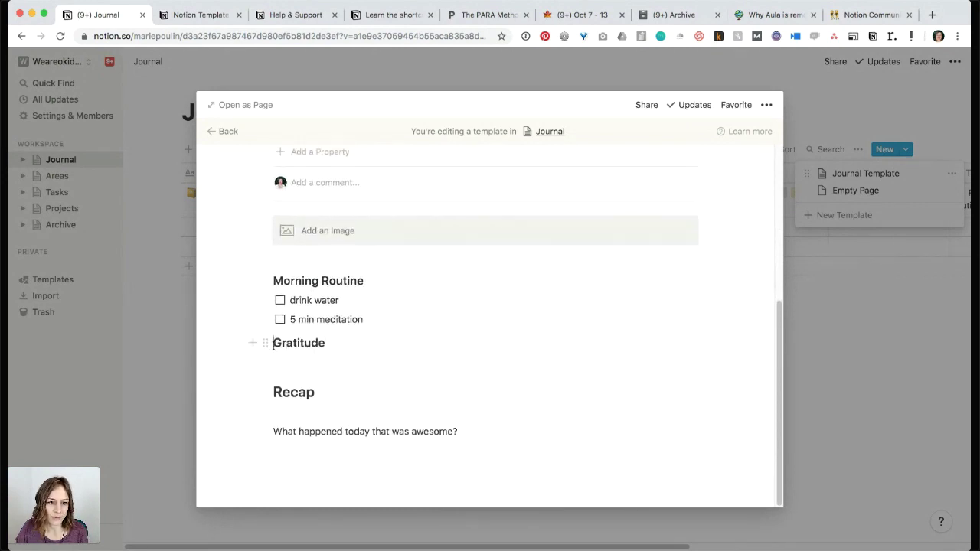
pyautogui.scroll(5, 523, 345)
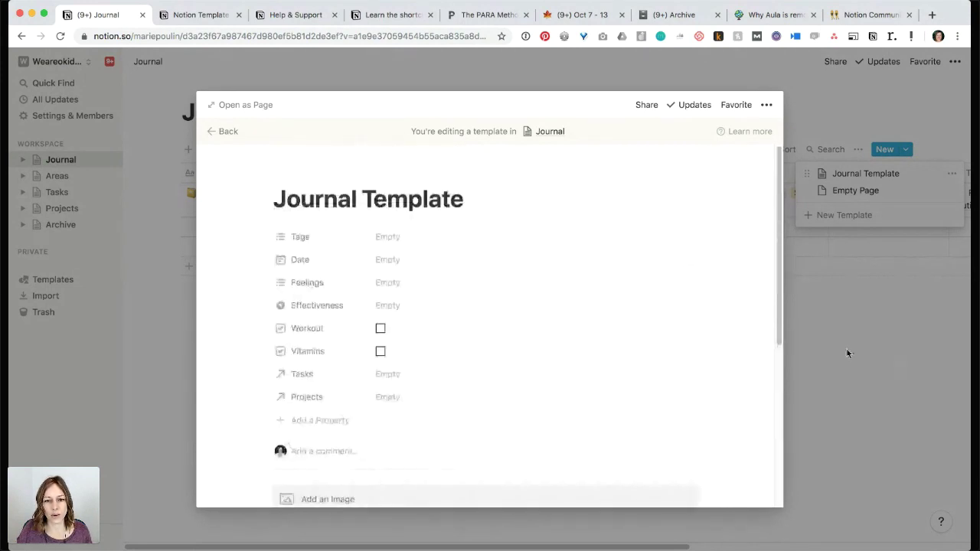
pyautogui.scroll(-5, 459, 375)
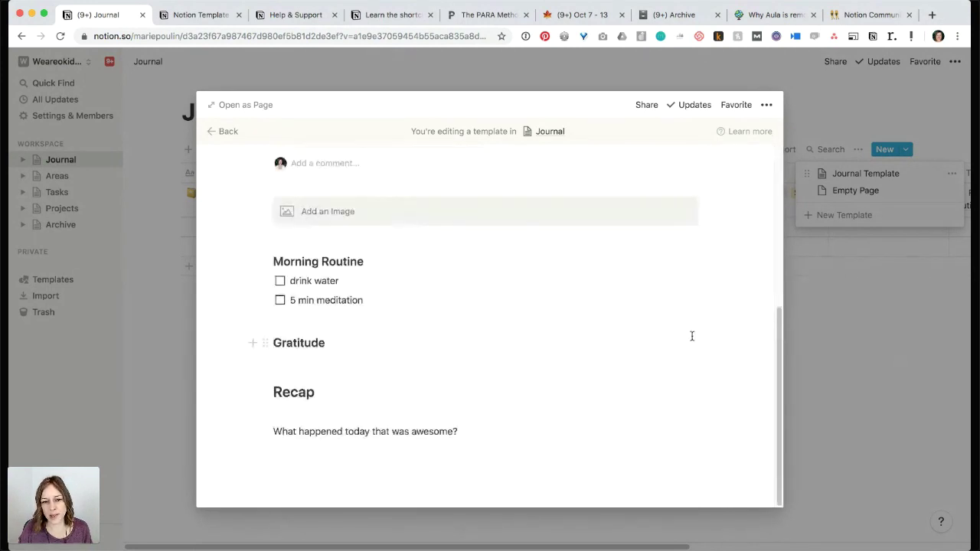
pyautogui.click(796, 371)
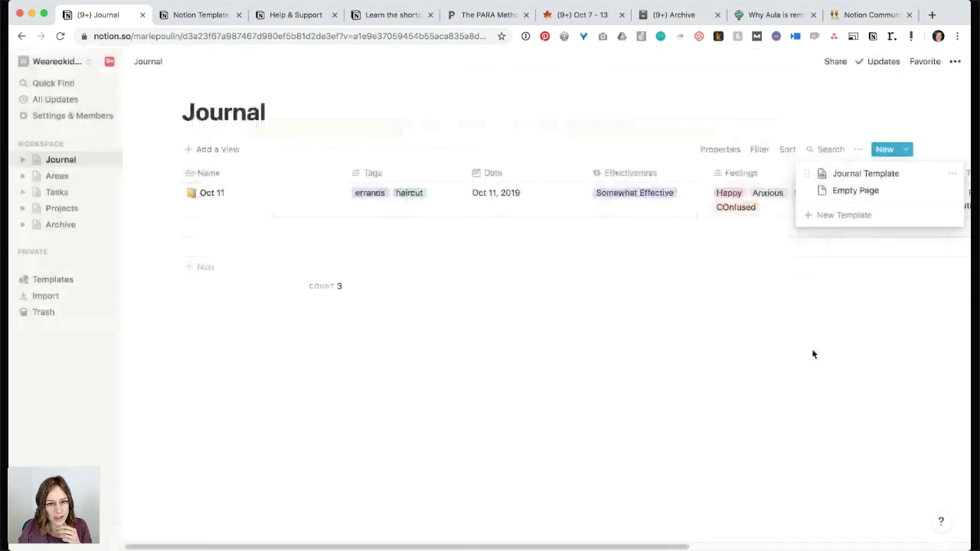
# Create a new journal entry from the Journal Template and title it "Oct 10".
pyautogui.click(865, 174)
pyautogui.write('Oc')
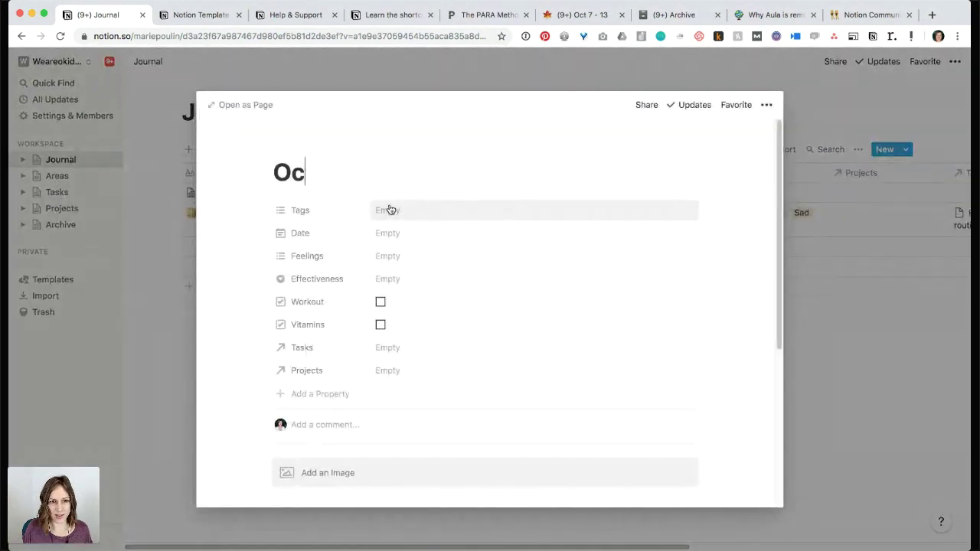
pyautogui.write('t 10')
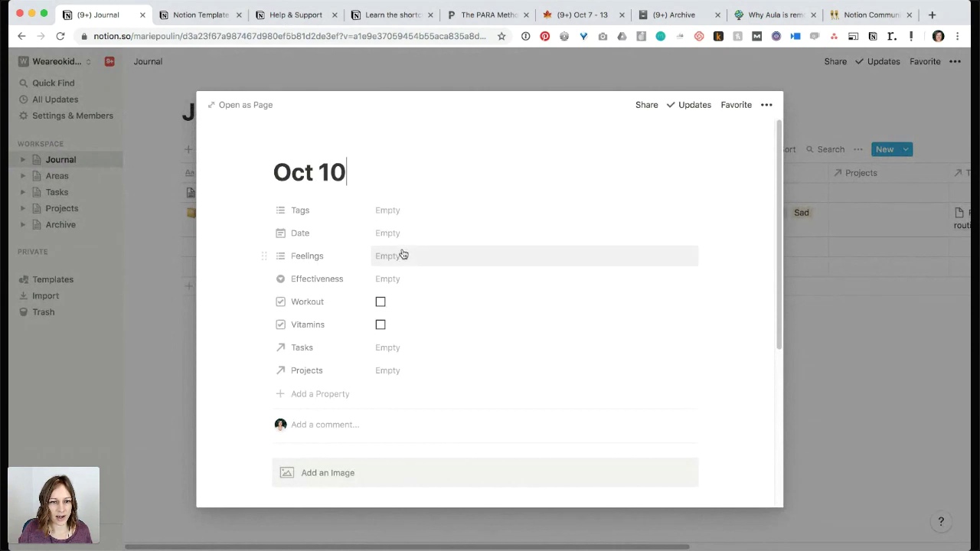
# Set the entry's Feelings to Happy and its Date to Oct 10, 2019.
pyautogui.click(403, 254)
pyautogui.click(405, 296)
pyautogui.click(395, 237)
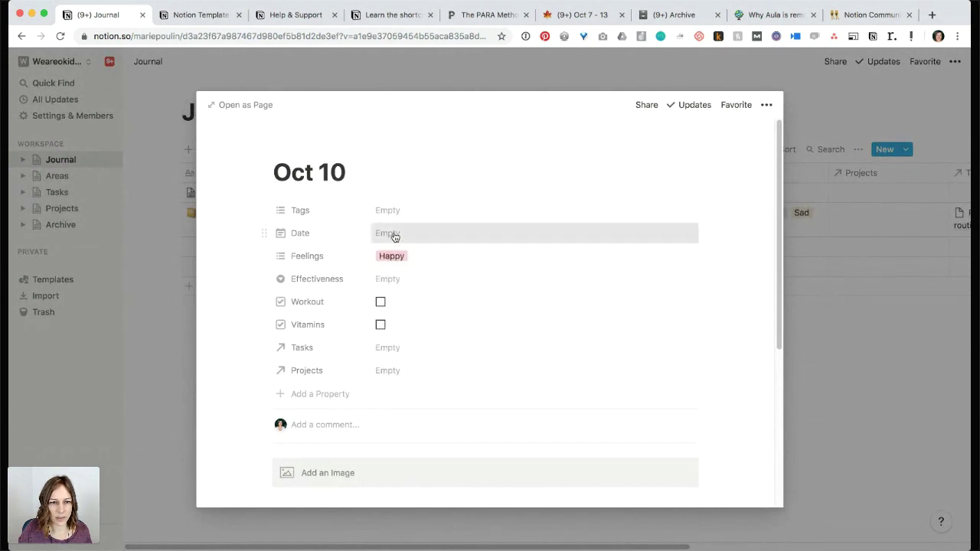
pyautogui.click(394, 236)
pyautogui.click(444, 315)
pyautogui.click(241, 331)
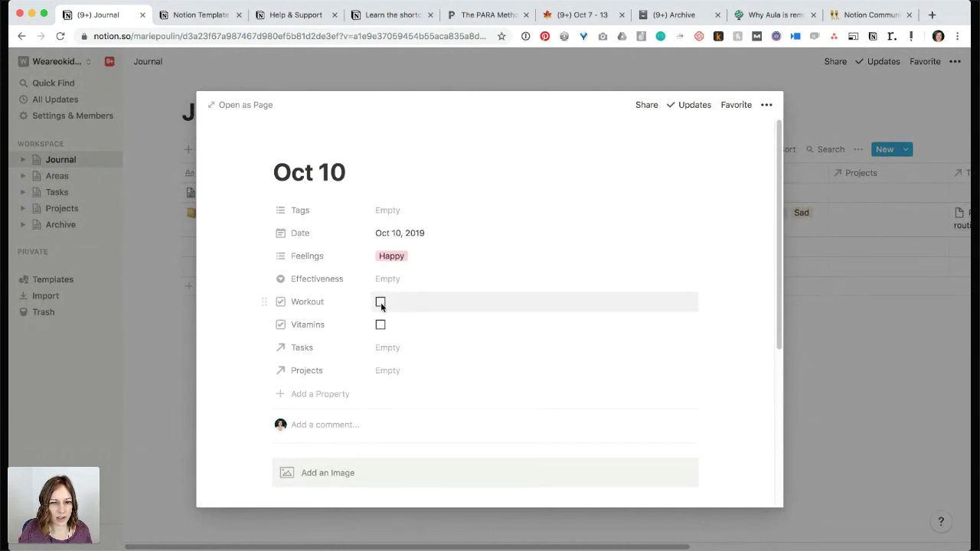
# Mark Vitamins as done for the Oct 10 entry and link the task "Thing to do" to it.
pyautogui.click(380, 325)
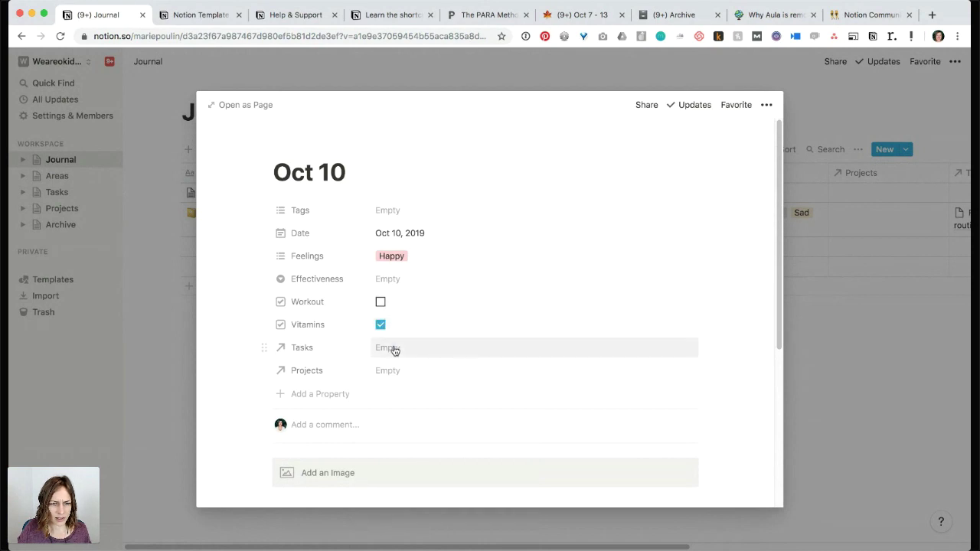
pyautogui.click(393, 351)
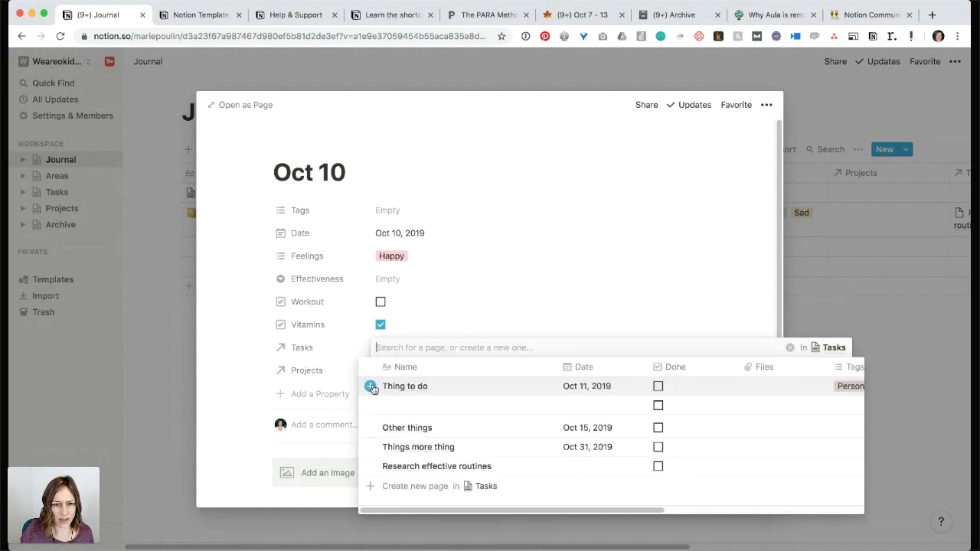
pyautogui.click(370, 387)
pyautogui.click(267, 385)
pyautogui.scroll(-3, 645, 408)
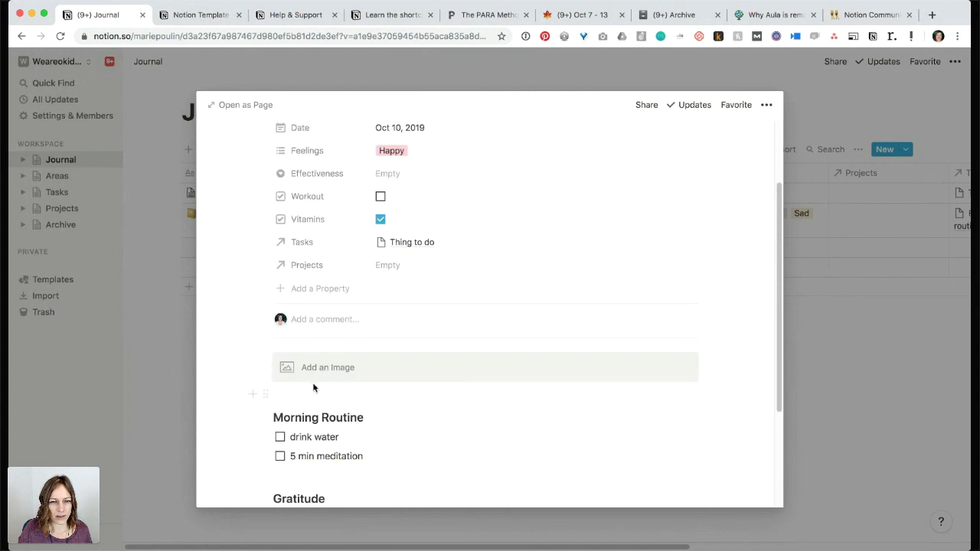
pyautogui.click(320, 372)
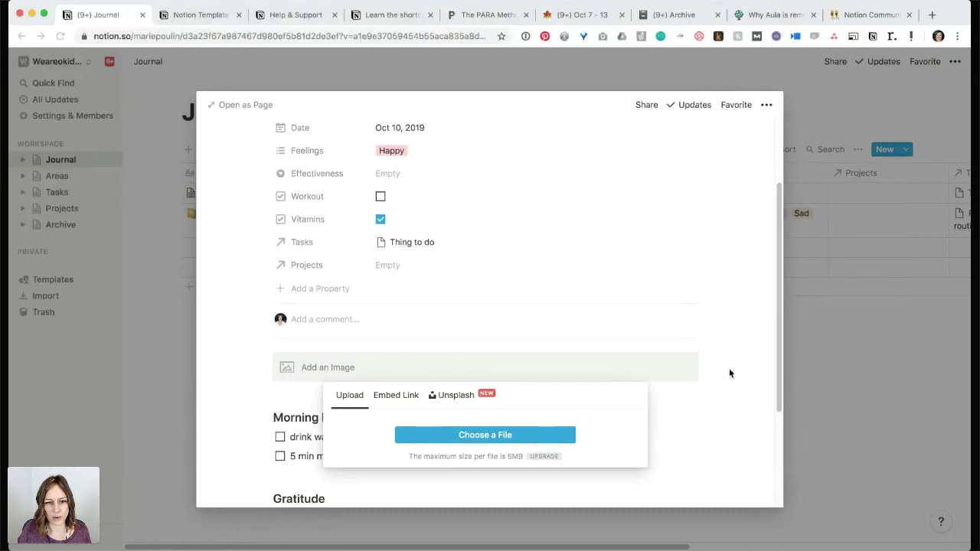
pyautogui.click(728, 372)
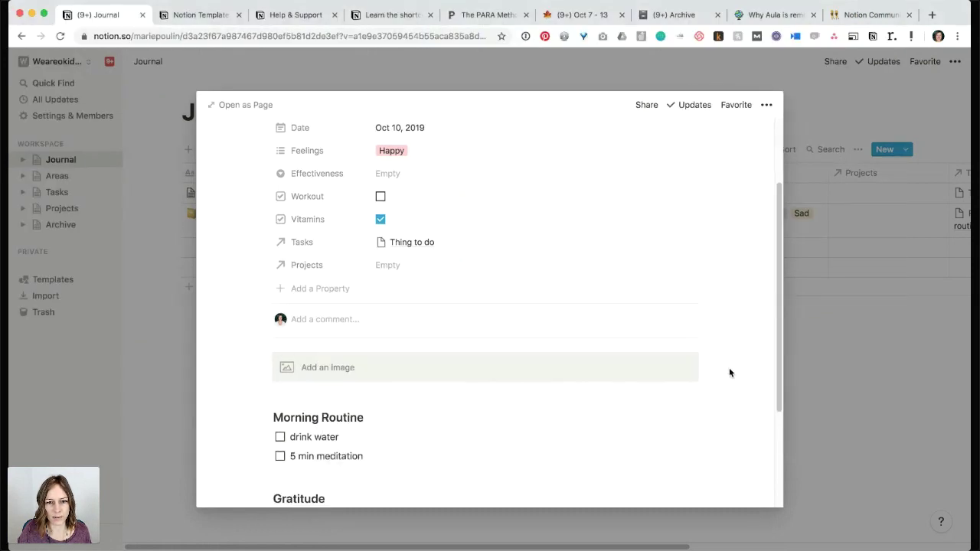
pyautogui.scroll(-2, 729, 394)
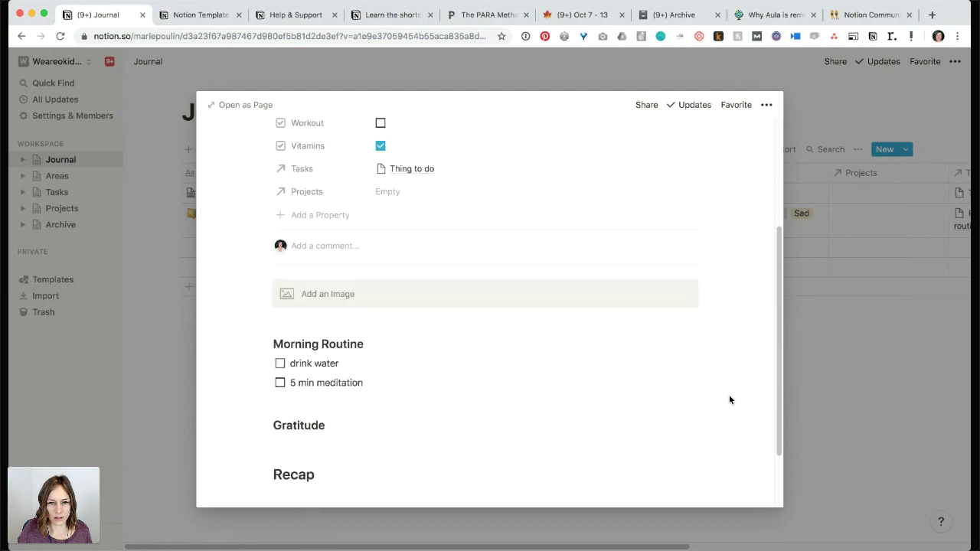
pyautogui.scroll(-2, 659, 321)
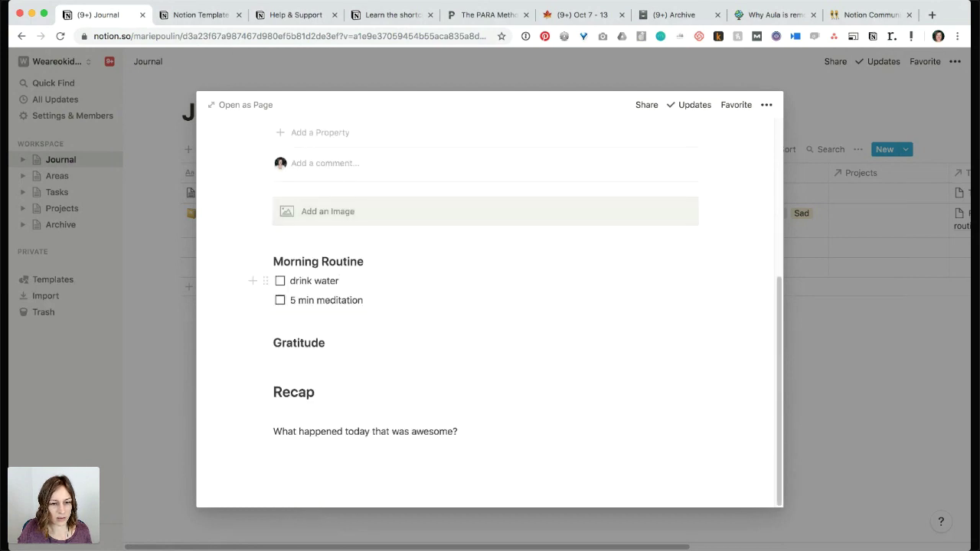
# Replace the empty image block above Morning Routine with the image file mochi1.jpg and return to the Journal table.
pyautogui.press('super+Tab')
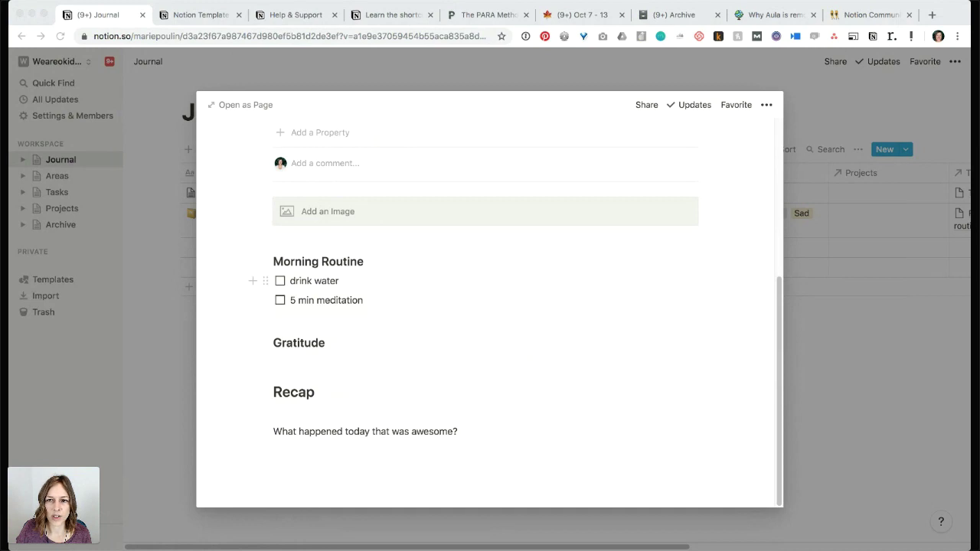
pyautogui.moveTo(372, 261); pyautogui.dragTo(294, 234)
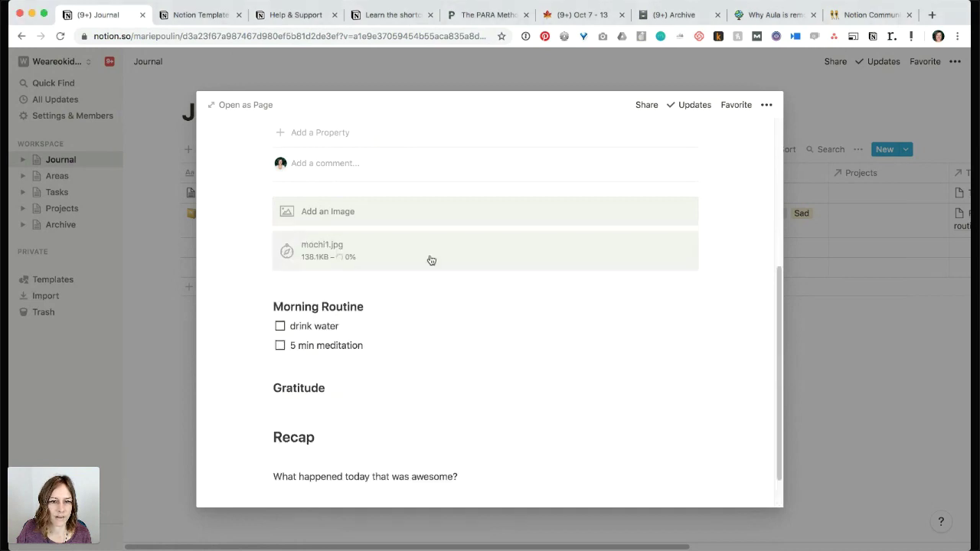
pyautogui.click(265, 205)
pyautogui.press('Delete')
pyautogui.scroll(-1, 728, 261)
pyautogui.click(830, 327)
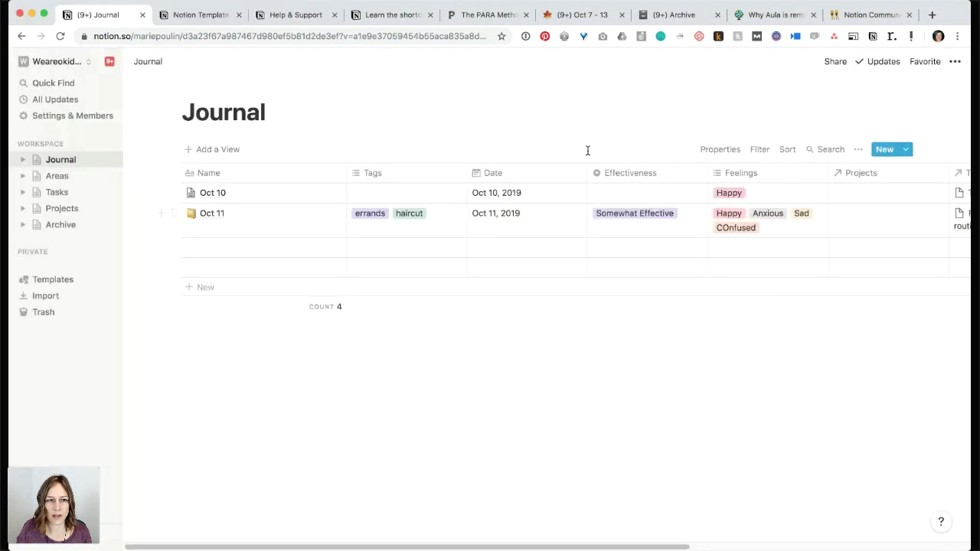
# Edit the Journal Template to give it the yellow notebook emoji as its page icon, and return to the Journal table.
pyautogui.click(905, 153)
pyautogui.click(950, 174)
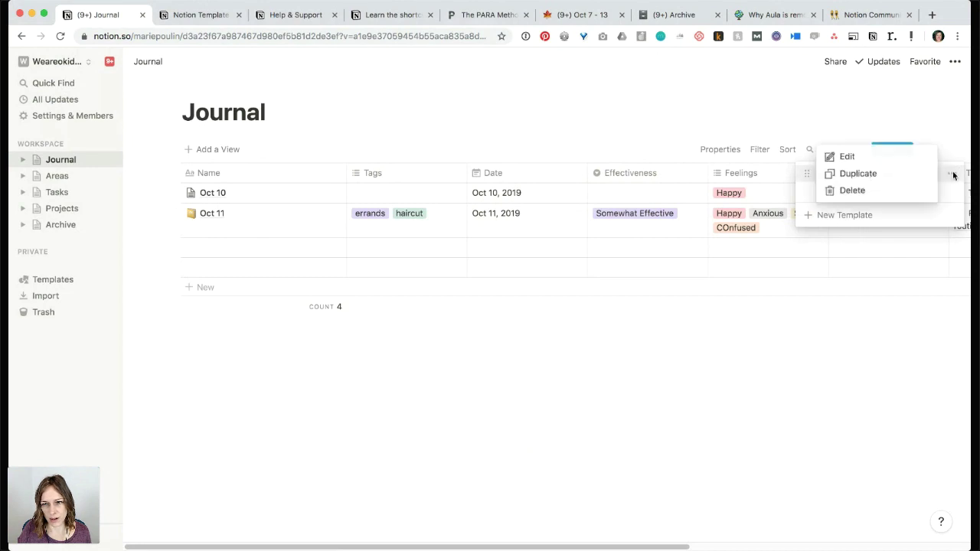
pyautogui.click(848, 157)
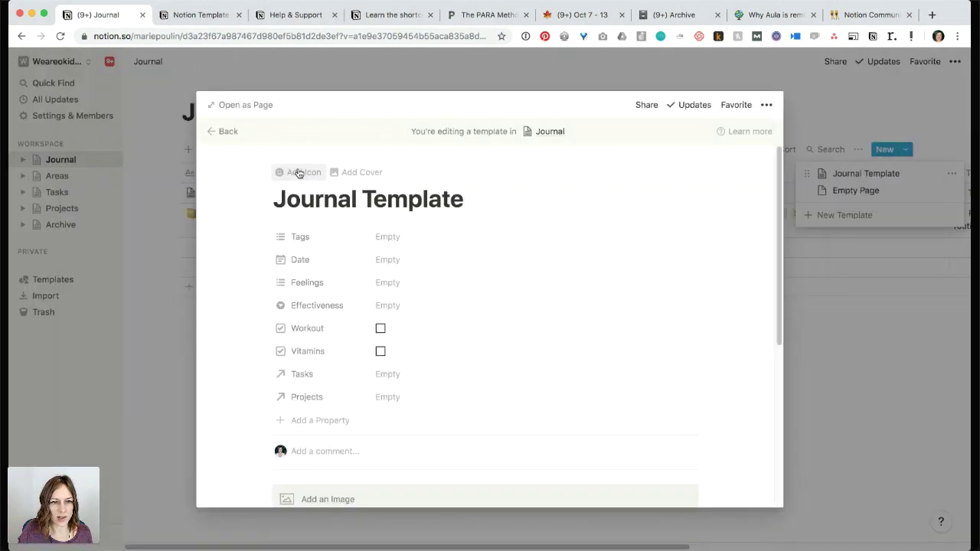
pyautogui.click(297, 171)
pyautogui.click(299, 229)
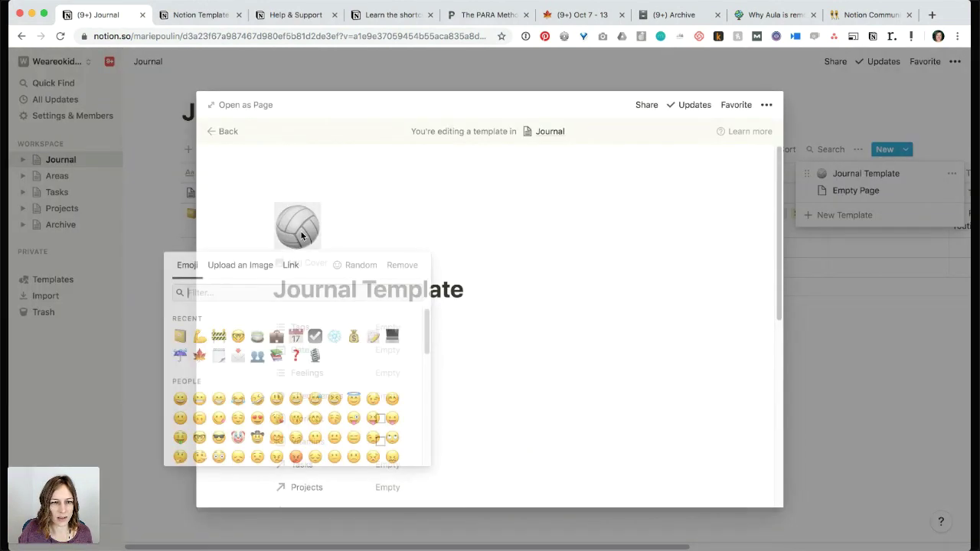
pyautogui.click(180, 337)
pyautogui.click(859, 347)
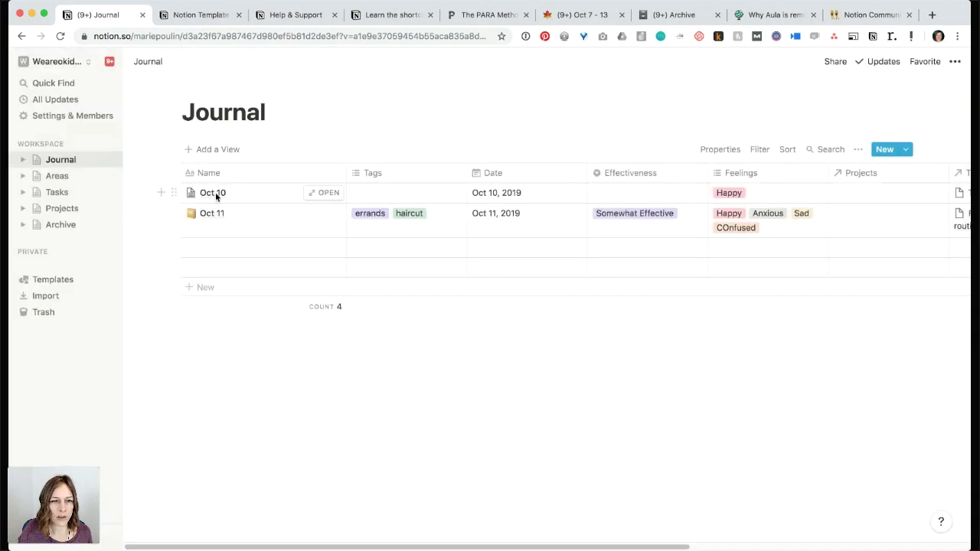
# Set the Oct 10 entry's page icon to the yellow notebook emoji and return to the Journal table.
pyautogui.click(325, 194)
pyautogui.scroll(-10, 368, 272)
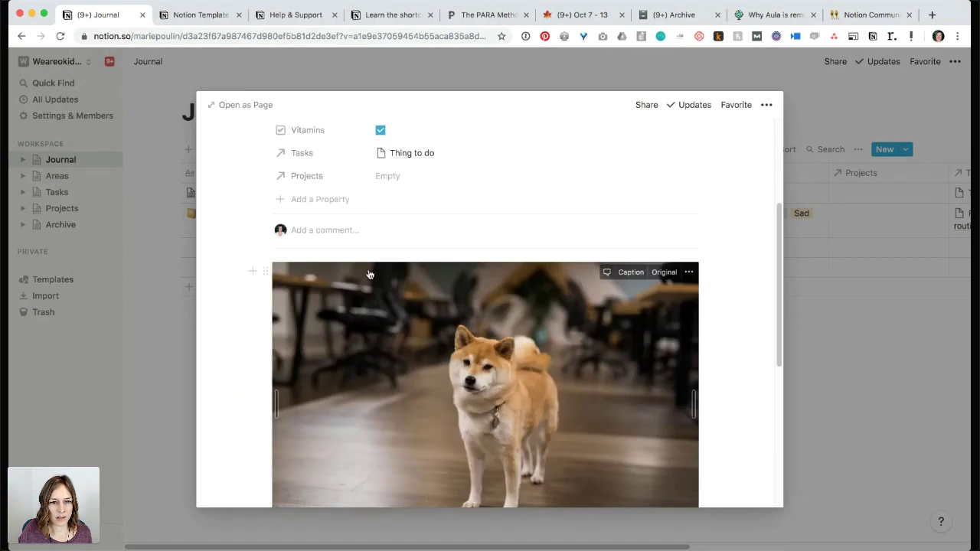
pyautogui.scroll(10, 368, 268)
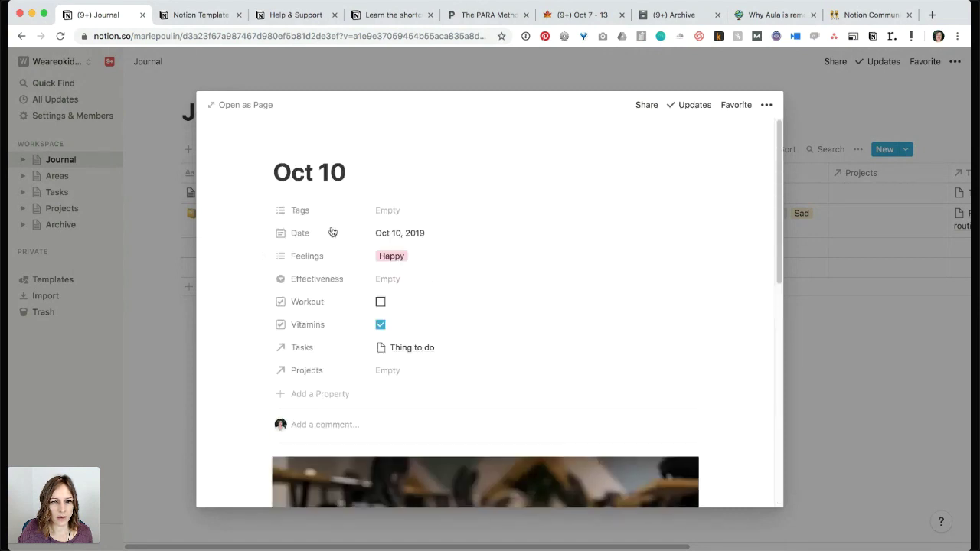
pyautogui.click(289, 147)
pyautogui.click(295, 201)
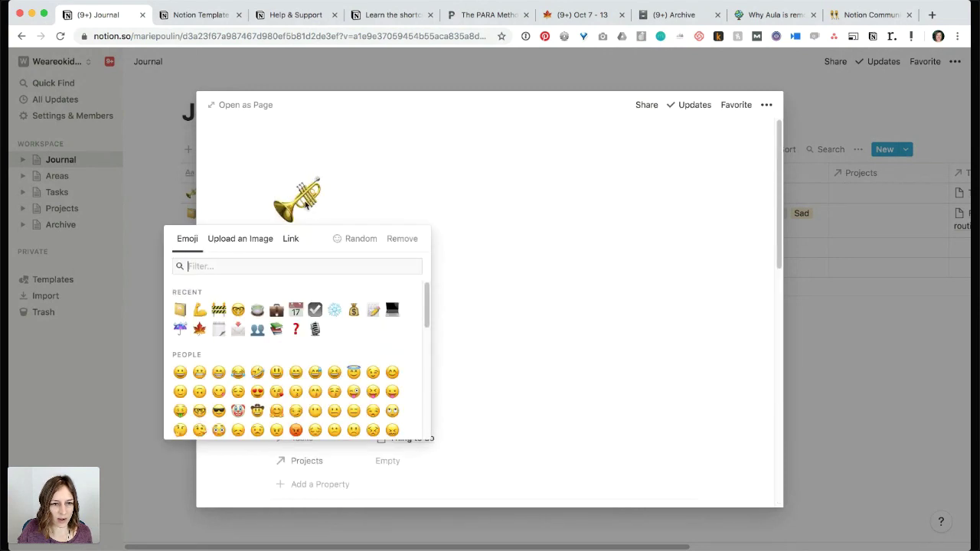
pyautogui.click(182, 313)
pyautogui.click(829, 306)
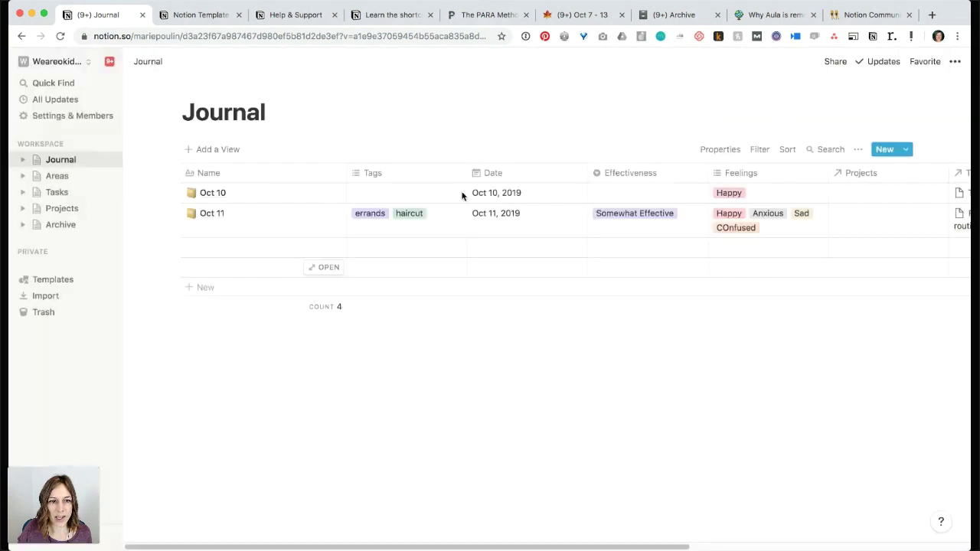
# Add a Gallery view named "Visual Diary" to the Journal database.
pyautogui.click(222, 151)
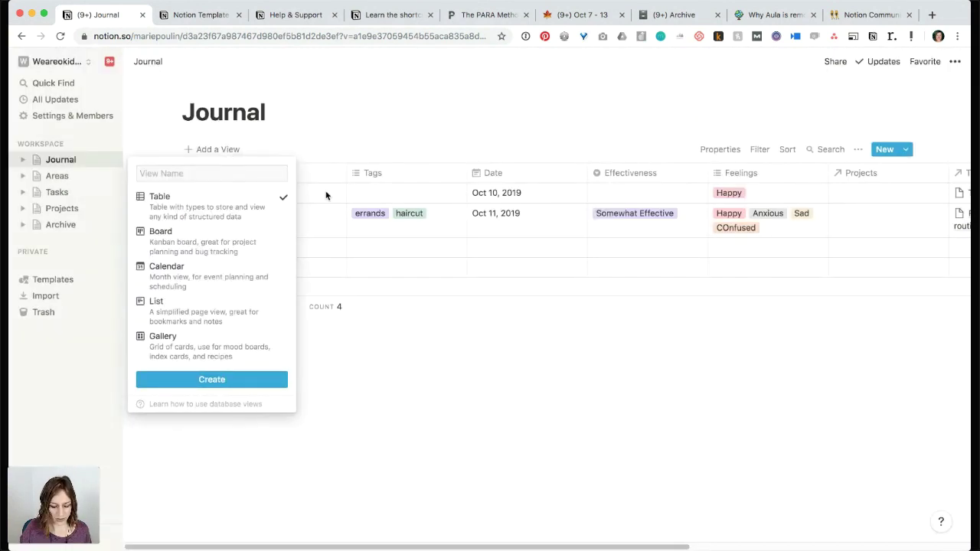
pyautogui.write('Visual ')
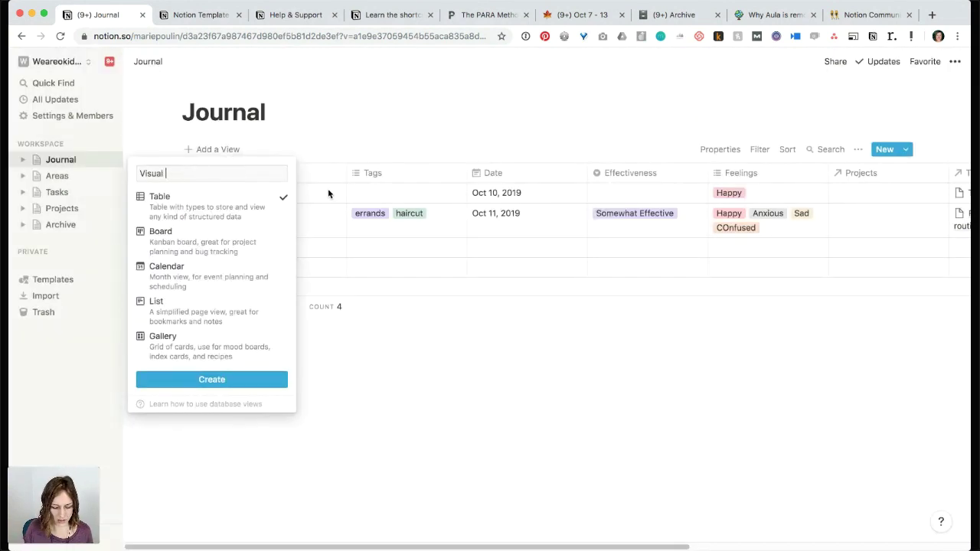
pyautogui.write('Diary')
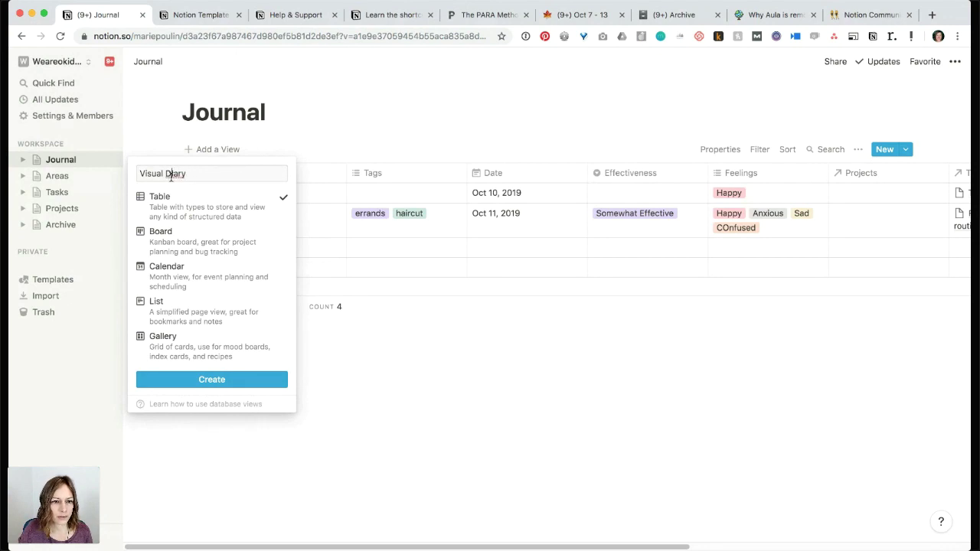
pyautogui.click(197, 342)
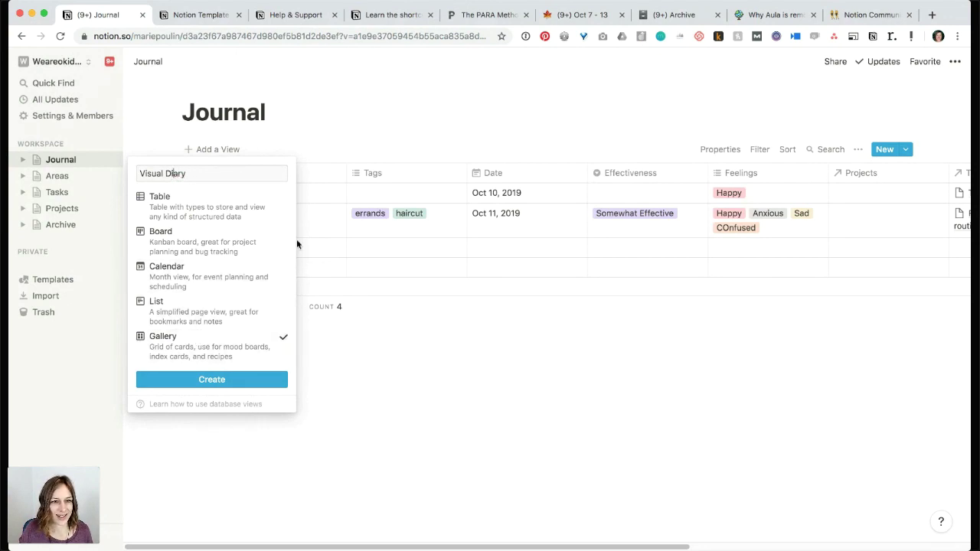
pyautogui.click(218, 379)
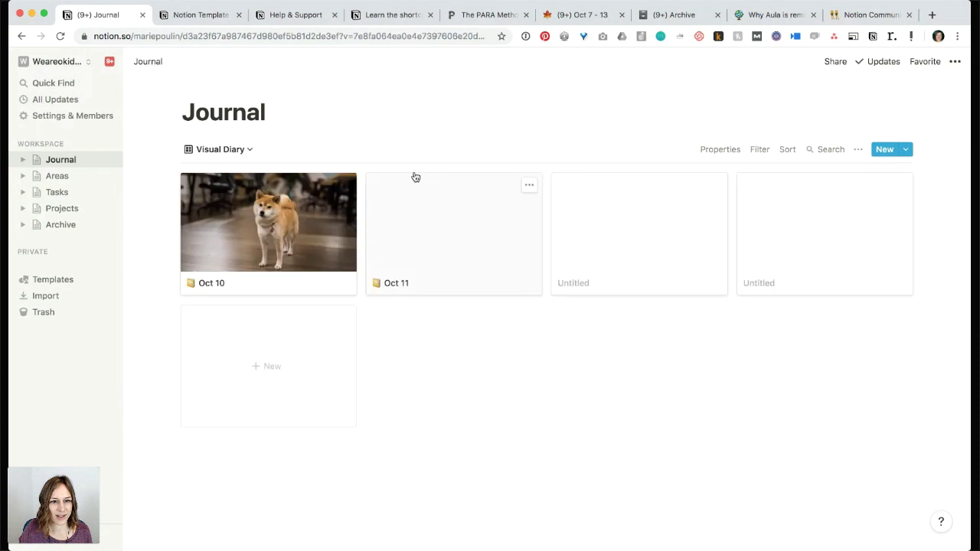
# Show the Feelings, Tasks, Vitamins and Workout properties on the Visual Diary gallery cards.
pyautogui.click(722, 149)
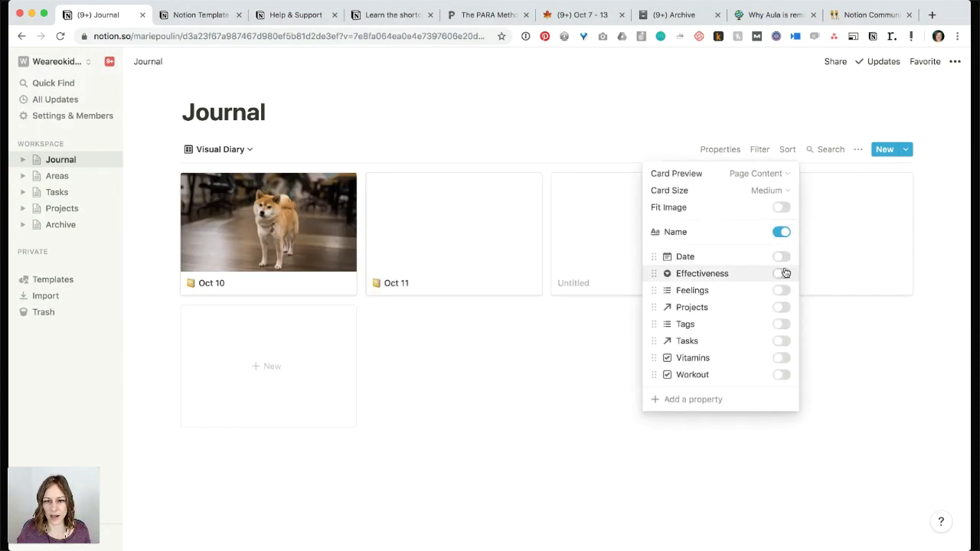
pyautogui.click(781, 292)
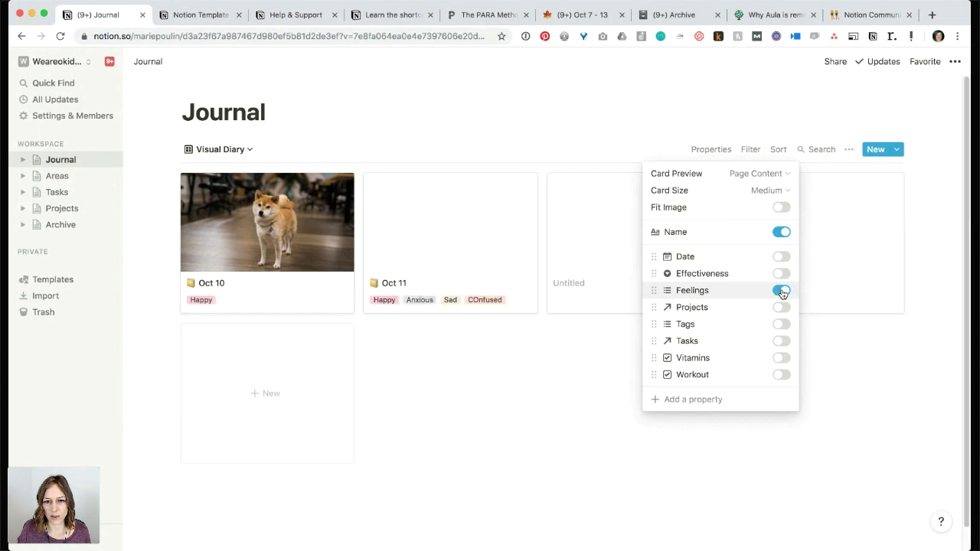
pyautogui.click(781, 341)
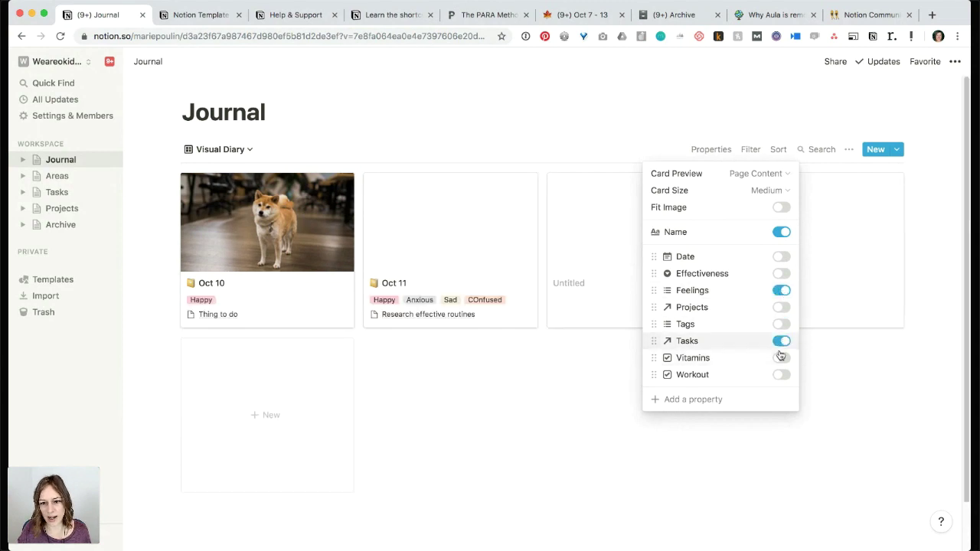
pyautogui.click(780, 357)
pyautogui.click(781, 375)
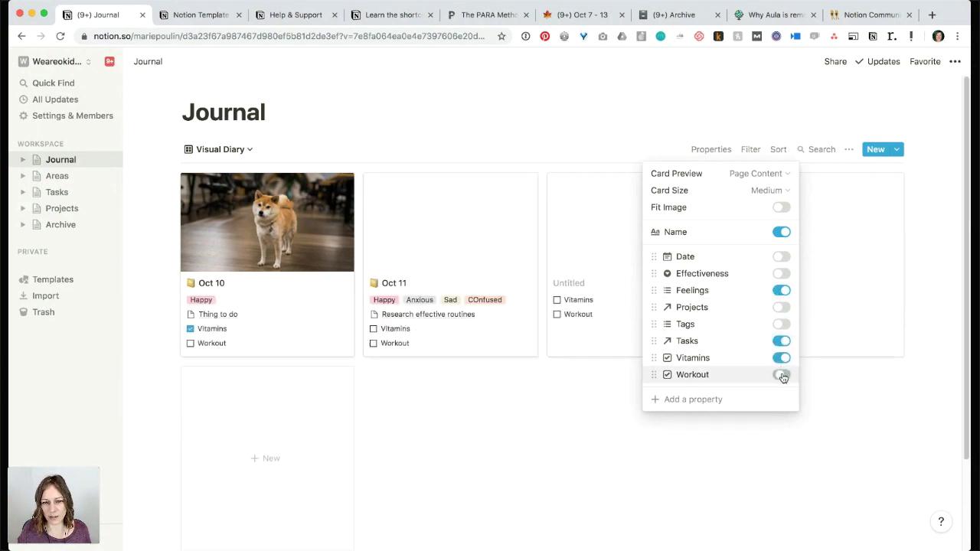
pyautogui.click(863, 427)
# Add a Table view named "Progress" to the Journal database.
pyautogui.click(238, 149)
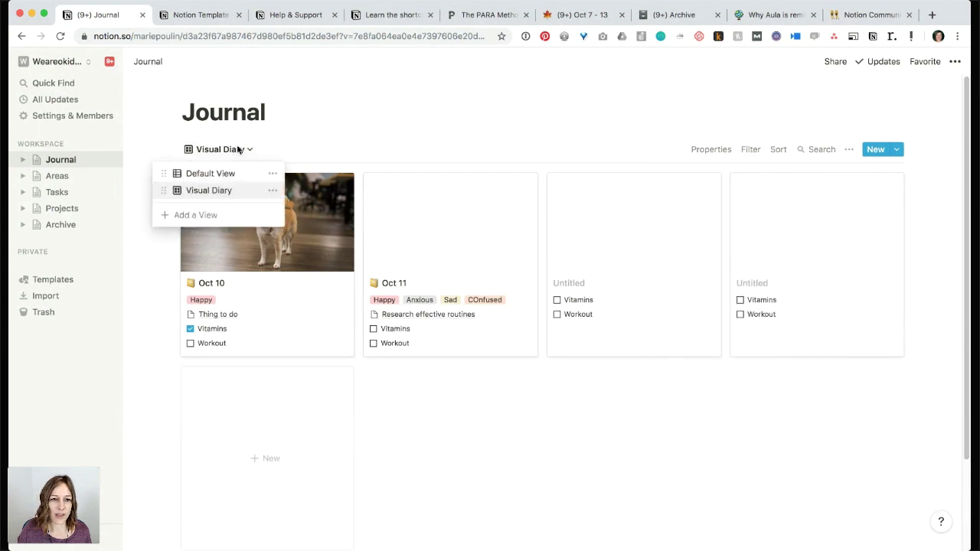
pyautogui.click(217, 217)
pyautogui.write('Progress')
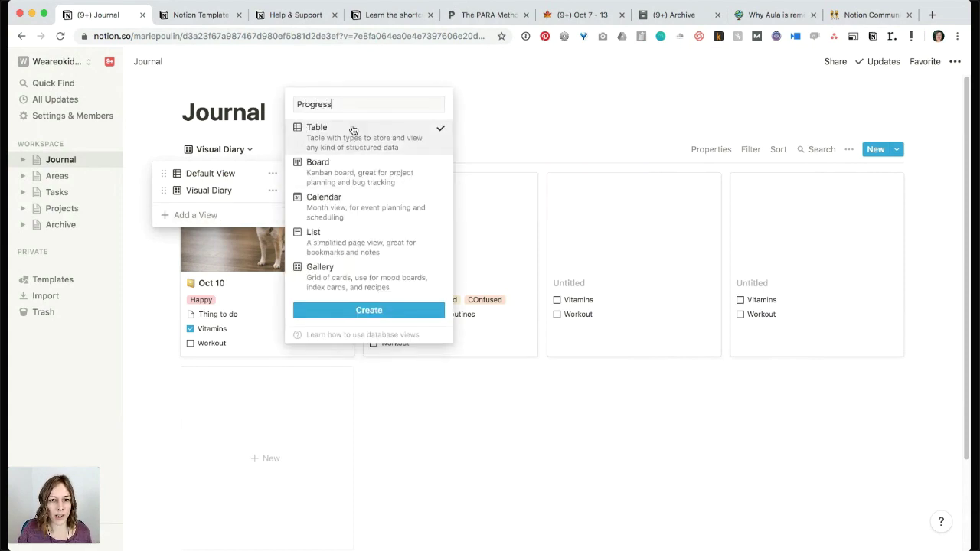
pyautogui.click(405, 310)
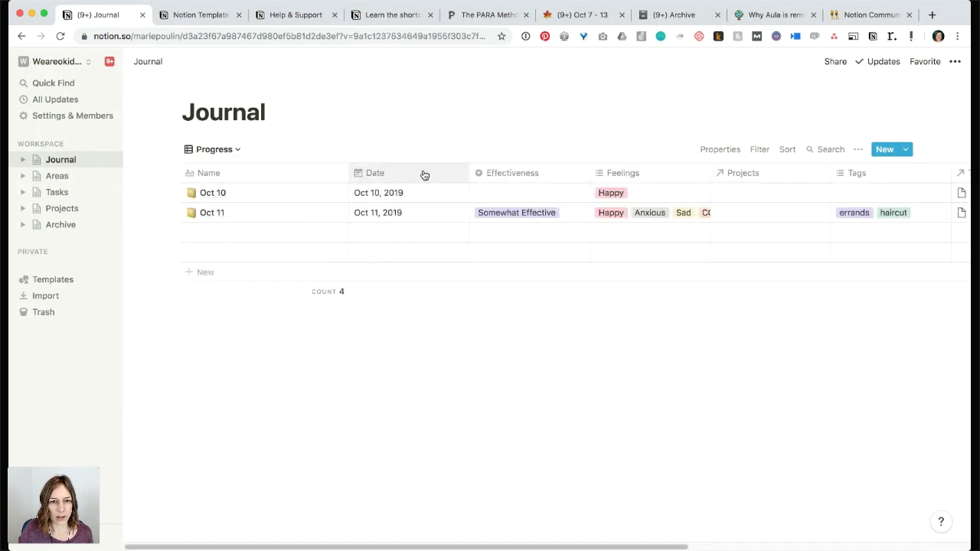
# Hide the Date property in the Progress table, narrow the Name column and slightly widen the Effectiveness column.
pyautogui.click(424, 173)
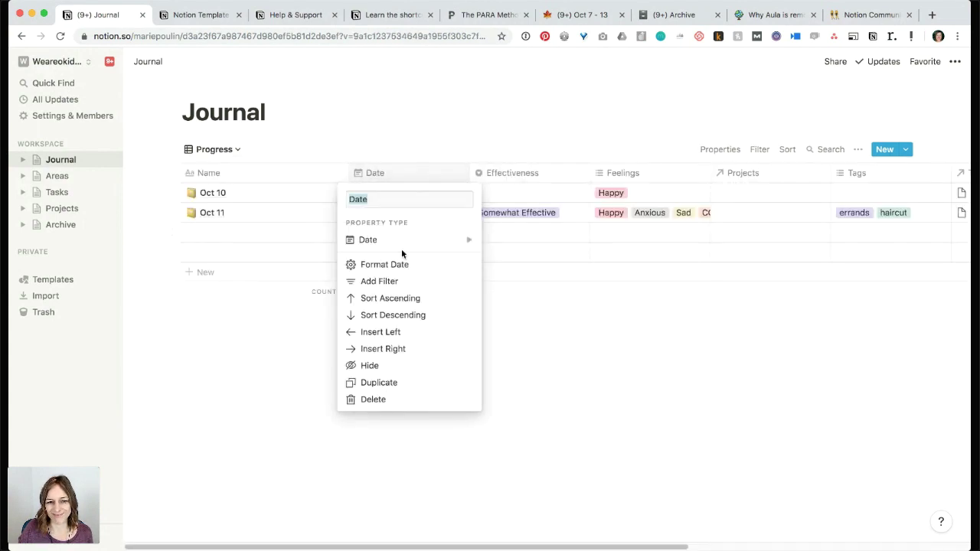
pyautogui.click(370, 366)
pyautogui.moveTo(333, 174); pyautogui.dragTo(249, 171)
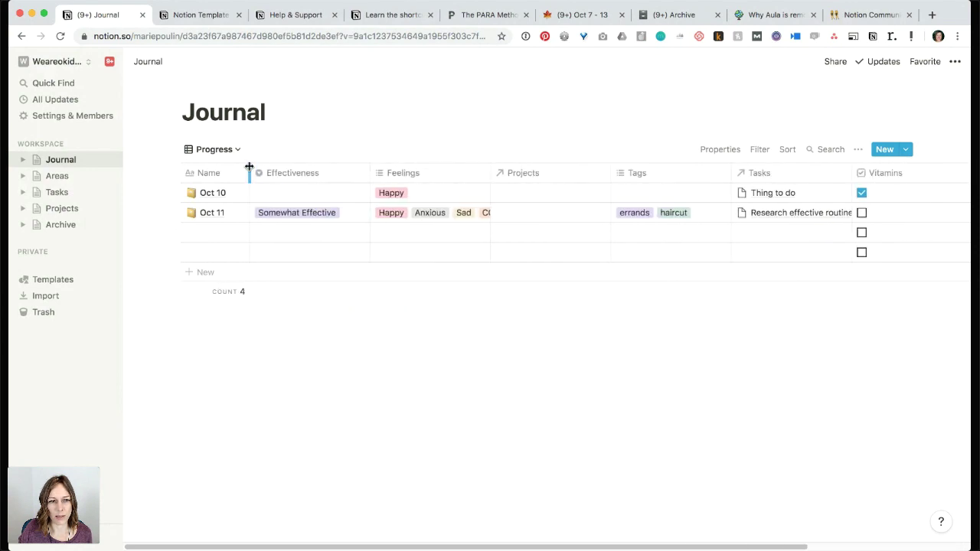
pyautogui.moveTo(373, 169); pyautogui.dragTo(377, 170)
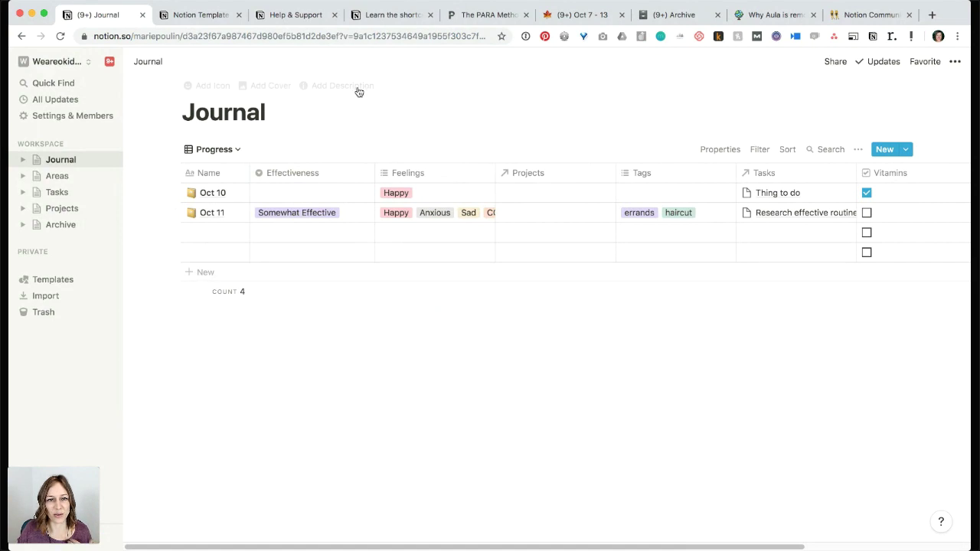
# Open the Journal database in the Oki Doki workspace and examine its Visual Diary gallery as a filled-in example.
pyautogui.click(678, 16)
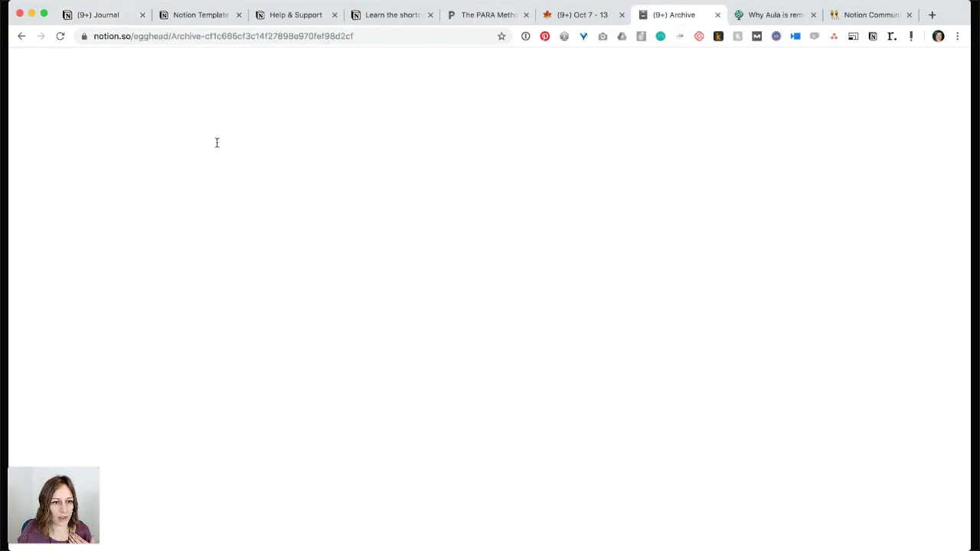
pyautogui.click(580, 16)
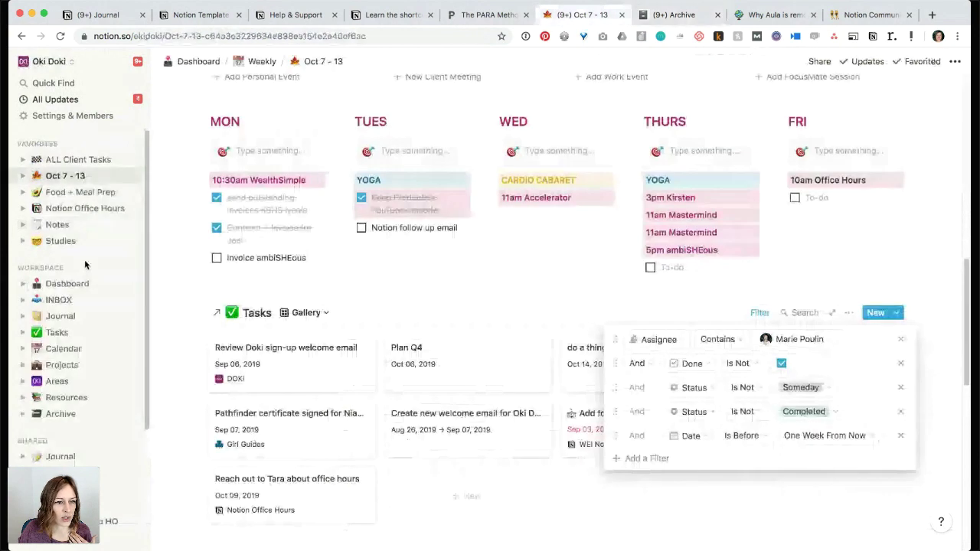
pyautogui.click(64, 318)
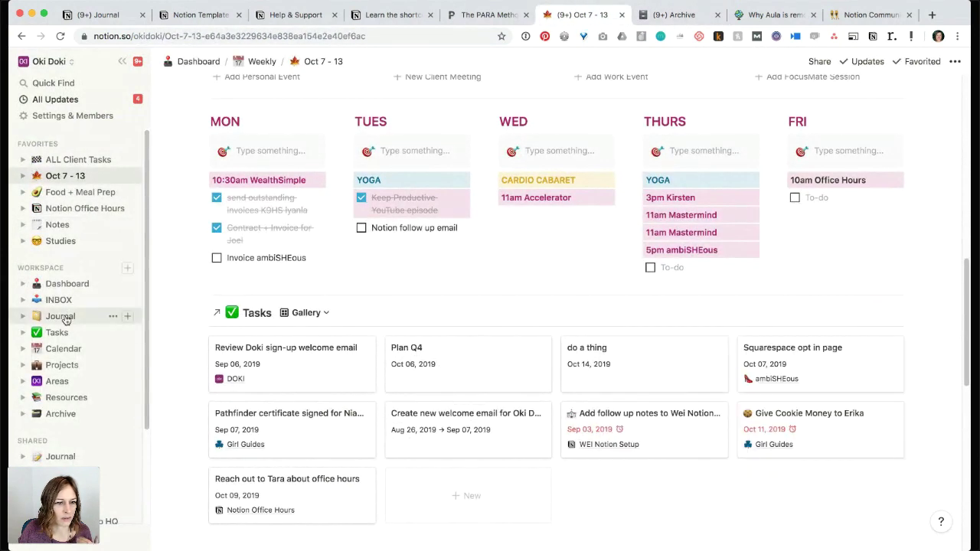
pyautogui.click(64, 317)
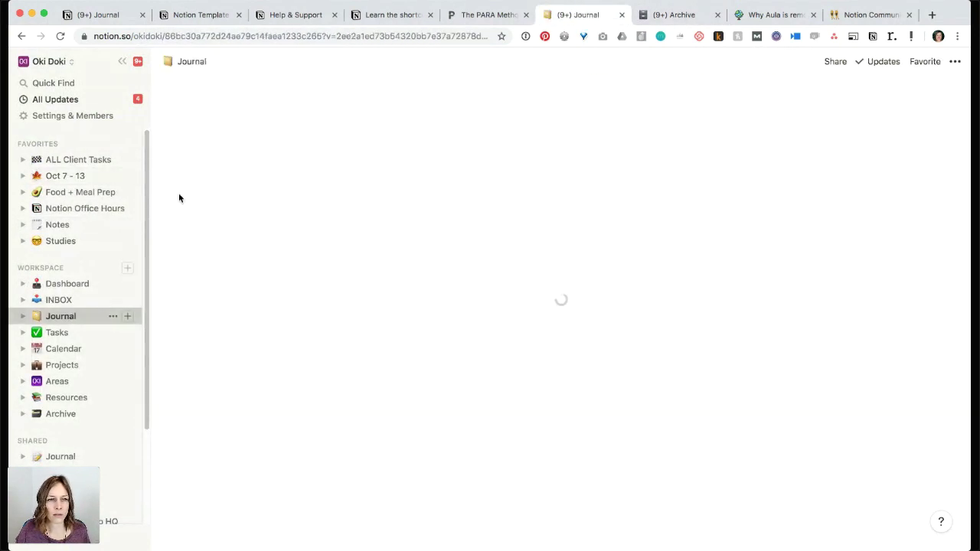
pyautogui.scroll(-2, 310, 307)
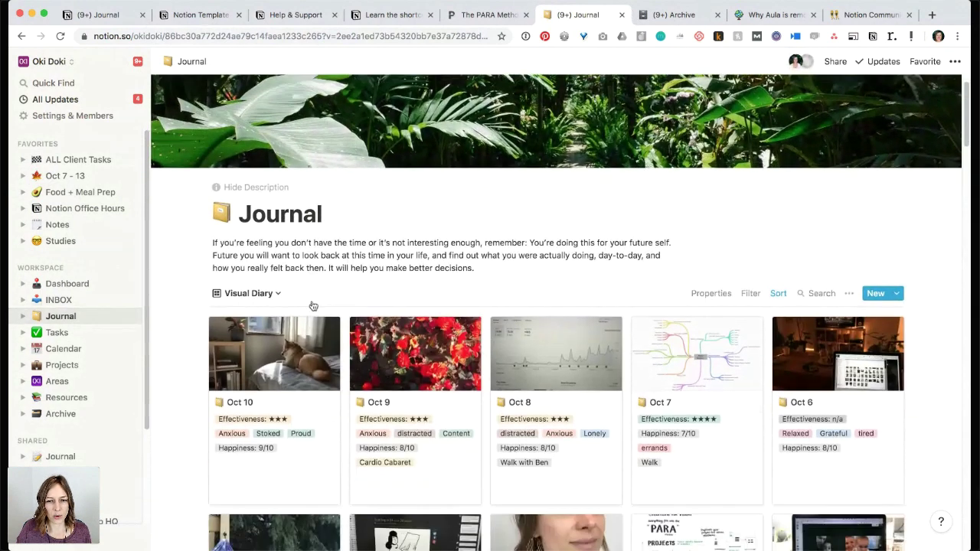
pyautogui.scroll(1, 421, 444)
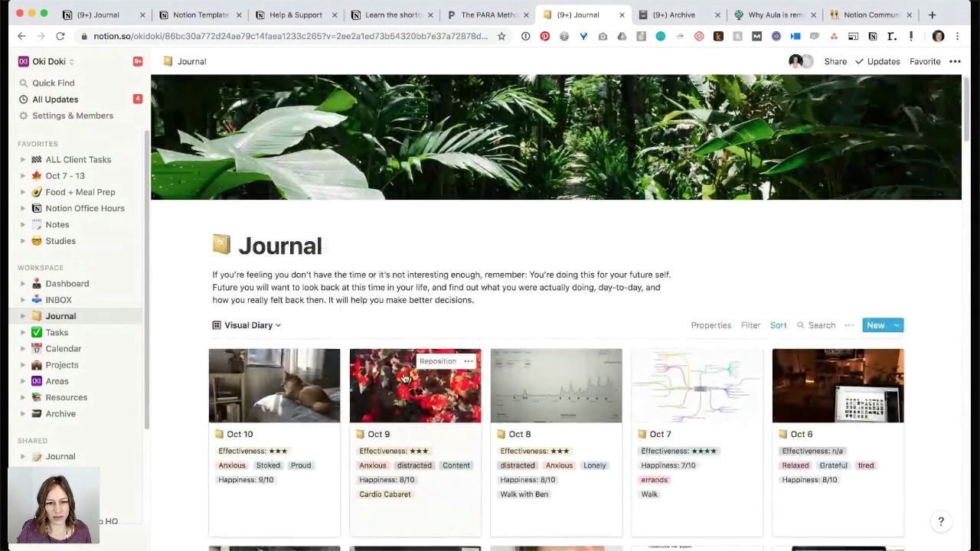
# Switch the Oki Doki Journal to its Progress view and examine the properties tracked for each day.
pyautogui.click(278, 326)
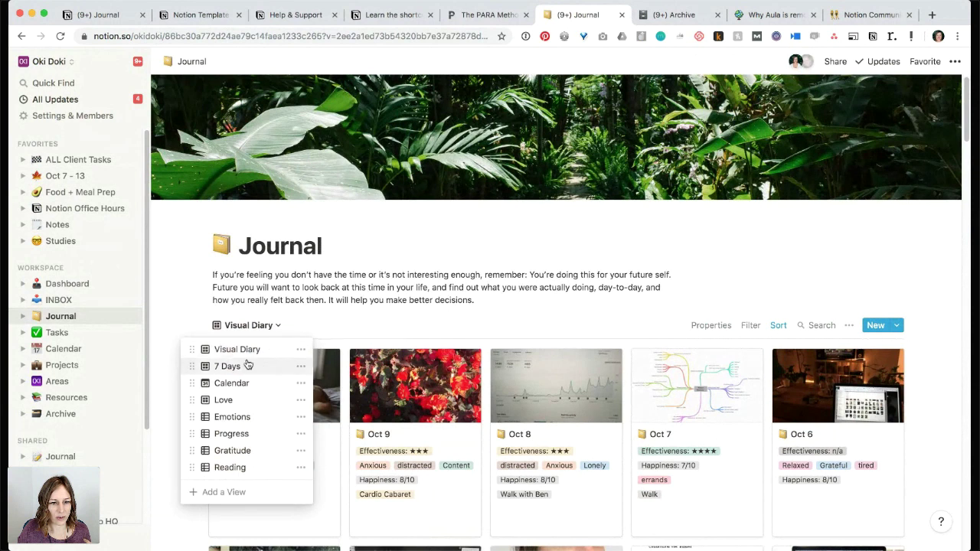
pyautogui.click(254, 433)
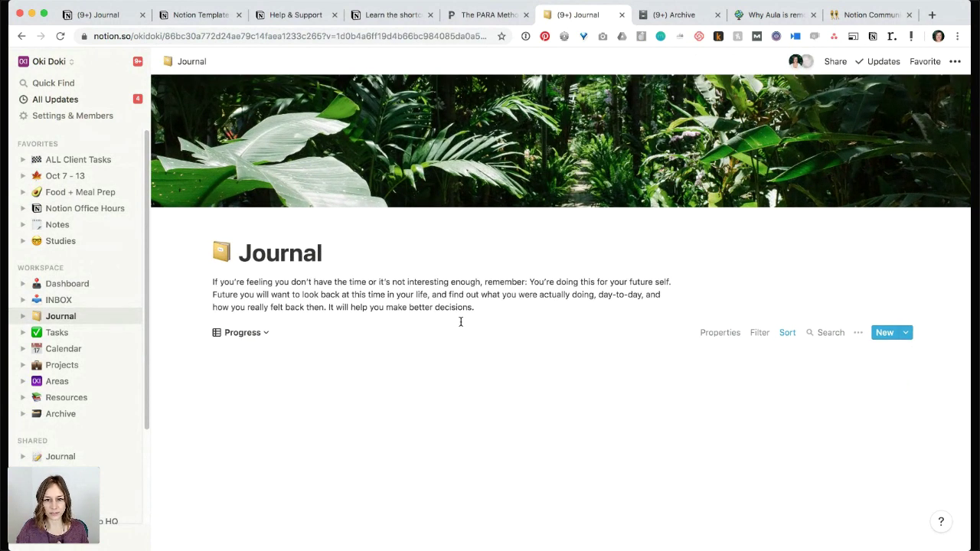
pyautogui.scroll(-4, 551, 298)
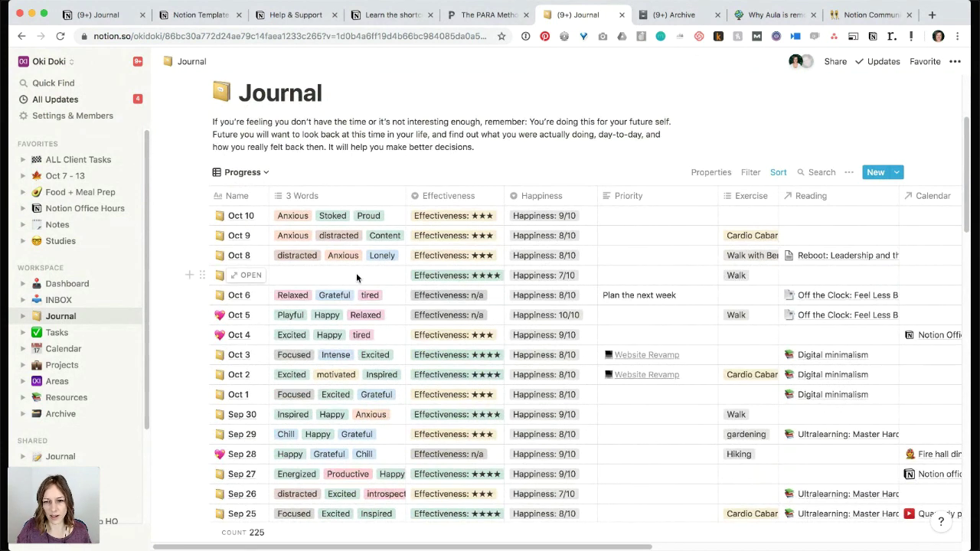
pyautogui.scroll(-1, 356, 272)
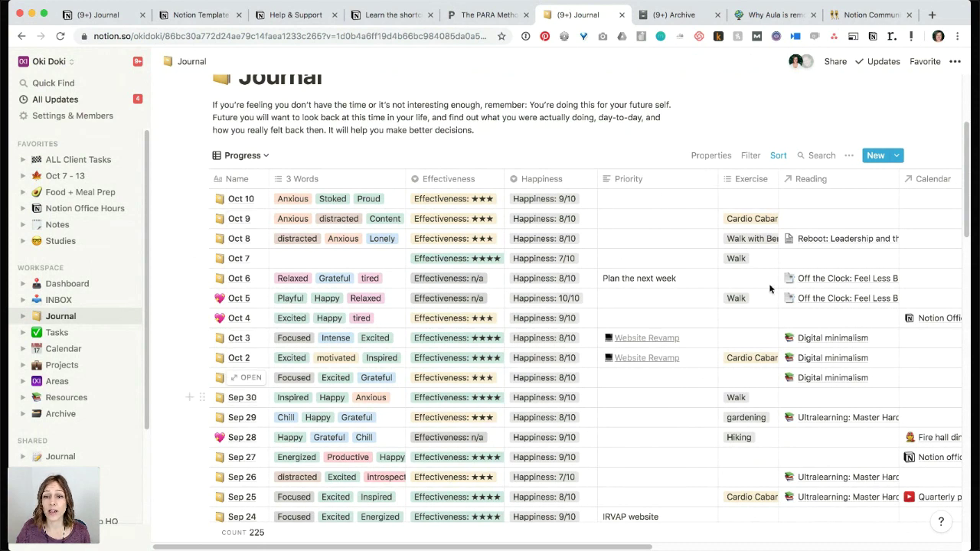
# Switch the Oki Doki Journal to its Reading view and look through the reading items linked to the entries.
pyautogui.click(264, 156)
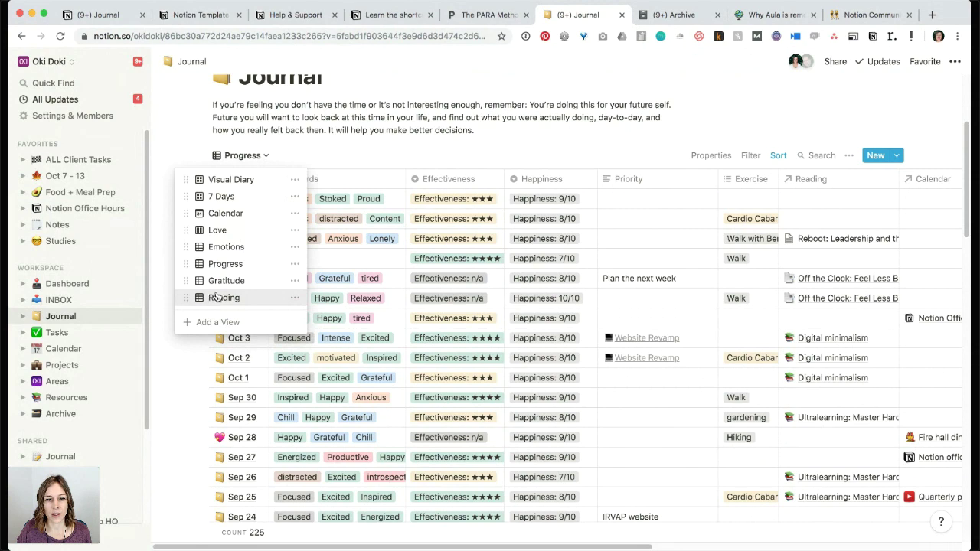
pyautogui.click(222, 297)
pyautogui.scroll(-10, 306, 272)
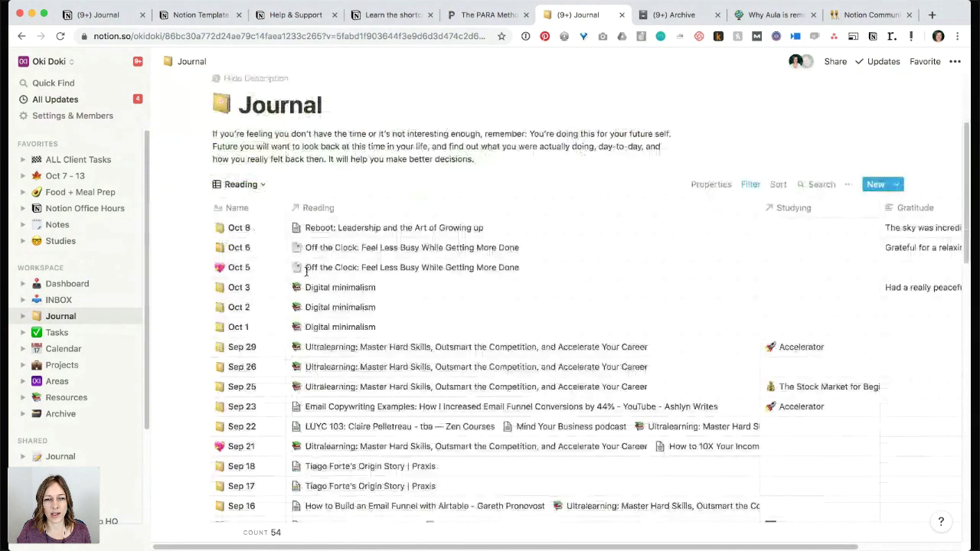
# Check the filter applied to the Oki Doki Journal's Reading view, and open the Oct 8 entry to examine its properties.
pyautogui.scroll(10, 307, 275)
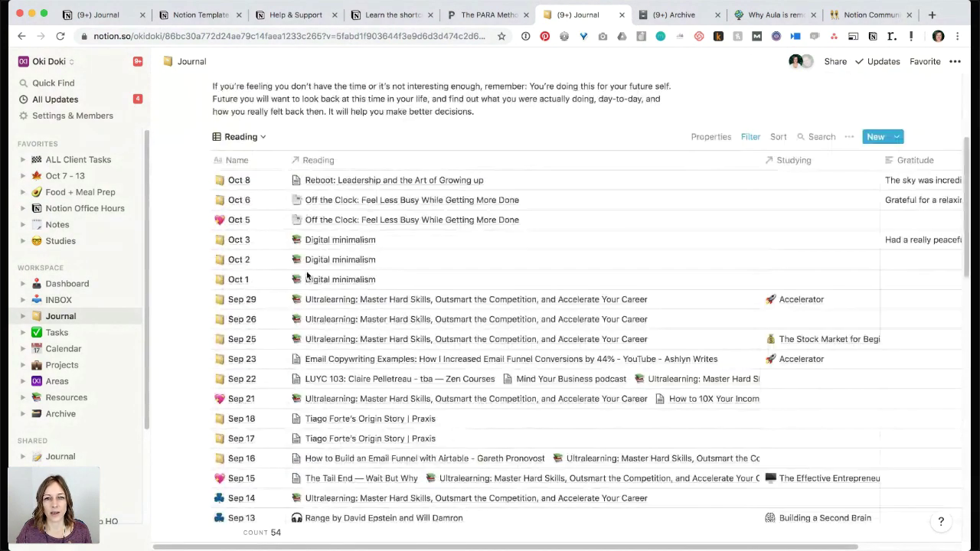
pyautogui.click(754, 333)
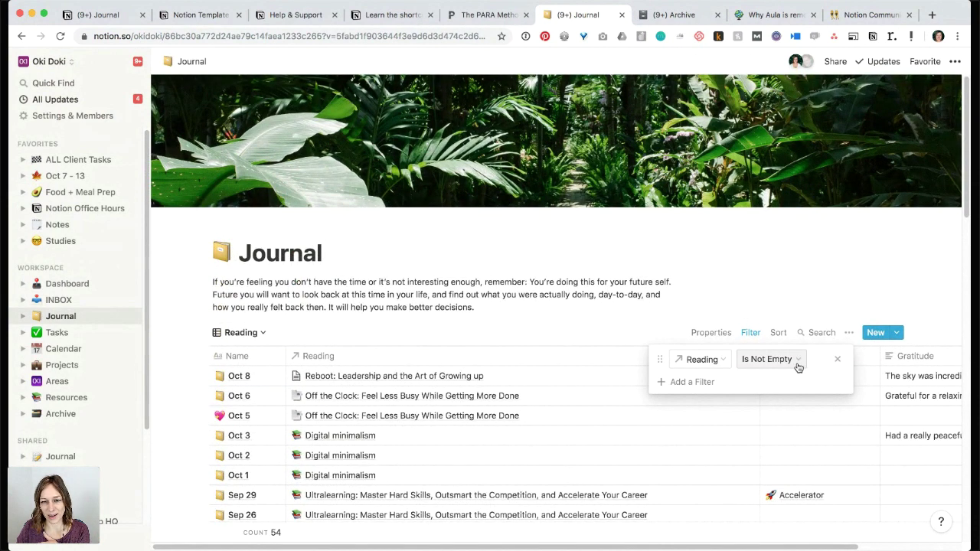
pyautogui.click(450, 304)
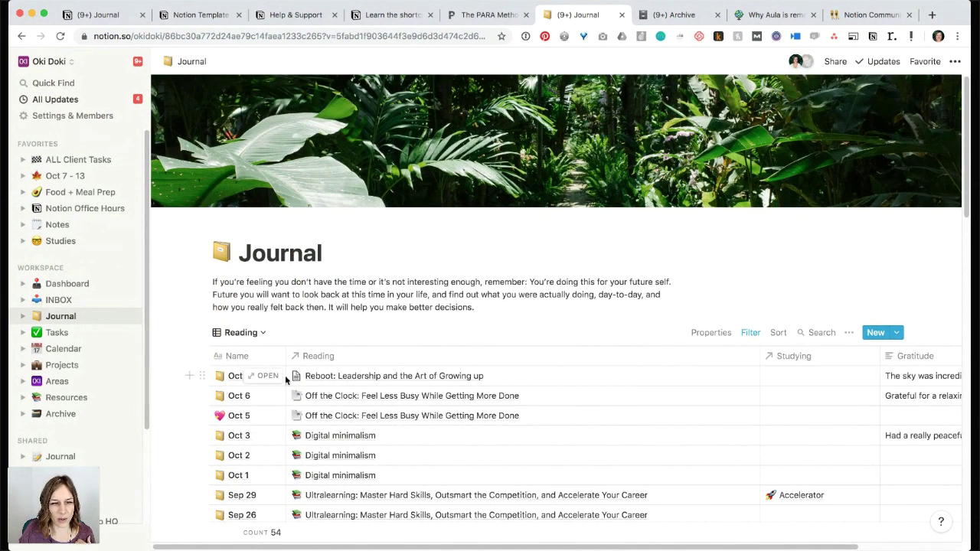
pyautogui.click(265, 376)
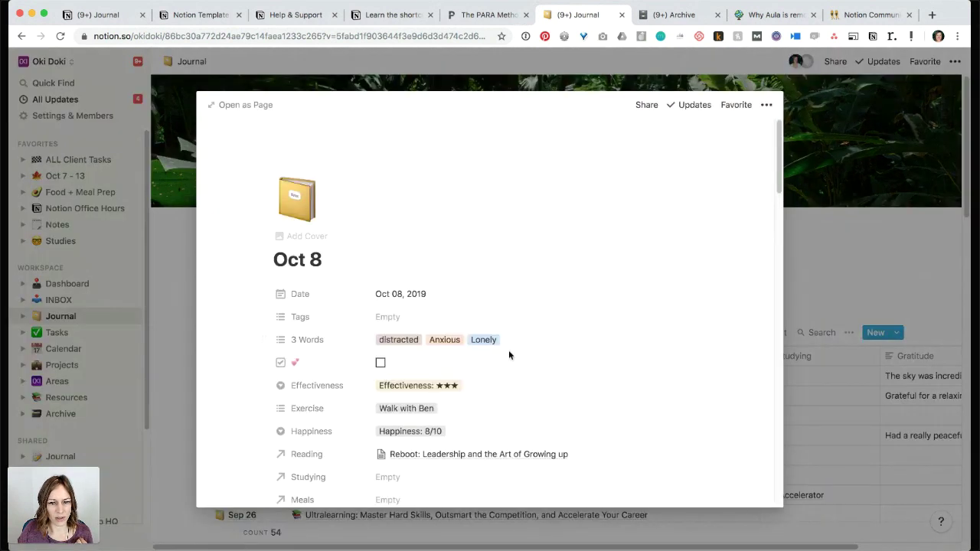
pyautogui.scroll(-4, 510, 353)
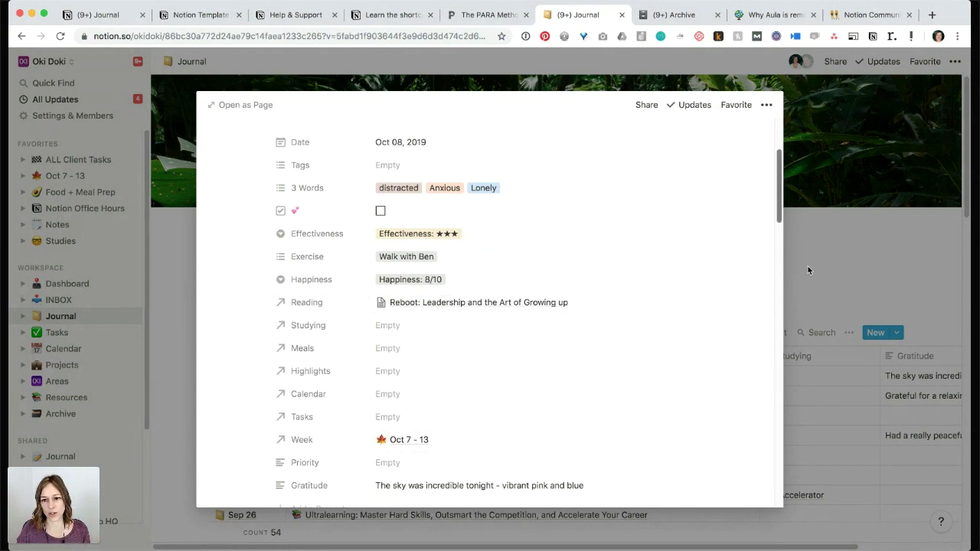
# Go back to the practice workspace's Journal, look over its Projects gallery and return to the Journal.
pyautogui.click(92, 17)
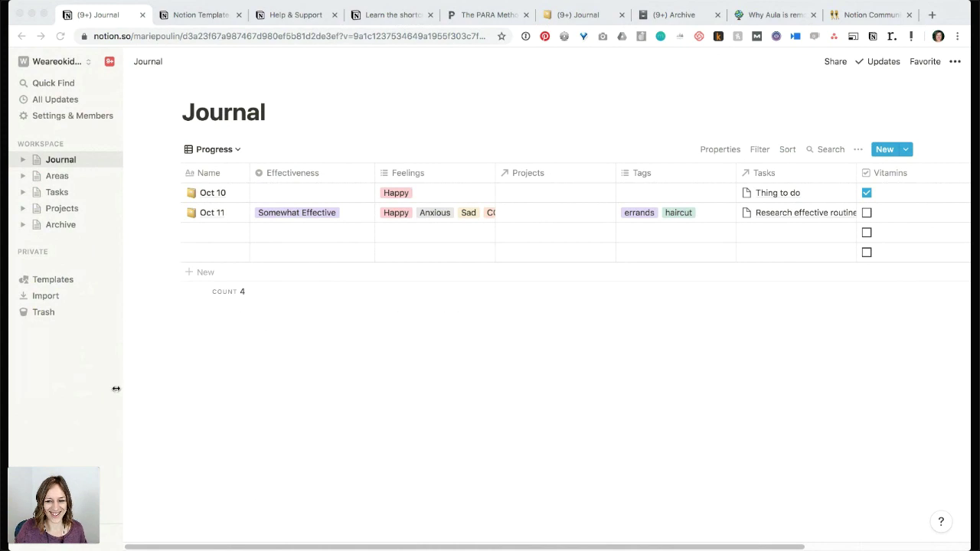
pyautogui.click(63, 386)
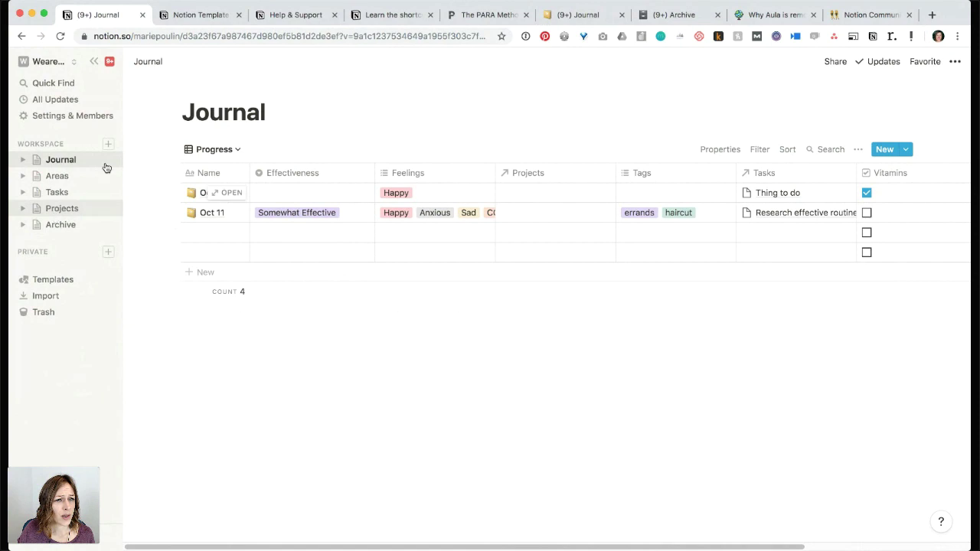
pyautogui.click(61, 356)
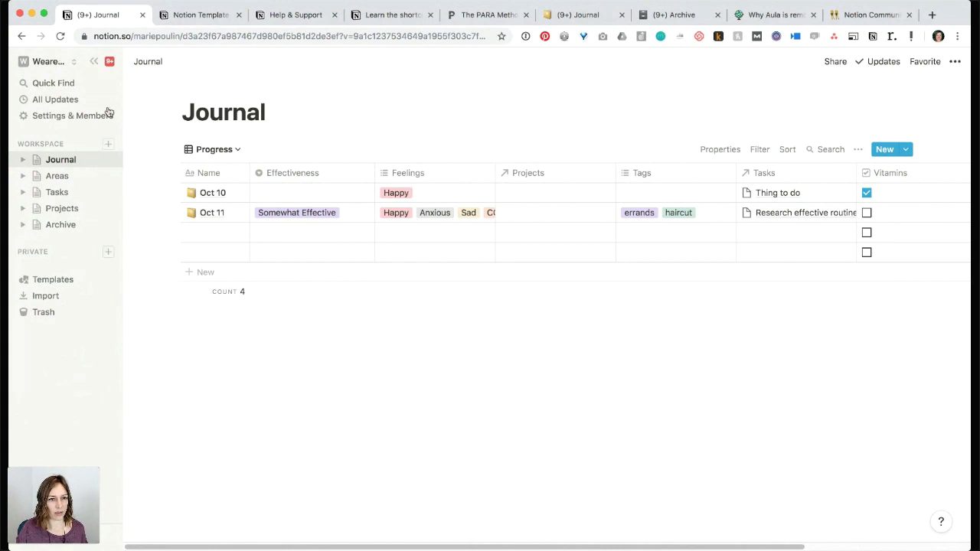
pyautogui.click(58, 210)
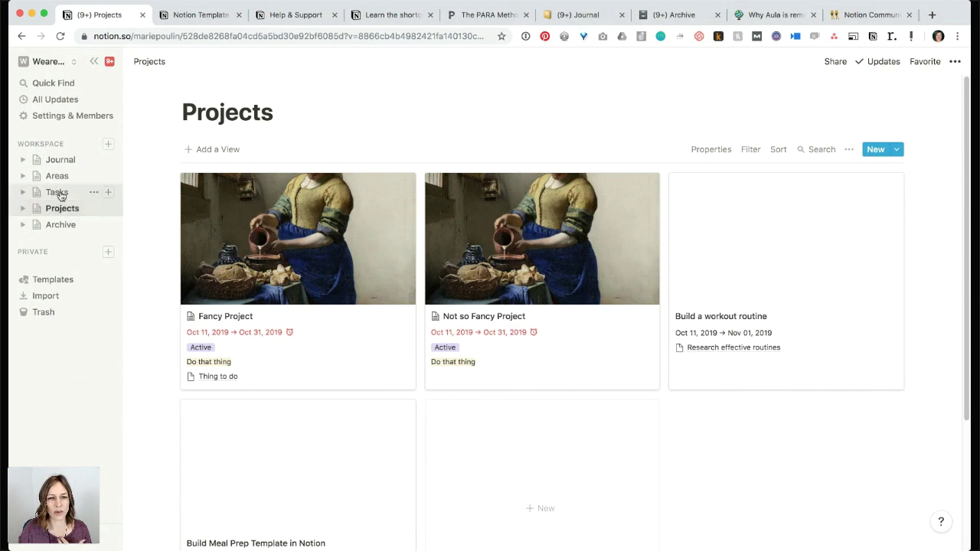
pyautogui.click(64, 164)
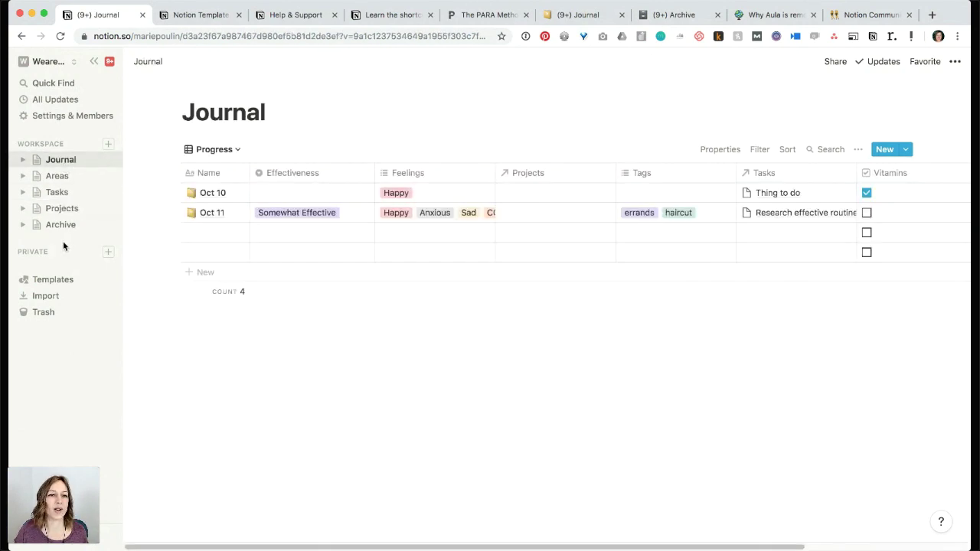
# Open the Weekly database in the Oki Doki workspace through the Oct 7 - 13 page, and examine the Oct 14 - 20 entry's properties.
pyautogui.click(577, 14)
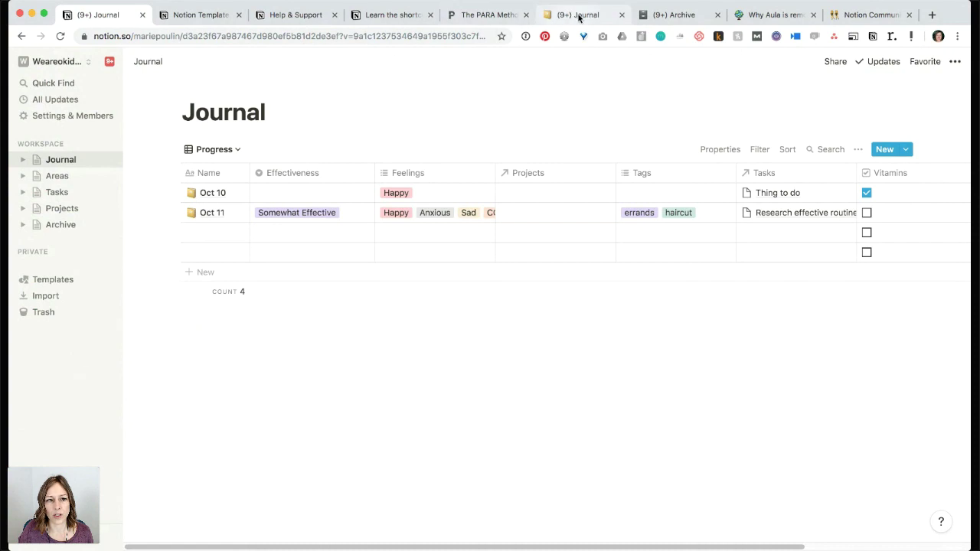
pyautogui.click(79, 176)
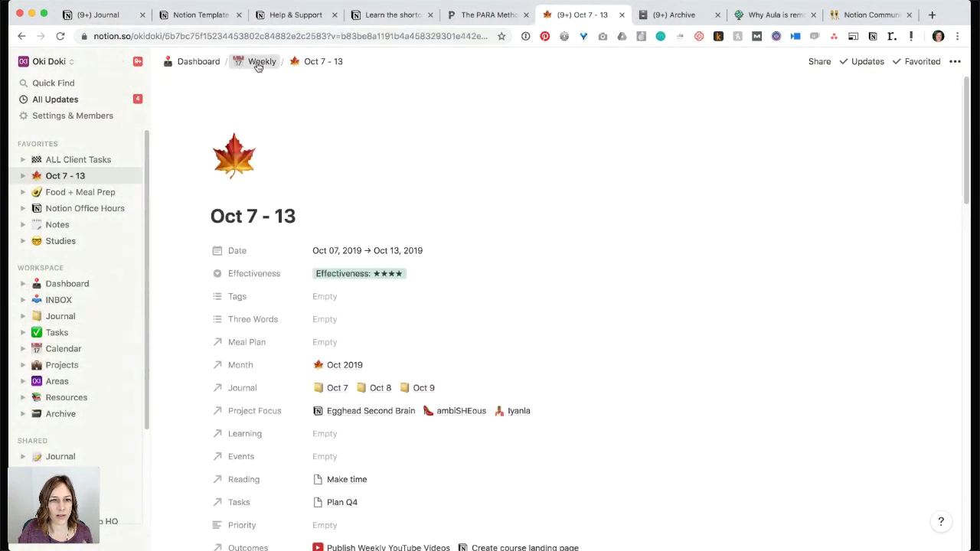
pyautogui.click(258, 65)
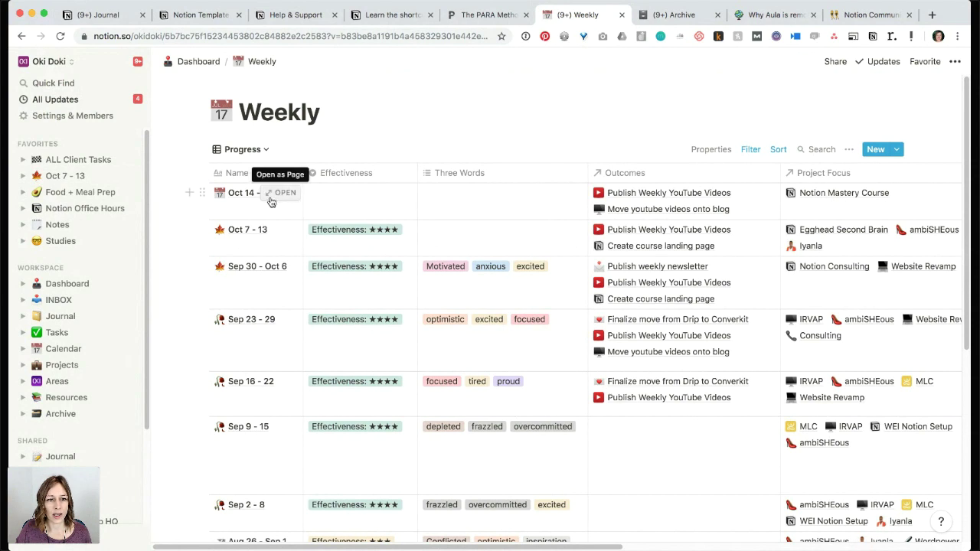
pyautogui.click(282, 195)
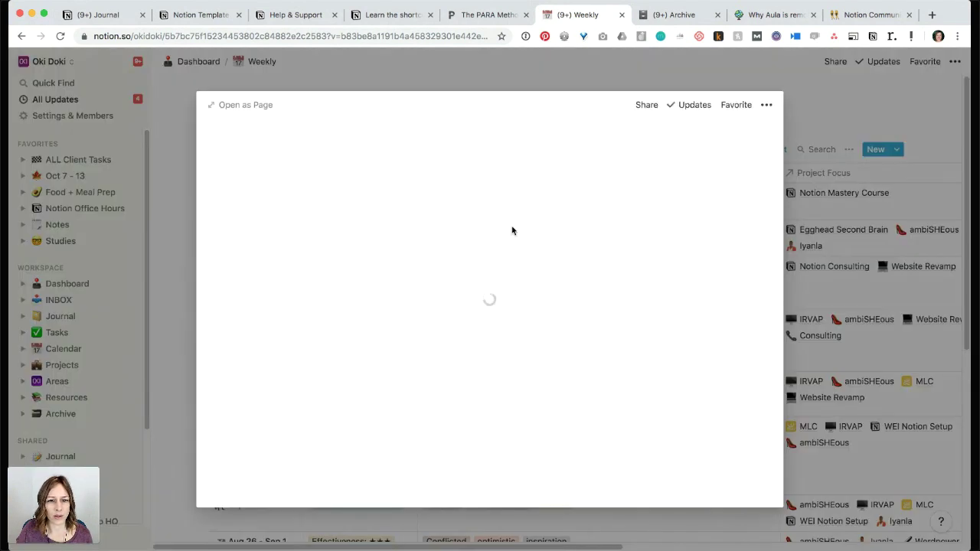
pyautogui.scroll(-4, 513, 231)
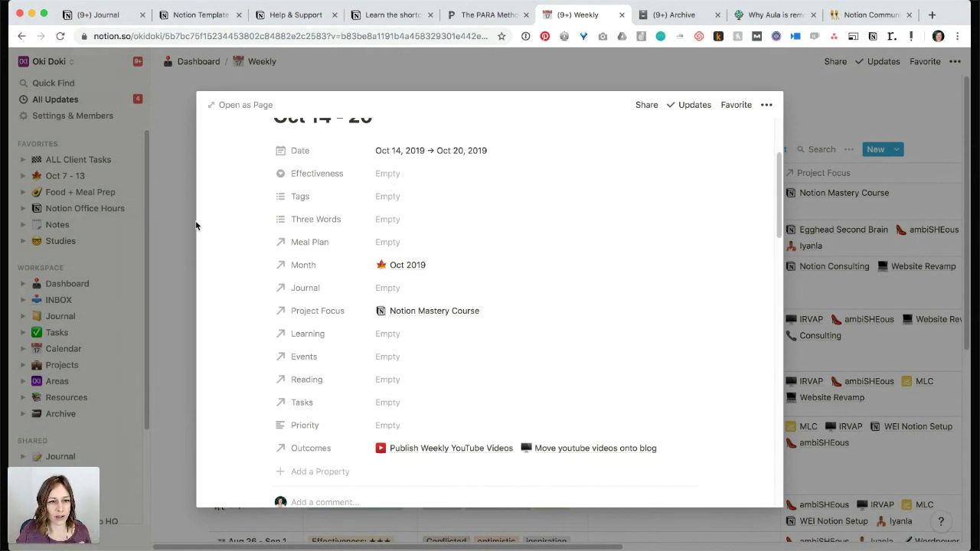
pyautogui.press('Escape')
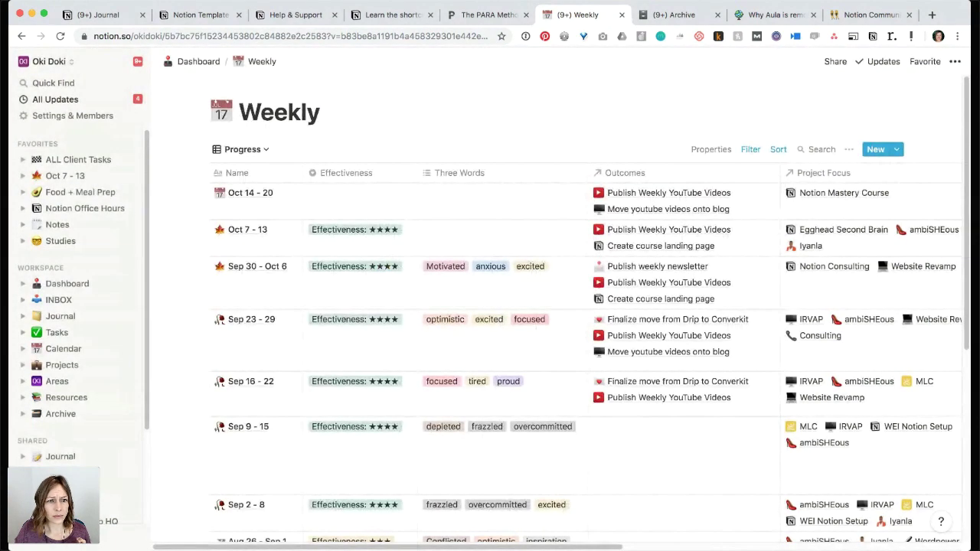
# Return to the practice workspace and create a new empty workspace page titled Resources.
pyautogui.click(88, 15)
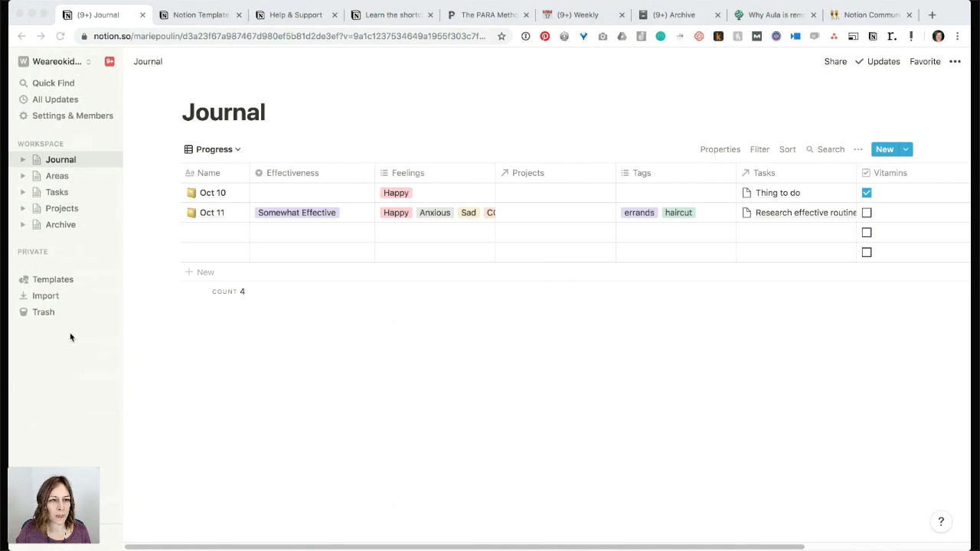
pyautogui.click(110, 145)
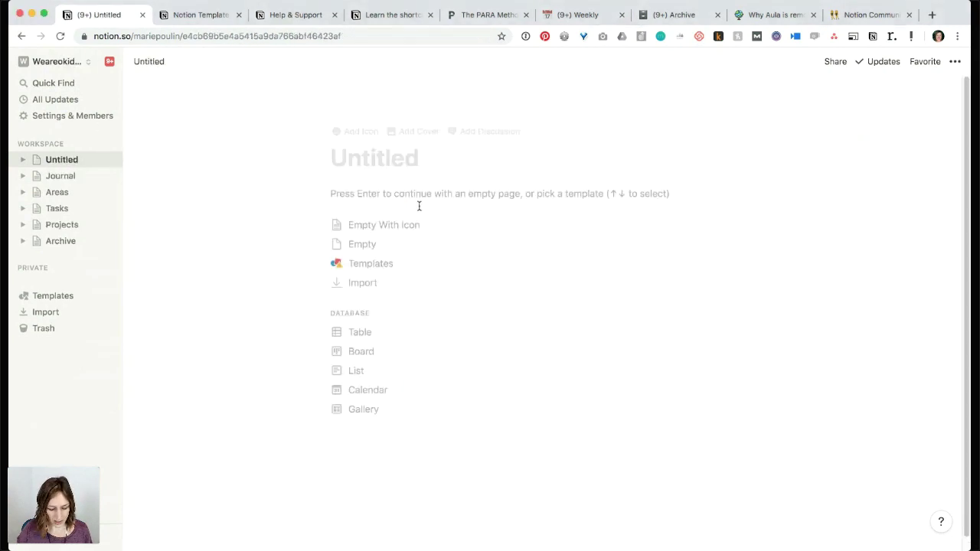
pyautogui.write('Resr')
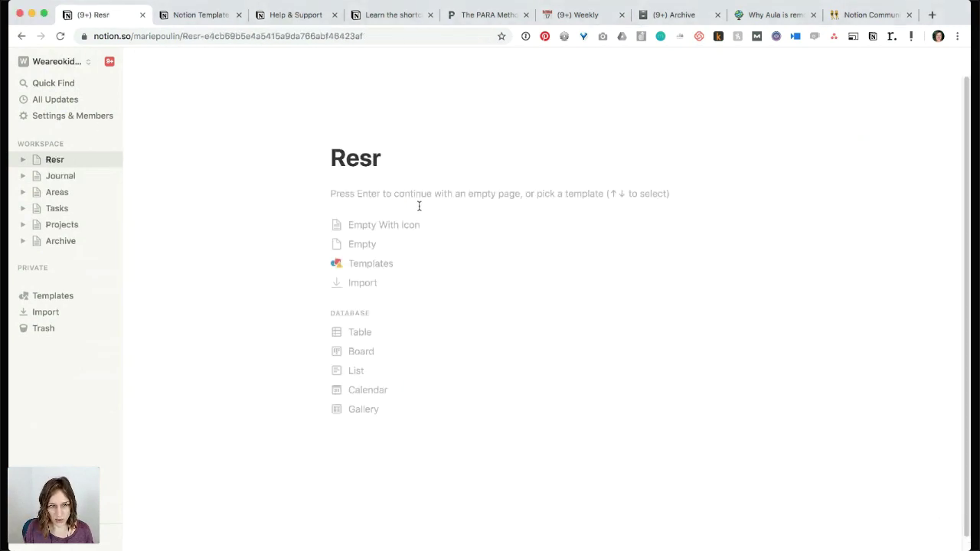
pyautogui.press('BackSpace')
pyautogui.write('ources')
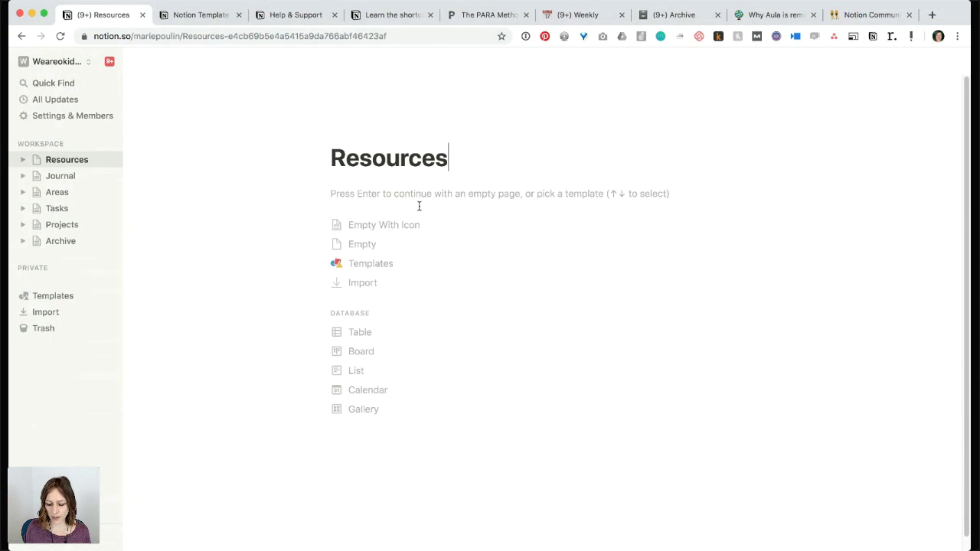
pyautogui.press('Return')
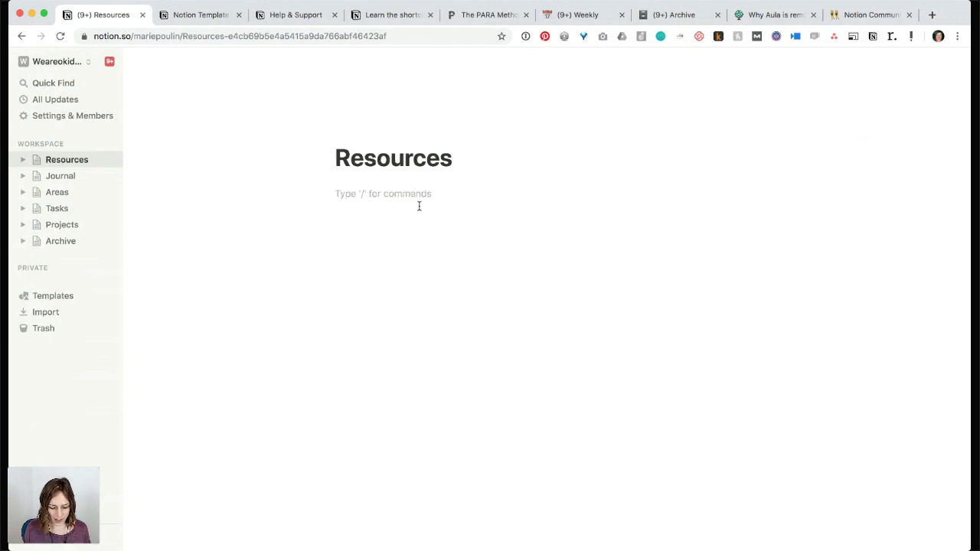
# Add two subpages named Reading + Listening and Swipe File to the Resources page.
pyautogui.write('Readi')
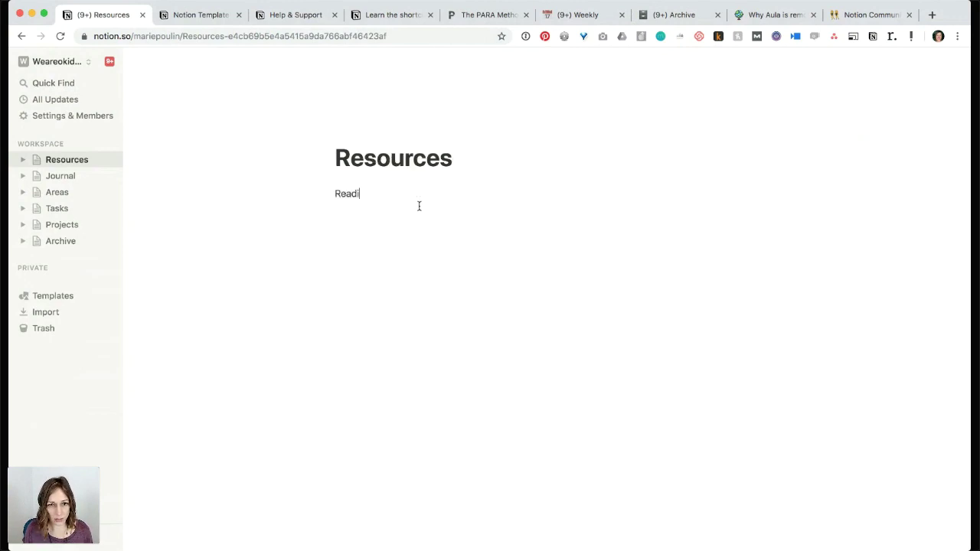
pyautogui.write('ng + Listening')
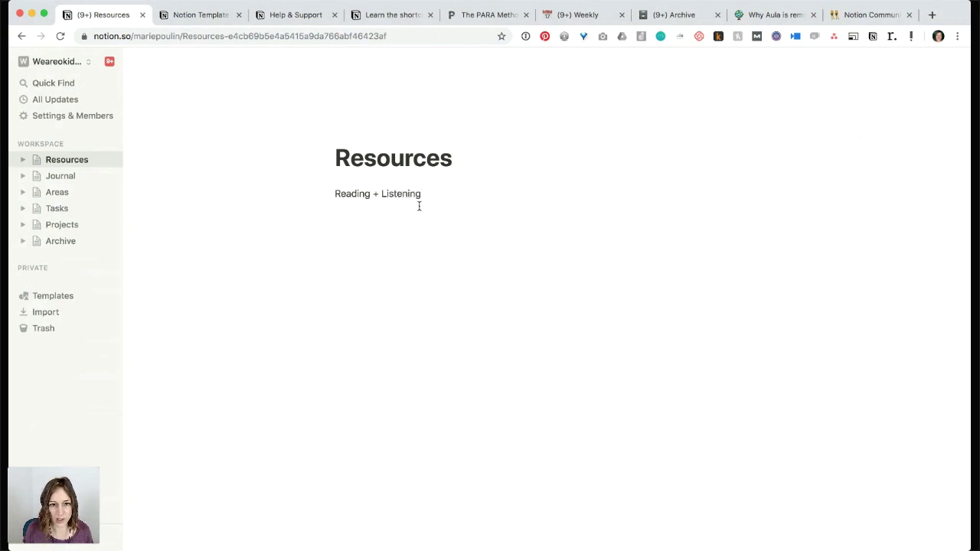
pyautogui.press('super+alt+9')
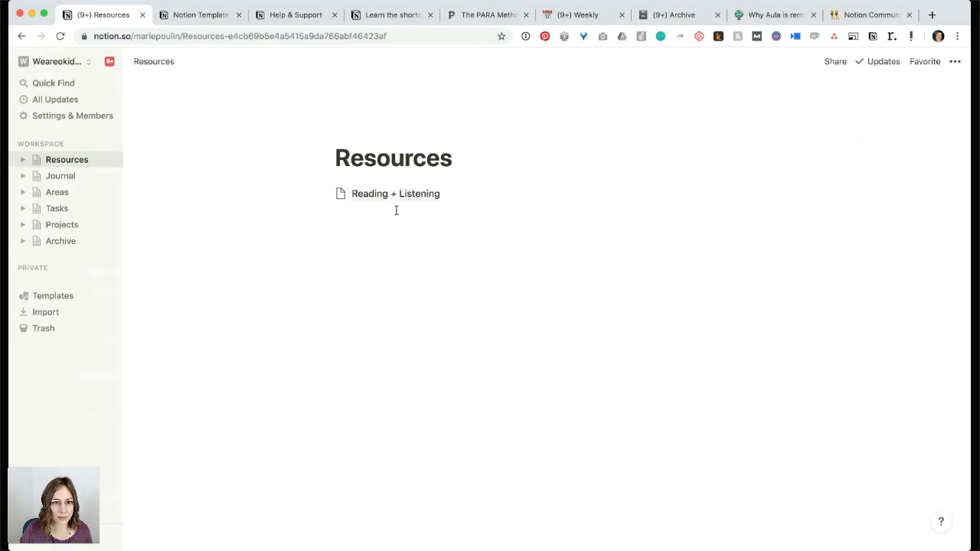
pyautogui.click(396, 211)
pyautogui.write('Swipe File')
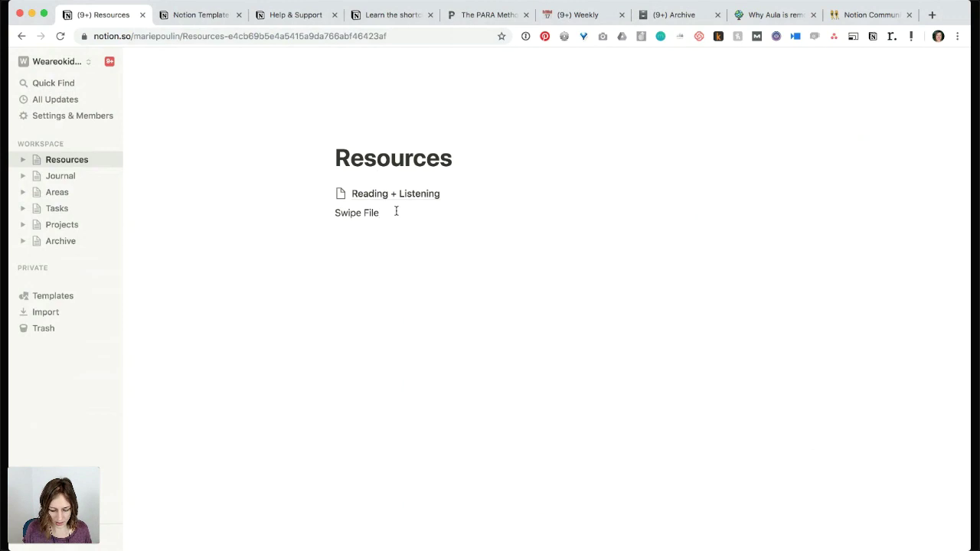
pyautogui.press('alt+super+9')
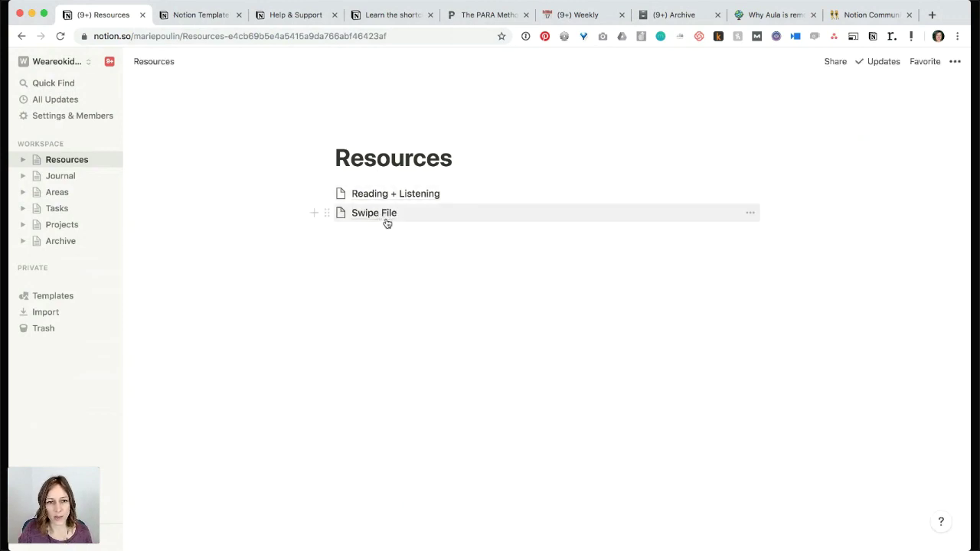
# Open the Reading + Listening subpage and set it up as a table database.
pyautogui.click(418, 200)
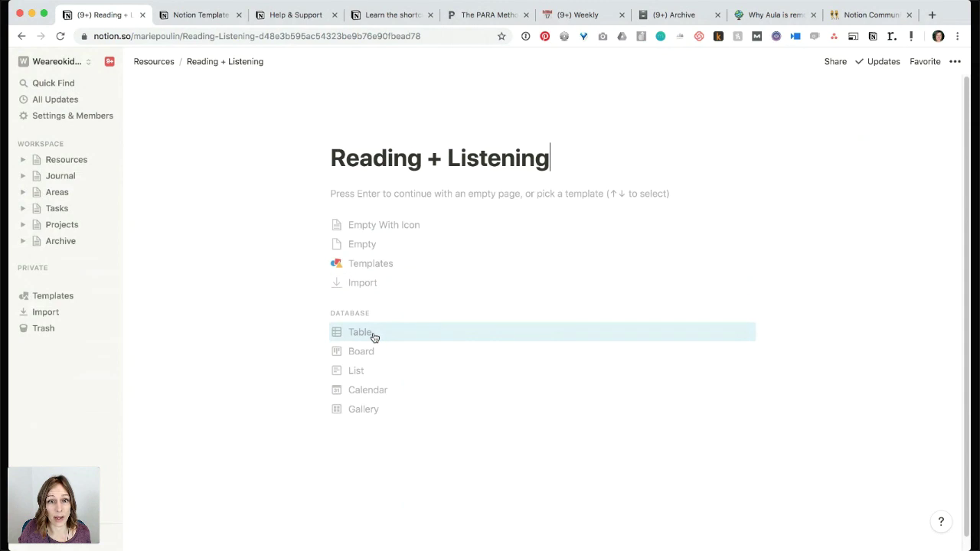
pyautogui.click(360, 332)
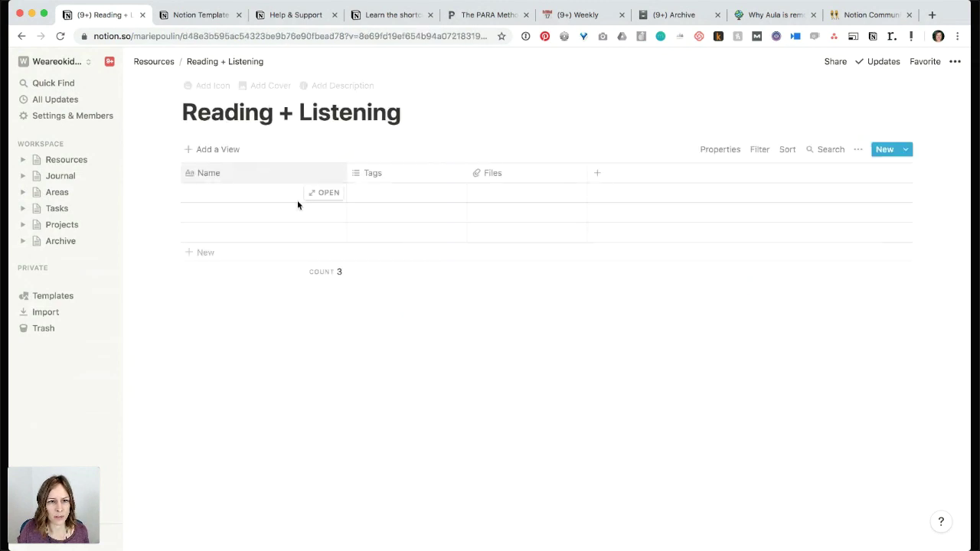
pyautogui.click(225, 201)
pyautogui.press('Escape')
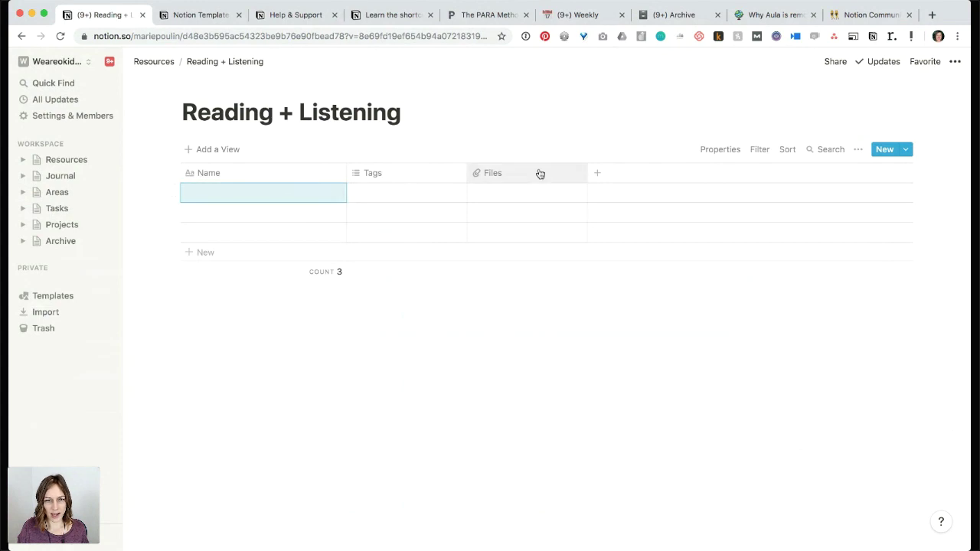
# Add a property named URL with the URL type to the Reading + Listening table.
pyautogui.click(605, 176)
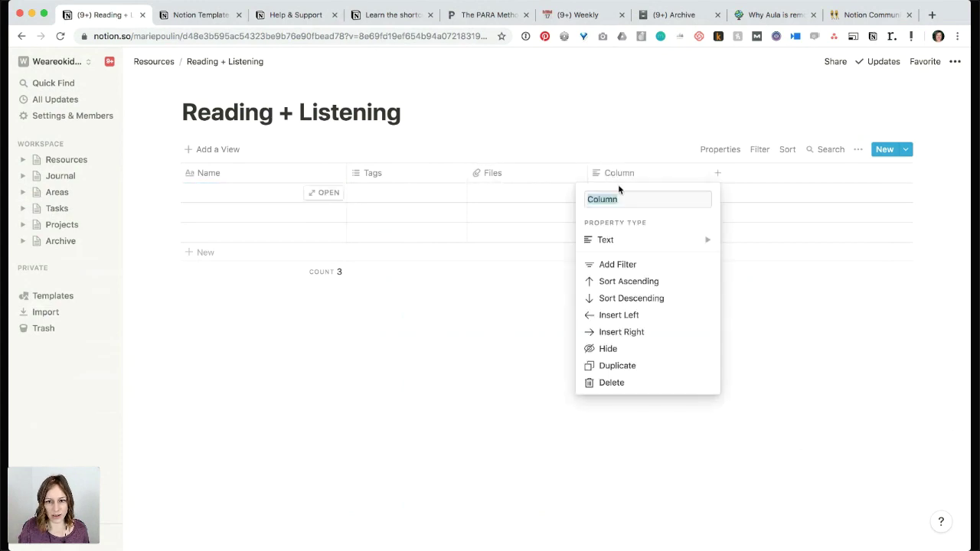
pyautogui.write('URL')
pyautogui.click(613, 241)
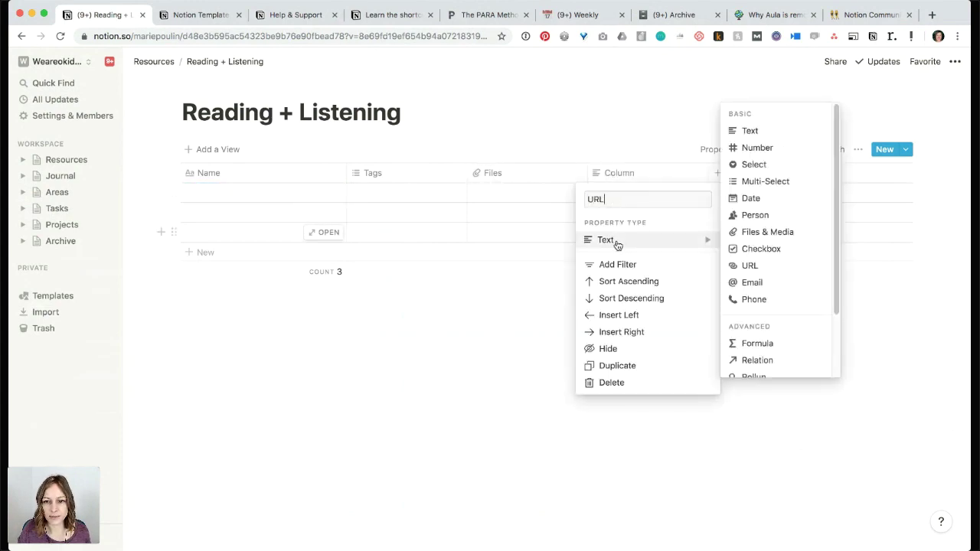
pyautogui.click(750, 265)
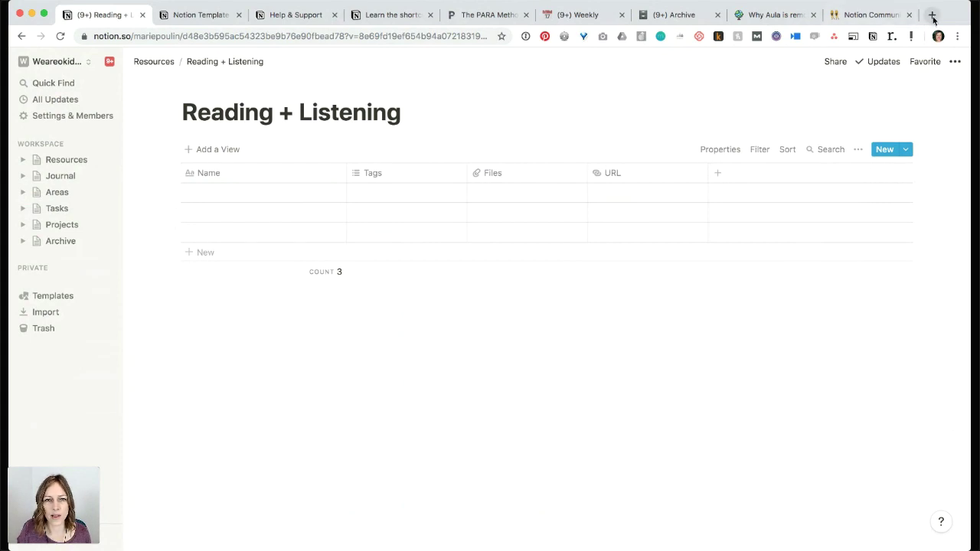
# Switch to the open PARA Method article in the browser and look over its title and introduction.
pyautogui.click(493, 16)
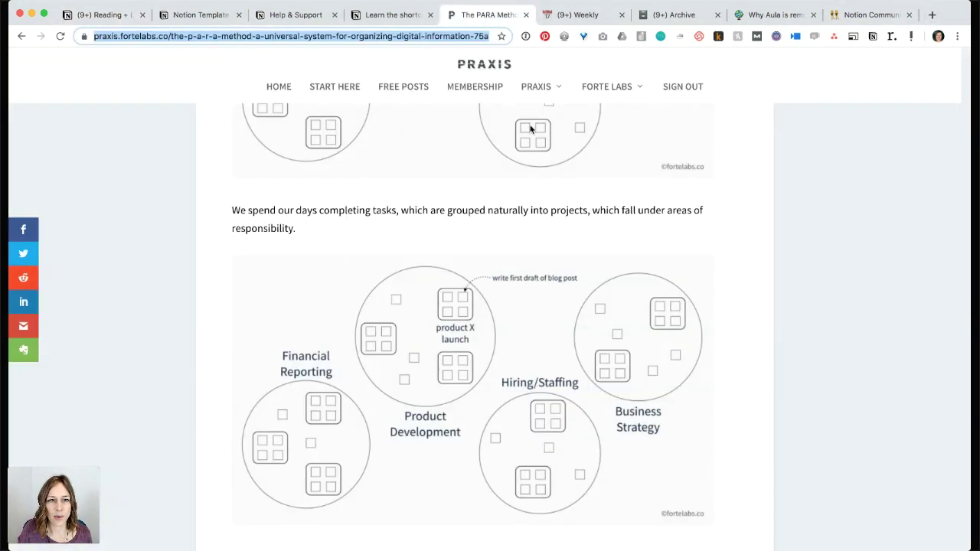
pyautogui.scroll(4, 699, 192)
pyautogui.scroll(5, 698, 192)
pyautogui.scroll(-3, 879, 334)
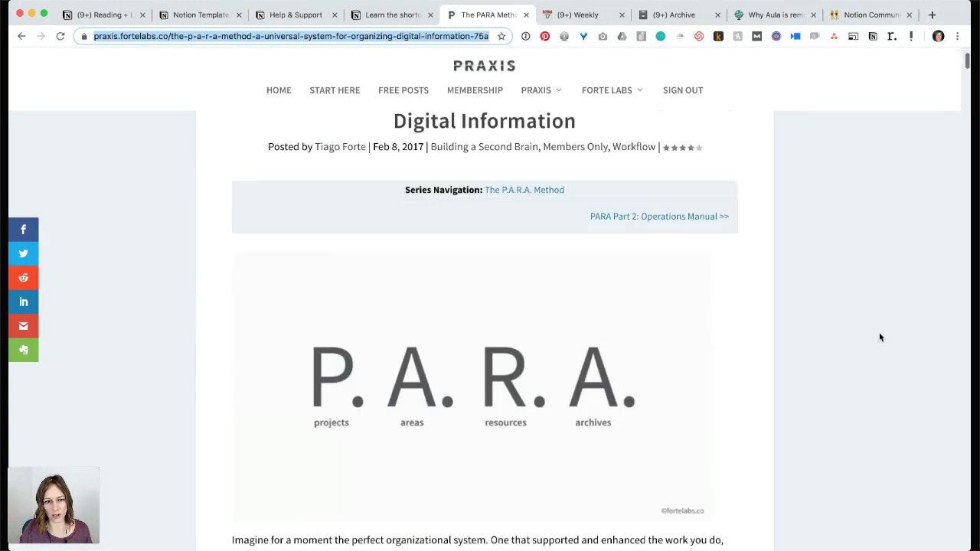
pyautogui.scroll(2, 717, 205)
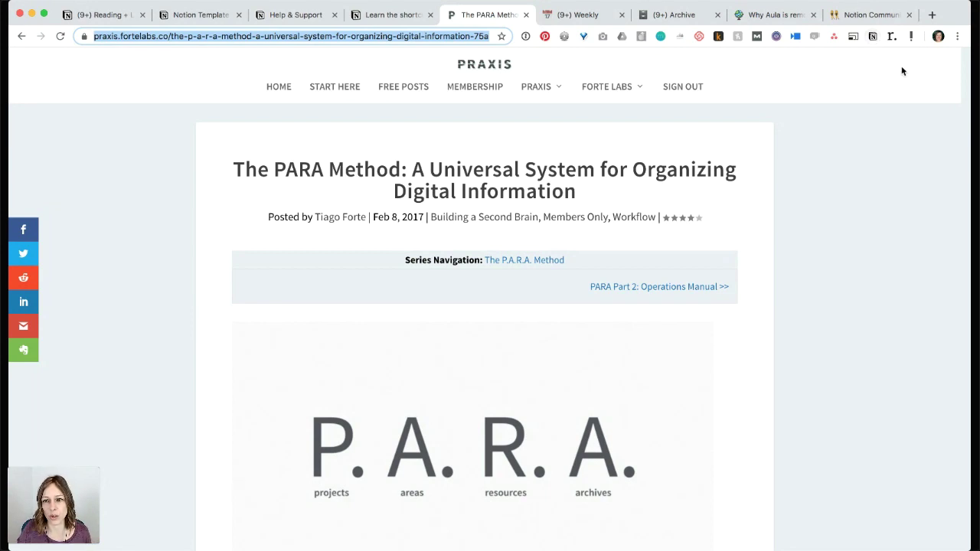
# Save the PARA Method article to the Reading + Listening database with the Notion web clipper and view the saved page.
pyautogui.press('super+Tab')
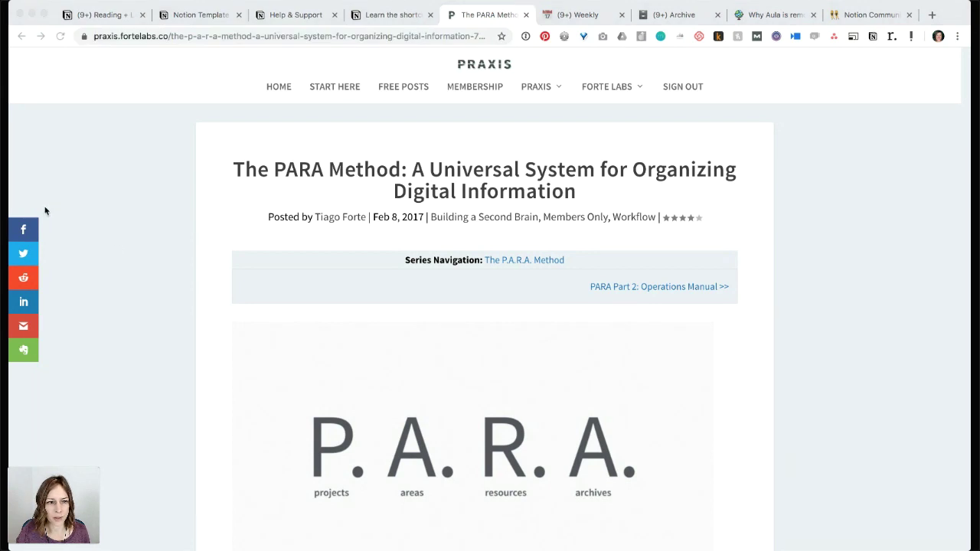
pyautogui.press('super+Tab')
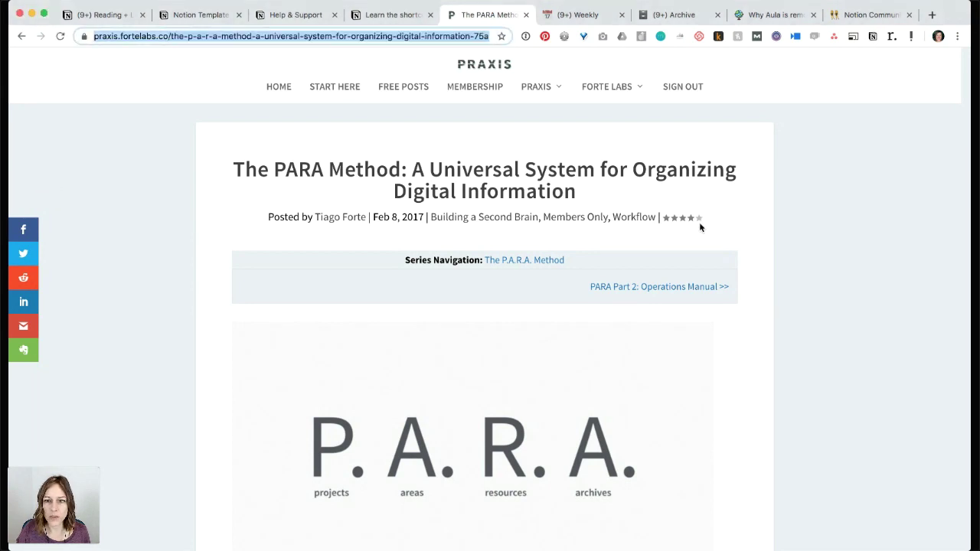
pyautogui.click(872, 36)
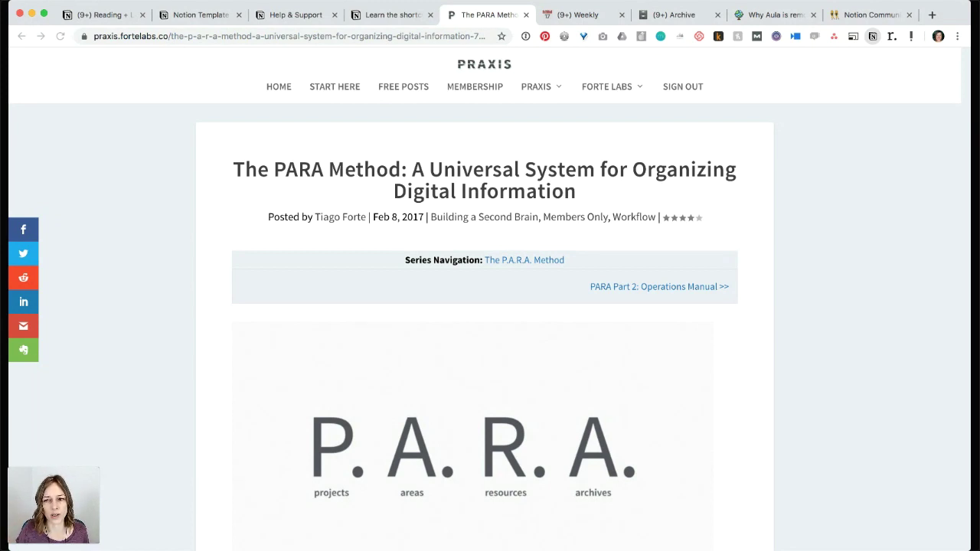
pyautogui.click(772, 105)
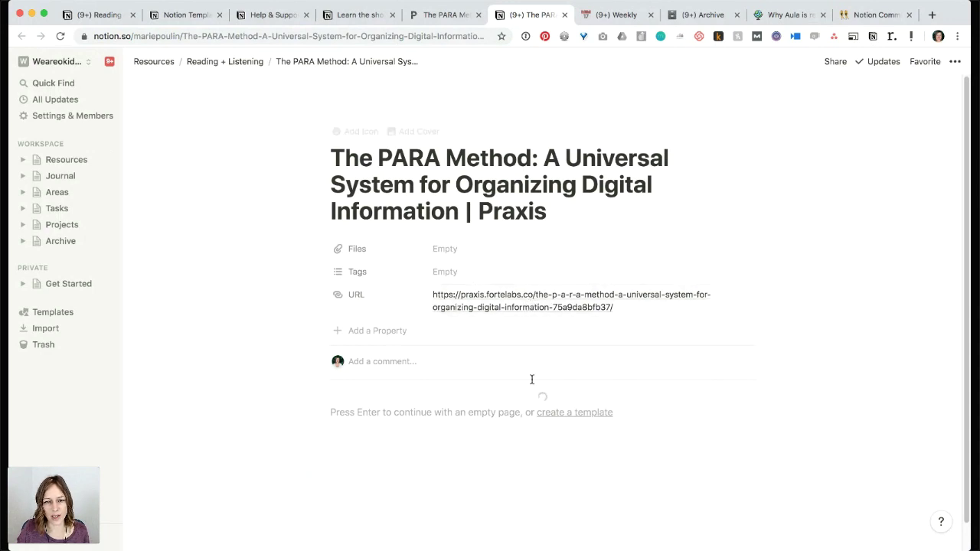
pyautogui.scroll(-2, 617, 386)
pyautogui.scroll(-10, 641, 388)
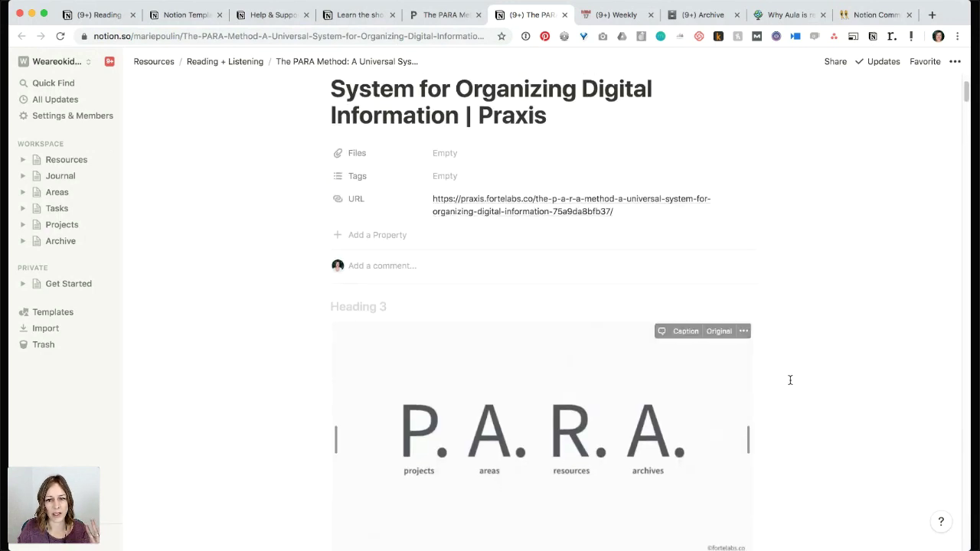
pyautogui.scroll(-20, 790, 379)
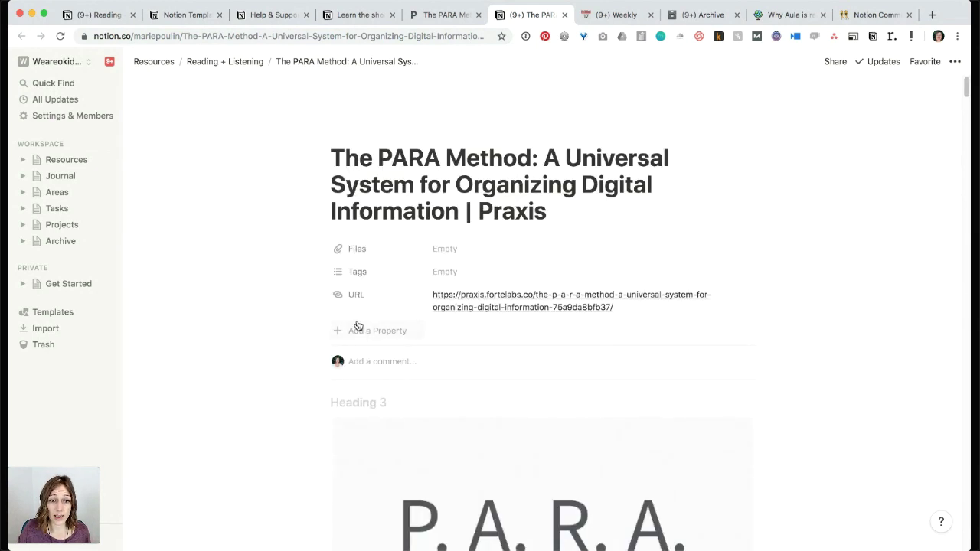
# Add a text property named Summary to the saved PARA Method page.
pyautogui.click(360, 330)
pyautogui.write('Summary')
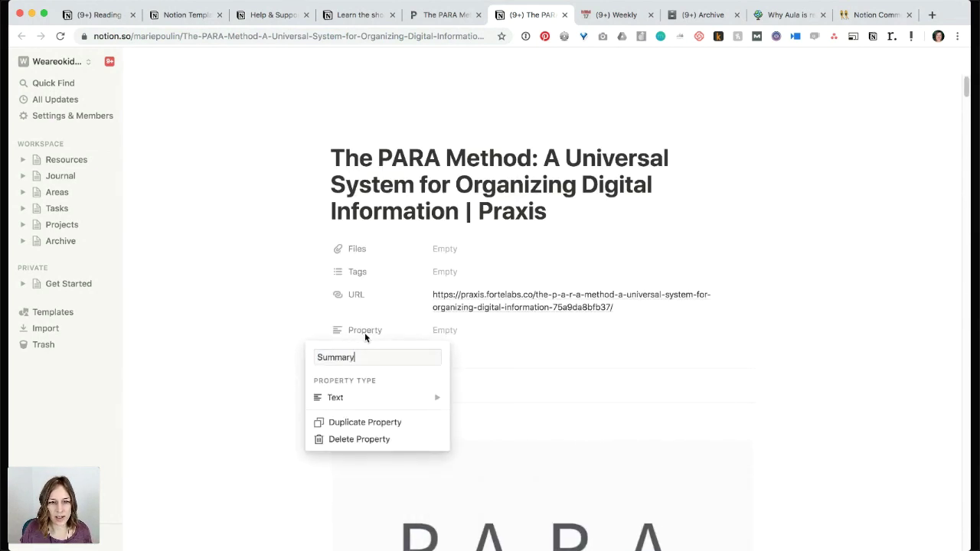
pyautogui.click(306, 355)
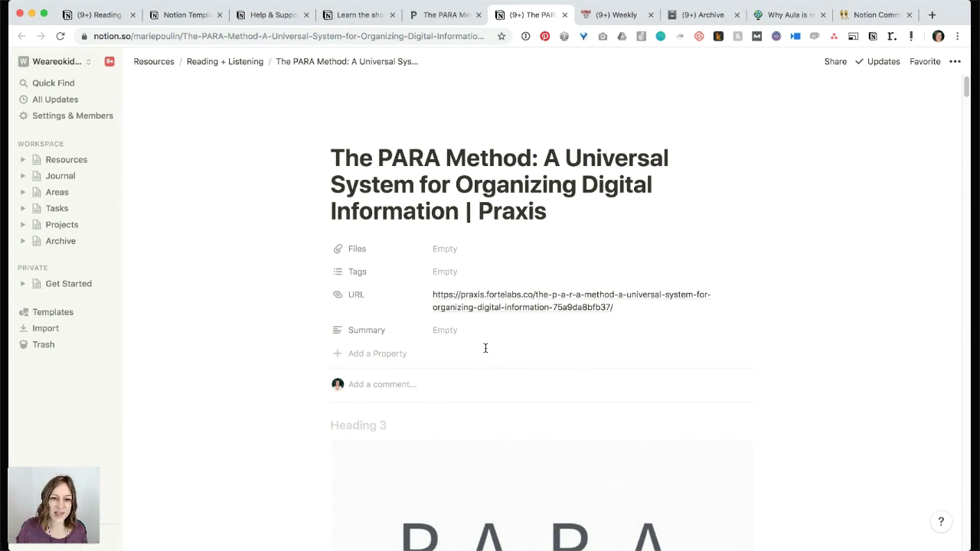
# Fill the Summary property with "PARA - projects areas" followed by lorem ipsum placeholder text.
pyautogui.scroll(-1, 469, 354)
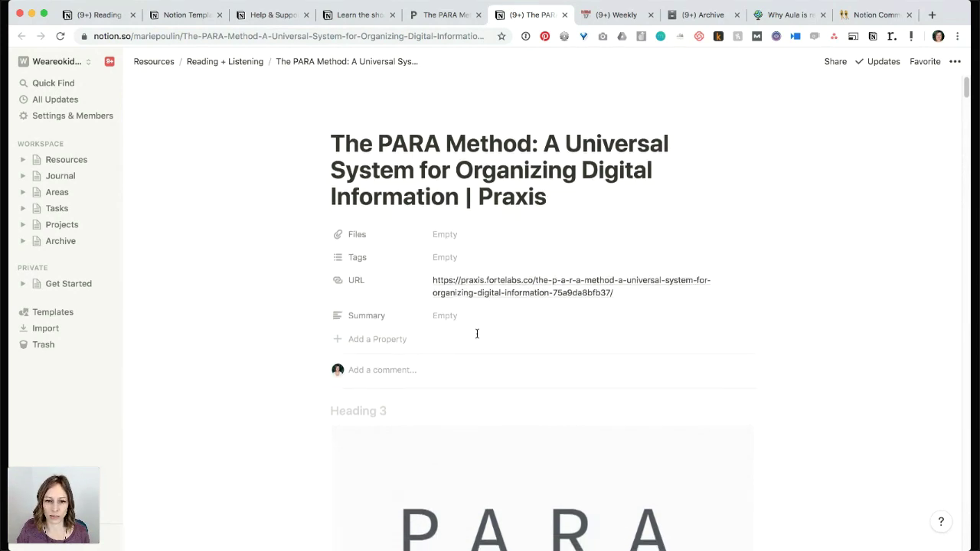
pyautogui.scroll(-2, 477, 330)
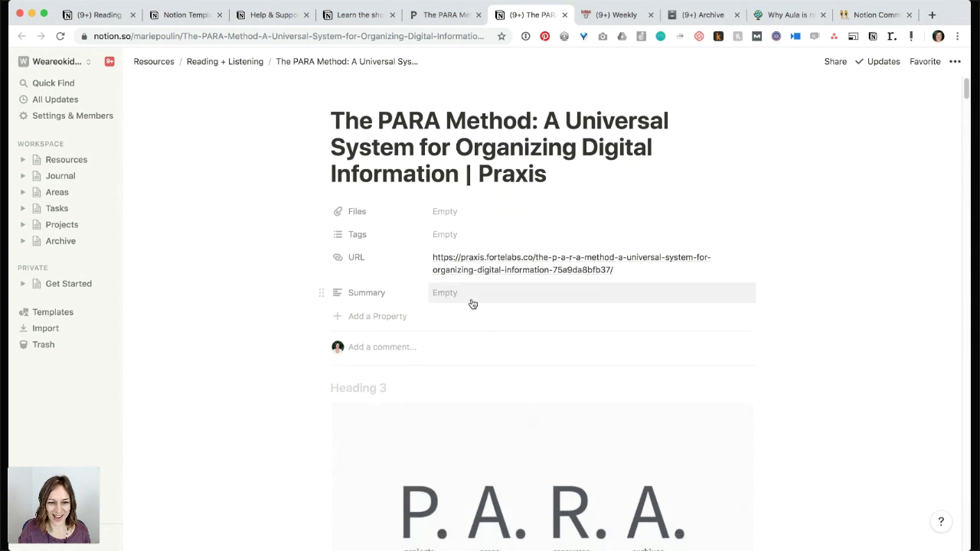
pyautogui.click(472, 301)
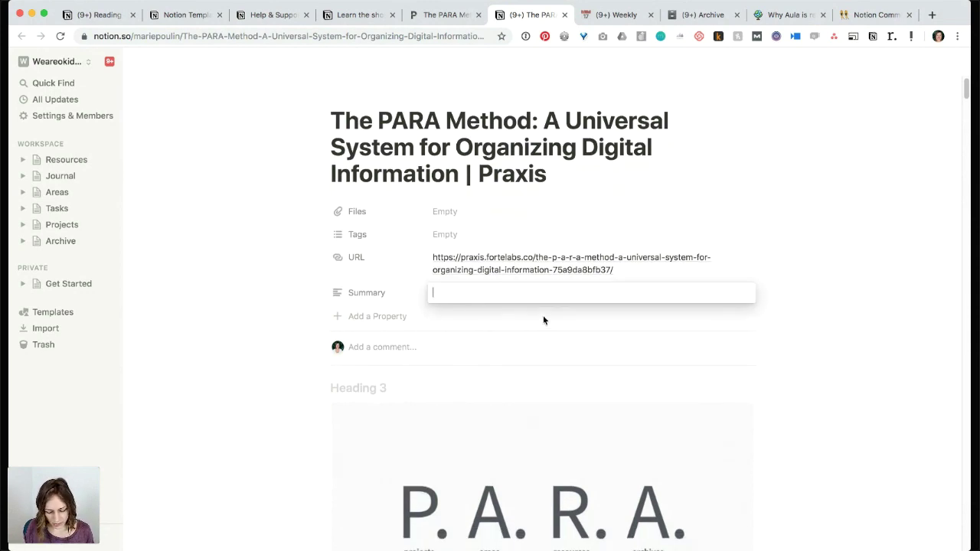
pyautogui.write('PARA ')
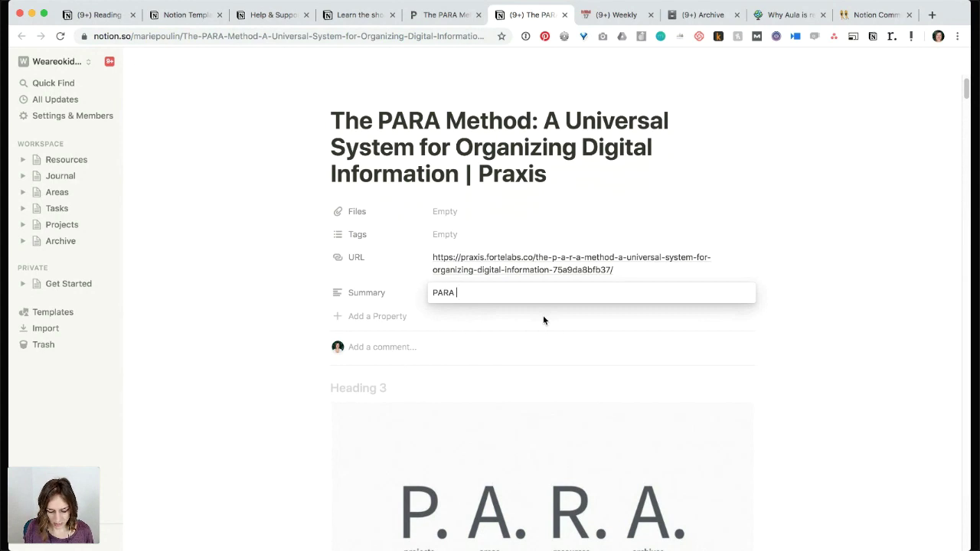
pyautogui.write('- projects areas')
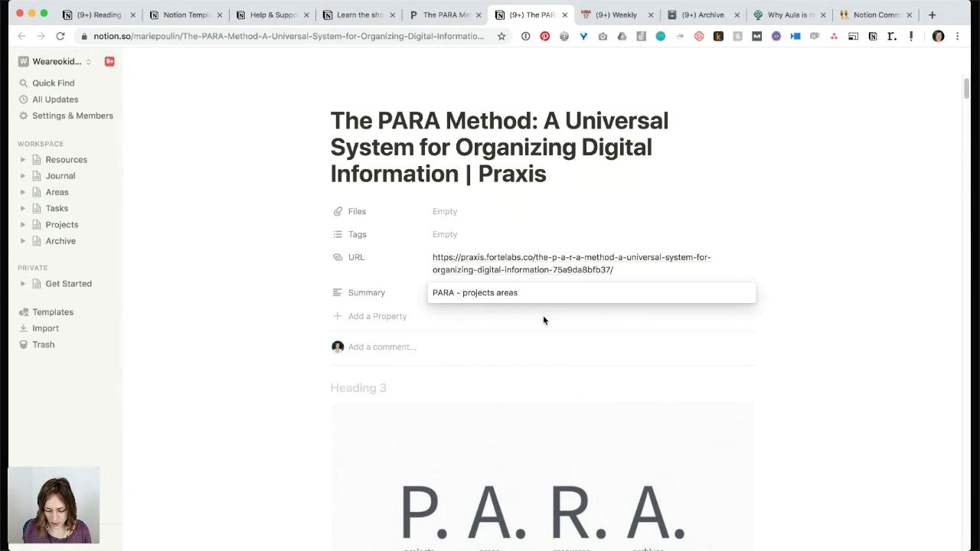
pyautogui.write(' ;lorem')
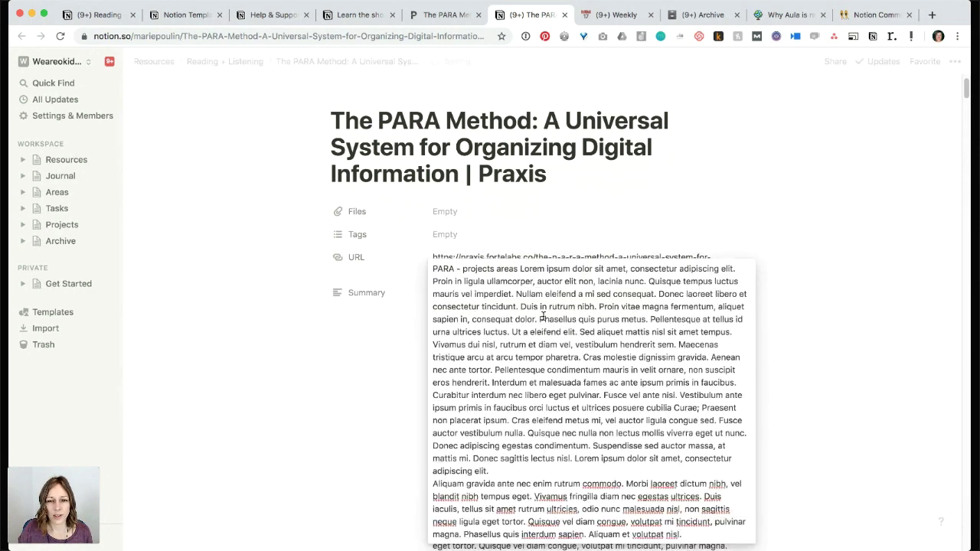
# Trim the Summary placeholder text so that it ends after "sapien in, consequat dolor.".
pyautogui.moveTo(538, 319); pyautogui.dragTo(632, 535)
pyautogui.press('BackSpace')
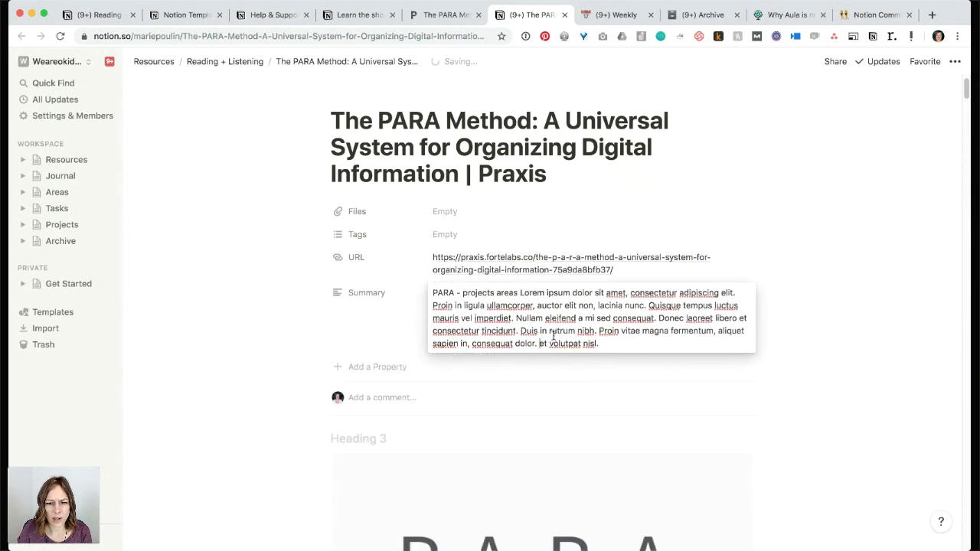
pyautogui.keyDown('shift'); pyautogui.click(609, 344); pyautogui.keyUp('shift')
pyautogui.press('BackSpace')
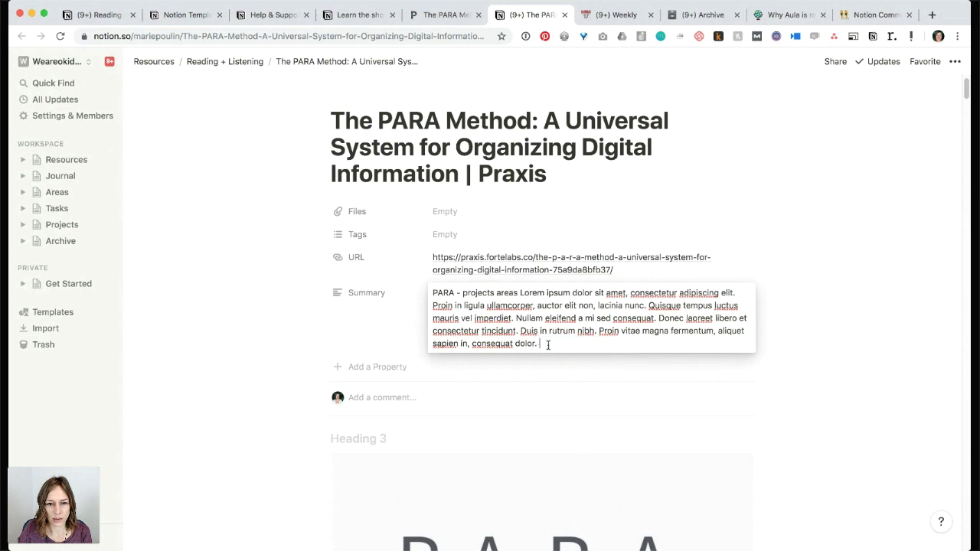
pyautogui.press('BackSpace')
pyautogui.click(833, 261)
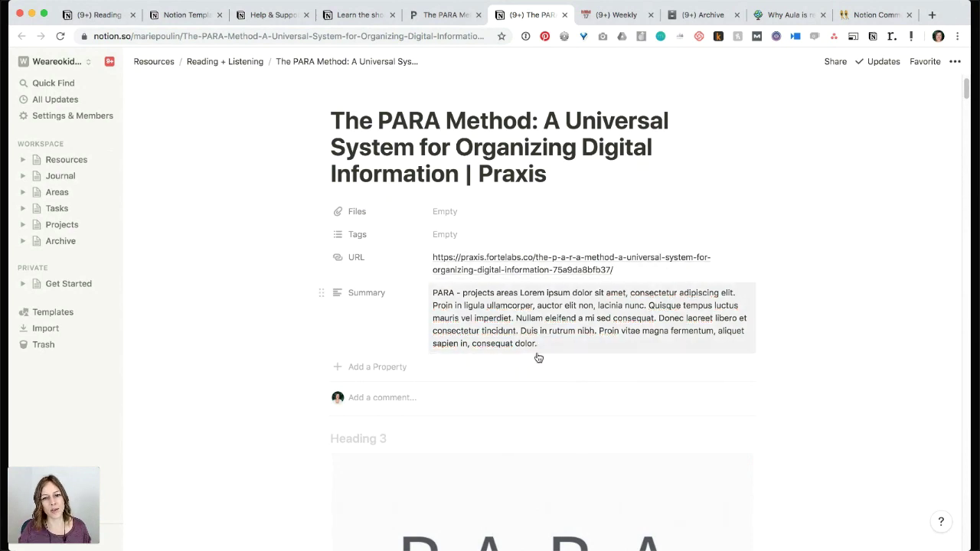
# Return to the Resources page and give the Reading + Listening subpage the stacked books emoji as its icon.
pyautogui.scroll(-2, 655, 337)
pyautogui.scroll(-5, 659, 334)
pyautogui.scroll(7, 659, 334)
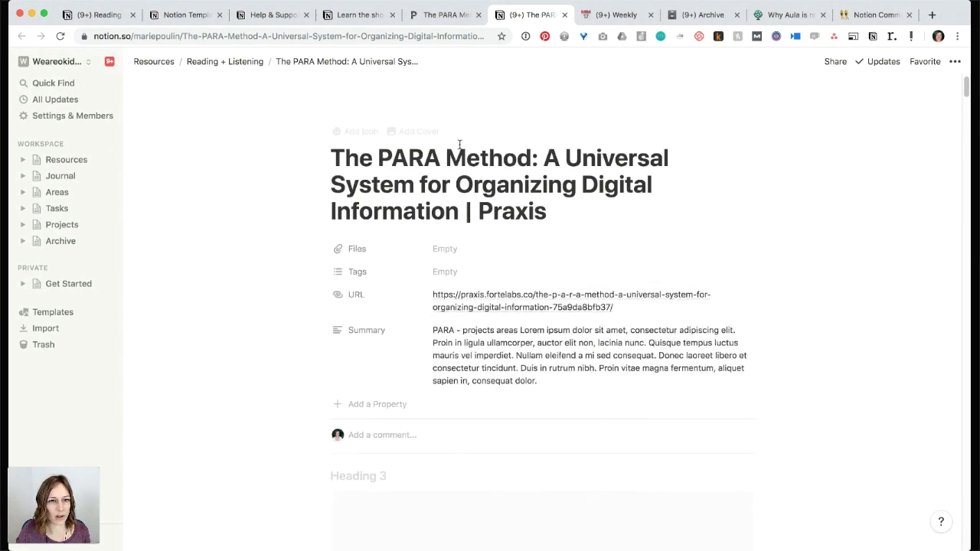
pyautogui.click(219, 66)
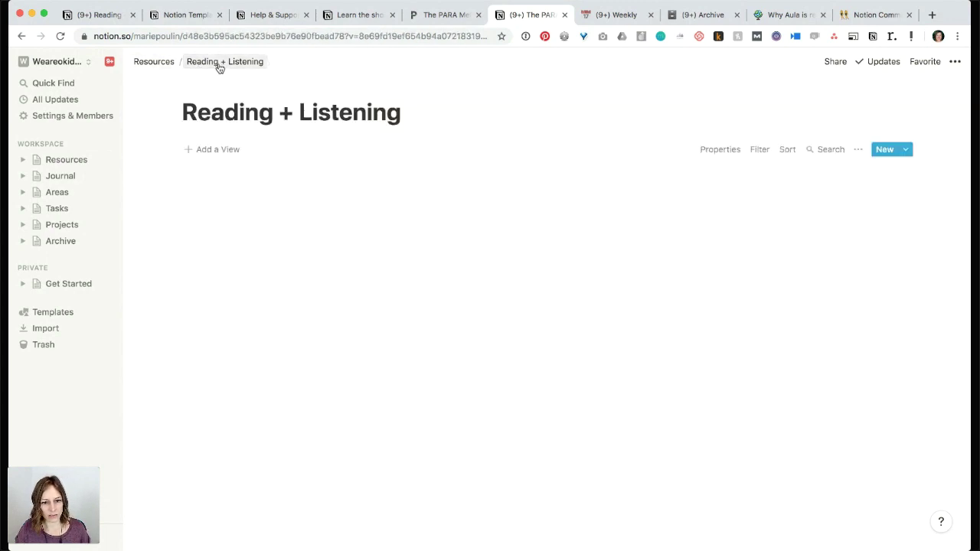
pyautogui.click(150, 67)
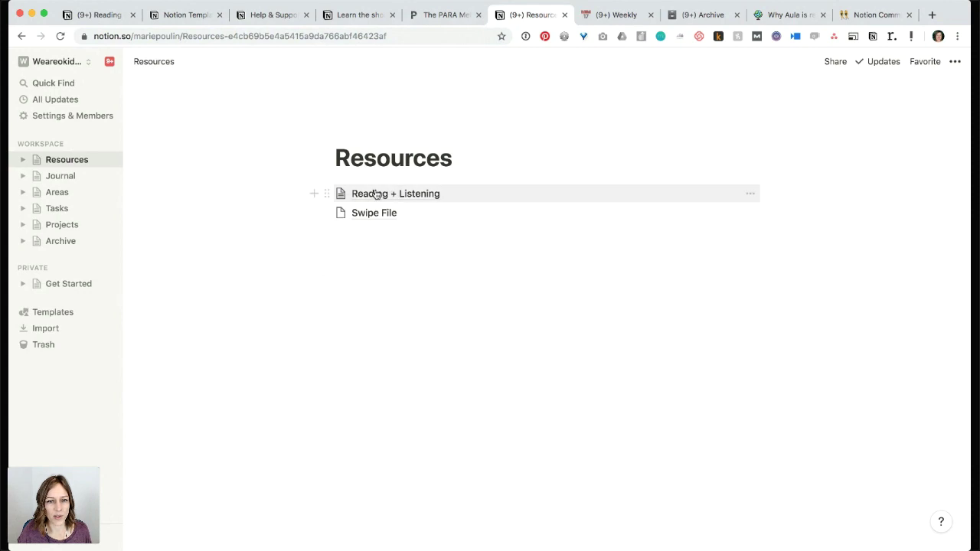
pyautogui.click(342, 196)
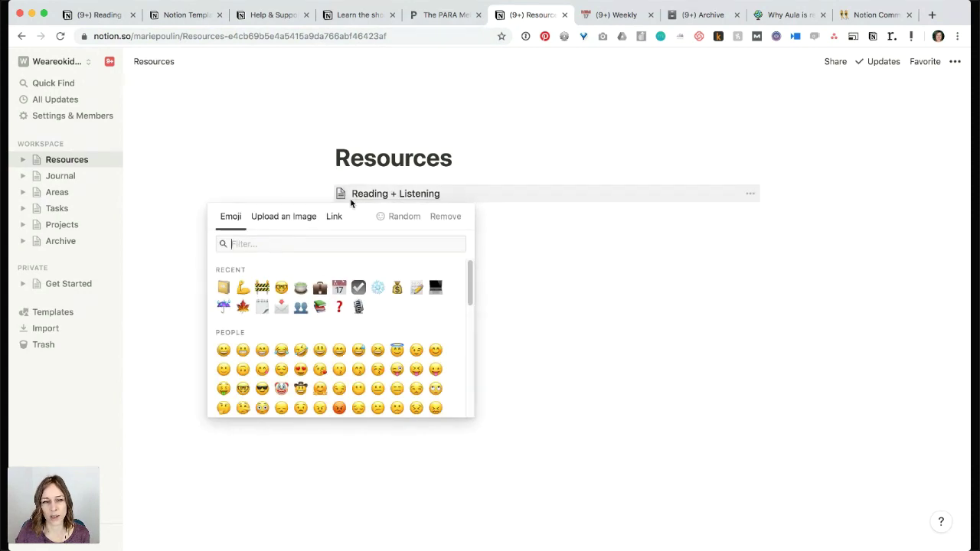
pyautogui.click(320, 307)
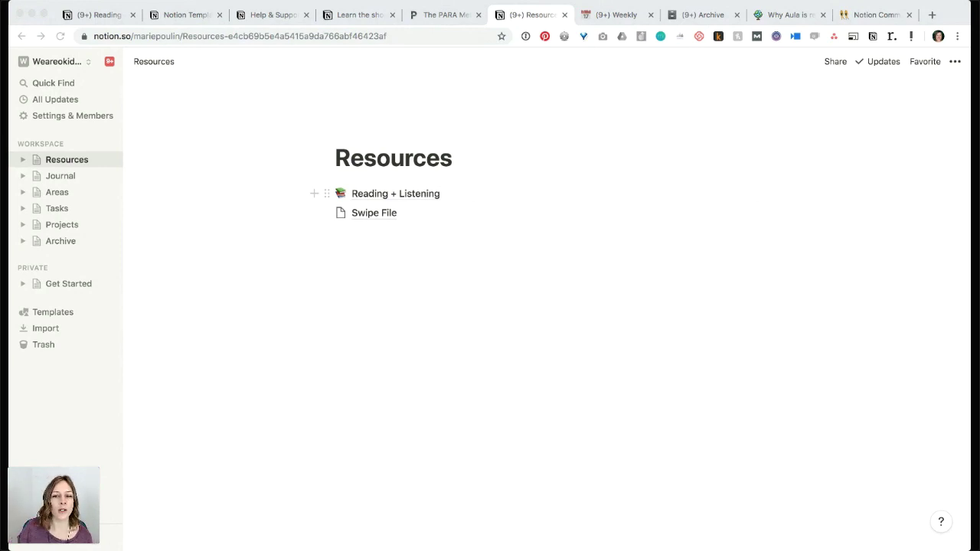
# Open the Reading + Listening database to view its entry and the options for new entries.
pyautogui.click(92, 390)
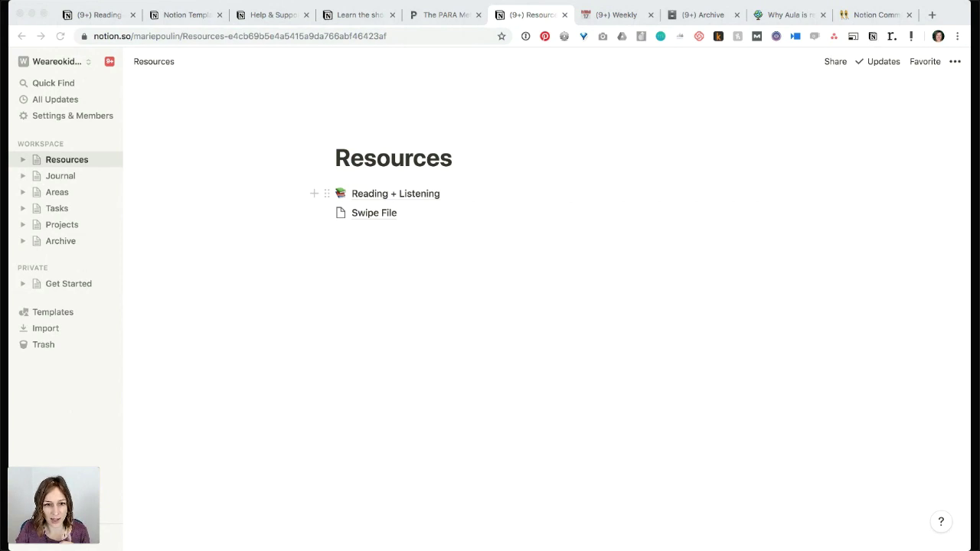
pyautogui.click(56, 411)
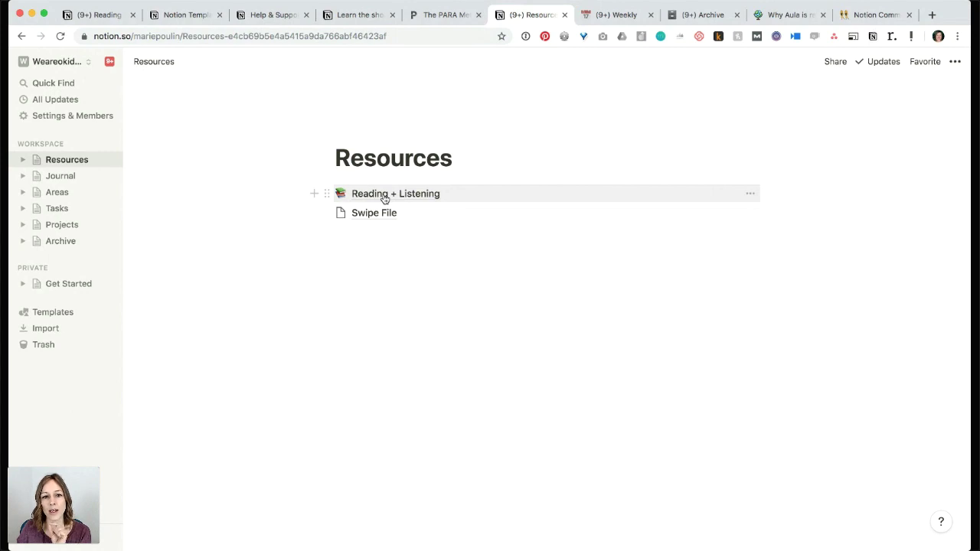
pyautogui.click(385, 198)
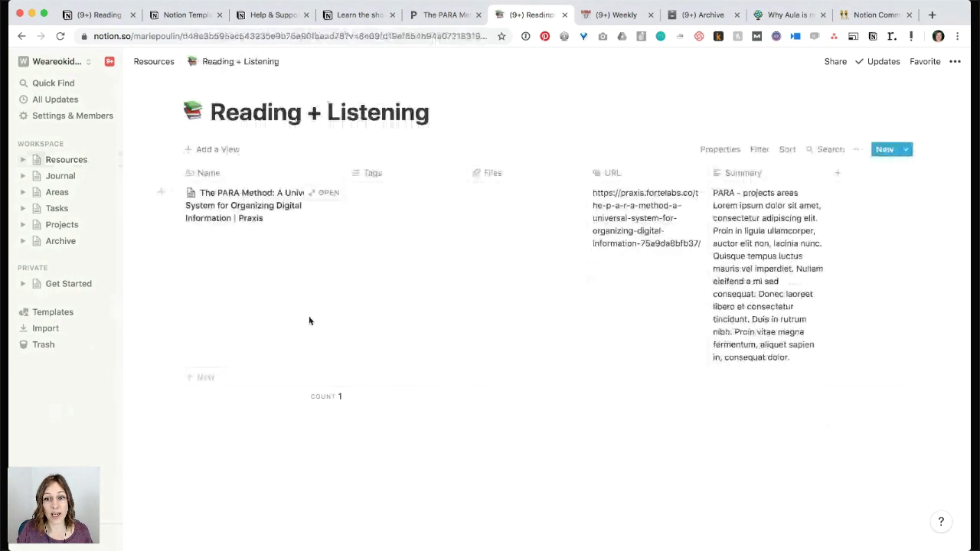
pyautogui.click(906, 152)
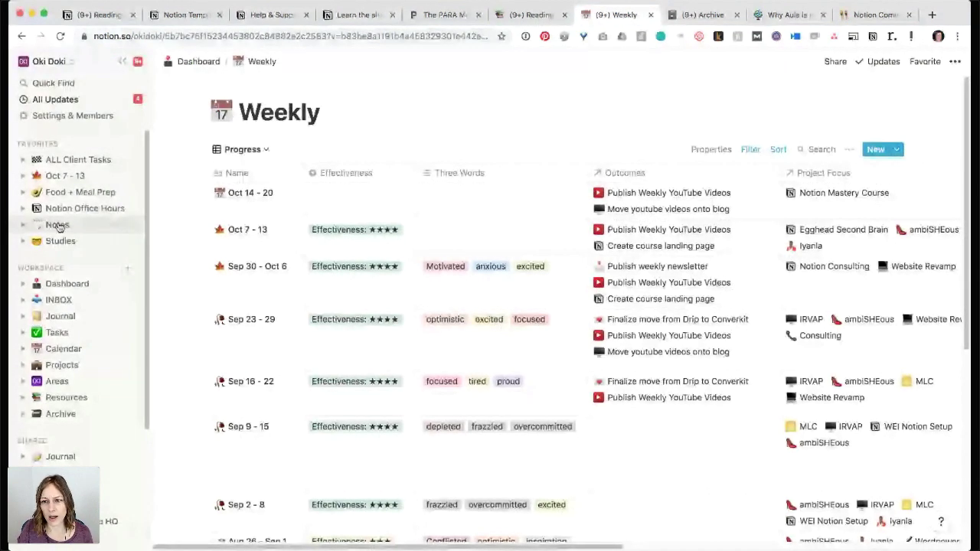
# In the Oki Doki workspace, open the Notes database and create an entry from the Youtube template.
pyautogui.click(58, 225)
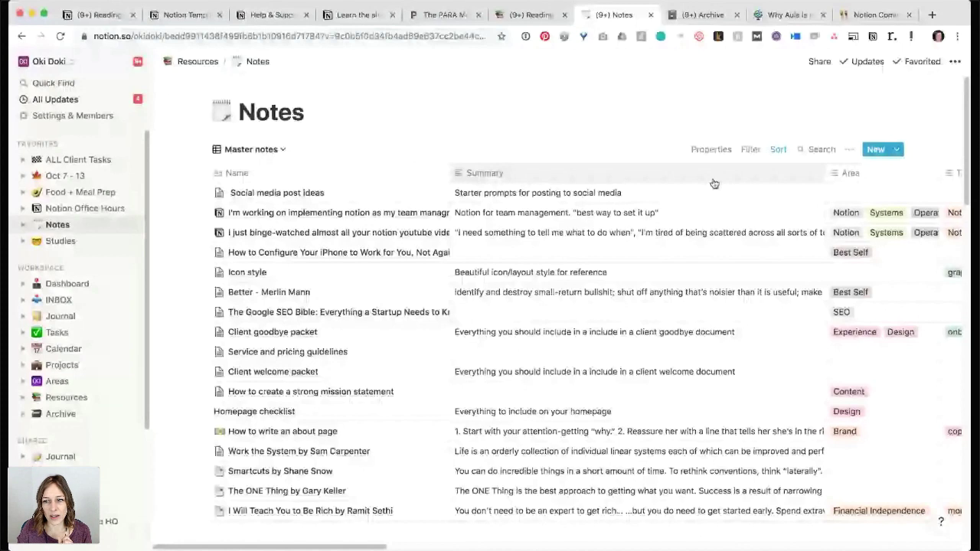
pyautogui.click(897, 150)
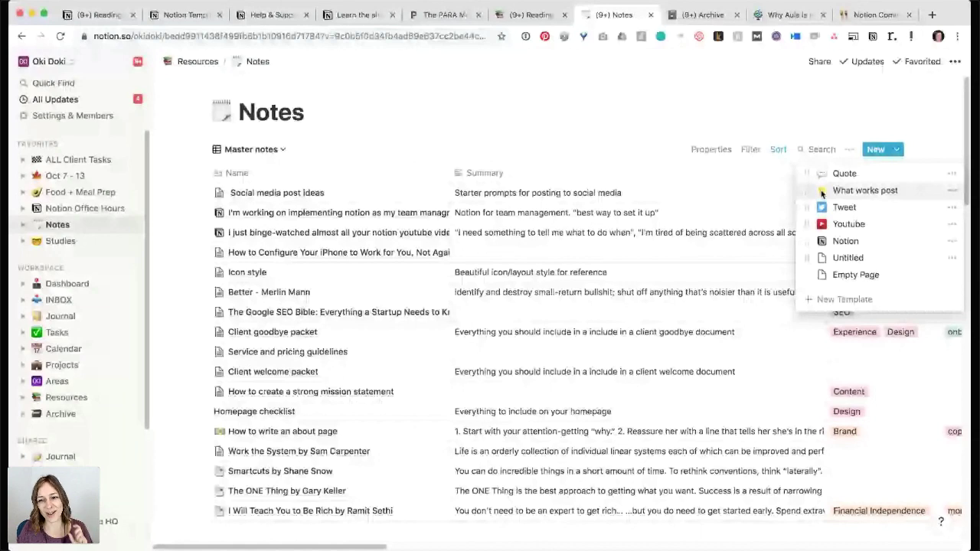
pyautogui.click(854, 226)
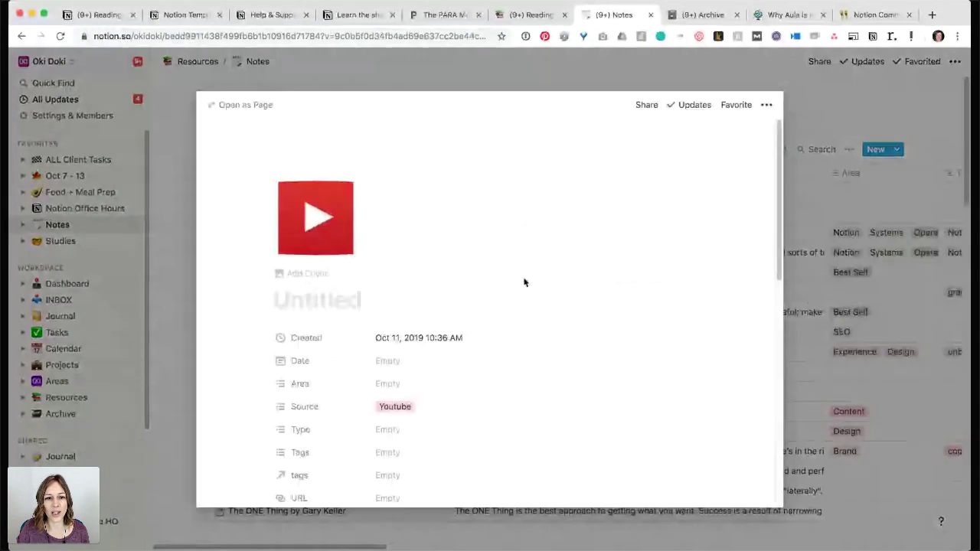
# Look through the preset properties and relations of the new Youtube entry and close it.
pyautogui.scroll(-2, 524, 282)
pyautogui.scroll(2, 524, 281)
pyautogui.scroll(-1, 390, 329)
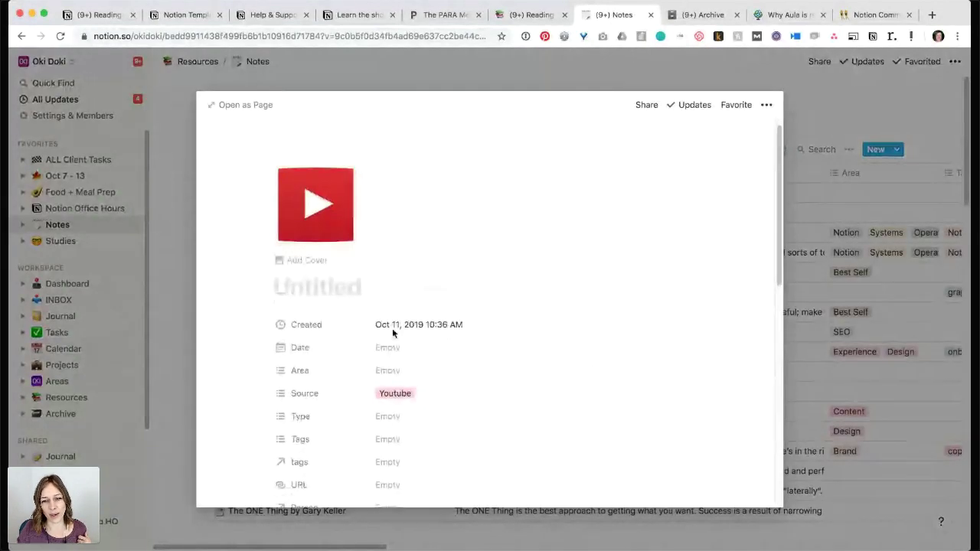
pyautogui.scroll(-6, 409, 394)
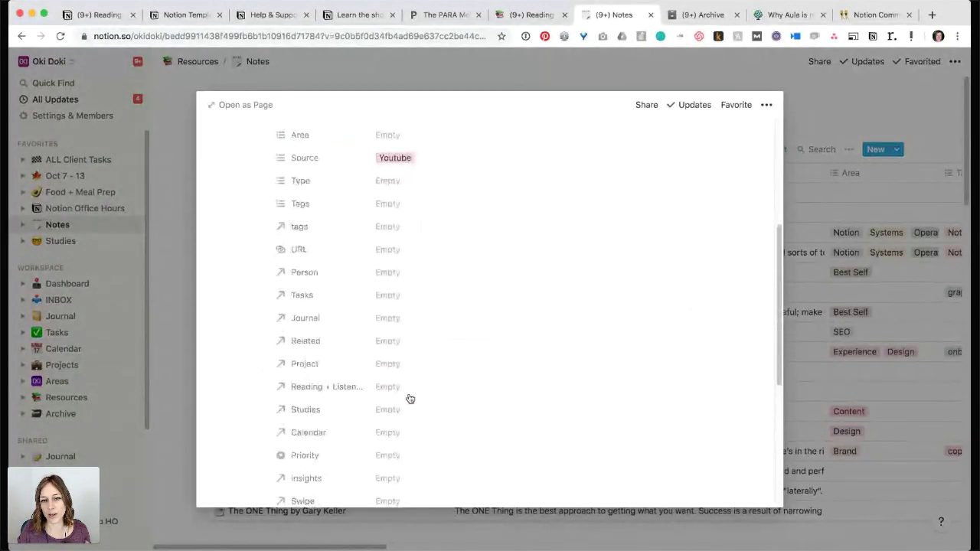
pyautogui.scroll(-5, 408, 396)
pyautogui.scroll(10, 406, 396)
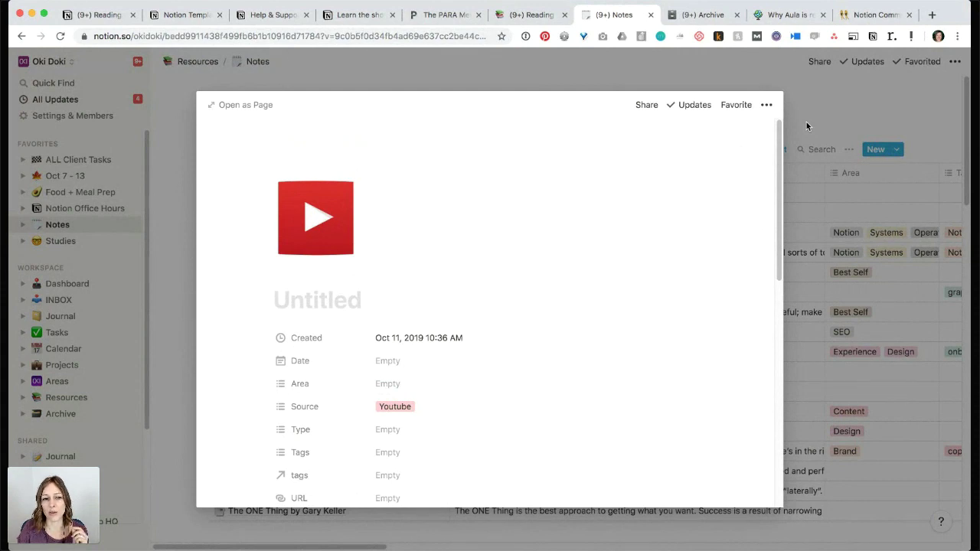
pyautogui.press('Escape')
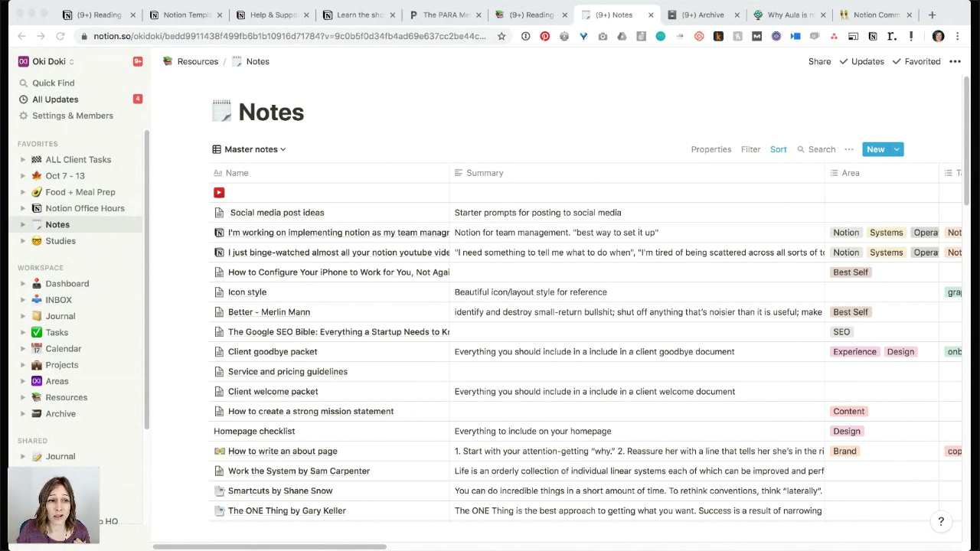
# Open the favourited Oct 7 - 13 weekly page to view its properties and relations.
pyautogui.click(77, 176)
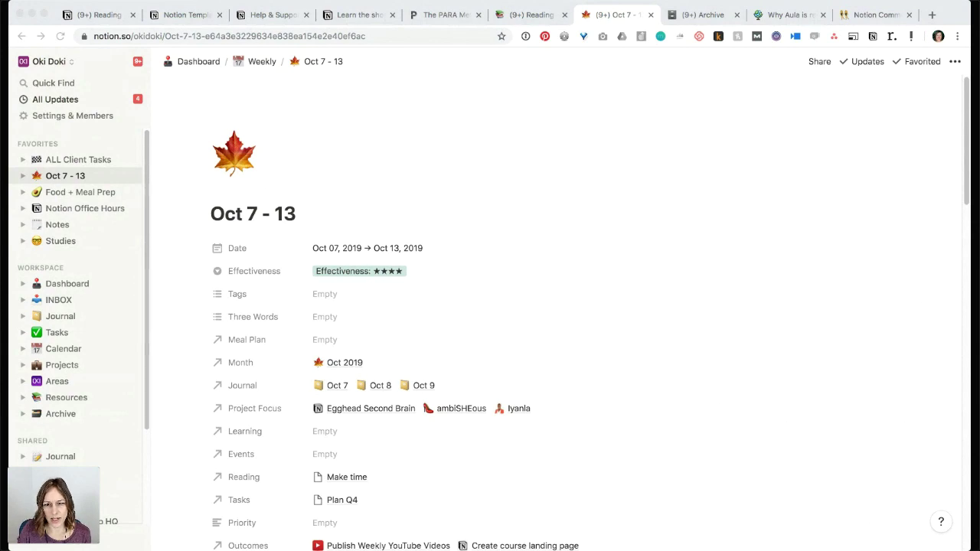
pyautogui.click(104, 5)
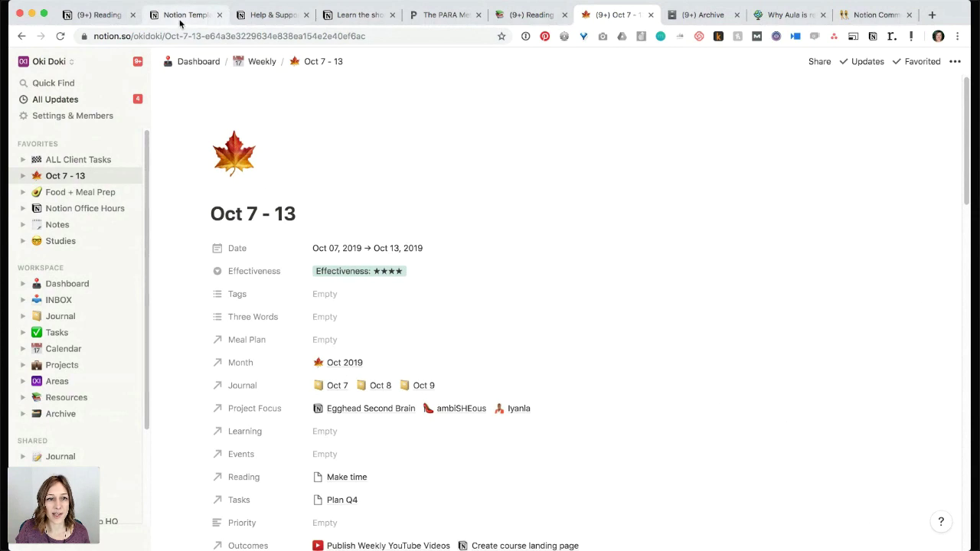
# Close the Archive and Oct 7 - 13 browser tabs and return to the Reading + Listening database.
pyautogui.click(177, 19)
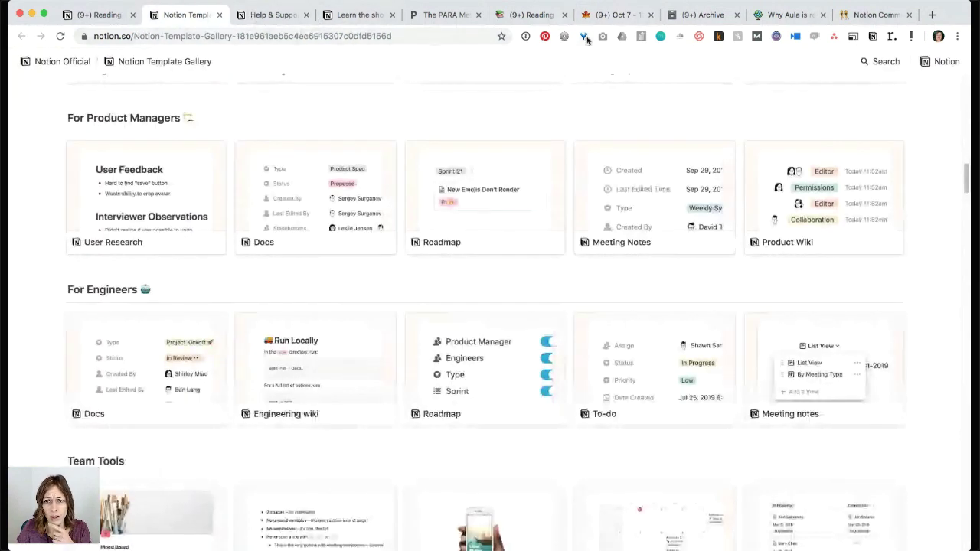
pyautogui.click(699, 15)
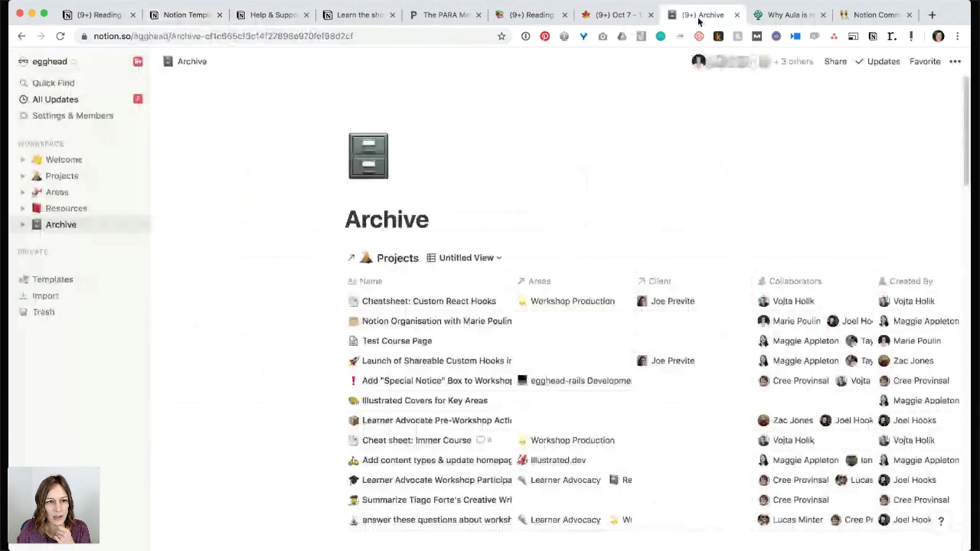
pyautogui.click(736, 15)
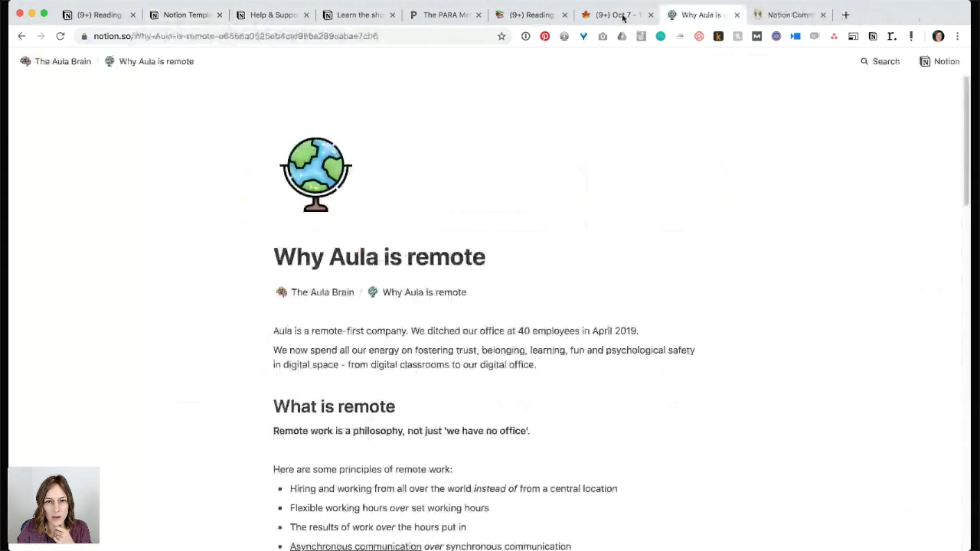
pyautogui.click(650, 15)
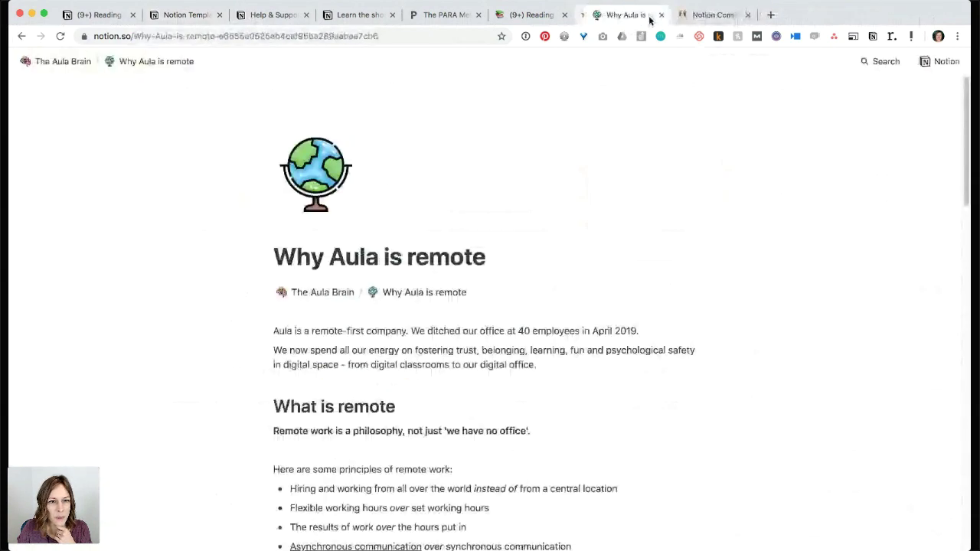
pyautogui.click(530, 15)
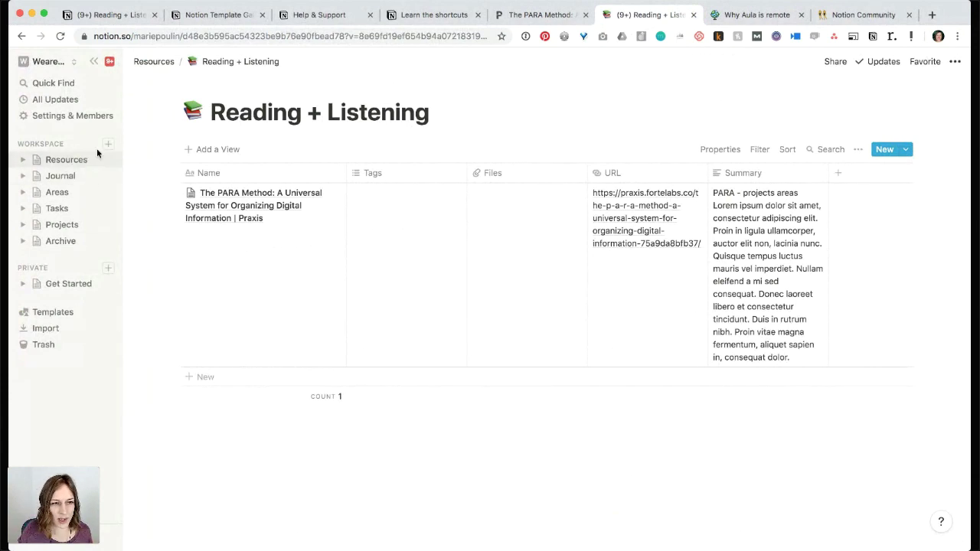
# Create a new workspace page titled Dashboard and start its empty body.
pyautogui.click(108, 143)
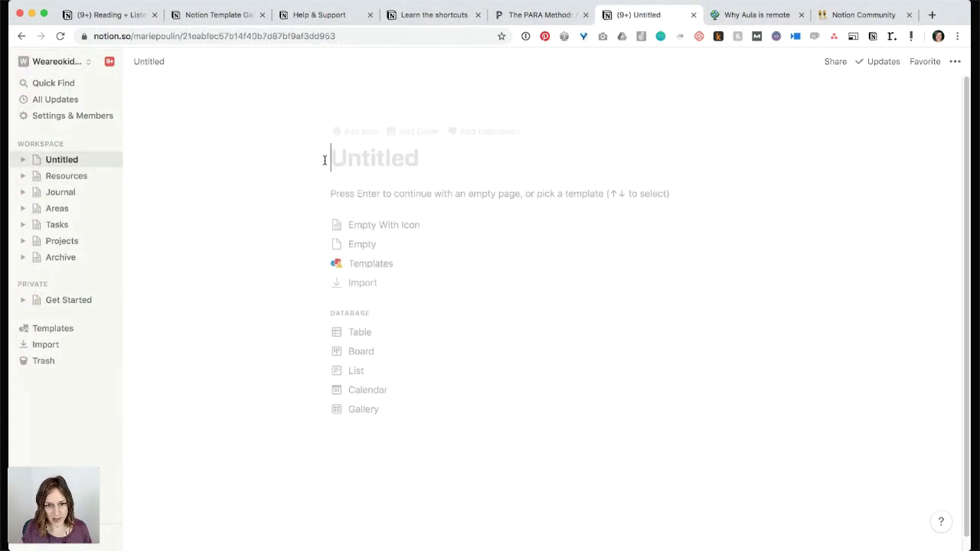
pyautogui.write('Dashboard')
pyautogui.press('Return')
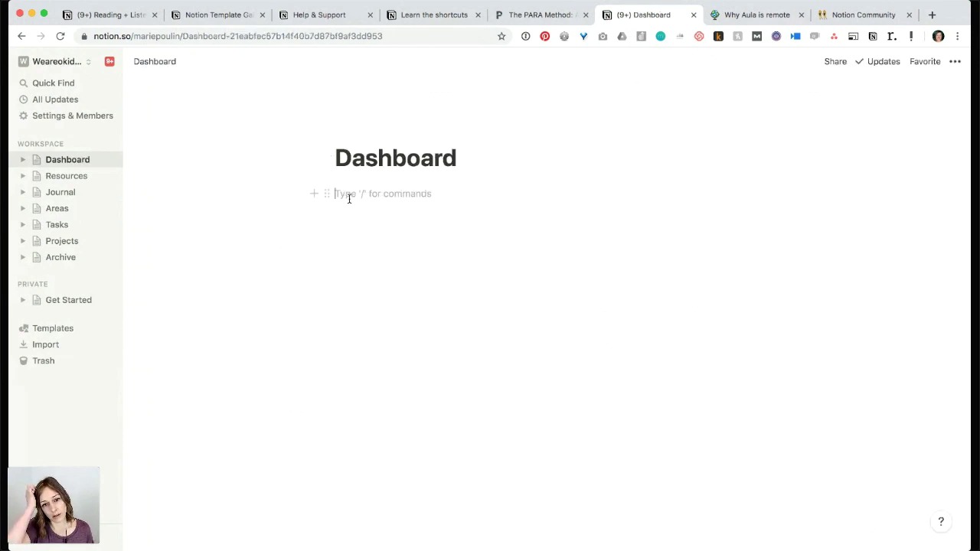
# Insert a linked database of the workspace's Tasks database on the Dashboard page.
pyautogui.write('/')
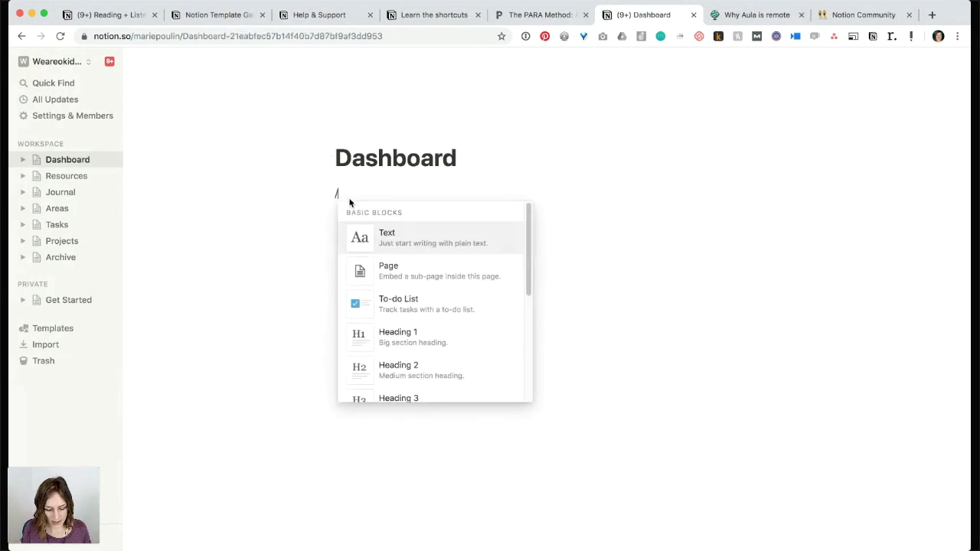
pyautogui.write('cr')
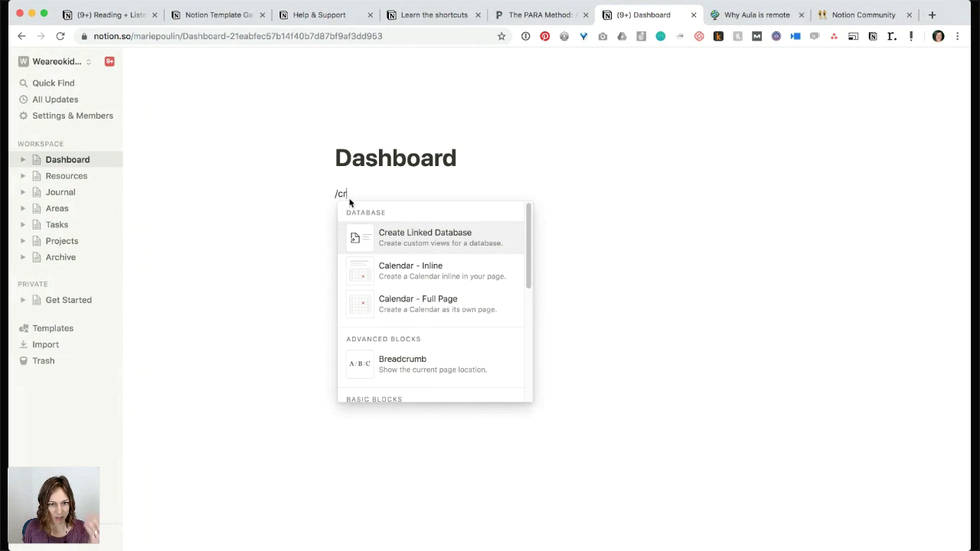
pyautogui.press('Return')
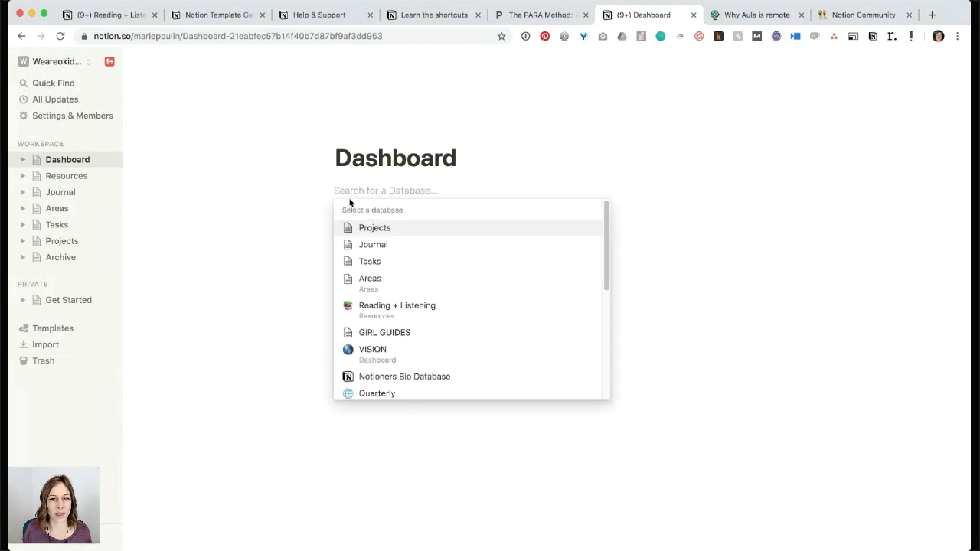
pyautogui.write('tas')
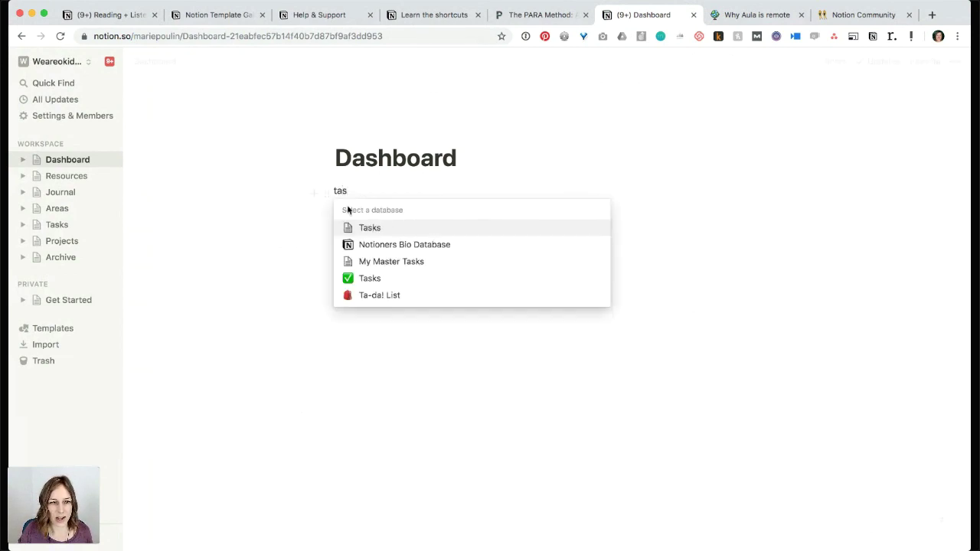
pyautogui.click(365, 229)
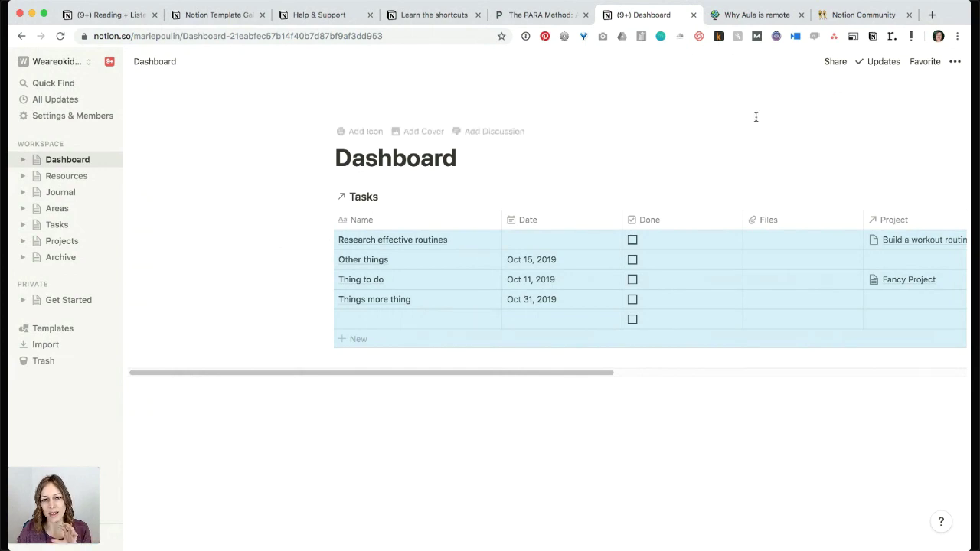
# Set the Dashboard page to full width.
pyautogui.click(956, 62)
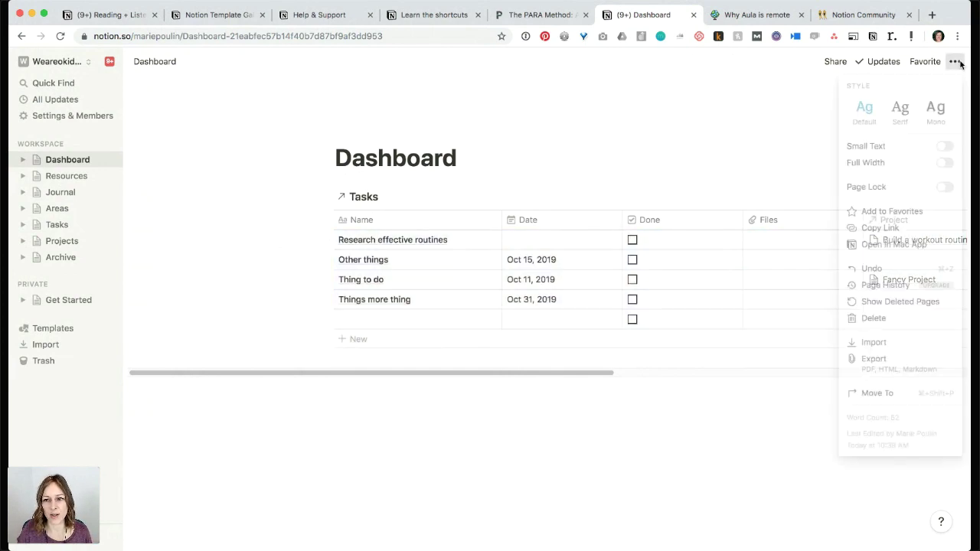
pyautogui.click(946, 164)
pyautogui.click(623, 428)
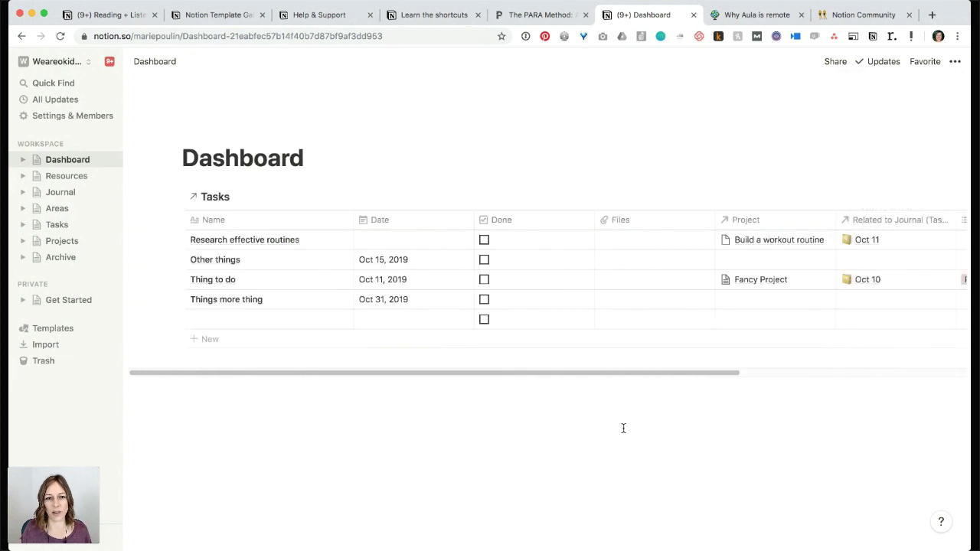
# Move the Done column before Name in the linked Tasks table and narrow the Done and Date columns.
pyautogui.moveTo(535, 225); pyautogui.dragTo(245, 222)
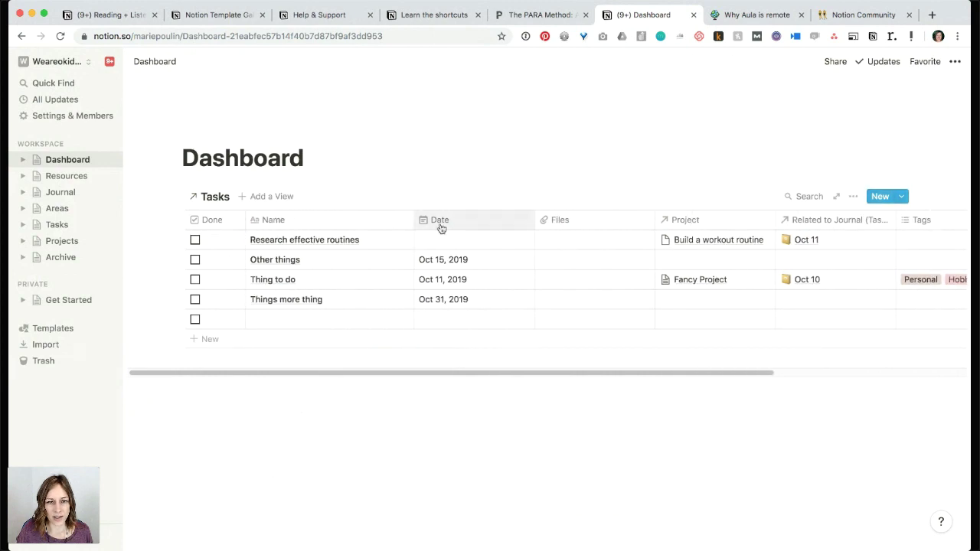
pyautogui.moveTo(532, 220); pyautogui.dragTo(491, 222)
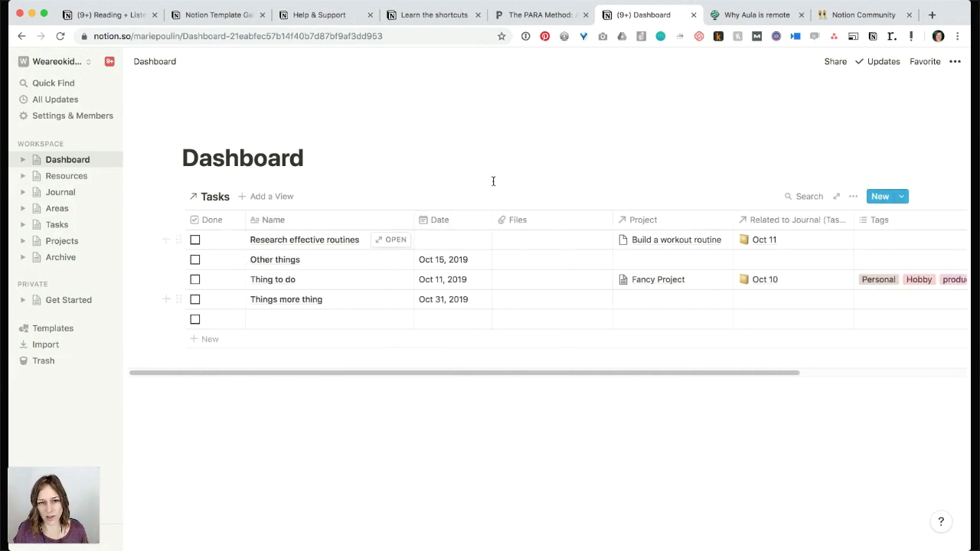
# Hide the Files and Related to Journal columns in the linked Tasks table and narrow the Tags column.
pyautogui.click(586, 221)
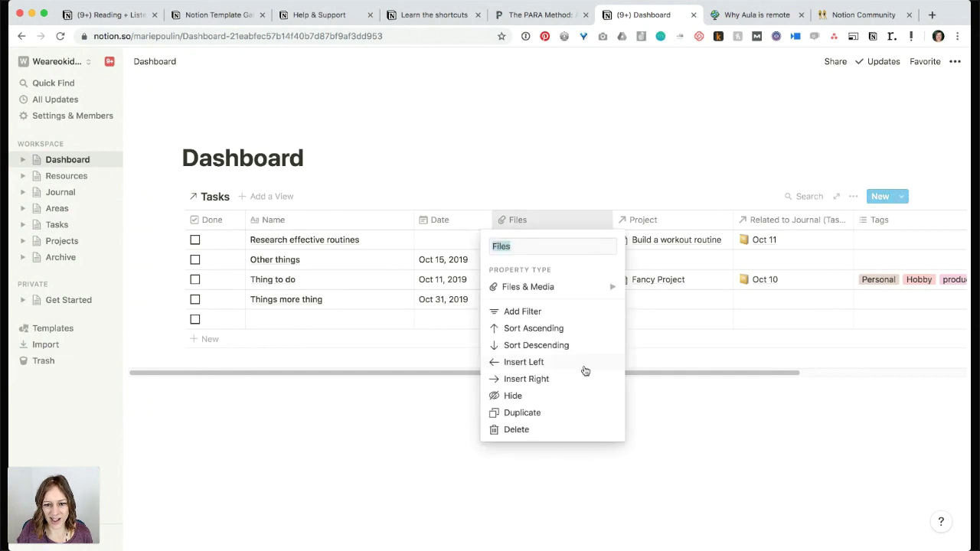
pyautogui.click(542, 397)
pyautogui.click(681, 221)
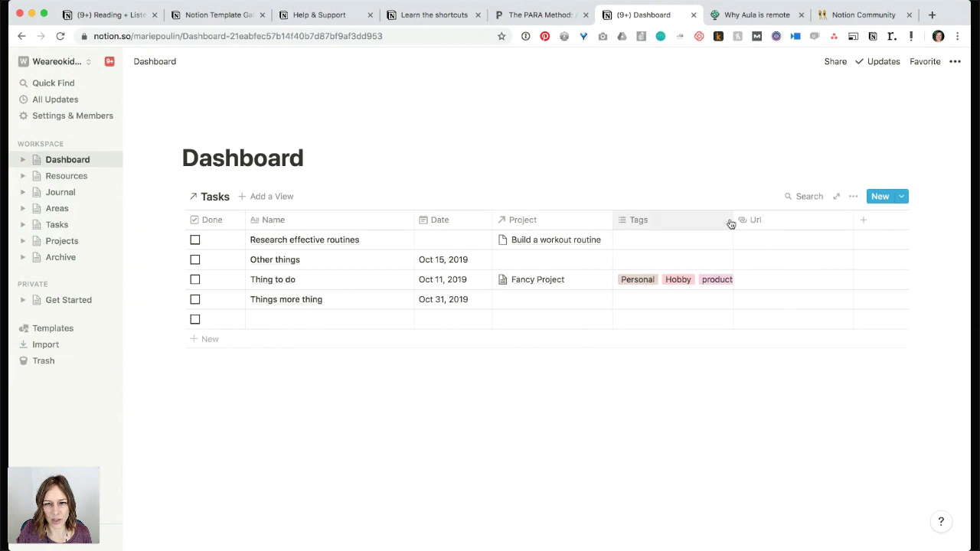
pyautogui.moveTo(733, 220); pyautogui.dragTo(685, 219)
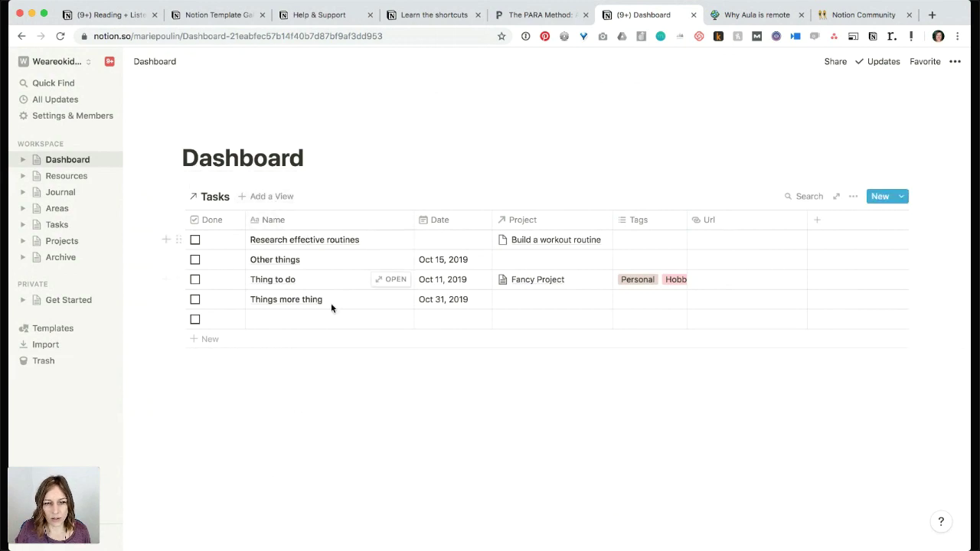
# Name the blank task in the linked Tasks table "Daily to do thing".
pyautogui.click(352, 320)
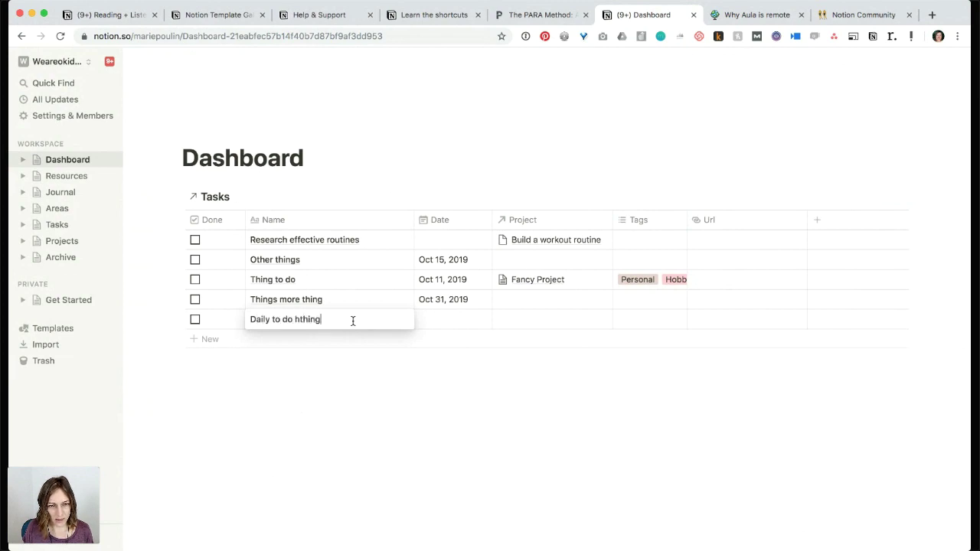
pyautogui.write('Daily to do thing')
pyautogui.press('Return')
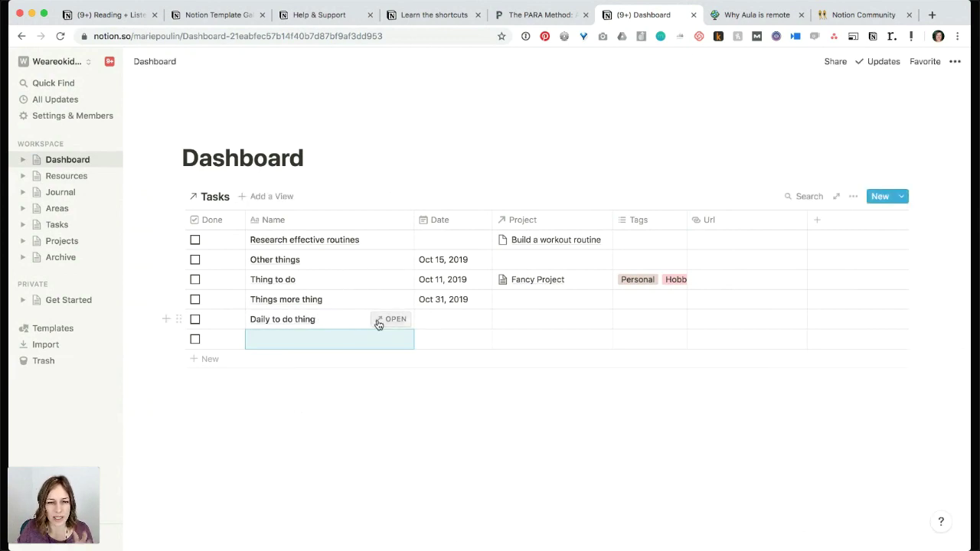
# Open the Daily to do thing task and add a Select property named Day.
pyautogui.click(378, 325)
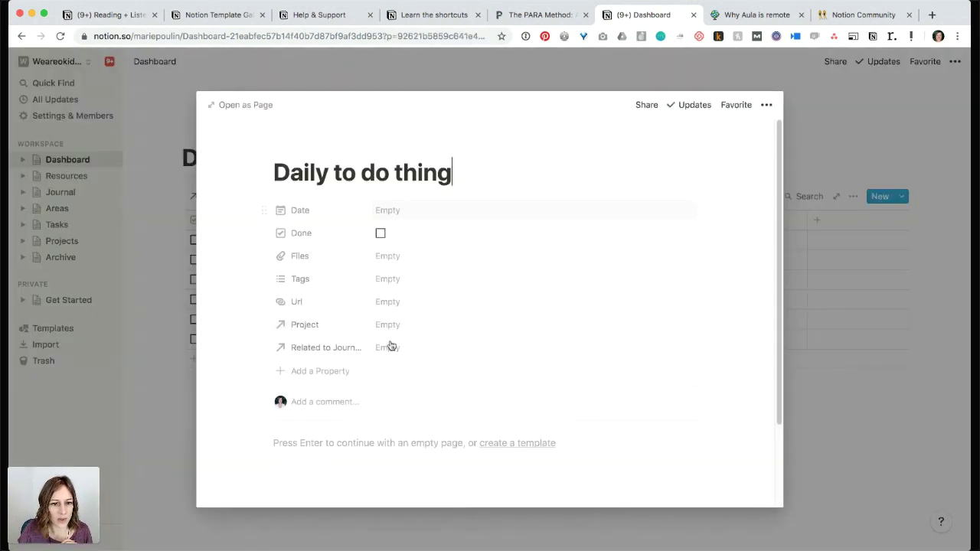
pyautogui.click(320, 370)
pyautogui.write('Day')
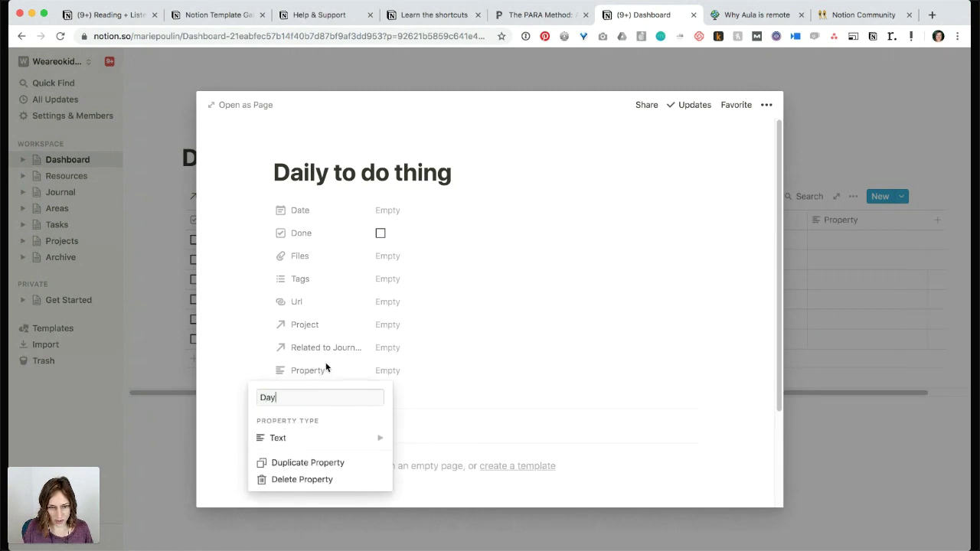
pyautogui.moveTo(354, 450)
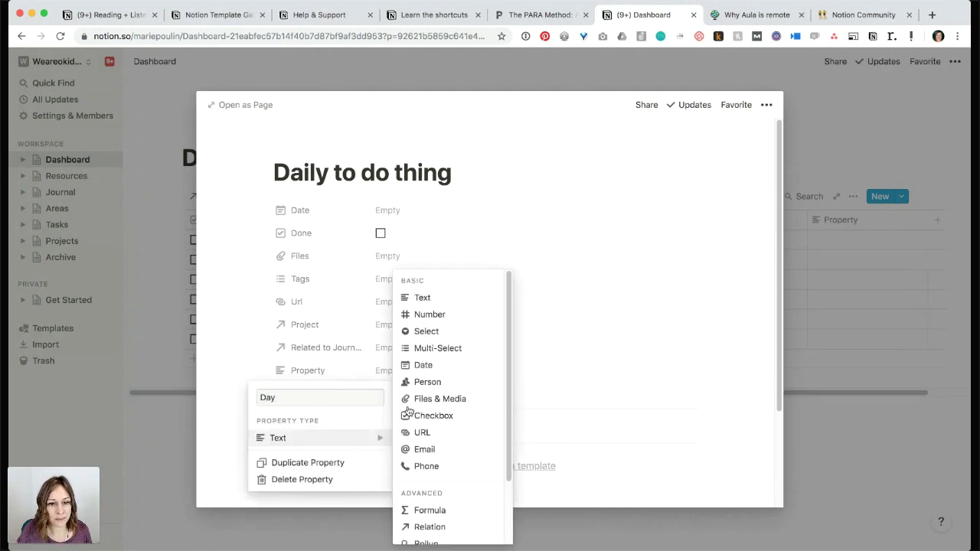
pyautogui.click(427, 330)
# Create the Day options Monday, Tuesday, Wednesday, Thursday, Friday, Saturday and Sunday, leaving Sunday selected for the Daily to do thing task.
pyautogui.click(397, 373)
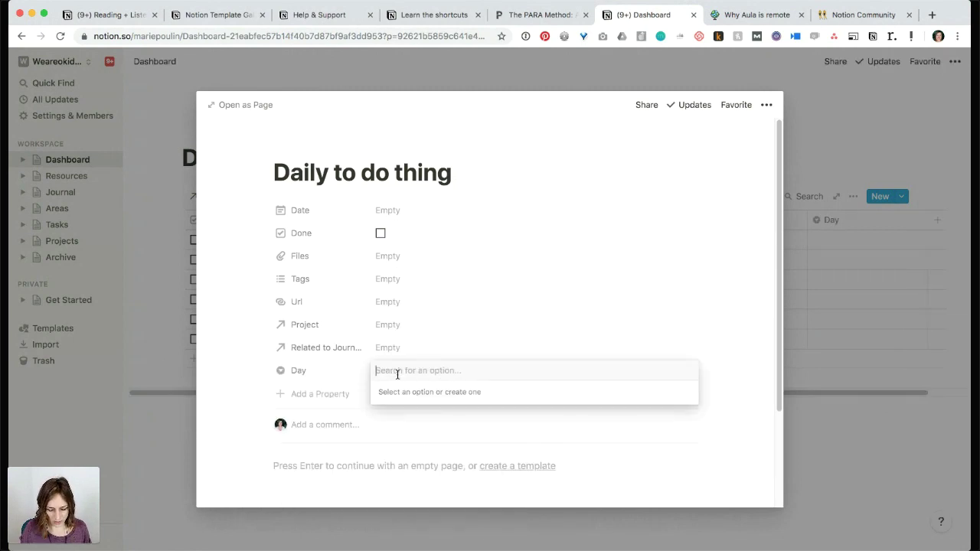
pyautogui.write('Monday')
pyautogui.press('Return')
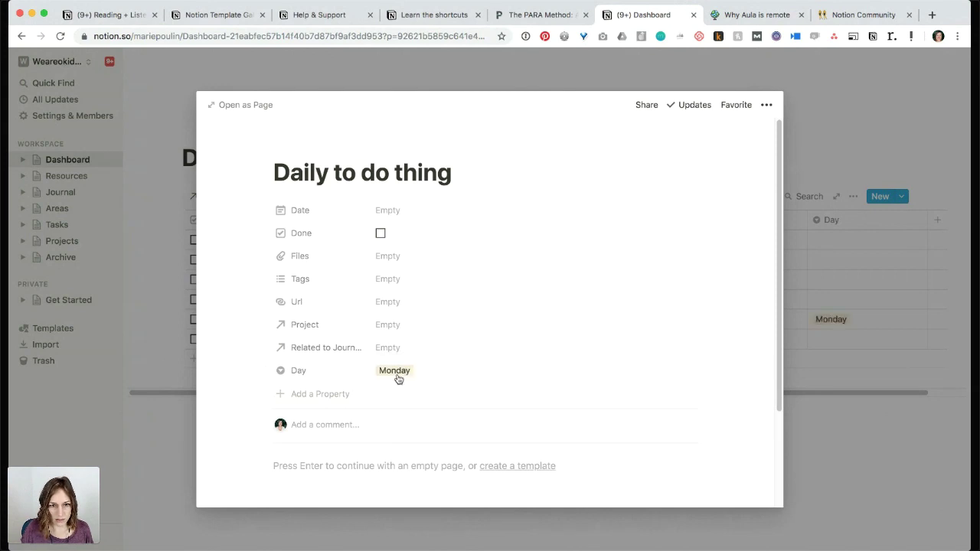
pyautogui.click(434, 372)
pyautogui.write('Tuesda')
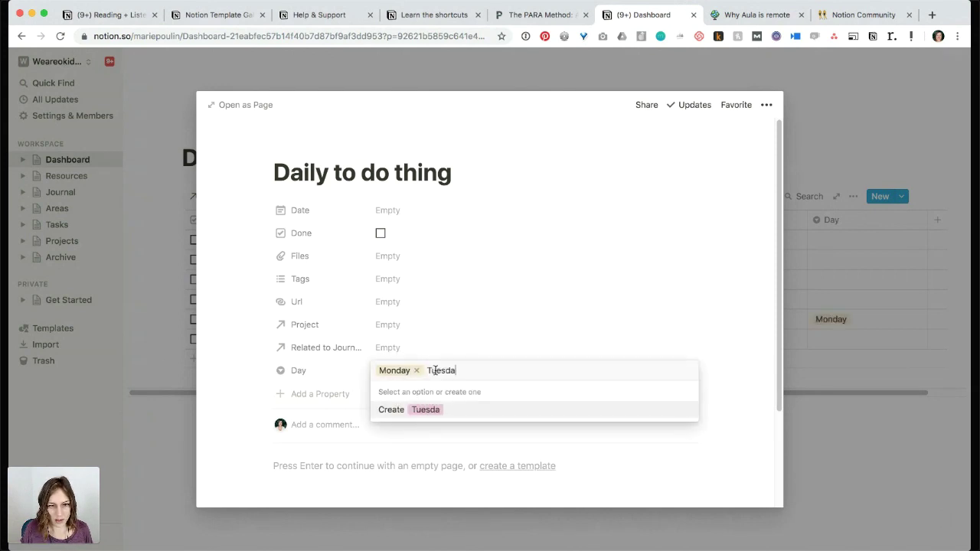
pyautogui.write('y')
pyautogui.press('Return')
pyautogui.click(440, 375)
pyautogui.write('Wednesday')
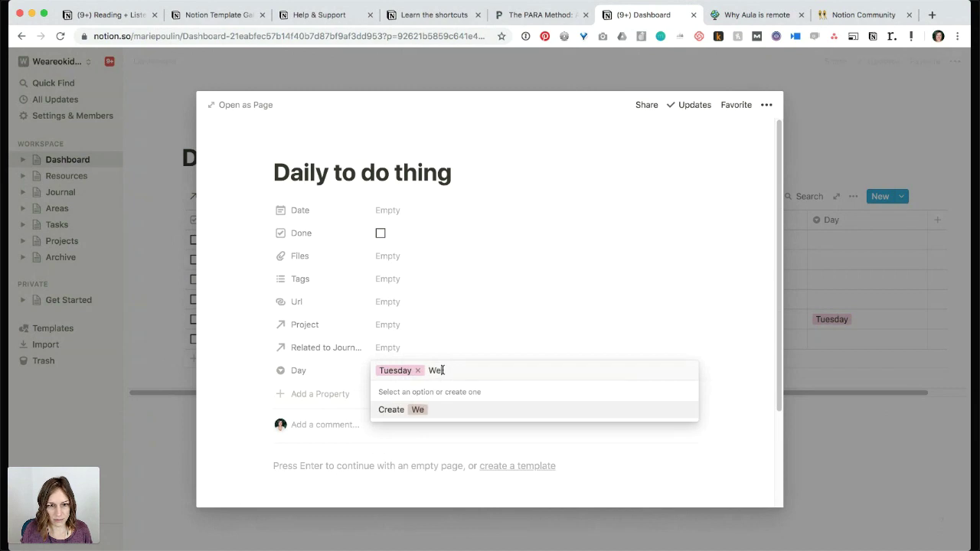
pyautogui.press('Return')
pyautogui.click(441, 372)
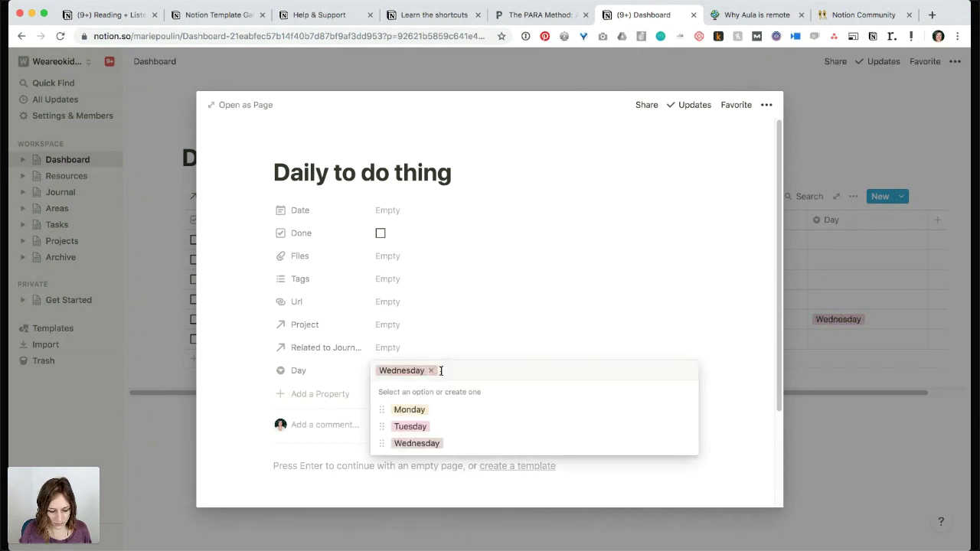
pyautogui.write('Thursday')
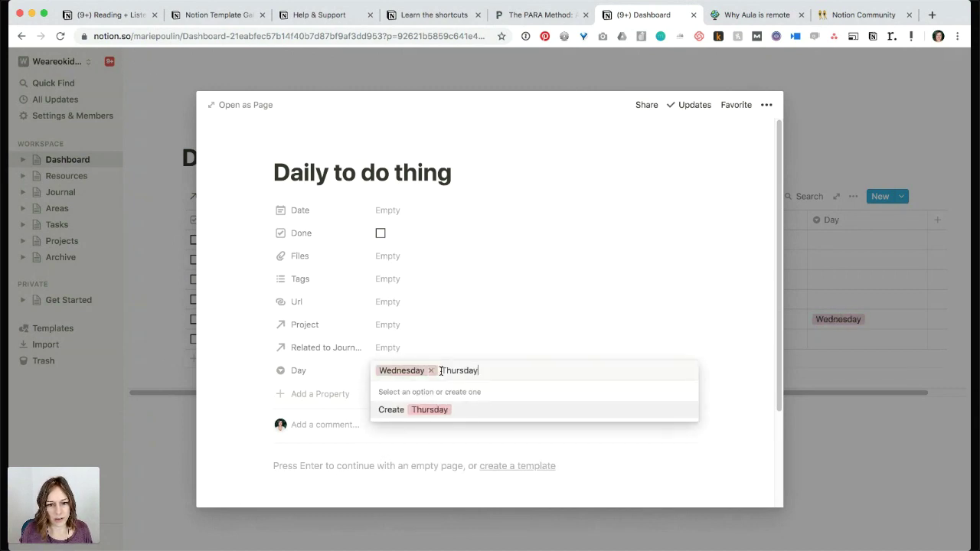
pyautogui.press('Return')
pyautogui.click(440, 375)
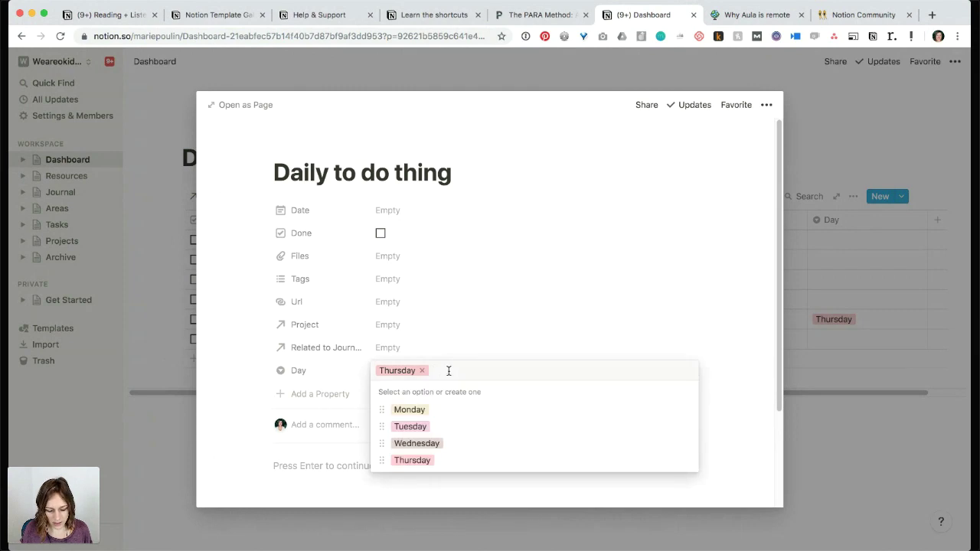
pyautogui.write('Friday')
pyautogui.press('Return')
pyautogui.click(451, 373)
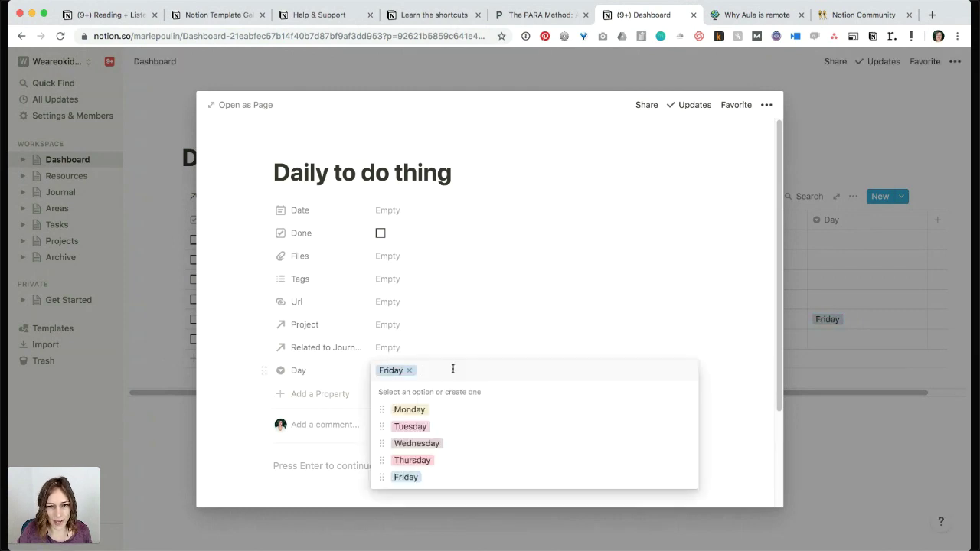
pyautogui.write('Sat')
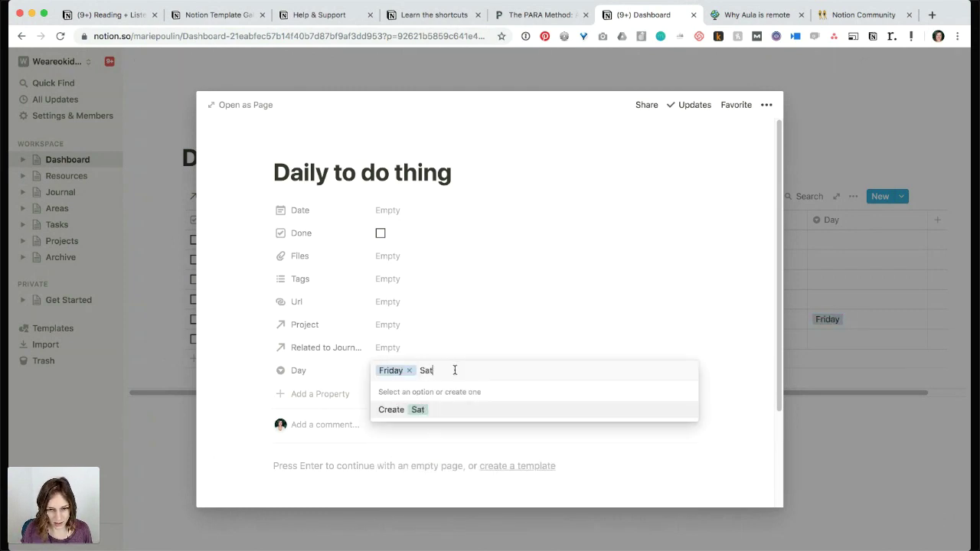
pyautogui.write('urday')
pyautogui.press('Return')
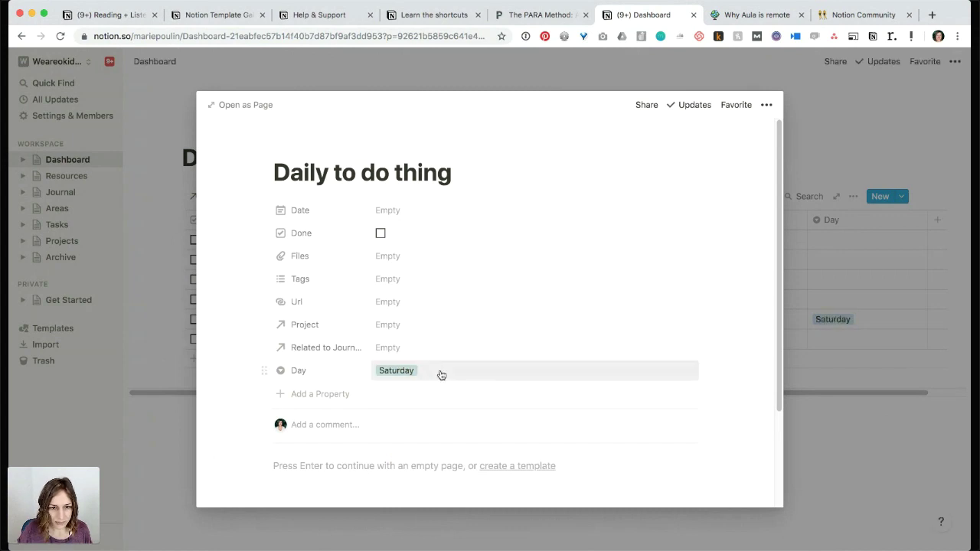
pyautogui.click(438, 373)
pyautogui.write('Sunday')
pyautogui.press('Return')
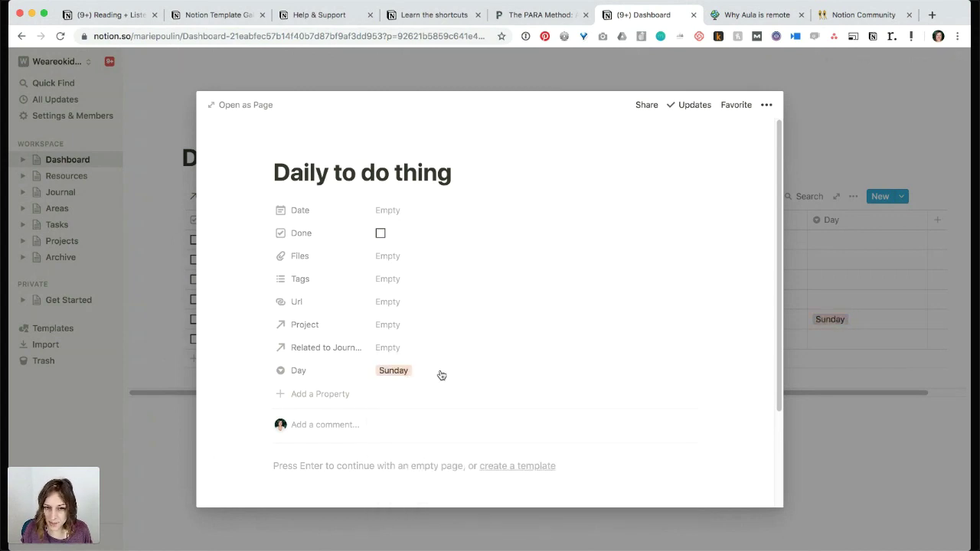
# Create a Someday option in the Day property, selected for the Daily to do thing task, and set its date to Oct 18, 2019.
pyautogui.click(440, 372)
pyautogui.write('Some')
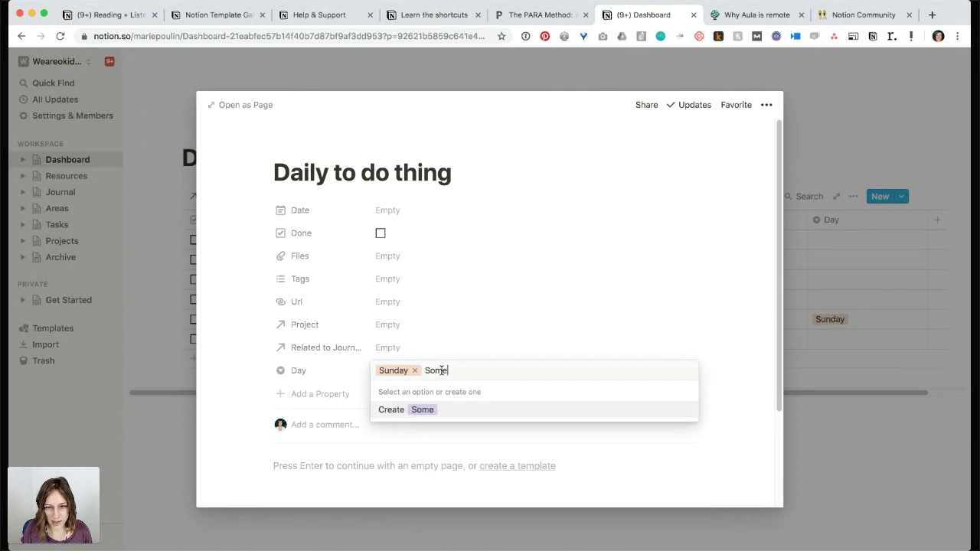
pyautogui.write('day')
pyautogui.press('Return')
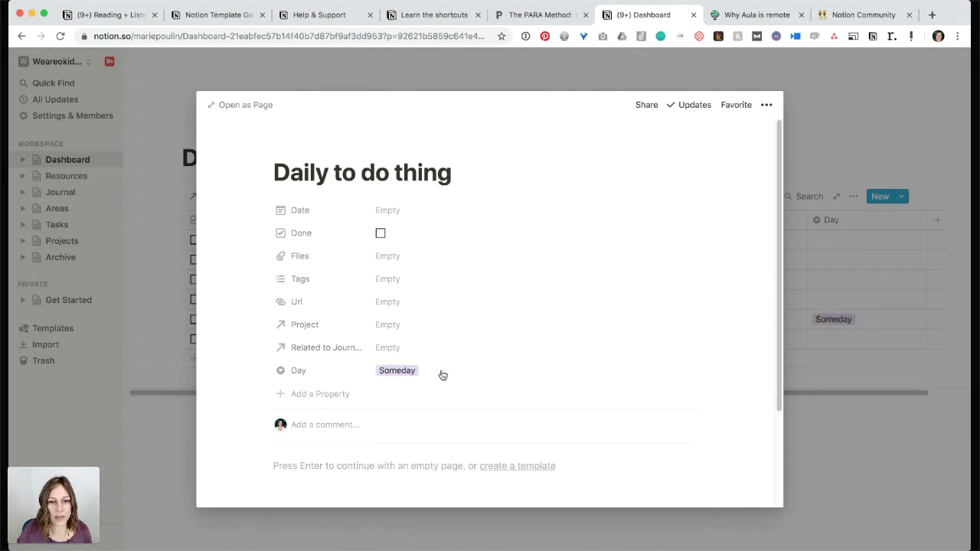
pyautogui.click(413, 210)
pyautogui.click(464, 333)
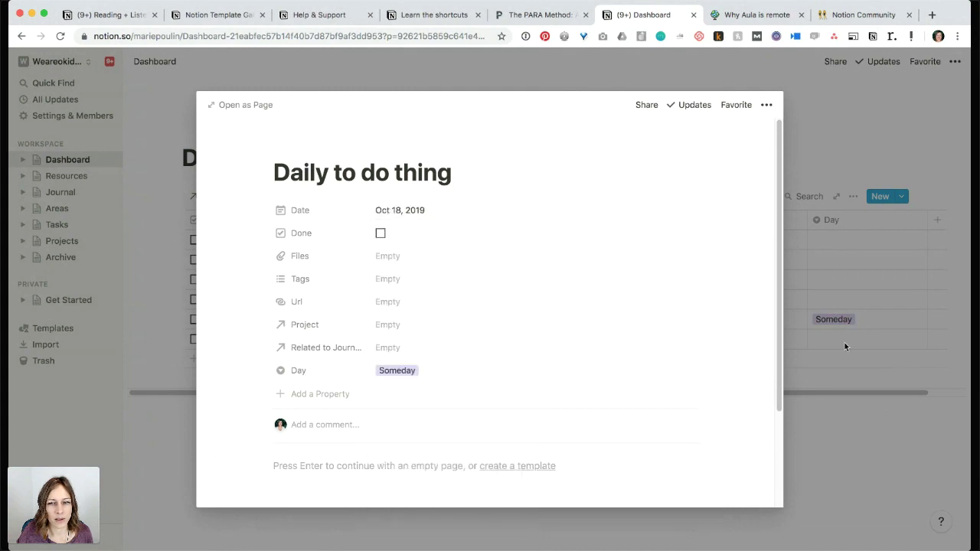
pyautogui.click(843, 357)
# Add a board view named By Day to the linked Tasks database.
pyautogui.click(271, 197)
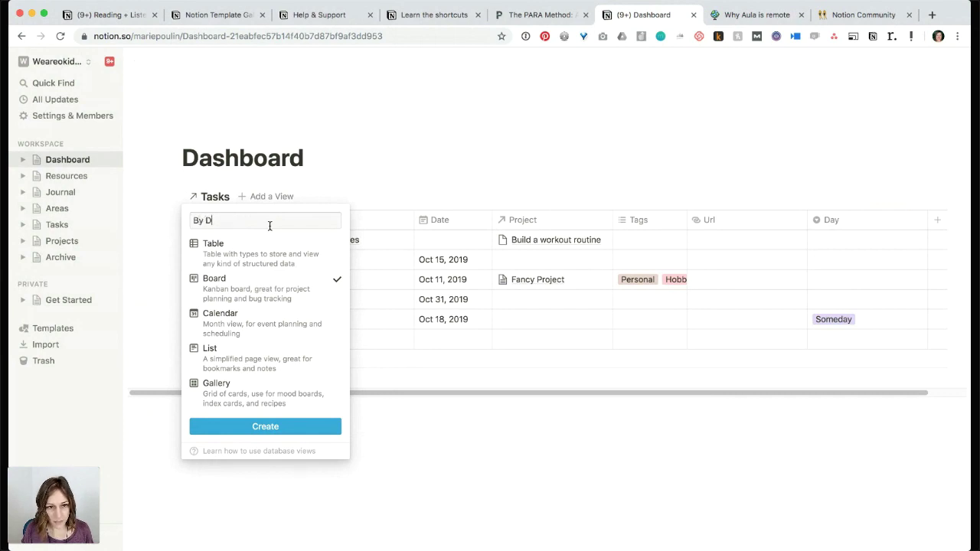
pyautogui.press('Return')
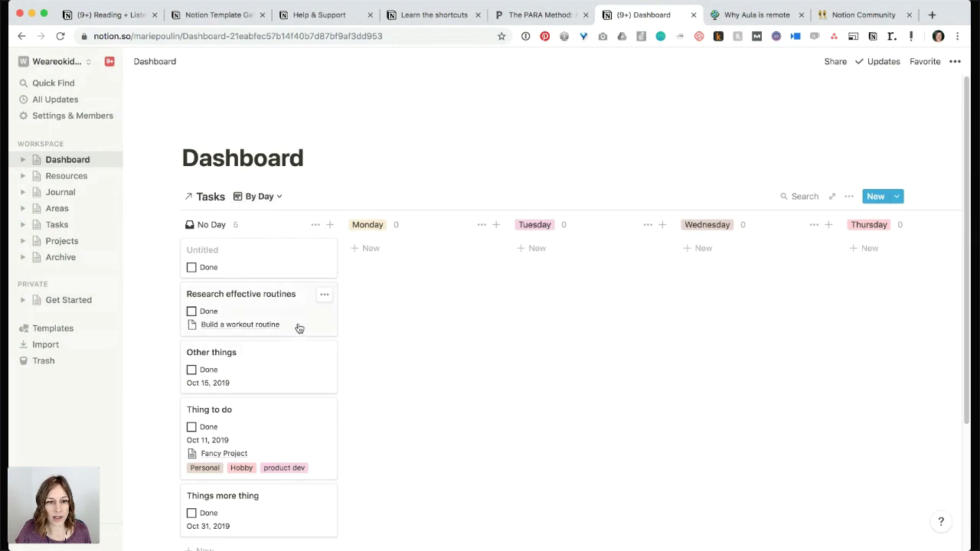
# Move the Research effective routines card to Tuesday, Thing to do to Wednesday and Things more thing to Monday.
pyautogui.moveTo(267, 310); pyautogui.dragTo(547, 256)
pyautogui.moveTo(282, 344); pyautogui.dragTo(731, 239)
pyautogui.moveTo(282, 374); pyautogui.dragTo(416, 258)
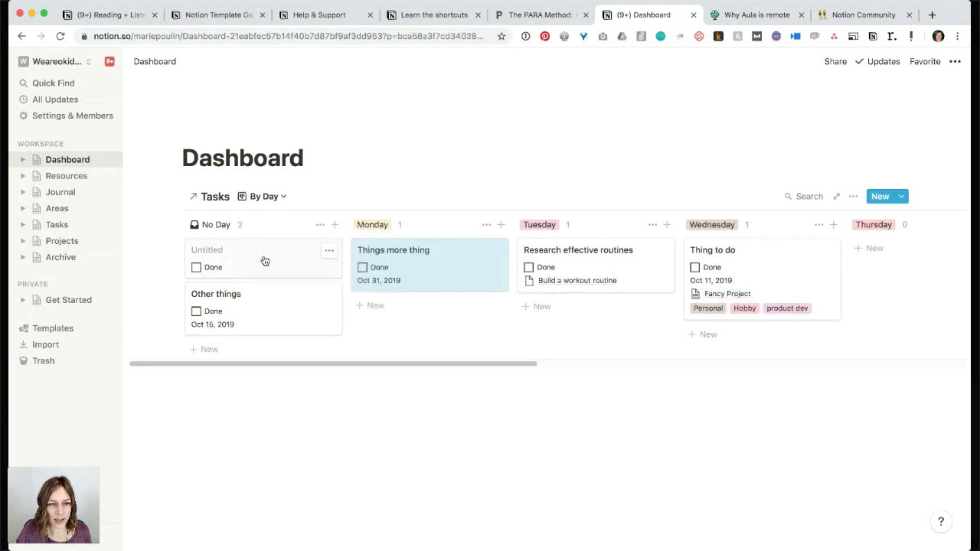
# Name the untitled card in the No Day group "ANother thing to do now".
pyautogui.click(263, 258)
pyautogui.write('ANother ')
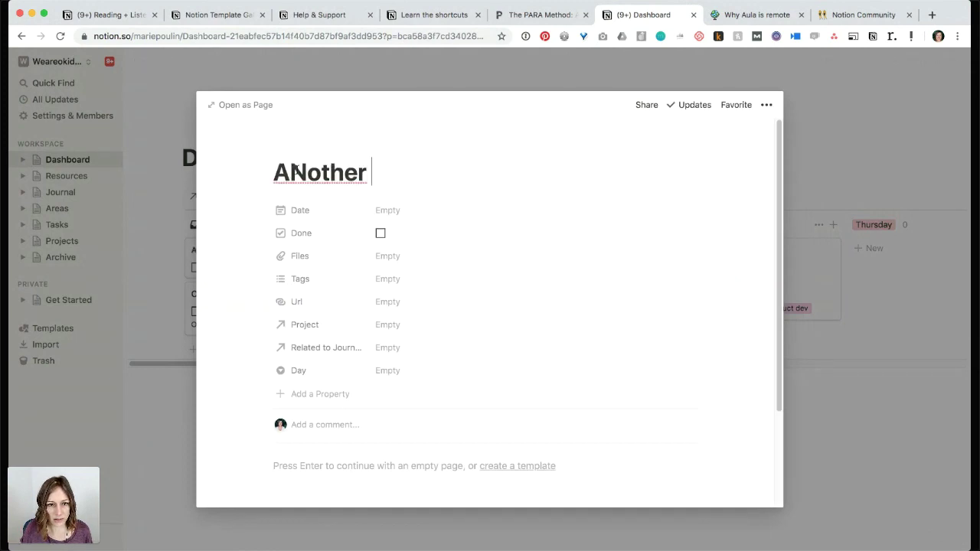
pyautogui.write('thing to do now')
pyautogui.press('Return')
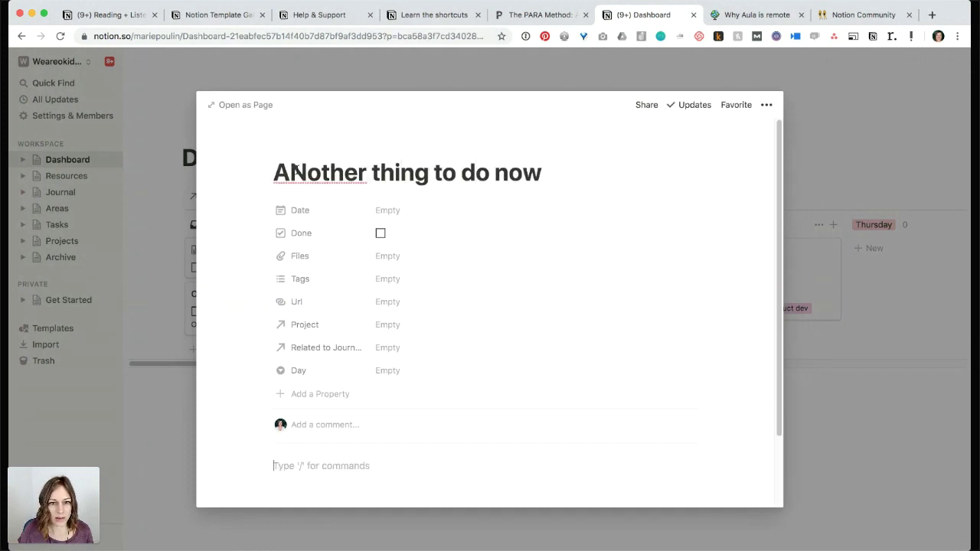
pyautogui.click(145, 258)
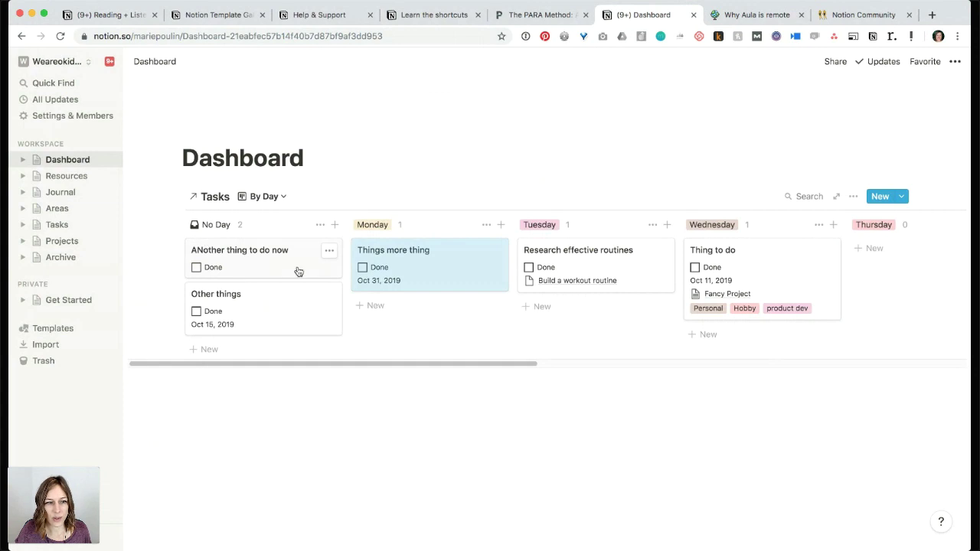
# Move the ANother thing to do now card to Monday, below Things more thing, and check its Day property.
pyautogui.moveTo(298, 271); pyautogui.dragTo(423, 303)
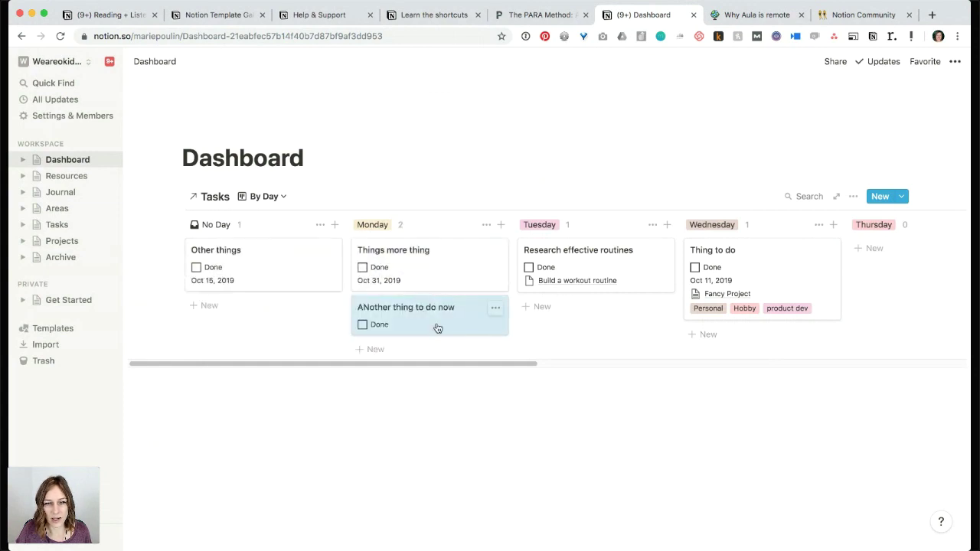
pyautogui.click(437, 328)
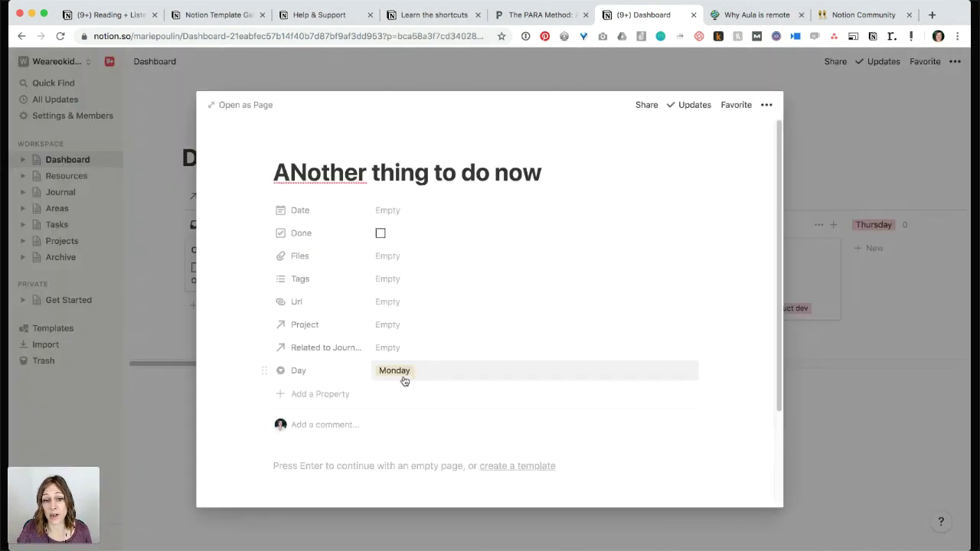
pyautogui.click(165, 434)
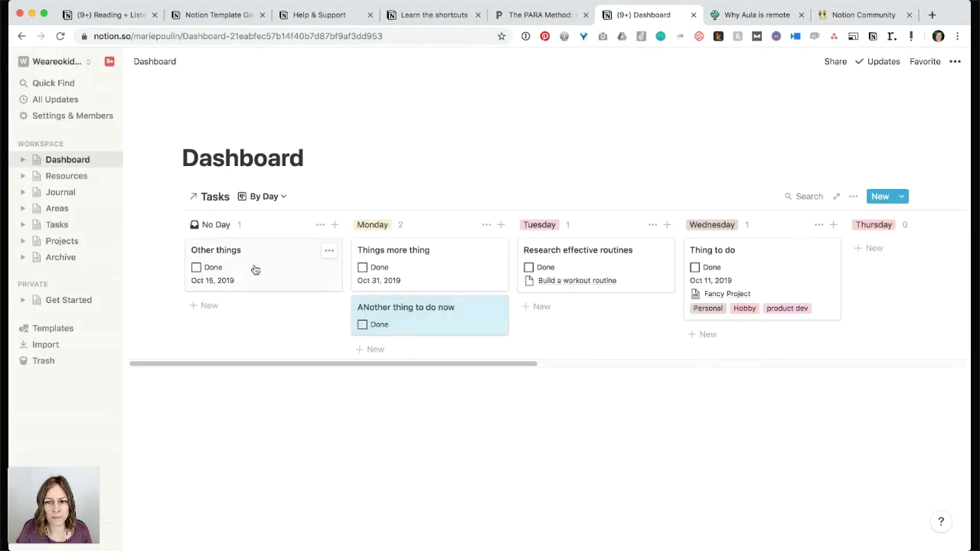
# Move the Other things card to Thursday and hide the emptied No Day group from the board.
pyautogui.moveTo(253, 269); pyautogui.dragTo(876, 248)
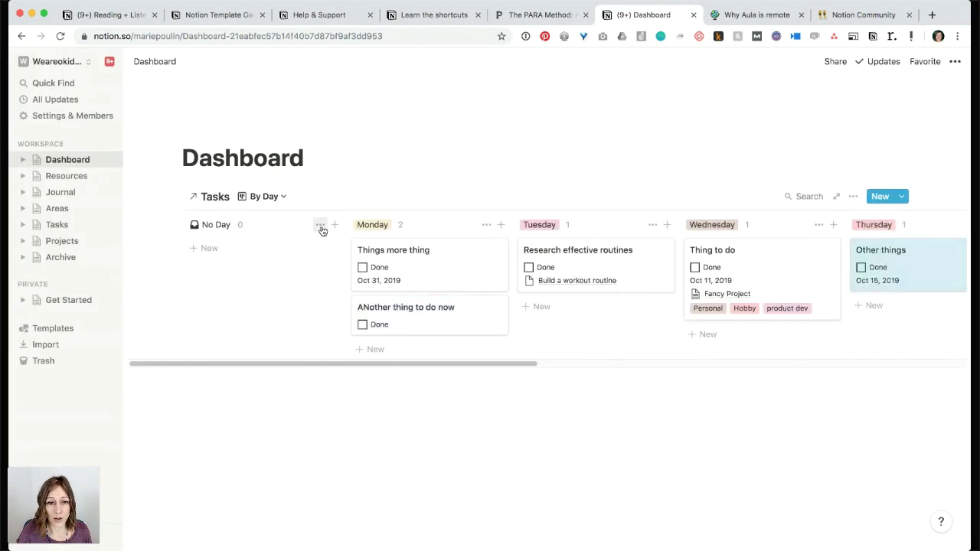
pyautogui.click(322, 225)
pyautogui.click(314, 249)
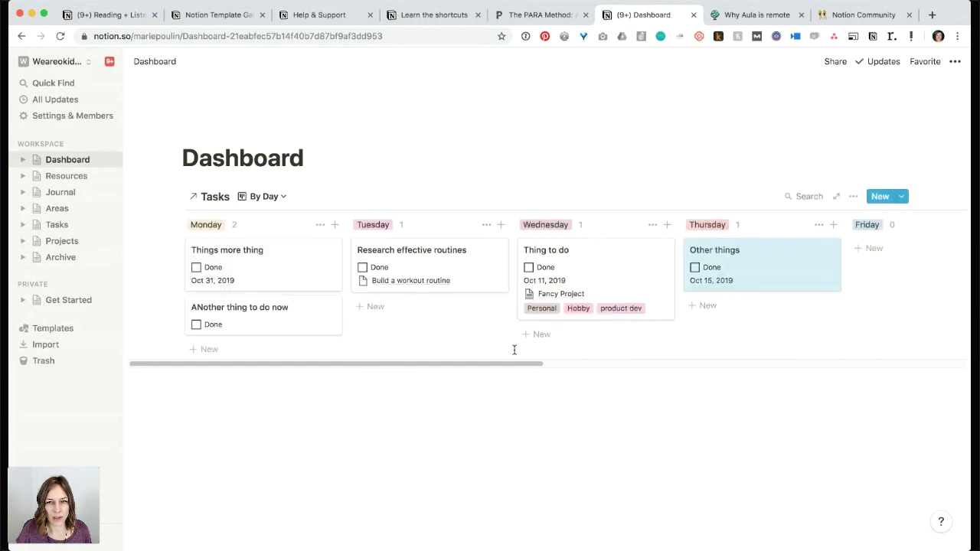
# Set the By Day board's card size to Small and hide the Done property on the cards.
pyautogui.click(852, 197)
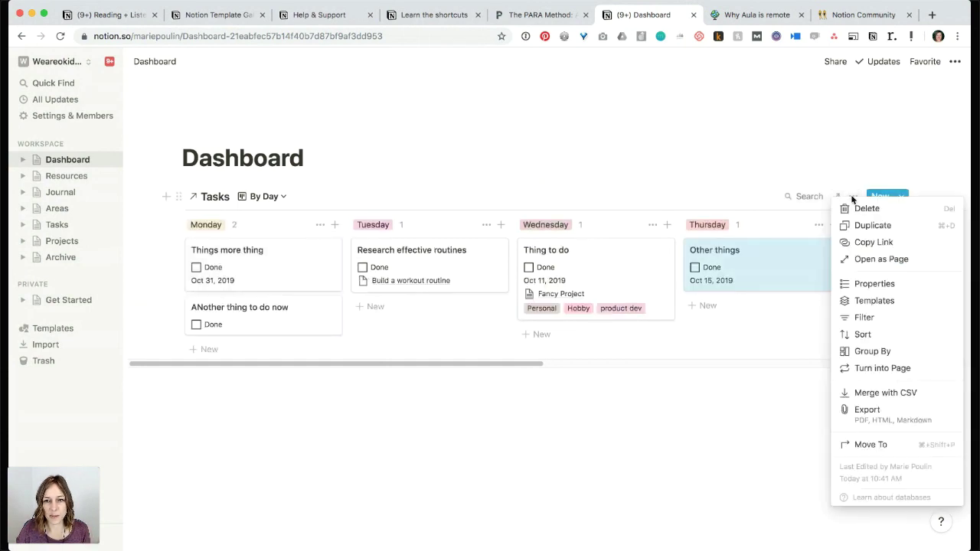
pyautogui.click(874, 283)
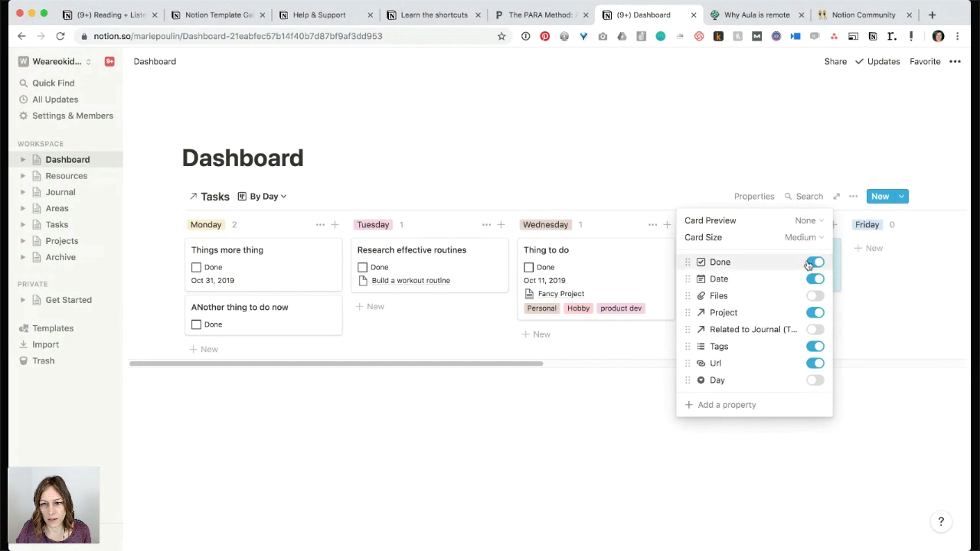
pyautogui.click(803, 237)
pyautogui.click(768, 258)
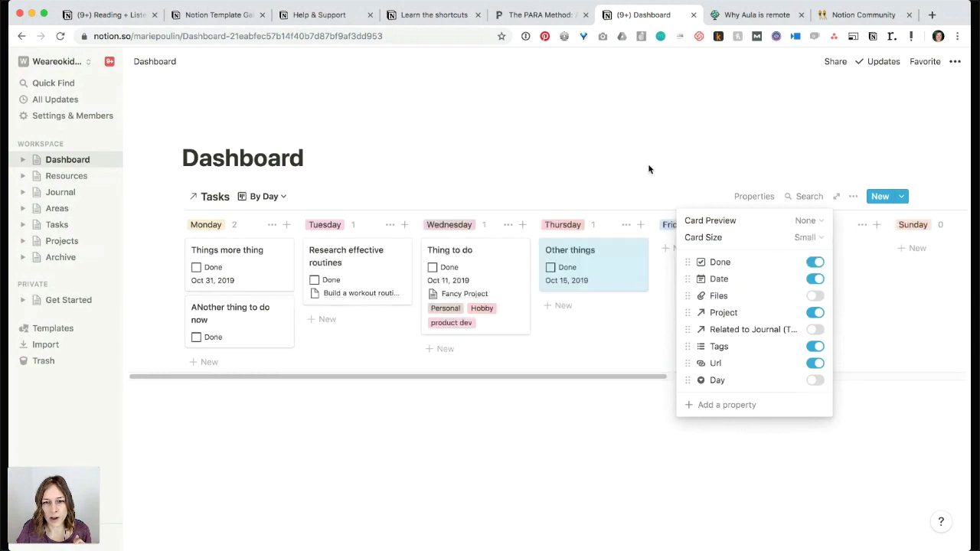
pyautogui.click(816, 261)
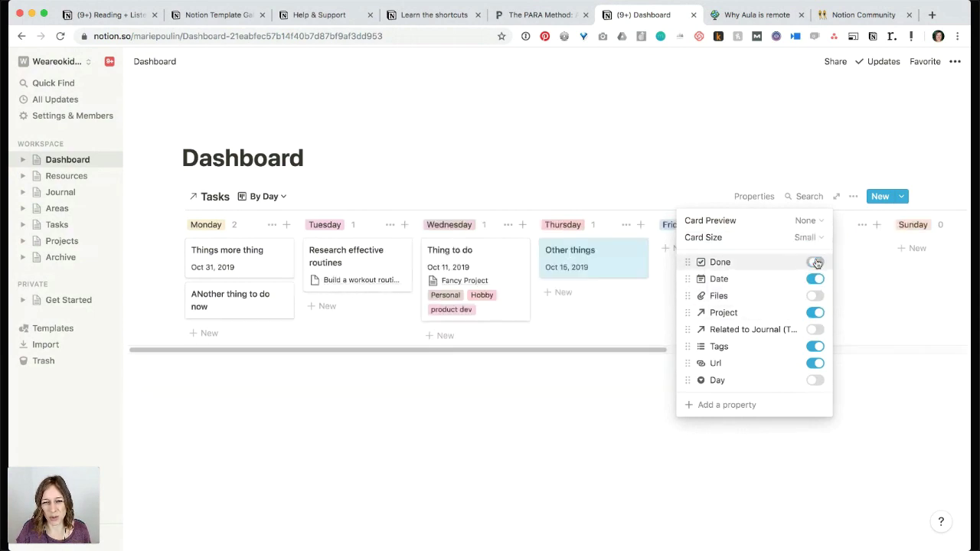
pyautogui.click(681, 158)
# Filter the By Day board to show only tasks whose Done checkbox is unchecked.
pyautogui.click(853, 197)
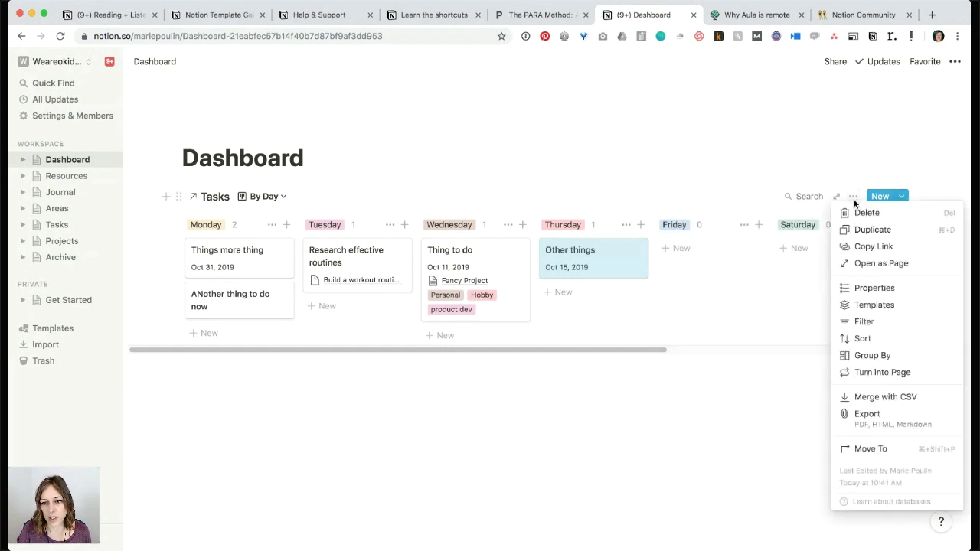
pyautogui.click(861, 322)
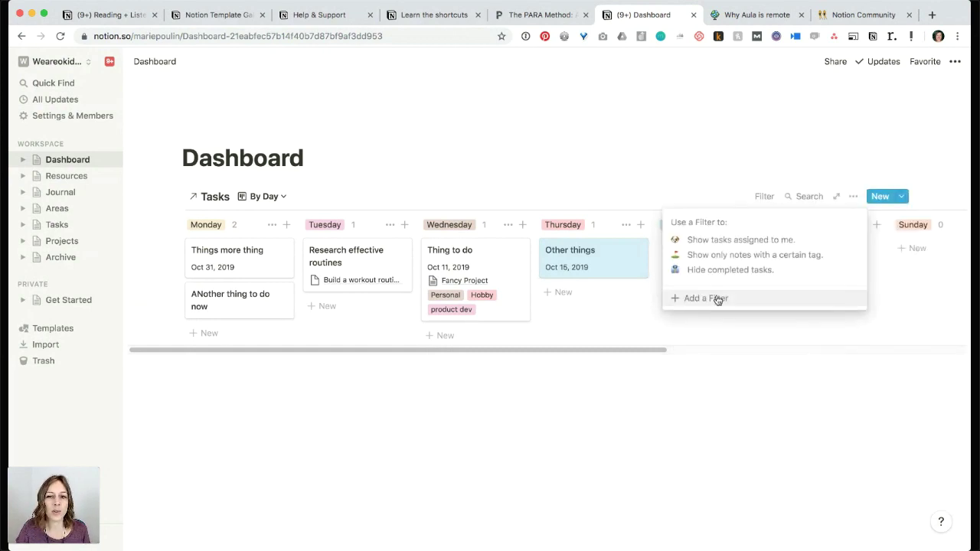
pyautogui.click(716, 298)
pyautogui.click(712, 227)
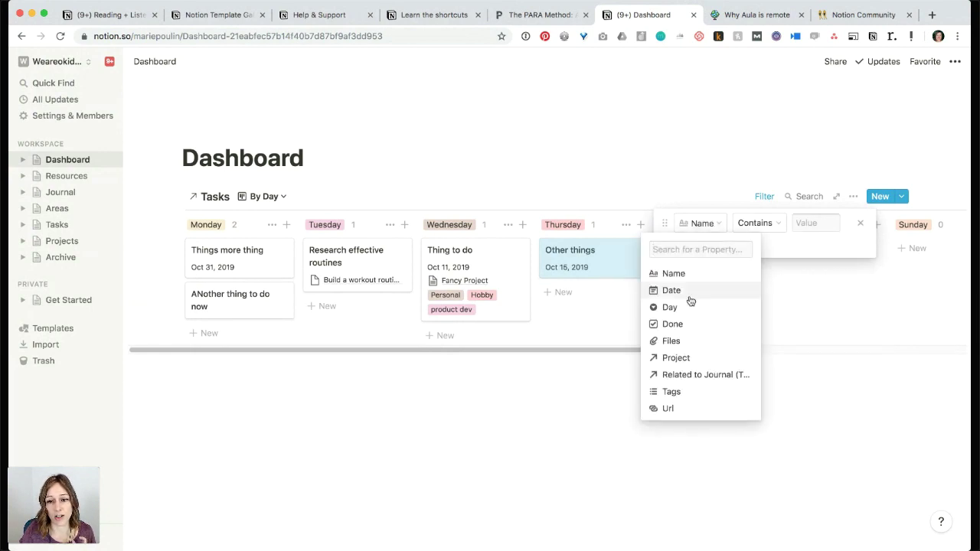
pyautogui.click(686, 323)
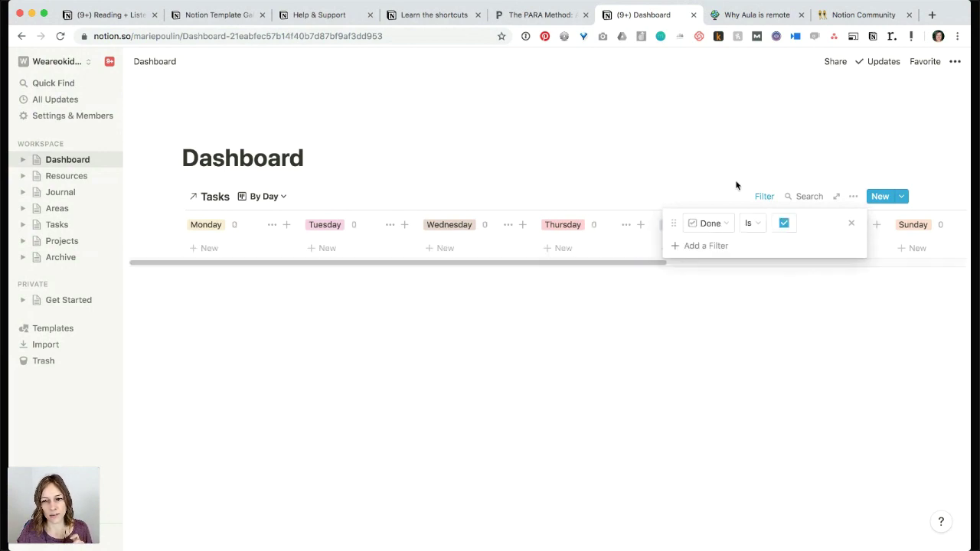
pyautogui.click(749, 223)
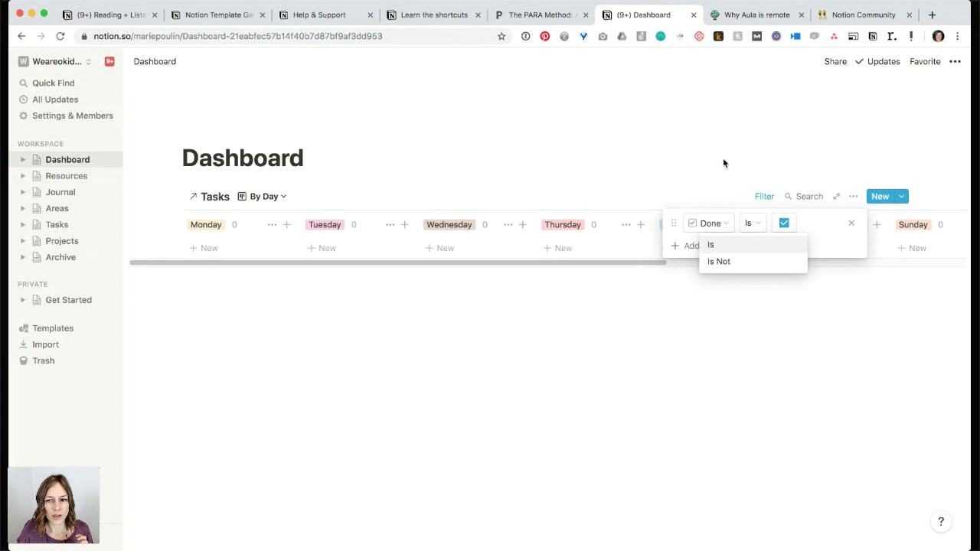
pyautogui.click(783, 223)
pyautogui.click(601, 153)
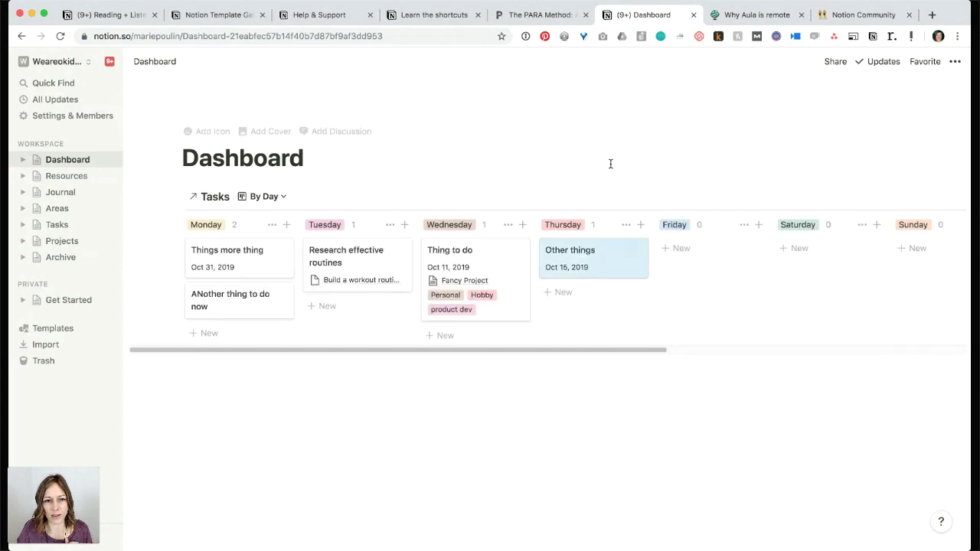
# Open the Other things task under Thursday, mark it as done and return to the board.
pyautogui.click(602, 266)
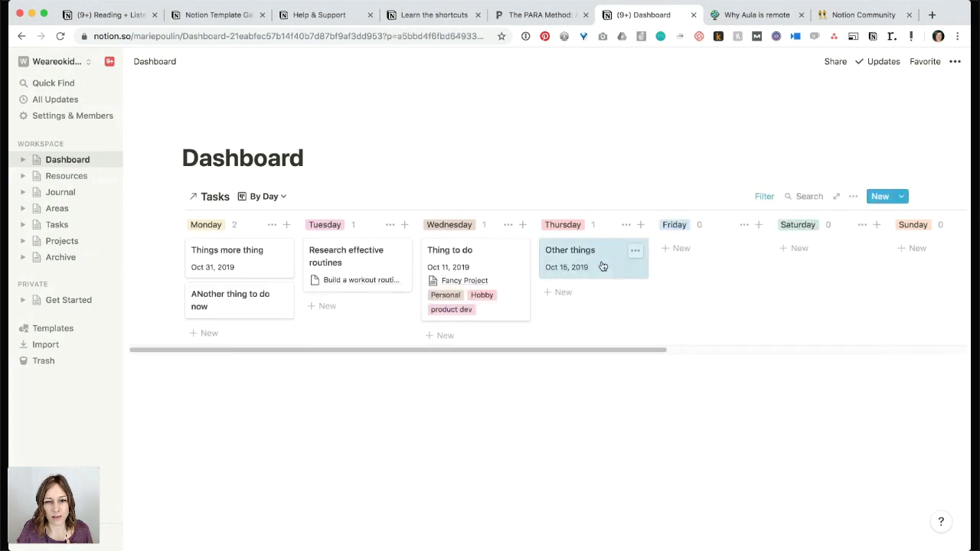
pyautogui.click(380, 233)
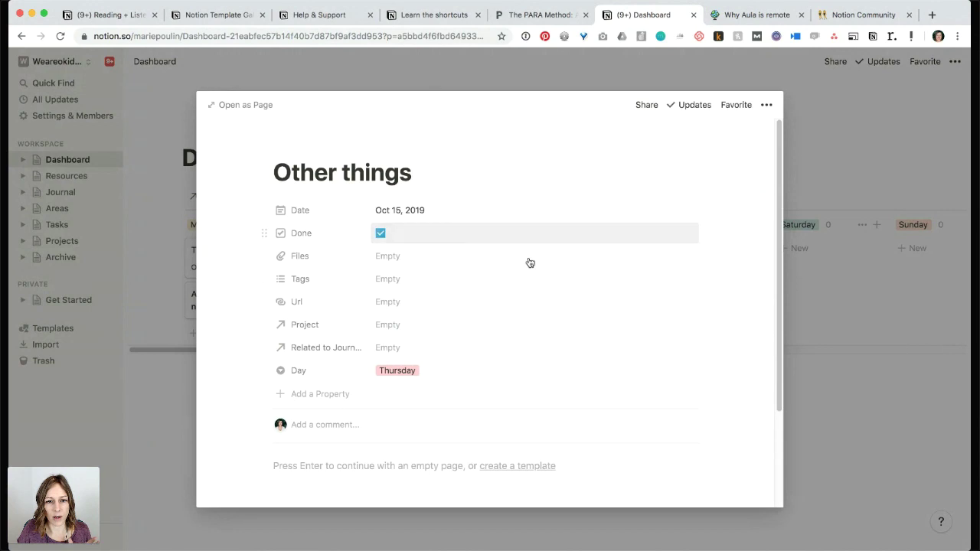
pyautogui.click(833, 315)
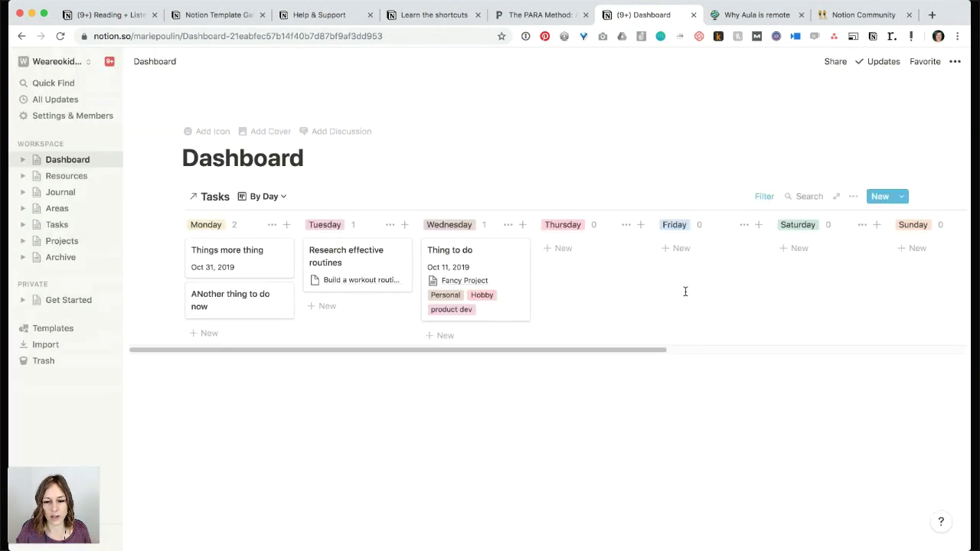
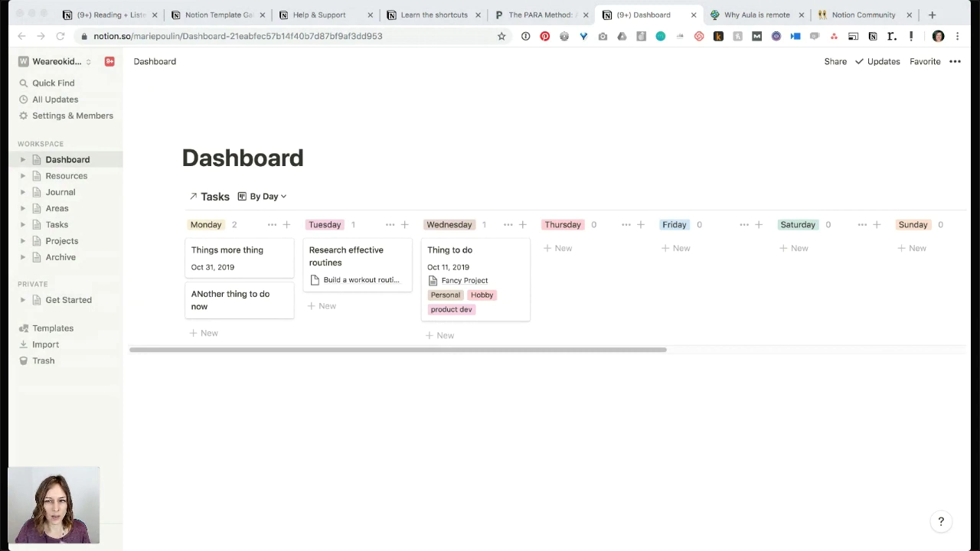
# Copy the Tasks board's link and paste it on a new line below the board as a linked database.
pyautogui.click(75, 460)
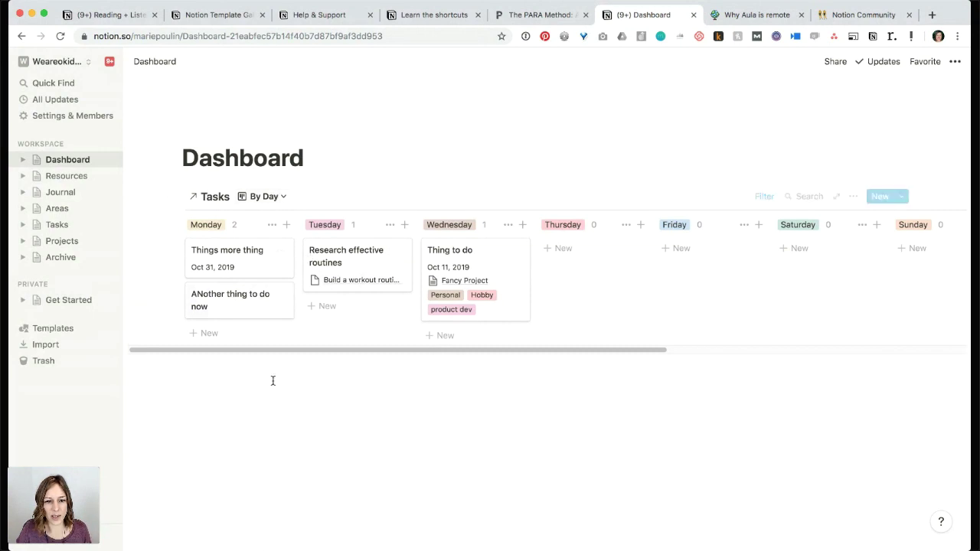
pyautogui.click(220, 399)
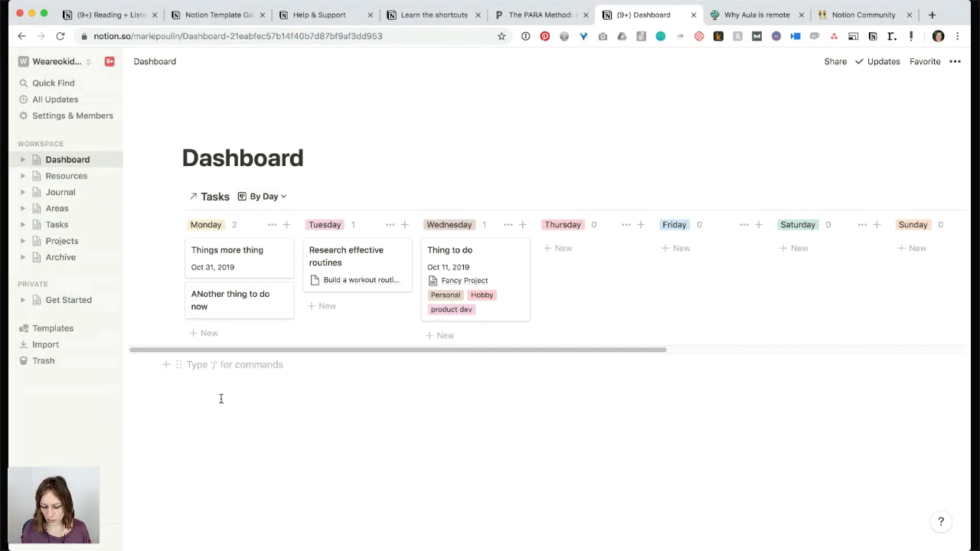
pyautogui.press('Return')
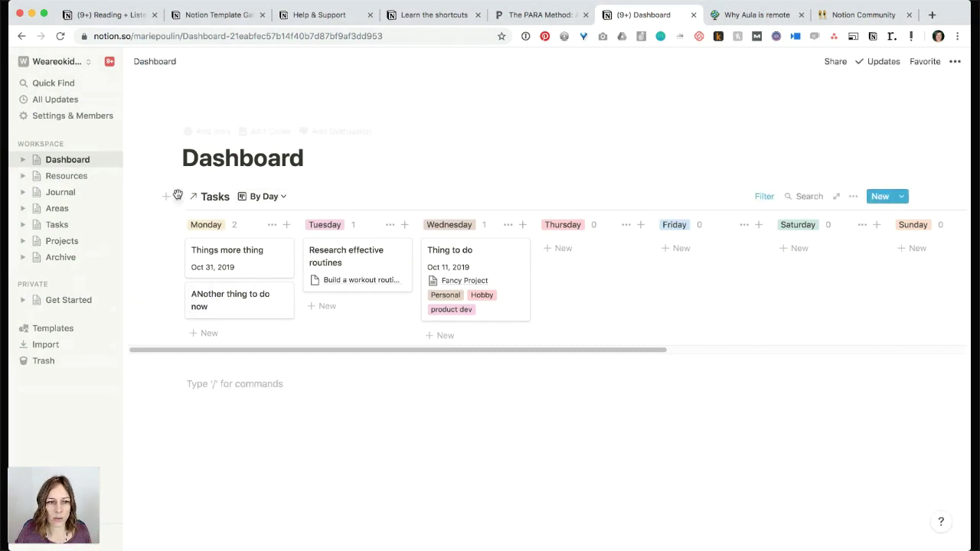
pyautogui.click(178, 197)
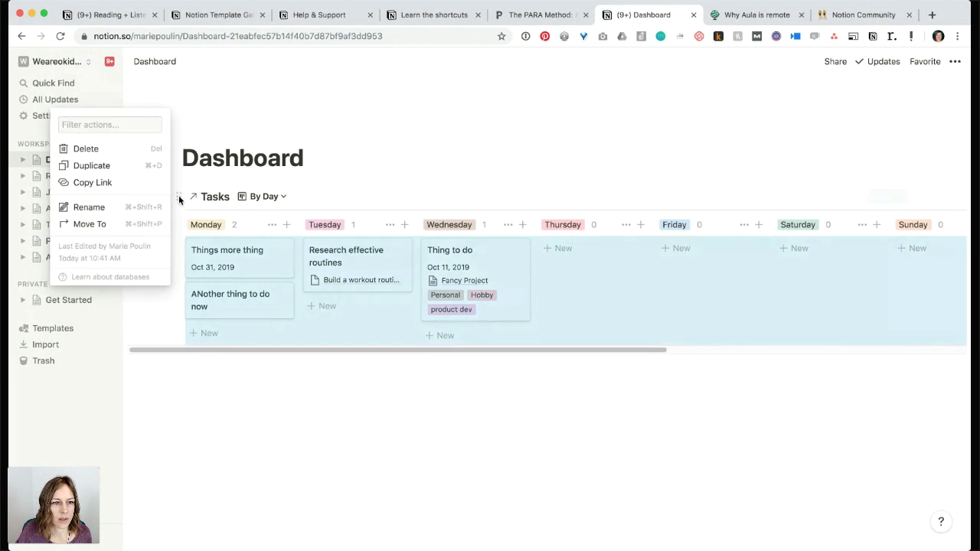
pyautogui.click(108, 186)
pyautogui.click(201, 419)
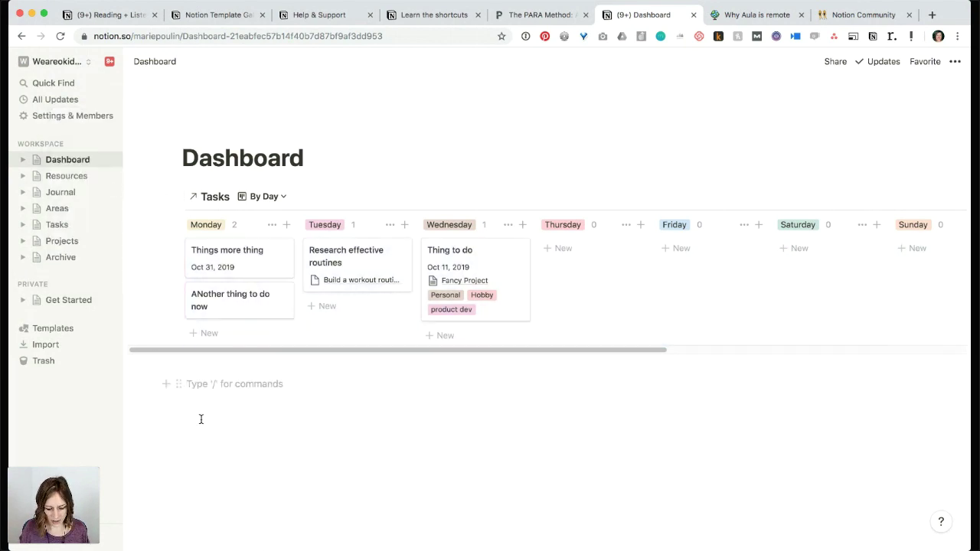
pyautogui.hotkey('ctrl', 'v')
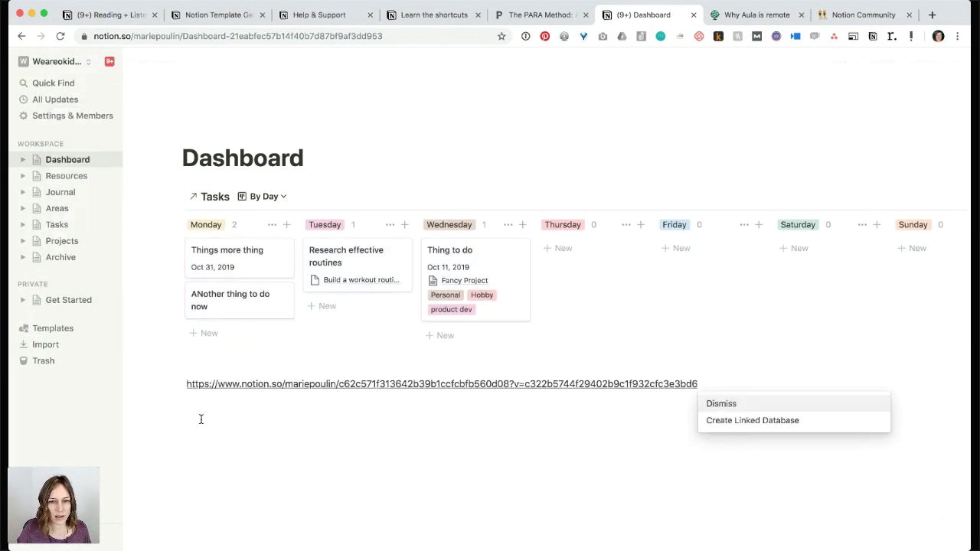
pyautogui.click(745, 421)
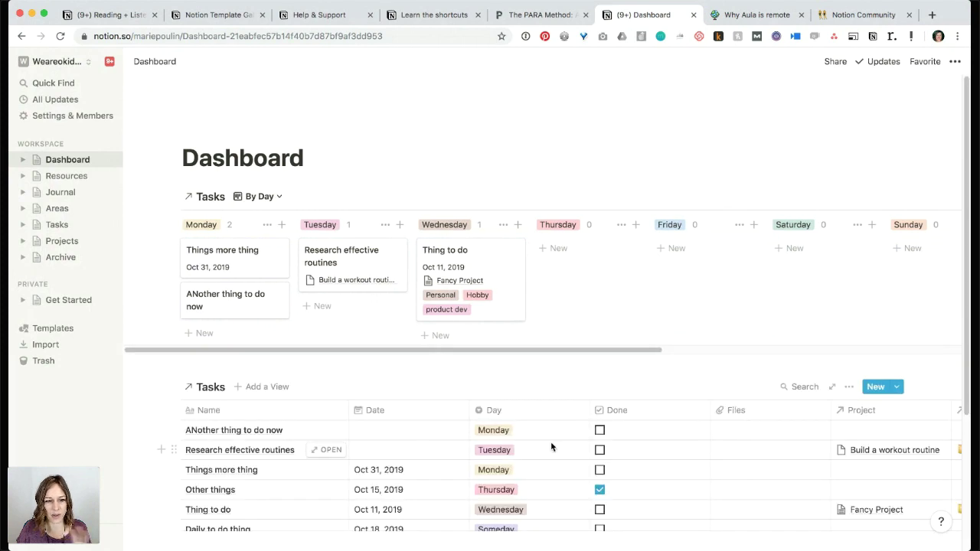
# Add a table view named List to the linked Tasks database below the By Day board.
pyautogui.scroll(-2, 551, 447)
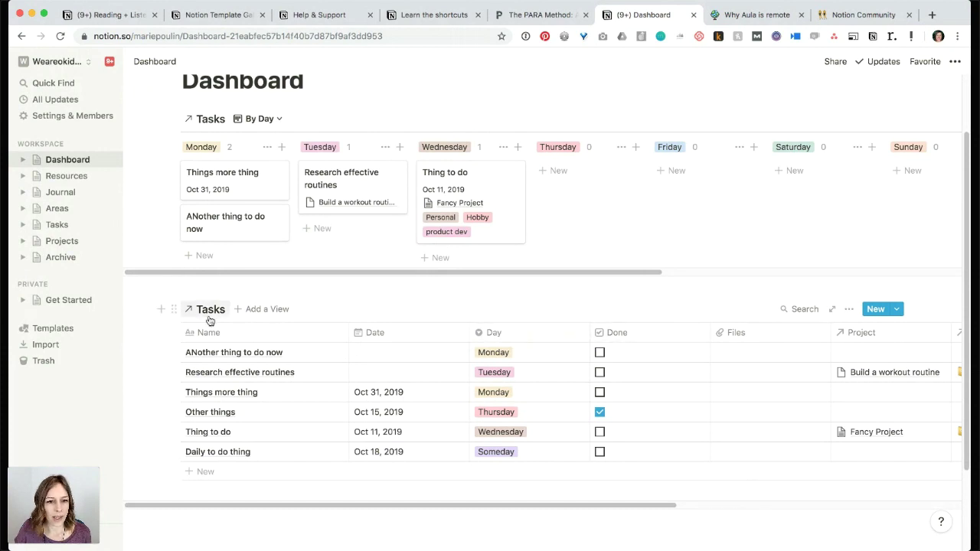
pyautogui.click(260, 310)
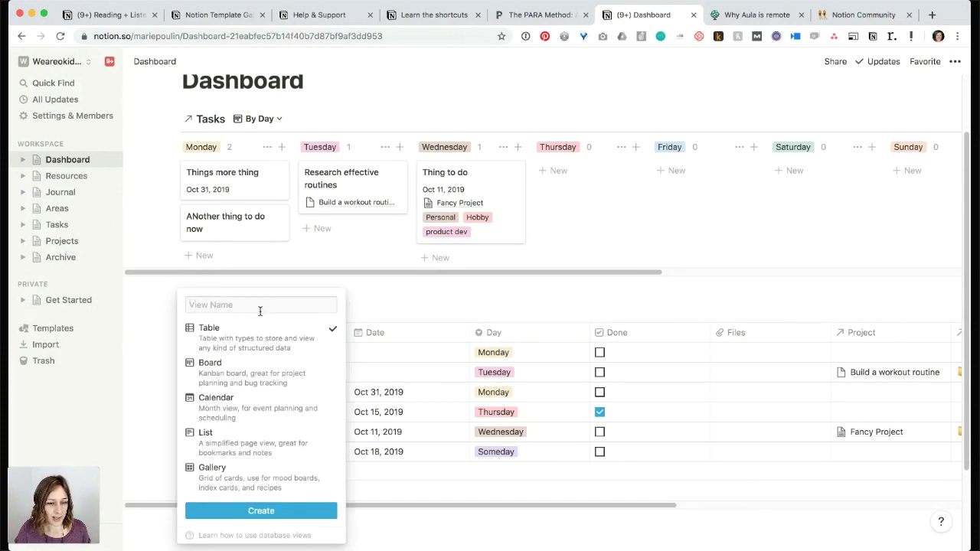
pyautogui.write('List')
pyautogui.press('Return')
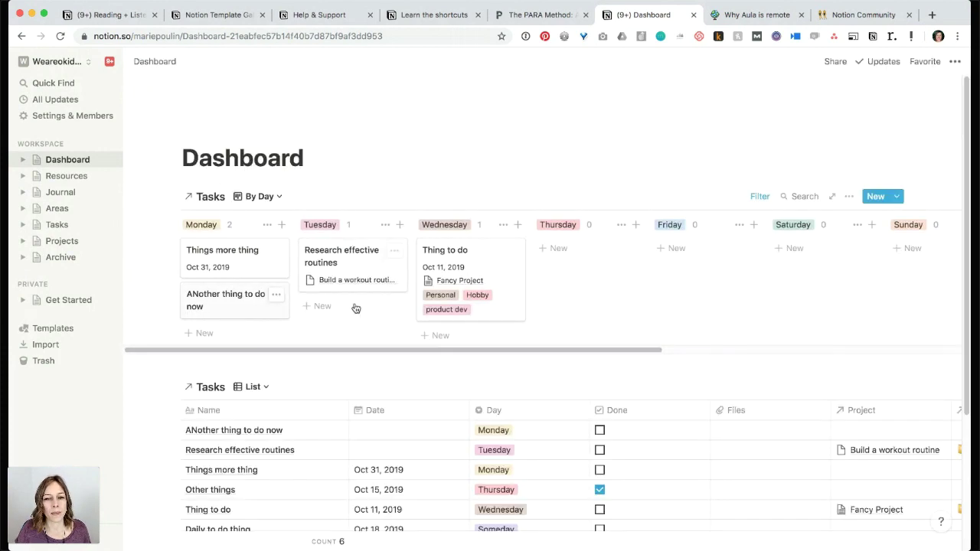
# Add a filter on the Done property to the Tasks List view and set its checkbox to checked.
pyautogui.scroll(-1, 358, 310)
pyautogui.click(848, 350)
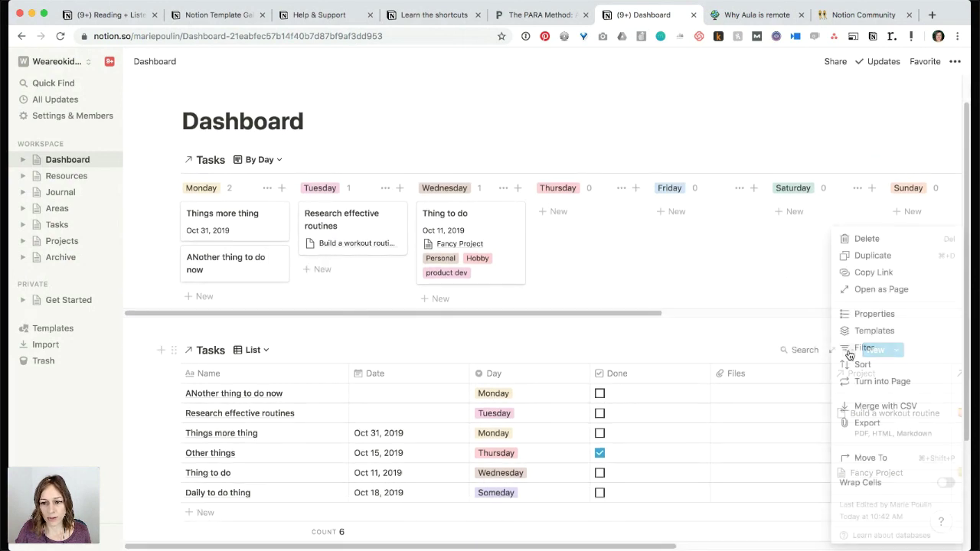
pyautogui.click(863, 348)
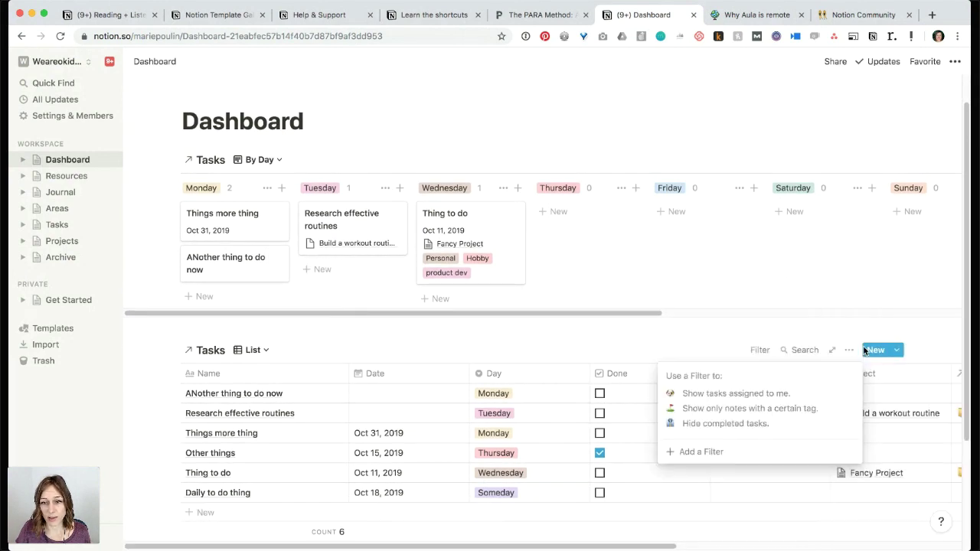
pyautogui.click(700, 450)
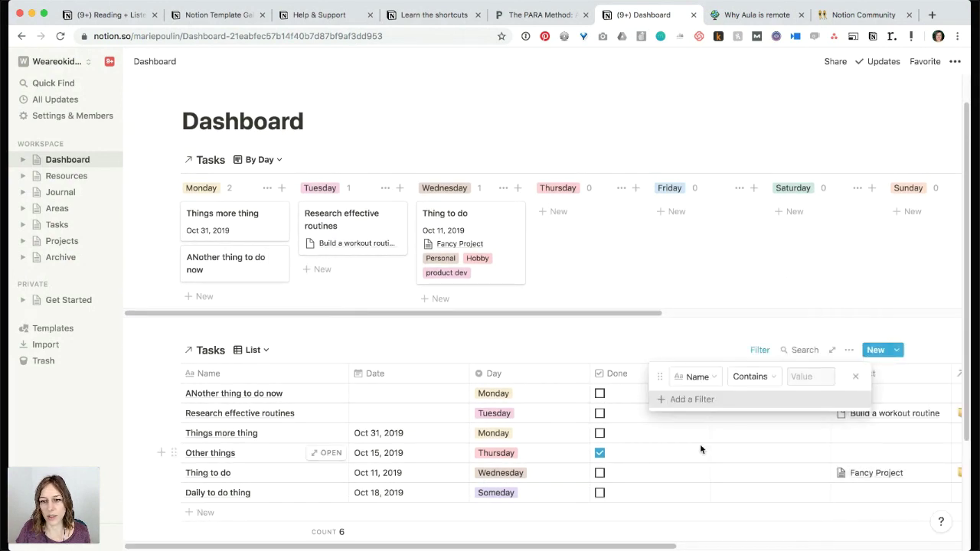
pyautogui.click(713, 378)
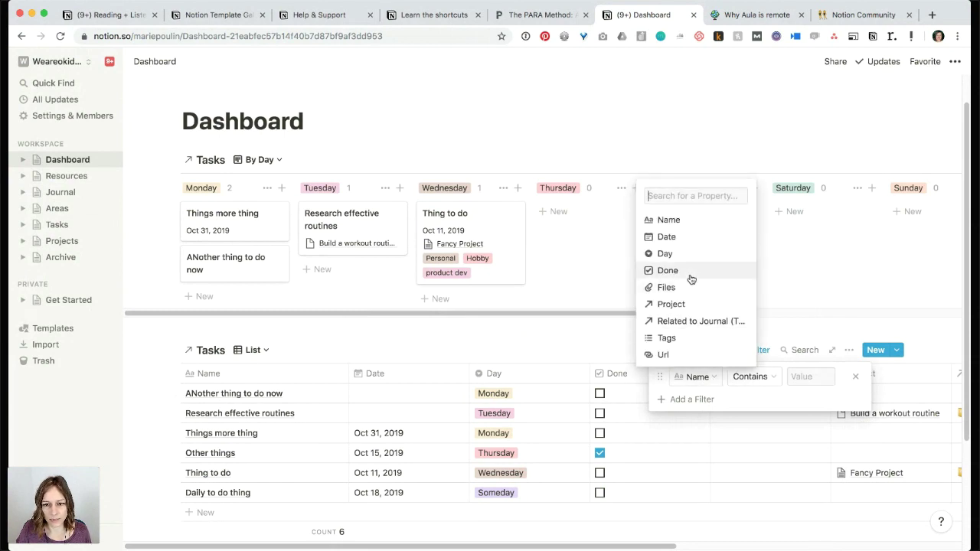
pyautogui.click(694, 272)
pyautogui.click(778, 377)
pyautogui.click(778, 378)
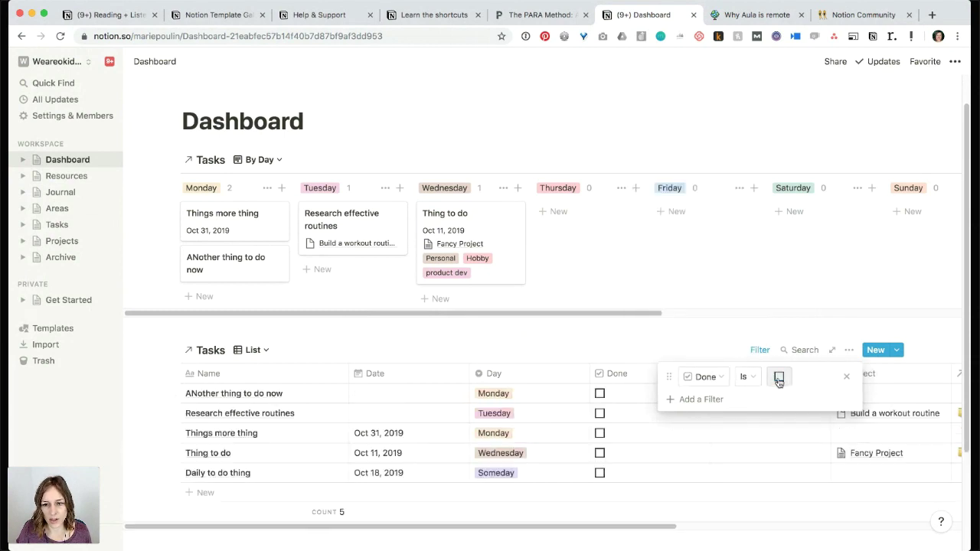
pyautogui.click(778, 378)
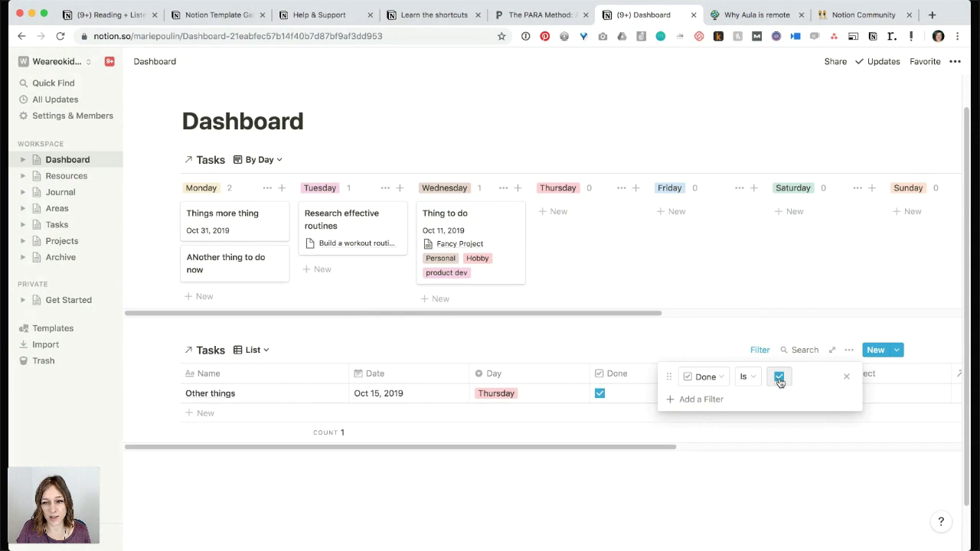
# Set the List view's Done filter to unchecked and add a second condition where Day is Monday.
pyautogui.click(715, 400)
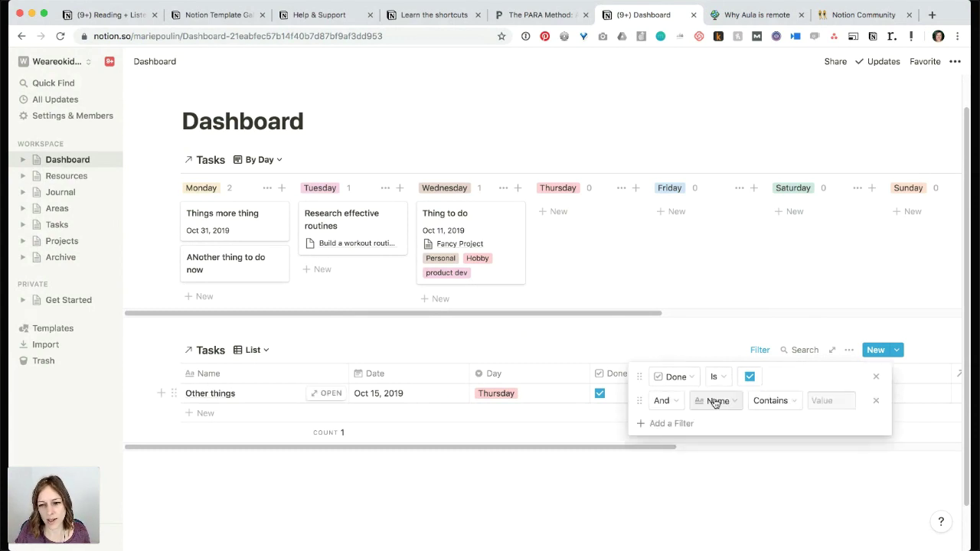
pyautogui.click(749, 376)
pyautogui.click(673, 377)
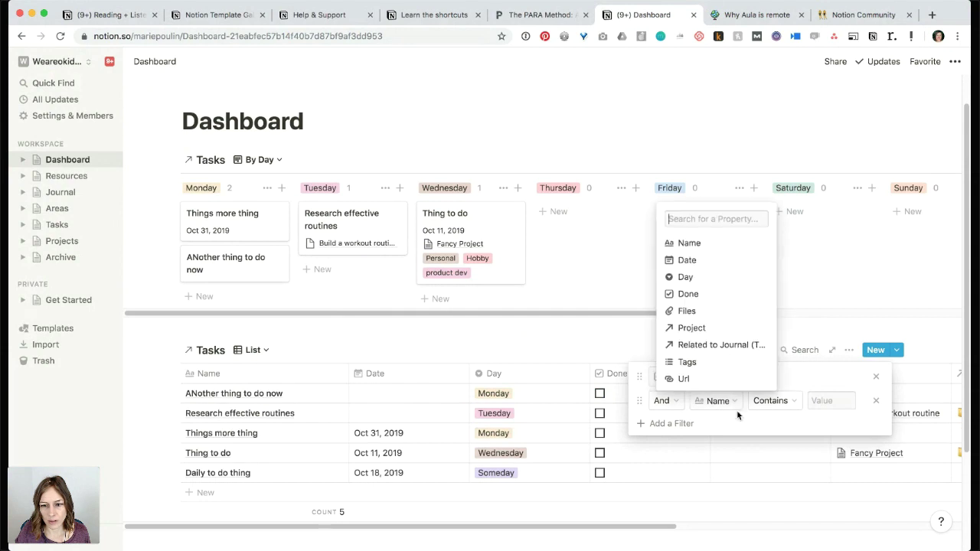
pyautogui.click(719, 284)
pyautogui.click(811, 401)
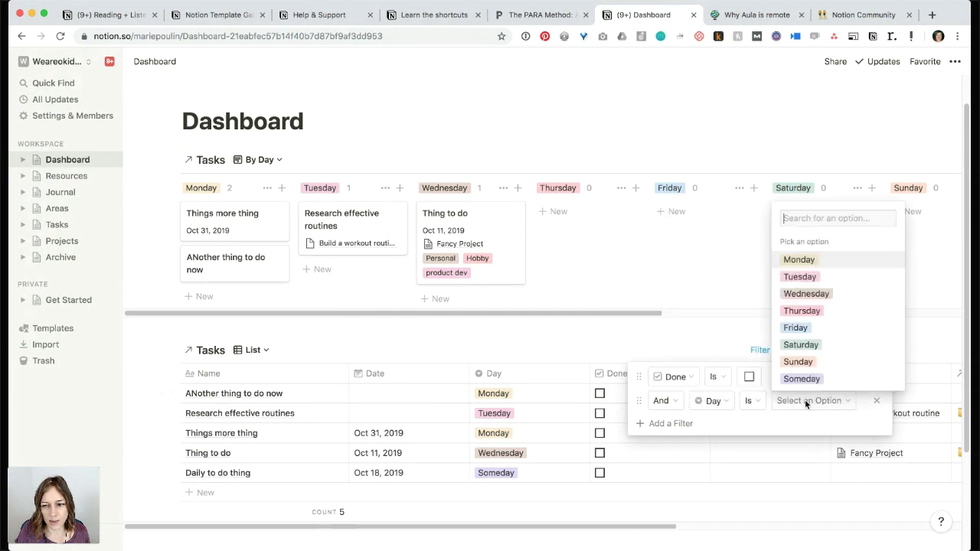
pyautogui.click(799, 259)
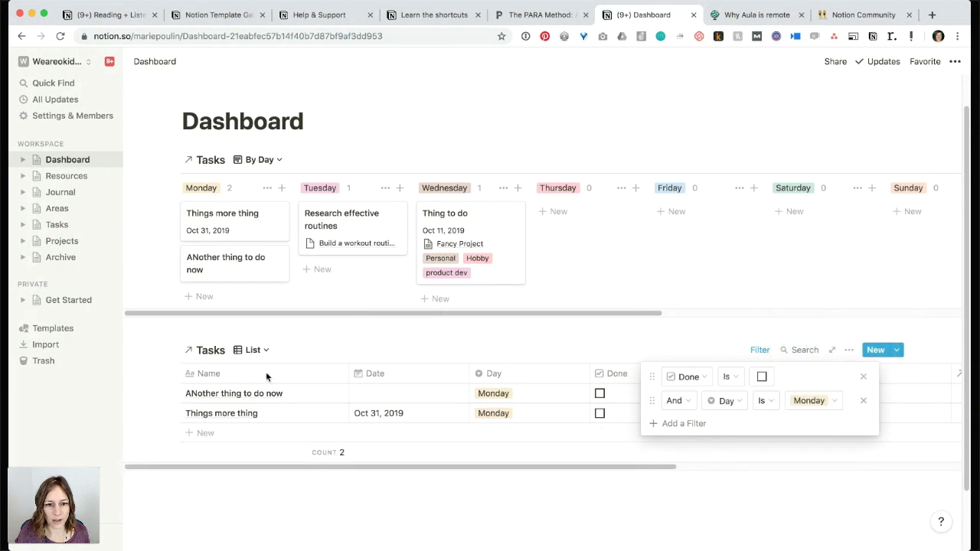
# Rename the List view to Monday List and move it above Untitled View in the view order.
pyautogui.click(255, 349)
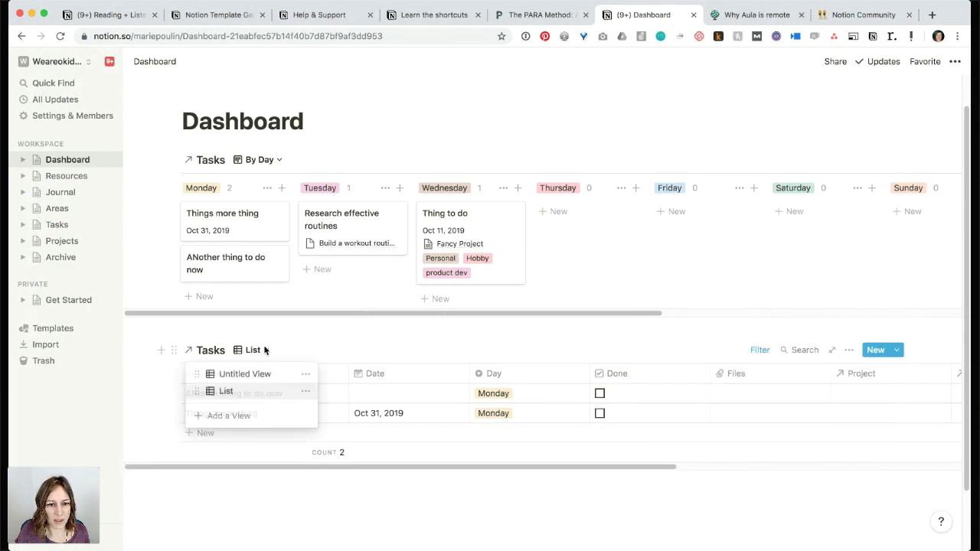
pyautogui.click(305, 392)
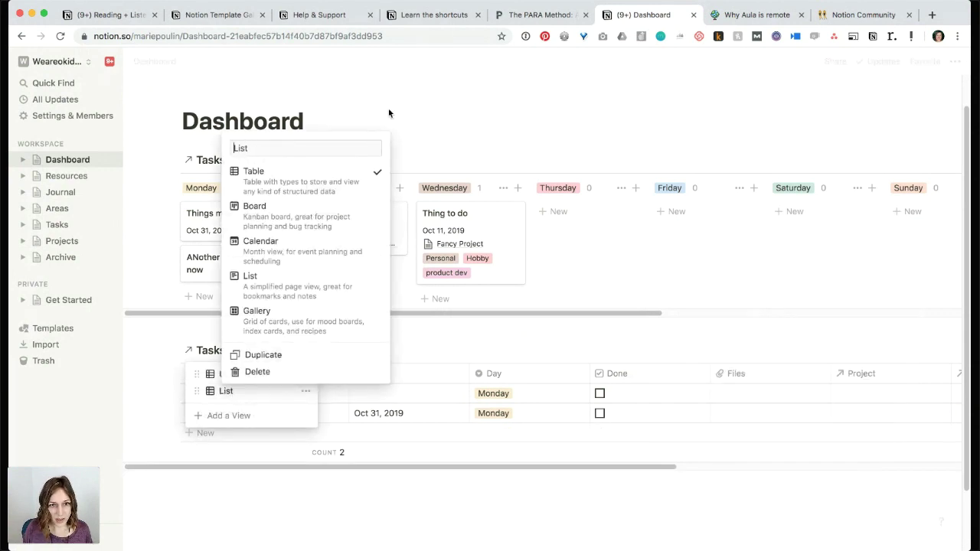
pyautogui.write('Monday')
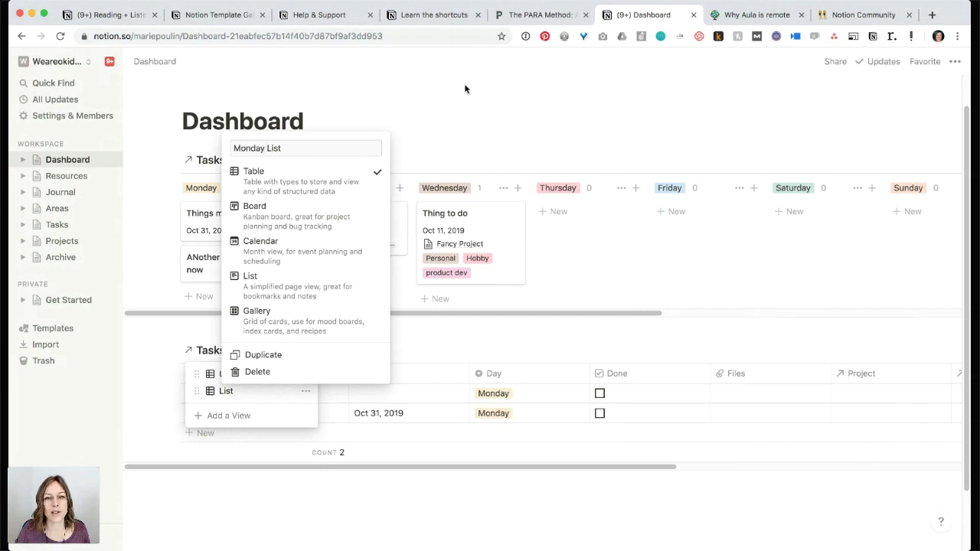
pyautogui.click(475, 111)
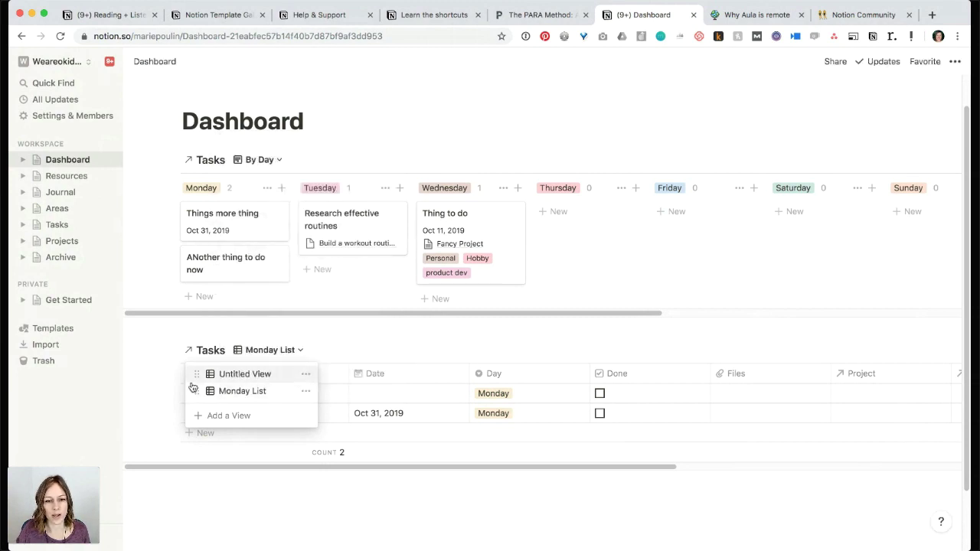
pyautogui.moveTo(196, 390); pyautogui.dragTo(203, 375)
pyautogui.click(643, 526)
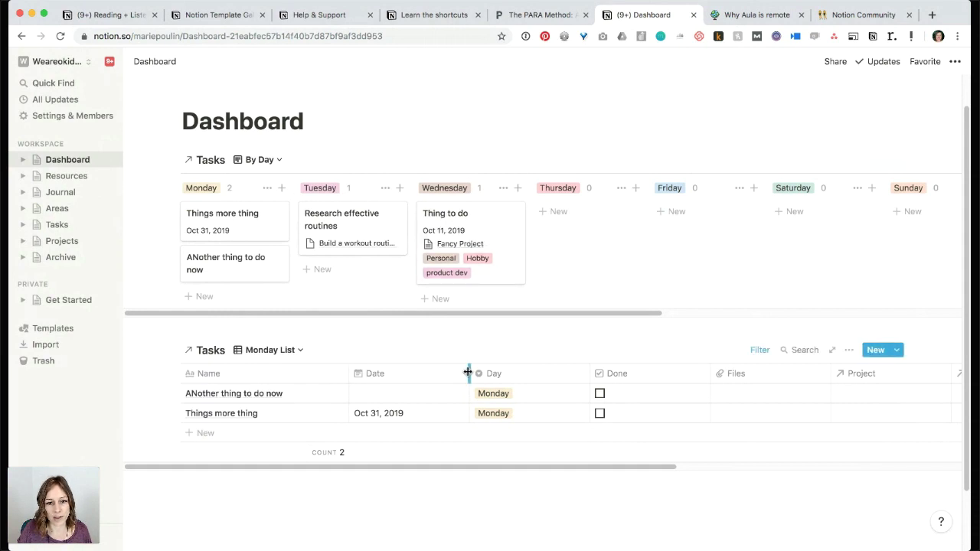
# Narrow the Date column of the Monday List table and hide its Done and Files columns.
pyautogui.moveTo(468, 374); pyautogui.dragTo(431, 373)
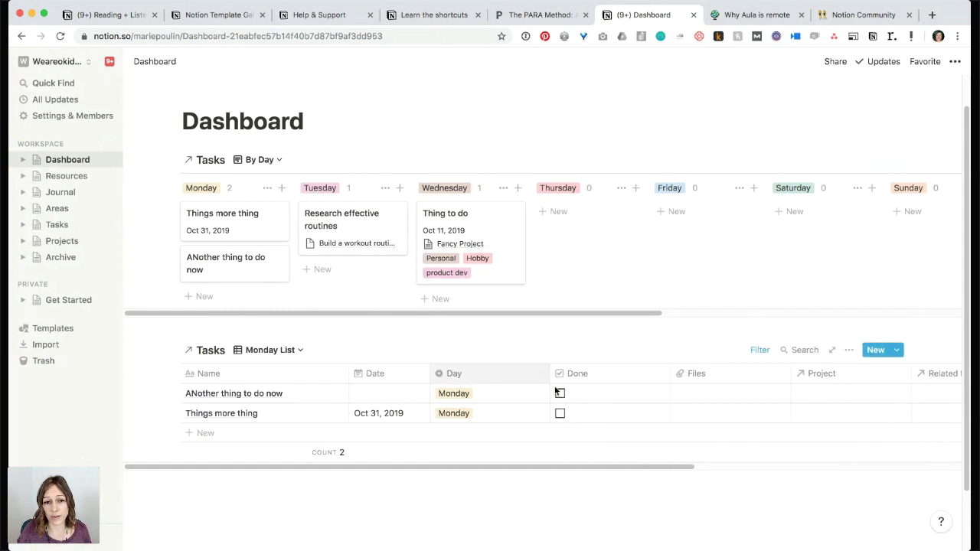
pyautogui.click(638, 377)
pyautogui.click(621, 317)
pyautogui.click(611, 375)
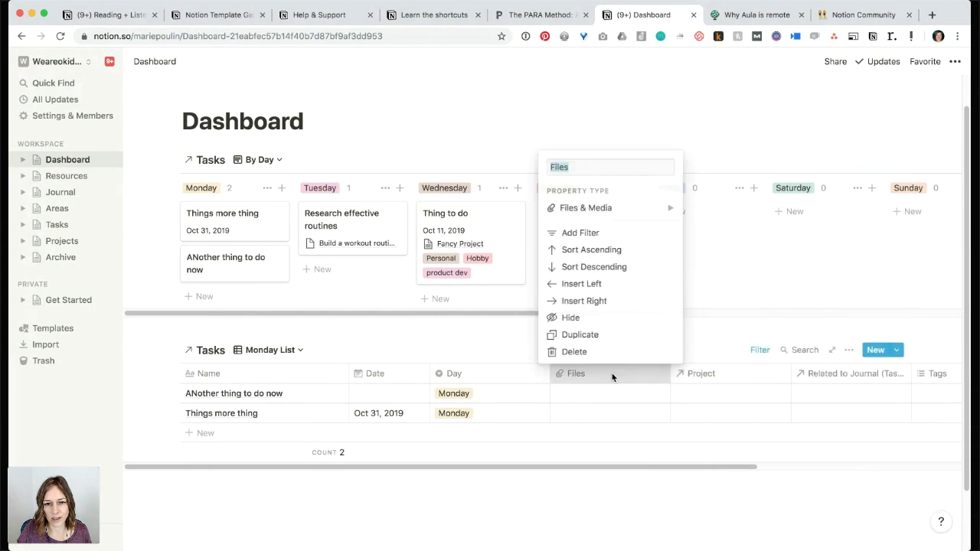
pyautogui.click(606, 318)
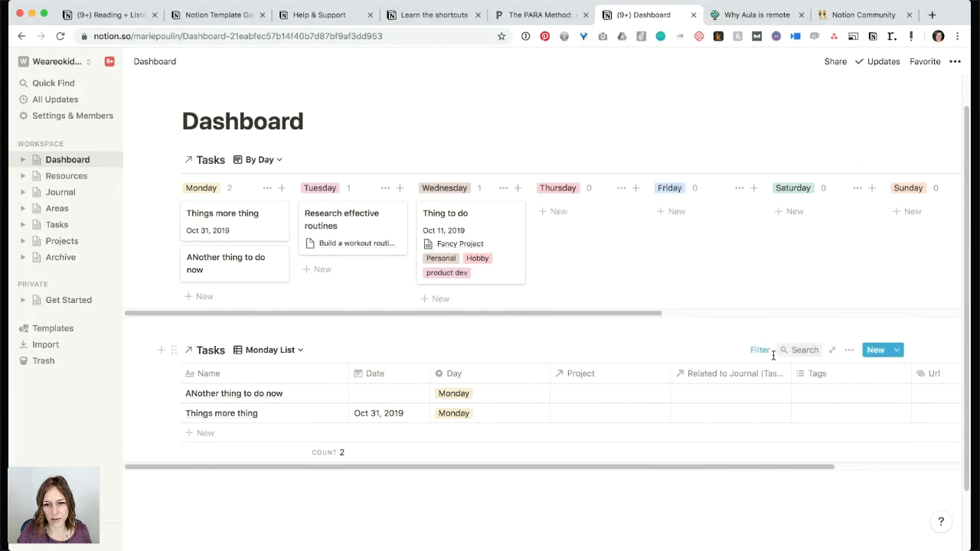
# Hide the Date, Day, Project, Related to Journal, Tags and Url properties in the Monday List view.
pyautogui.click(848, 350)
pyautogui.click(874, 314)
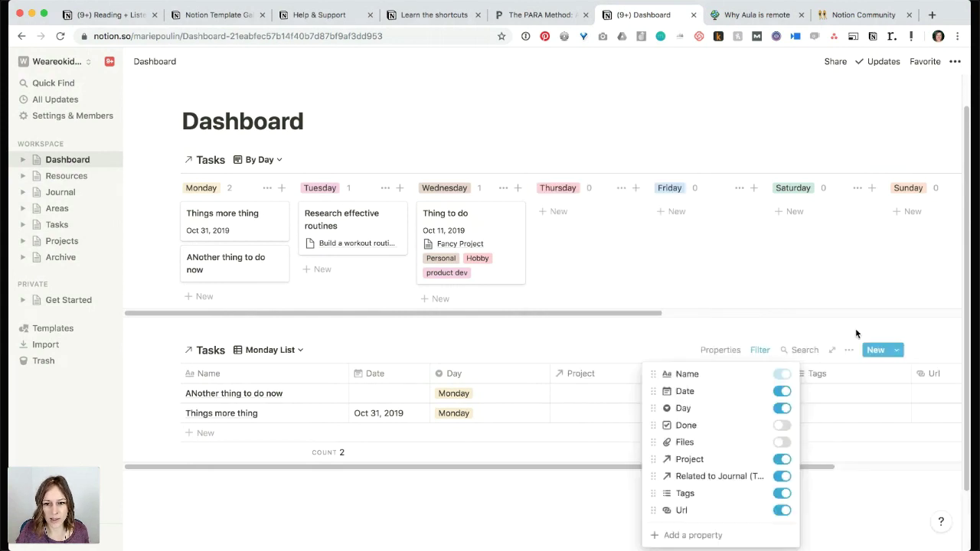
pyautogui.click(781, 391)
pyautogui.click(781, 408)
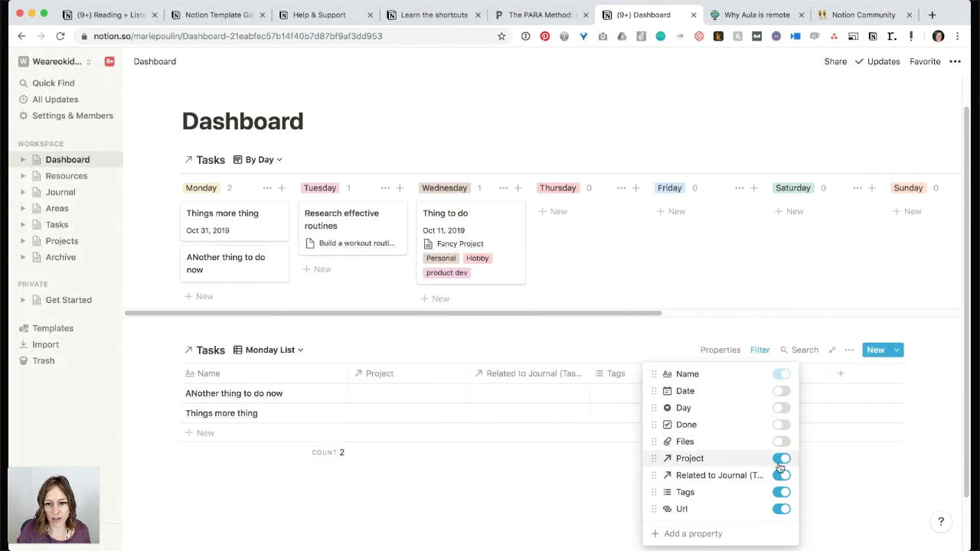
pyautogui.click(780, 457)
pyautogui.click(781, 475)
pyautogui.click(781, 491)
pyautogui.click(782, 508)
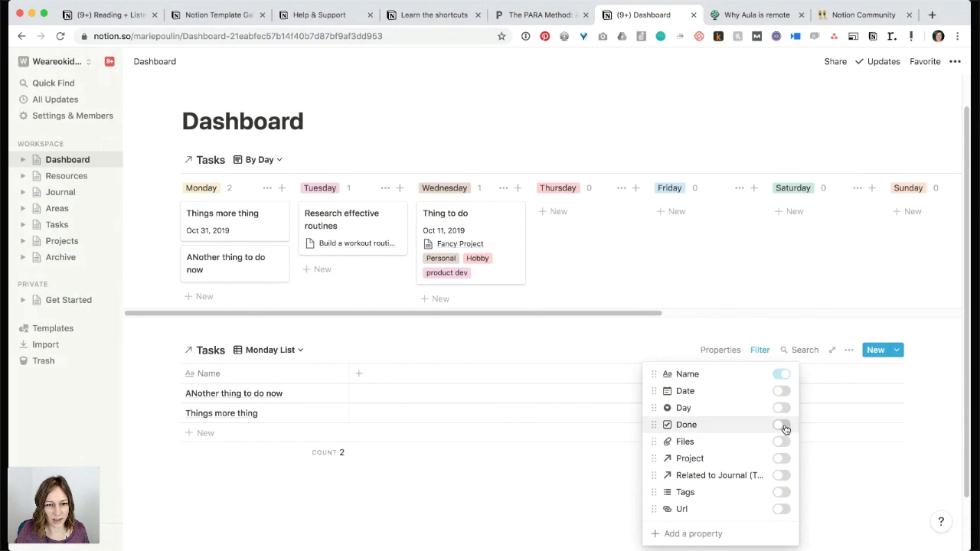
pyautogui.click(571, 498)
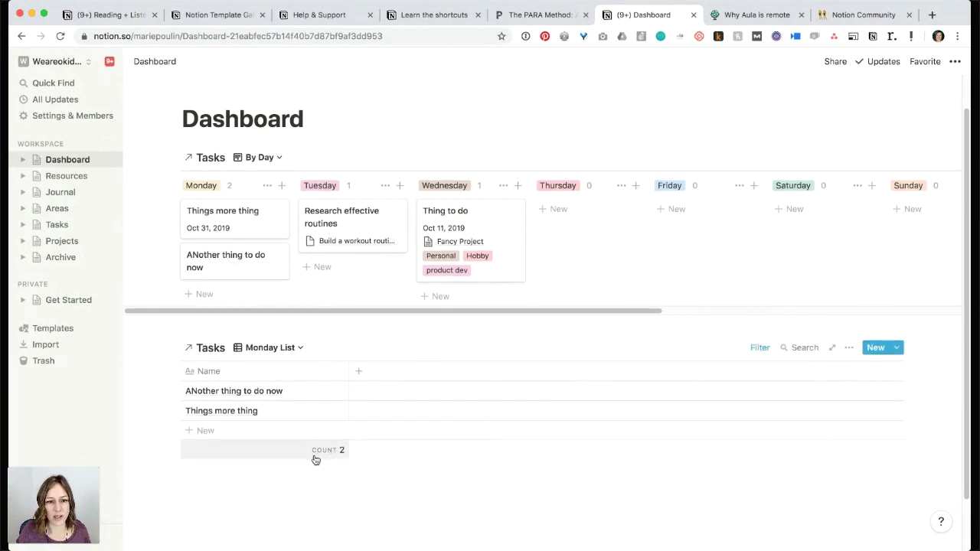
# Insert a linked database of Projects on a new line below the Monday List table.
pyautogui.scroll(-1, 276, 467)
pyautogui.click(215, 484)
pyautogui.press('Return')
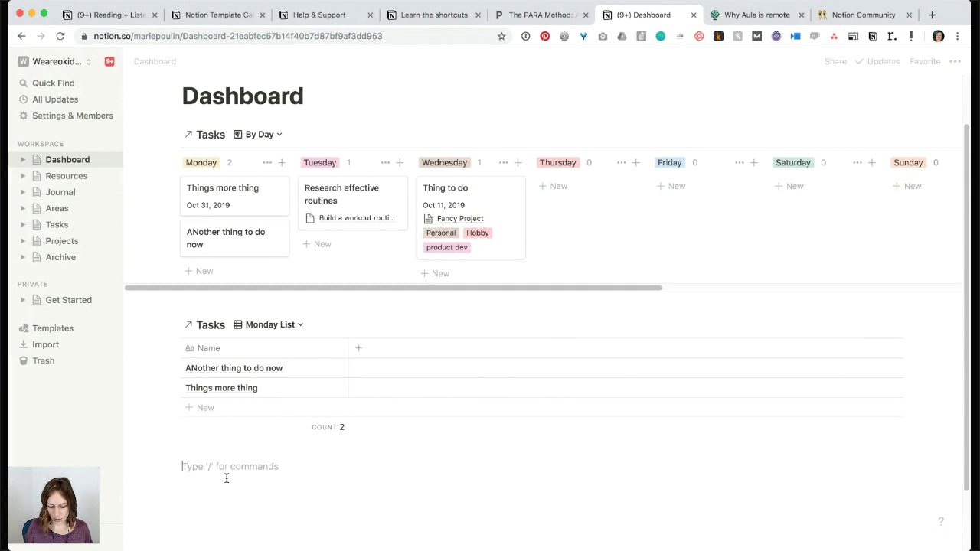
pyautogui.write('/cr')
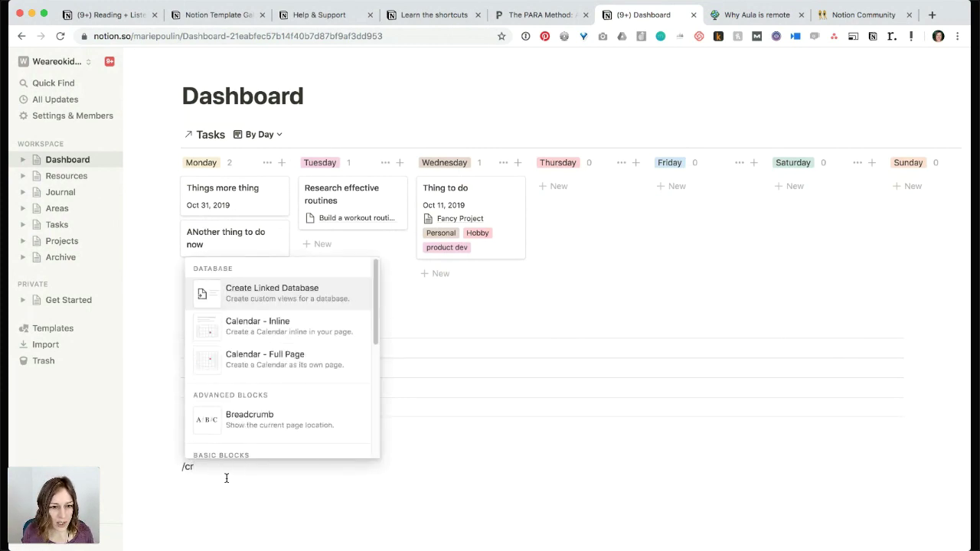
pyautogui.press('Return')
pyautogui.write('proje')
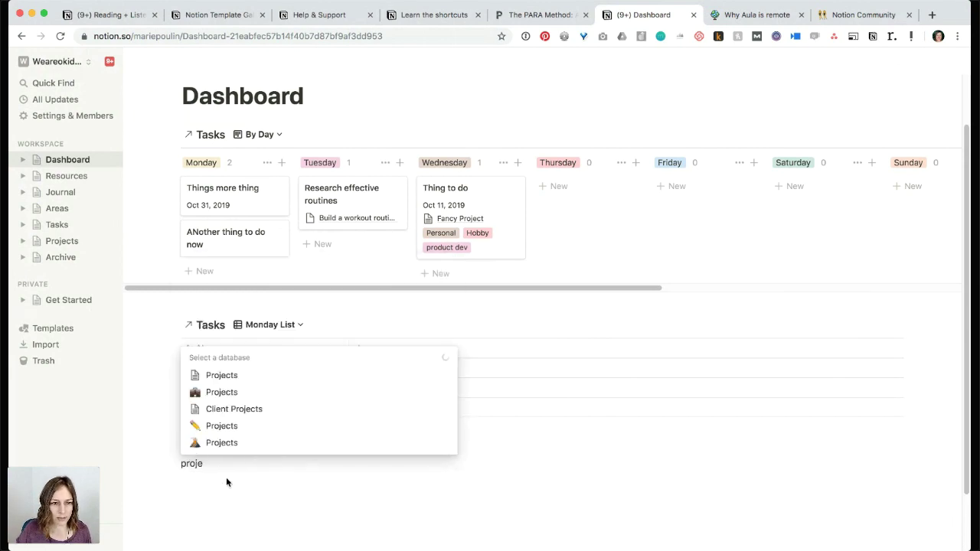
pyautogui.click(255, 377)
# Add a list-layout view named List to the linked Projects database.
pyautogui.scroll(-3, 374, 456)
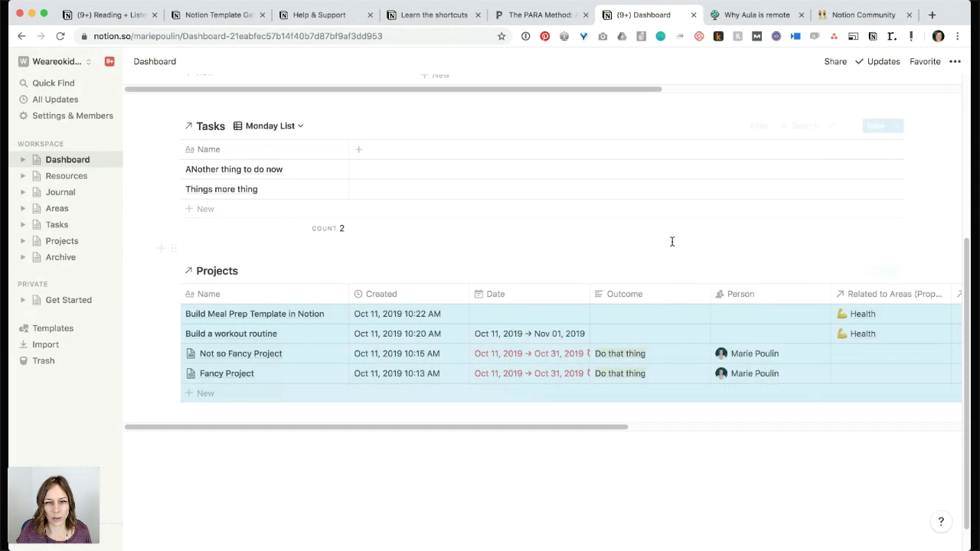
pyautogui.click(295, 274)
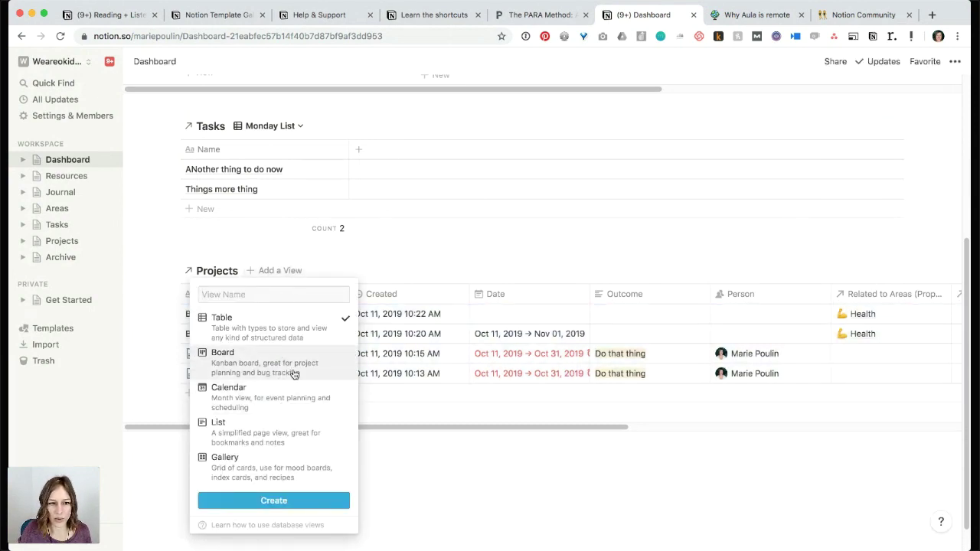
pyautogui.click(283, 435)
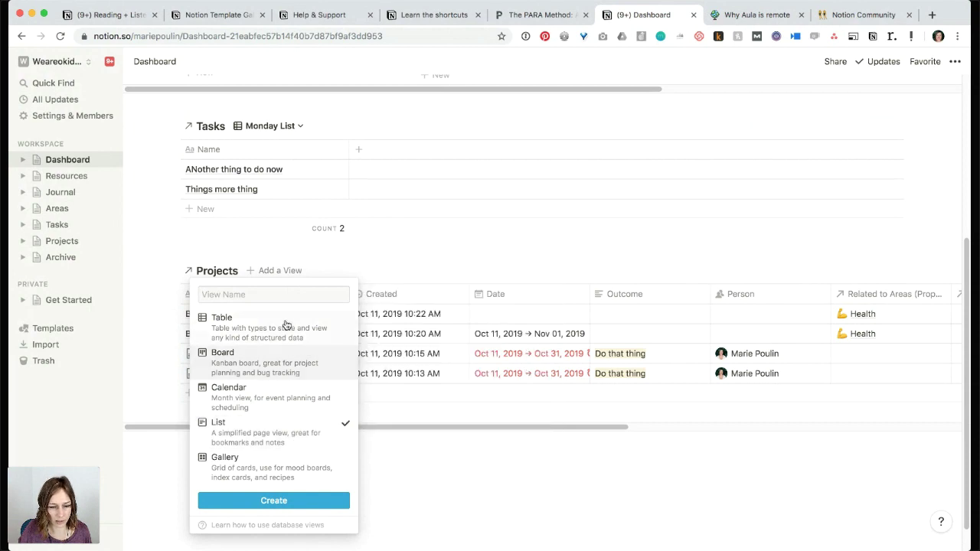
pyautogui.write('List')
pyautogui.press('Return')
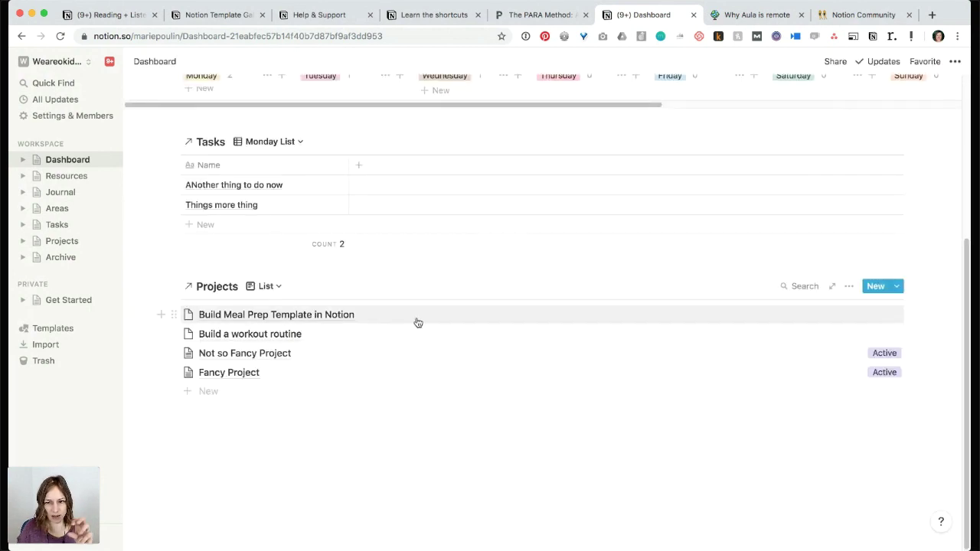
# Sort the linked Projects list by Status in ascending order.
pyautogui.click(849, 285)
pyautogui.click(861, 390)
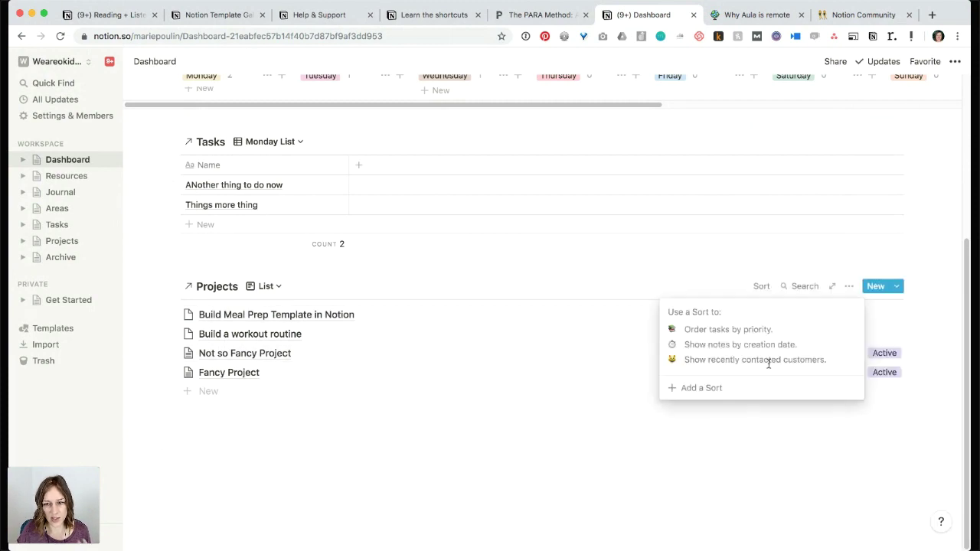
pyautogui.click(744, 385)
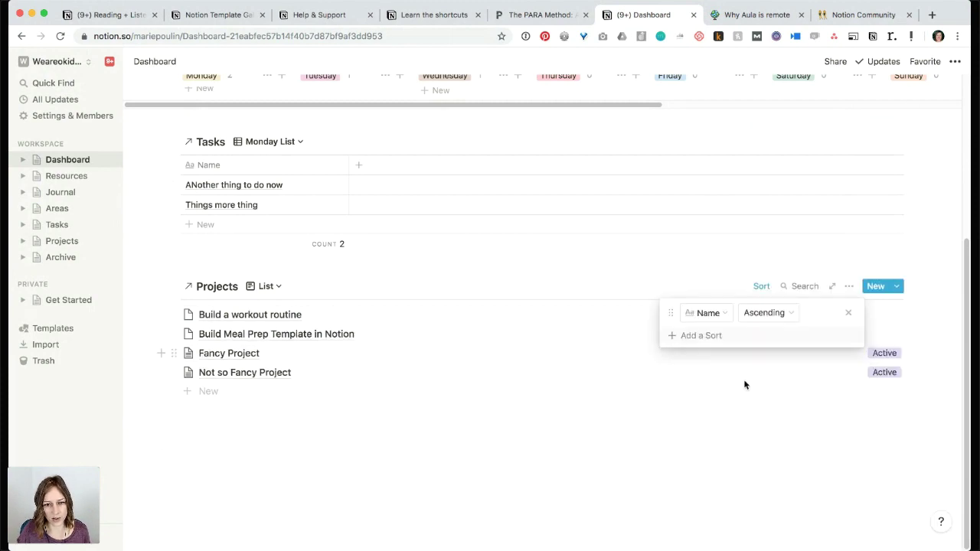
pyautogui.click(731, 316)
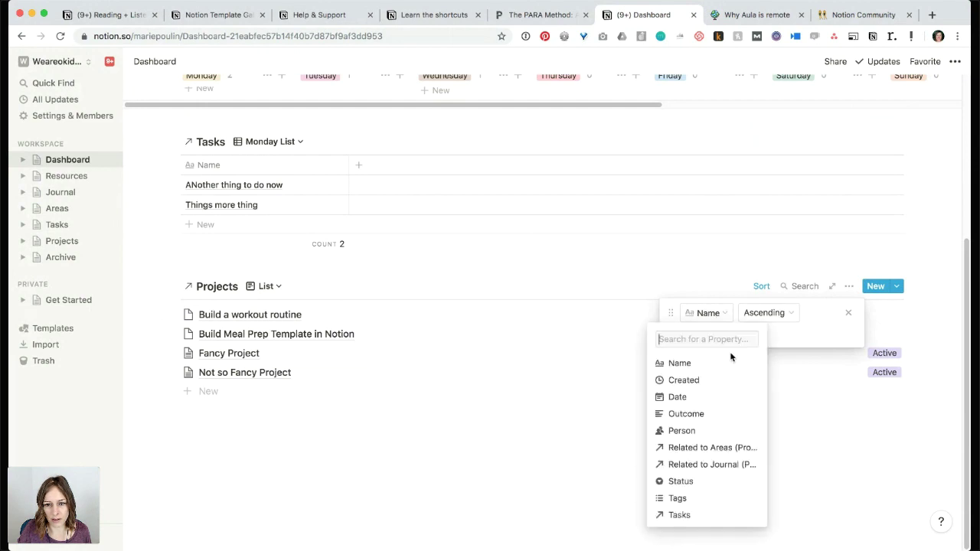
pyautogui.click(702, 482)
pyautogui.click(787, 435)
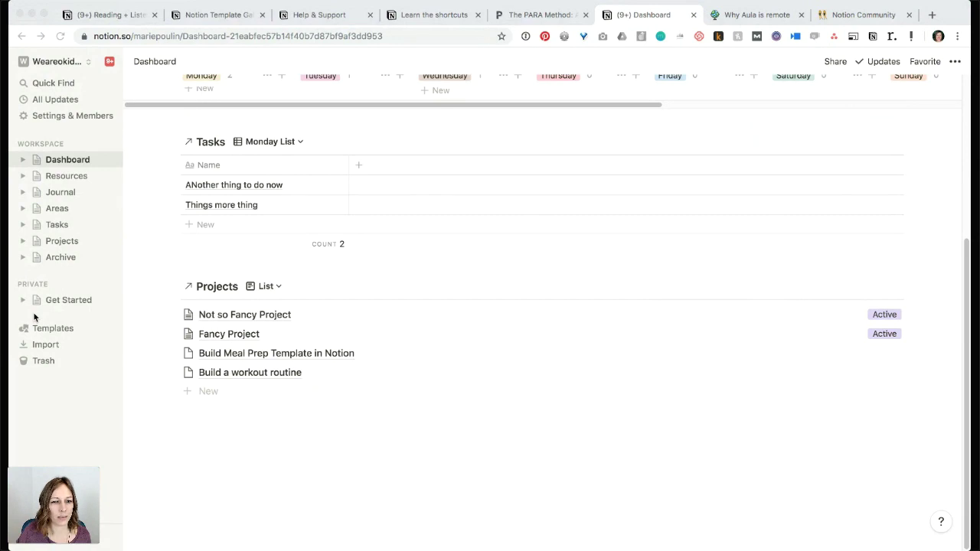
pyautogui.click(64, 445)
# Hide the Saturday, Sunday and Someday columns on the By Day task board.
pyautogui.scroll(1, 300, 370)
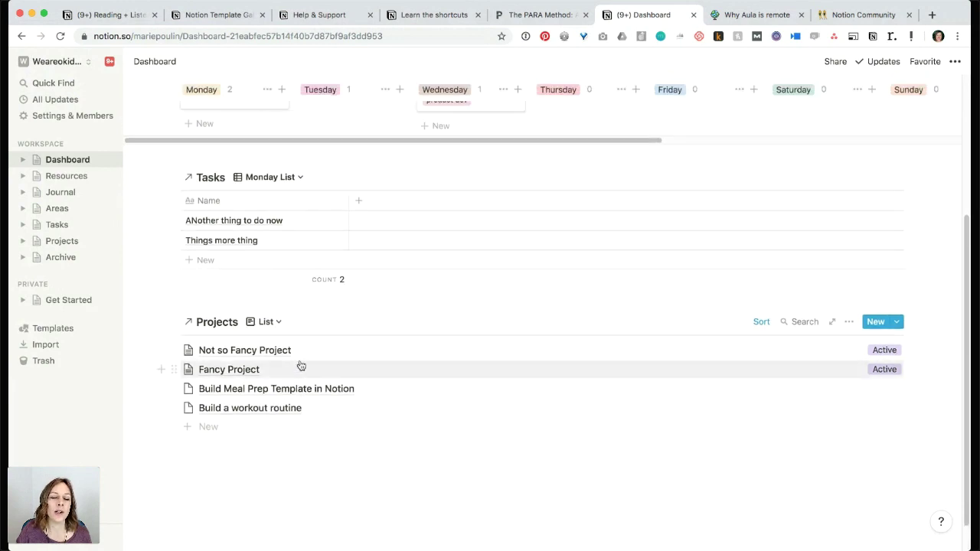
pyautogui.scroll(5, 300, 366)
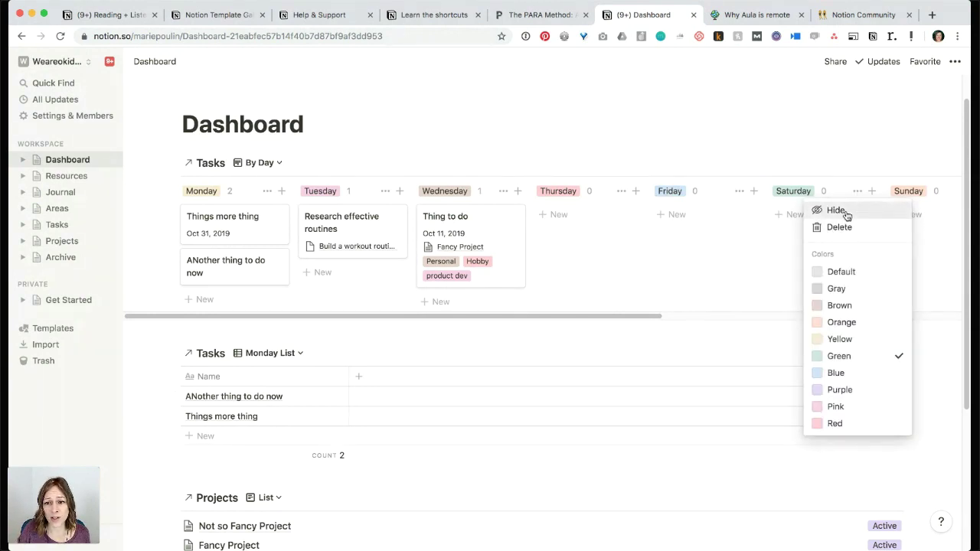
pyautogui.click(840, 209)
pyautogui.click(855, 193)
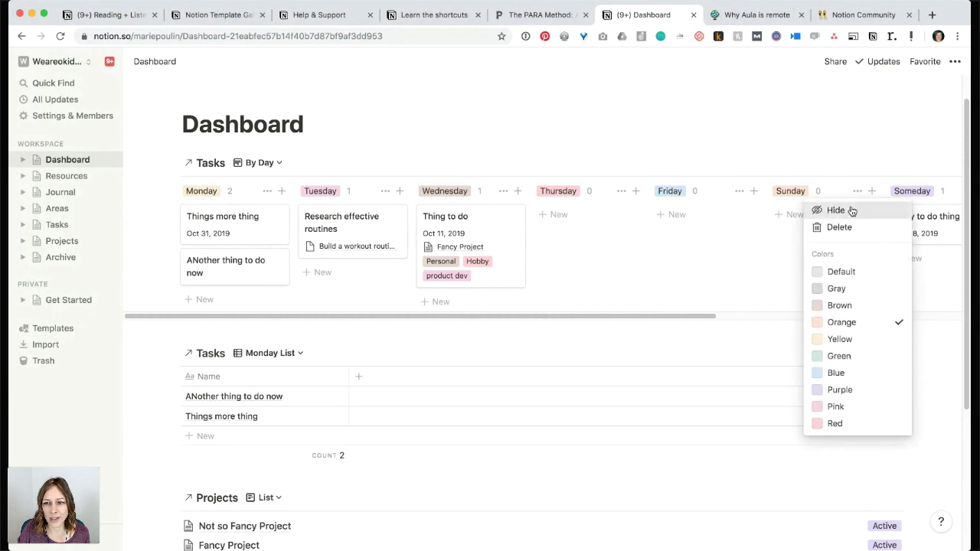
pyautogui.click(847, 208)
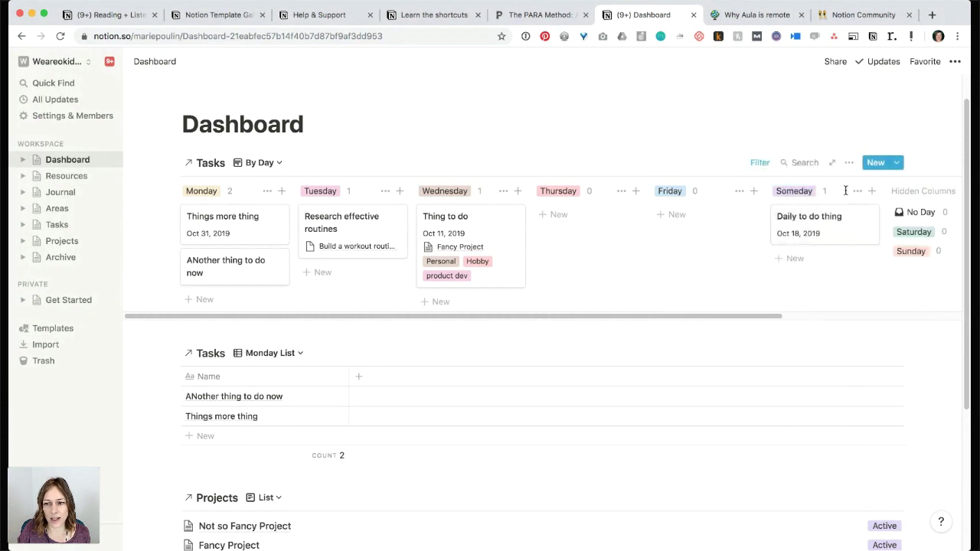
pyautogui.click(858, 192)
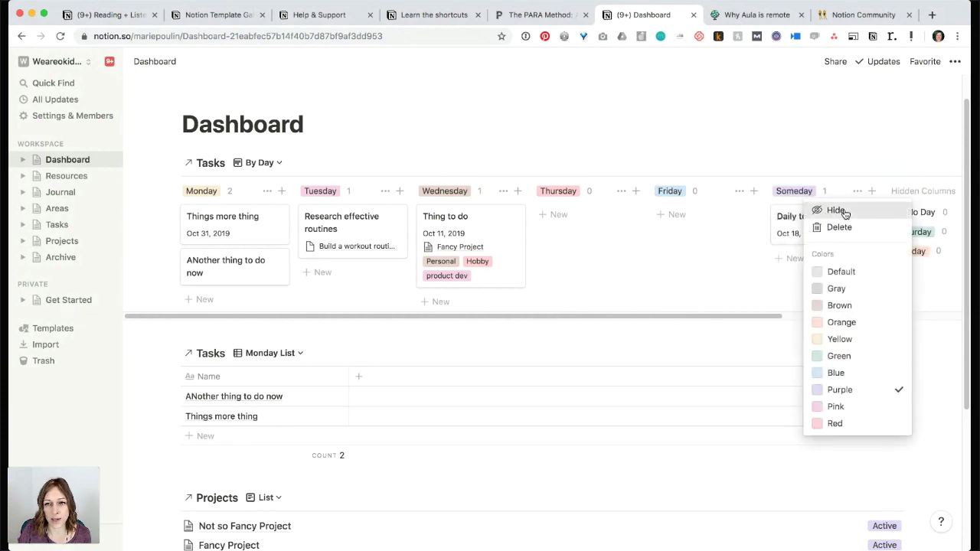
pyautogui.click(834, 210)
# Add an empty line below the linked Projects list on the Dashboard.
pyautogui.scroll(-3, 650, 290)
pyautogui.scroll(-3, 651, 284)
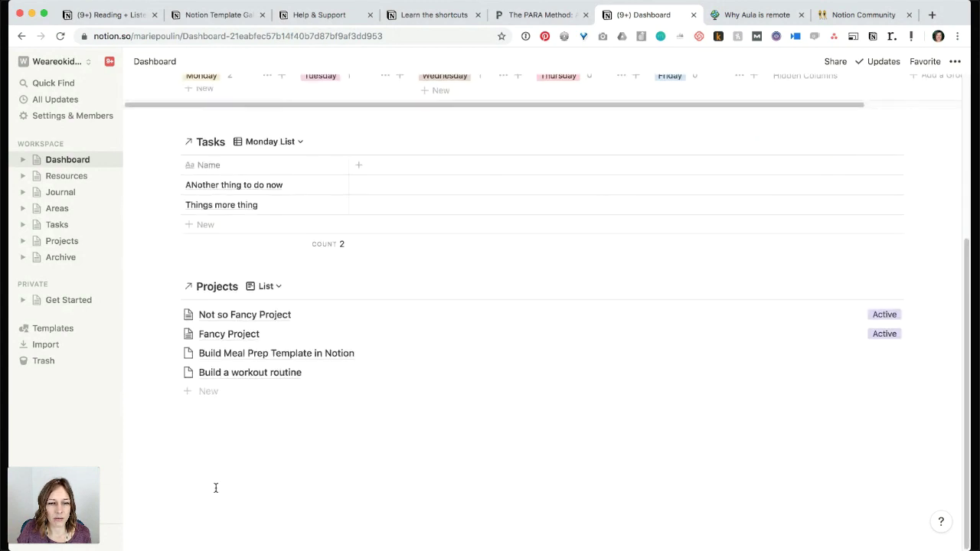
pyautogui.click(195, 451)
pyautogui.press('Return')
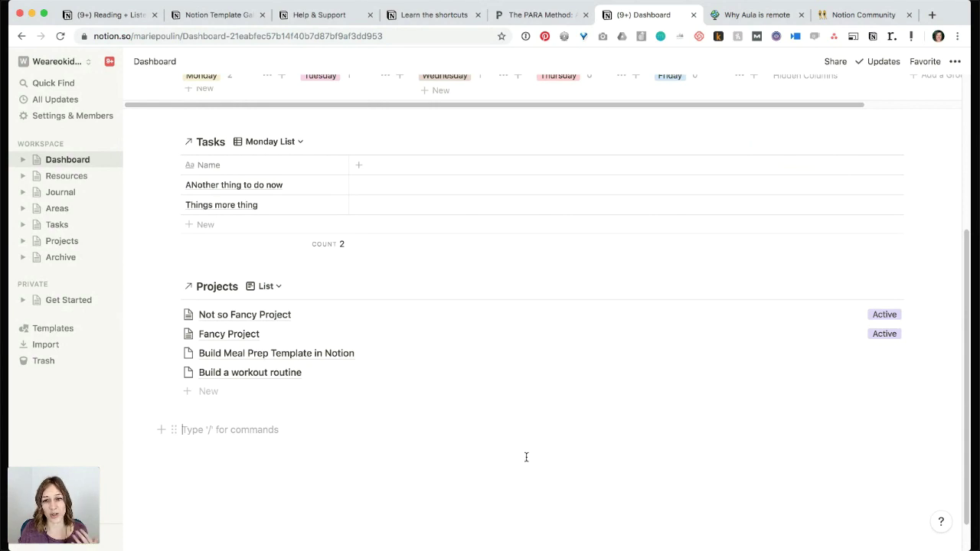
pyautogui.scroll(5, 288, 446)
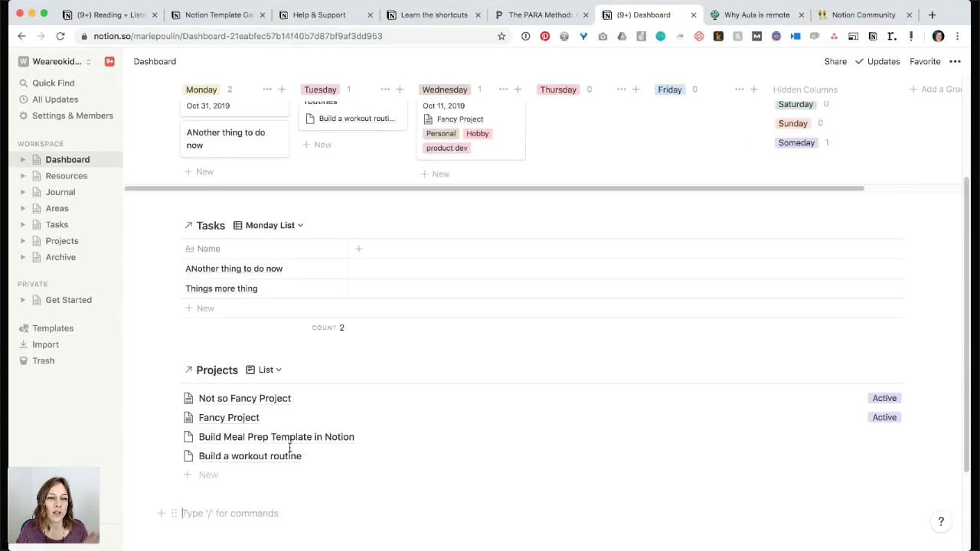
pyautogui.scroll(-1, 291, 449)
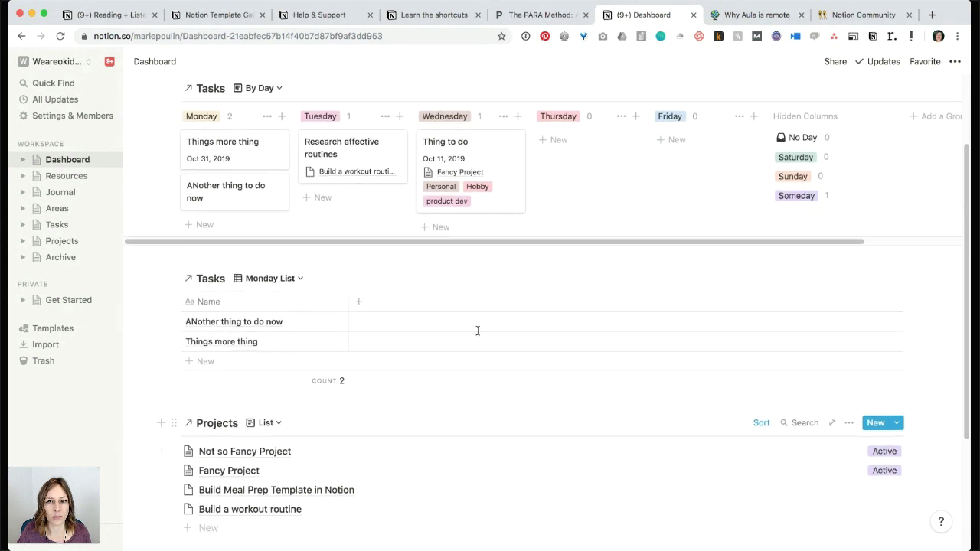
pyautogui.scroll(-1, 153, 405)
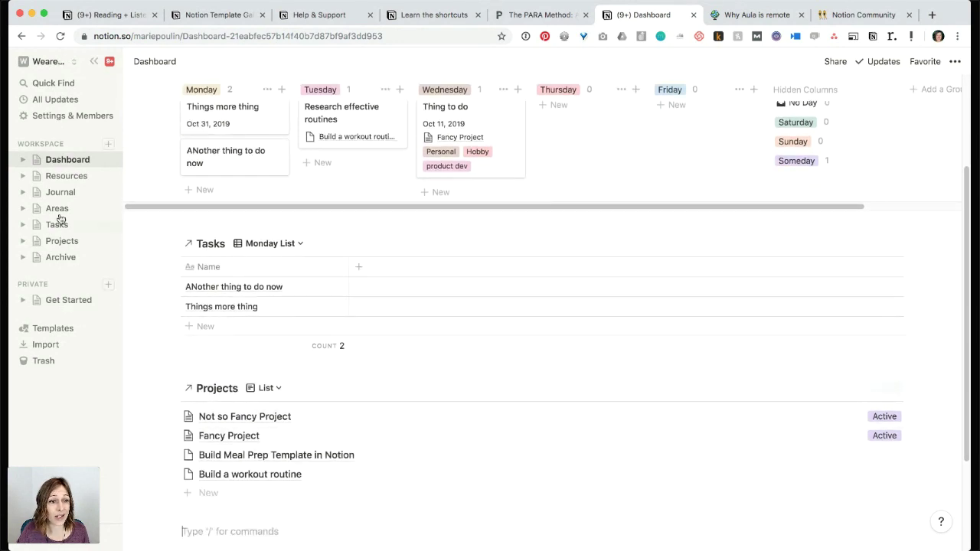
pyautogui.scroll(-3, 267, 498)
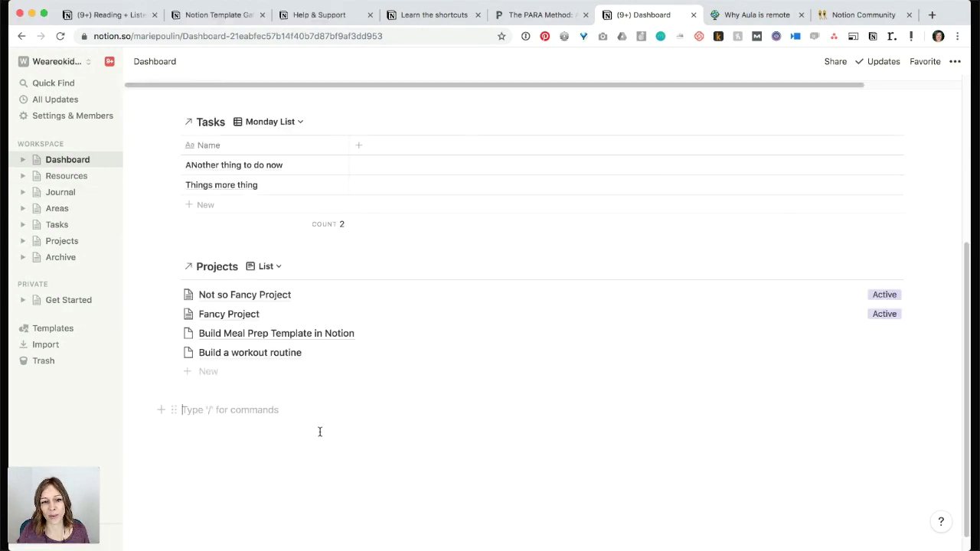
pyautogui.scroll(7, 320, 442)
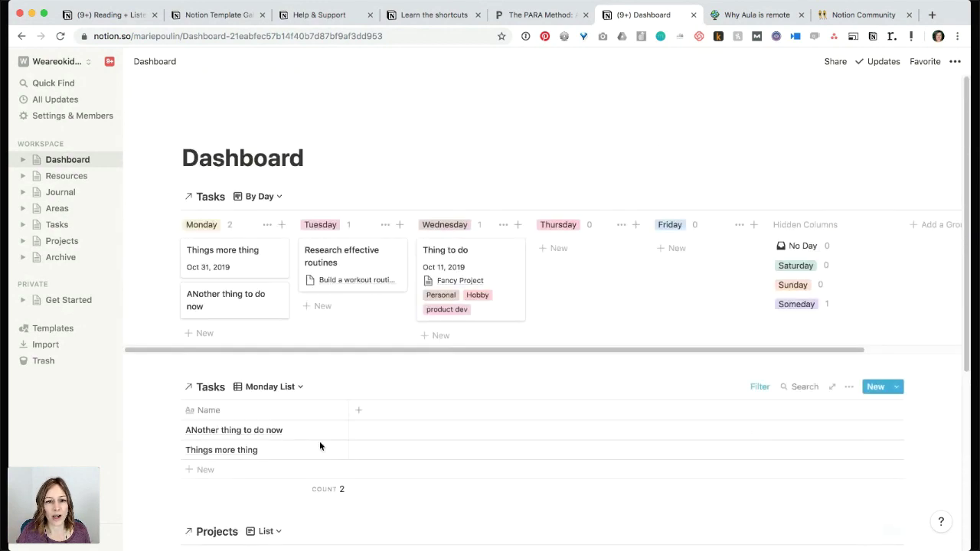
pyautogui.scroll(-7, 288, 358)
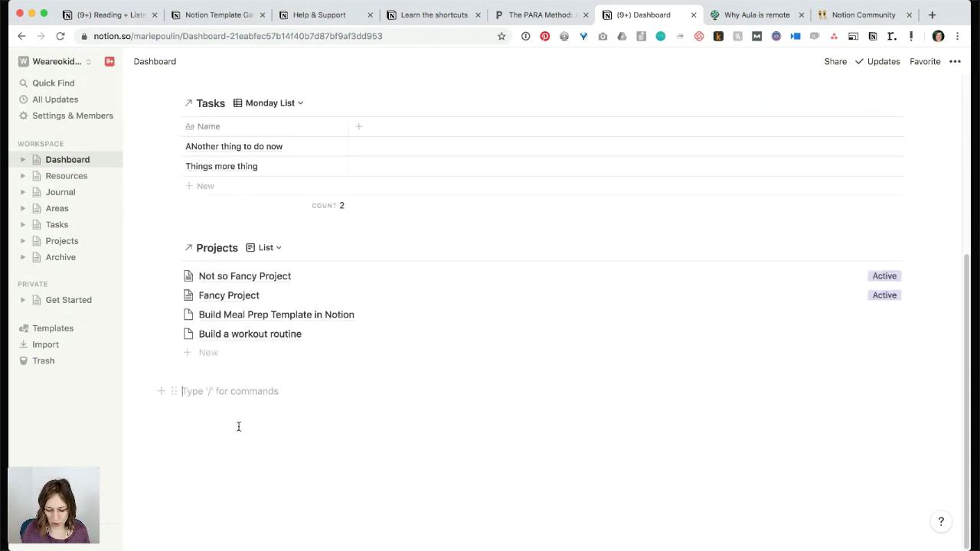
# Insert a linked database of Journal on the empty line below the Projects list.
pyautogui.write('/cre')
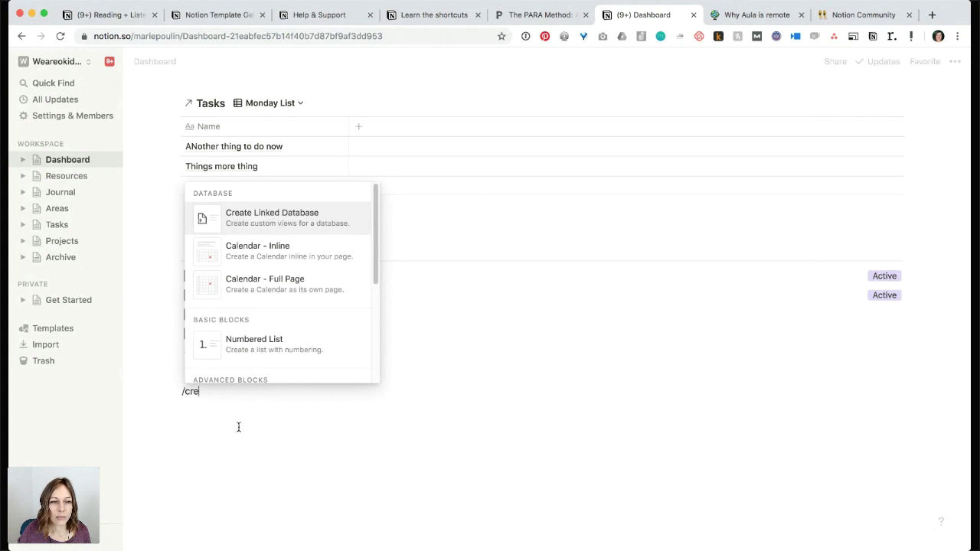
pyautogui.click(306, 220)
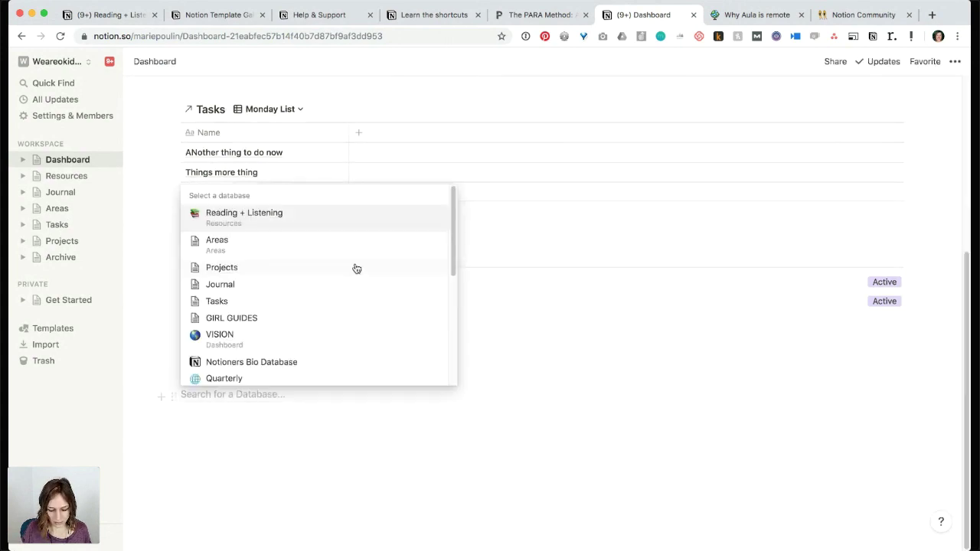
pyautogui.write('journ')
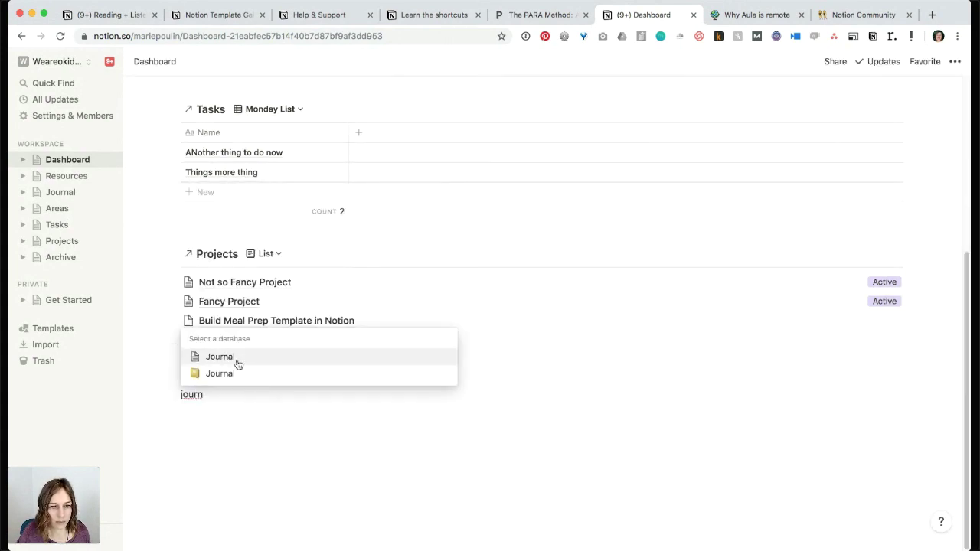
pyautogui.click(233, 355)
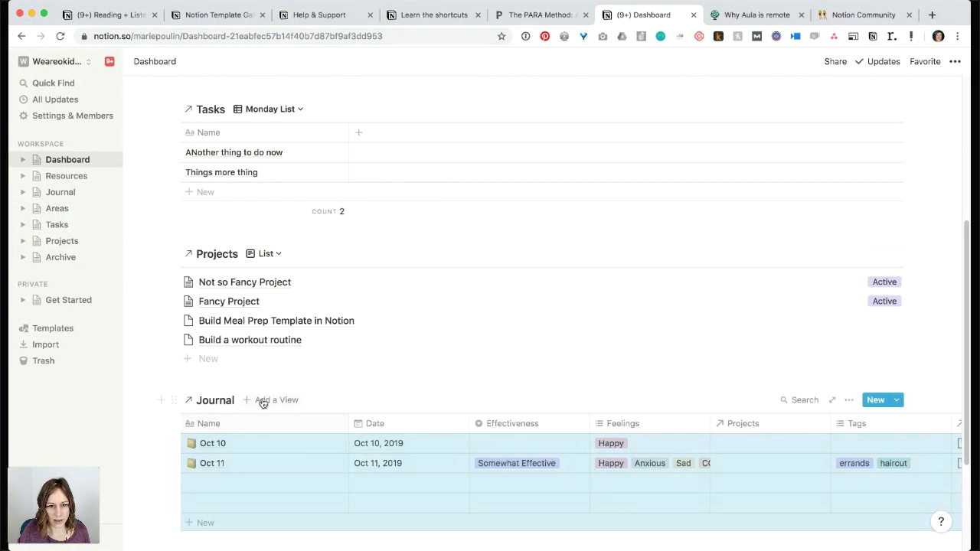
# Add a gallery-layout view named Gallery to the linked Journal database.
pyautogui.click(264, 400)
pyautogui.write('Gallery')
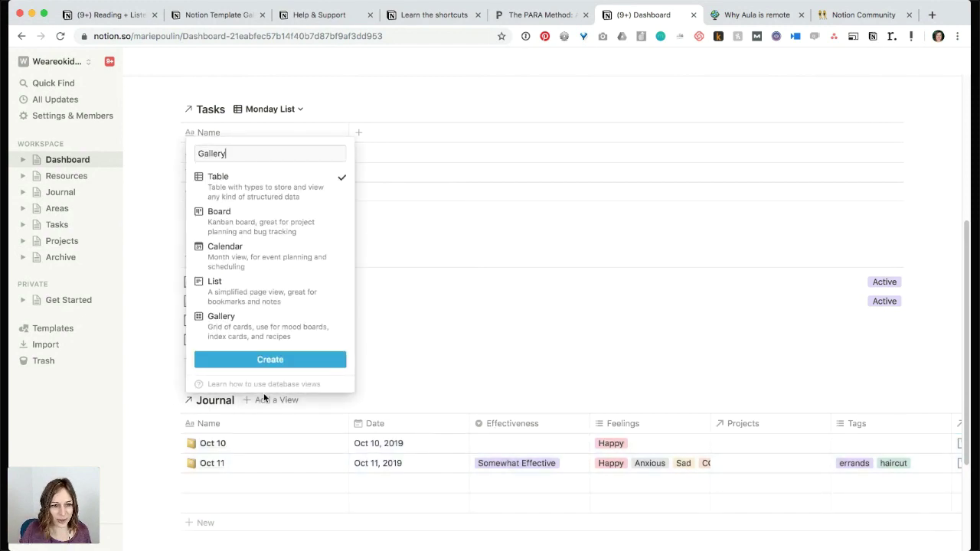
pyautogui.click(257, 321)
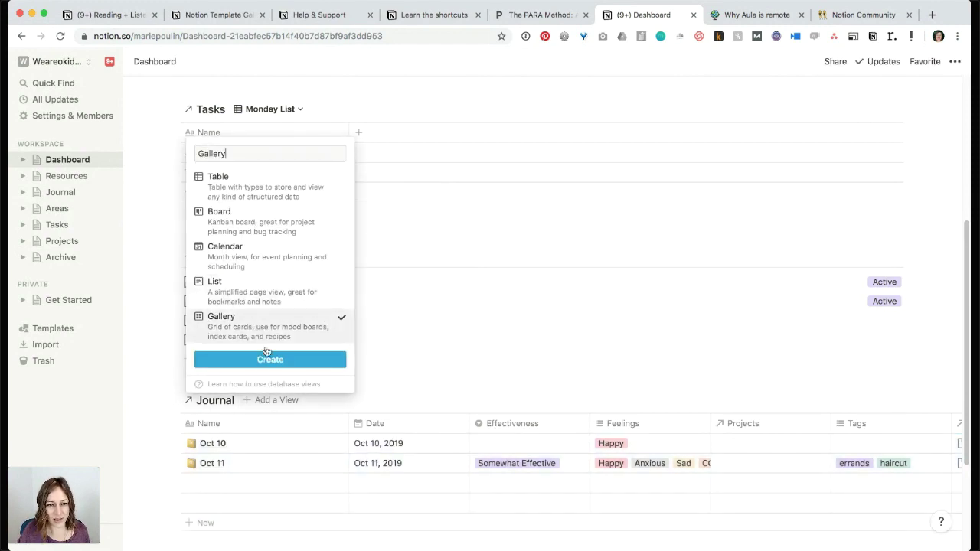
pyautogui.click(272, 359)
pyautogui.scroll(-2, 506, 418)
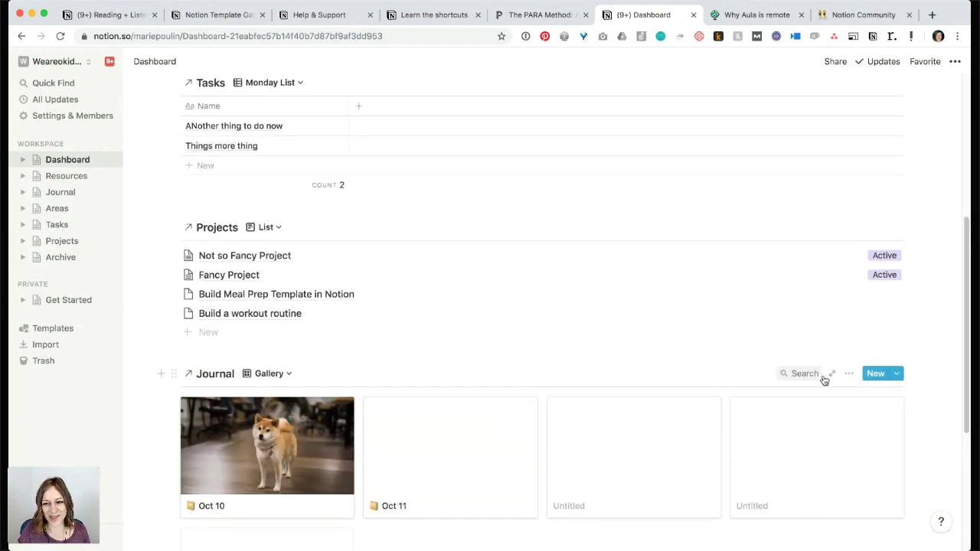
# Set the Journal gallery's card size to Small on the Dashboard.
pyautogui.click(848, 373)
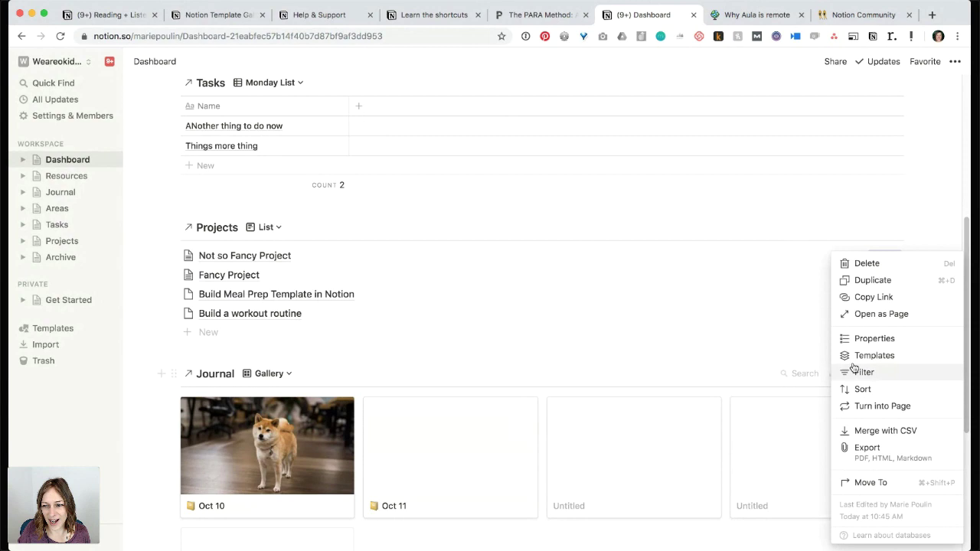
pyautogui.click(880, 338)
pyautogui.click(800, 140)
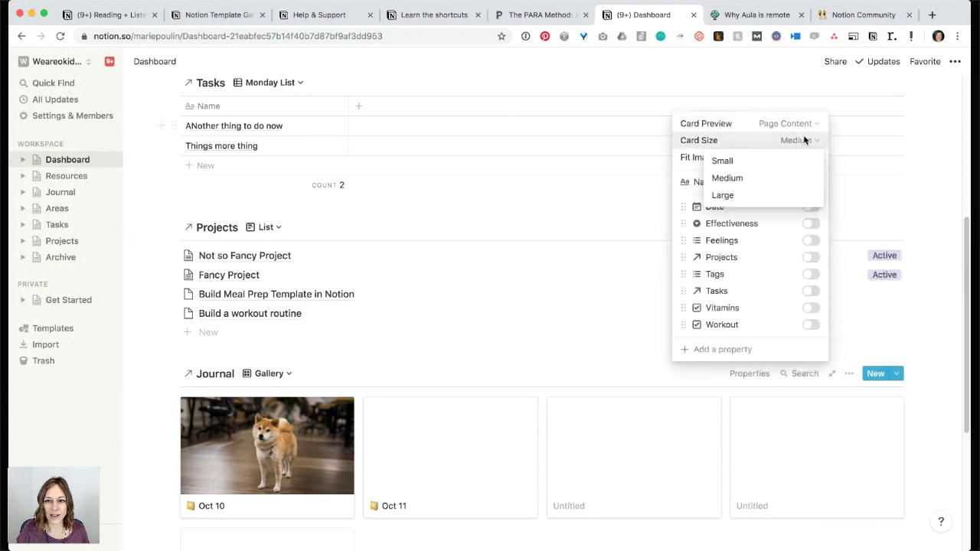
pyautogui.click(747, 161)
pyautogui.click(457, 505)
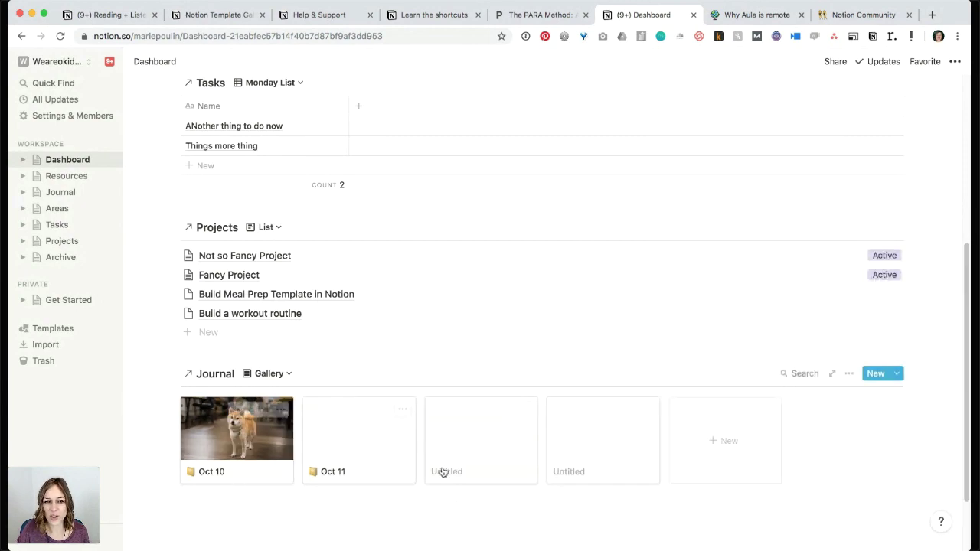
# Hide the Name property on the Journal gallery cards.
pyautogui.click(848, 374)
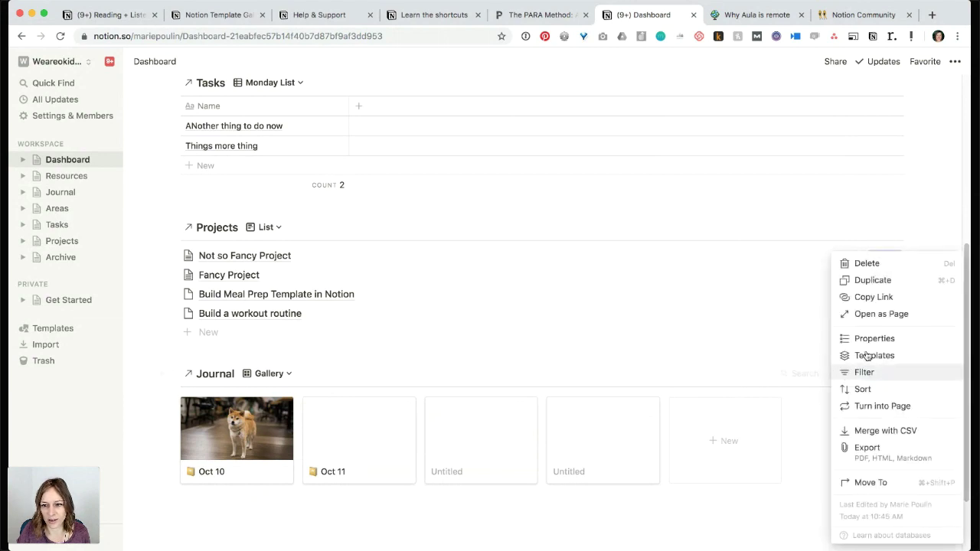
pyautogui.click(894, 339)
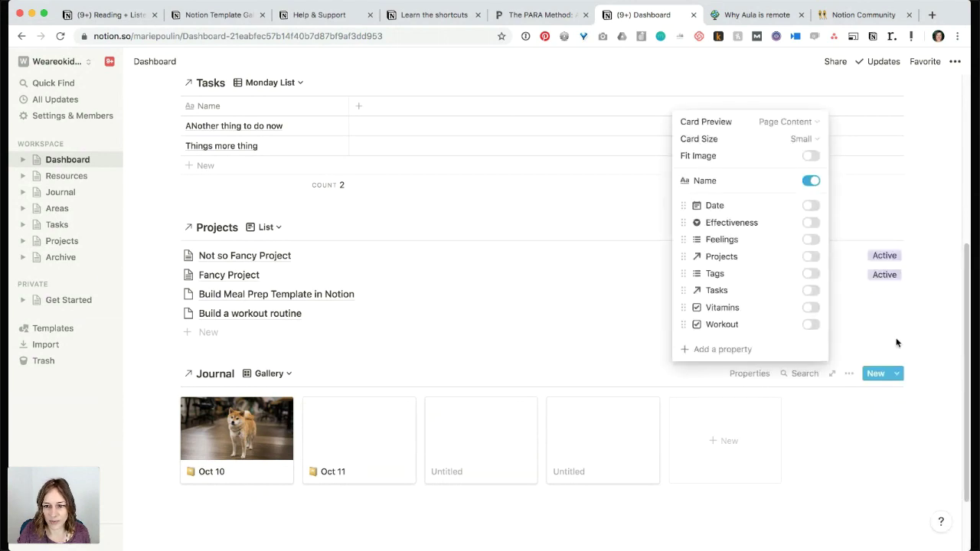
pyautogui.click(809, 183)
pyautogui.click(437, 497)
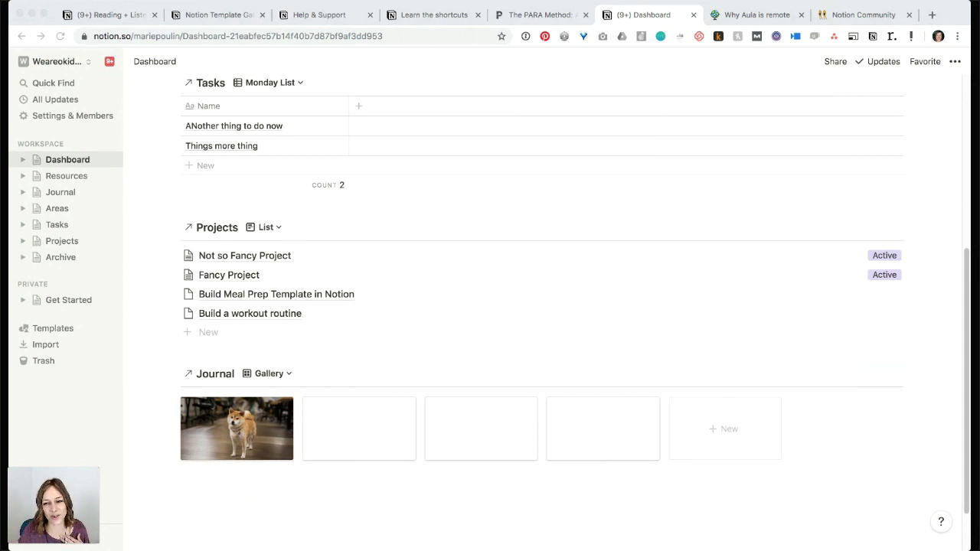
pyautogui.click(43, 437)
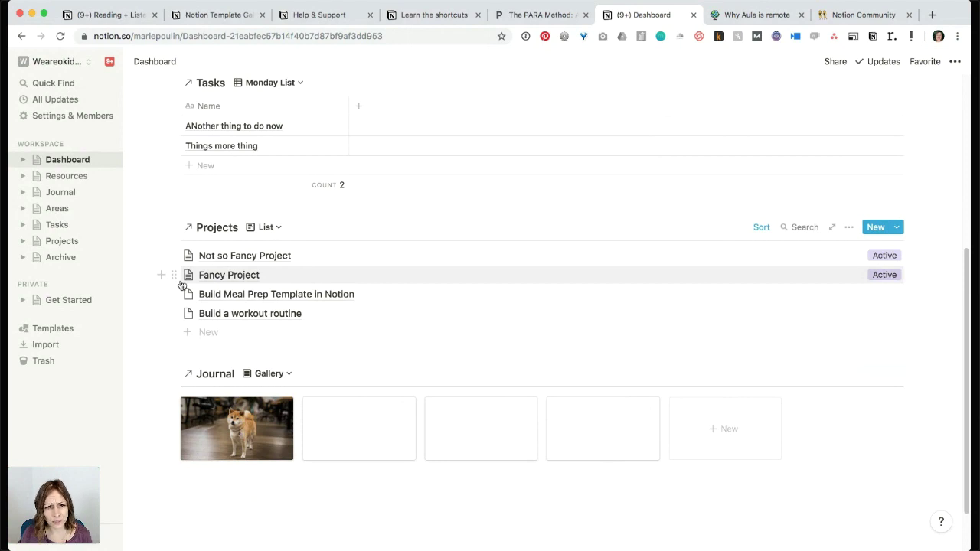
# Open the Tasks database and add a filter showing only tasks whose Done checkbox is unchecked.
pyautogui.scroll(3, 291, 276)
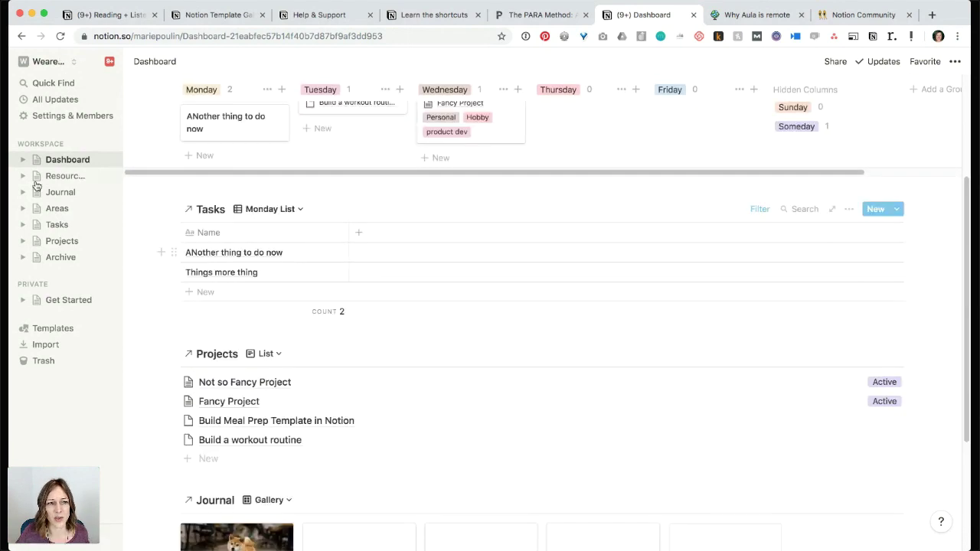
pyautogui.click(51, 223)
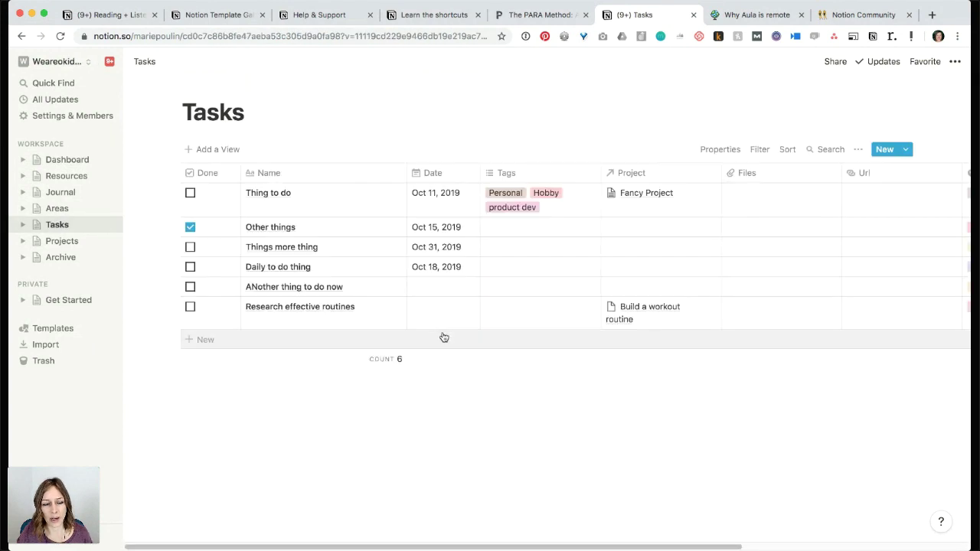
pyautogui.click(759, 151)
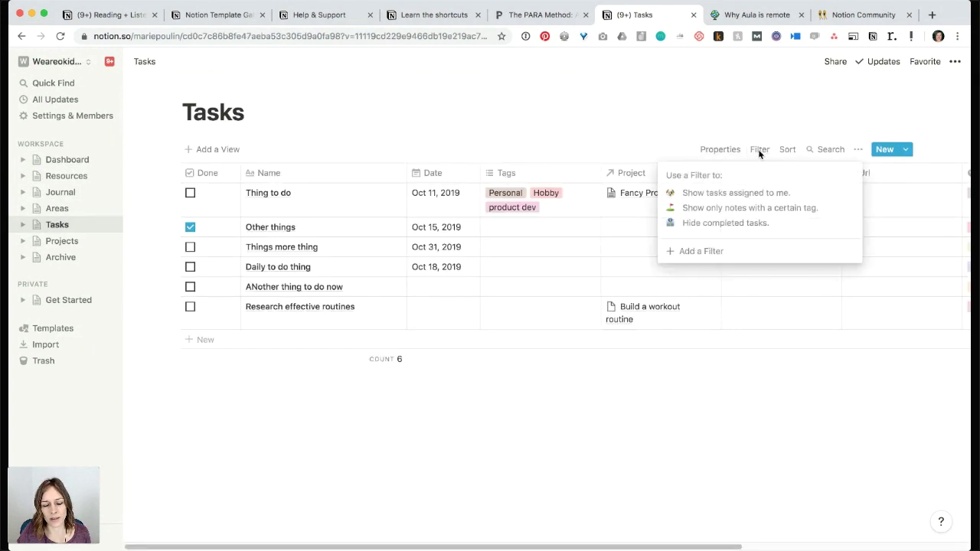
pyautogui.click(704, 251)
pyautogui.click(706, 181)
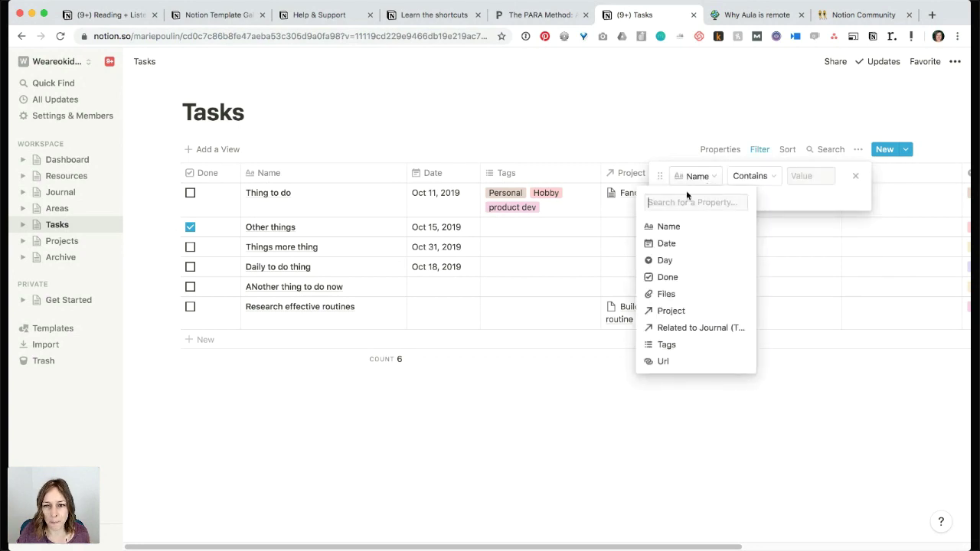
pyautogui.click(686, 277)
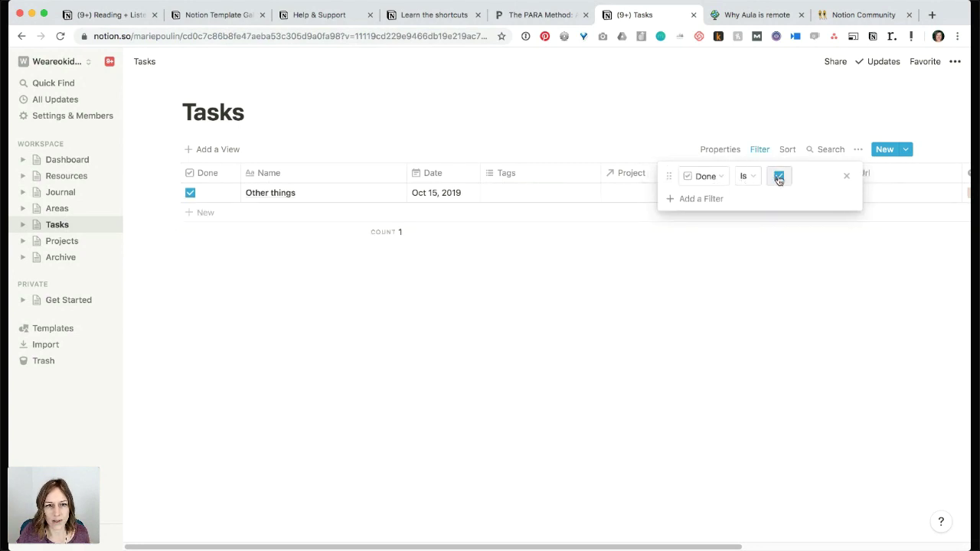
pyautogui.click(779, 177)
pyautogui.click(497, 124)
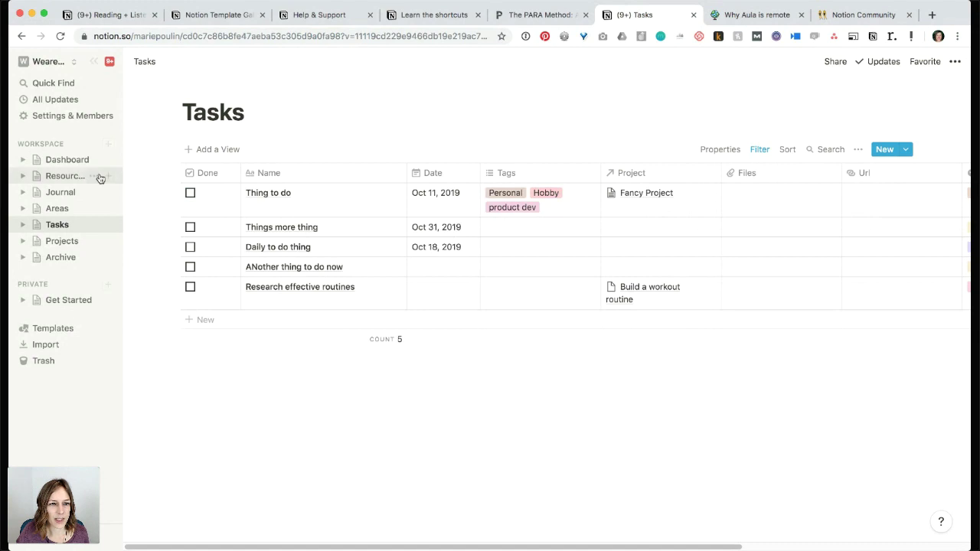
# Return to the Dashboard page and give it a random icon.
pyautogui.click(77, 160)
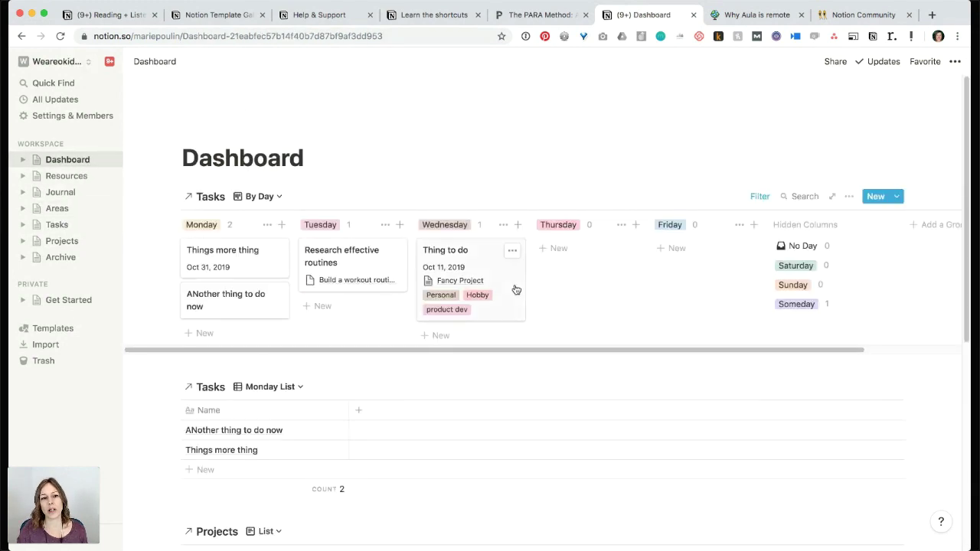
pyautogui.scroll(-1, 517, 272)
pyautogui.scroll(1, 517, 270)
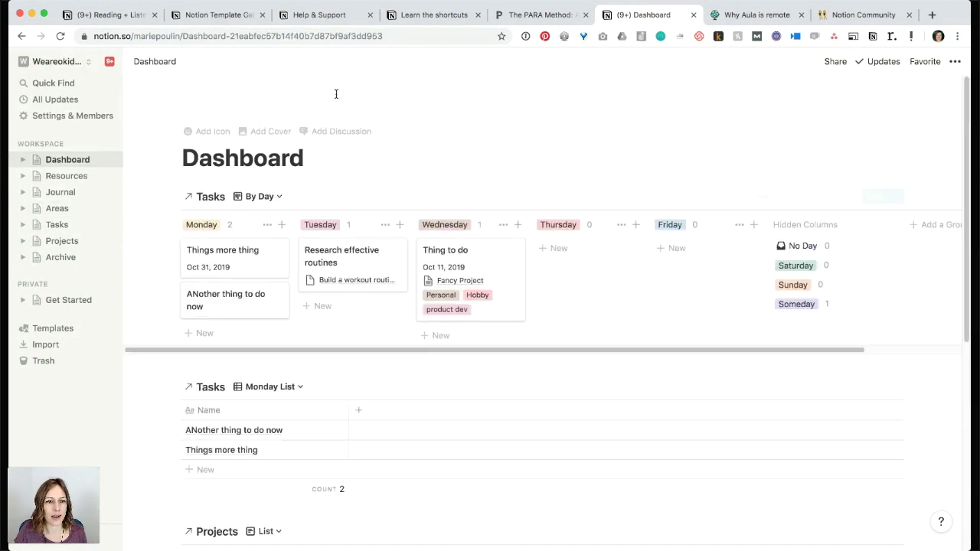
pyautogui.click(210, 130)
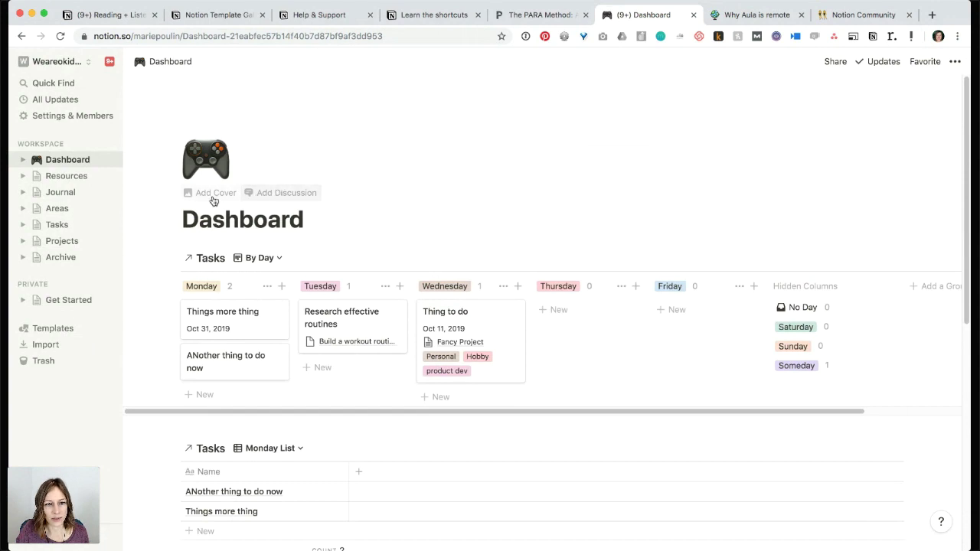
# Add a cover to the Dashboard page and change it to a photo from Unsplash.
pyautogui.click(214, 193)
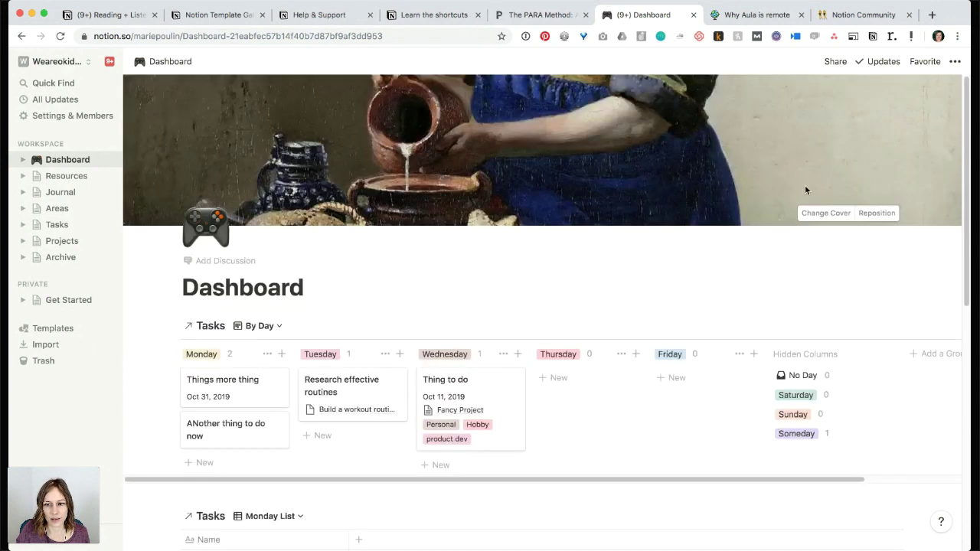
pyautogui.click(819, 215)
pyautogui.click(791, 237)
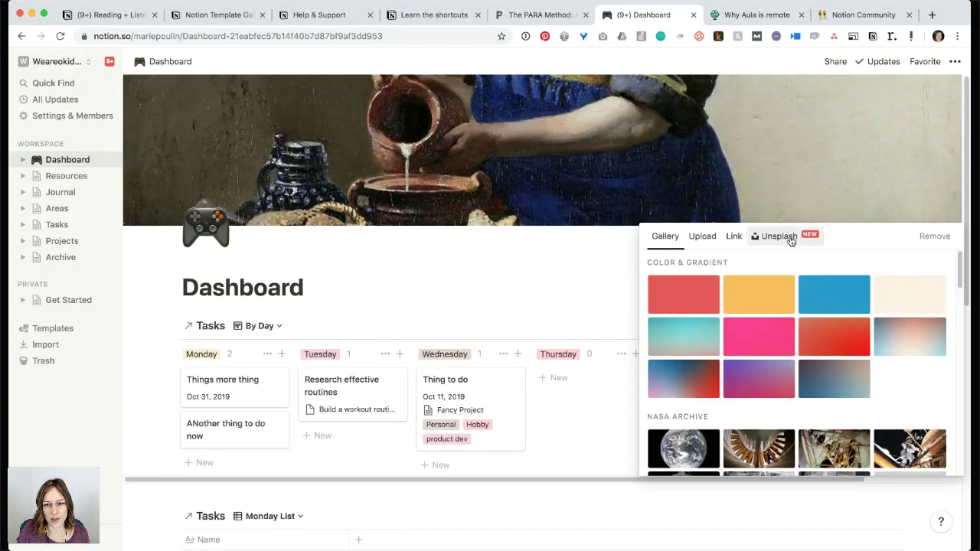
pyautogui.click(749, 285)
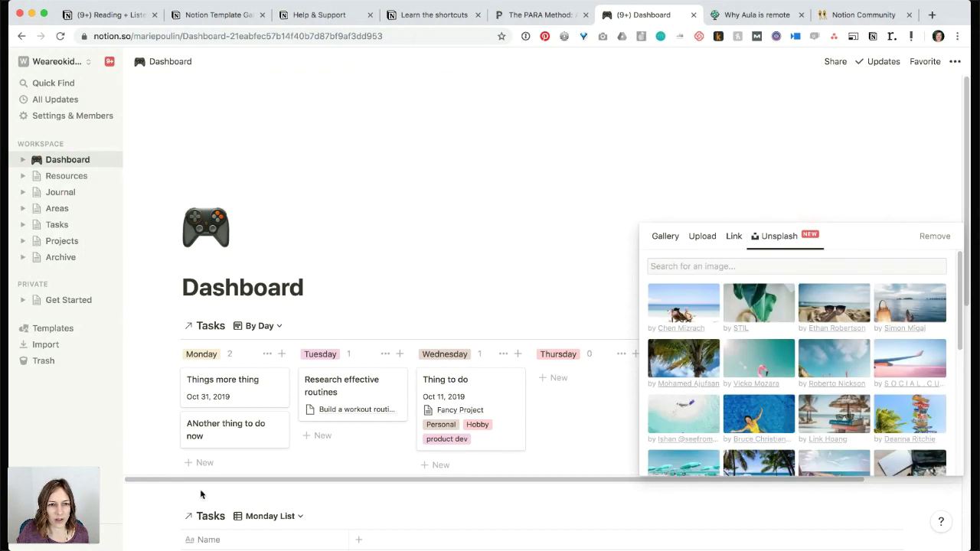
pyautogui.click(420, 280)
# Add an empty line below the Journal gallery and bring up the block commands there.
pyautogui.scroll(-5, 418, 282)
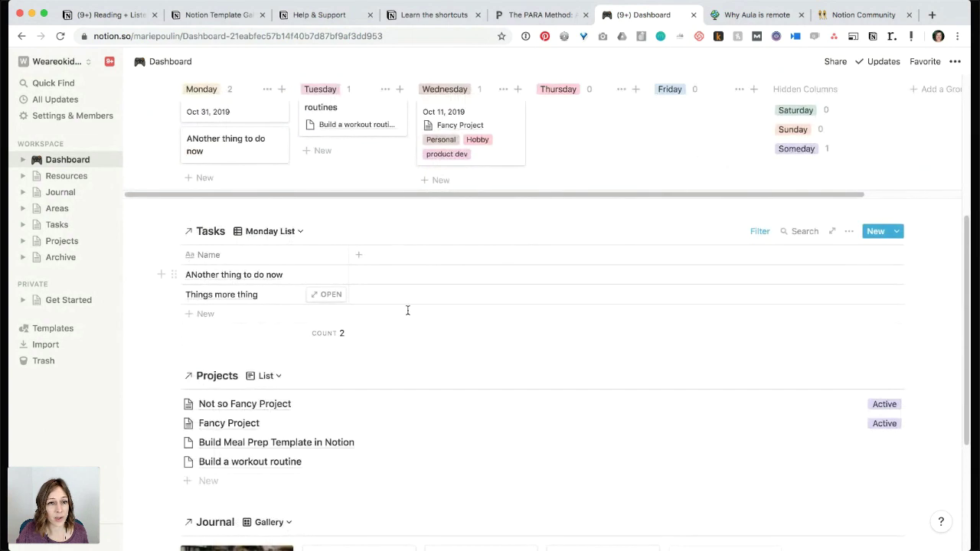
pyautogui.scroll(-3, 298, 348)
pyautogui.scroll(-3, 299, 349)
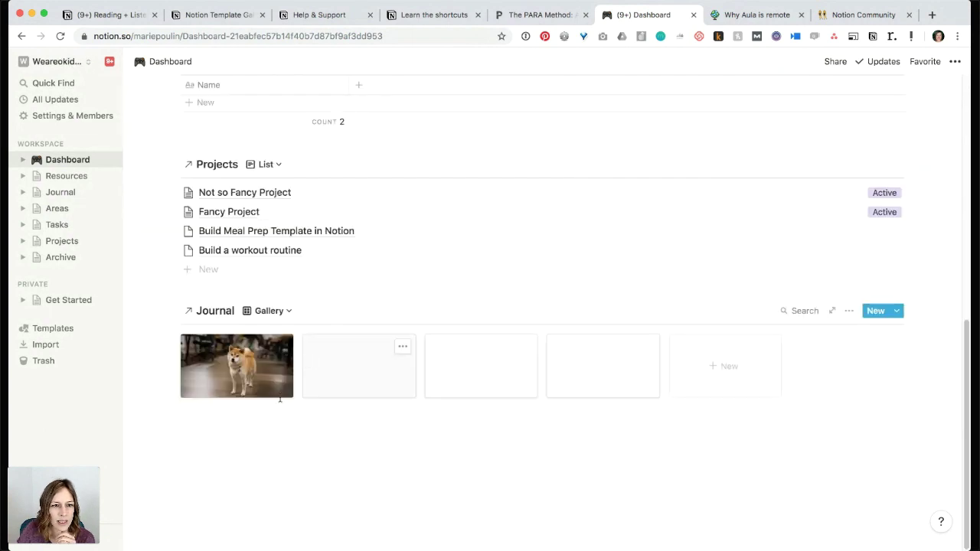
pyautogui.click(258, 428)
pyautogui.press('Return')
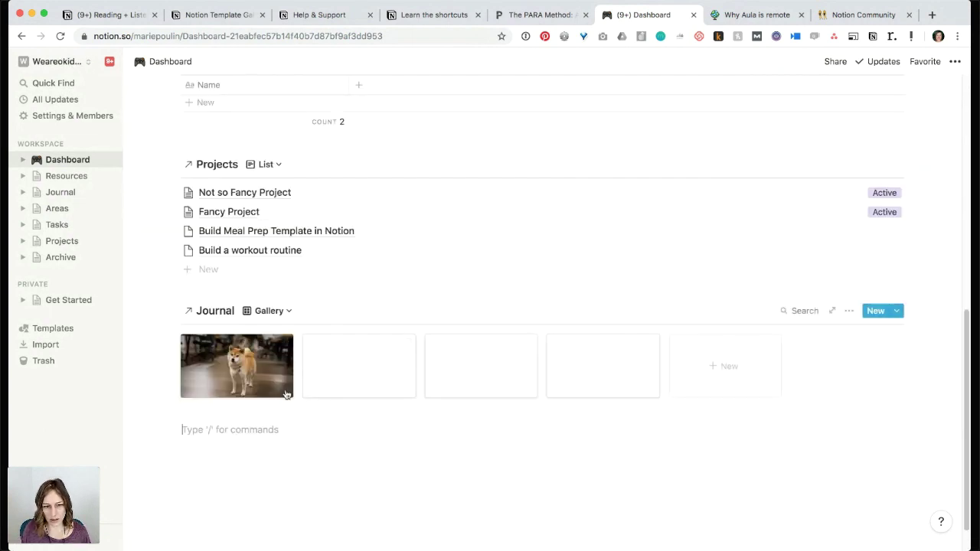
pyautogui.write('/')
pyautogui.press('BackSpace')
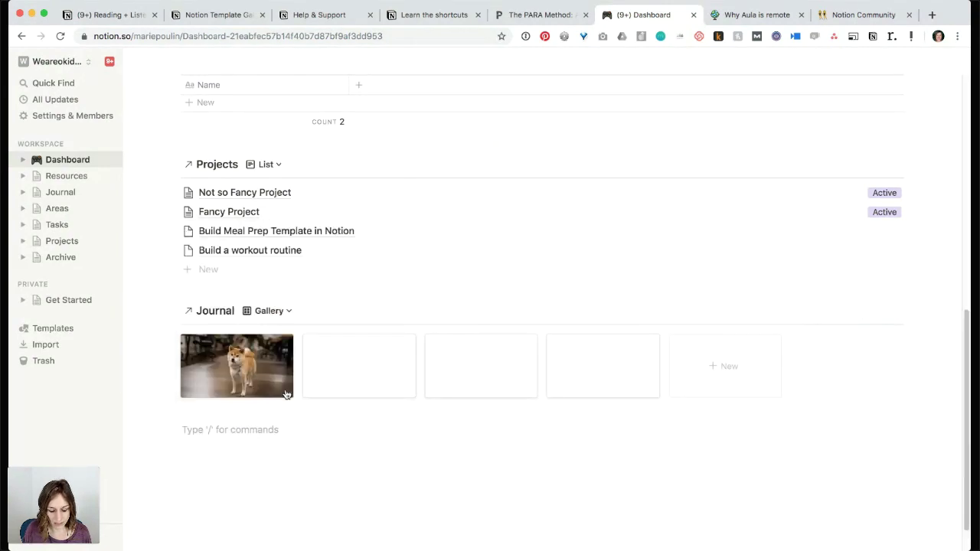
pyautogui.write('/')
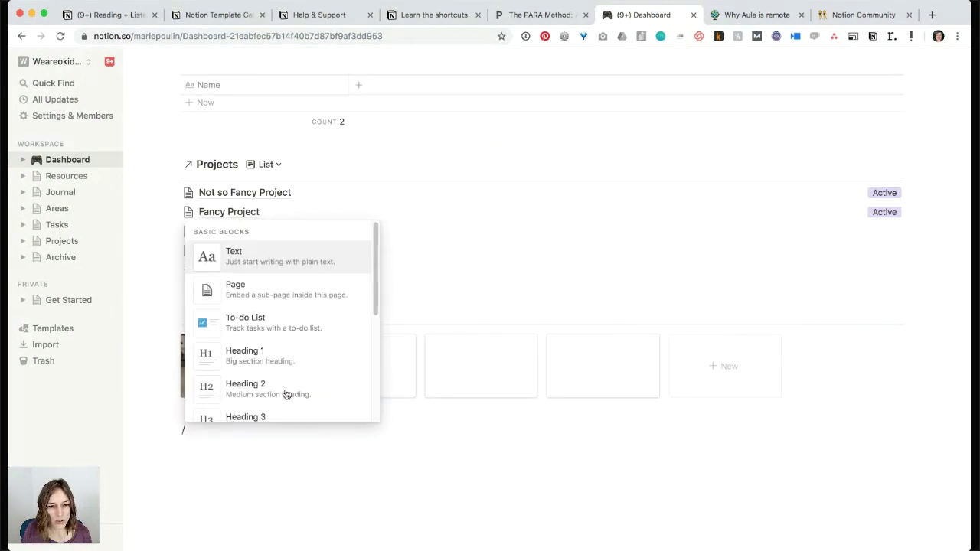
pyautogui.write('wekk')
pyautogui.press('BackSpace')
pyautogui.press('BackSpace')
pyautogui.press('BackSpace')
pyautogui.write('ek')
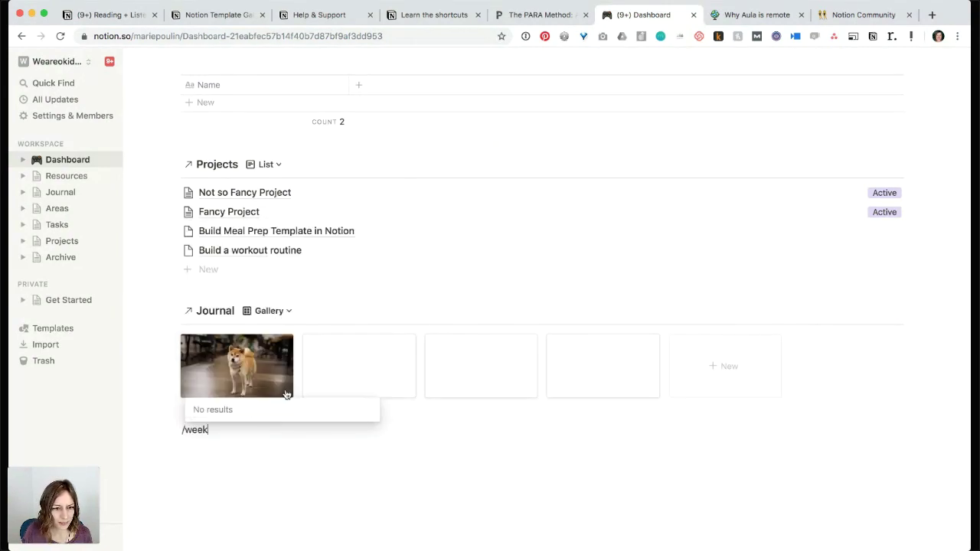
pyautogui.press('BackSpace')
pyautogui.press('BackSpace')
pyautogui.press('BackSpace')
pyautogui.press('BackSpace')
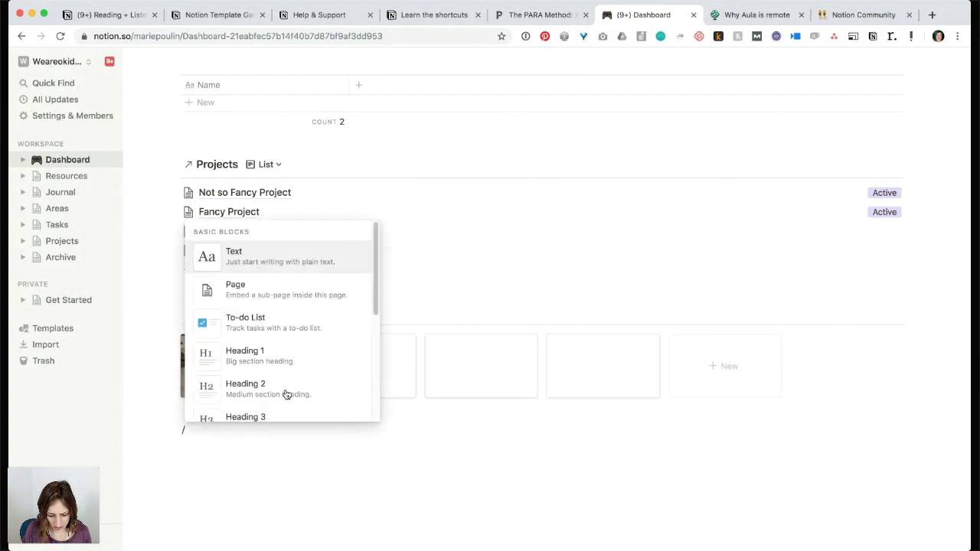
# Insert an inline table below the Journal gallery and title it Weekly.
pyautogui.write('in')
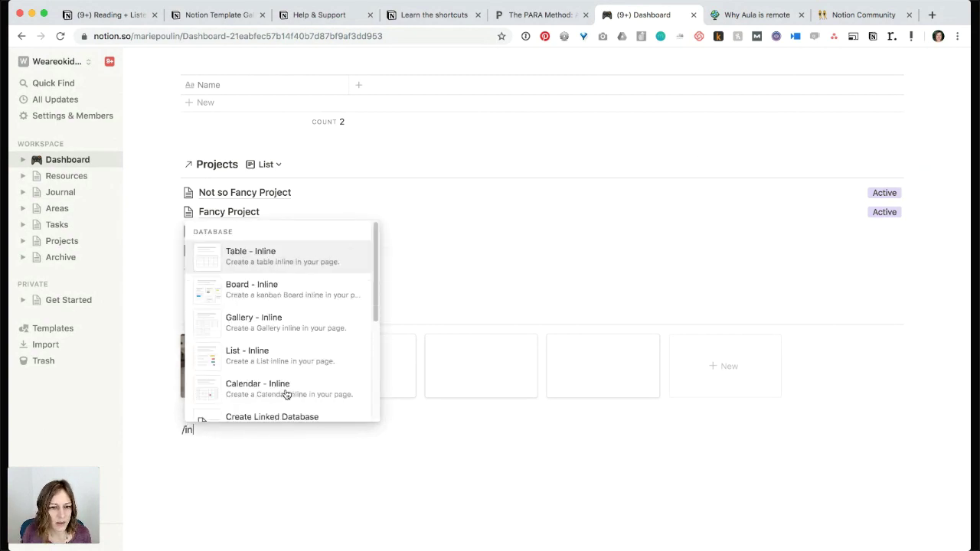
pyautogui.press('Return')
pyautogui.write('Wee')
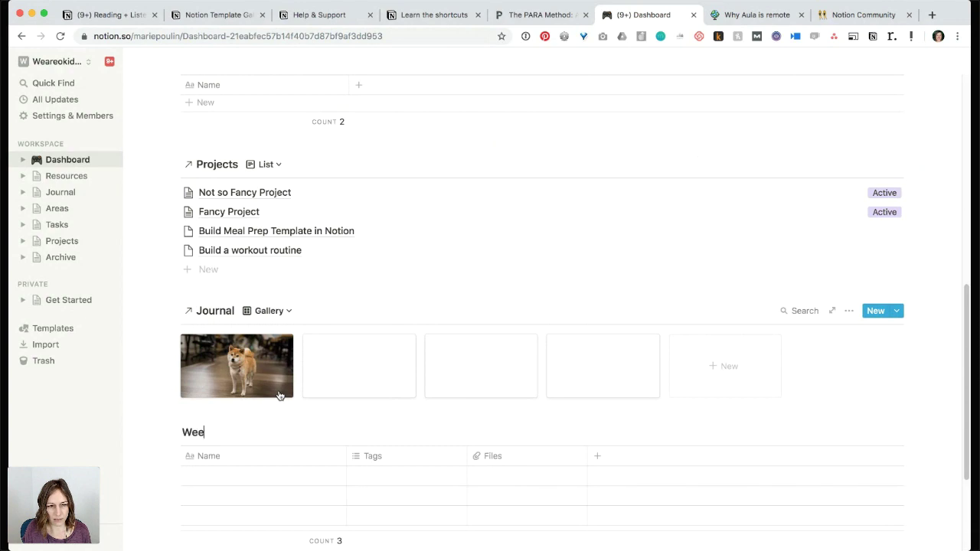
pyautogui.write('kly')
# Open the first empty entry of the Weekly table and add a property of type Date.
pyautogui.scroll(-3, 253, 383)
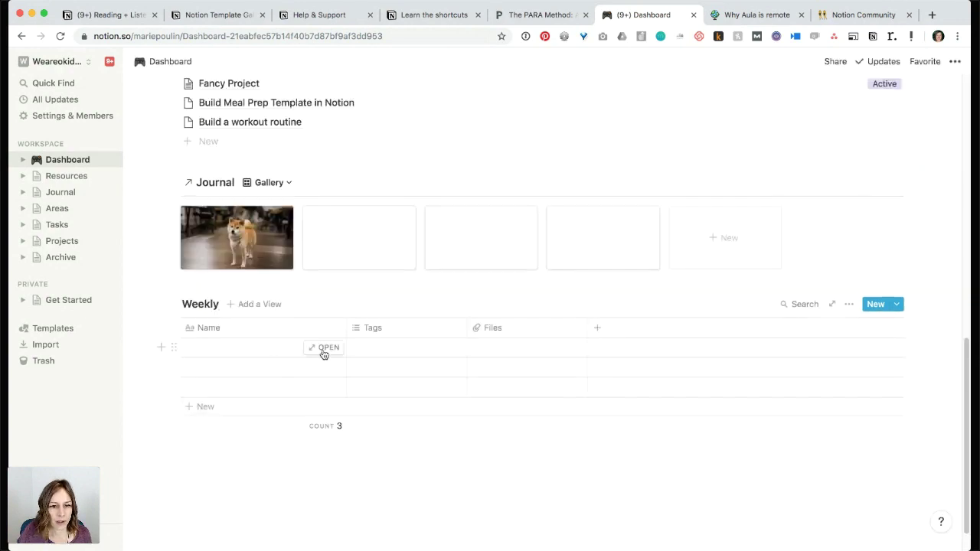
pyautogui.click(324, 352)
pyautogui.click(301, 211)
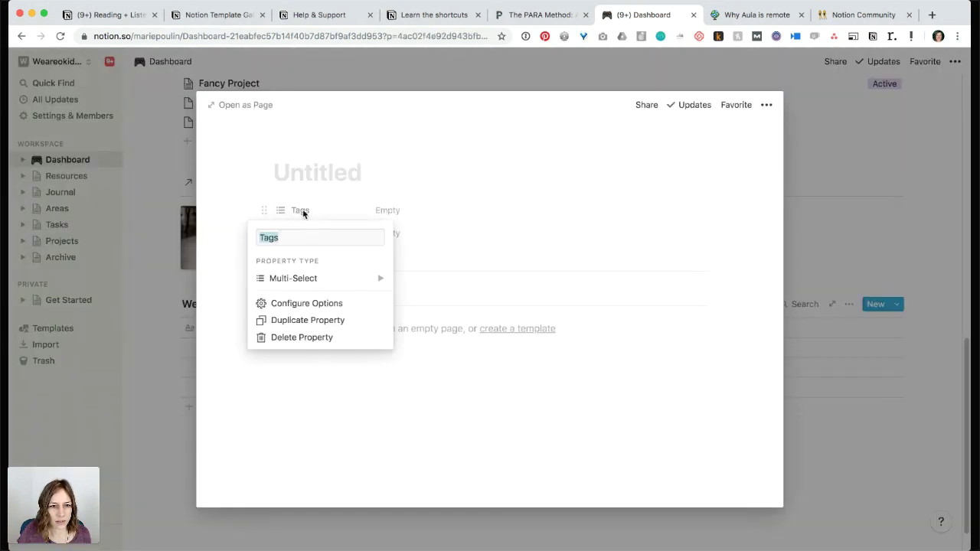
pyautogui.click(309, 173)
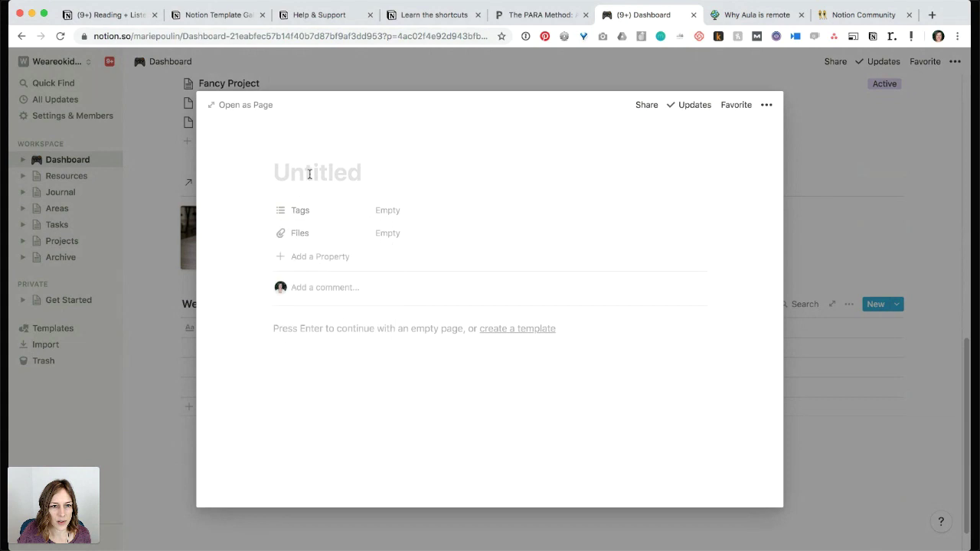
pyautogui.click(304, 259)
pyautogui.moveTo(339, 324)
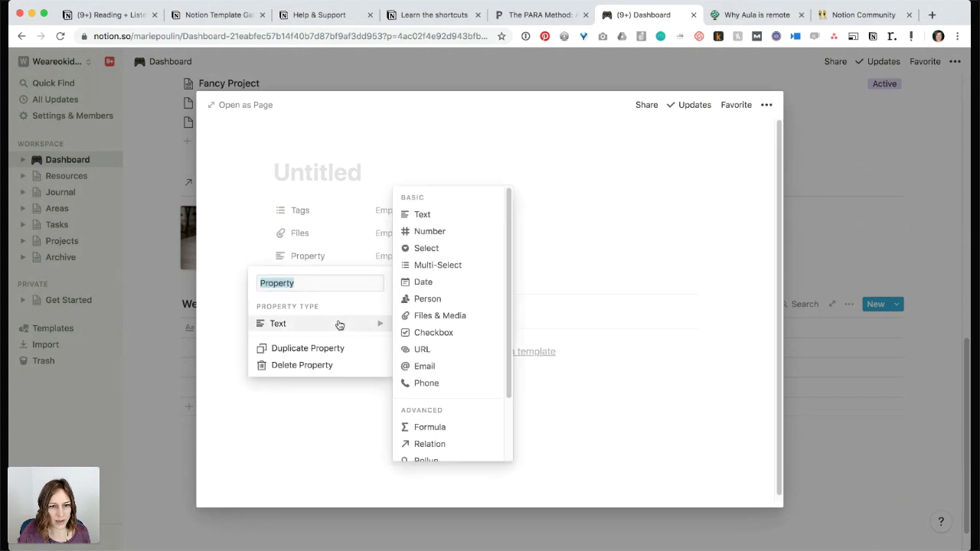
pyautogui.click(446, 281)
# Rename the new date property to Week.
pyautogui.click(320, 257)
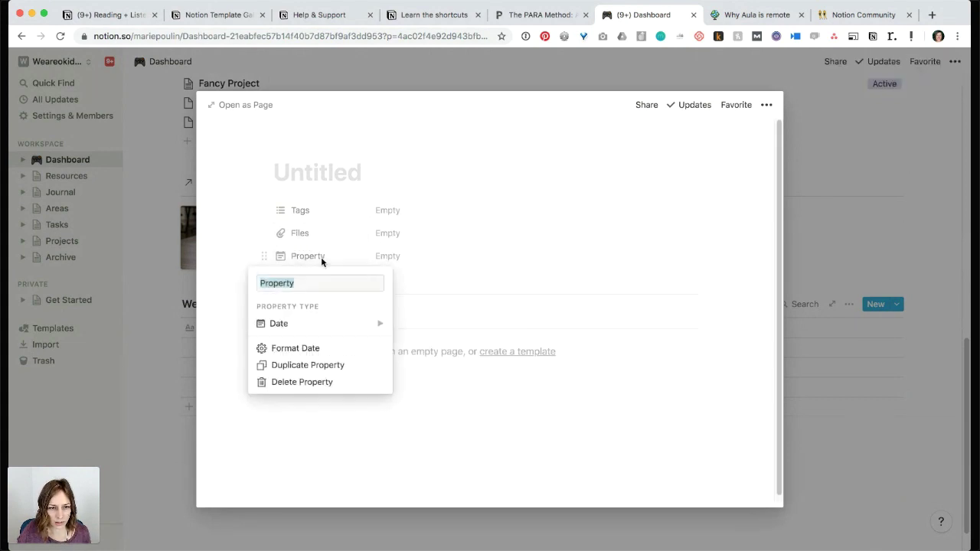
pyautogui.write('Dat')
pyautogui.press('BackSpace')
pyautogui.press('BackSpace')
pyautogui.press('BackSpace')
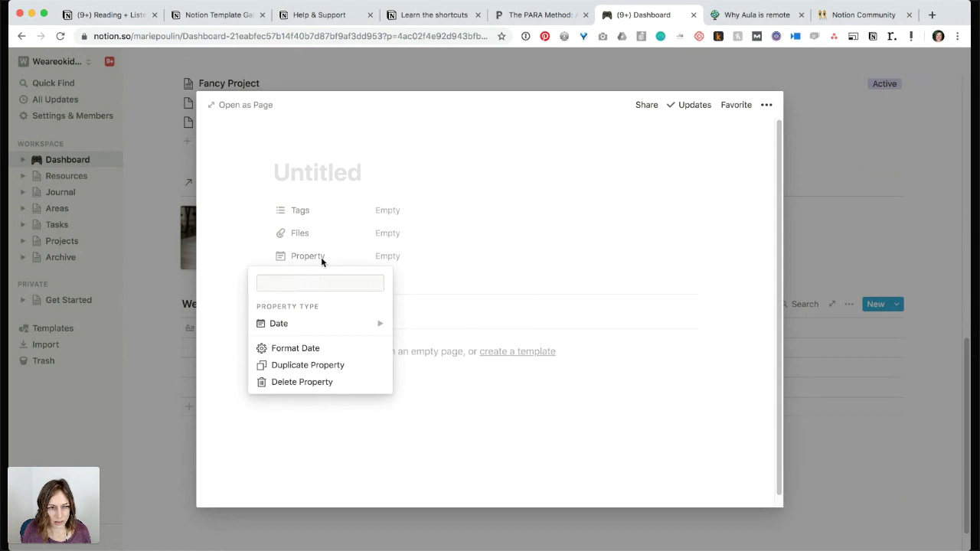
pyautogui.write('Week')
pyautogui.press('Return')
# Set the entry's Week to the date range October 14 to October 20, 2019 and title the entry "Oct 14 - 20".
pyautogui.click(387, 256)
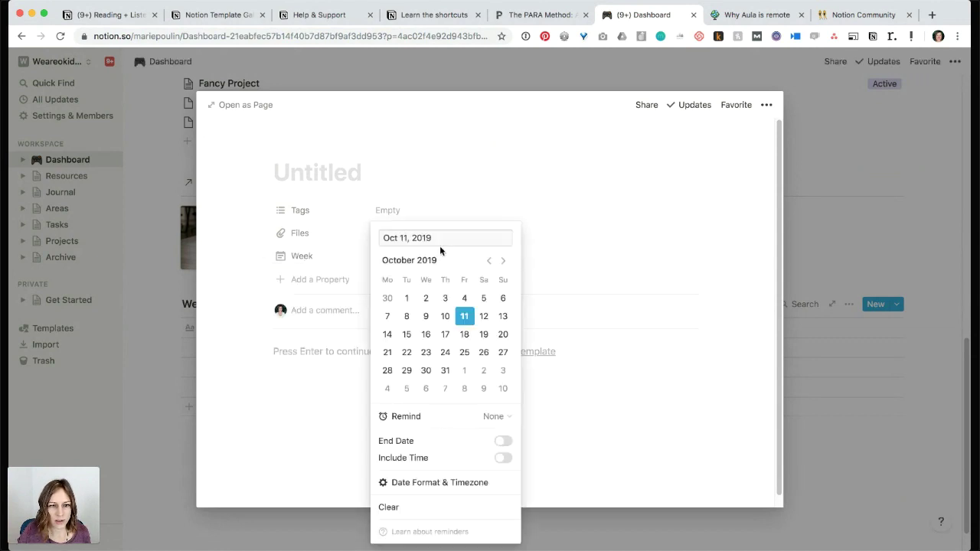
pyautogui.click(387, 335)
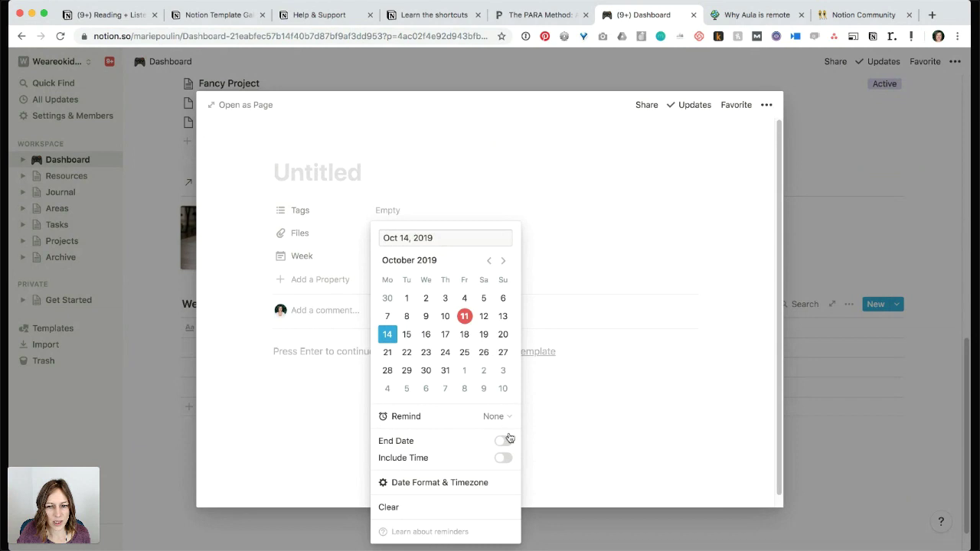
pyautogui.click(503, 441)
pyautogui.click(503, 334)
pyautogui.click(310, 198)
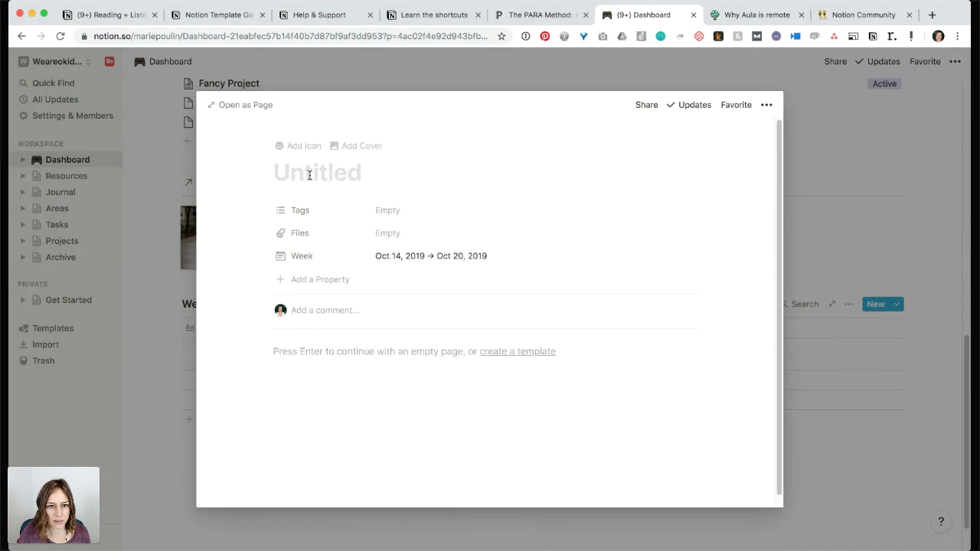
pyautogui.click(306, 172)
pyautogui.write('Oct 14 - 20')
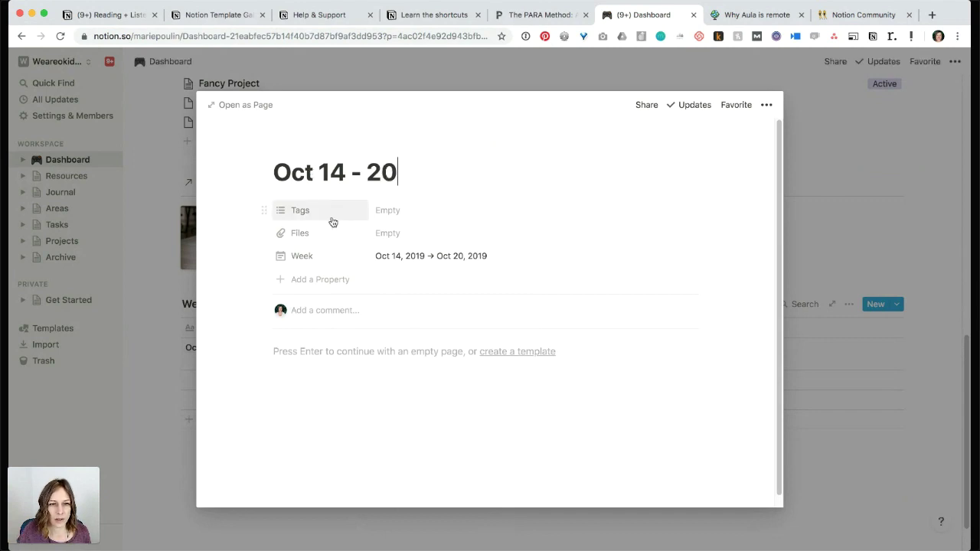
# Add a Select property named effectiveness to the Oct 14 - 20 entry.
pyautogui.click(316, 278)
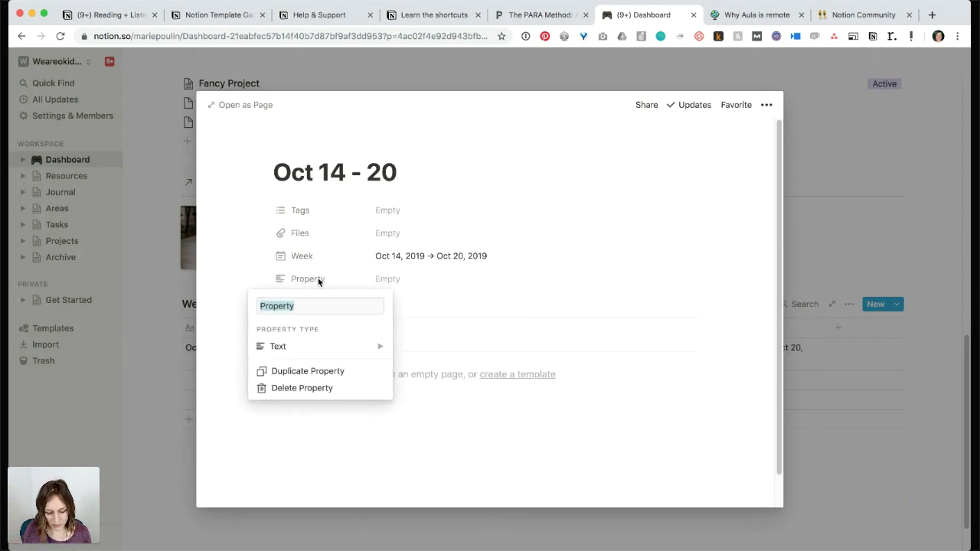
pyautogui.write('effectives')
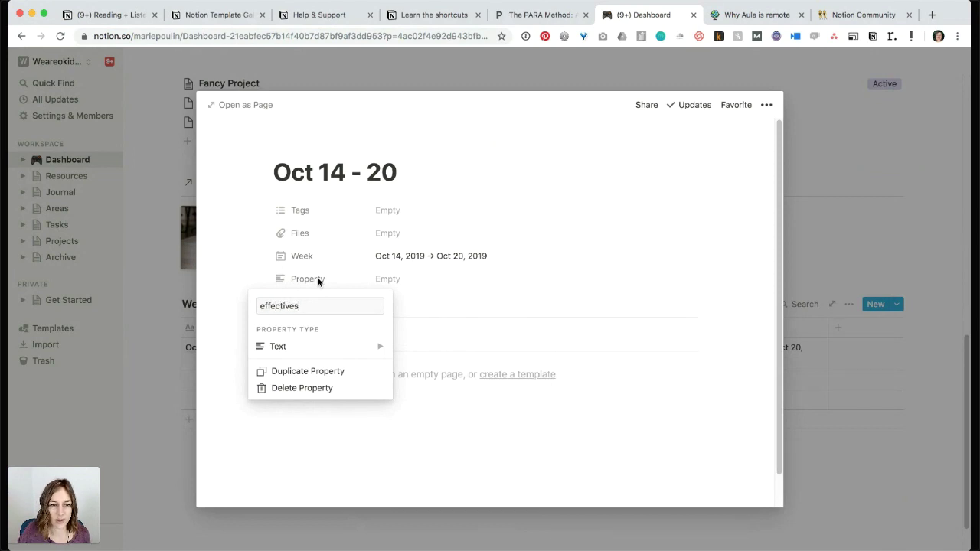
pyautogui.press('BackSpace')
pyautogui.write('ne')
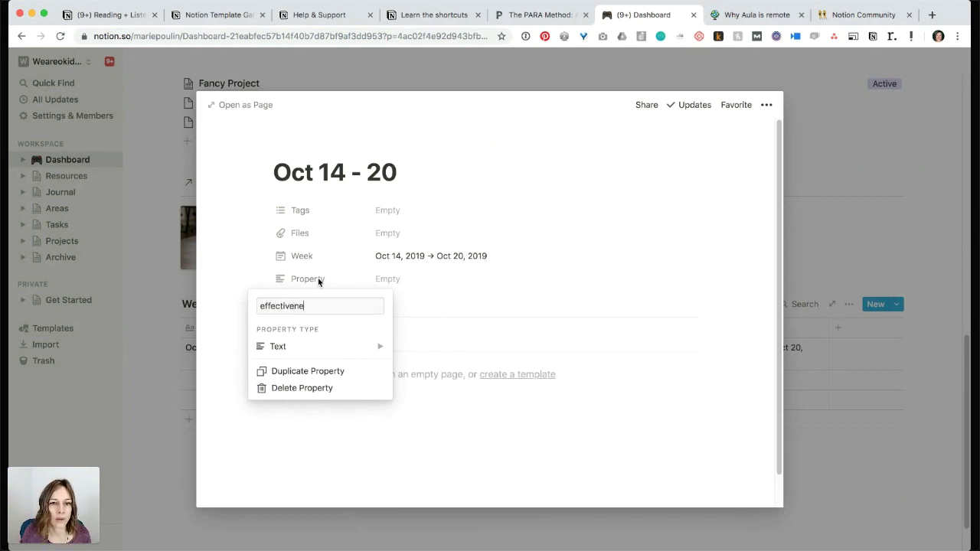
pyautogui.write('ss')
pyautogui.moveTo(348, 357)
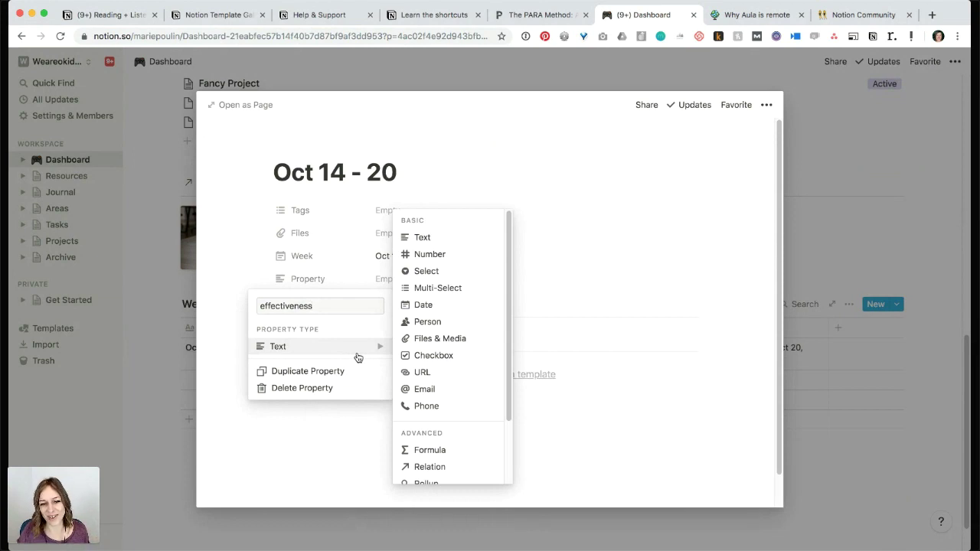
pyautogui.click(425, 272)
# Add a Checkbox property named Vitamins to the entry and tick it.
pyautogui.click(319, 307)
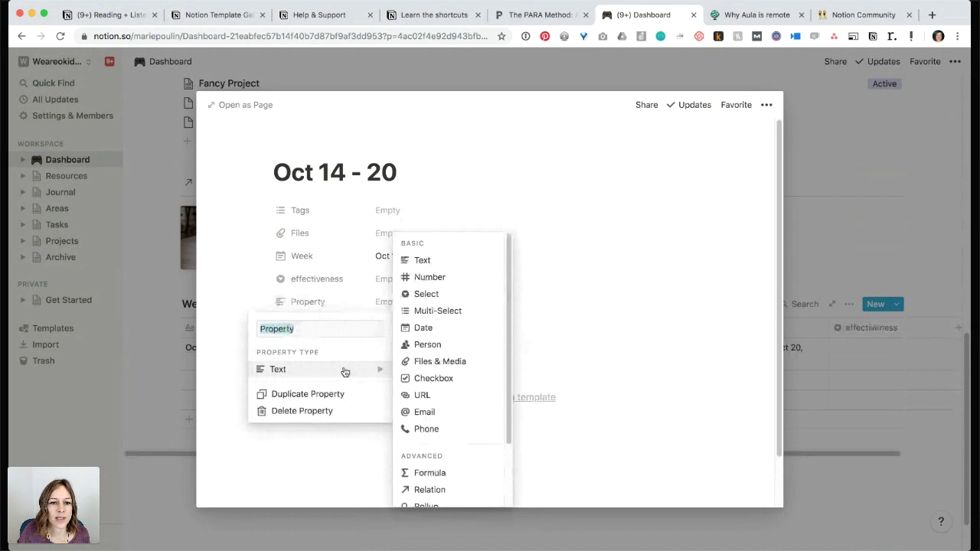
pyautogui.click(429, 378)
pyautogui.click(397, 302)
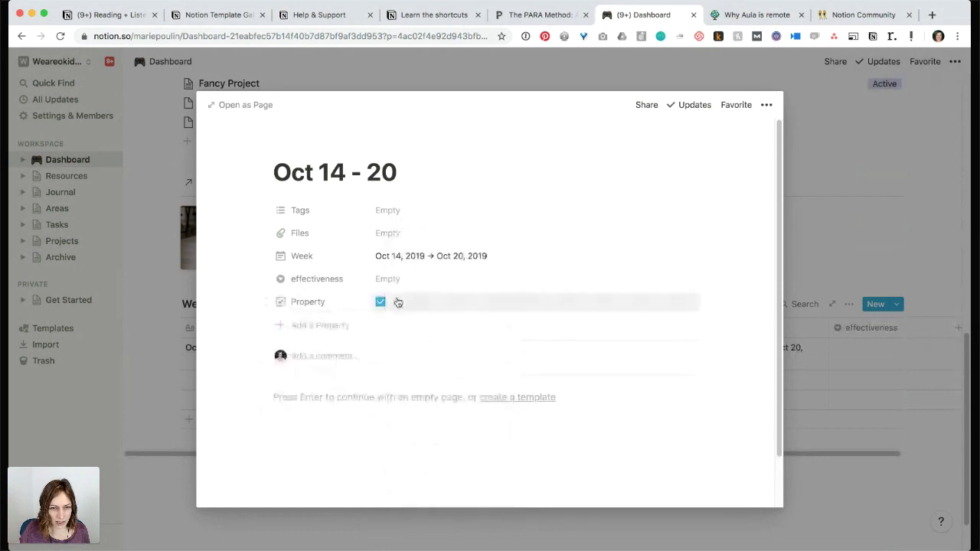
pyautogui.click(323, 303)
pyautogui.write('Vita')
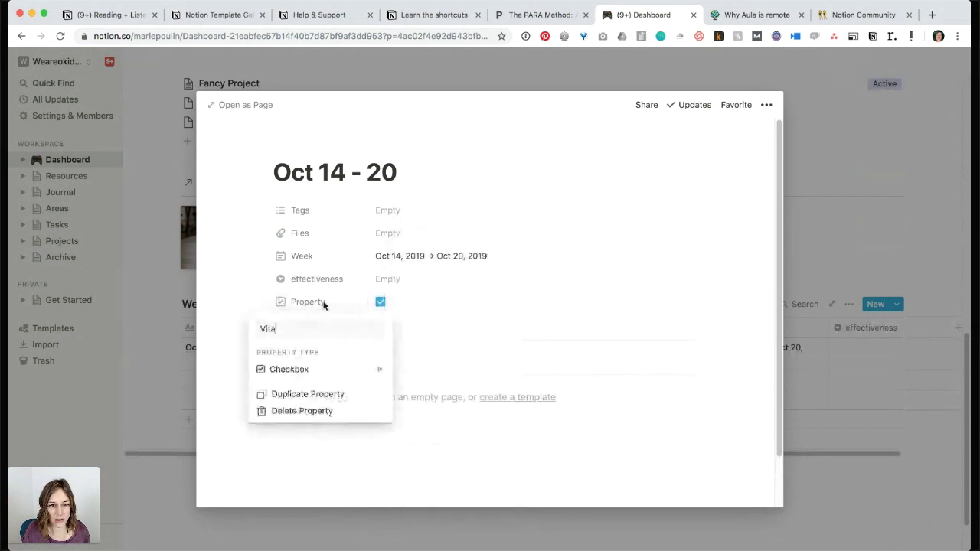
pyautogui.write('mins')
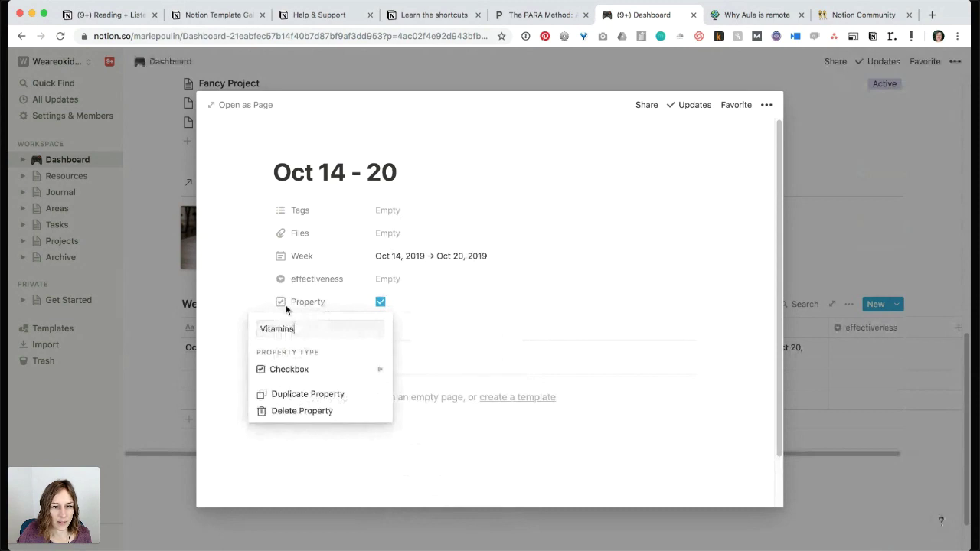
pyautogui.press('Return')
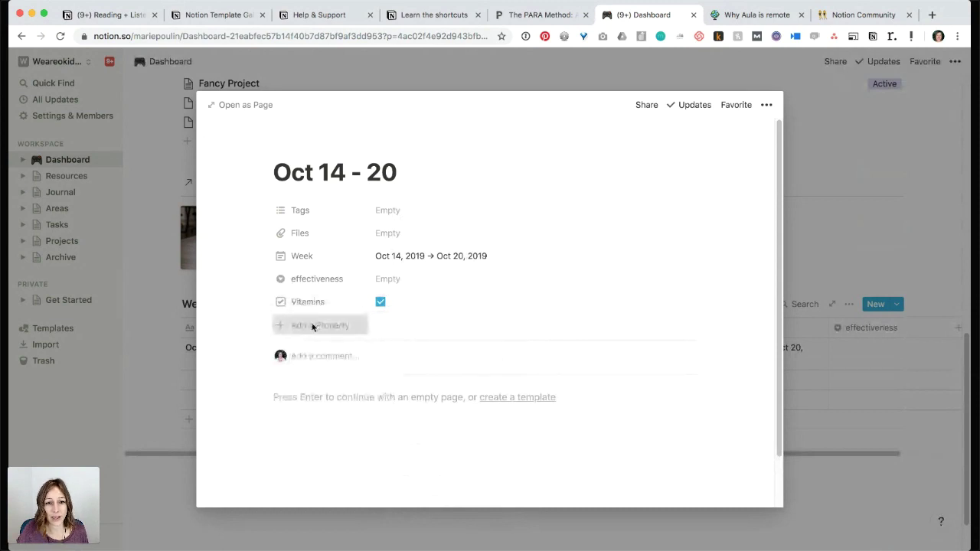
# Add a Relation property to the entry that links to the Projects database.
pyautogui.click(312, 324)
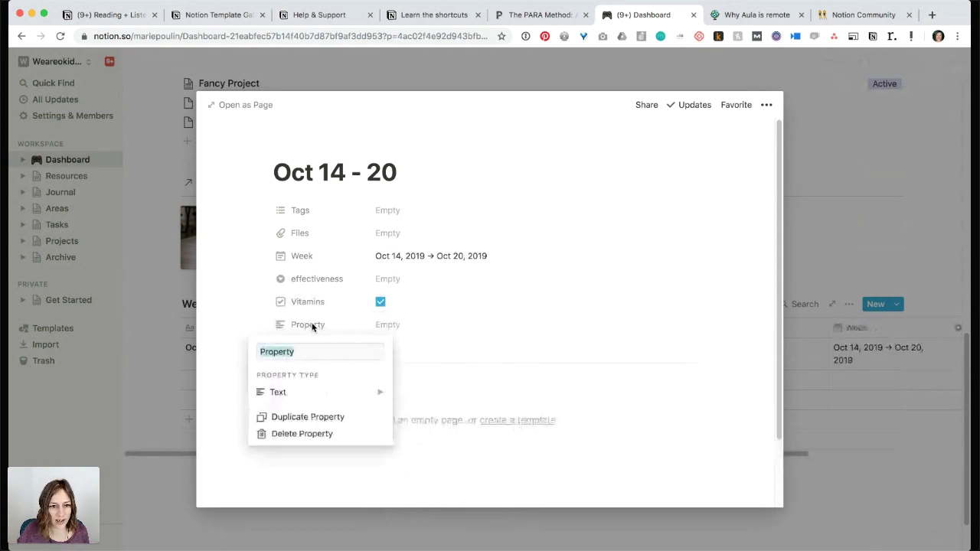
pyautogui.moveTo(319, 393)
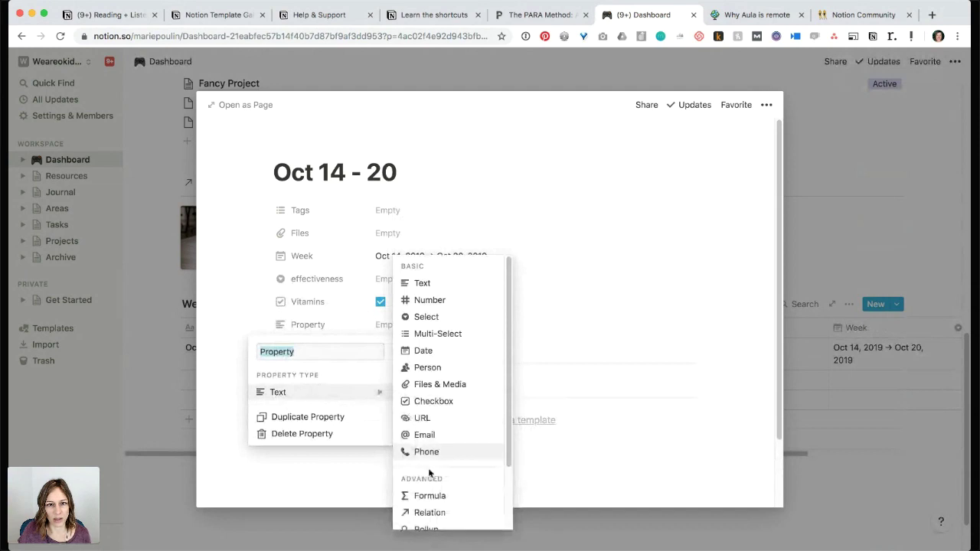
pyautogui.click(430, 508)
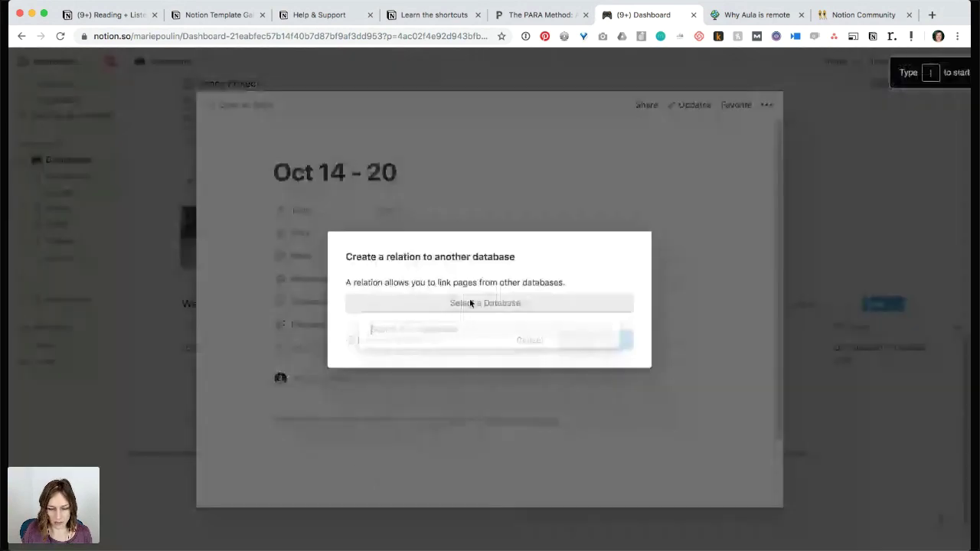
pyautogui.click(470, 301)
pyautogui.write('P')
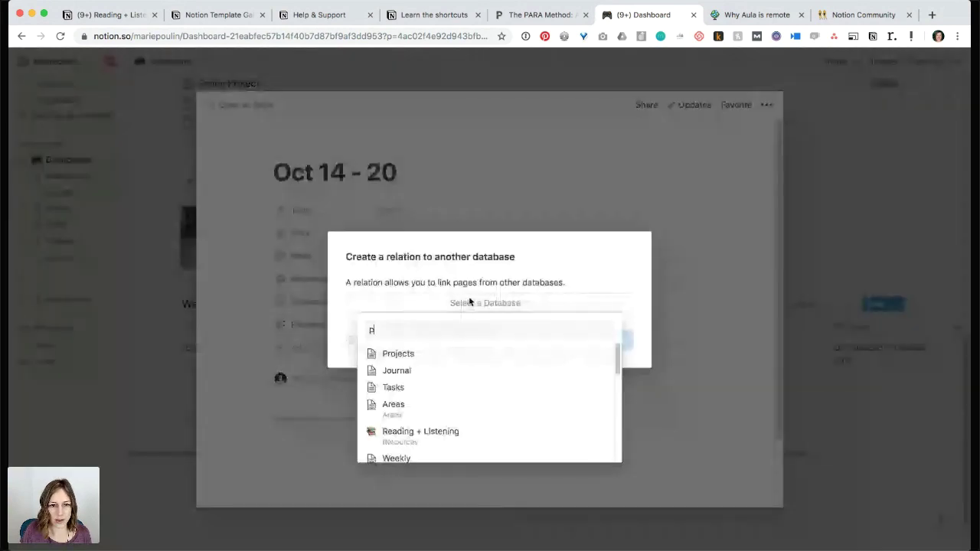
pyautogui.write('ro')
pyautogui.click(459, 352)
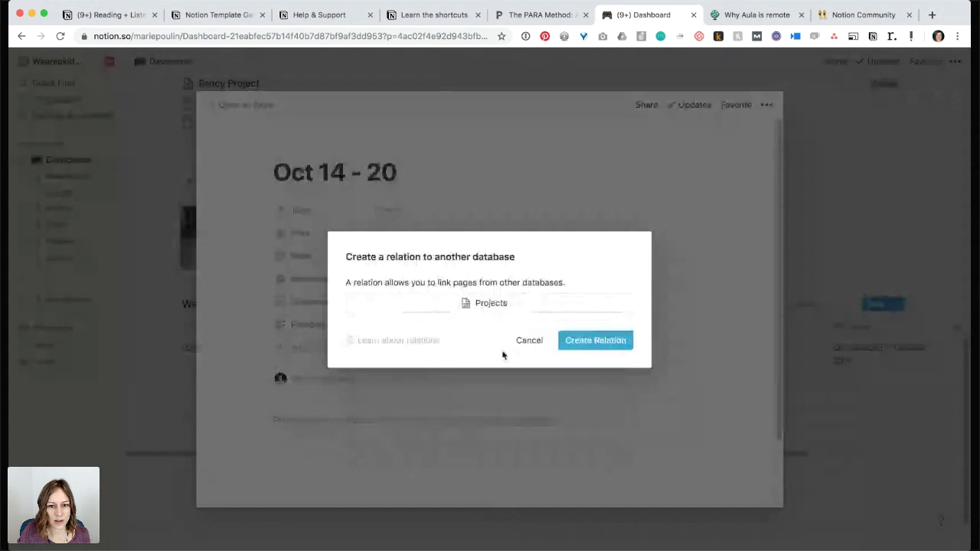
pyautogui.click(603, 343)
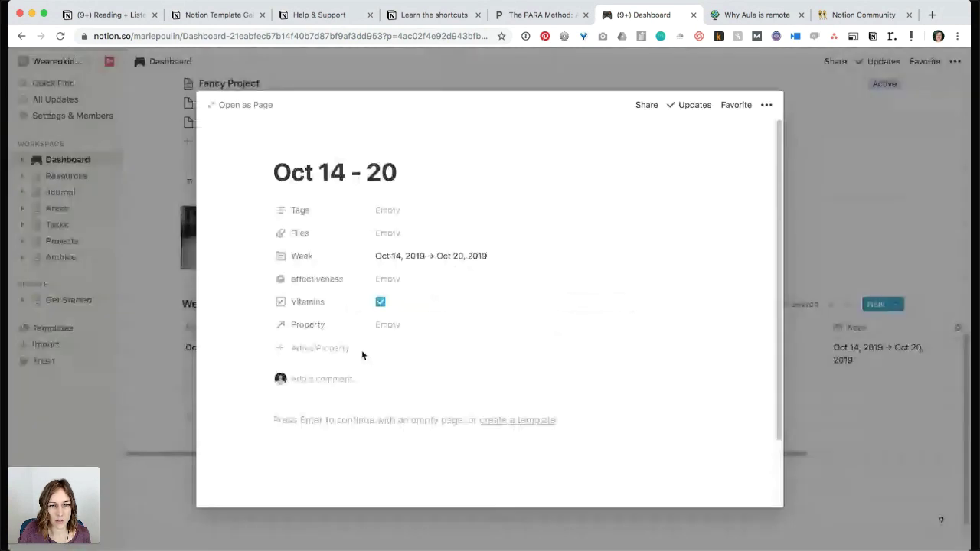
# Link Fancy Project and Build Meal Prep Template in Notion through the new relation, and close the entry.
pyautogui.click(379, 324)
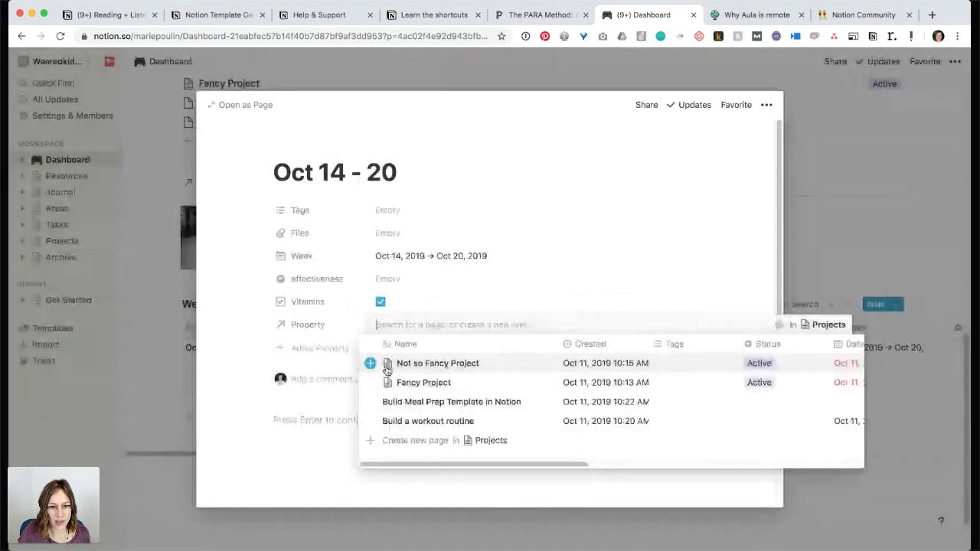
pyautogui.click(370, 404)
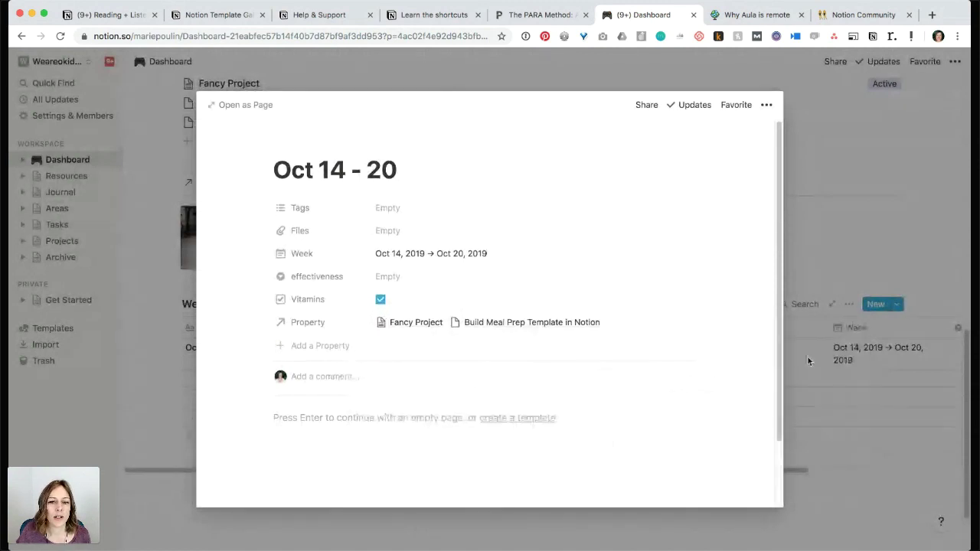
pyautogui.click(798, 275)
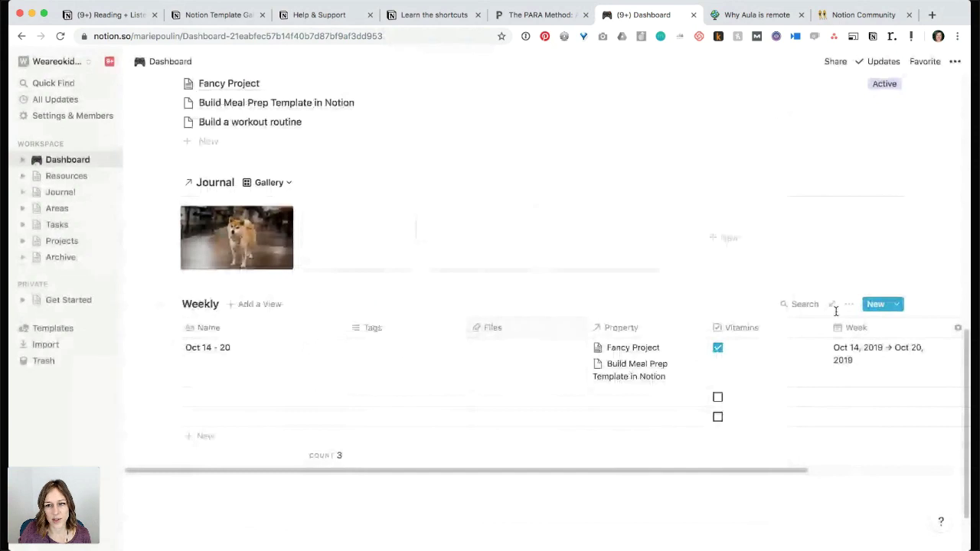
# Create a new template for the Weekly table and open it as a full page.
pyautogui.click(894, 304)
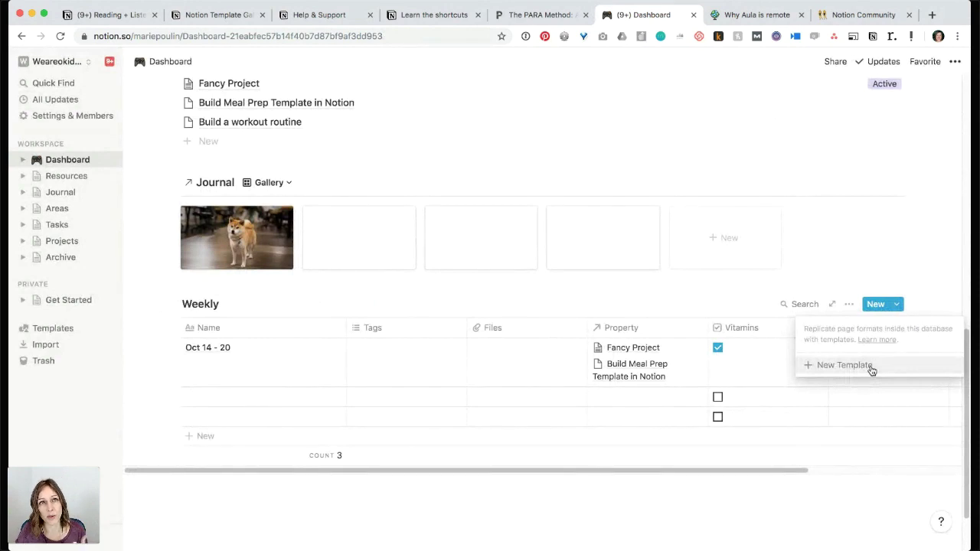
pyautogui.click(870, 367)
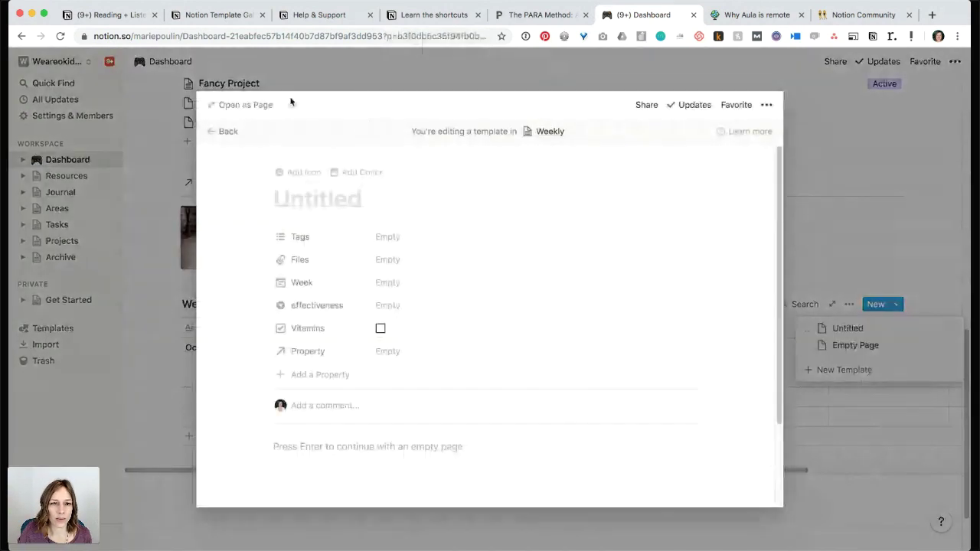
pyautogui.click(245, 105)
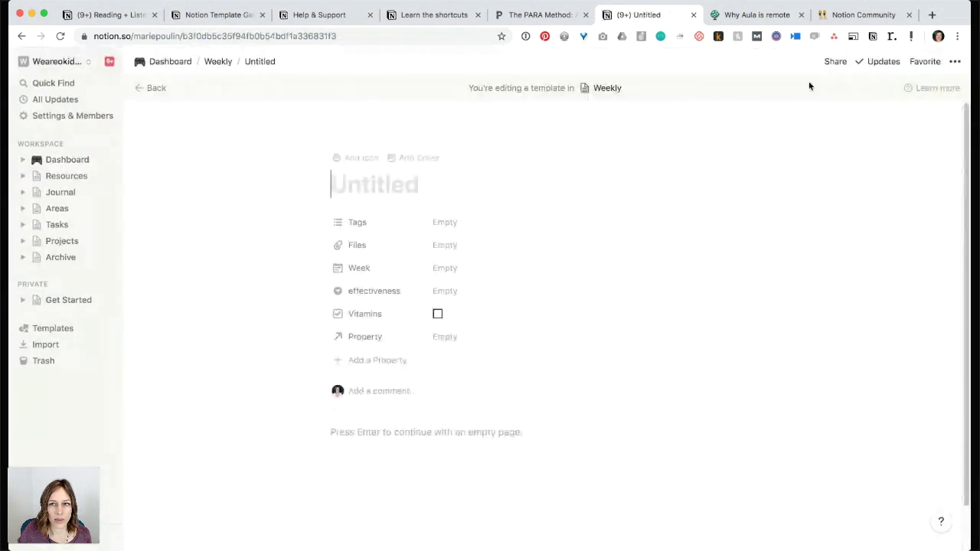
# Turn on full width for the template page and begin its content with an empty page body.
pyautogui.click(954, 62)
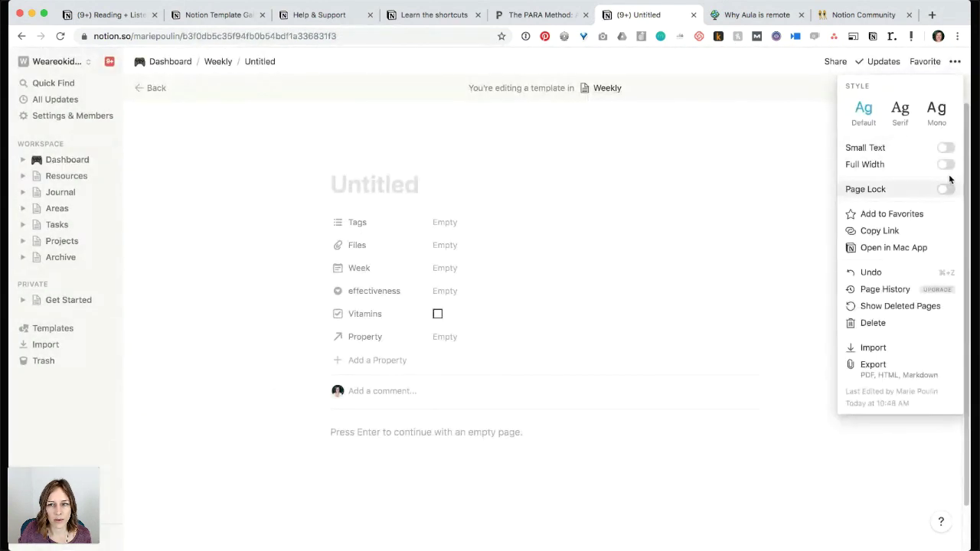
pyautogui.click(946, 167)
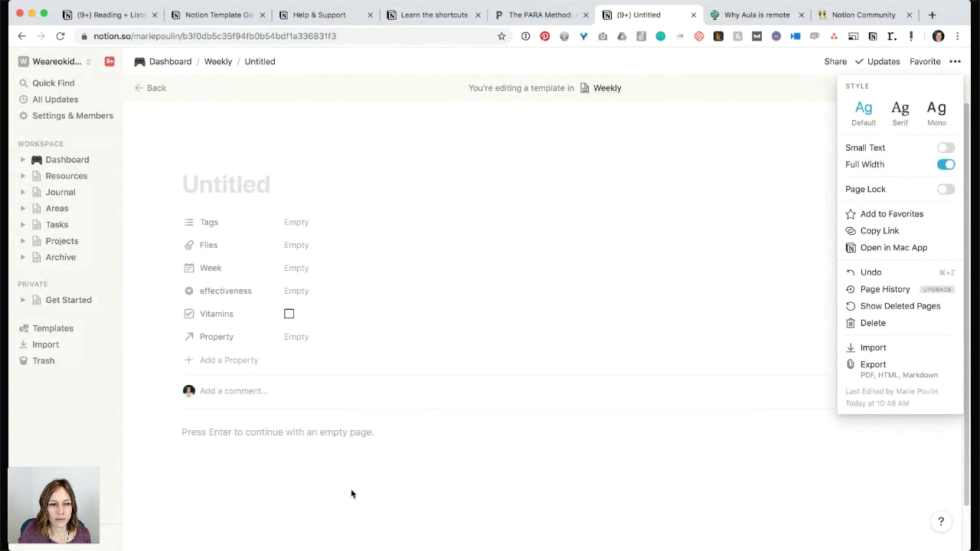
pyautogui.click(290, 433)
pyautogui.press('Return')
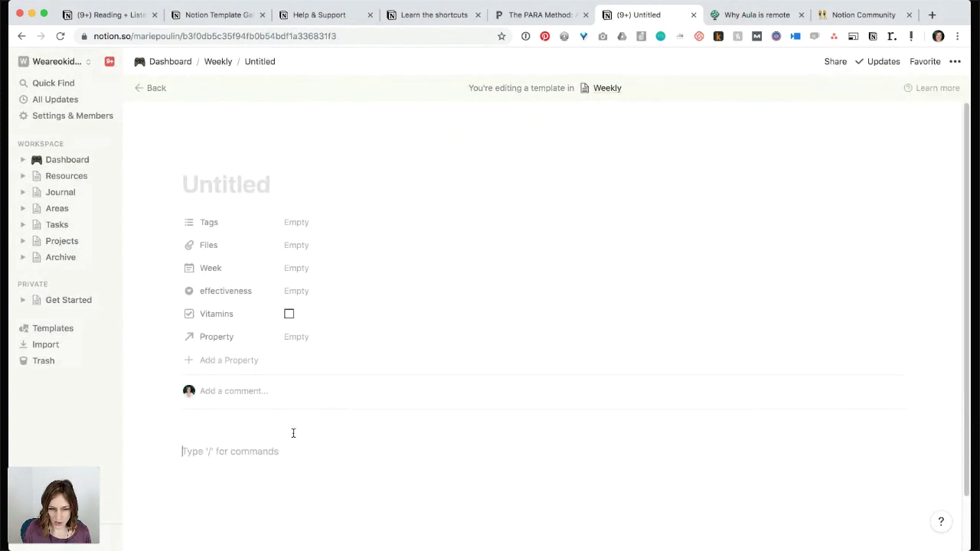
# Rename the template's Projects relation property to Project.
pyautogui.click(218, 339)
pyautogui.write('Project')
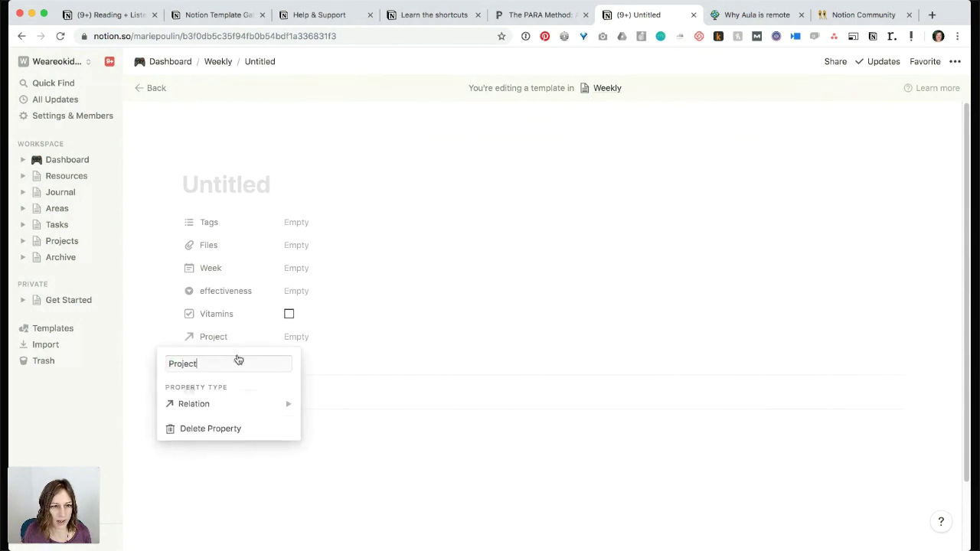
pyautogui.press('Return')
# Add a Relation property named Tasks to the template and link it to the Tasks database.
pyautogui.click(228, 360)
pyautogui.write('Tasks')
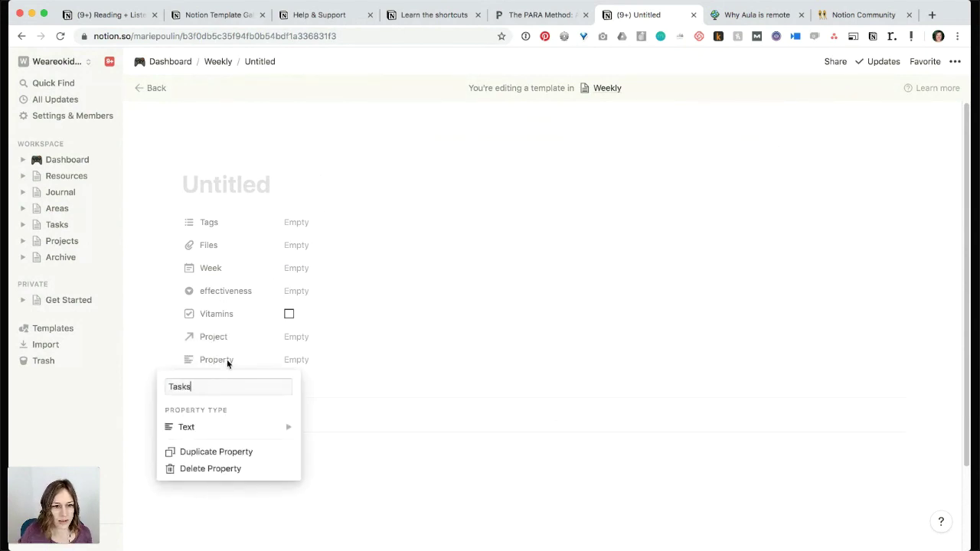
pyautogui.click(220, 426)
pyautogui.click(345, 527)
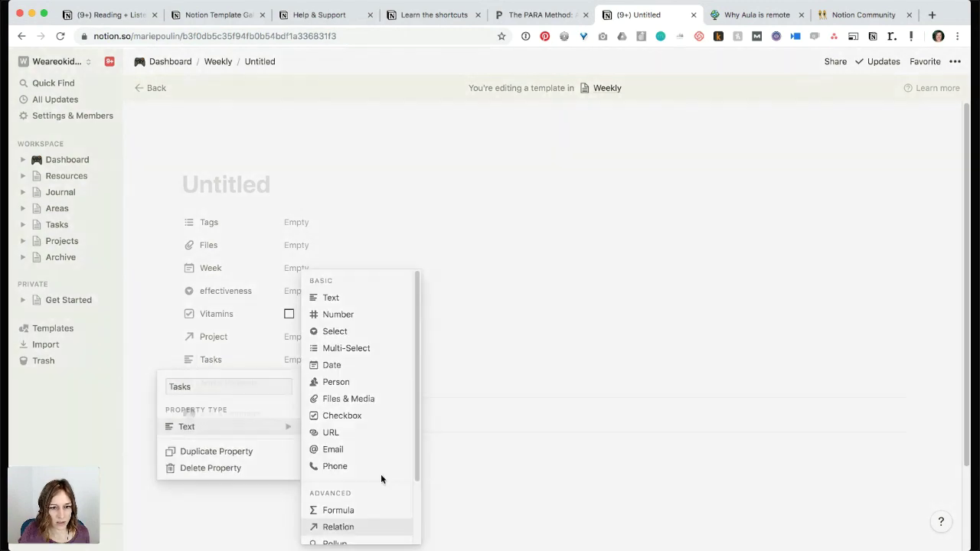
pyautogui.click(515, 306)
pyautogui.write('task')
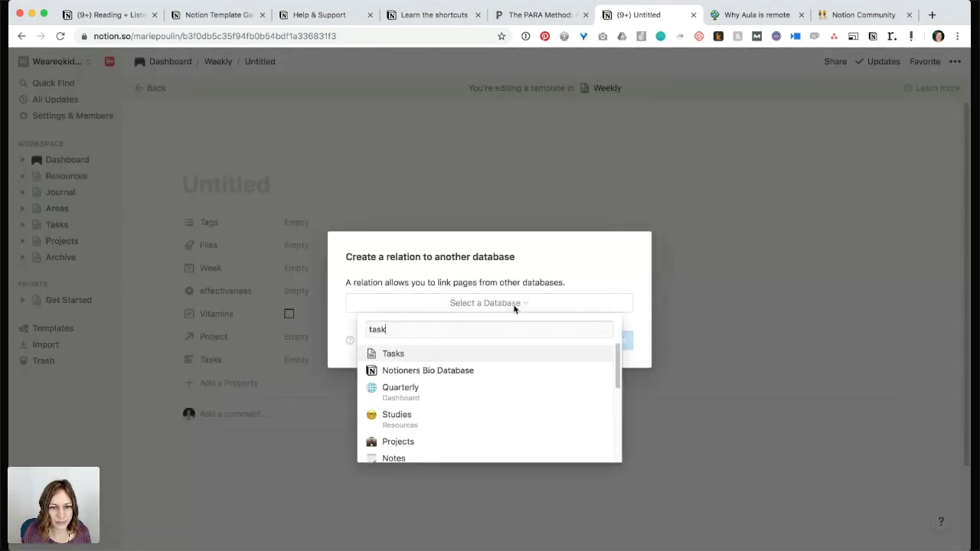
pyautogui.click(459, 353)
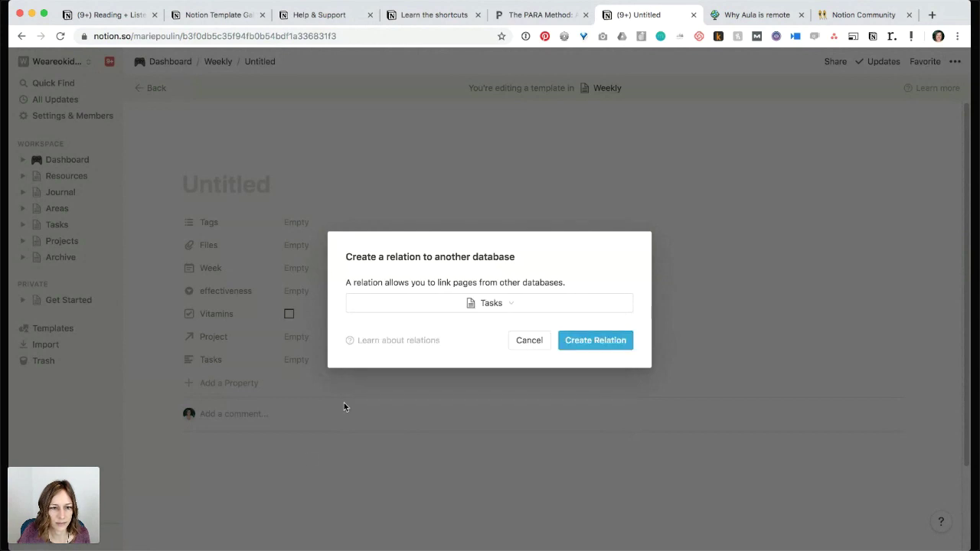
pyautogui.click(625, 341)
# Write the lines Monday, Tuesday, wednesday, thursday and friday in the template's body, below an empty line.
pyautogui.click(244, 450)
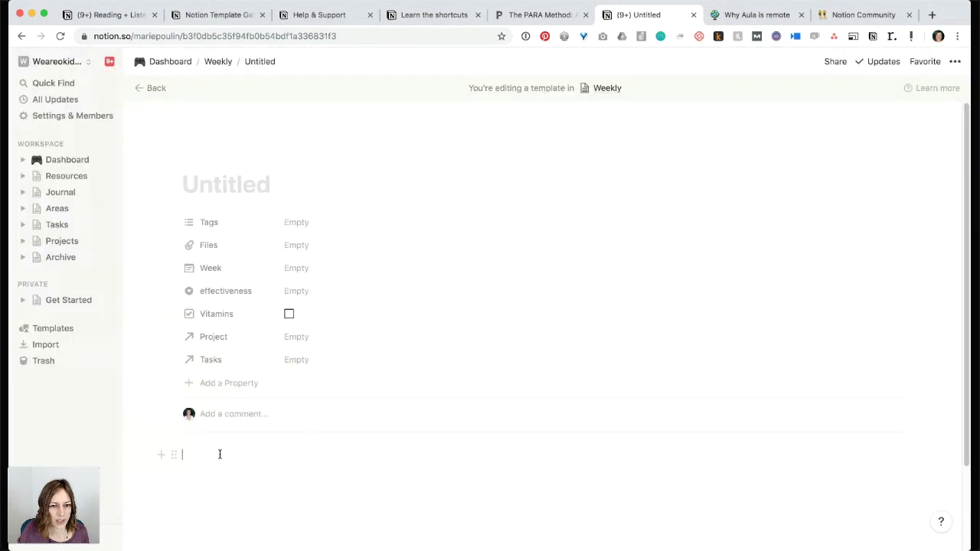
pyautogui.press('Return')
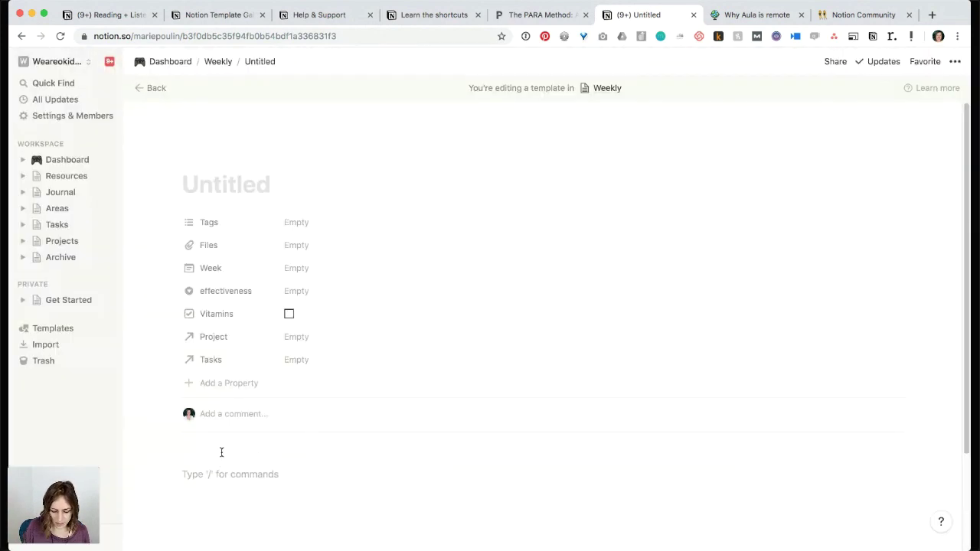
pyautogui.write('M')
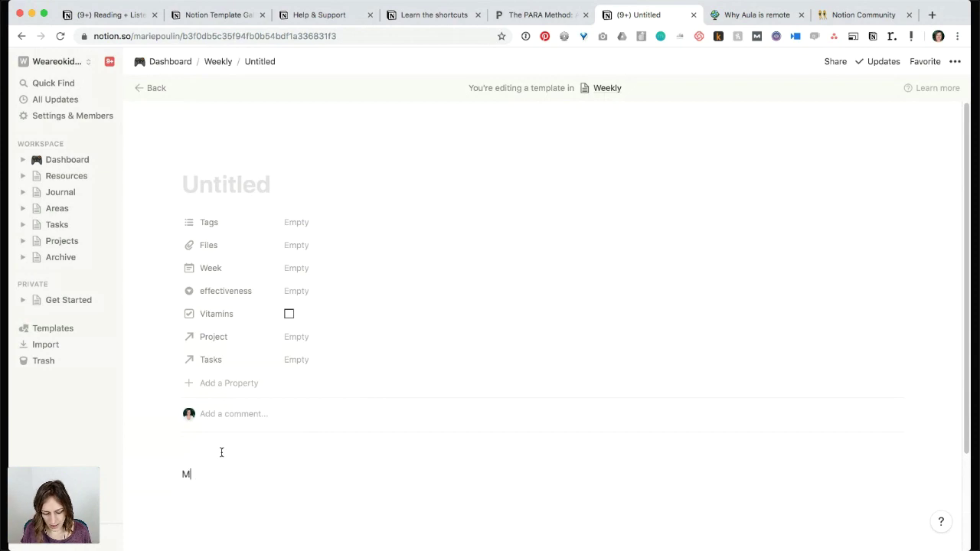
pyautogui.write('onday')
pyautogui.press('Return')
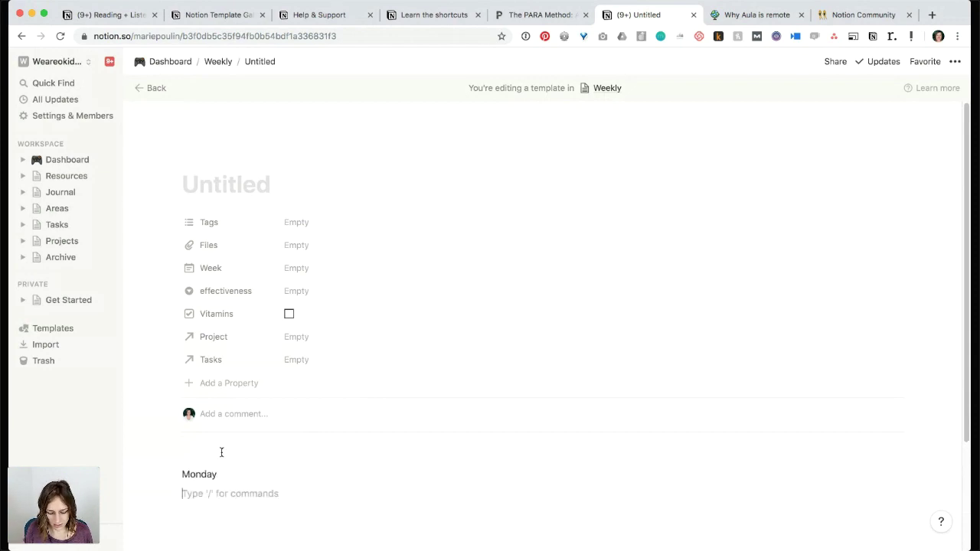
pyautogui.write('Tuesday')
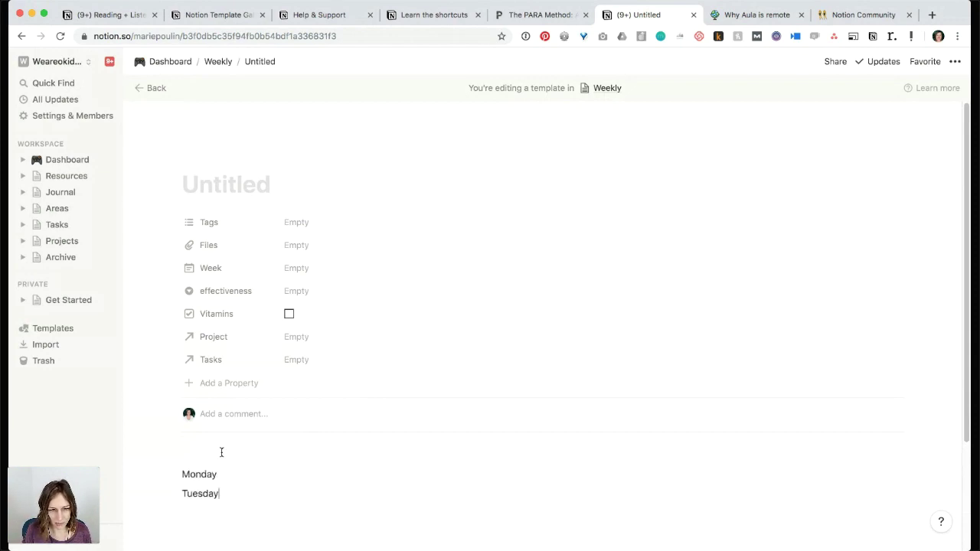
pyautogui.scroll(-2, 234, 456)
pyautogui.press('Return')
pyautogui.write('wednesday')
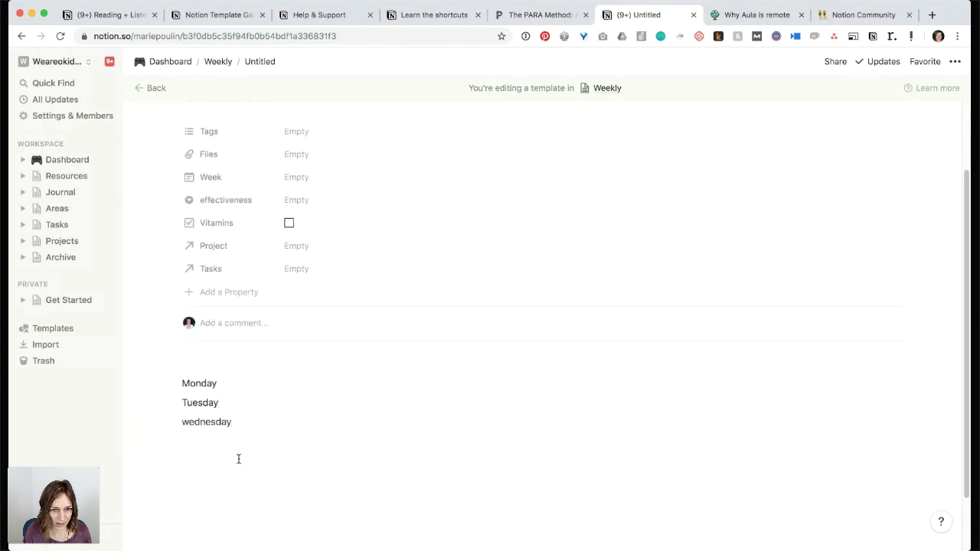
pyautogui.press('Return')
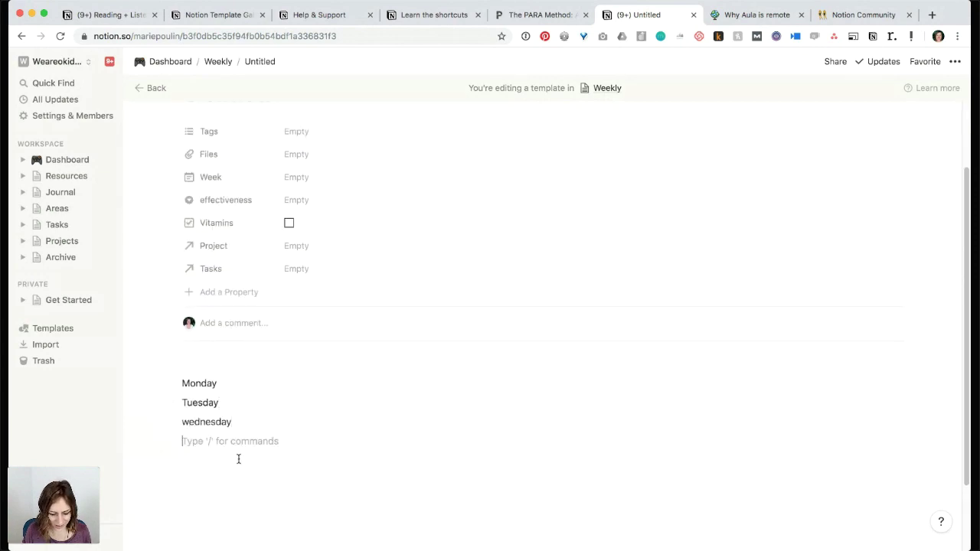
pyautogui.write('thursday')
pyautogui.press('Return')
pyautogui.write('friday')
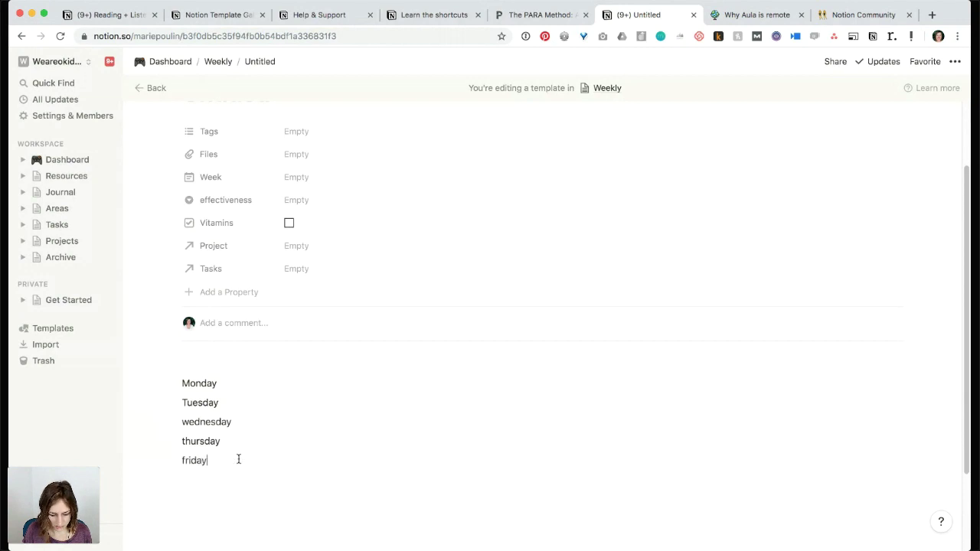
pyautogui.press('Return')
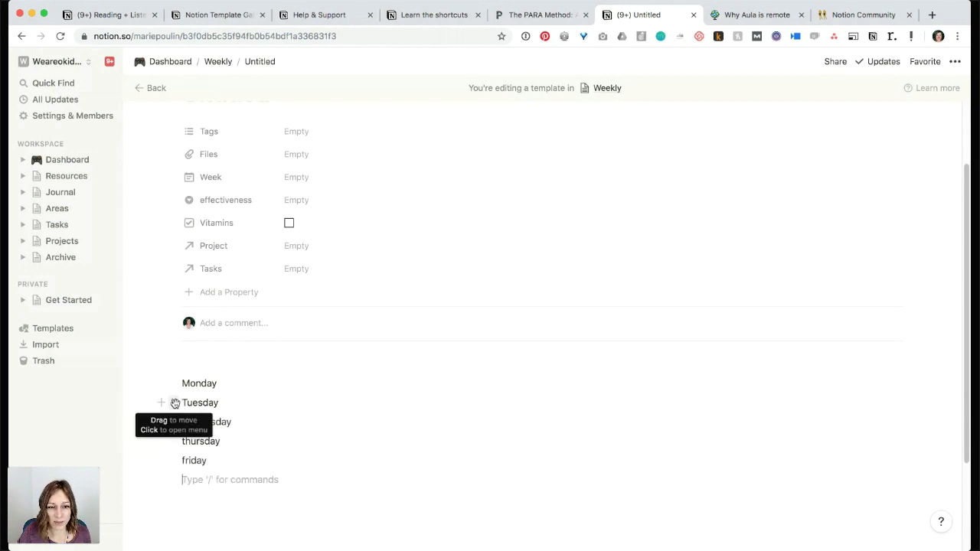
# Arrange the five weekday lines as side-by-side columns in weekday order and turn all of them into headings.
pyautogui.moveTo(174, 403); pyautogui.dragTo(909, 383)
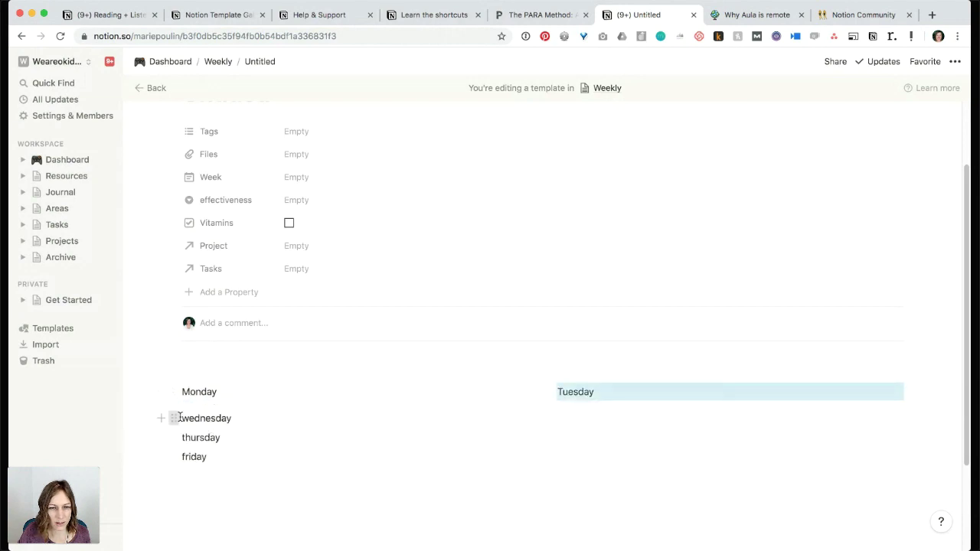
pyautogui.moveTo(174, 418); pyautogui.dragTo(914, 389)
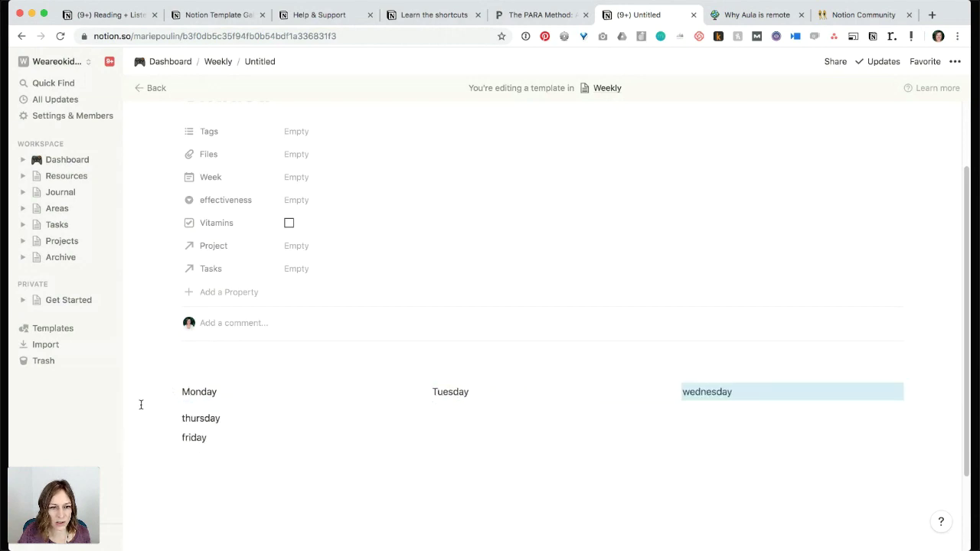
pyautogui.moveTo(170, 418); pyautogui.dragTo(908, 390)
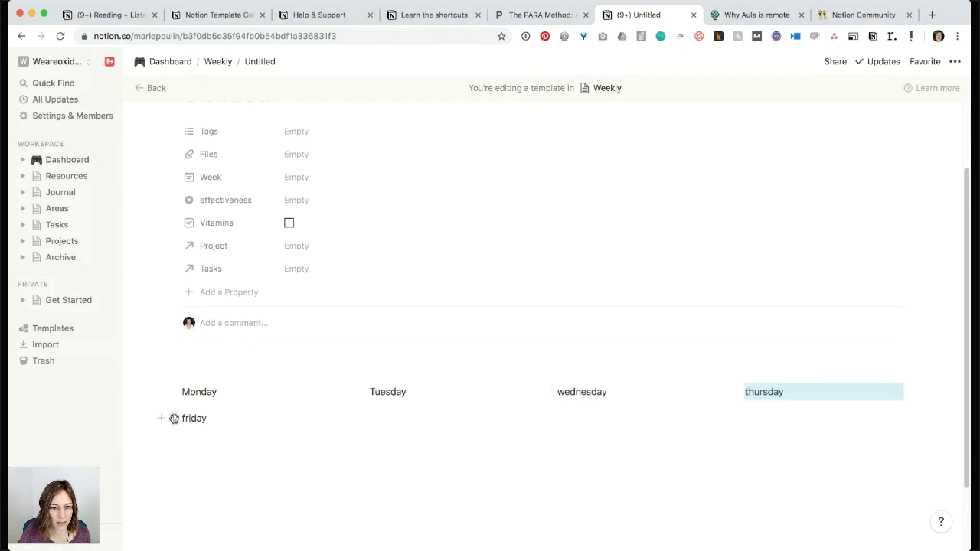
pyautogui.moveTo(173, 418); pyautogui.dragTo(914, 390)
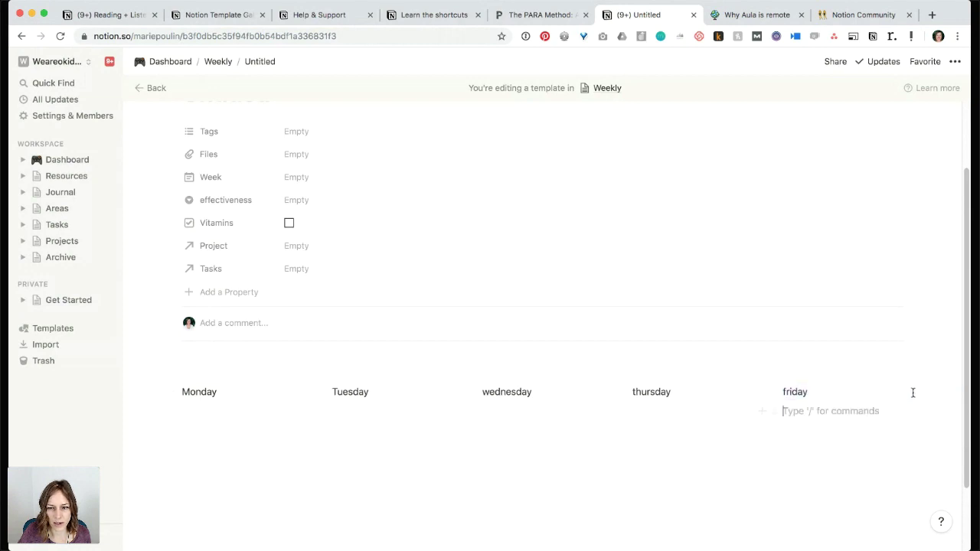
pyautogui.moveTo(916, 391); pyautogui.dragTo(193, 394)
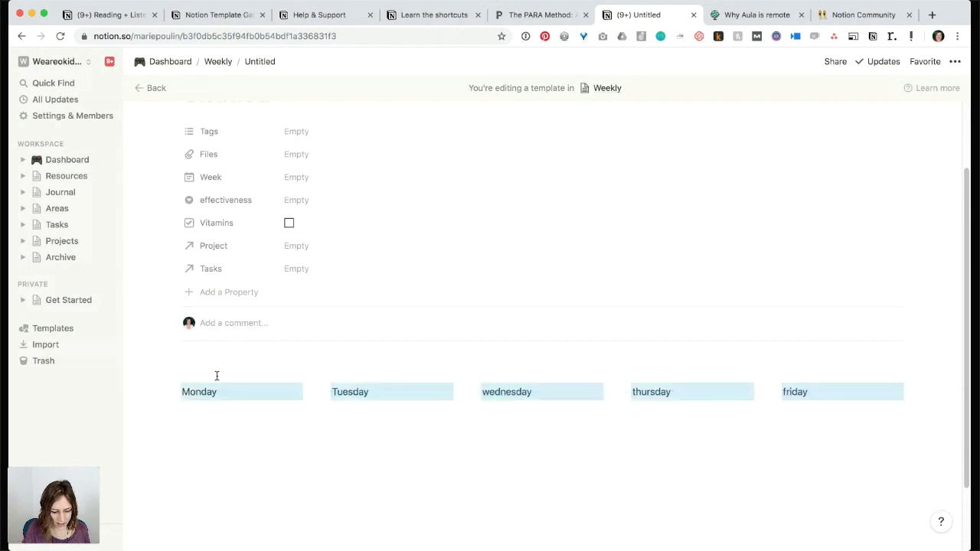
pyautogui.press('super+alt+3')
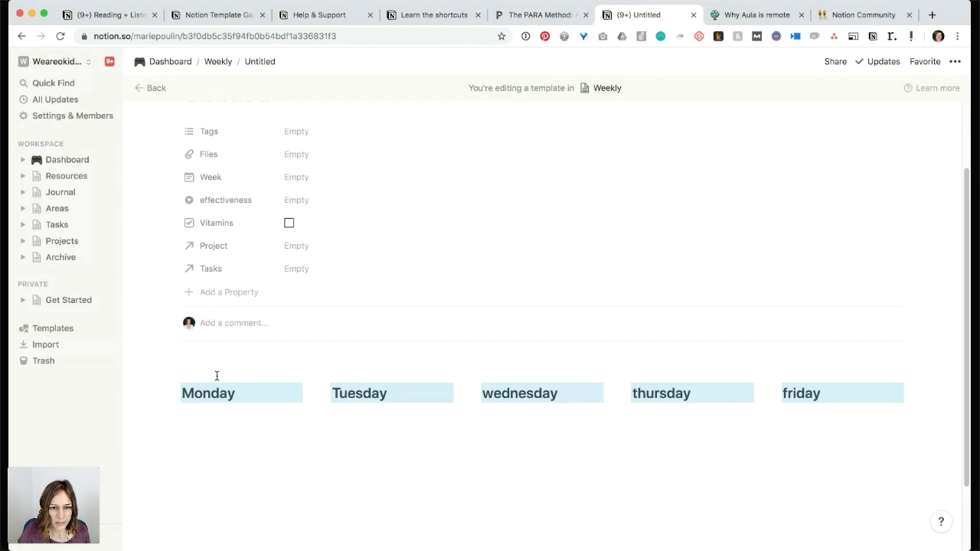
# Insert a template button under the Monday heading and name it "Add a New Work Event".
pyautogui.click(217, 427)
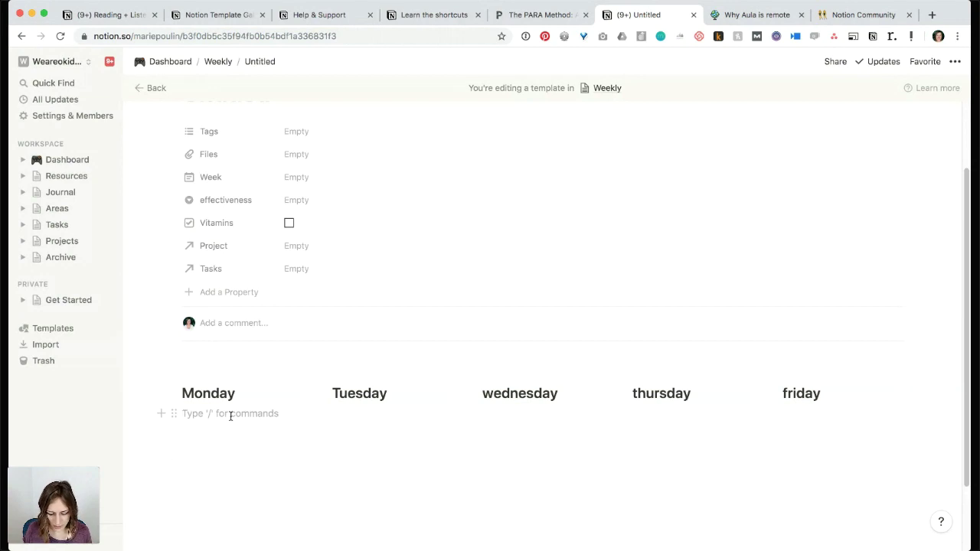
pyautogui.write('/tem')
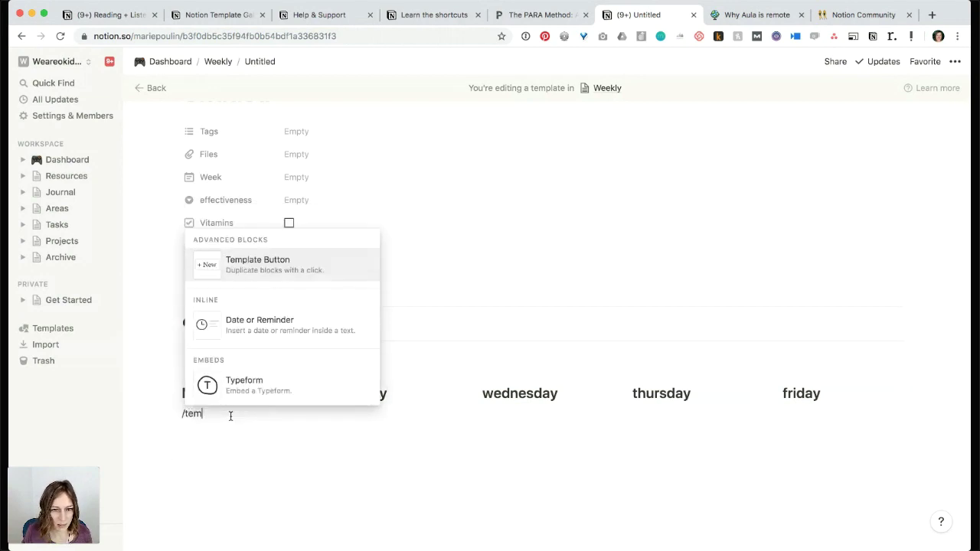
pyautogui.press('Return')
pyautogui.scroll(-5, 234, 406)
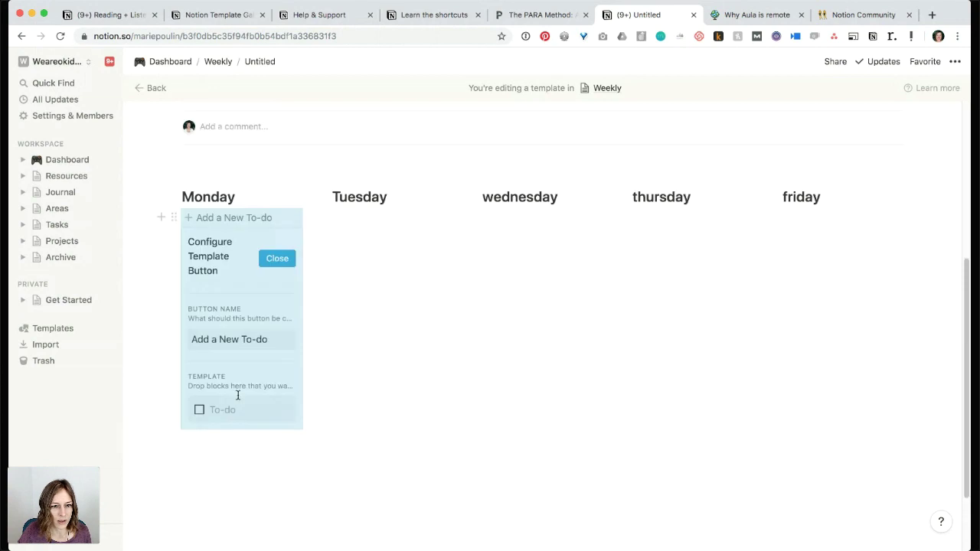
pyautogui.click(244, 341)
pyautogui.moveTo(272, 339); pyautogui.dragTo(242, 339)
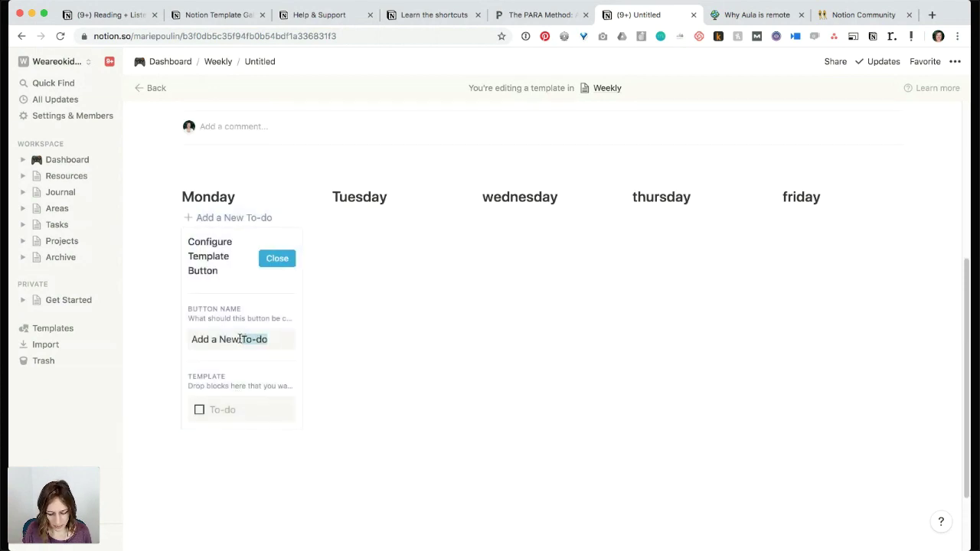
pyautogui.write('Work Even')
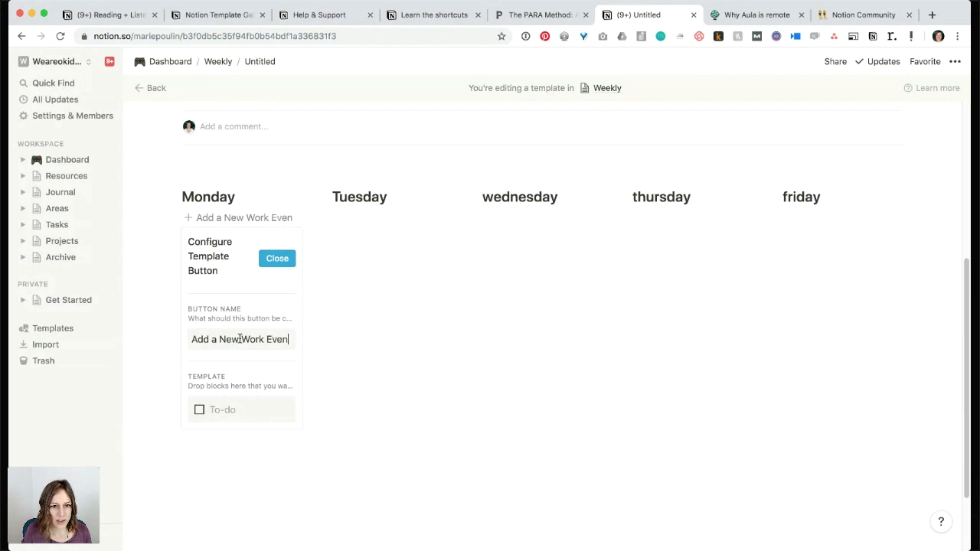
pyautogui.write('t')
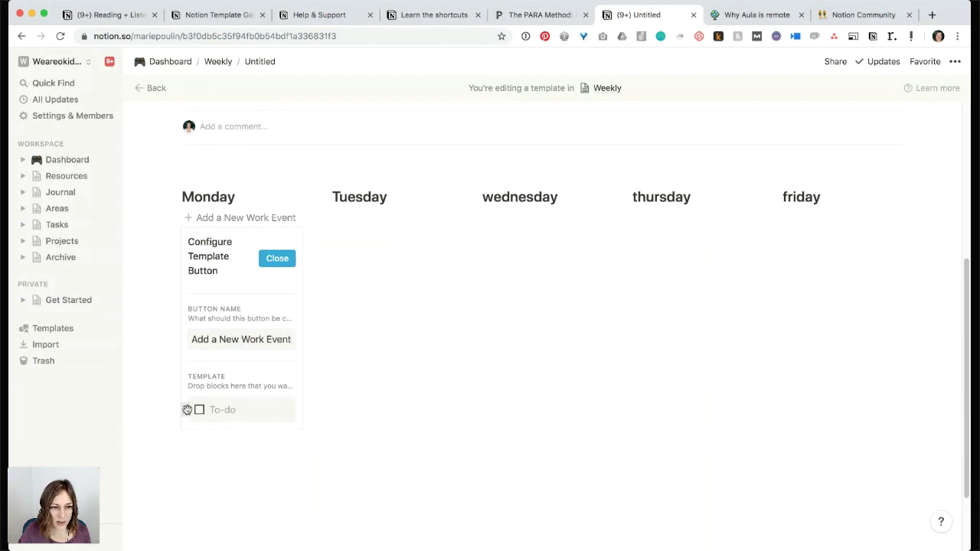
# Give the button's to-do template block a pink background and convert it to a plain text block.
pyautogui.click(187, 410)
pyautogui.moveTo(146, 470)
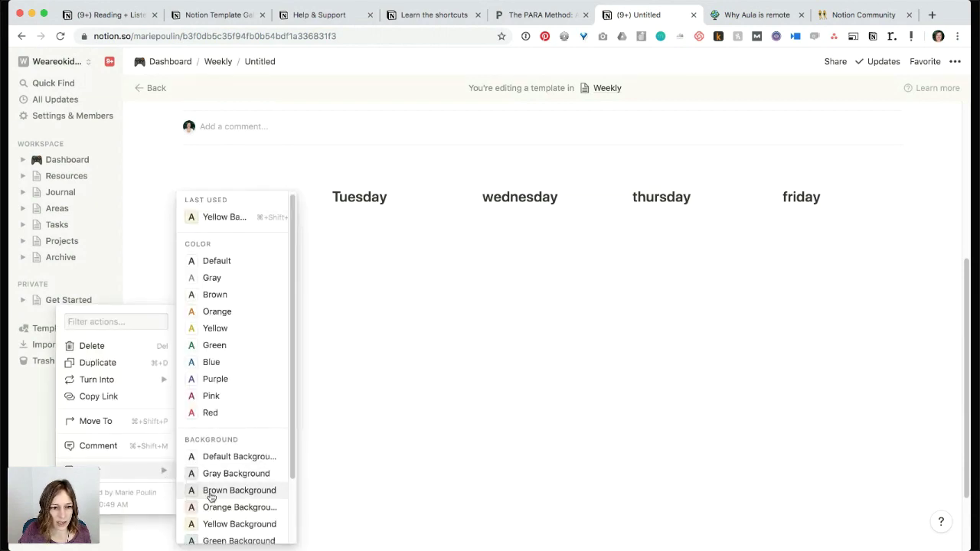
pyautogui.scroll(-2, 219, 502)
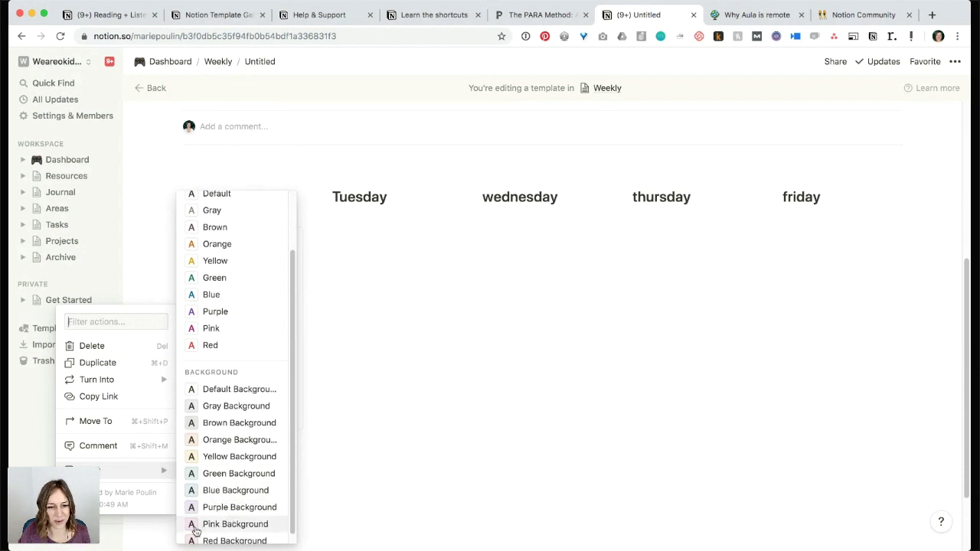
pyautogui.click(224, 523)
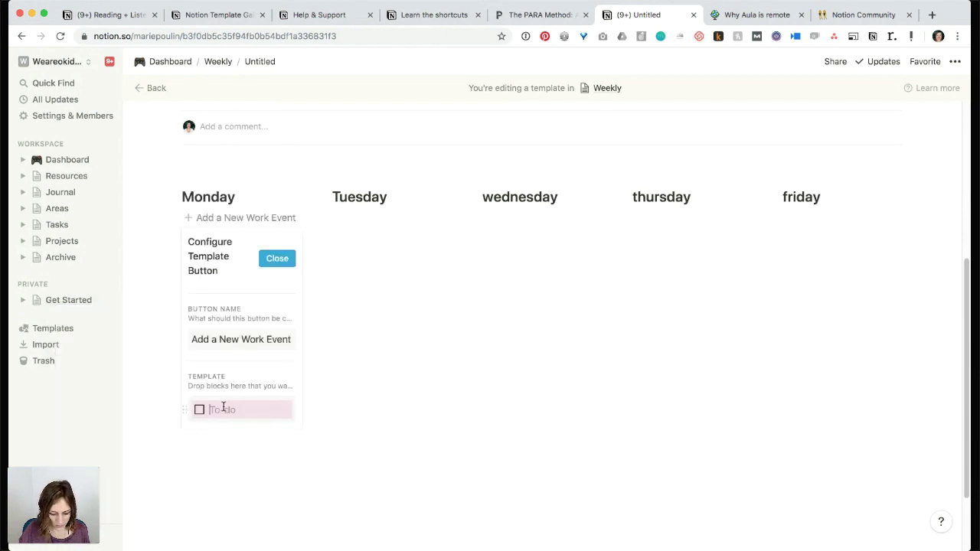
pyautogui.press('BackSpace')
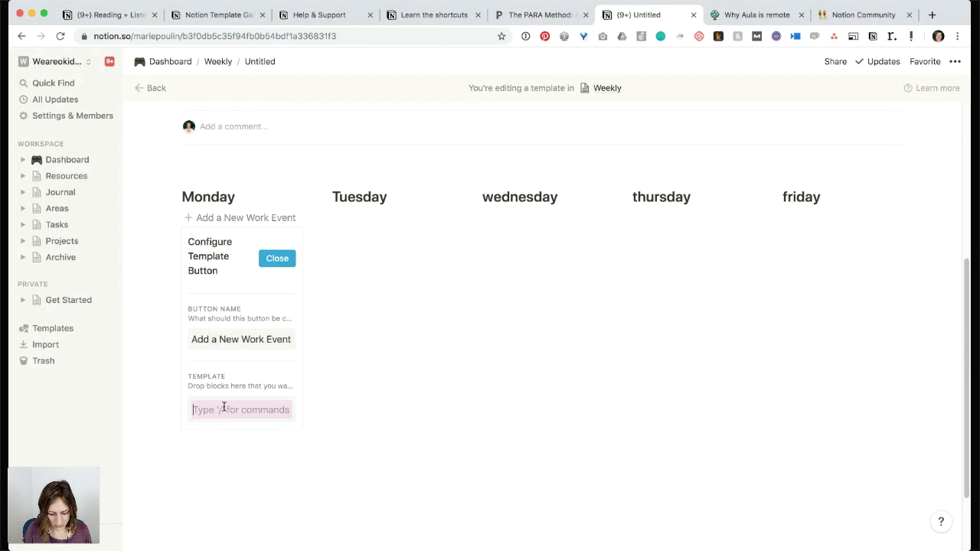
# Enter "9am with" as the button's template text, make it bold, and close the button configuration.
pyautogui.write('9AM')
pyautogui.press('BackSpace')
pyautogui.press('BackSpace')
pyautogui.write('am wa')
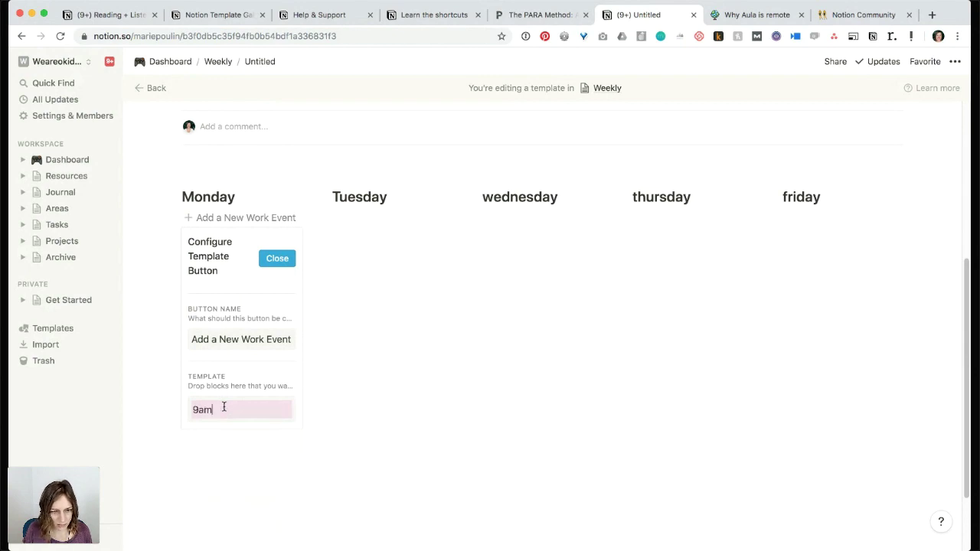
pyautogui.press('super+a')
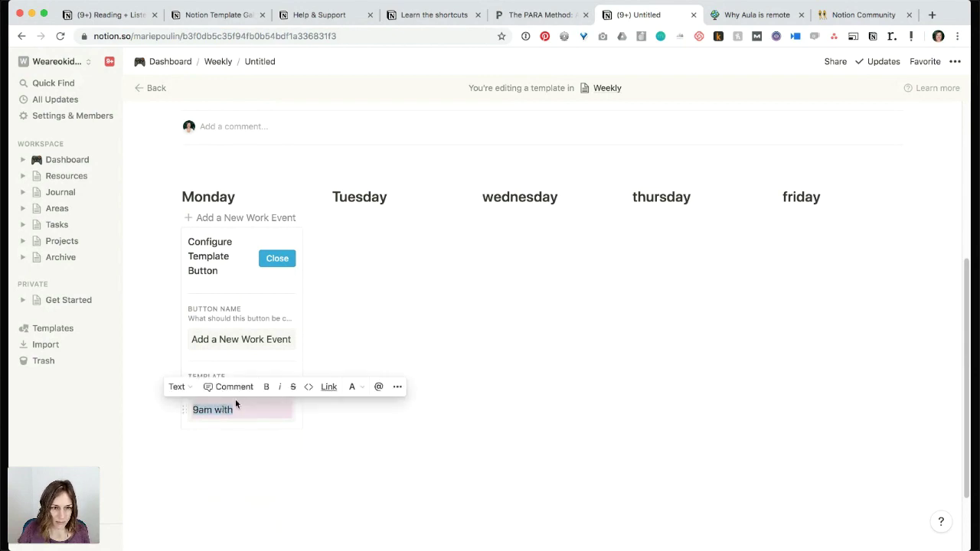
pyautogui.click(269, 388)
pyautogui.click(300, 447)
pyautogui.click(280, 259)
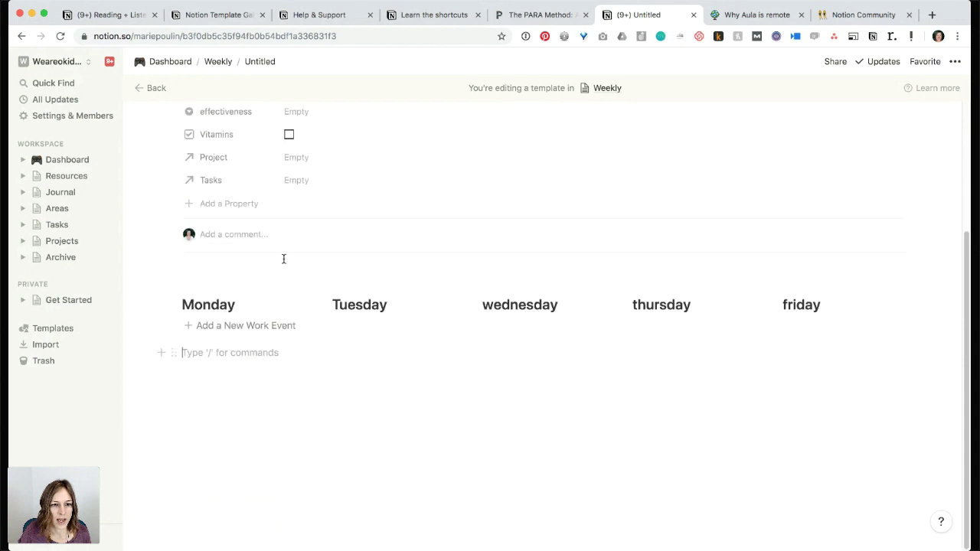
# Place the Add a New Work Event button above the weekday columns and use it to add sample events under Monday and wednesday.
pyautogui.moveTo(181, 271); pyautogui.dragTo(191, 315)
pyautogui.click(240, 261)
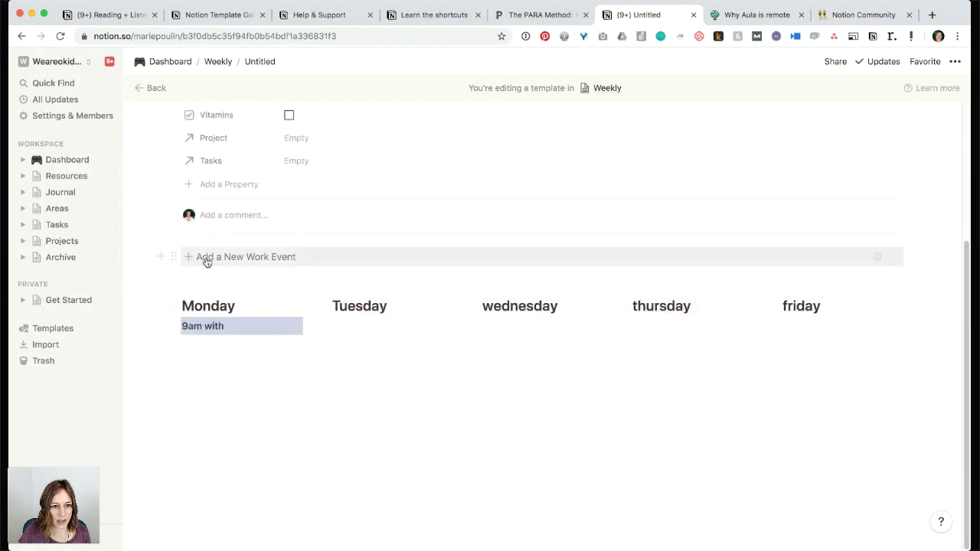
pyautogui.click(207, 259)
pyautogui.moveTo(174, 258); pyautogui.dragTo(508, 331)
pyautogui.click(208, 257)
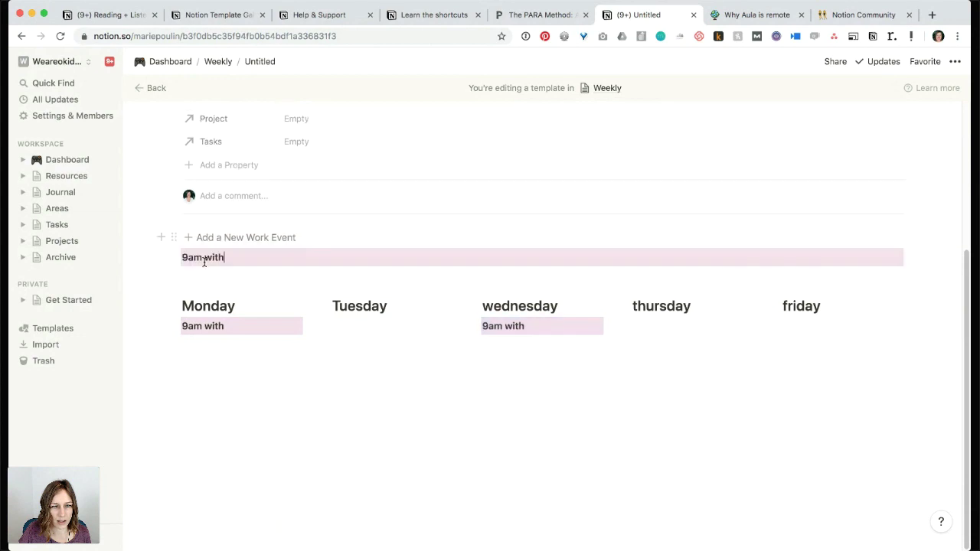
pyautogui.moveTo(176, 258); pyautogui.dragTo(486, 337)
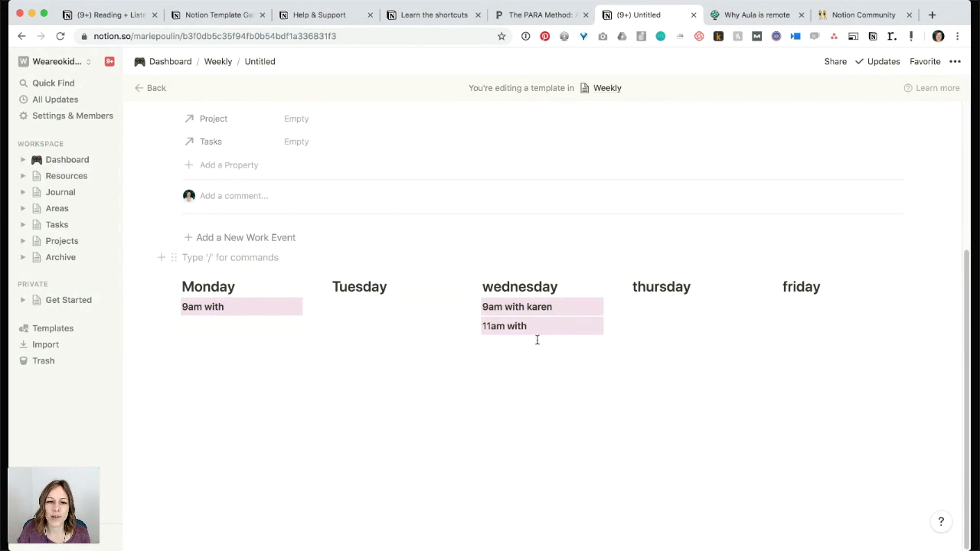
# Delete the sample work events under the wednesday and Monday headings.
pyautogui.moveTo(537, 339); pyautogui.dragTo(531, 313)
pyautogui.press('BackSpace')
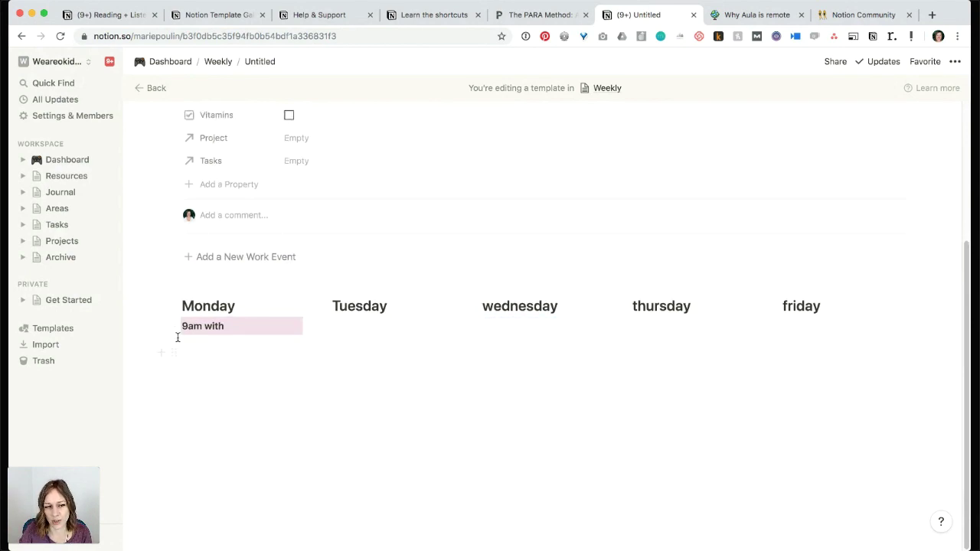
pyautogui.click(173, 326)
pyautogui.press('Delete')
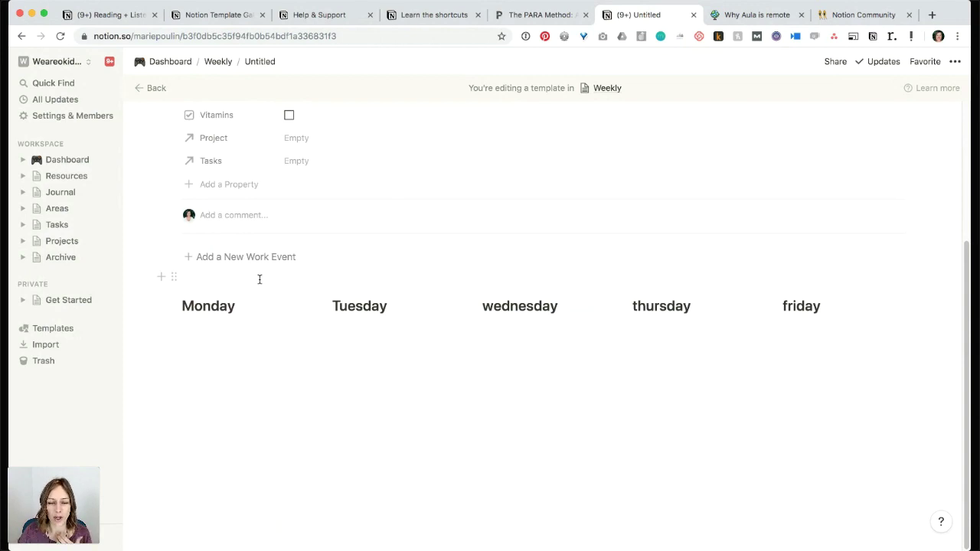
# Add a bulleted item "take out garbage" under the Monday heading.
pyautogui.click(224, 332)
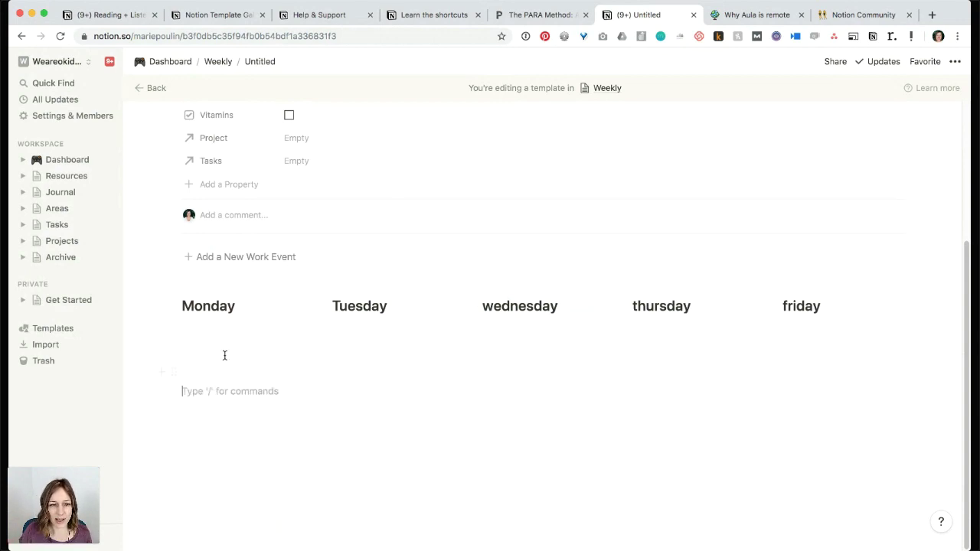
pyautogui.click(206, 327)
pyautogui.write('-')
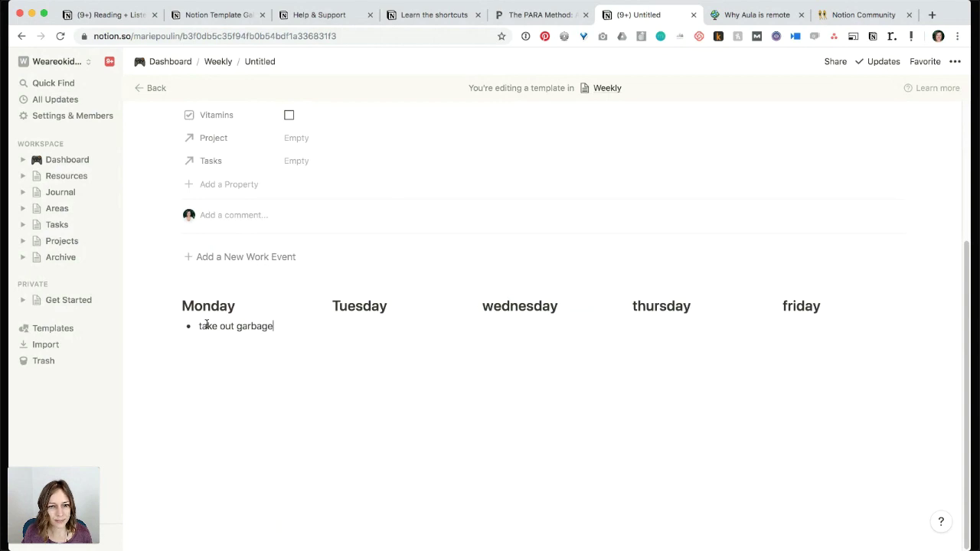
# Finish the "take out garbage" bullet under the Monday heading and end the list with an empty plain line.
pyautogui.write('take out garbage')
pyautogui.press('Return')
pyautogui.press('BackSpace')
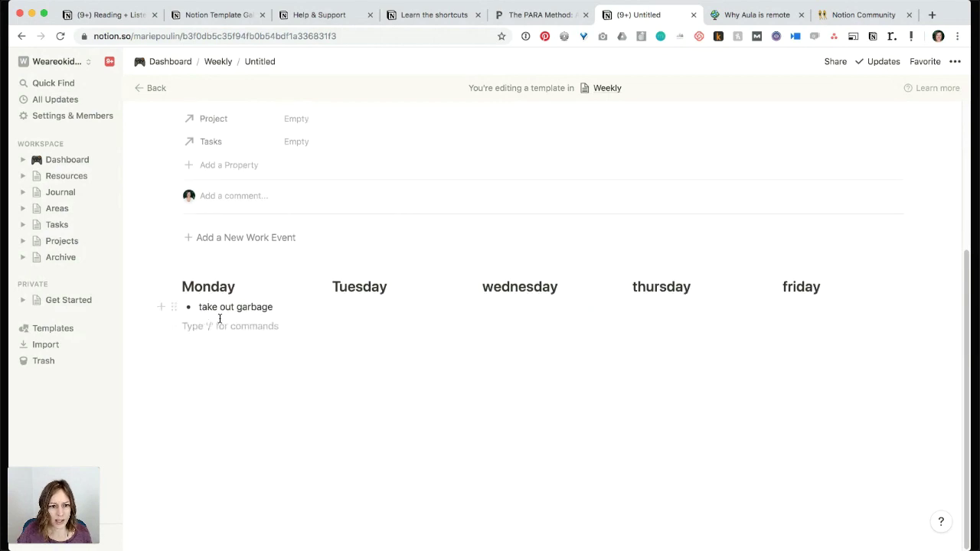
# Insert a linked database of Tasks on a new line below the weekday columns.
pyautogui.press('Return')
pyautogui.press('Return')
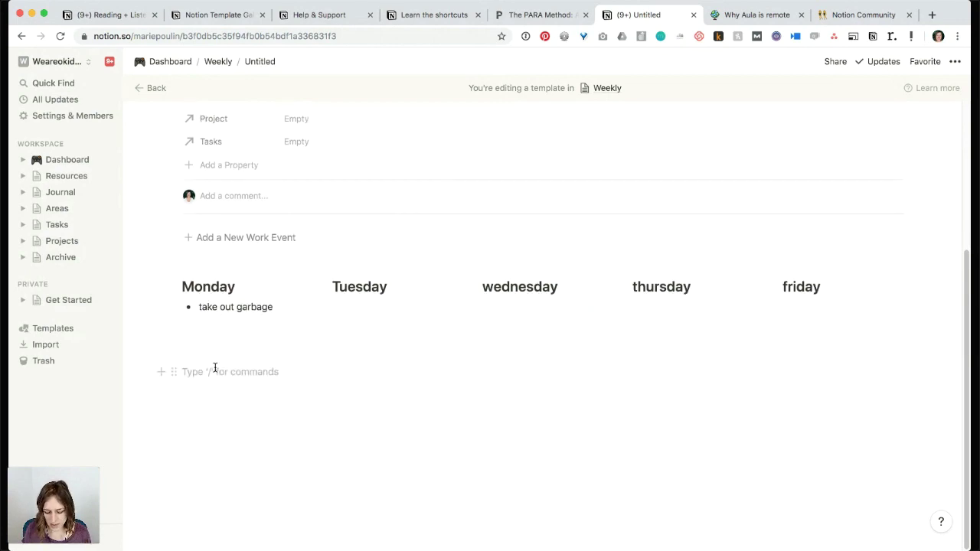
pyautogui.write('/tasks')
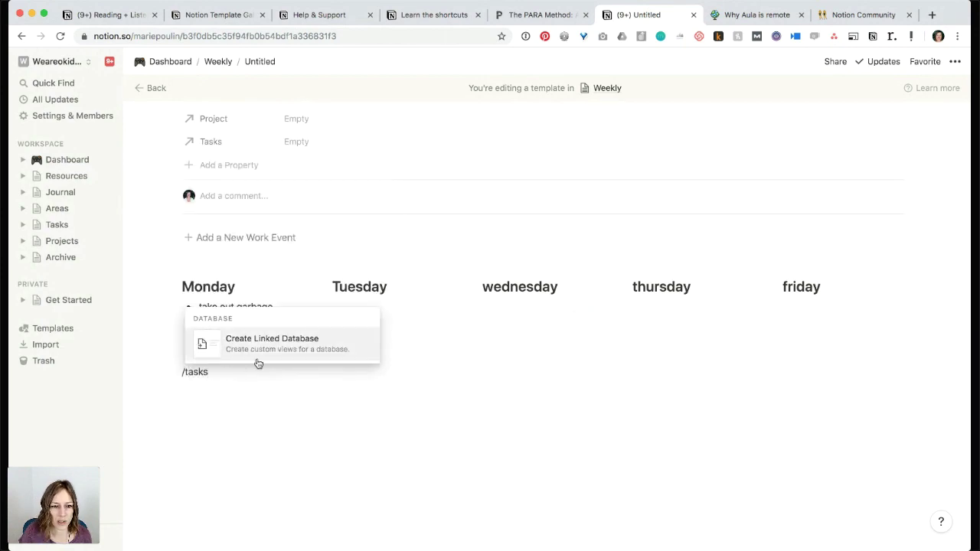
pyautogui.press('Return')
pyautogui.write('t')
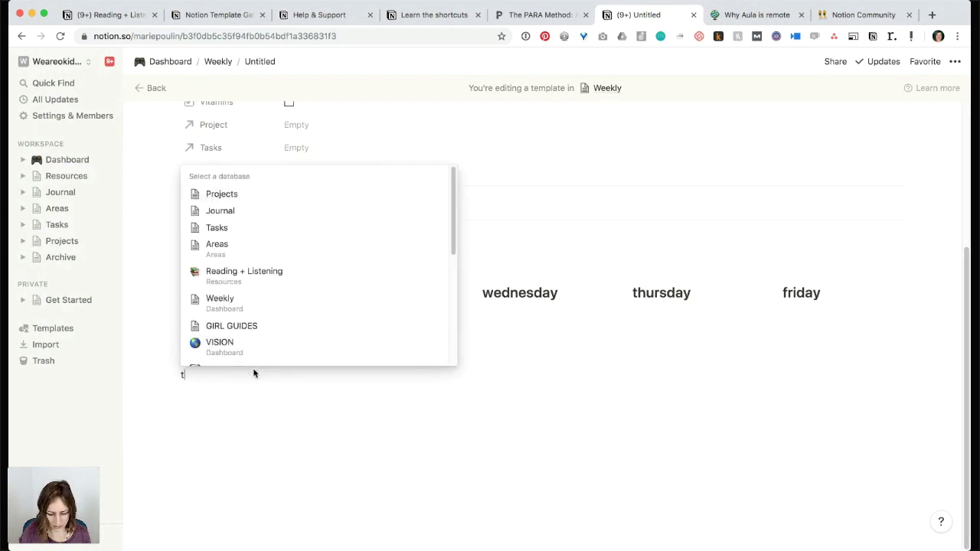
pyautogui.write('ask')
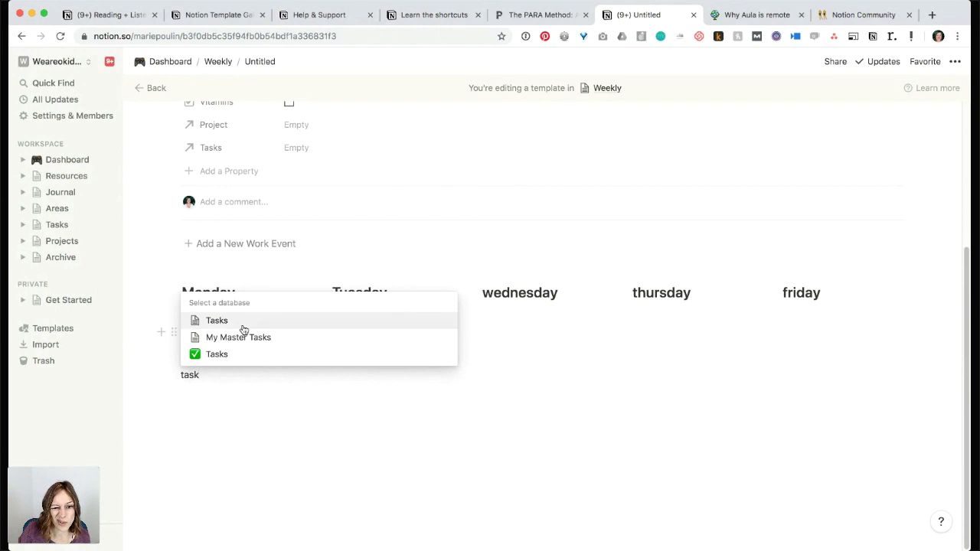
pyautogui.click(245, 323)
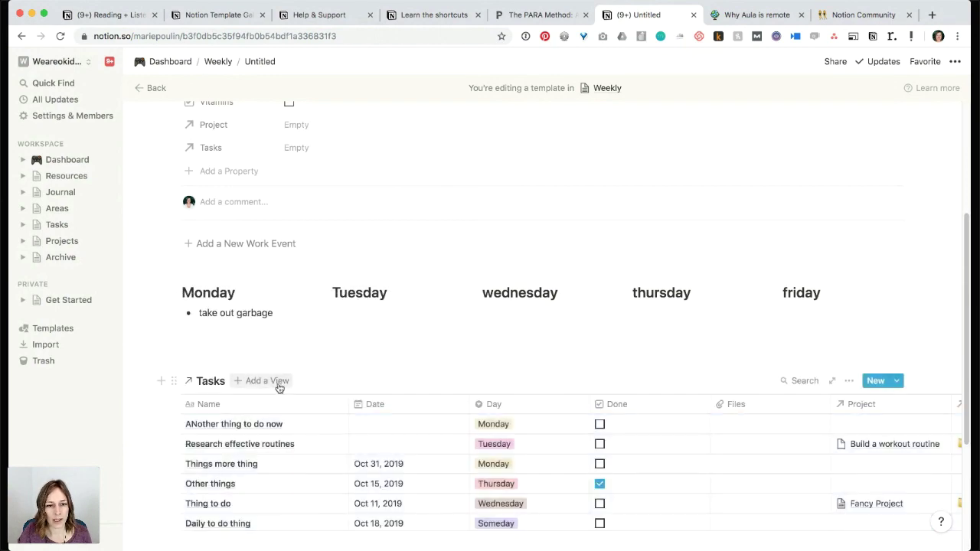
# Add a Board view named Kanban to the linked Tasks database and hide its No Day column.
pyautogui.click(277, 381)
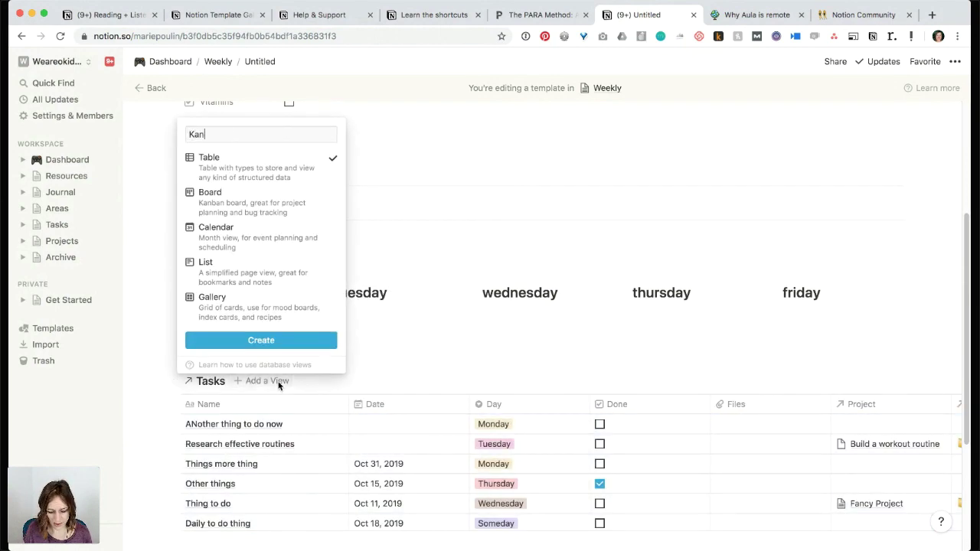
pyautogui.click(285, 203)
pyautogui.click(319, 340)
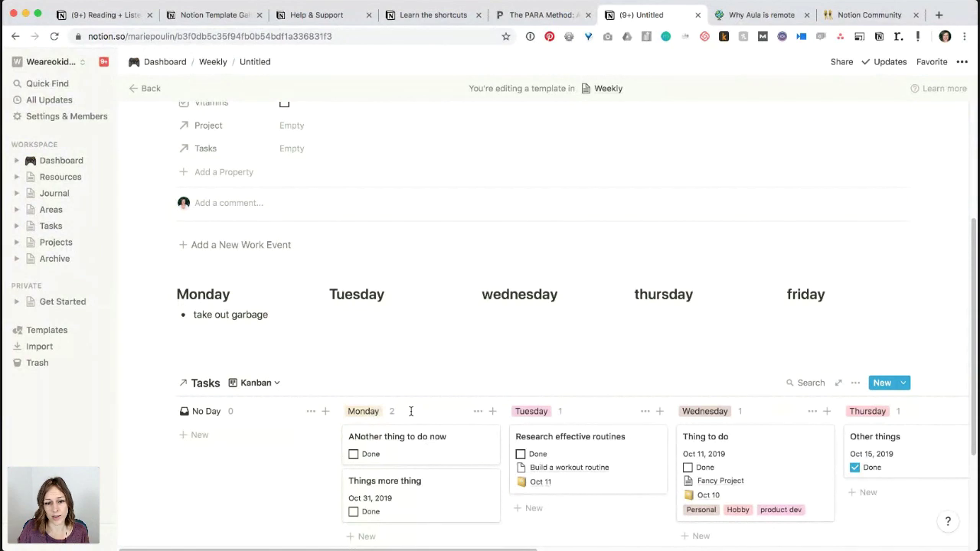
pyautogui.click(310, 411)
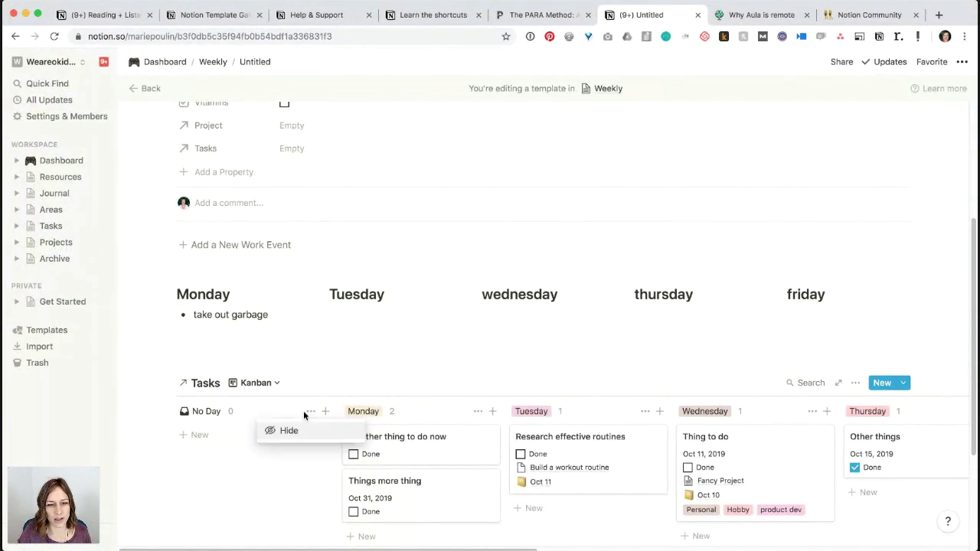
pyautogui.click(297, 430)
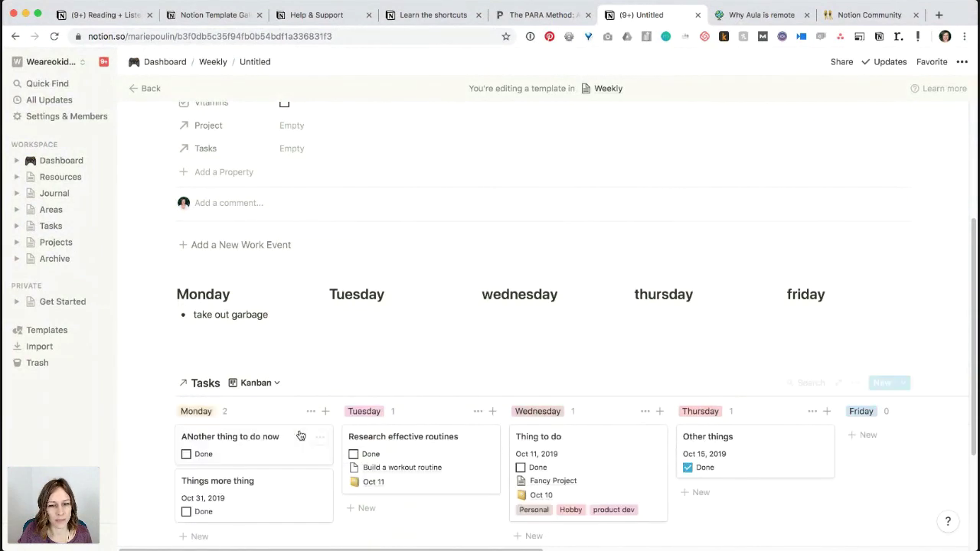
# Set the card size of the Tasks Kanban view to Small.
pyautogui.click(855, 382)
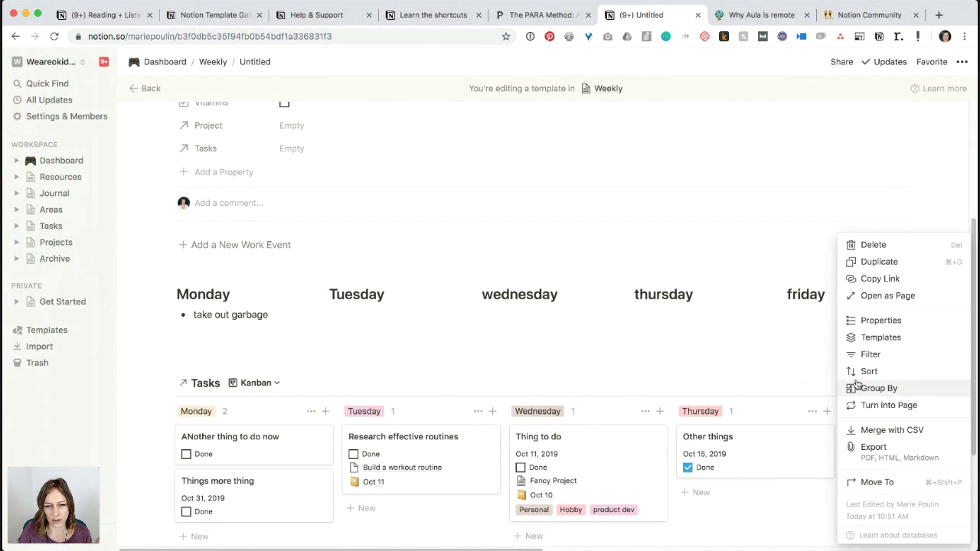
pyautogui.click(882, 327)
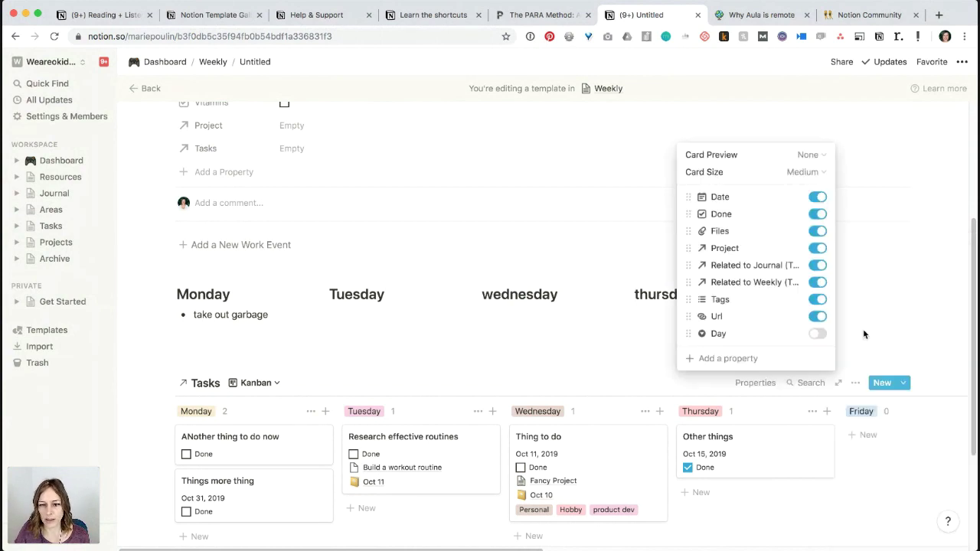
pyautogui.click(800, 174)
pyautogui.click(790, 193)
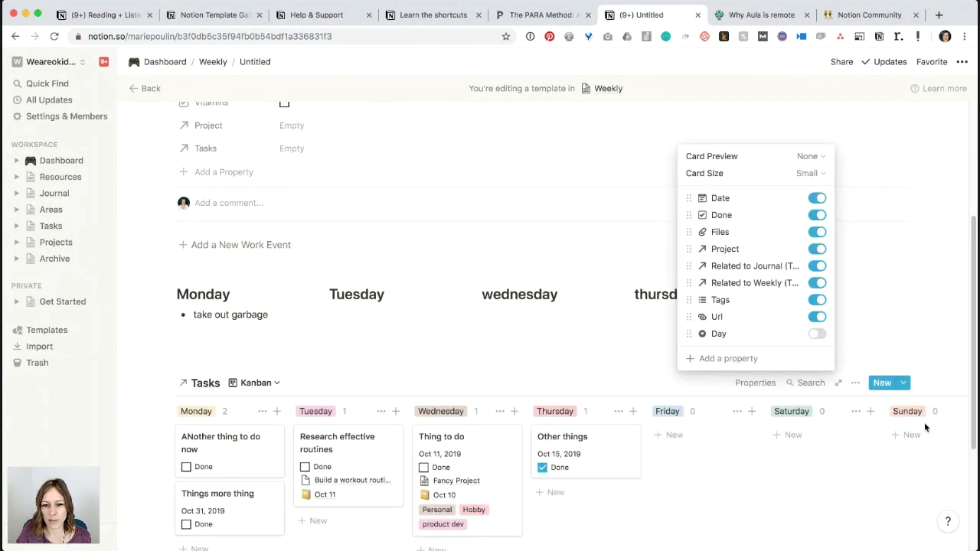
pyautogui.click(923, 322)
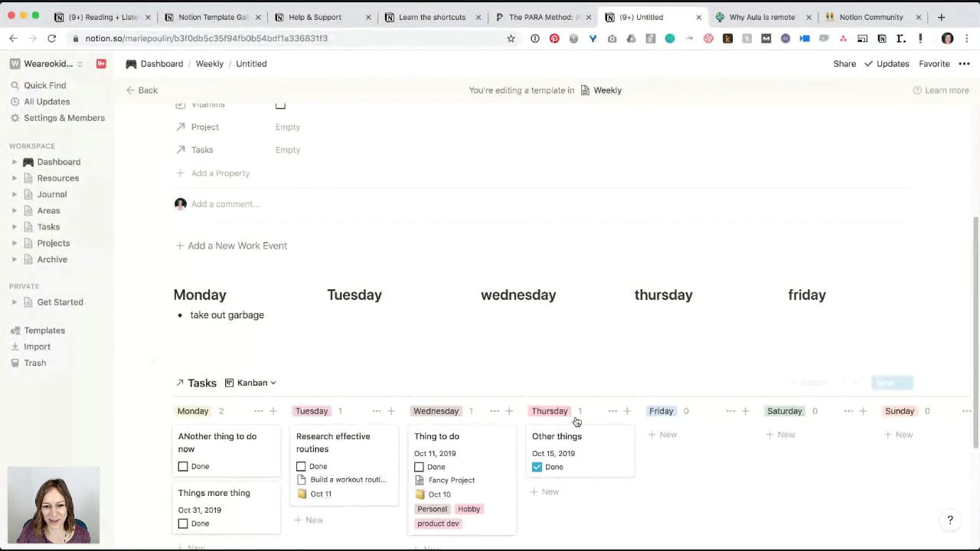
# Hide the Saturday, Sunday and Someday columns in the Tasks Kanban view.
pyautogui.click(730, 411)
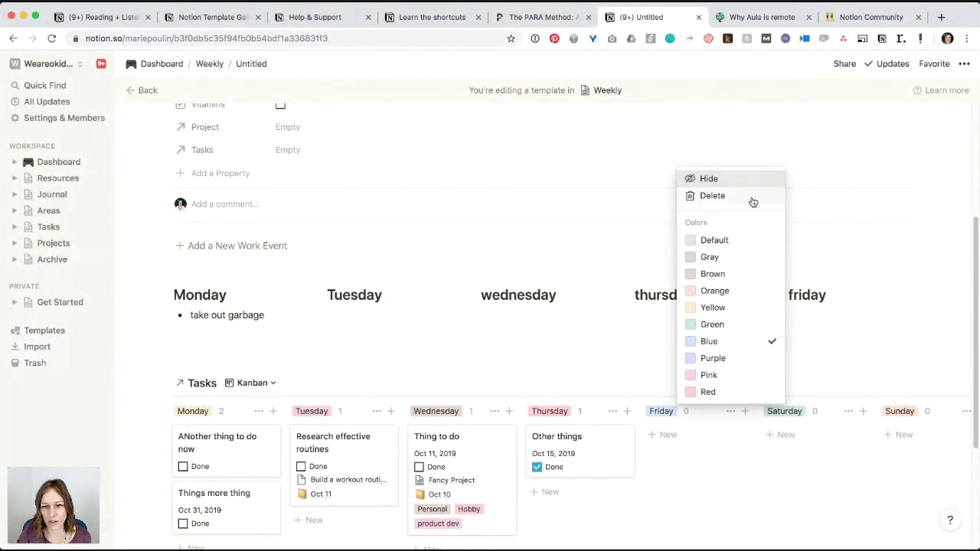
pyautogui.click(848, 411)
pyautogui.click(848, 412)
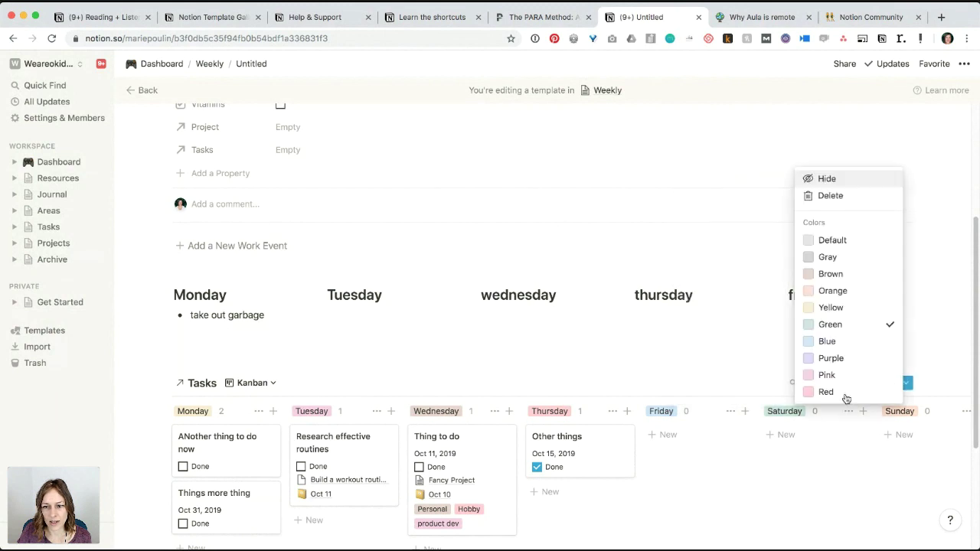
pyautogui.click(842, 195)
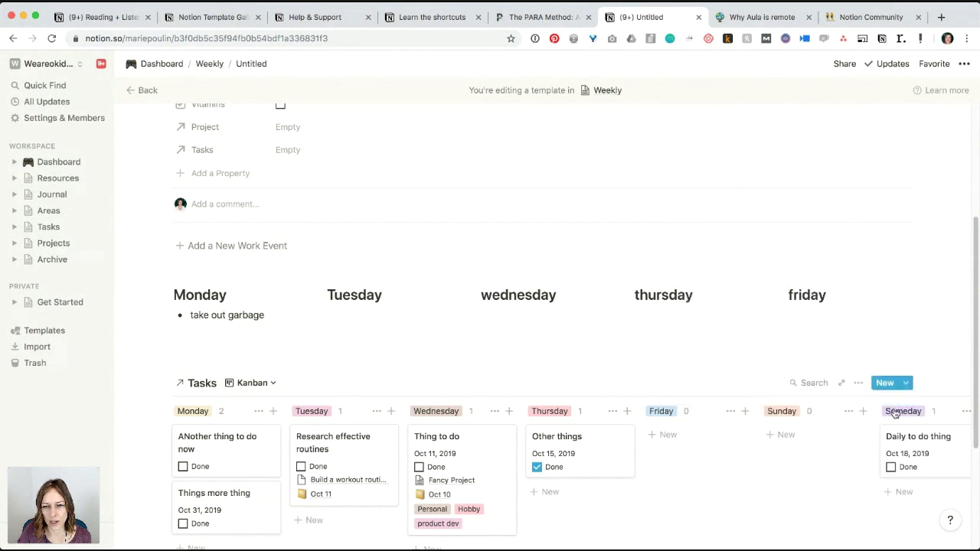
pyautogui.click(848, 410)
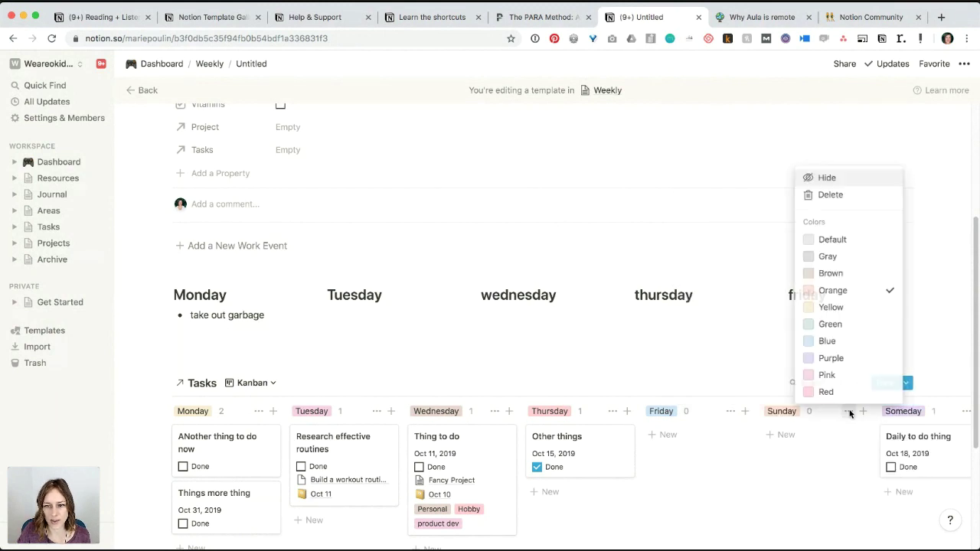
pyautogui.click(841, 179)
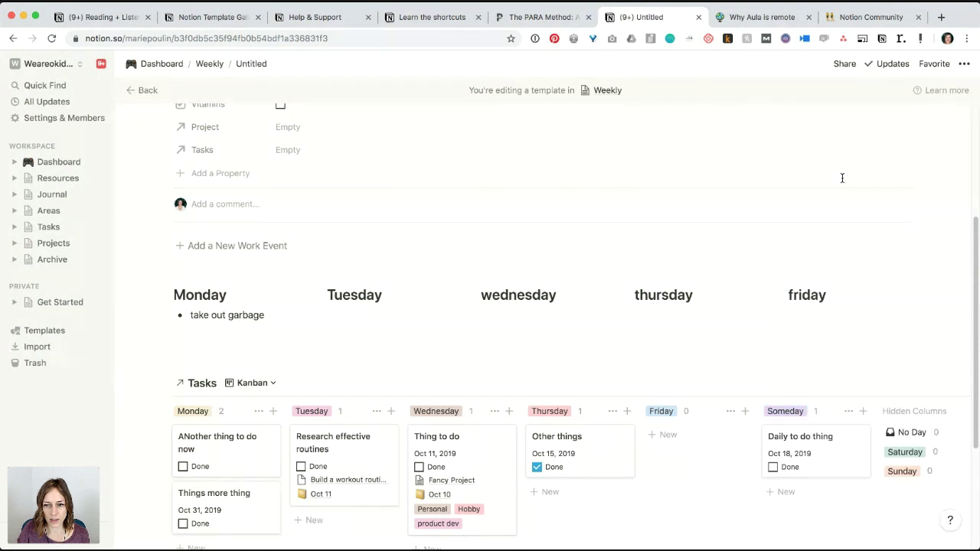
pyautogui.click(848, 411)
pyautogui.click(851, 182)
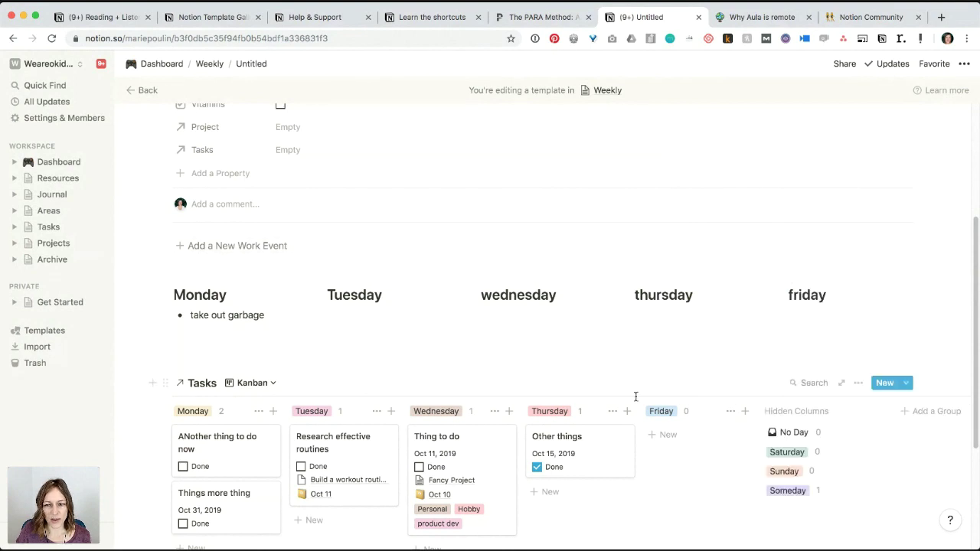
# Set the card size of the Tasks Kanban view to Medium.
pyautogui.click(858, 382)
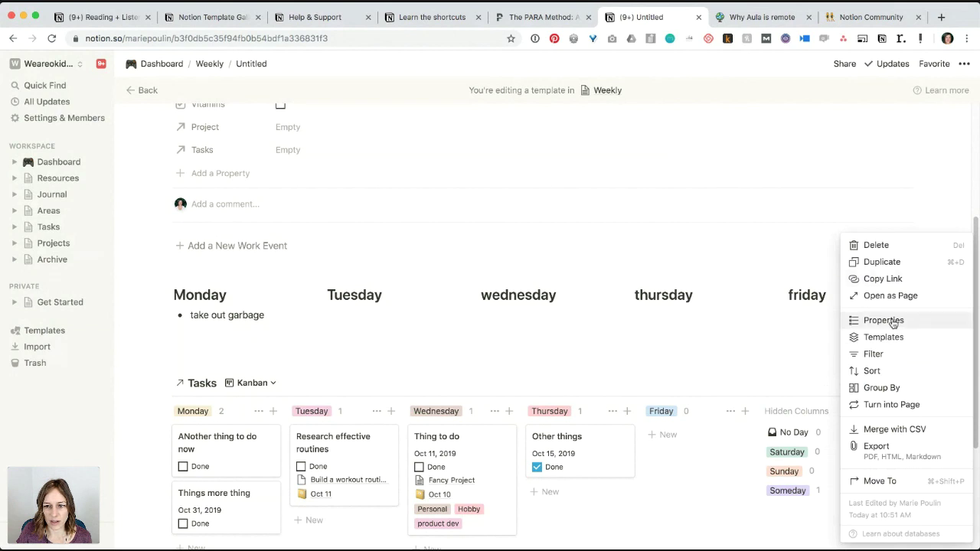
pyautogui.click(892, 321)
pyautogui.click(810, 174)
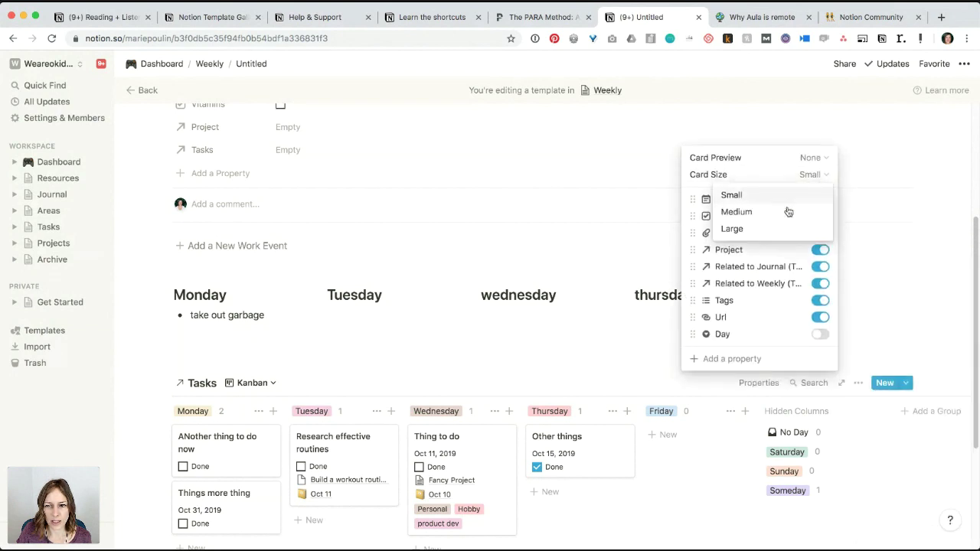
pyautogui.click(787, 210)
pyautogui.click(896, 218)
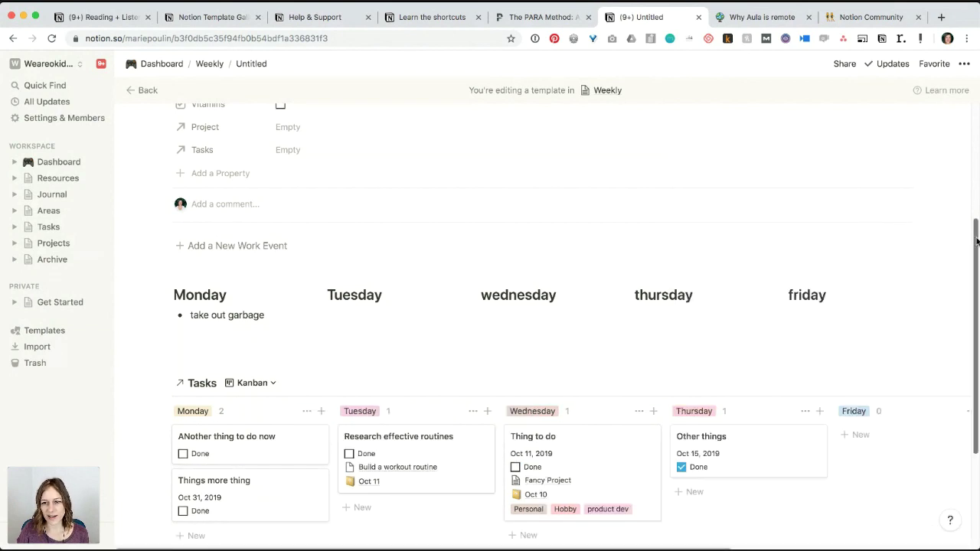
# Add a to-do "send that emails" under the Monday heading and move it into the Monday column of the Tasks board.
pyautogui.scroll(-2, 847, 396)
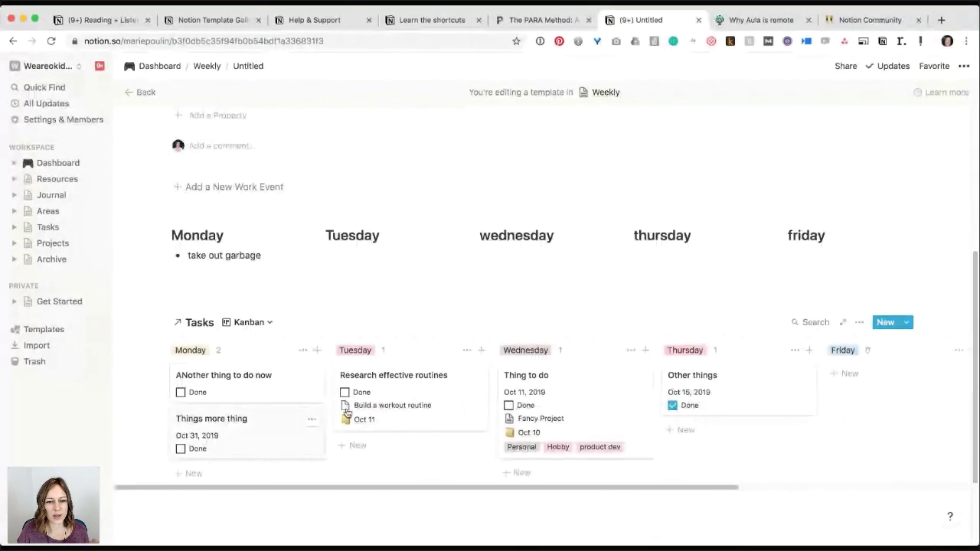
pyautogui.click(228, 270)
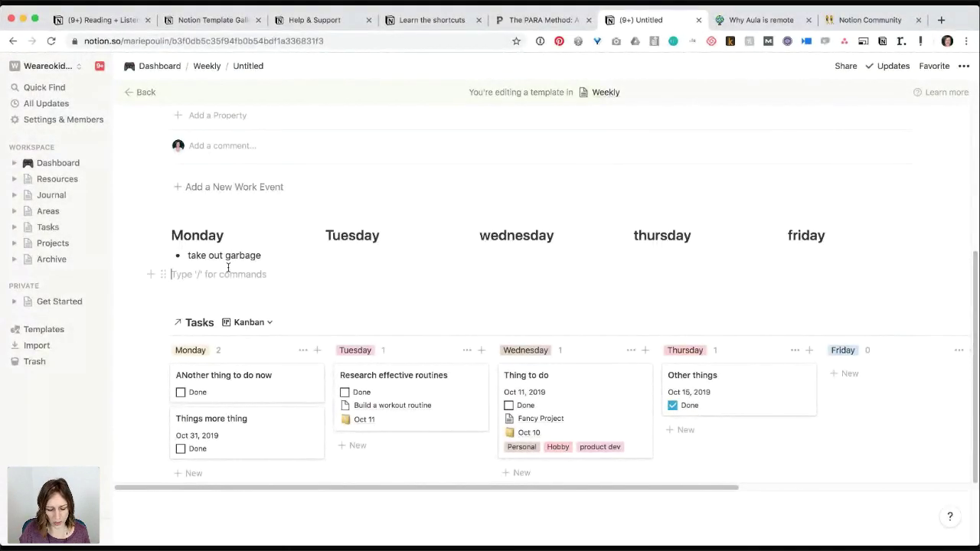
pyautogui.write('[]')
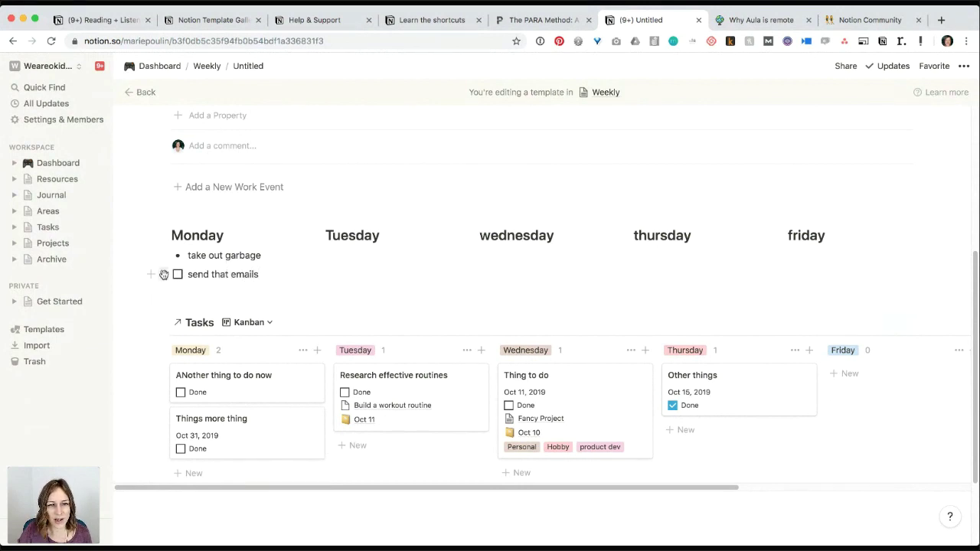
pyautogui.moveTo(164, 274); pyautogui.dragTo(203, 360)
pyautogui.click(196, 265)
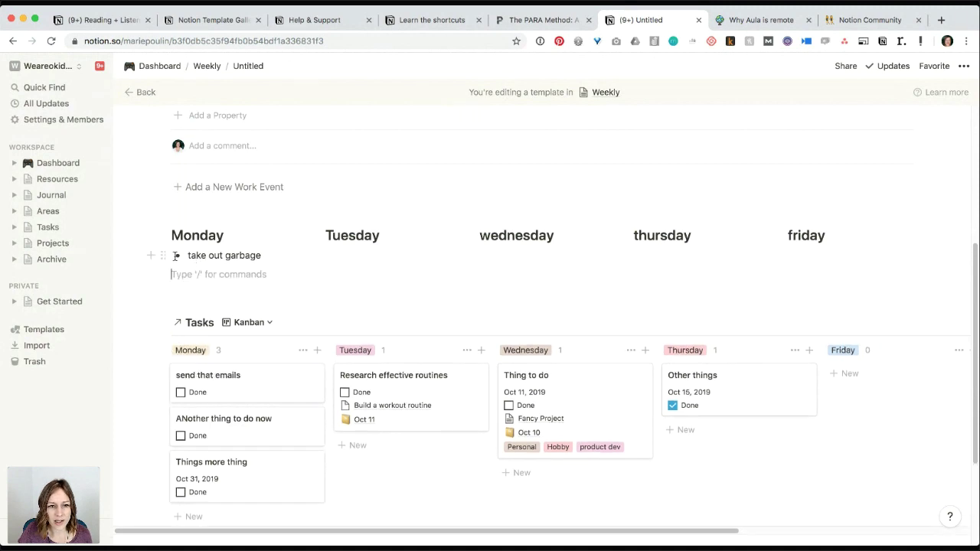
# Delete the "take out garbage" bullet under the Monday heading.
pyautogui.click(164, 257)
pyautogui.click(185, 268)
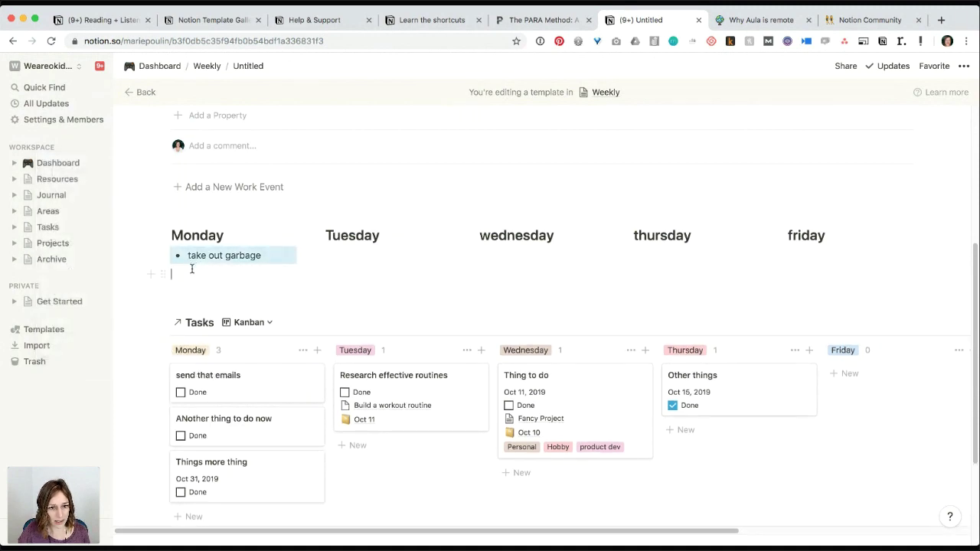
pyautogui.click(192, 268)
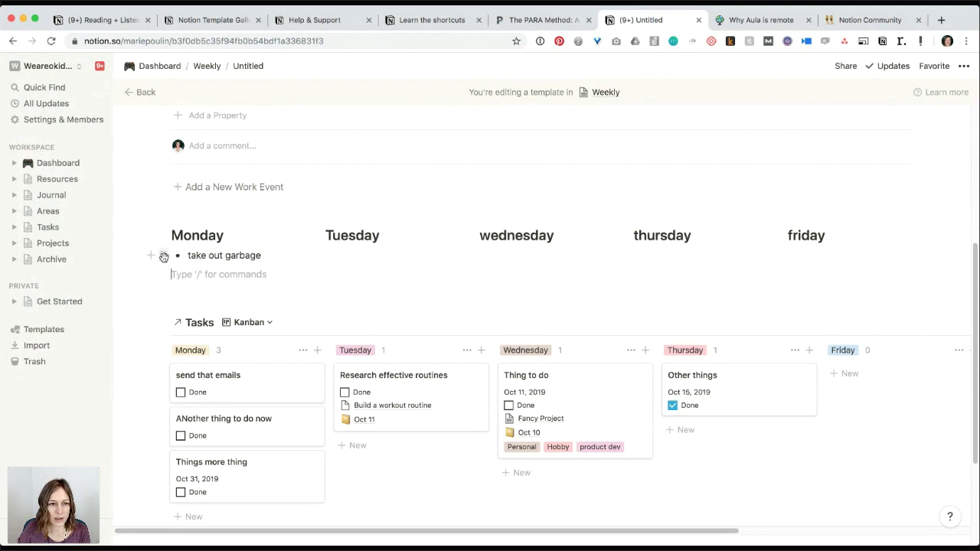
pyautogui.click(162, 255)
pyautogui.click(63, 190)
pyautogui.click(188, 266)
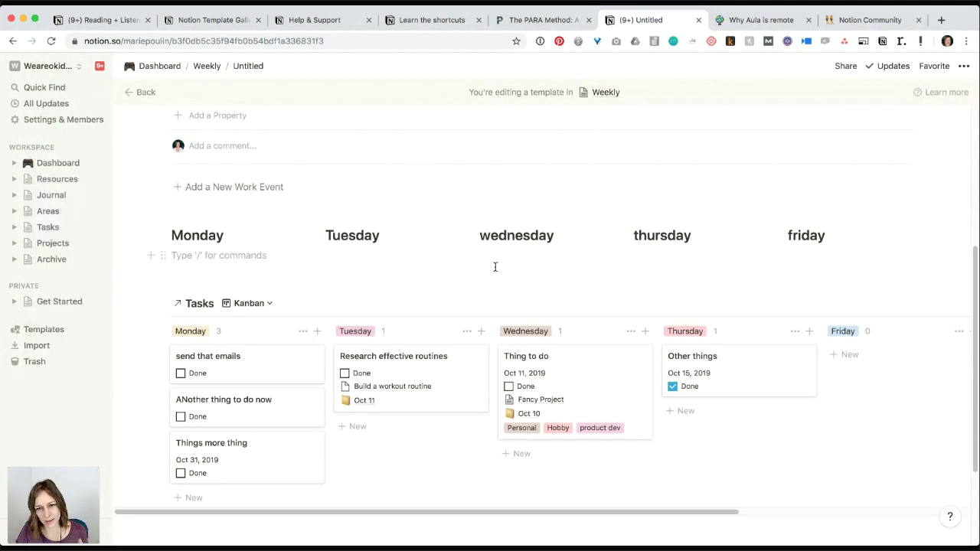
pyautogui.scroll(-3, 383, 363)
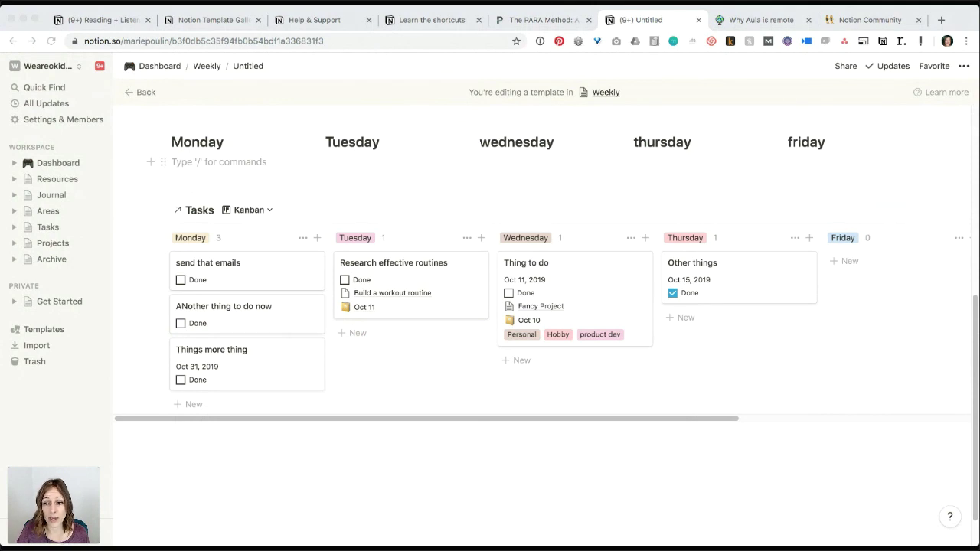
pyautogui.click(247, 448)
pyautogui.click(247, 448)
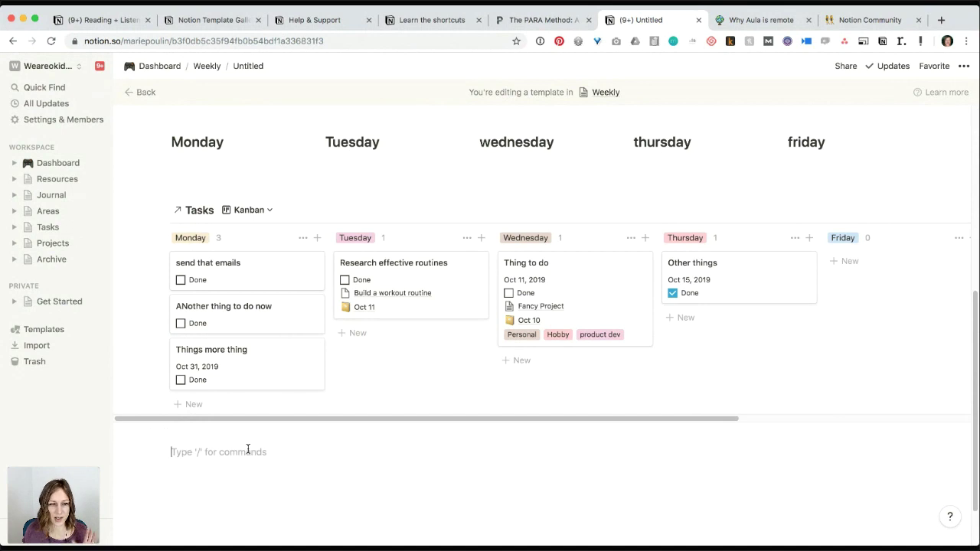
pyautogui.write('/')
pyautogui.scroll(-10, 269, 336)
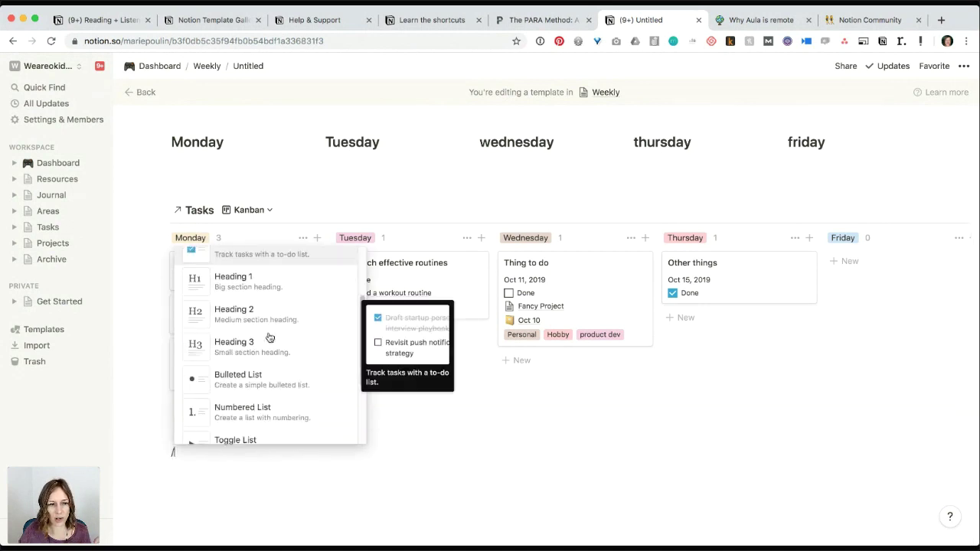
pyautogui.scroll(10, 269, 336)
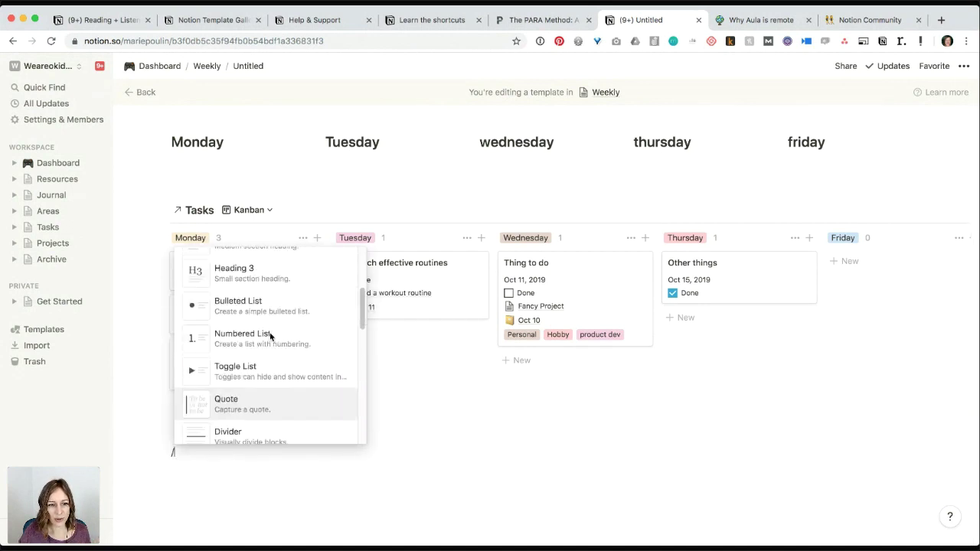
pyautogui.write('tem')
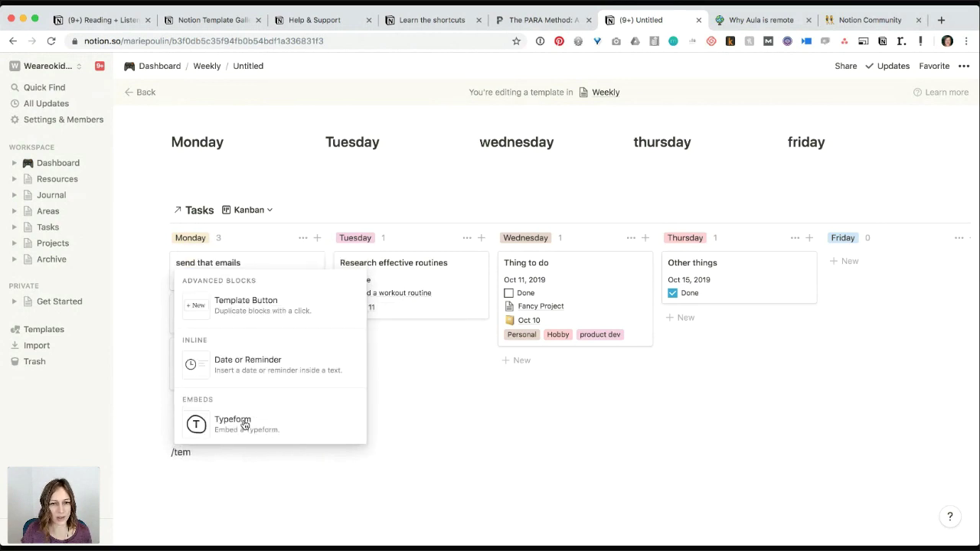
pyautogui.click(272, 303)
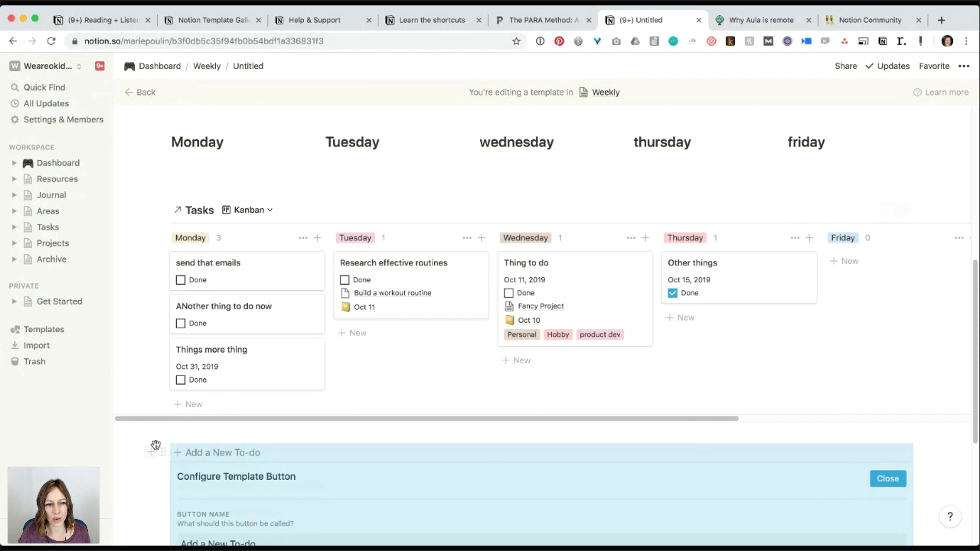
pyautogui.click(162, 451)
pyautogui.press('Delete')
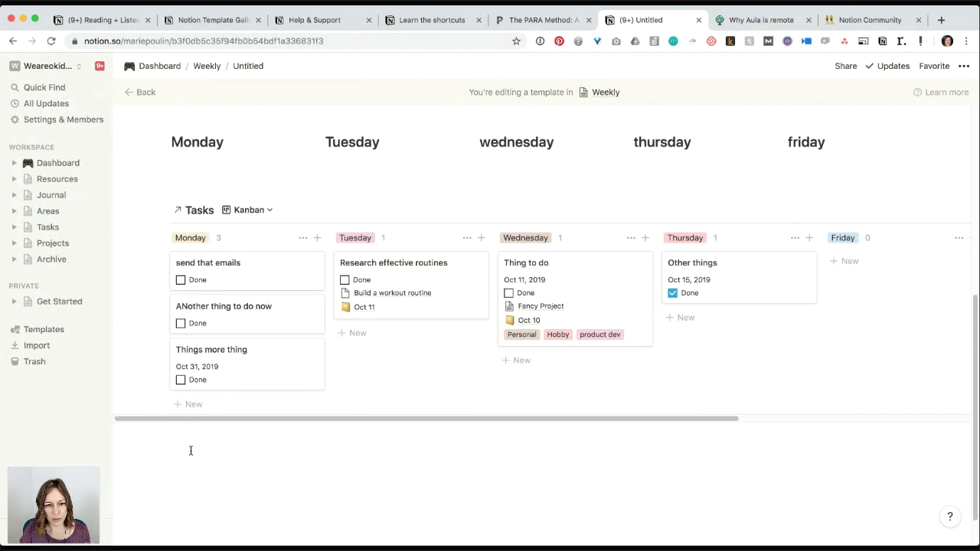
pyautogui.write('/')
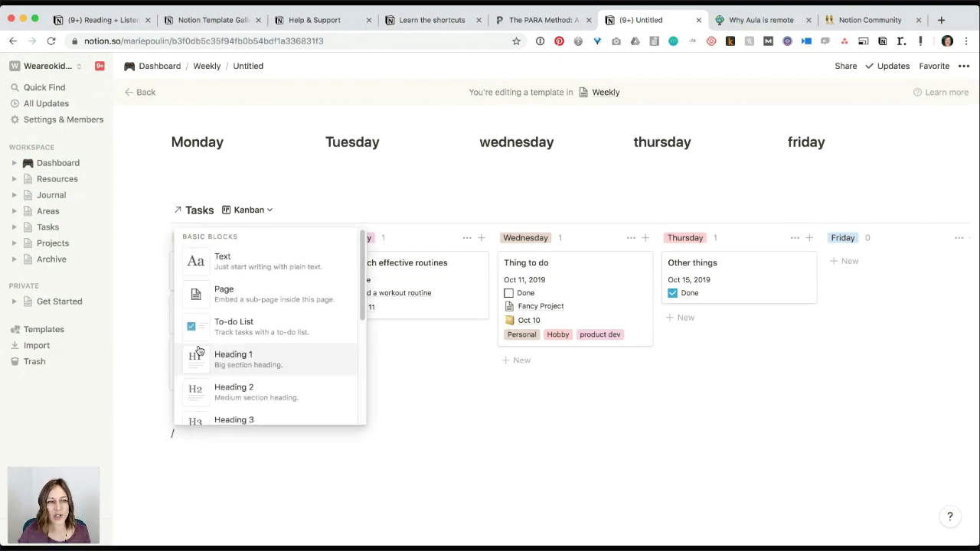
pyautogui.scroll(-10, 277, 344)
pyautogui.scroll(-3, 268, 356)
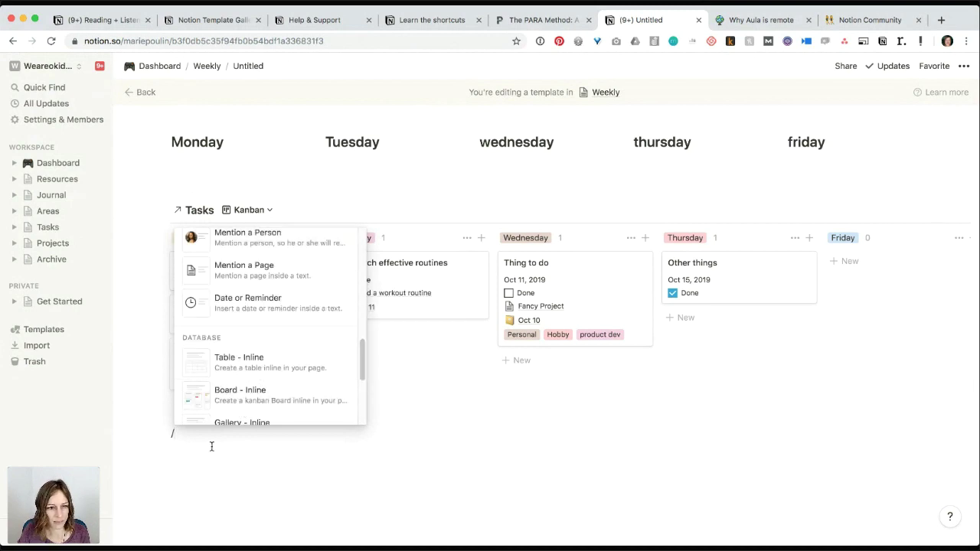
pyautogui.press('BackSpace')
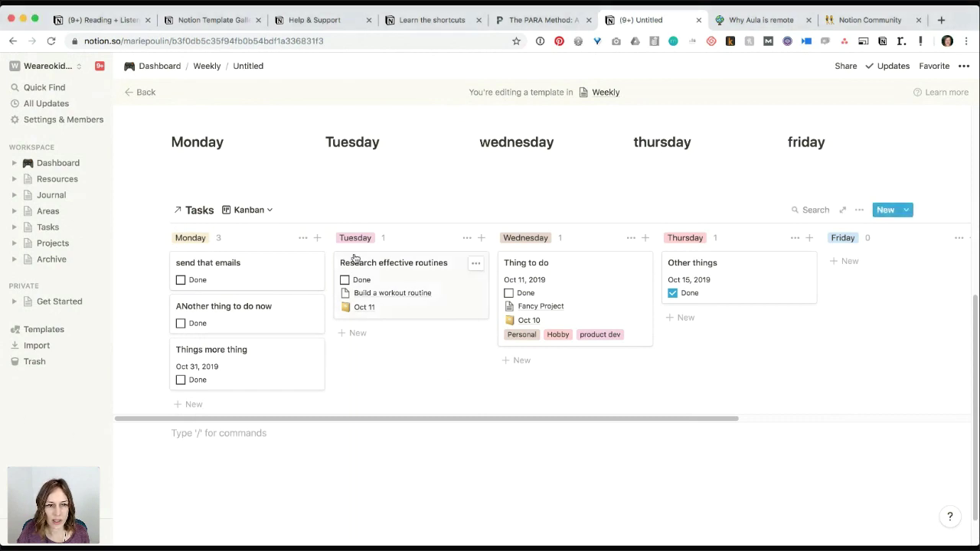
# Add a text property named "Quarterly" to the Weekly template.
pyautogui.scroll(5, 356, 255)
pyautogui.scroll(-2, 360, 256)
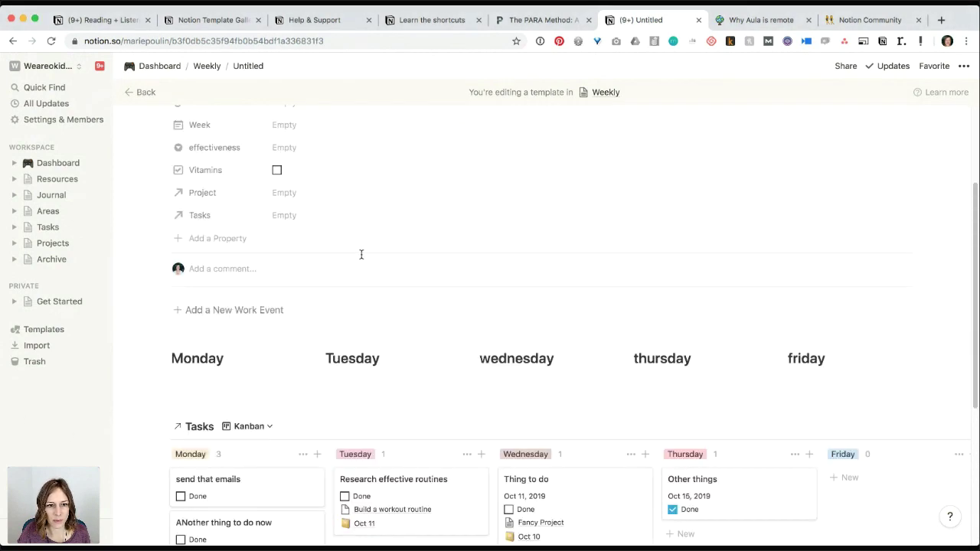
pyautogui.scroll(2, 306, 262)
pyautogui.click(222, 340)
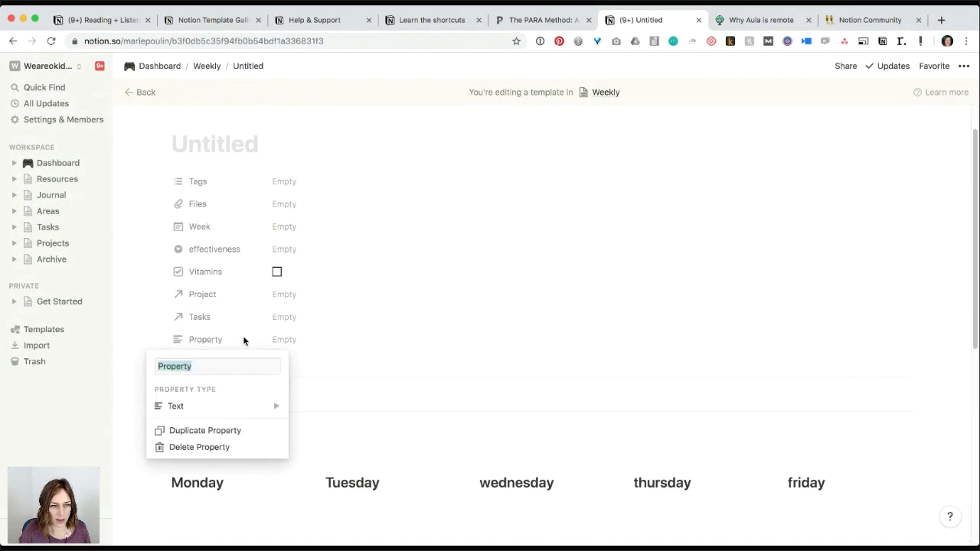
pyautogui.write('Quarterl')
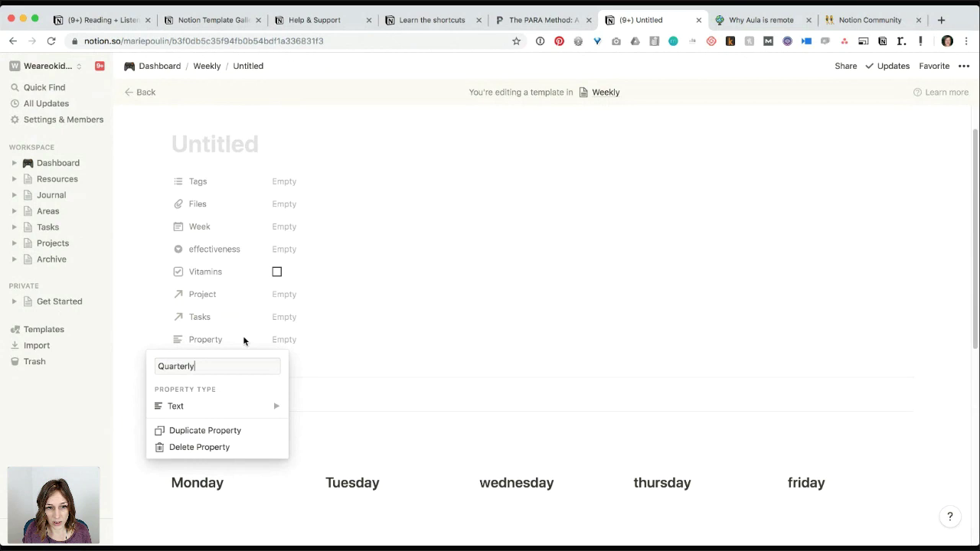
pyautogui.press('Return')
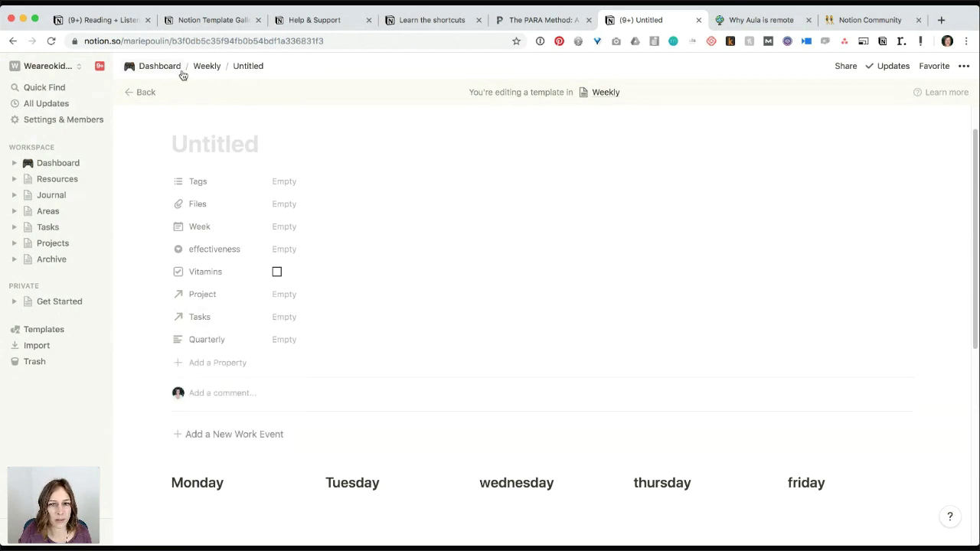
# Hide the Files and Quarterly columns in the Weekly table on the Dashboard.
pyautogui.click(130, 67)
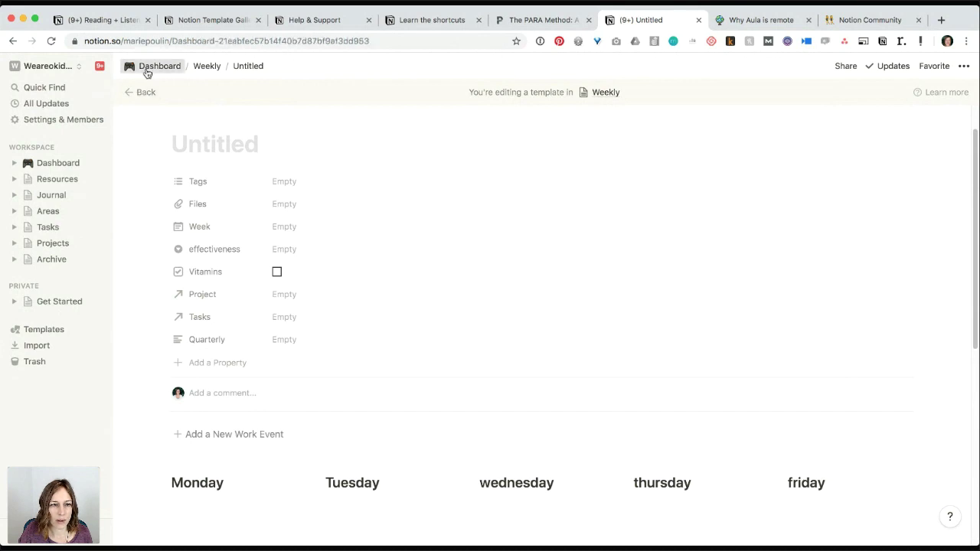
pyautogui.scroll(-10, 533, 287)
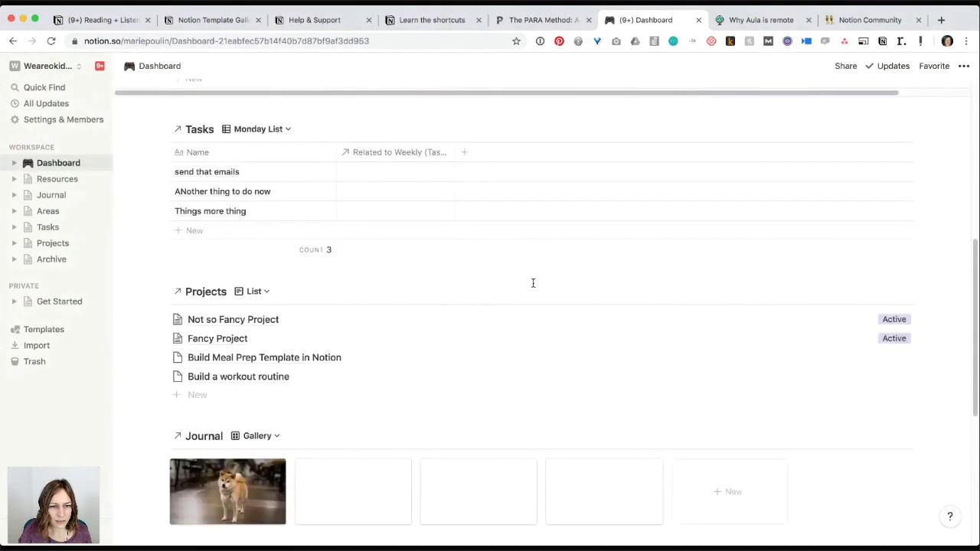
pyautogui.scroll(-2, 658, 276)
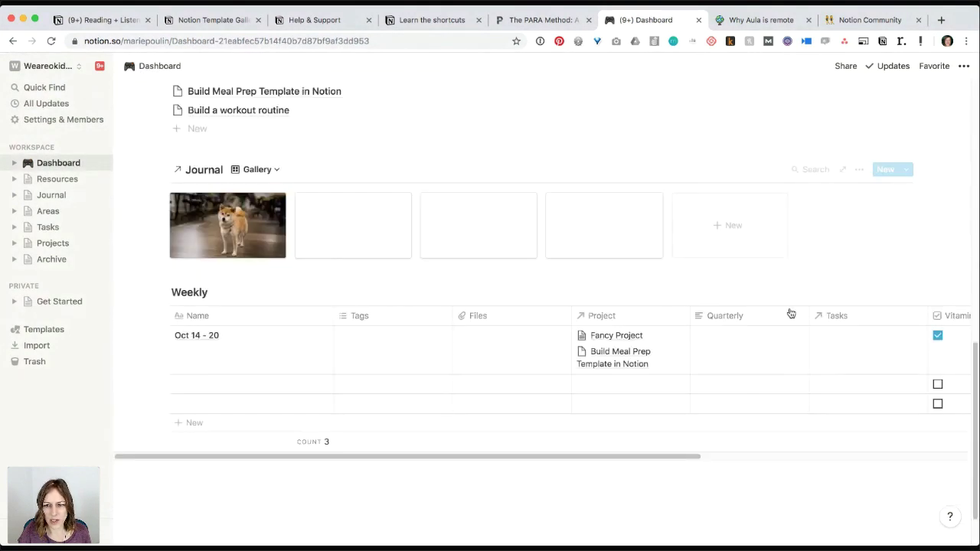
pyautogui.click(525, 317)
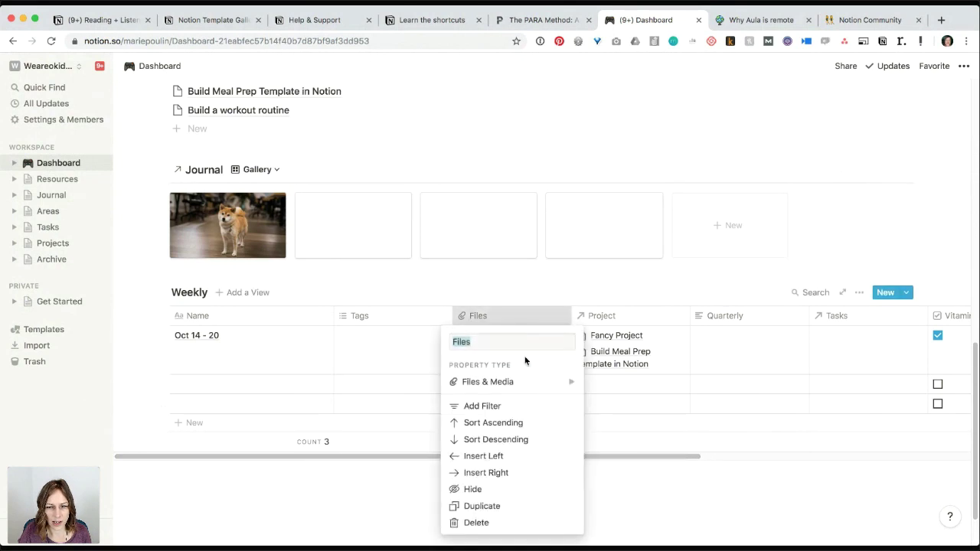
pyautogui.click(500, 488)
pyautogui.click(655, 318)
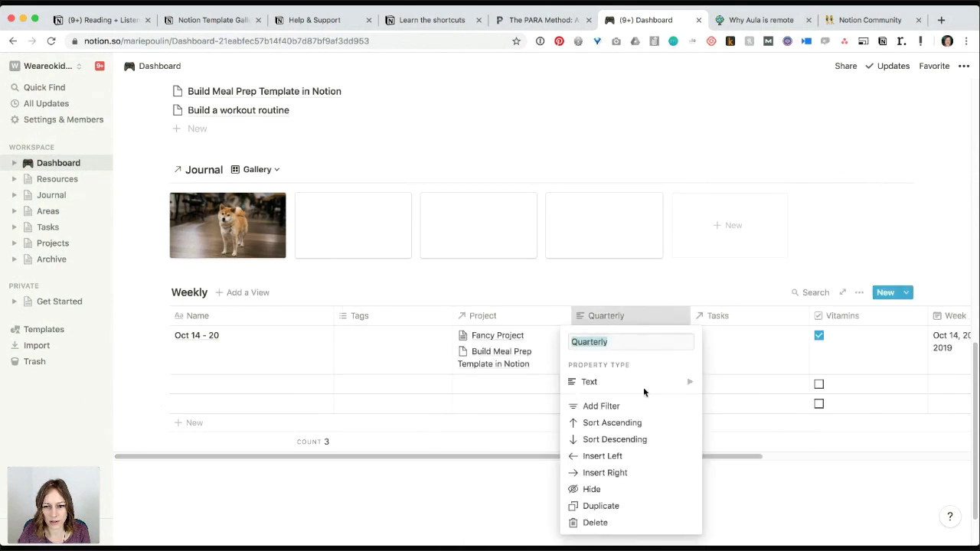
pyautogui.click(631, 489)
# Create a new Weekly entry from the Untitled template and open it as a full page.
pyautogui.click(906, 292)
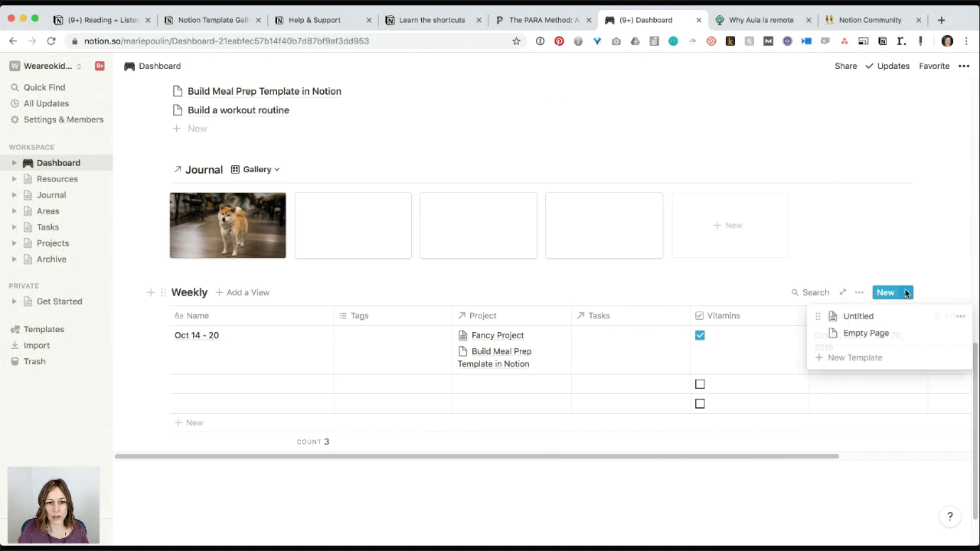
pyautogui.click(866, 319)
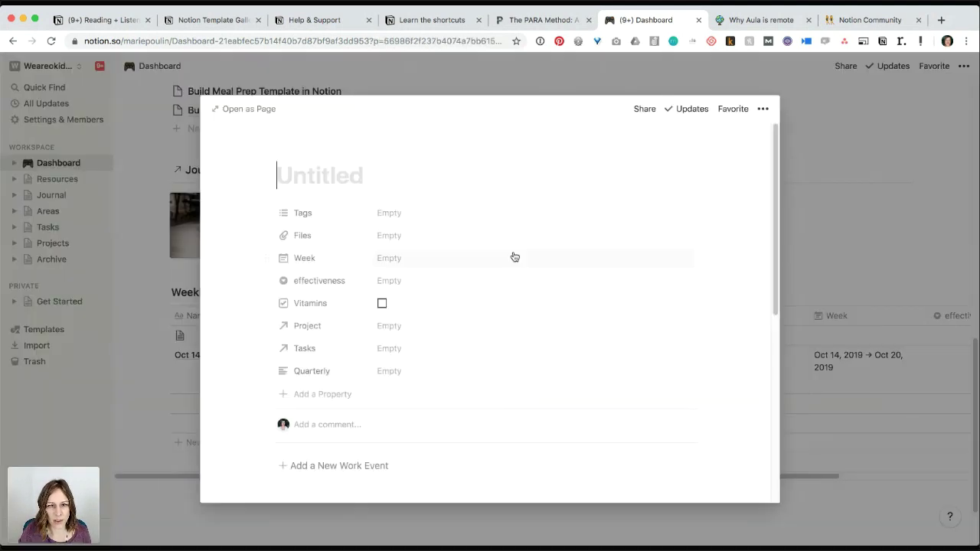
pyautogui.scroll(-5, 509, 262)
pyautogui.scroll(-2, 507, 262)
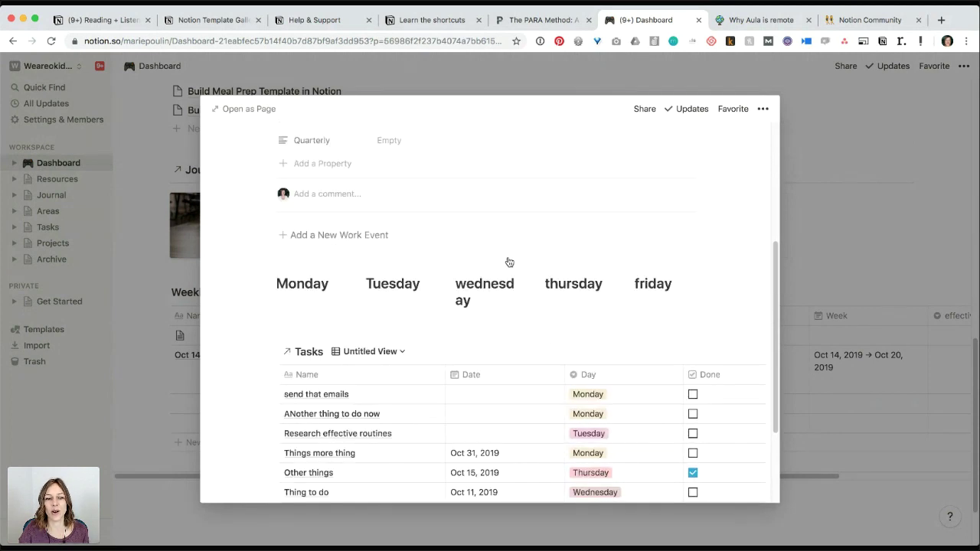
pyautogui.click(253, 110)
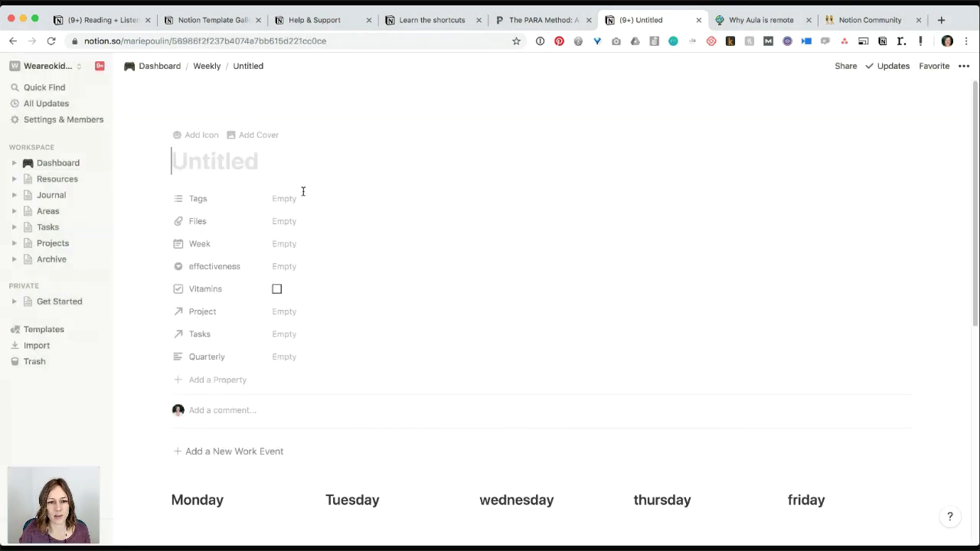
pyautogui.scroll(-5, 335, 239)
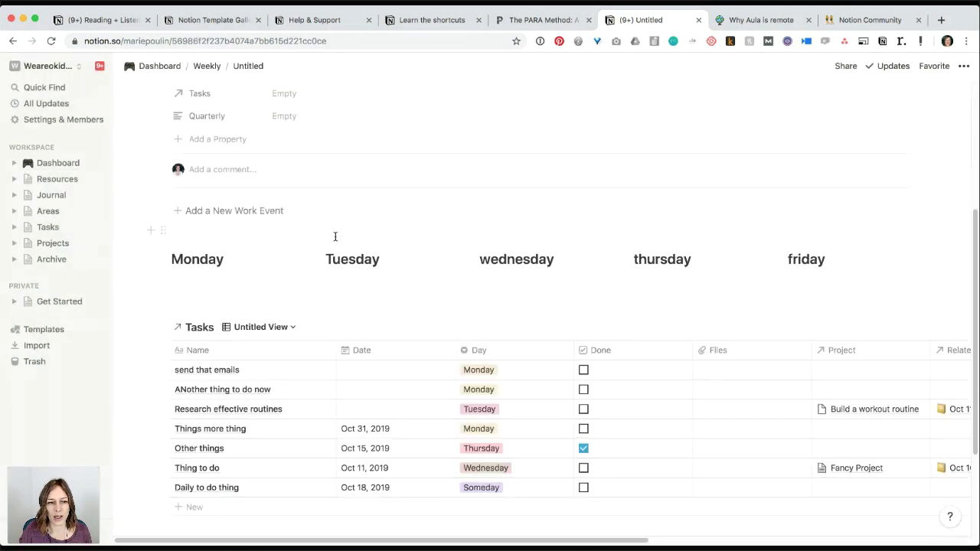
# Move the Kanban view to first place among the linked Tasks views and switch to it.
pyautogui.click(283, 328)
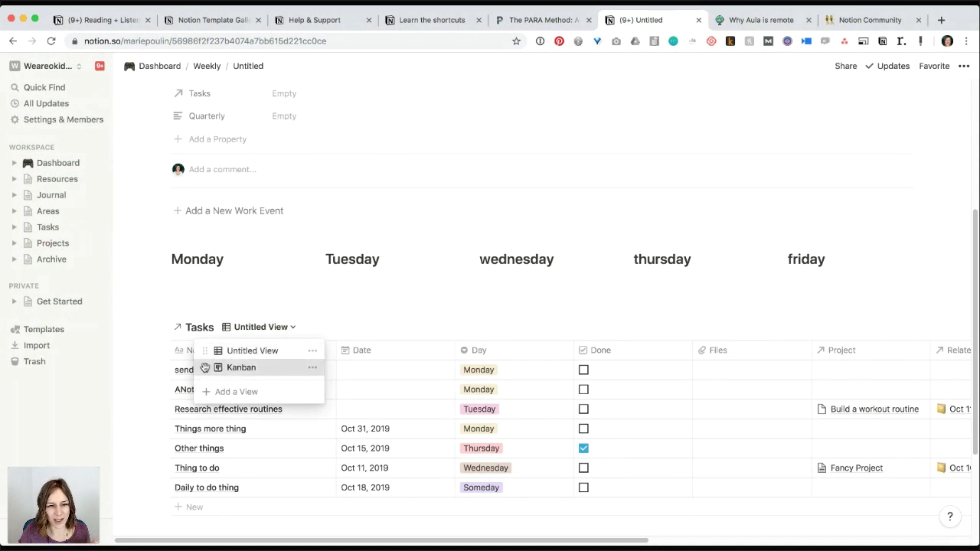
pyautogui.moveTo(204, 366); pyautogui.dragTo(204, 350)
pyautogui.click(254, 353)
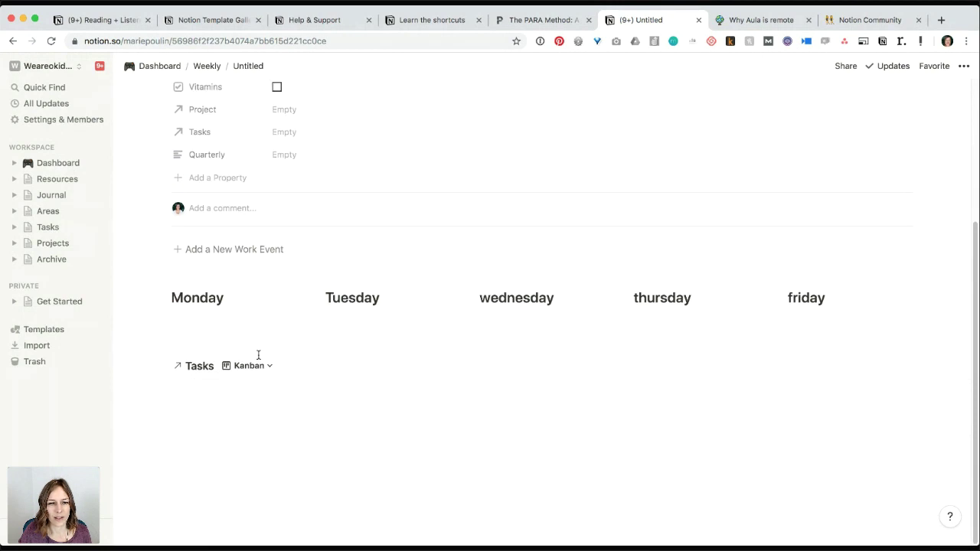
# Title the new weekly page "Oct".
pyautogui.scroll(3, 389, 306)
pyautogui.scroll(-1, 389, 301)
pyautogui.scroll(1, 389, 295)
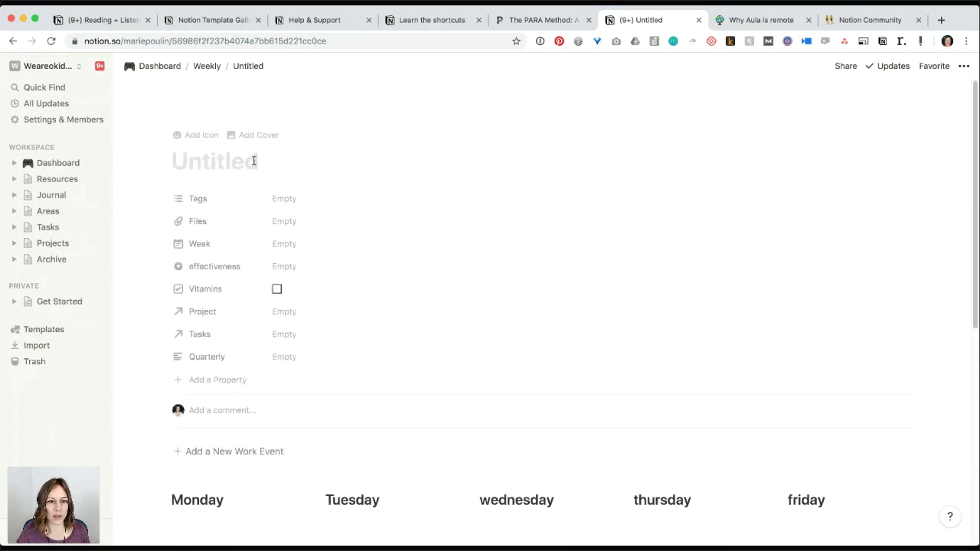
pyautogui.click(255, 161)
pyautogui.write('Oct')
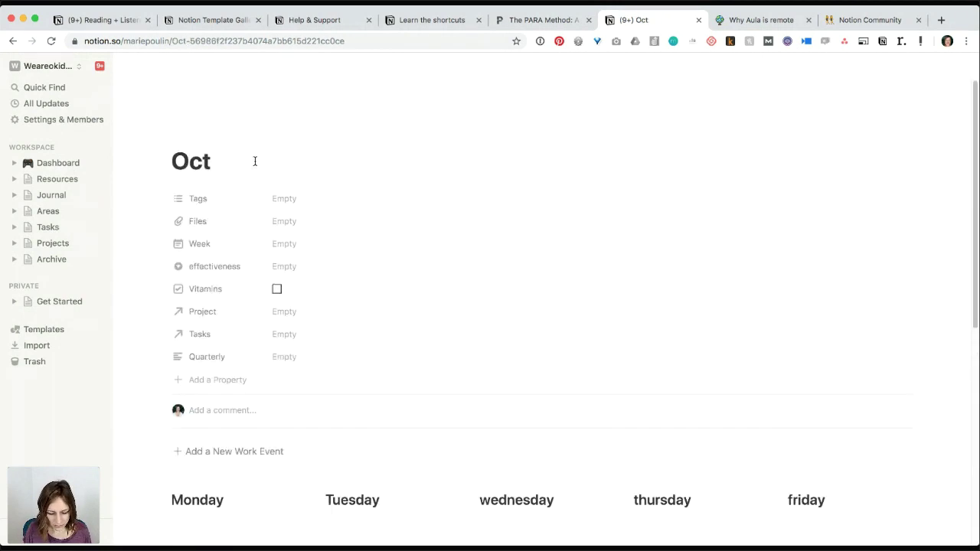
# Set the Week property to the date range Oct 21, 2019 to Oct 27, 2019.
pyautogui.click(309, 246)
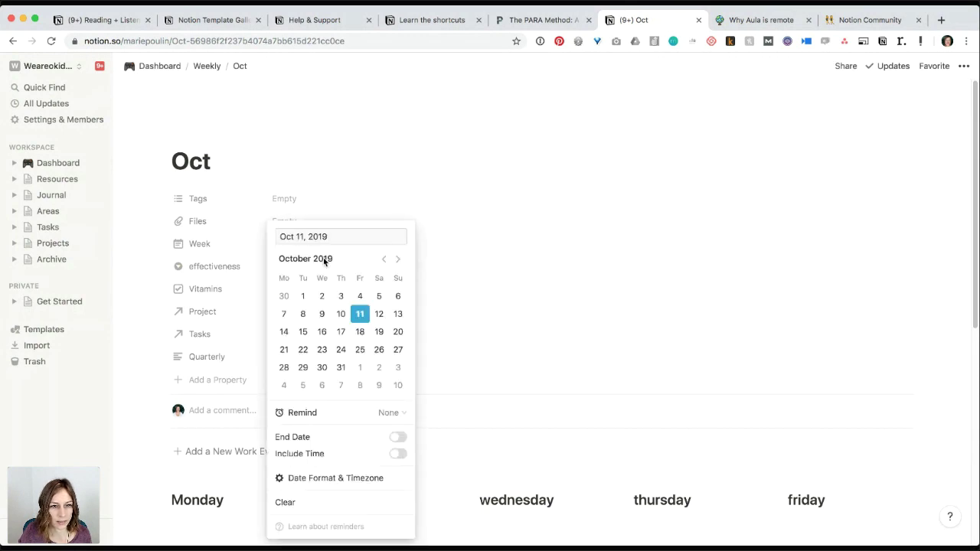
pyautogui.click(284, 351)
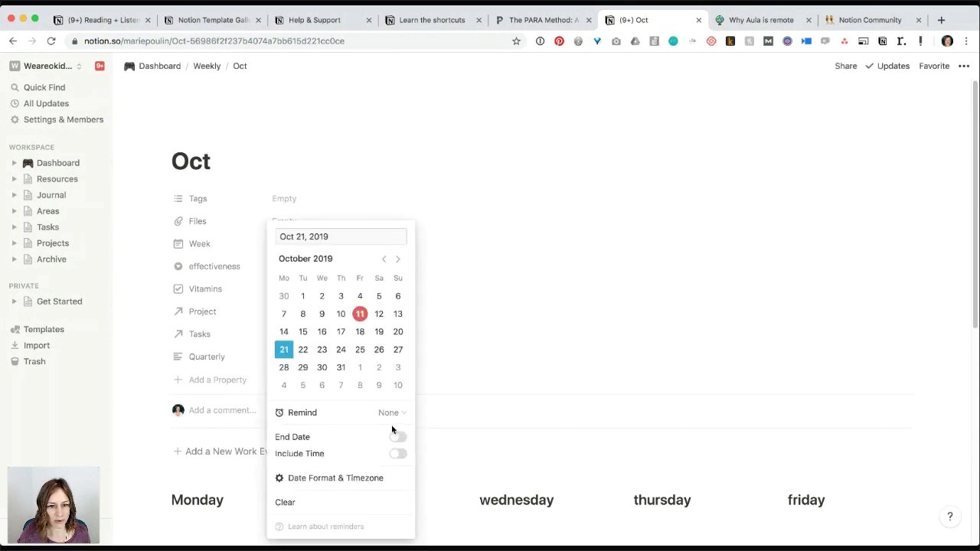
pyautogui.click(398, 439)
pyautogui.click(398, 349)
pyautogui.click(445, 299)
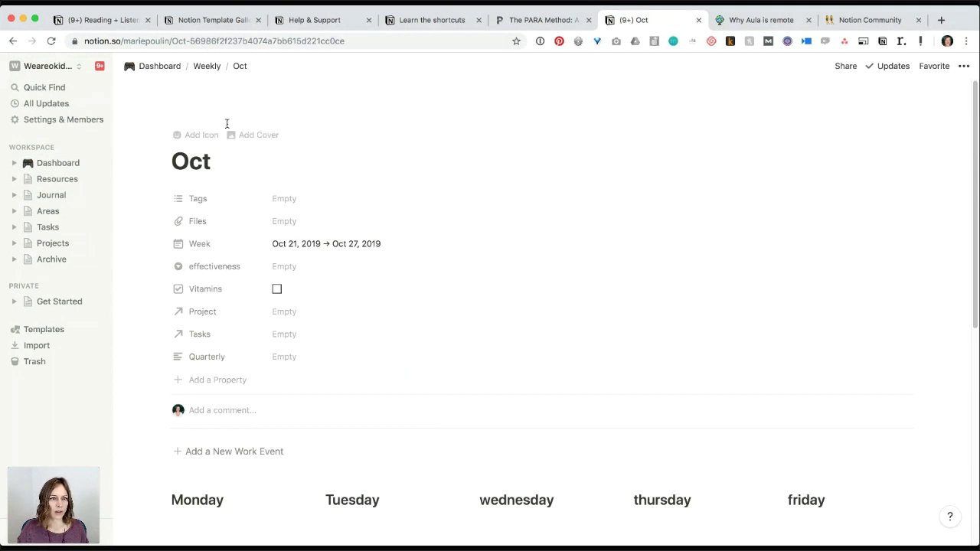
# Add an inline gallery database titled "Quarterly" below the Weekly table on the Dashboard page.
pyautogui.click(208, 67)
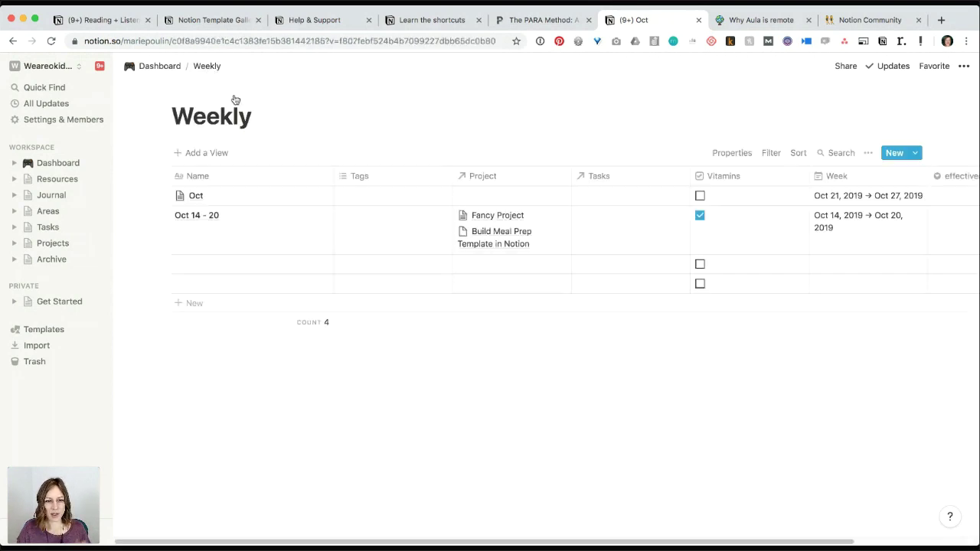
pyautogui.click(170, 68)
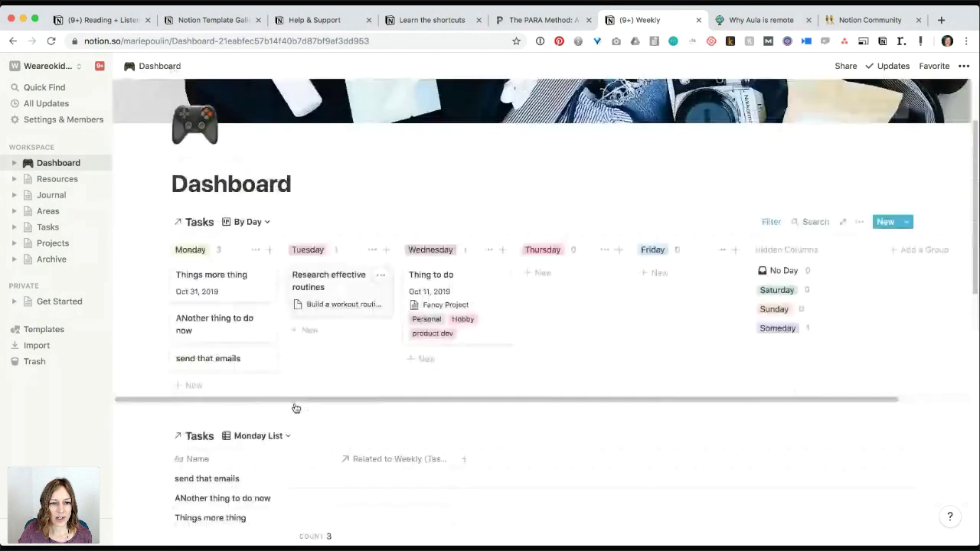
pyautogui.scroll(-10, 295, 406)
pyautogui.click(220, 458)
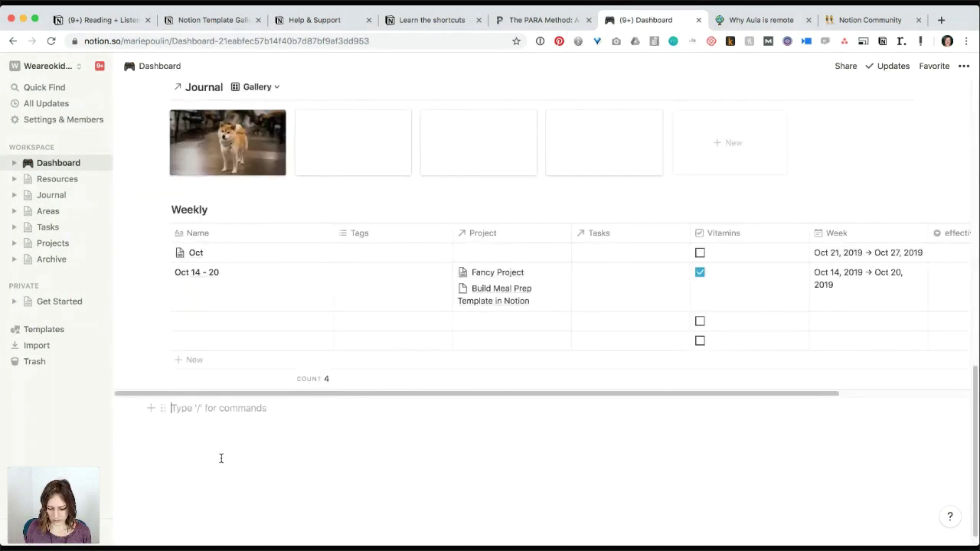
pyautogui.press('Return')
pyautogui.write('/q')
pyautogui.press('BackSpace')
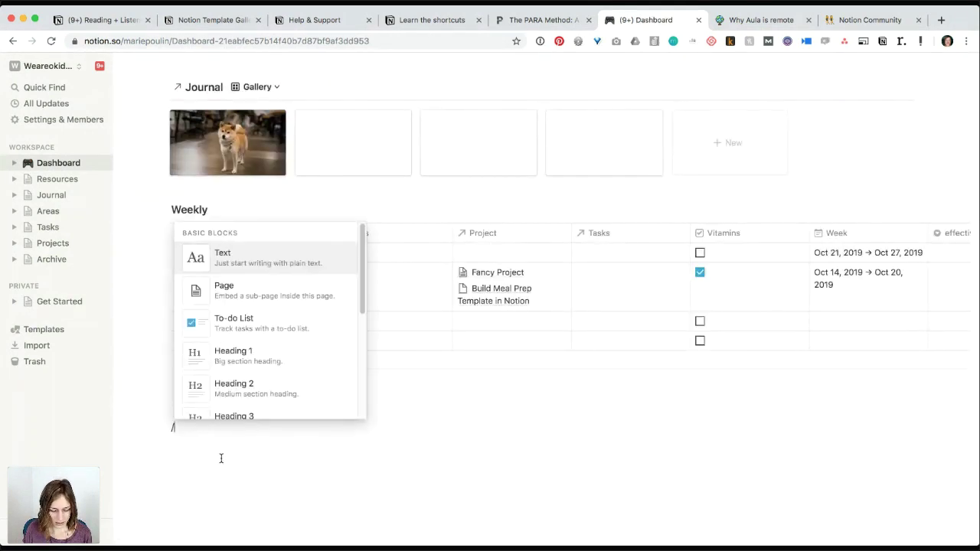
pyautogui.write('data')
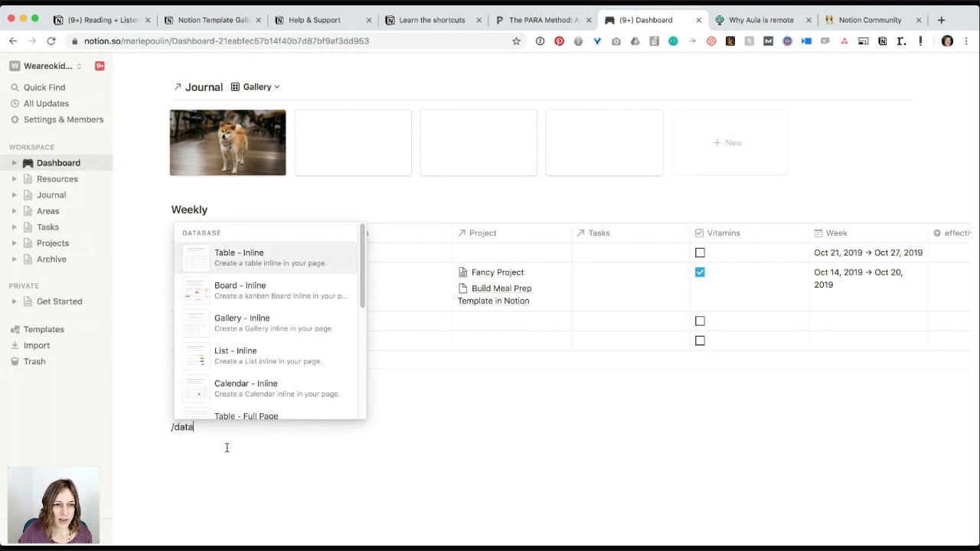
pyautogui.click(283, 325)
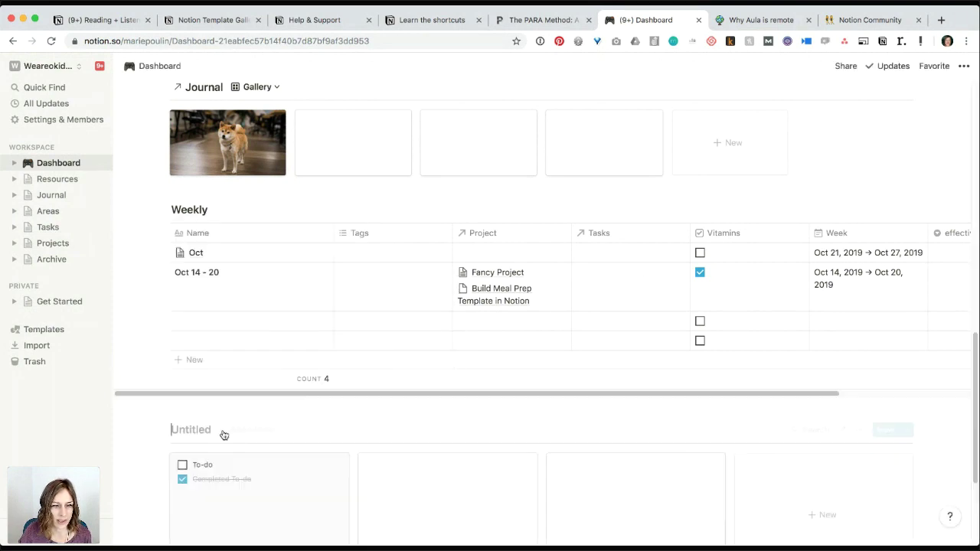
pyautogui.write('Qu')
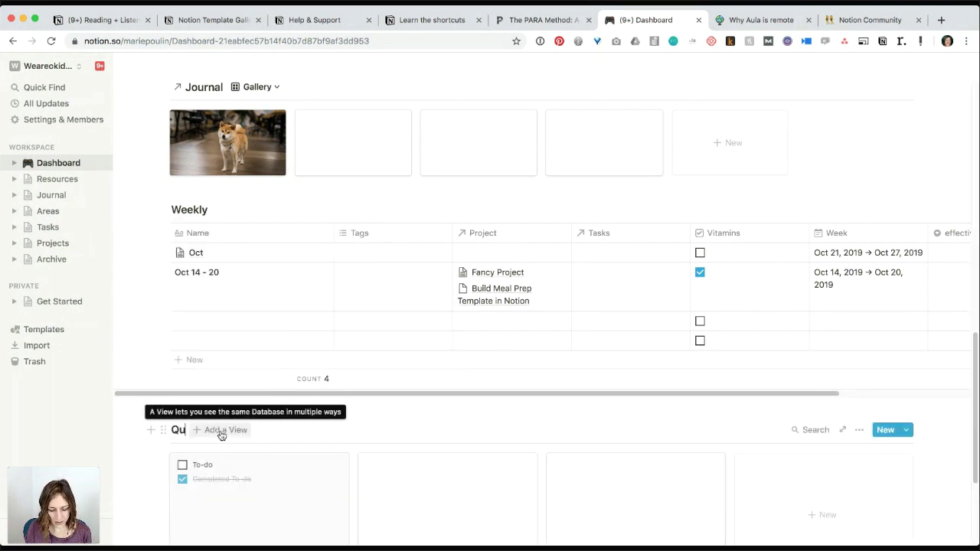
pyautogui.write('arterly')
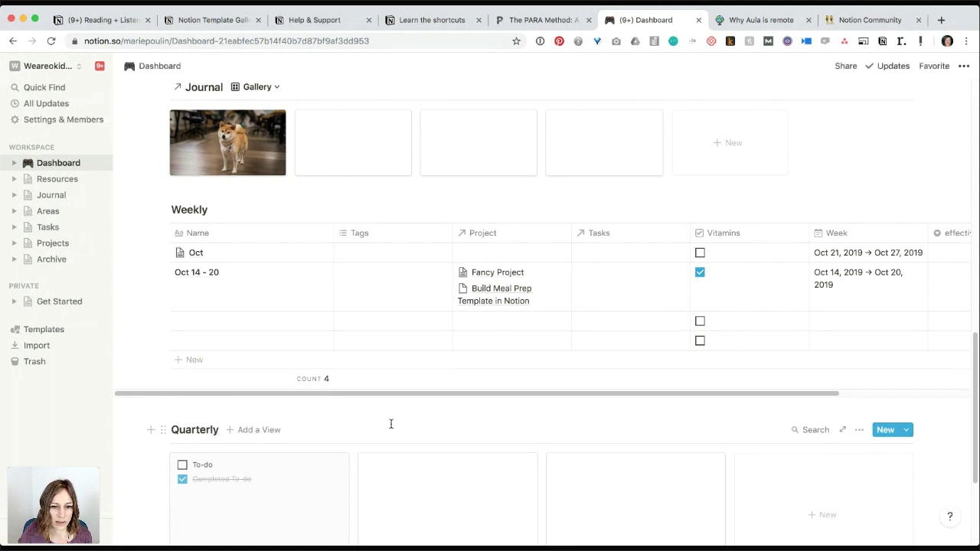
# Open the first card of the Quarterly gallery and rename it "Q1".
pyautogui.scroll(-5, 390, 423)
pyautogui.click(227, 371)
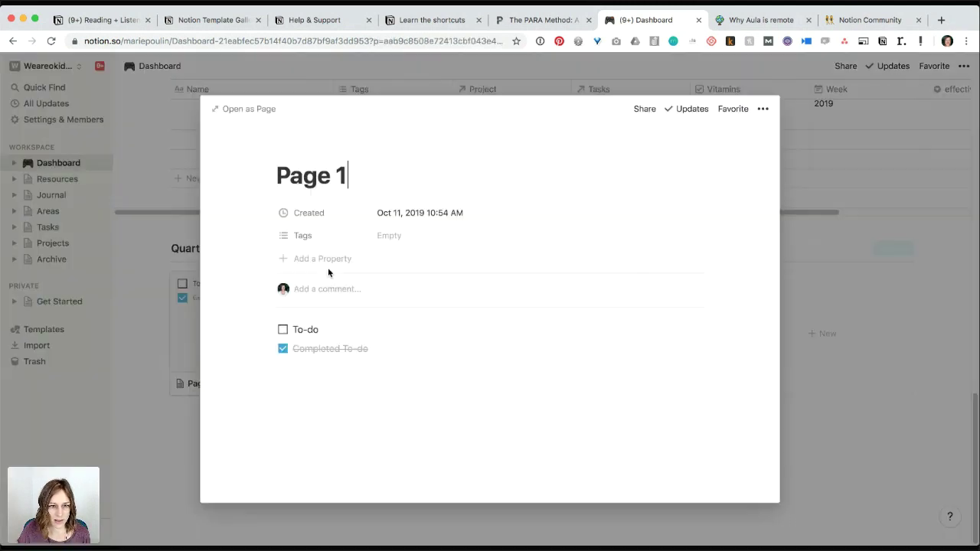
pyautogui.moveTo(297, 176); pyautogui.dragTo(331, 176)
pyautogui.write('Q1')
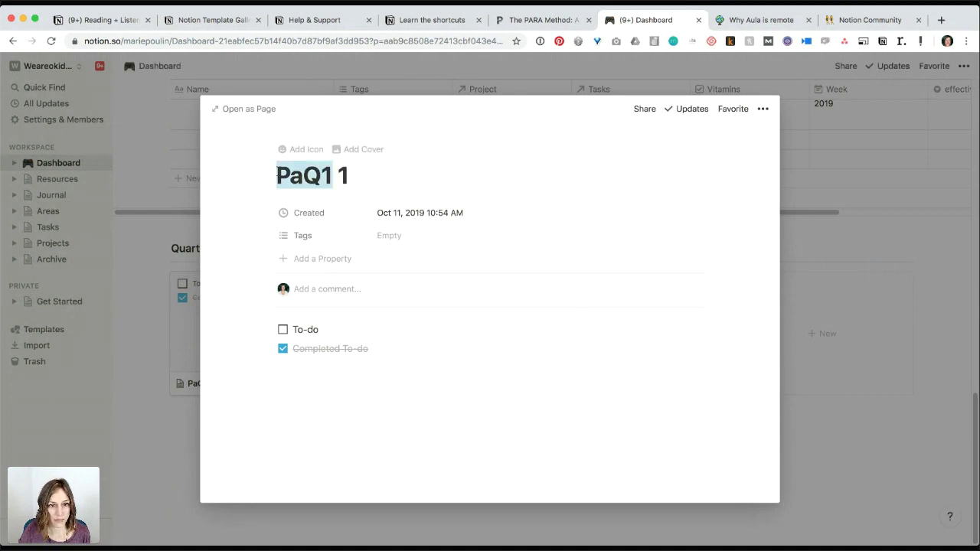
pyautogui.tripleClick(275, 171)
pyautogui.write('Q1')
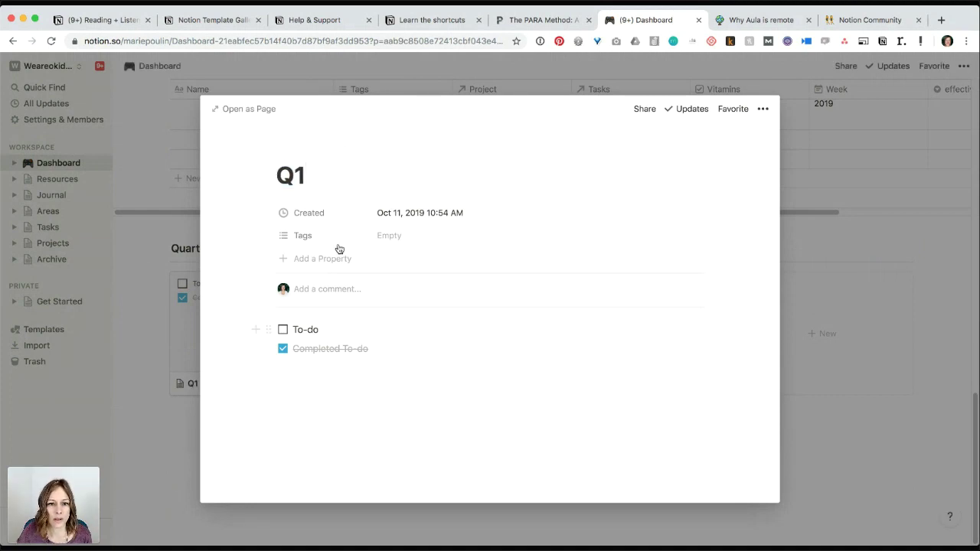
# Add a new property to the Q1 page as a Relation to the Weekly database.
pyautogui.click(313, 259)
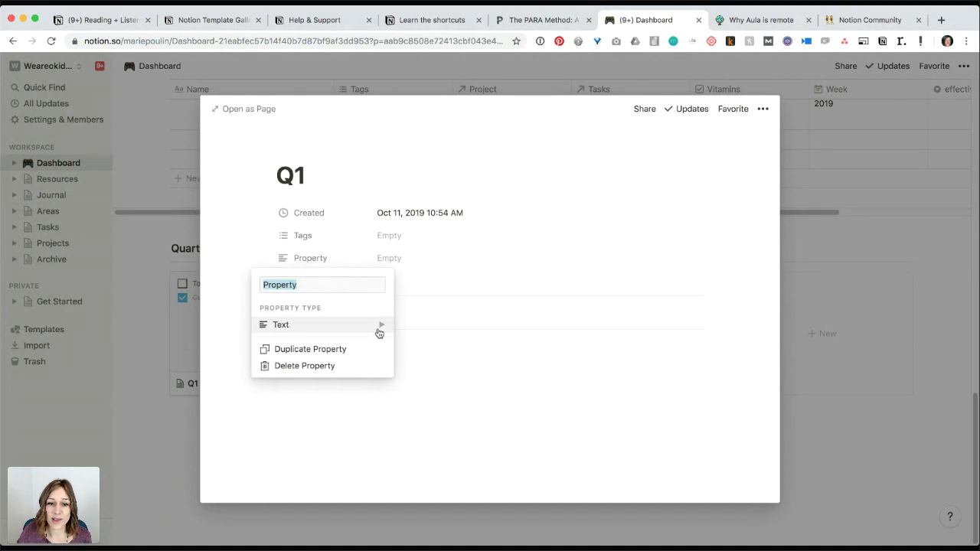
pyautogui.click(338, 326)
pyautogui.click(340, 329)
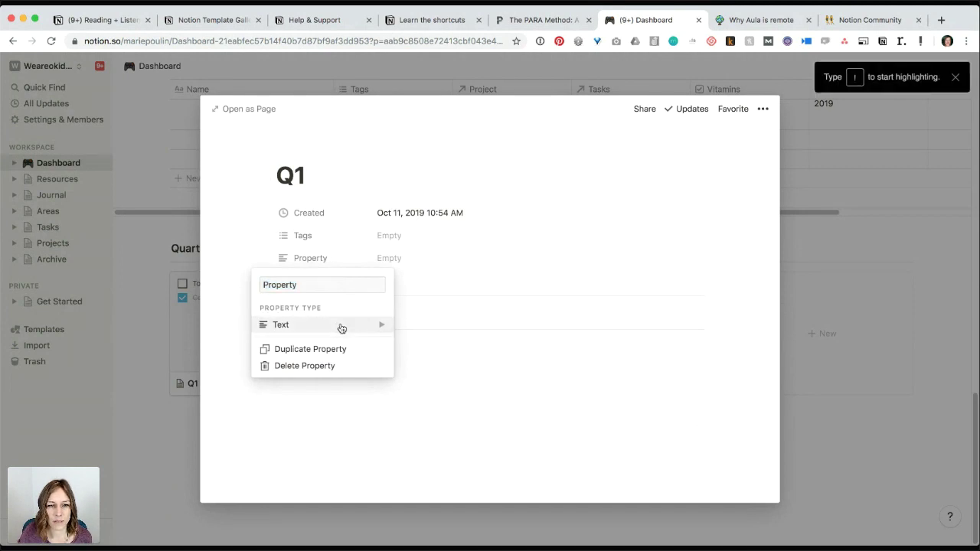
pyautogui.moveTo(333, 323)
pyautogui.click(252, 259)
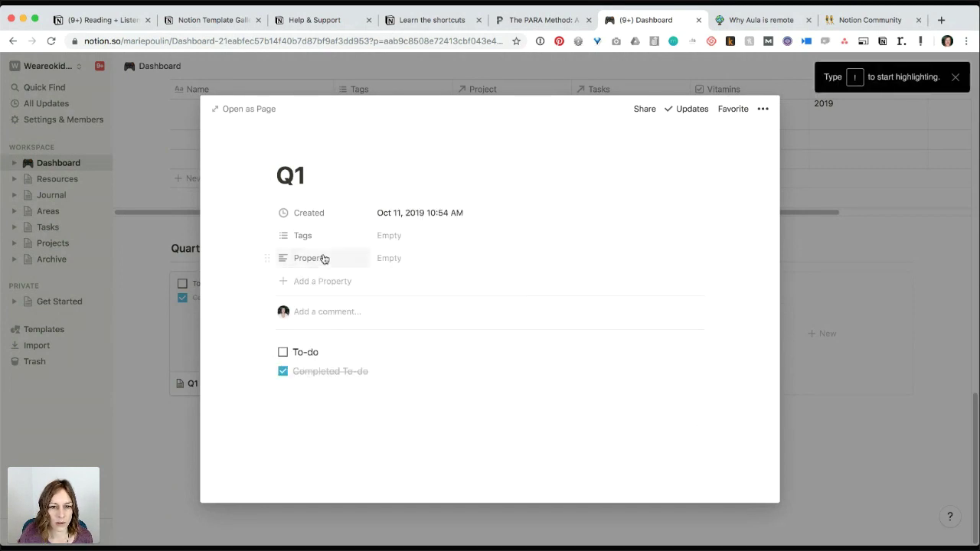
pyautogui.click(324, 258)
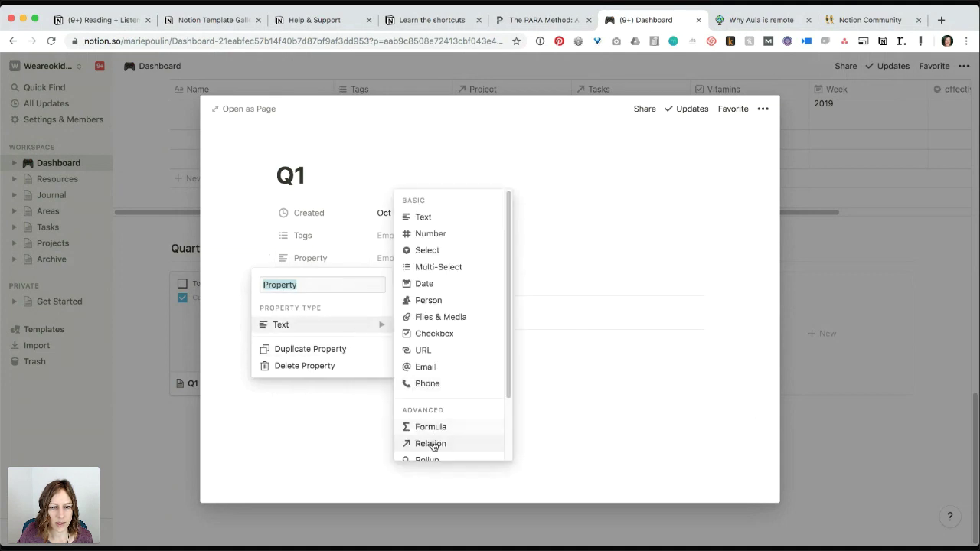
pyautogui.click(432, 444)
pyautogui.click(501, 303)
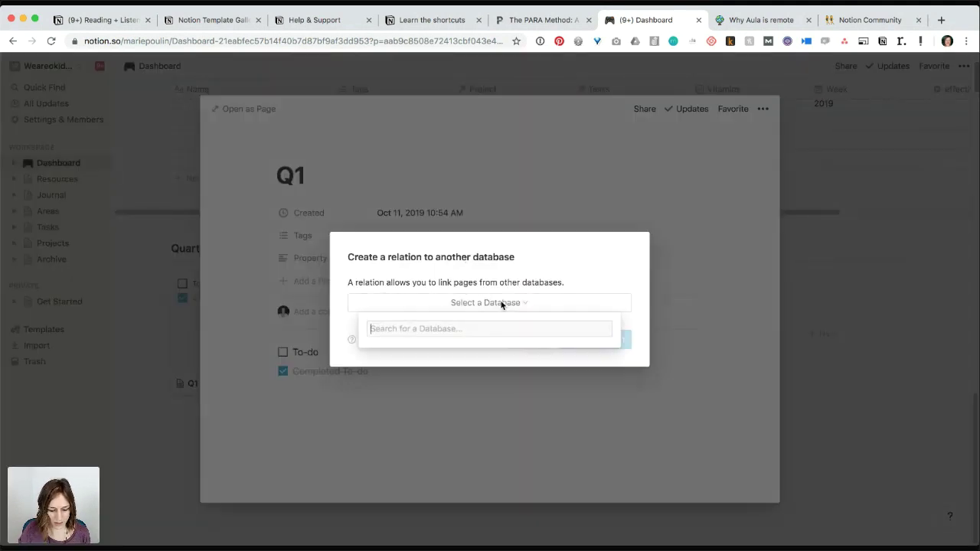
pyautogui.write('week')
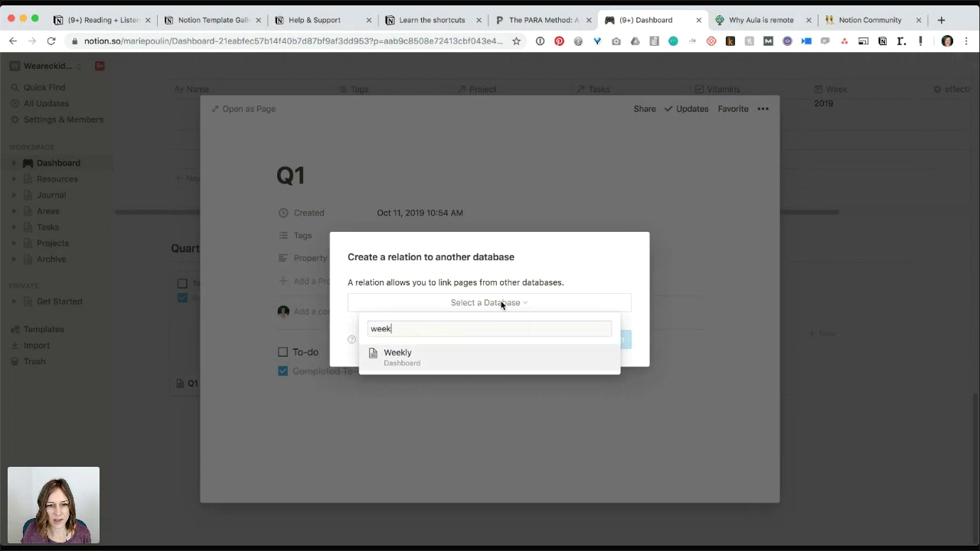
pyautogui.click(468, 356)
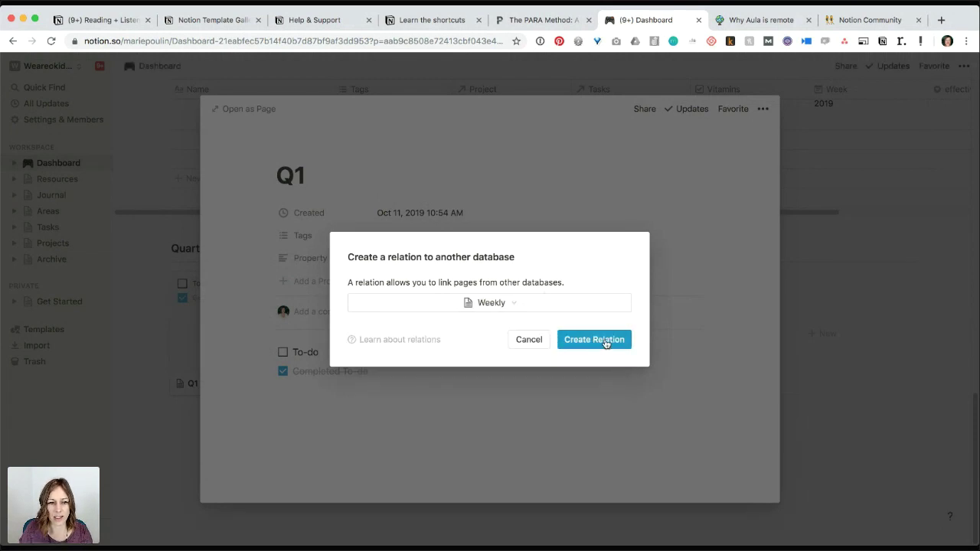
pyautogui.click(605, 342)
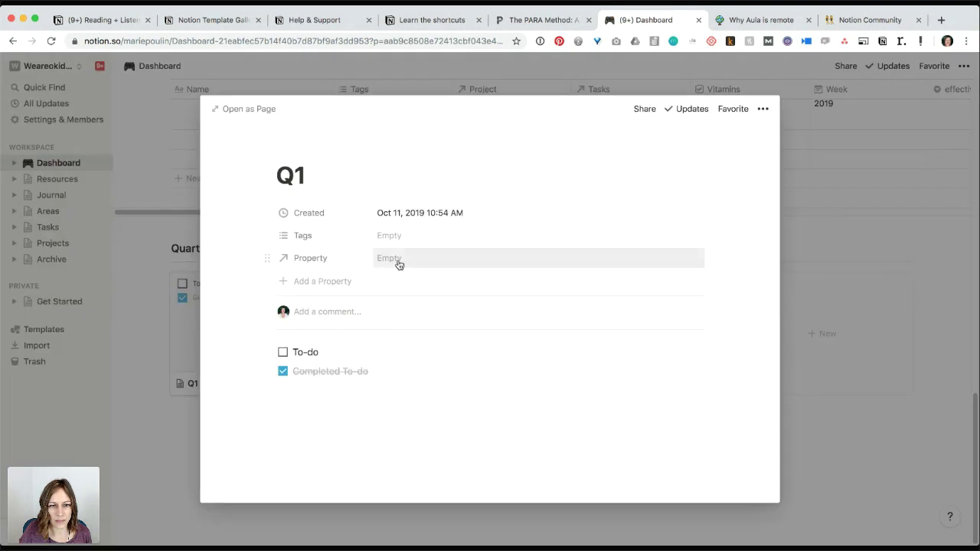
# Link the "Oct 14 - 20" entry in Q1's new relation property, rename the property "Weeks", and close the page.
pyautogui.click(398, 260)
pyautogui.click(373, 297)
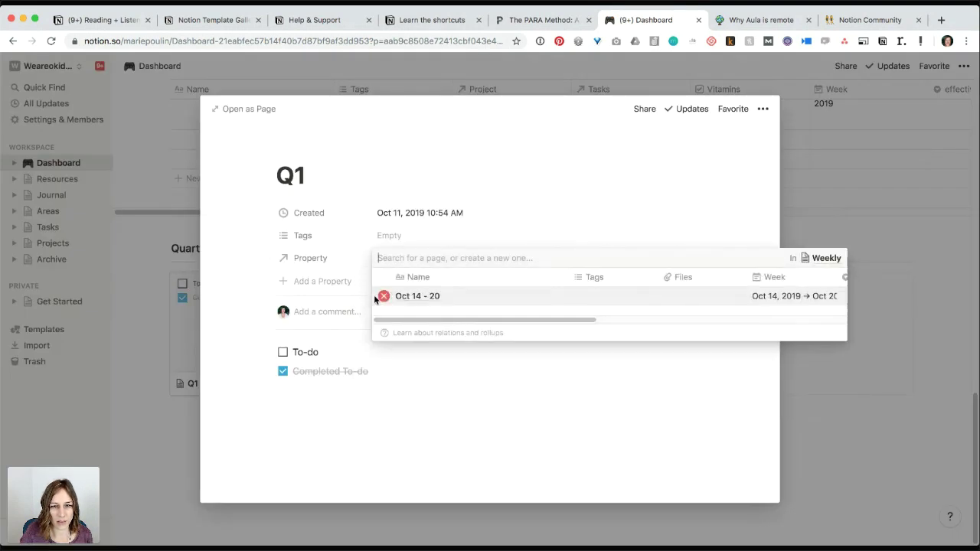
pyautogui.click(247, 256)
pyautogui.click(306, 259)
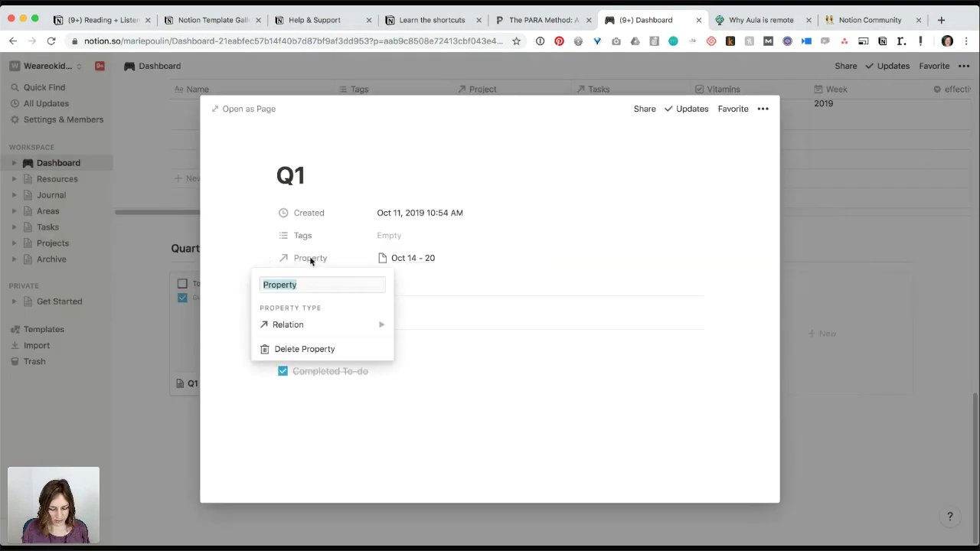
pyautogui.press('BackSpace')
pyautogui.write('Weeks')
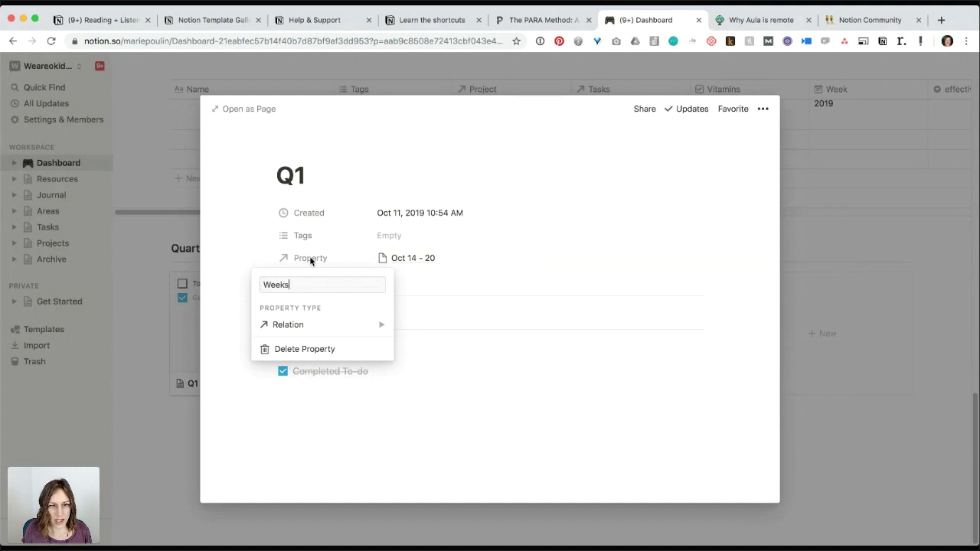
pyautogui.press('Return')
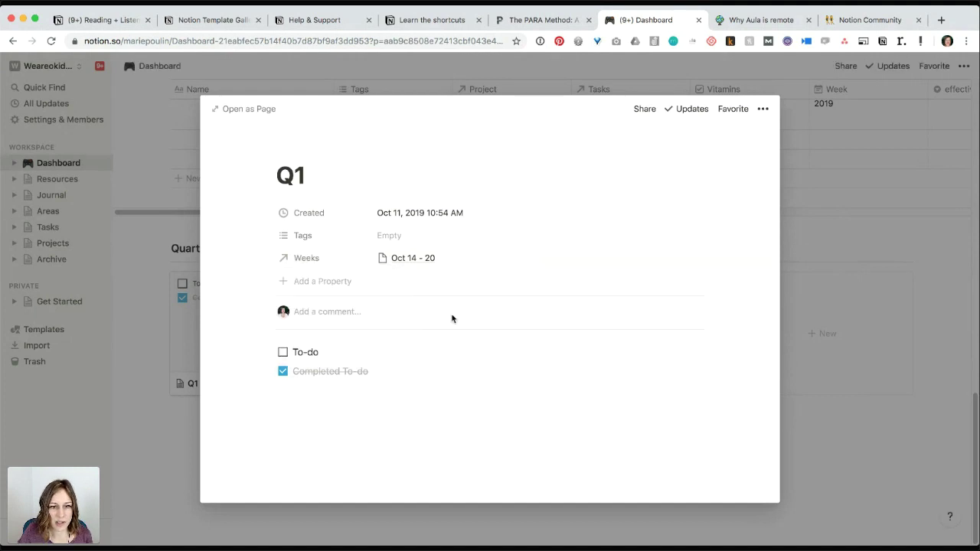
pyautogui.click(886, 375)
# Open the "Oct 14 - 20" entry in the Weekly table and check its relation back to the Quarterly database.
pyautogui.scroll(3, 399, 278)
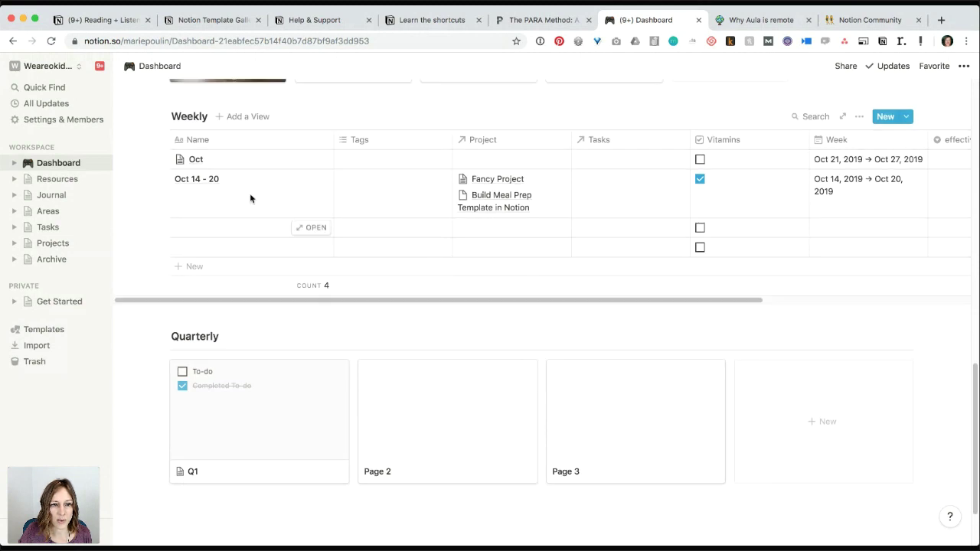
pyautogui.click(306, 179)
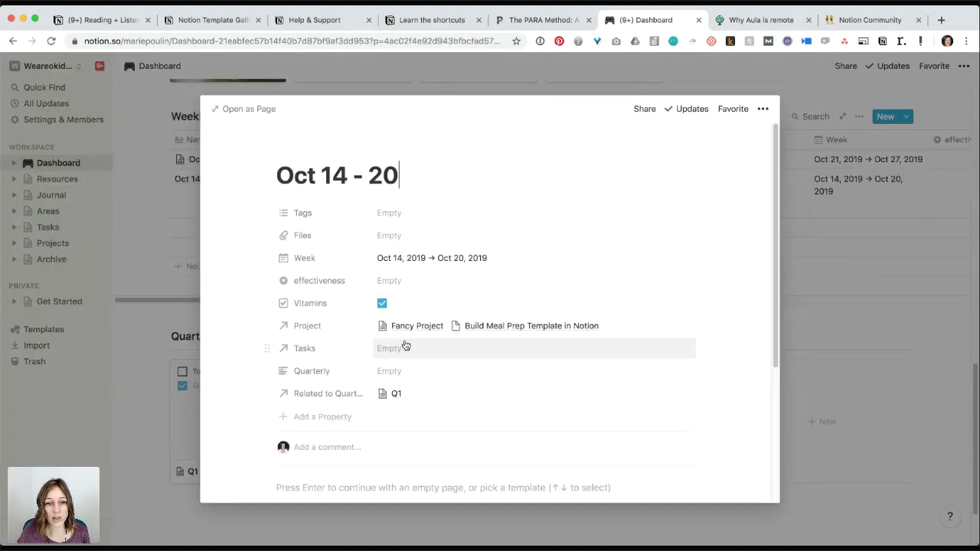
pyautogui.click(396, 395)
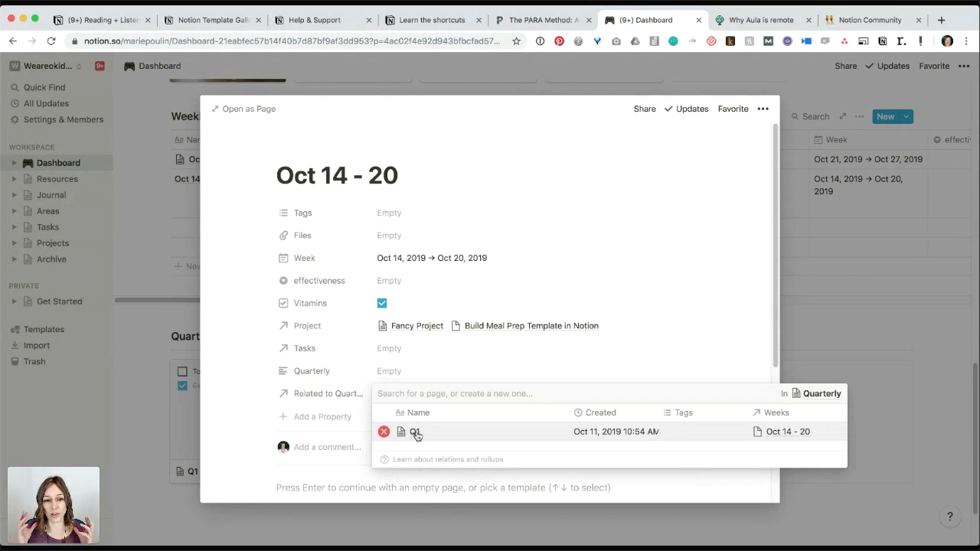
pyautogui.click(123, 353)
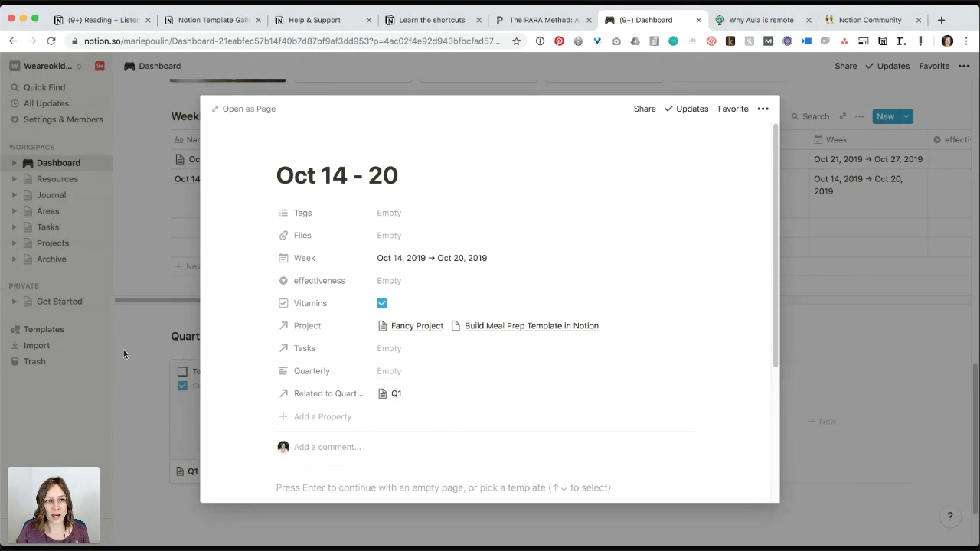
pyautogui.click(493, 72)
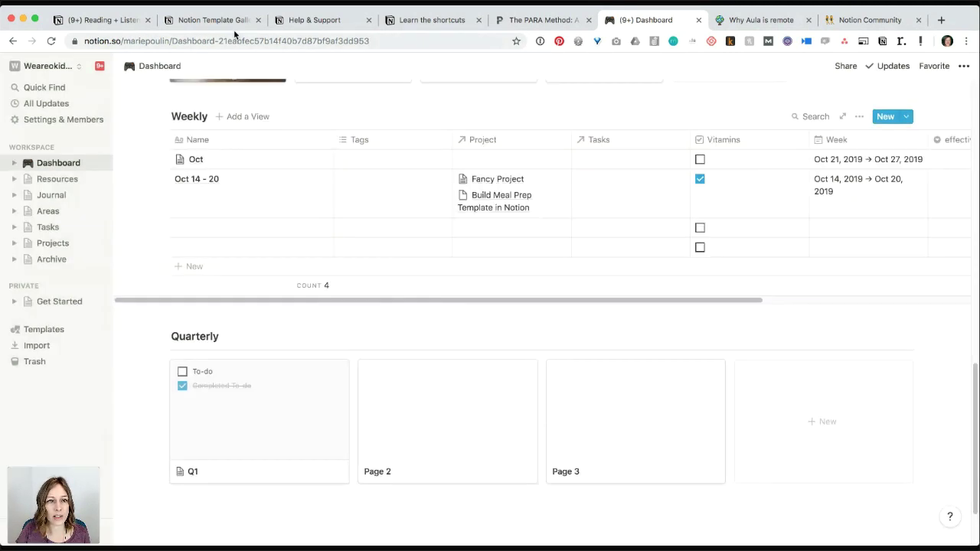
# Switch to the Oki Doki workspace and open its "Oct 7 - 13" weekly page.
pyautogui.click(107, 21)
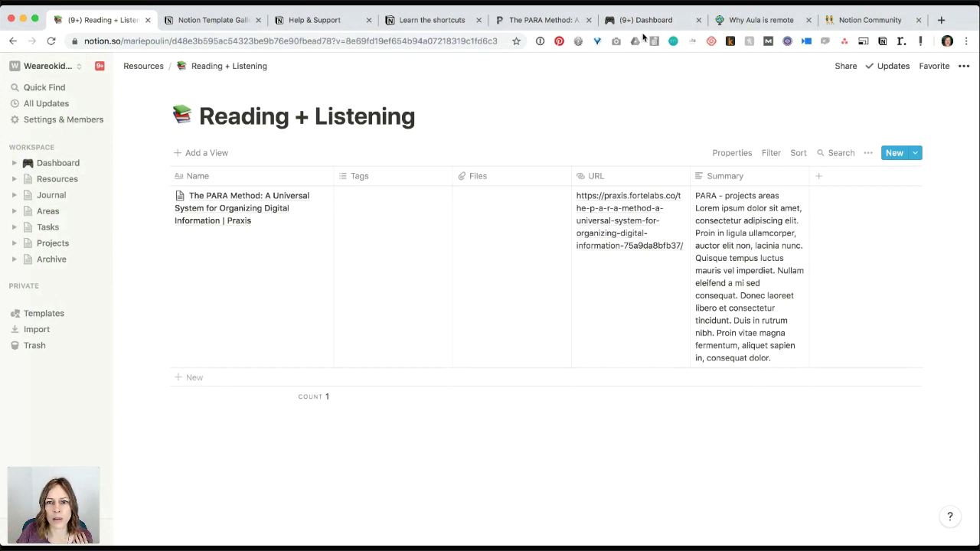
pyautogui.click(648, 22)
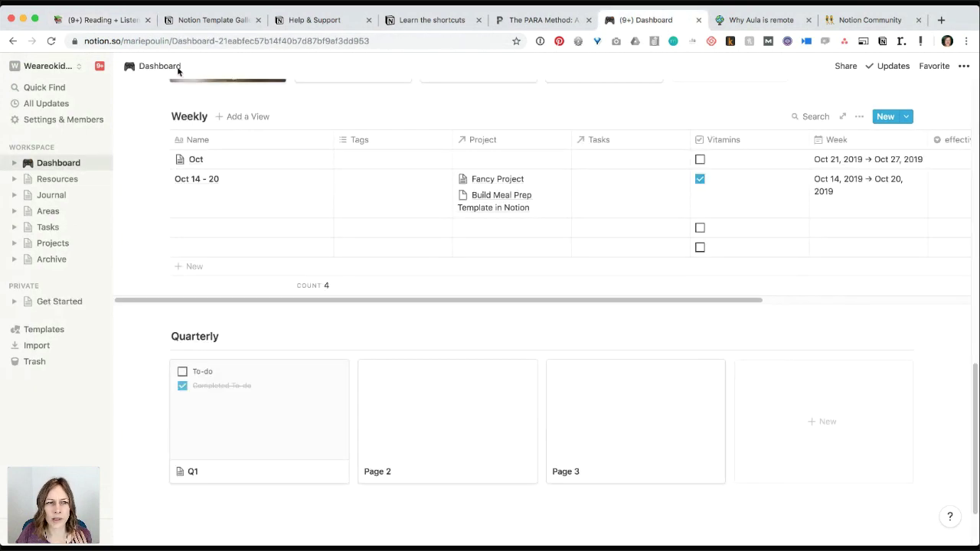
pyautogui.click(46, 66)
pyautogui.click(76, 107)
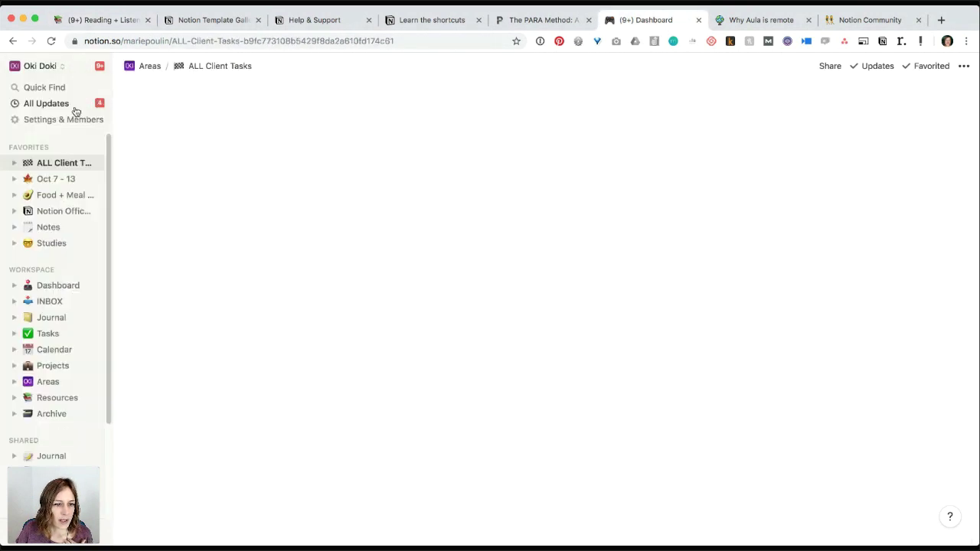
pyautogui.click(50, 180)
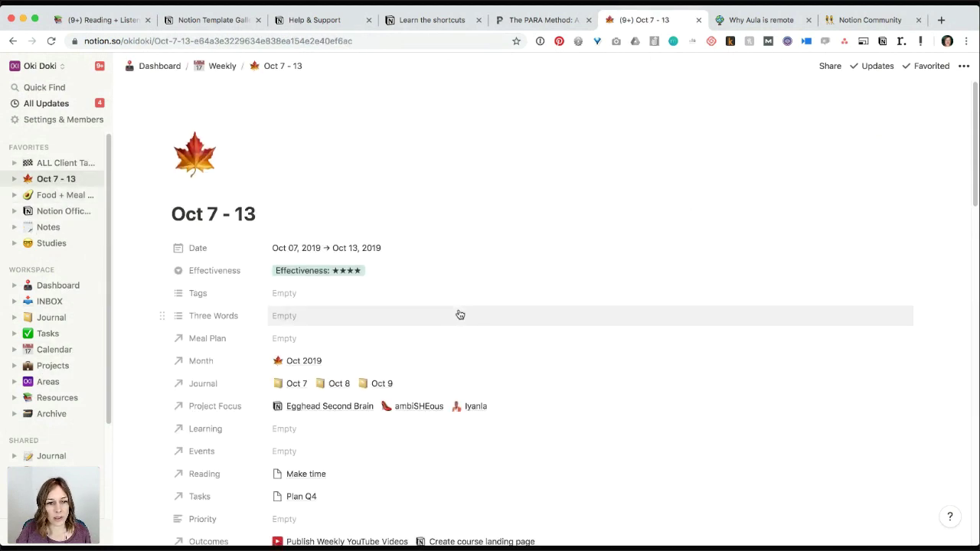
# Open the "Publish Weekly YouTube Videos" entry linked in the weekly page's Outcomes property.
pyautogui.scroll(-2, 460, 315)
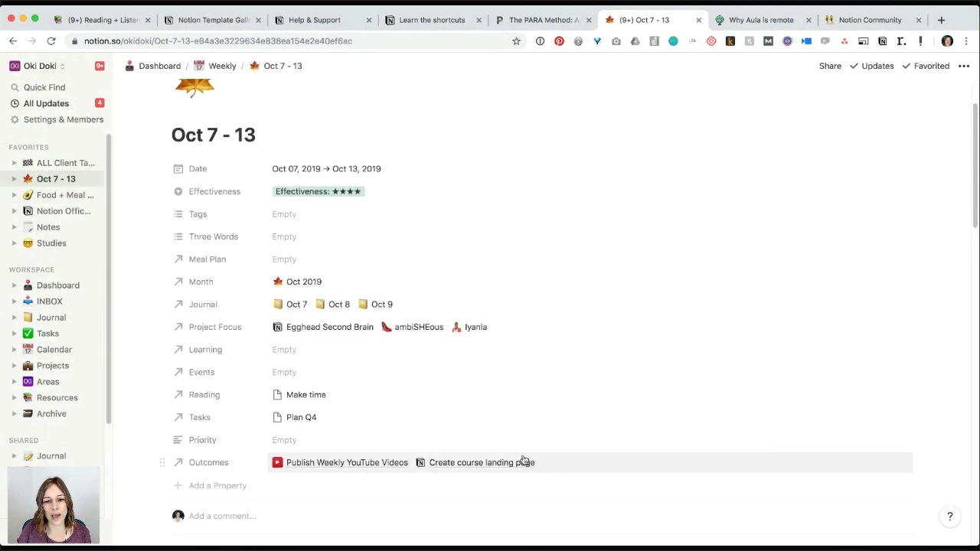
pyautogui.click(369, 466)
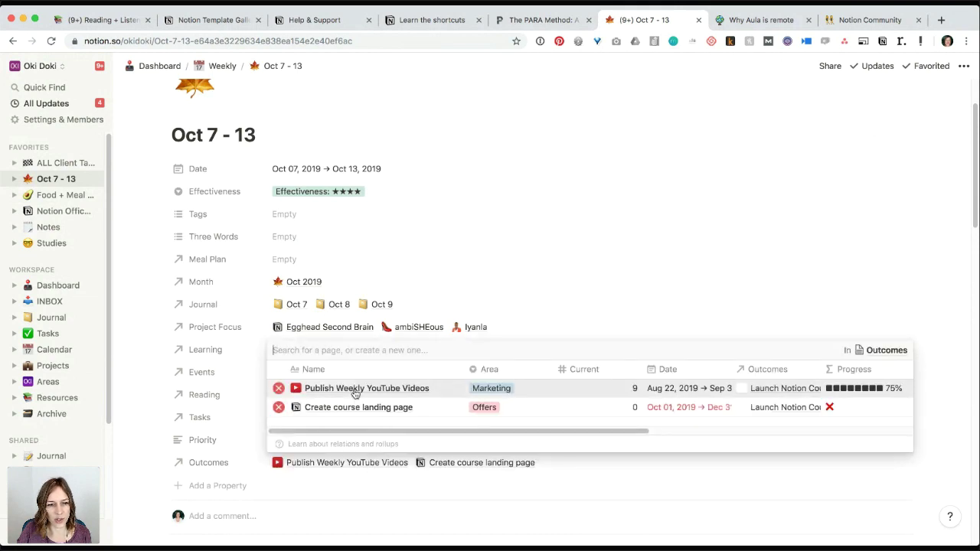
pyautogui.click(355, 390)
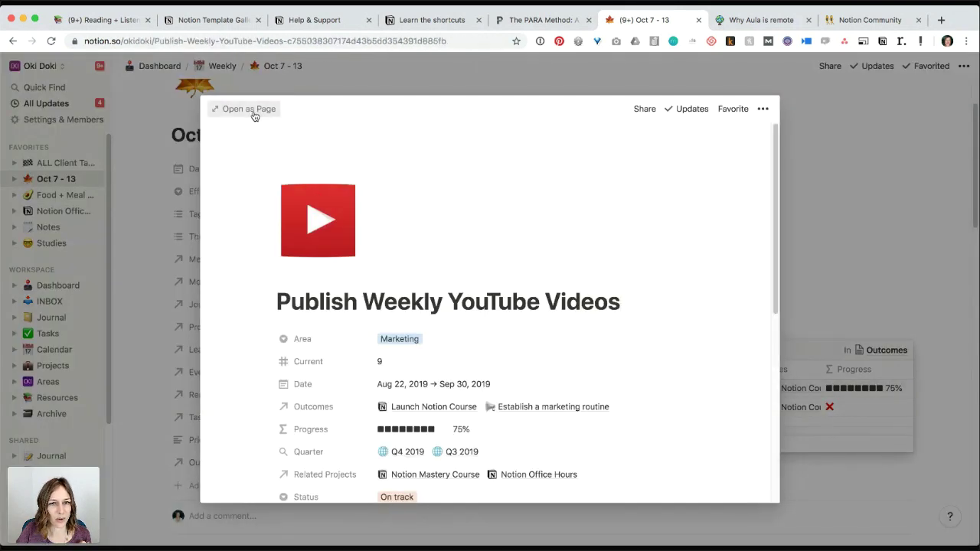
# Open the full Outcomes database, go to its parent Big Initiatives page and review the Objectives table under BIG GOALS.
pyautogui.click(250, 109)
pyautogui.click(212, 66)
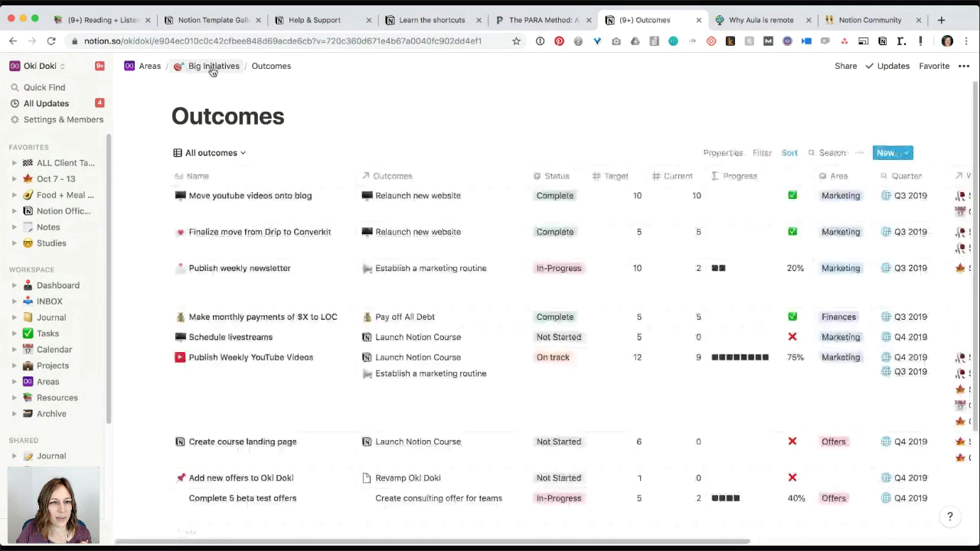
pyautogui.click(212, 68)
pyautogui.scroll(-2, 432, 268)
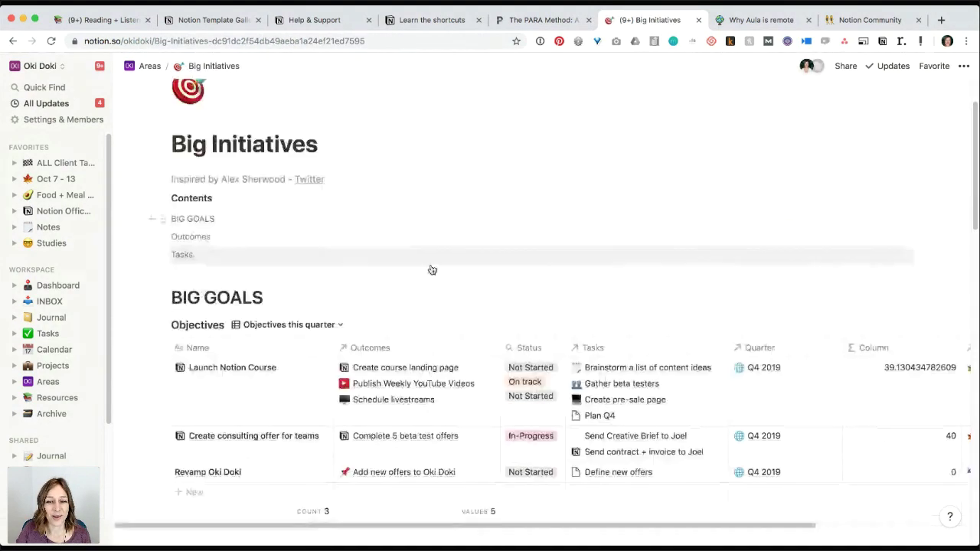
pyautogui.scroll(-1, 431, 269)
pyautogui.scroll(-2, 610, 308)
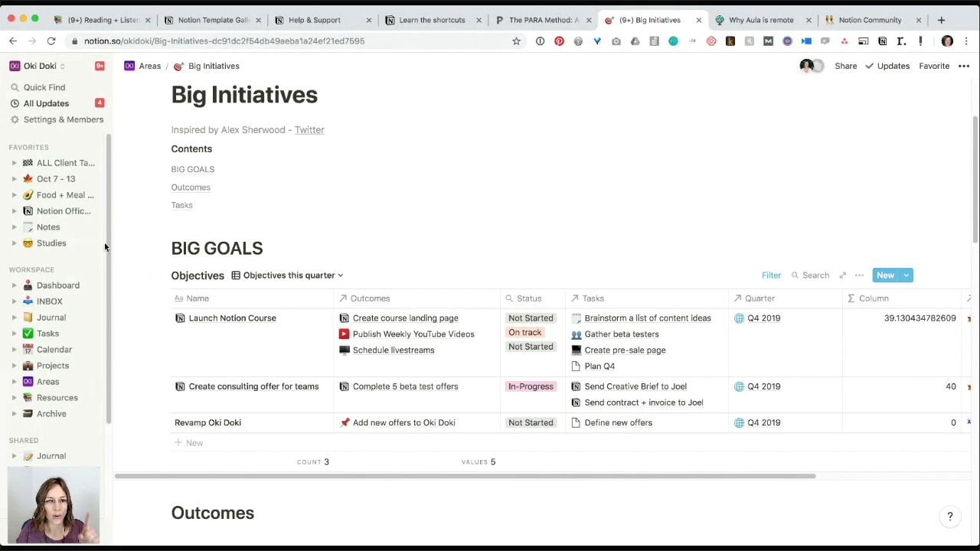
# Review the "Oct 7 - 13" page's properties, look over the Weekly database's Progress view, and return to the weekly page.
pyautogui.click(52, 179)
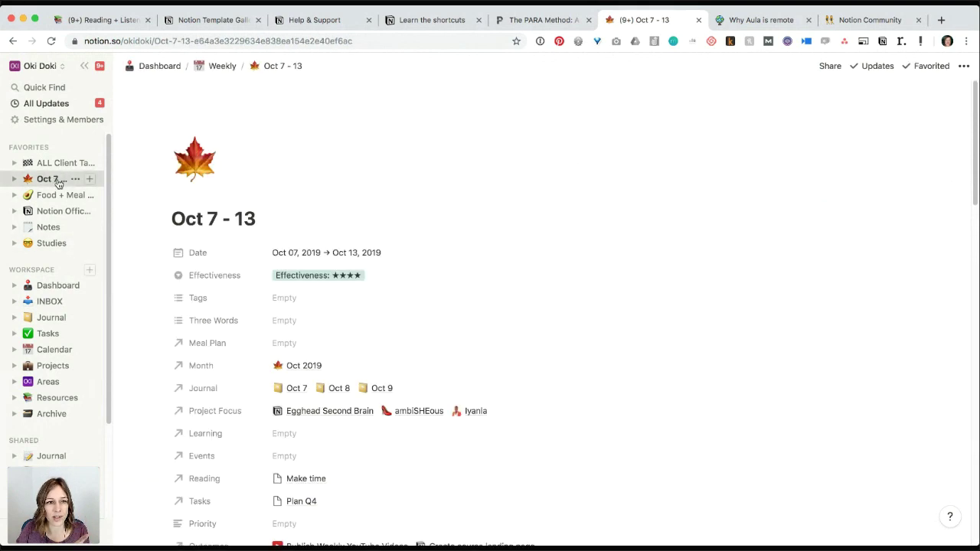
pyautogui.scroll(-2, 405, 371)
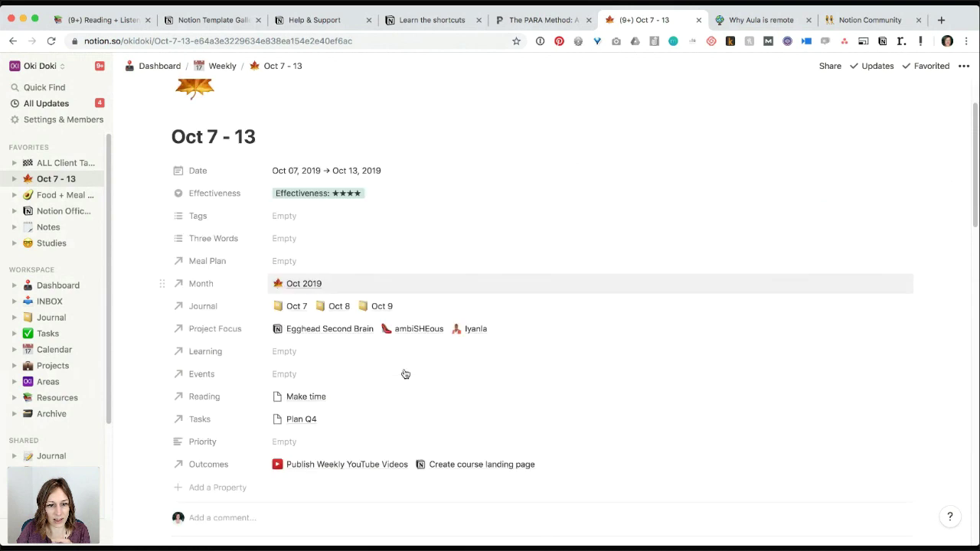
pyautogui.click(222, 67)
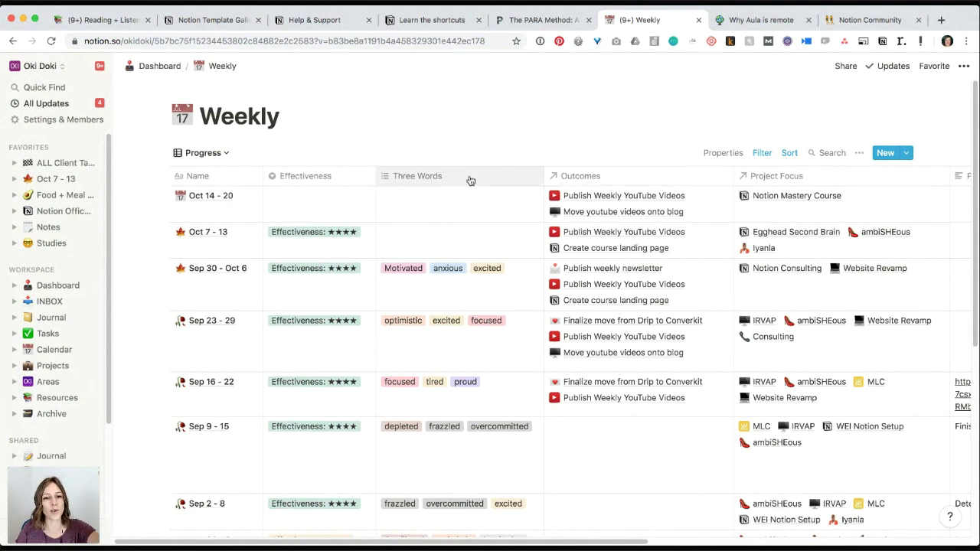
pyautogui.click(55, 179)
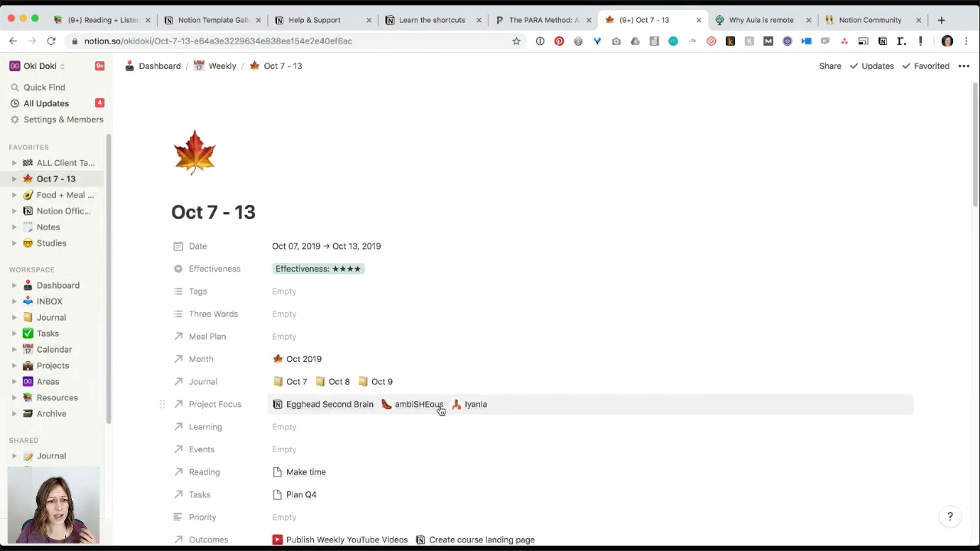
pyautogui.scroll(-2, 437, 407)
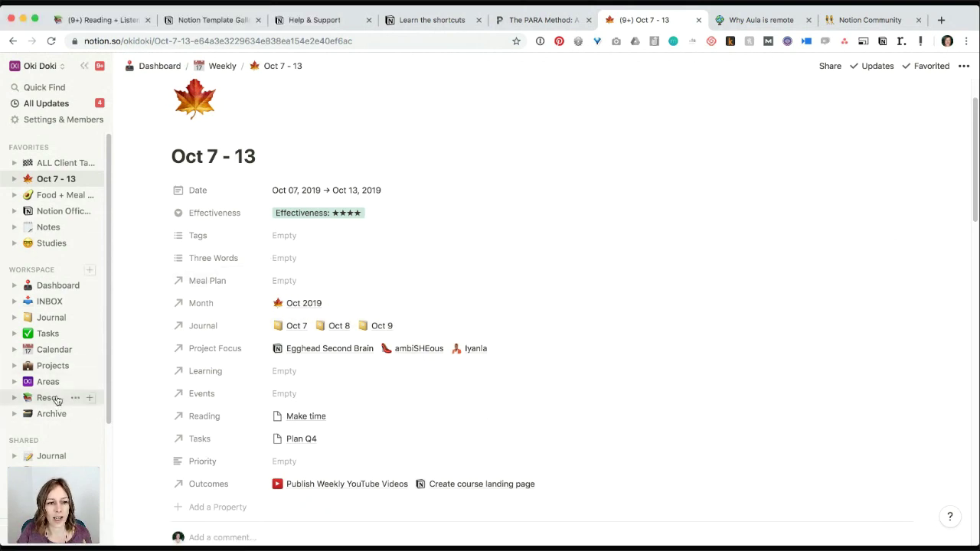
# Open "Digital minimalism" in the Reading + Listening database under Resources and examine its Journal and Week relations.
pyautogui.click(48, 400)
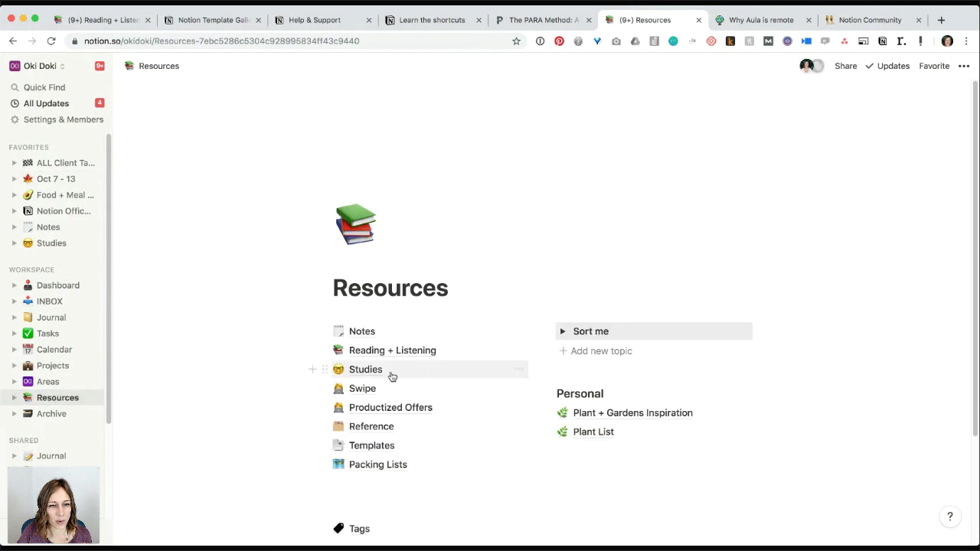
pyautogui.click(398, 350)
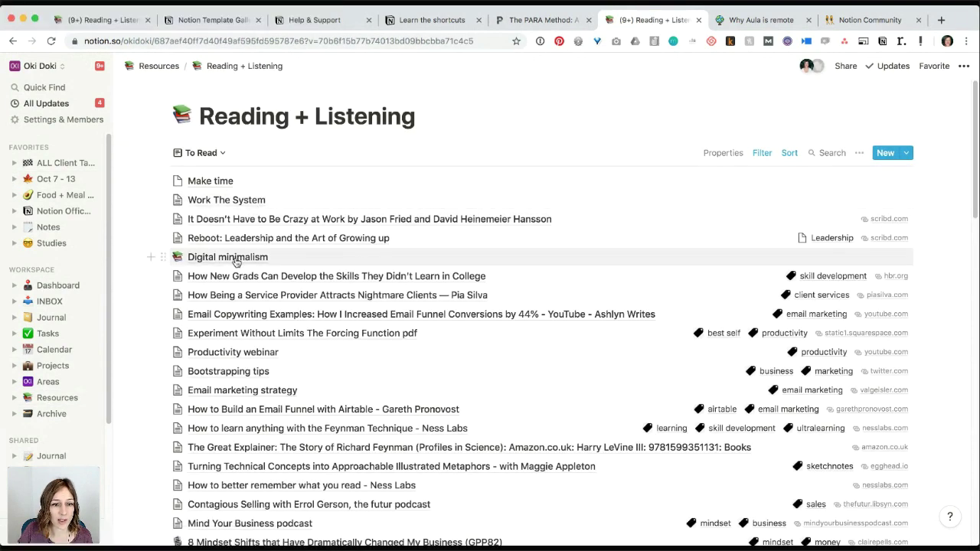
pyautogui.click(225, 258)
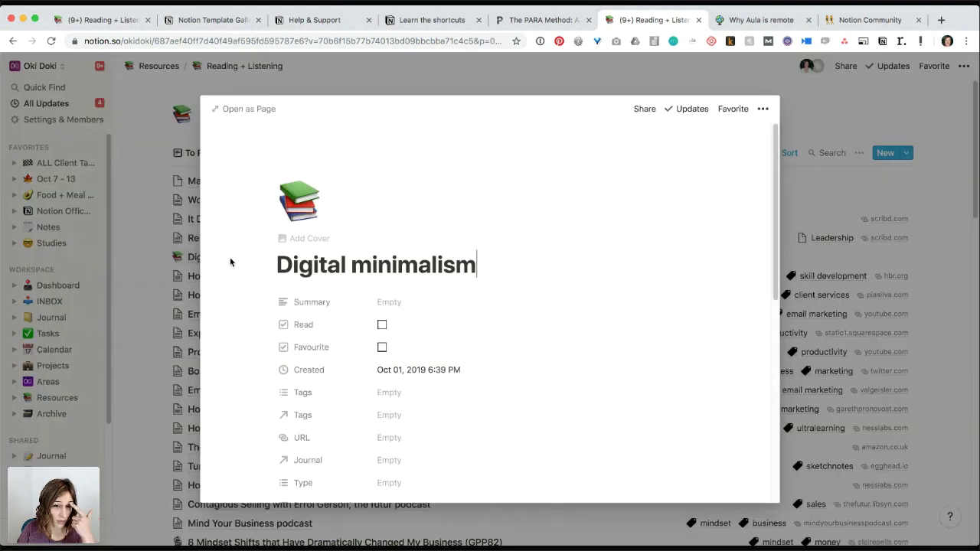
pyautogui.scroll(-2, 405, 316)
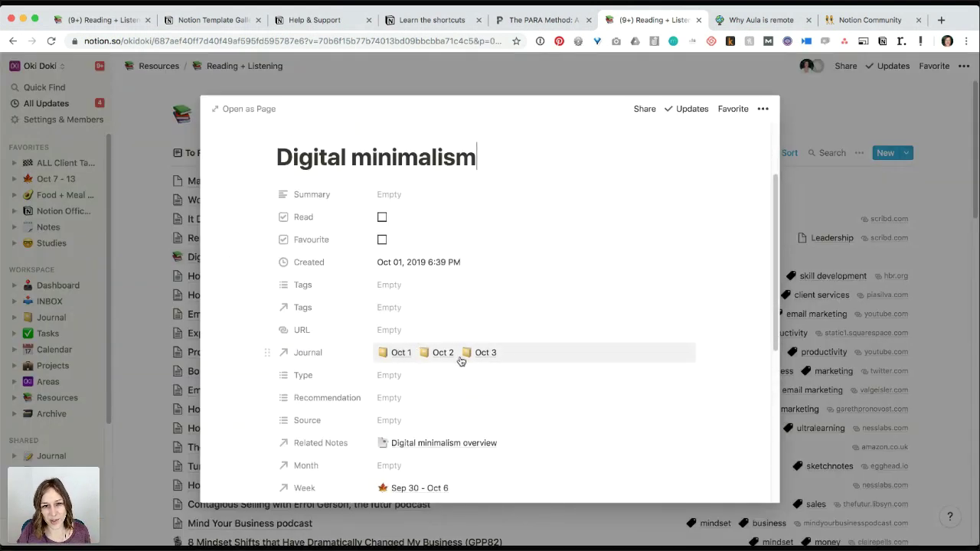
pyautogui.scroll(-2, 461, 366)
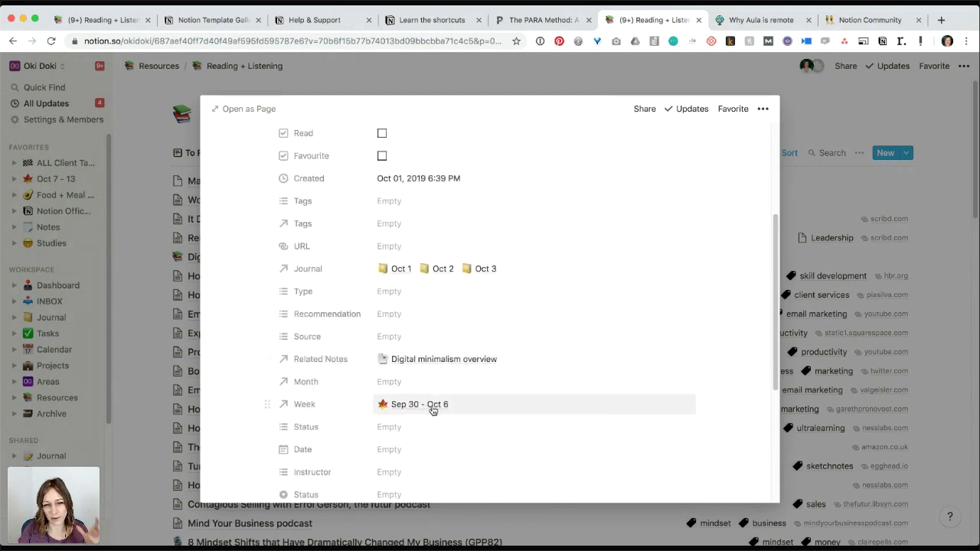
pyautogui.scroll(-1, 432, 410)
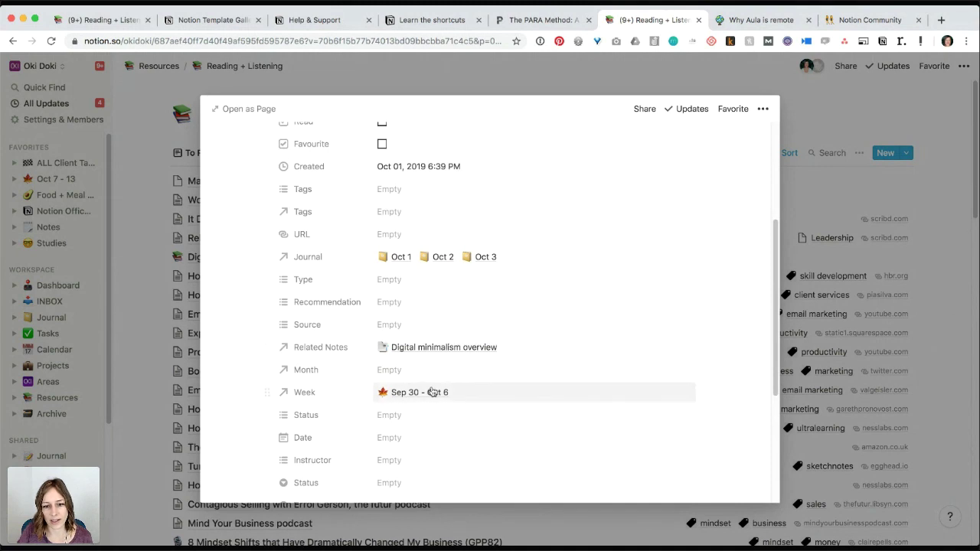
# Open the related "Sep 30 - Oct 6" week, review its linked reading, tasks and outcomes, and close the entry.
pyautogui.click(432, 398)
pyautogui.click(432, 430)
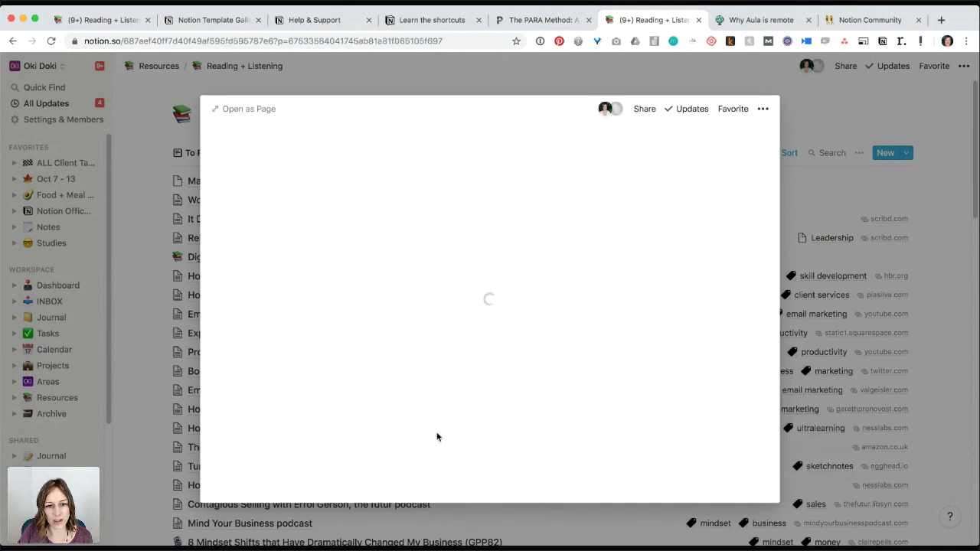
pyautogui.scroll(-5, 448, 363)
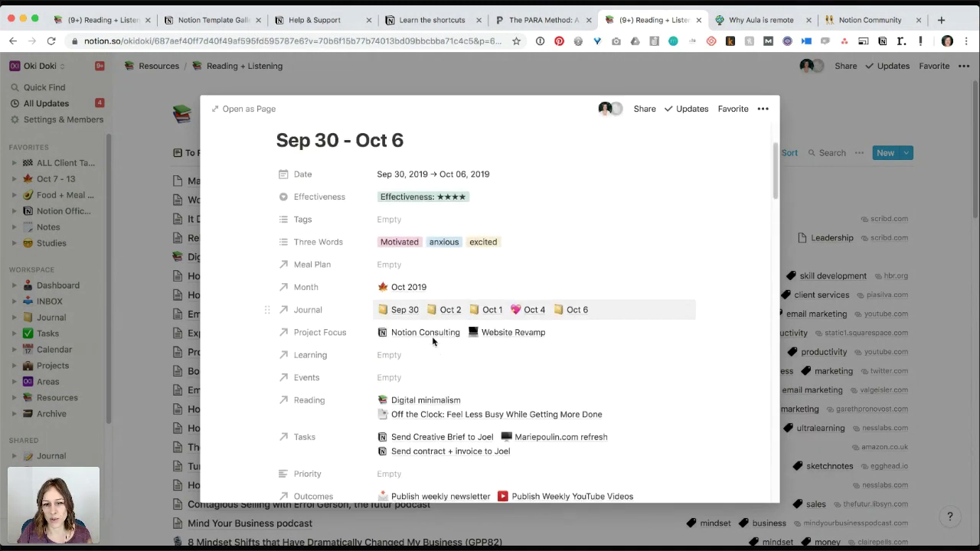
pyautogui.scroll(-2, 452, 394)
pyautogui.scroll(4, 453, 395)
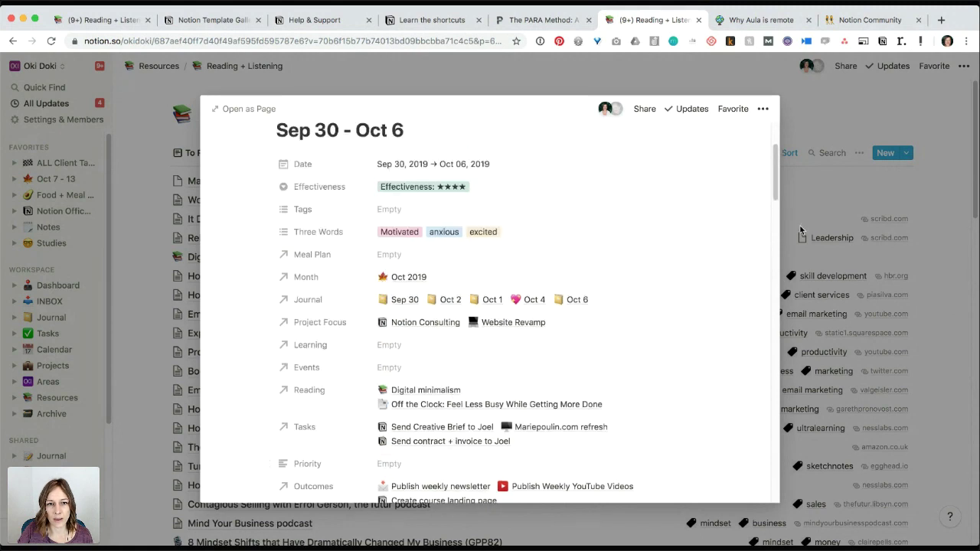
pyautogui.press('Escape')
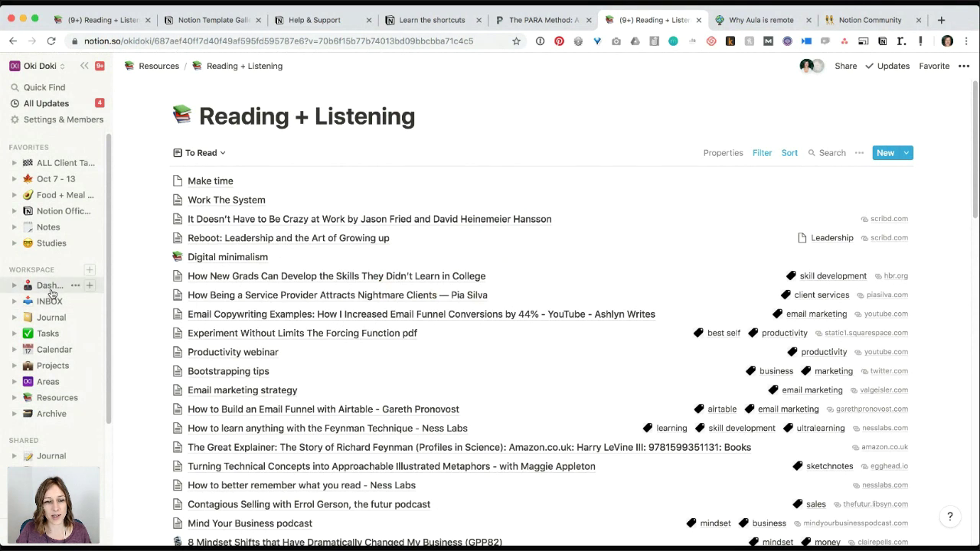
# Switch back to the Weareokidoki workspace and view the task board on its Dashboard page.
pyautogui.click(108, 22)
pyautogui.click(61, 162)
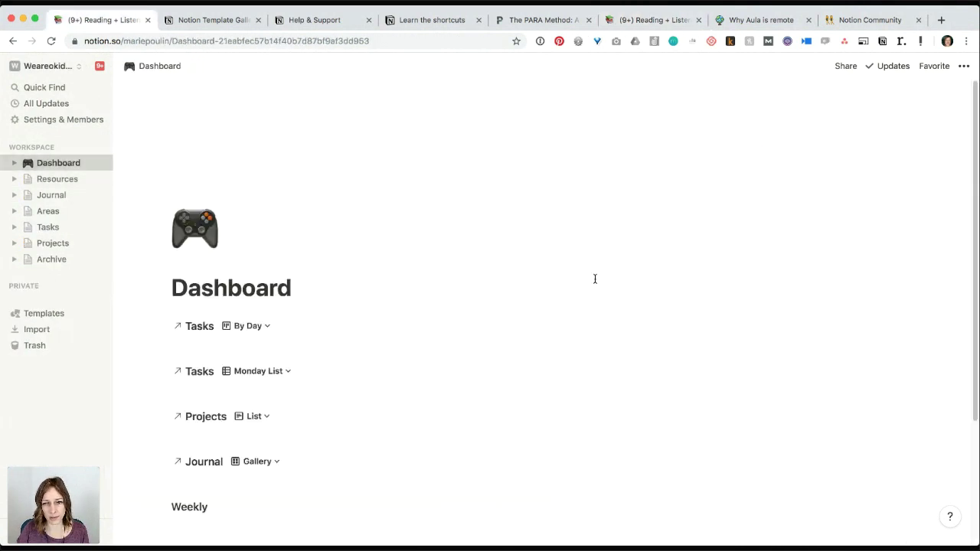
pyautogui.scroll(-3, 615, 279)
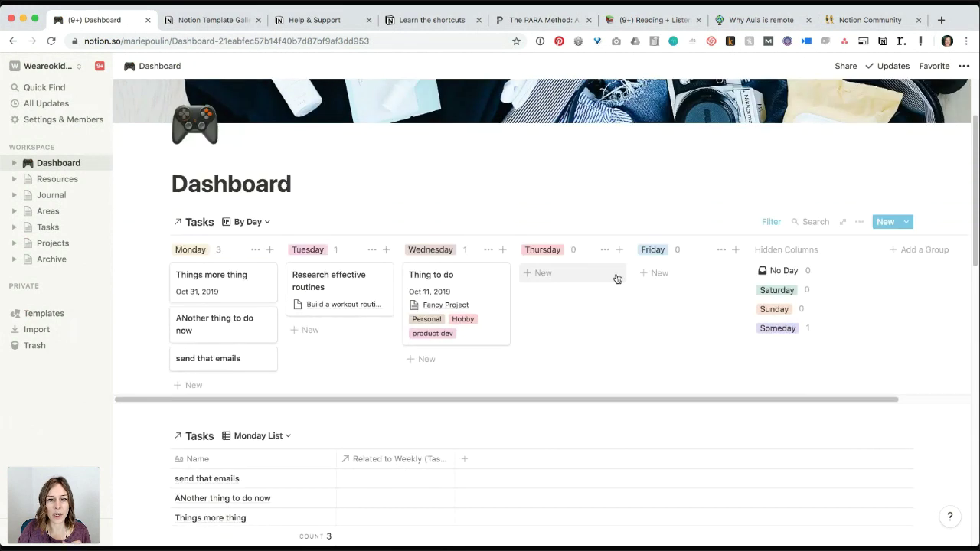
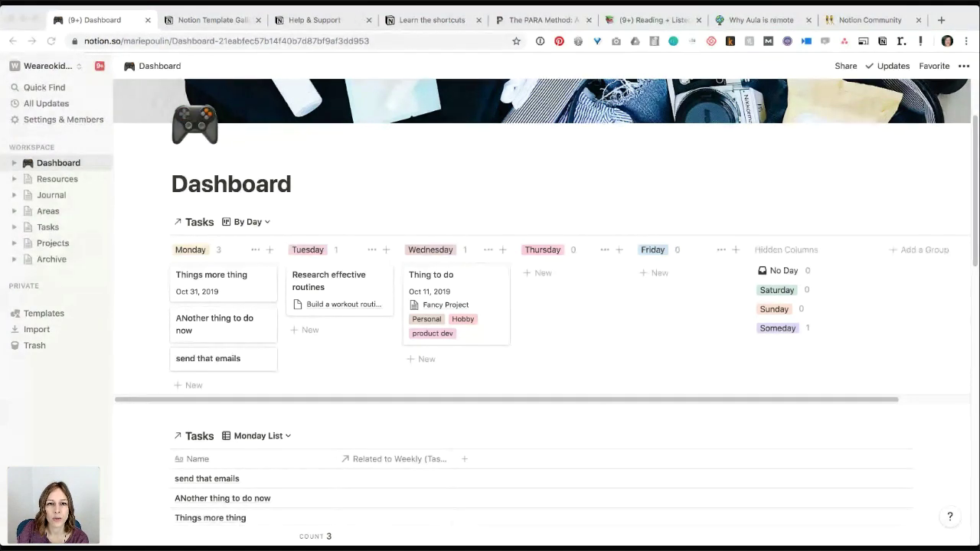
# Go to YouTube, open the "Using Notion's Relational databases feature" video from the channel's Notion Mastery playlist, and pause it.
pyautogui.click(940, 20)
pyautogui.write('youtube.com')
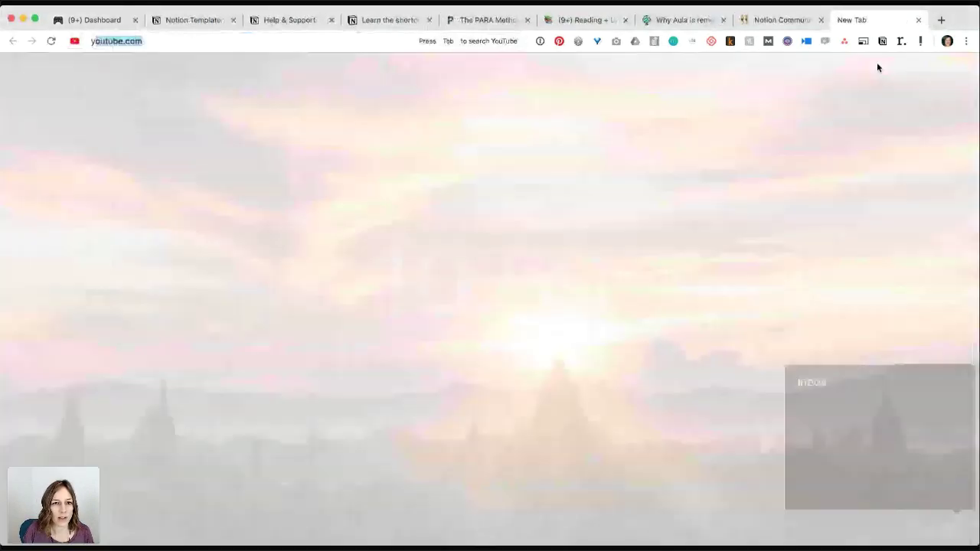
pyautogui.press('Return')
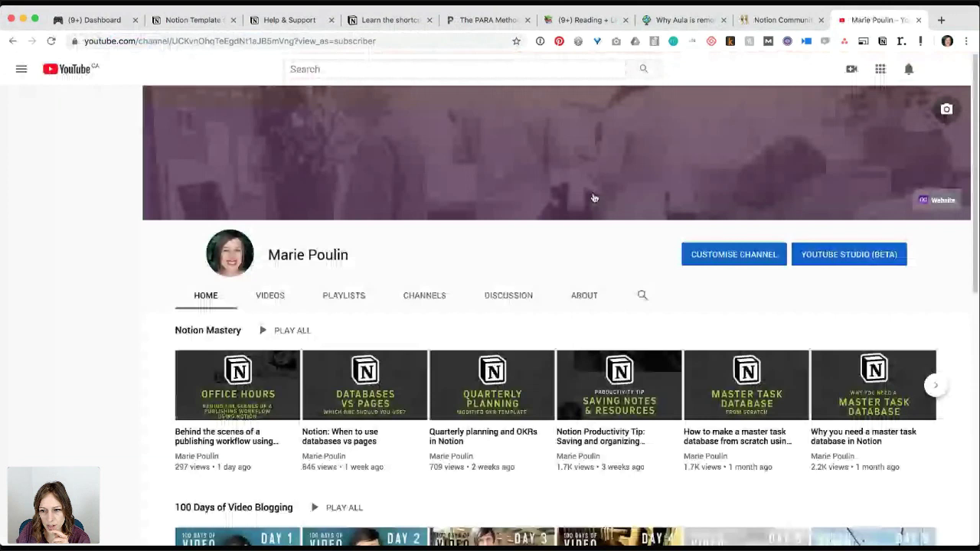
pyautogui.click(934, 386)
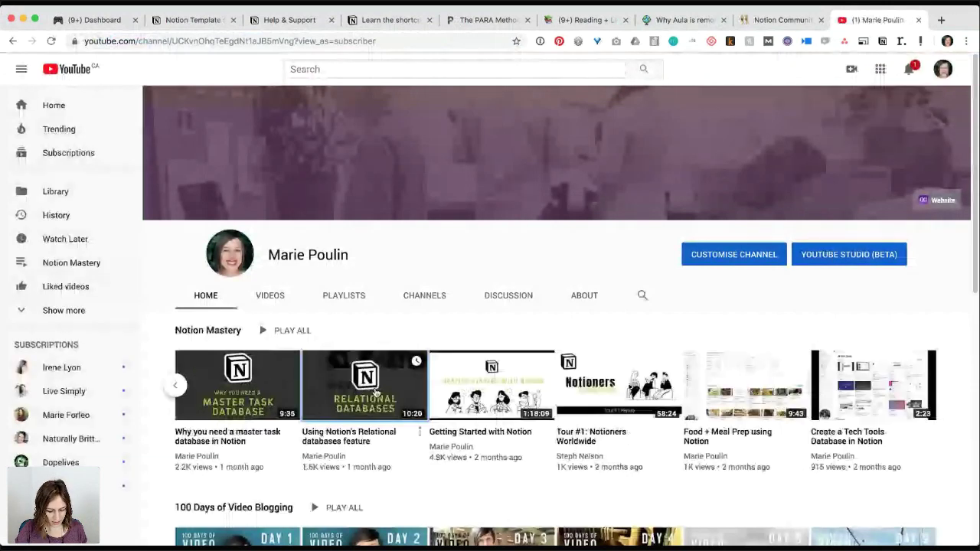
pyautogui.click(375, 393)
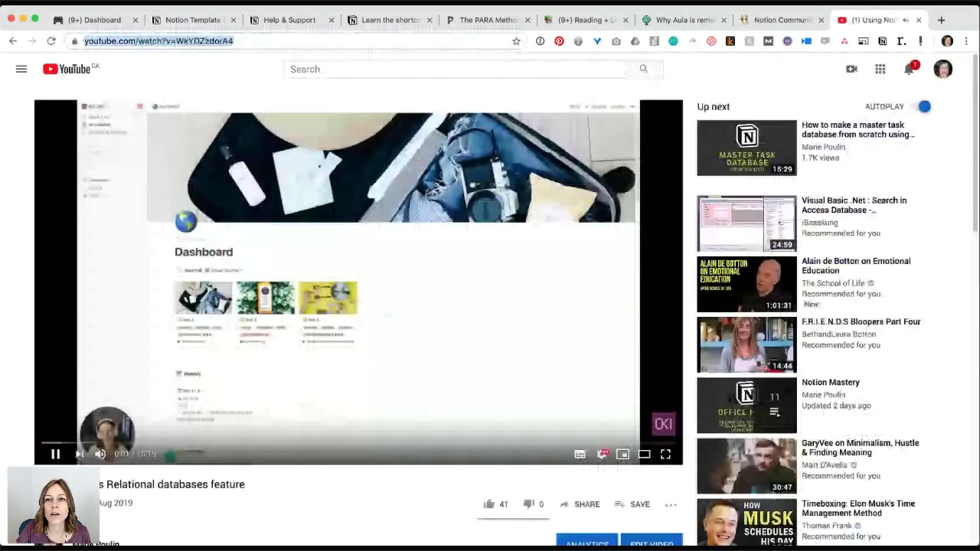
pyautogui.click(387, 315)
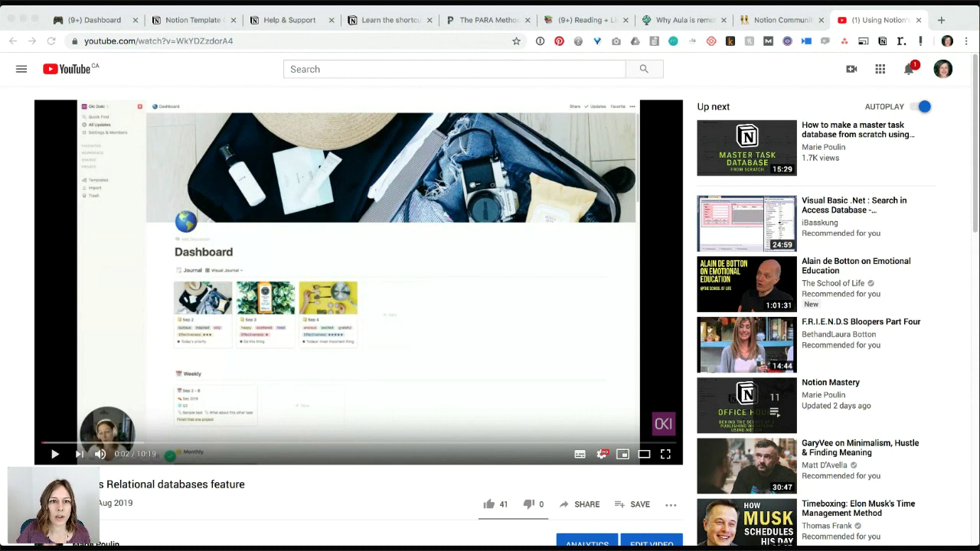
# Load the creator's "Grab my Notion templates" sign-up page and select its web address.
pyautogui.click(145, 41)
pyautogui.write('notion.marie')
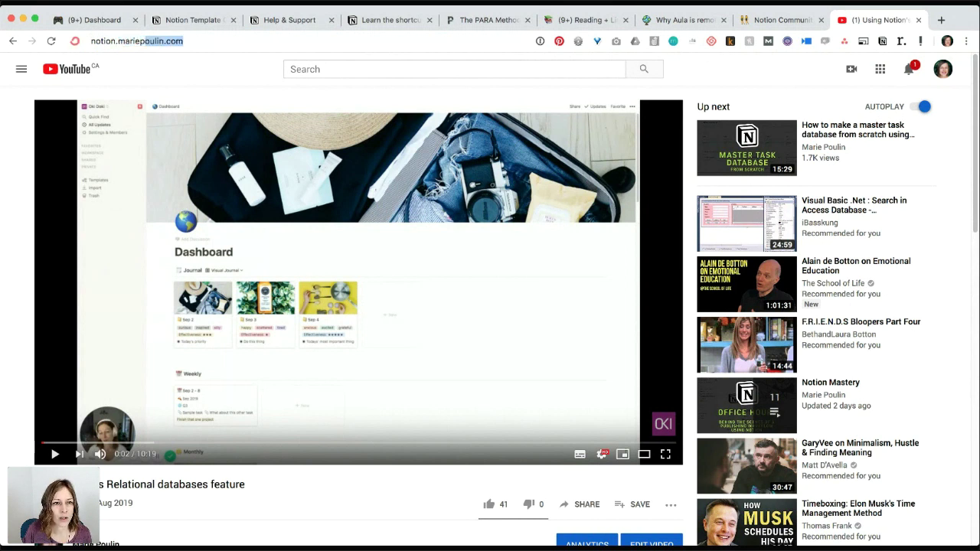
pyautogui.press('Return')
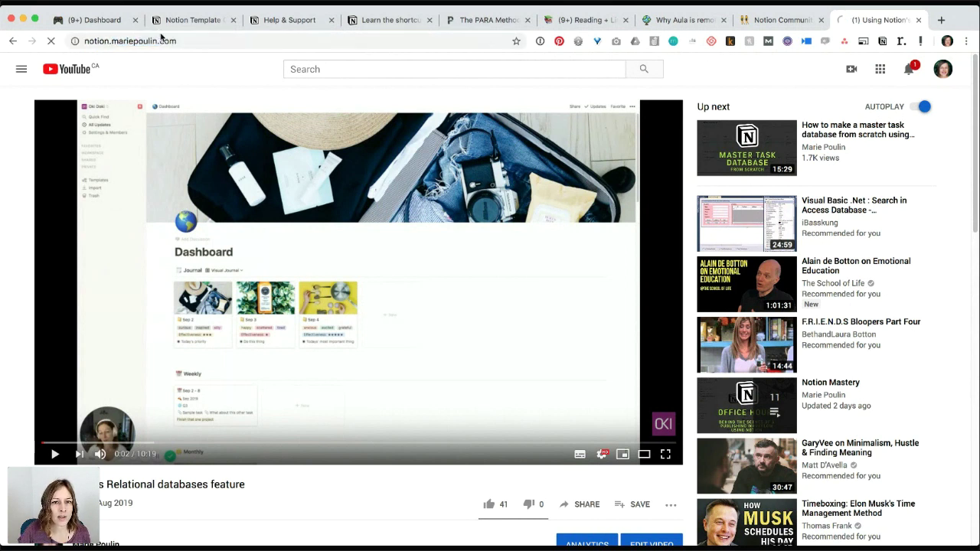
pyautogui.click(135, 41)
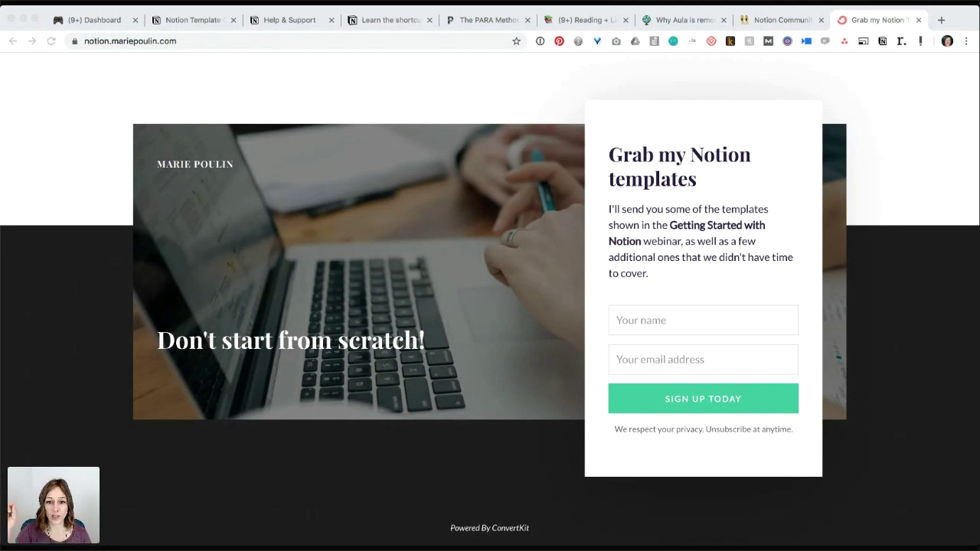
pyautogui.click(81, 43)
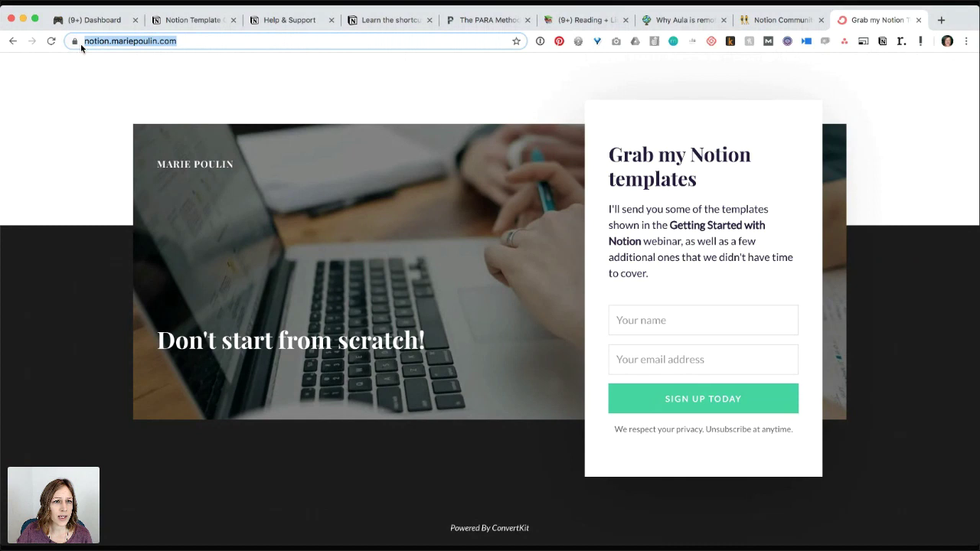
# Return to the Notion Dashboard, enable public access for the page, and copy its page link.
pyautogui.click(113, 21)
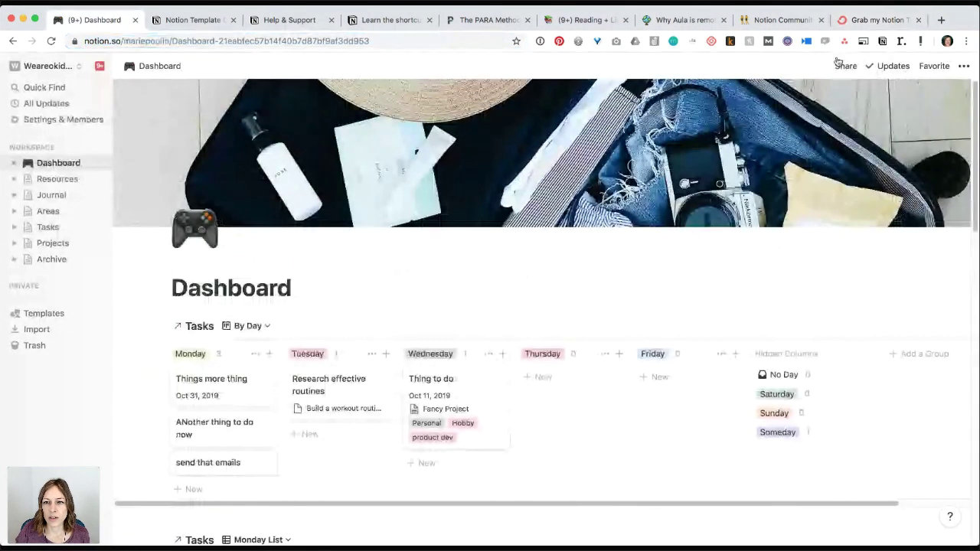
pyautogui.click(844, 67)
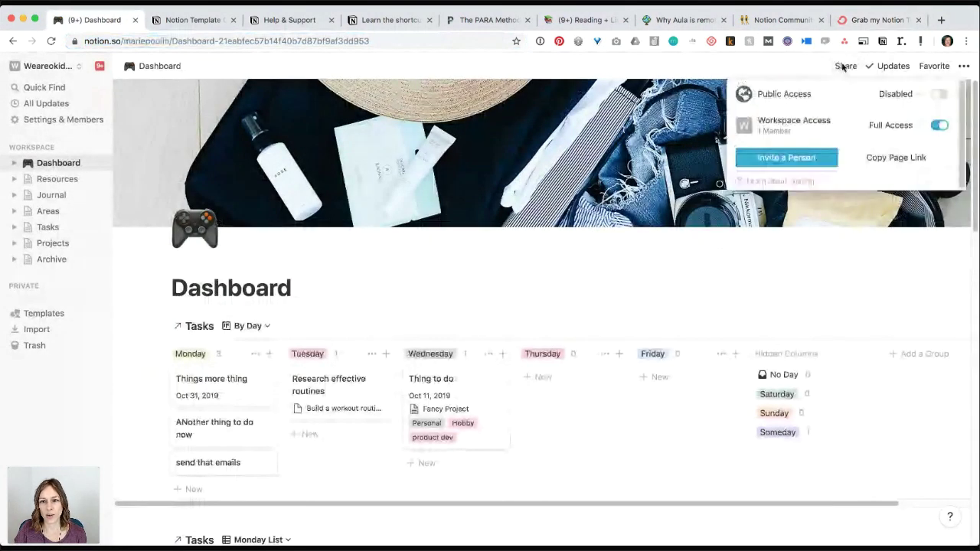
pyautogui.click(935, 95)
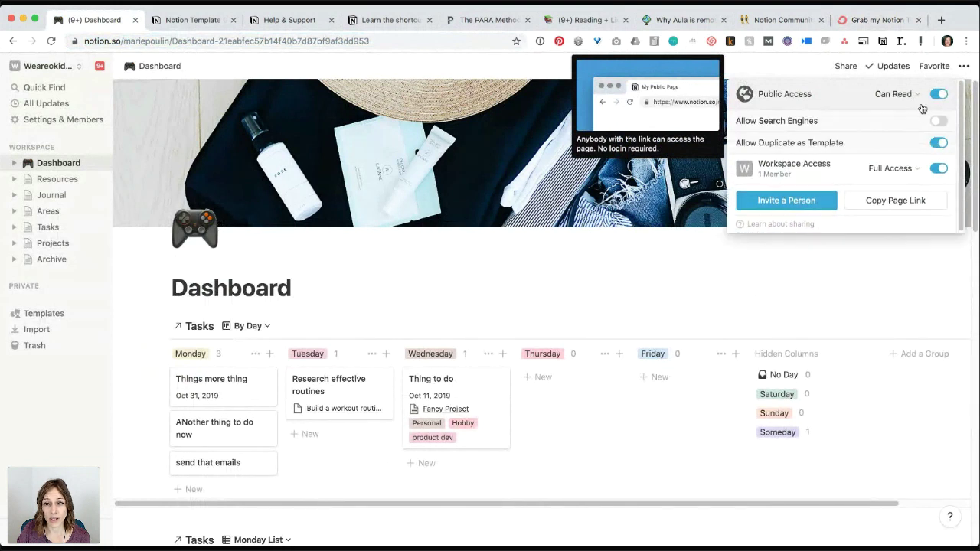
pyautogui.click(880, 202)
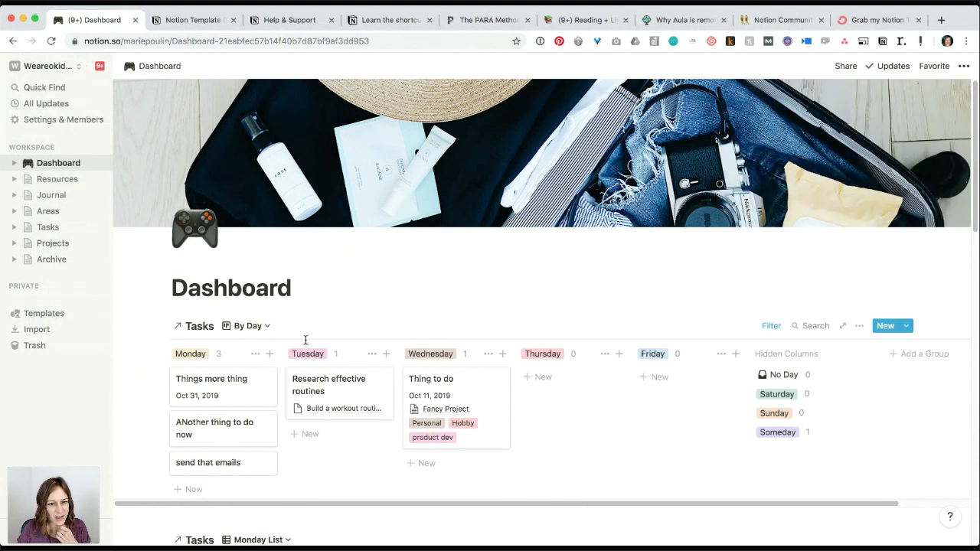
pyautogui.scroll(-2, 305, 339)
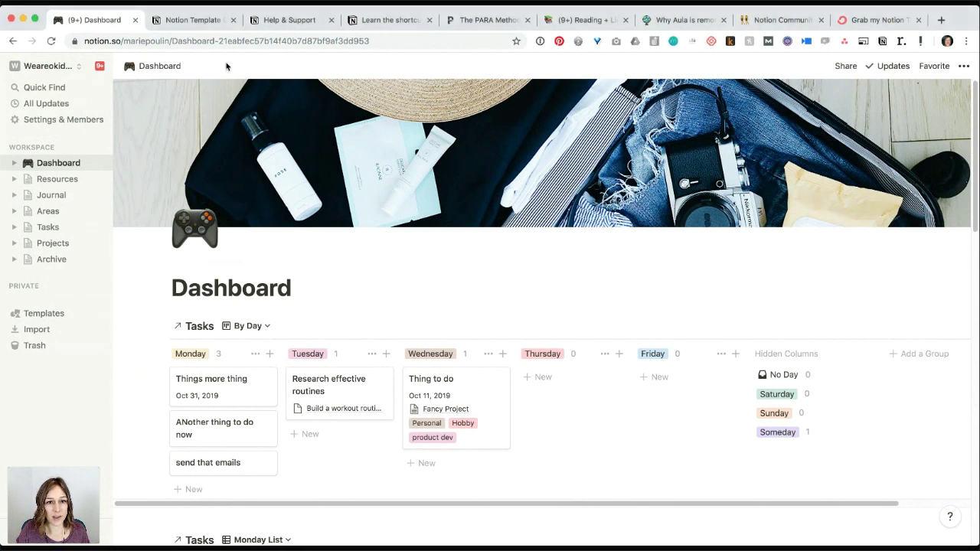
# Switch to the Oki Doki workspace, look over its Areas page, and find and open the Tags database.
pyautogui.click(575, 20)
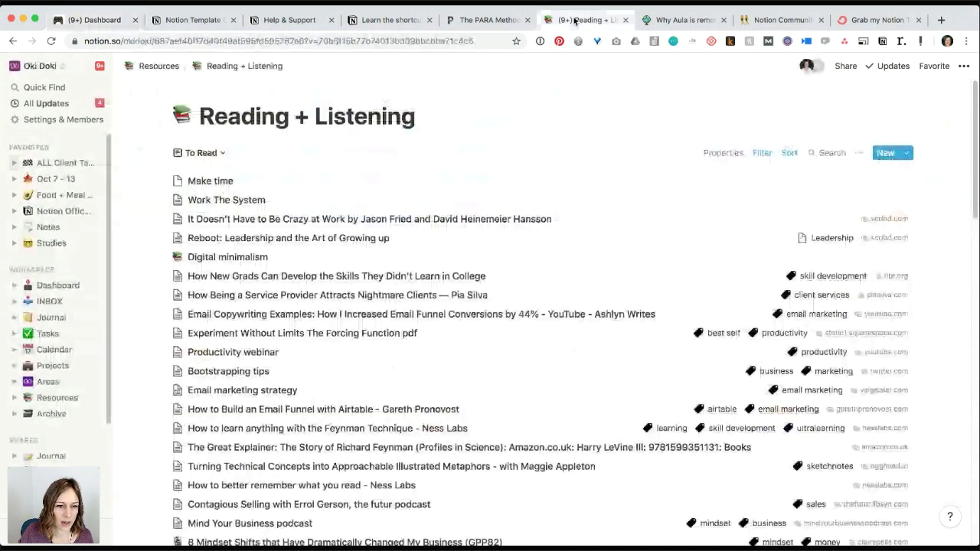
pyautogui.click(49, 381)
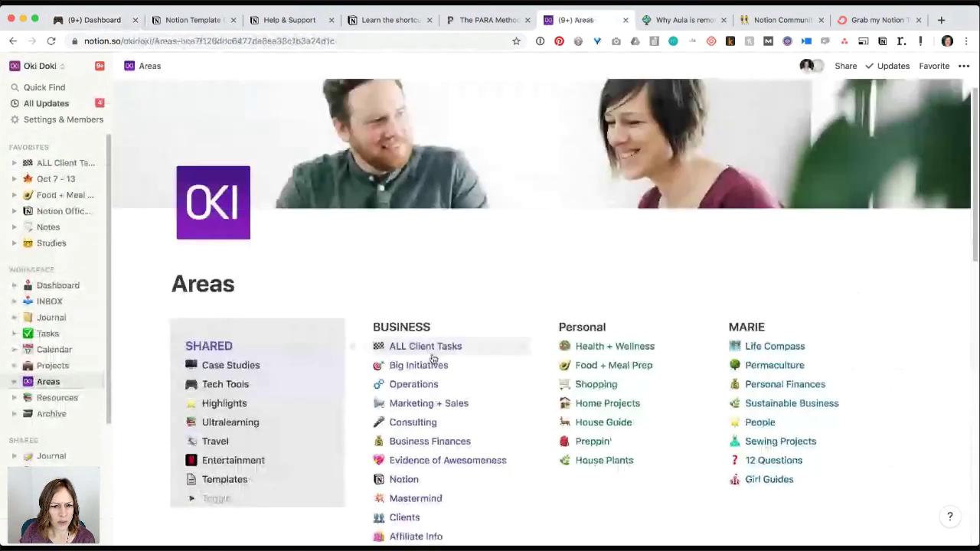
pyautogui.scroll(-5, 433, 359)
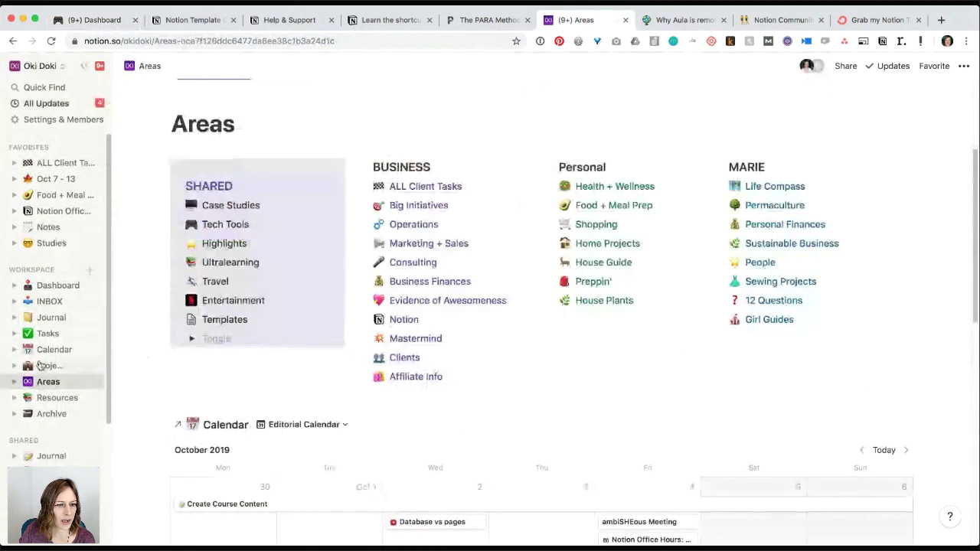
pyautogui.click(44, 88)
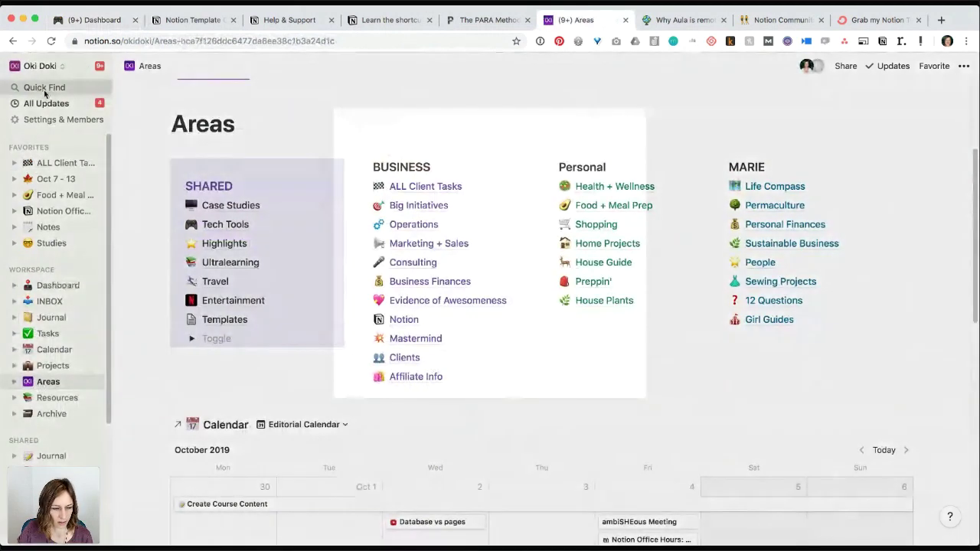
pyautogui.write('tags')
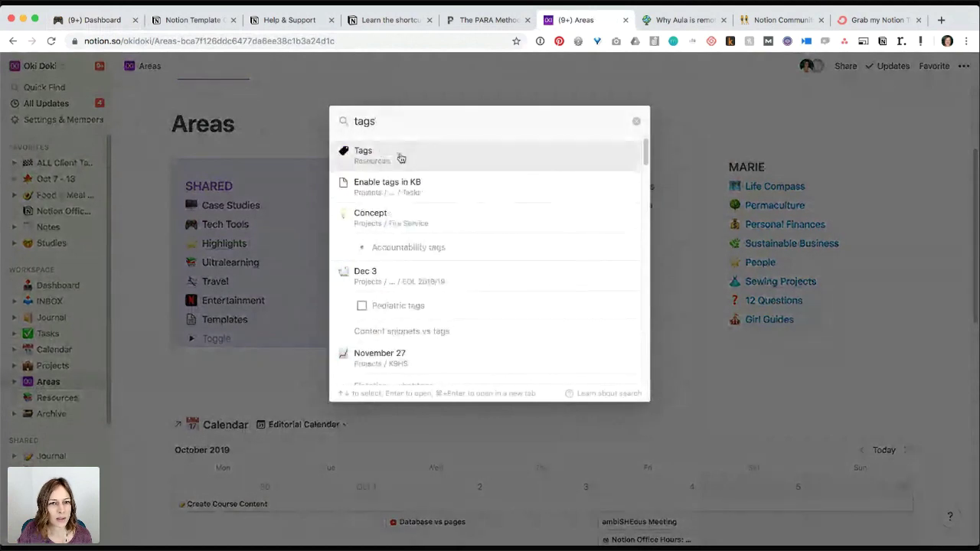
pyautogui.click(400, 157)
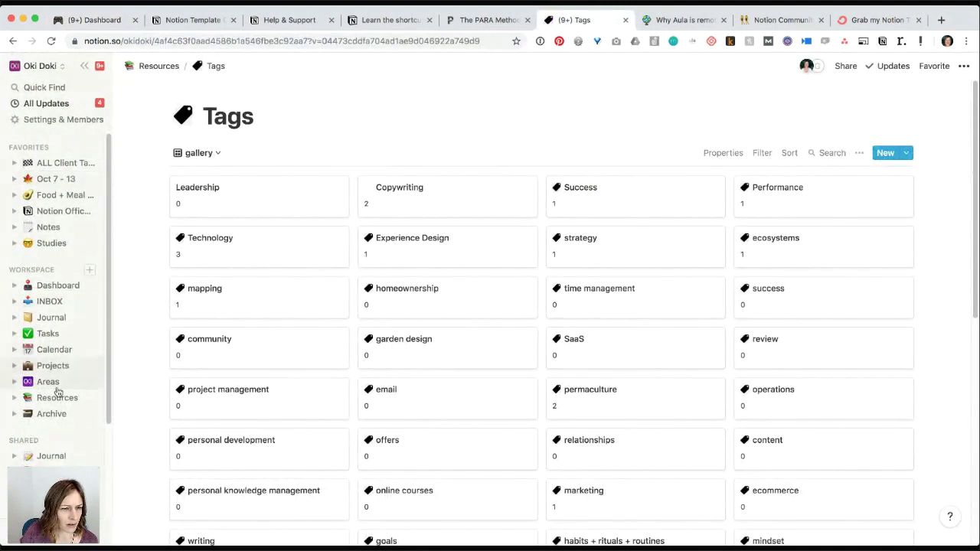
# Open the Notes database from Resources and title the untitled YouTube note "New resource".
pyautogui.click(56, 400)
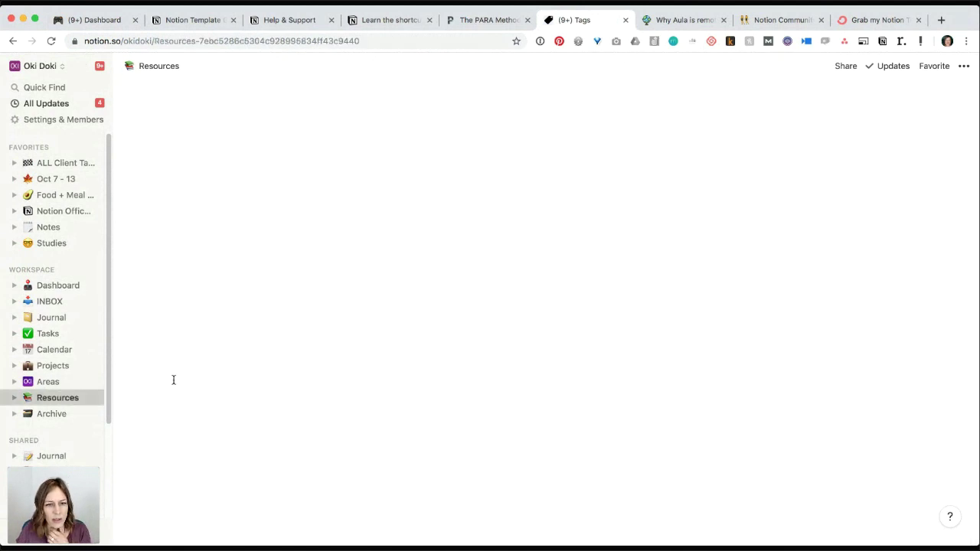
pyautogui.click(359, 331)
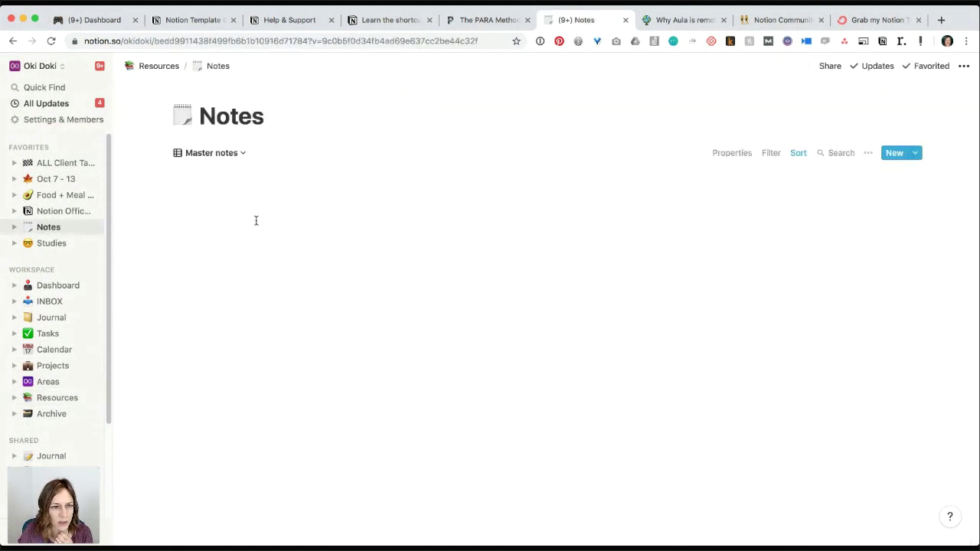
pyautogui.click(385, 196)
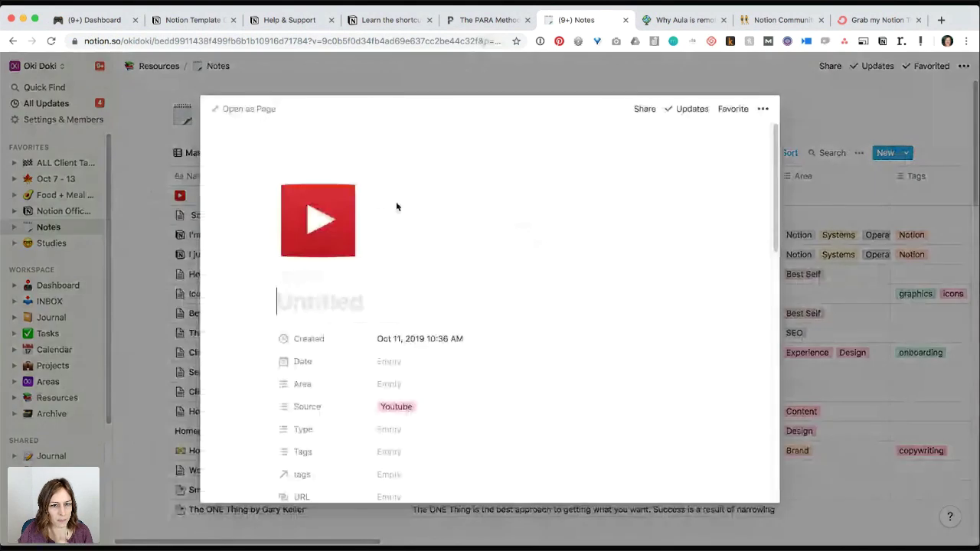
pyautogui.write('New re')
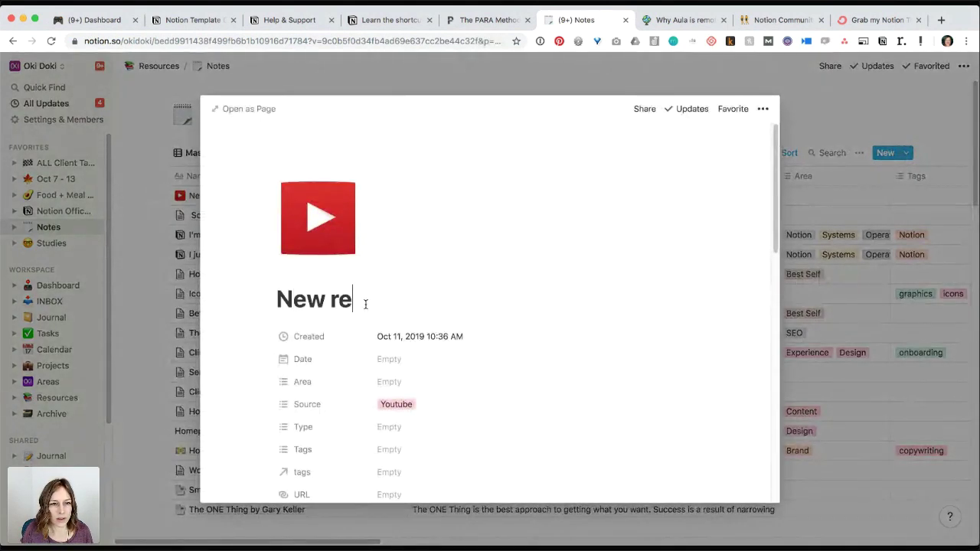
pyautogui.write('sourc')
# Tag the note "positioning" in its Tags multi-select property and link the positioning page in its tags relation.
pyautogui.scroll(-5, 367, 306)
pyautogui.scroll(1, 370, 291)
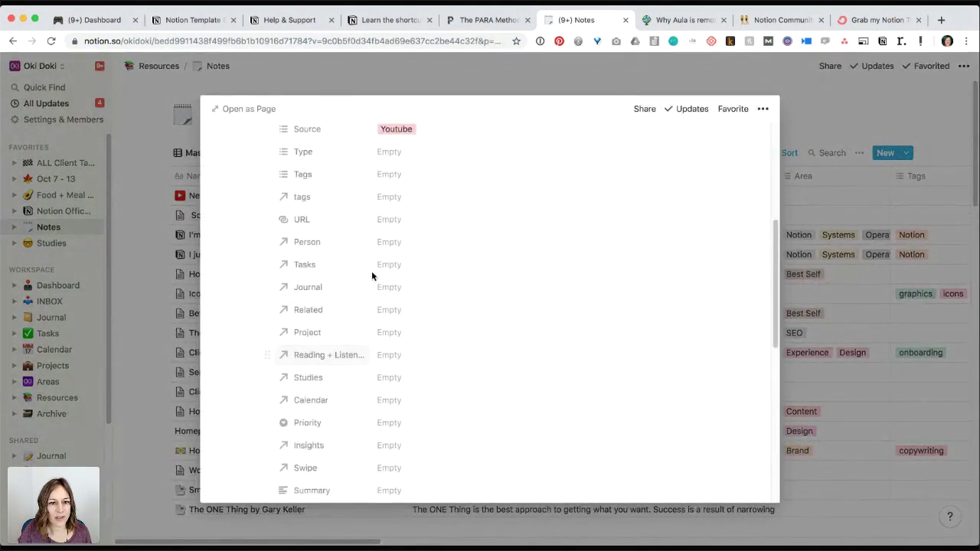
pyautogui.click(391, 176)
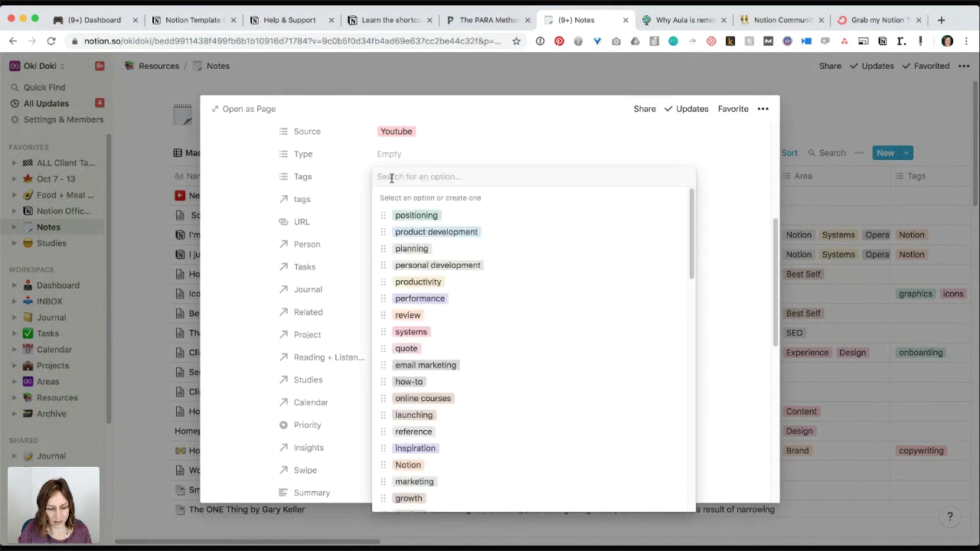
pyautogui.click(401, 199)
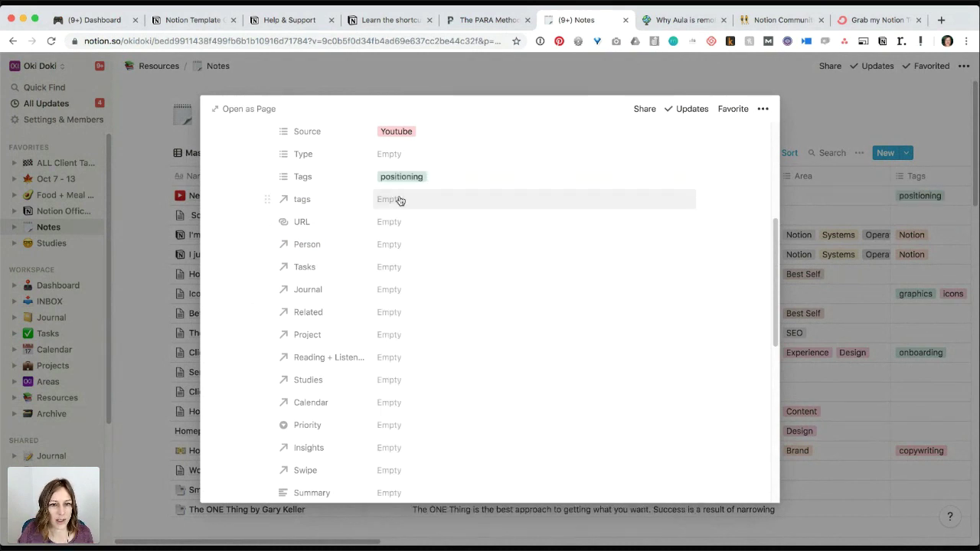
pyautogui.click(400, 199)
pyautogui.write('pos')
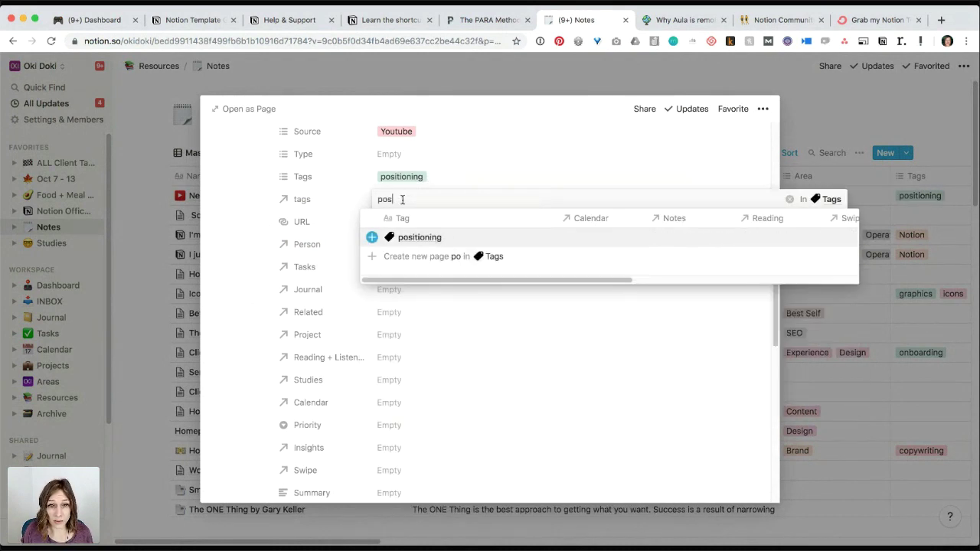
pyautogui.click(395, 236)
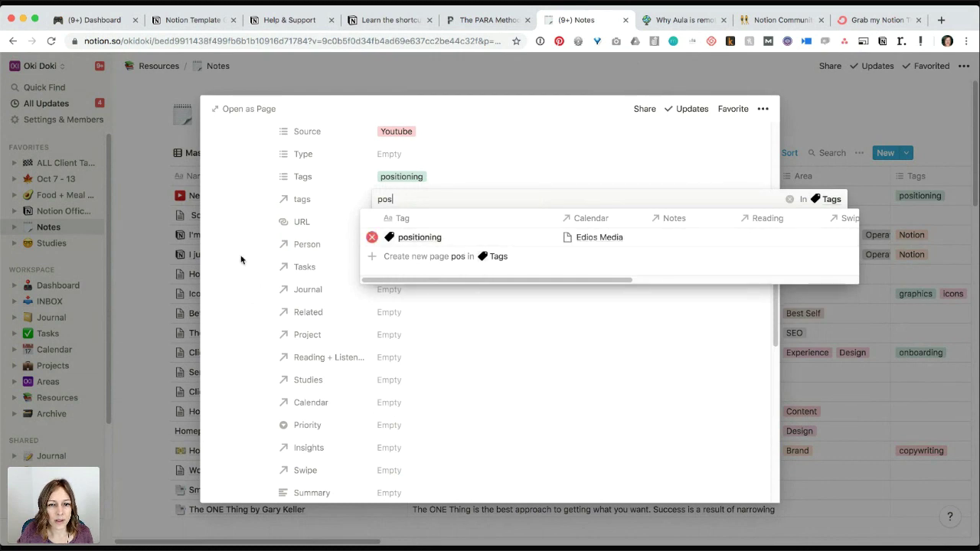
pyautogui.click(242, 260)
# Open the related positioning tag as a full page and go up to its parent Tags database.
pyautogui.click(411, 199)
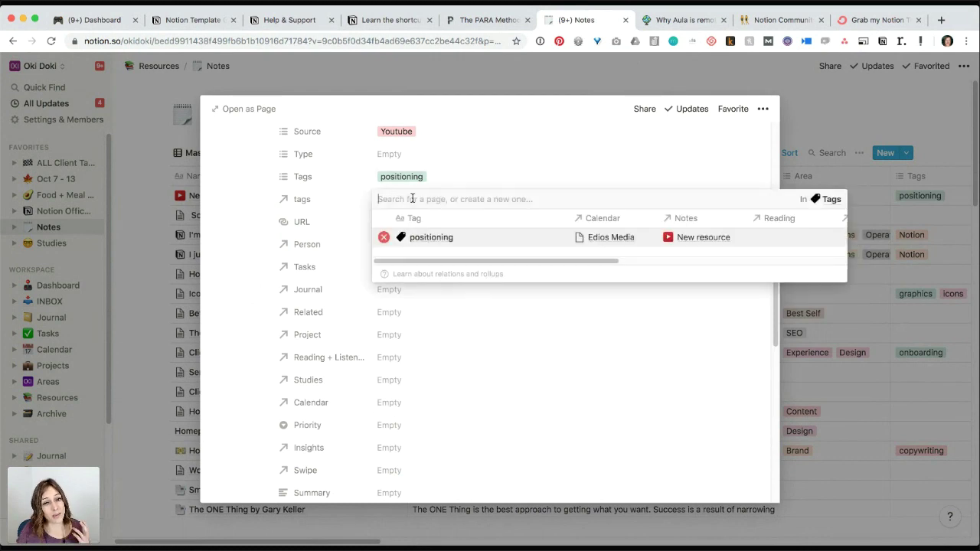
pyautogui.click(428, 238)
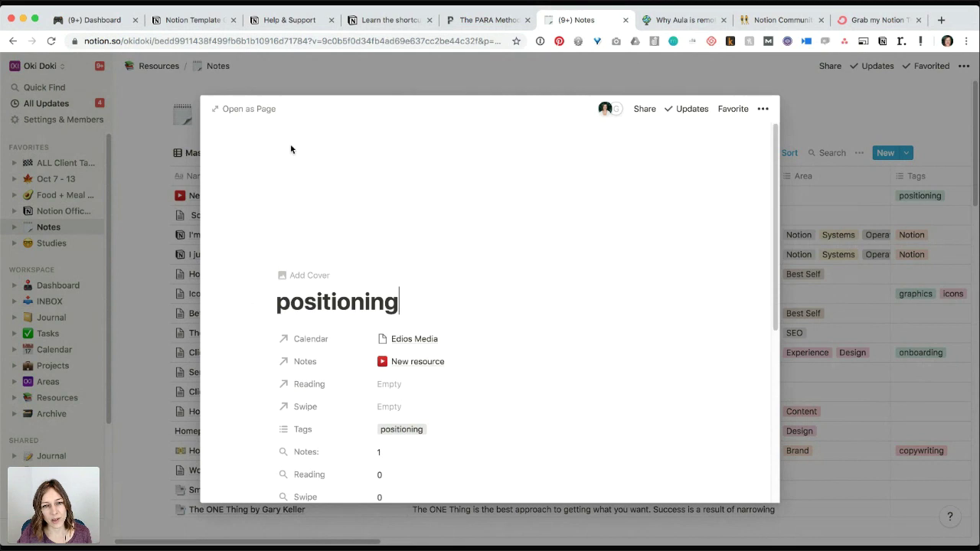
pyautogui.click(243, 109)
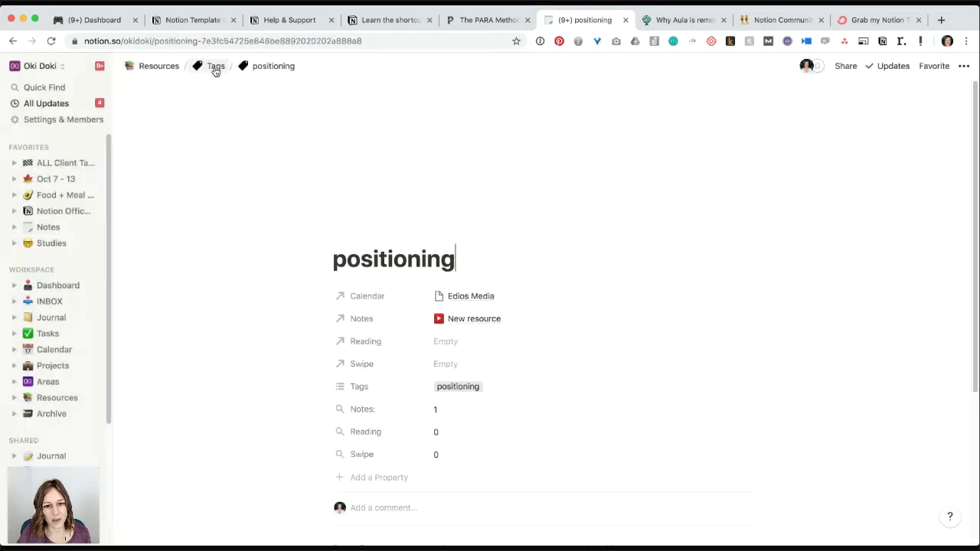
pyautogui.click(214, 71)
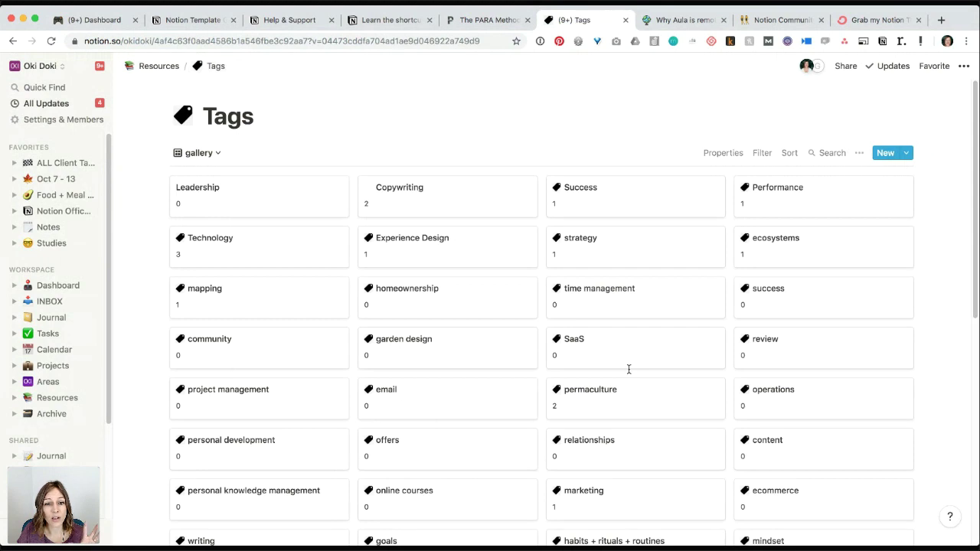
# Look through the Tags gallery and examine the notes related to the Copywriting tag.
pyautogui.scroll(-3, 629, 369)
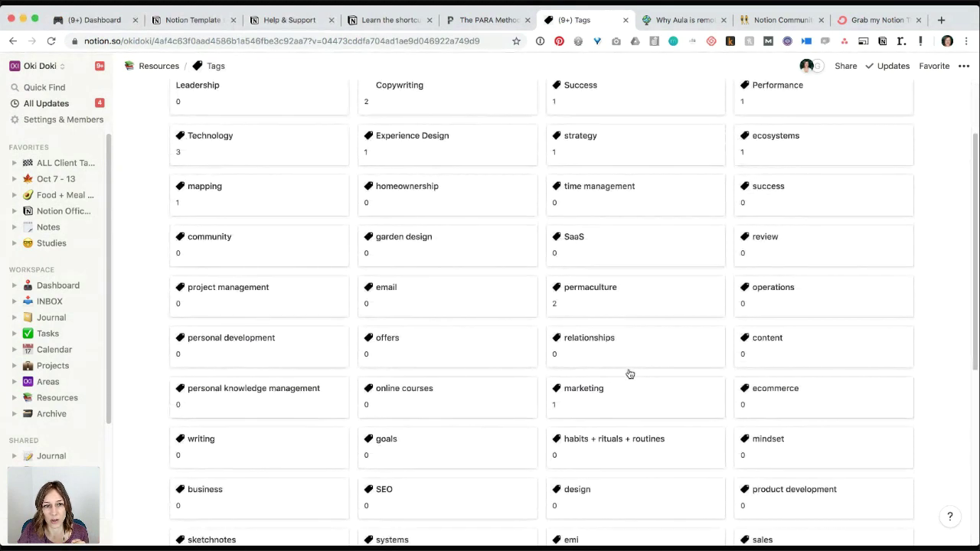
pyautogui.scroll(3, 613, 344)
pyautogui.click(483, 186)
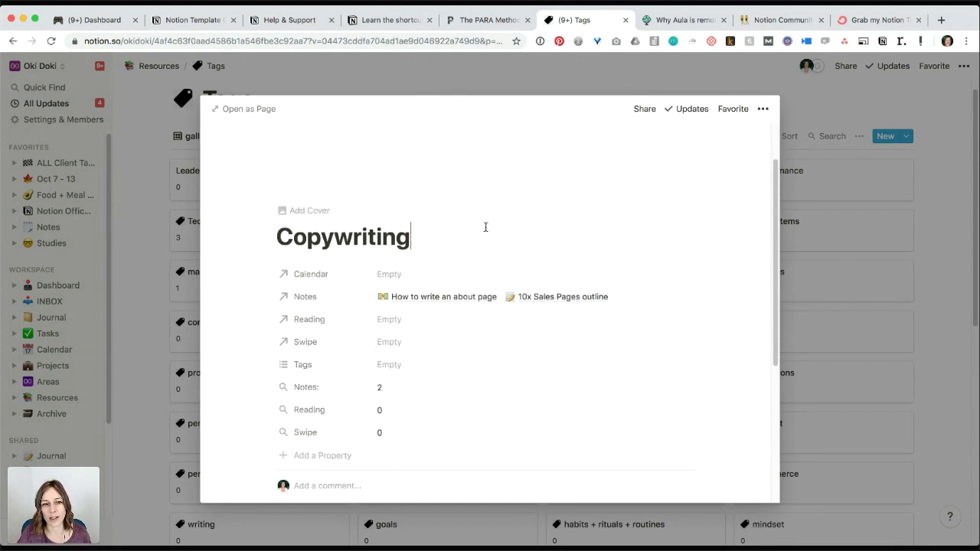
pyautogui.click(872, 255)
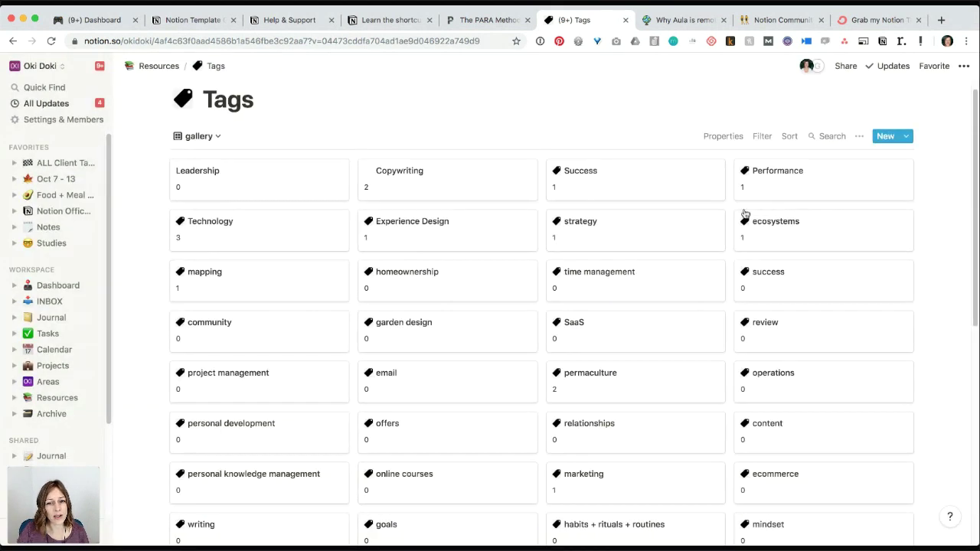
pyautogui.scroll(-5, 744, 213)
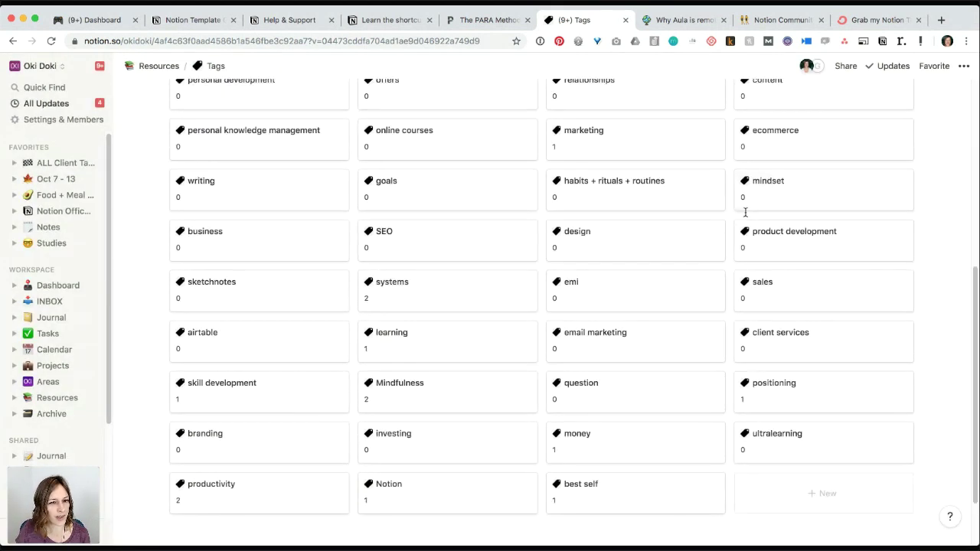
pyautogui.scroll(-1, 744, 212)
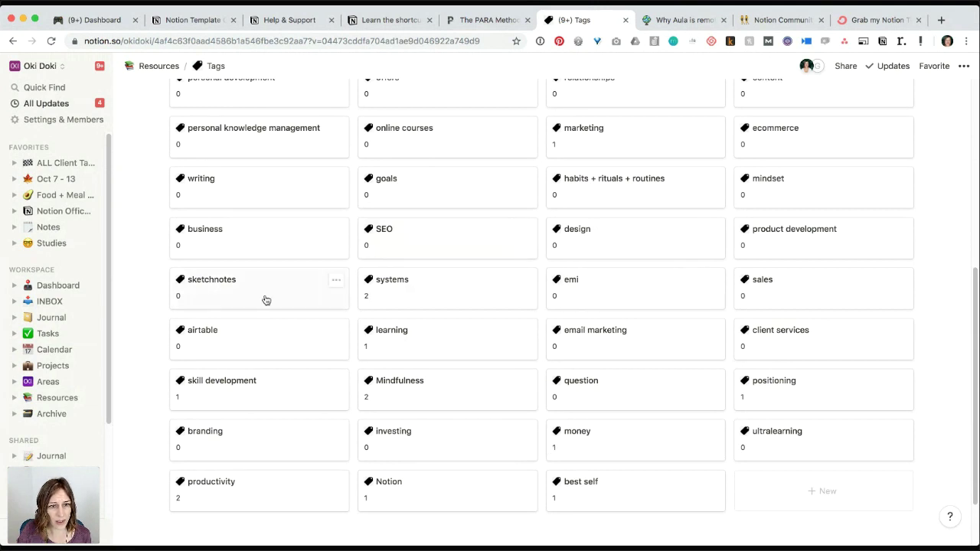
pyautogui.scroll(5, 268, 306)
pyautogui.scroll(2, 307, 323)
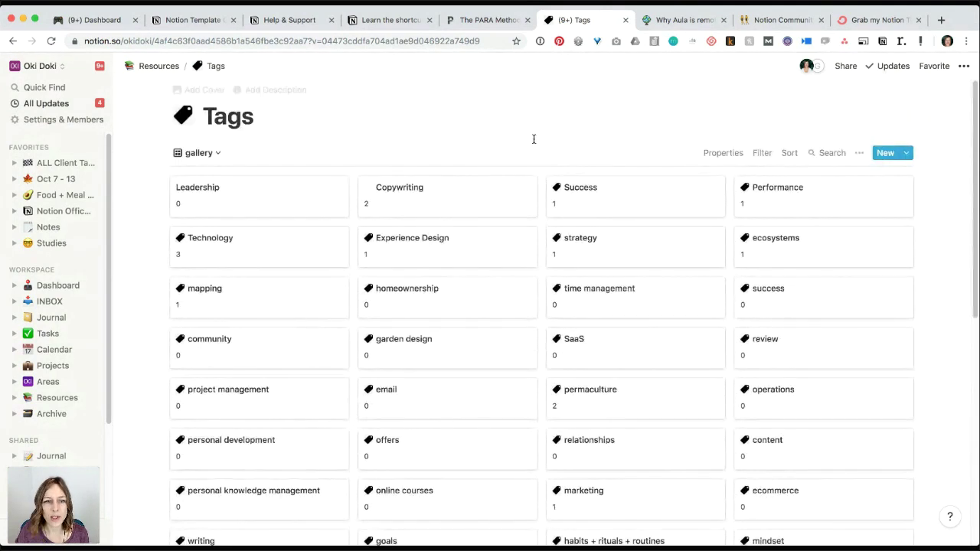
# Open the Technology tag and its related Deep Work note, and review the note's tags, URL and summary.
pyautogui.click(252, 249)
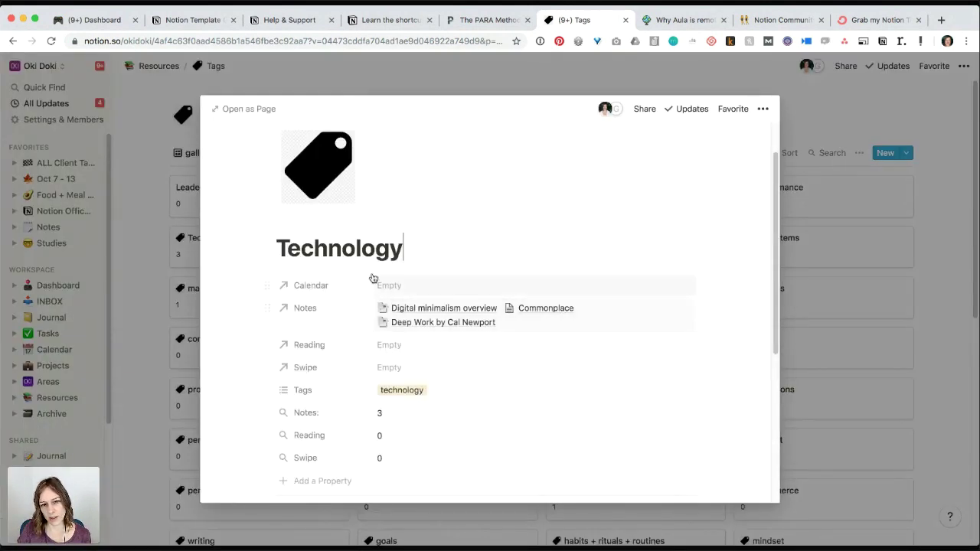
pyautogui.scroll(-3, 372, 280)
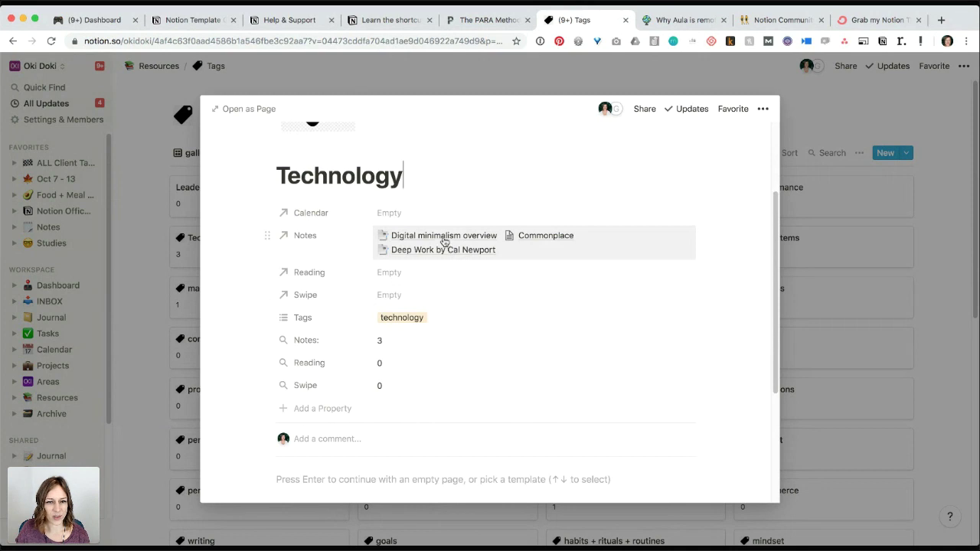
pyautogui.click(472, 253)
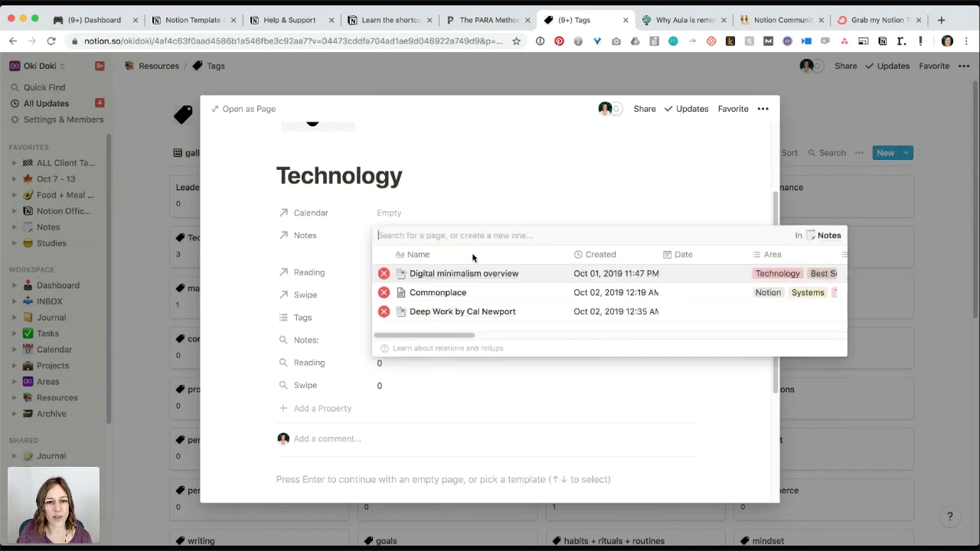
pyautogui.click(467, 311)
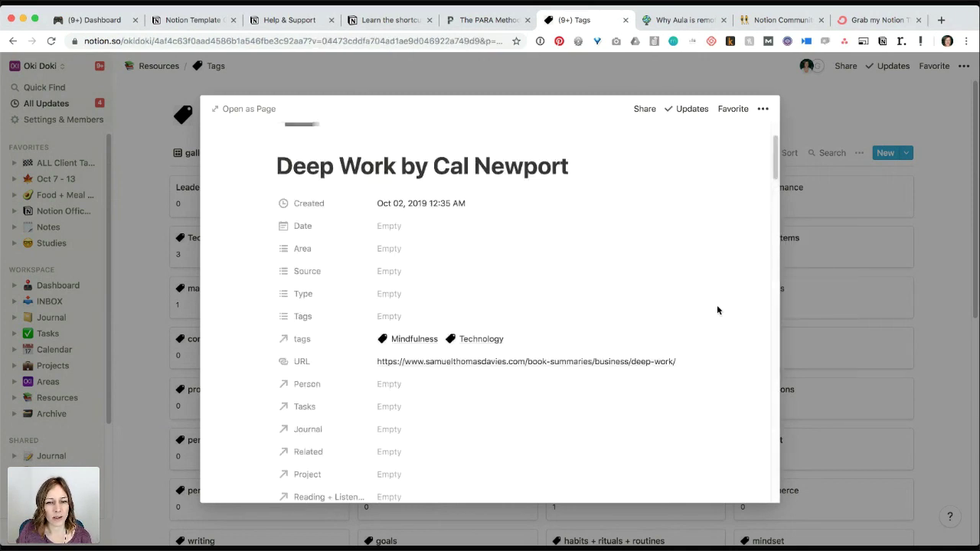
pyautogui.scroll(-1, 484, 357)
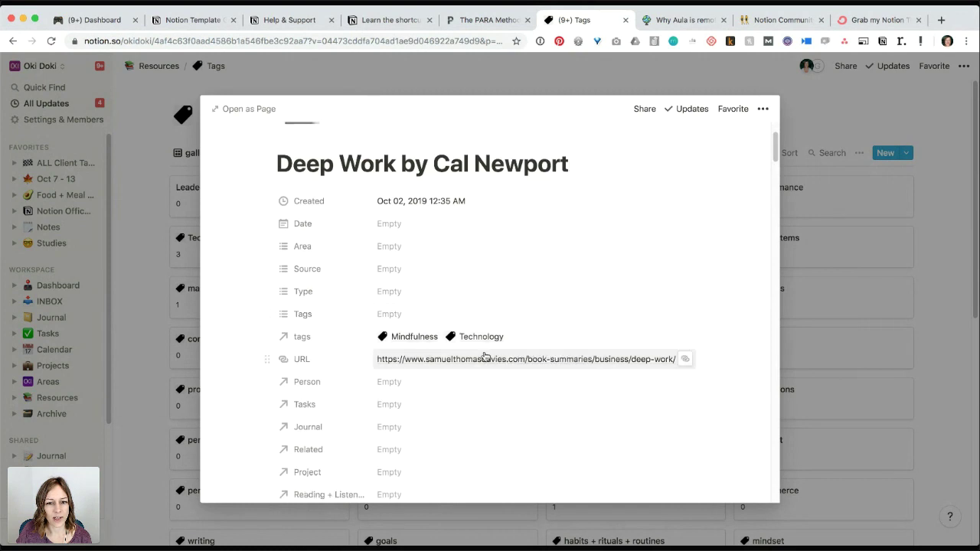
pyautogui.scroll(-10, 483, 356)
pyautogui.scroll(6, 485, 349)
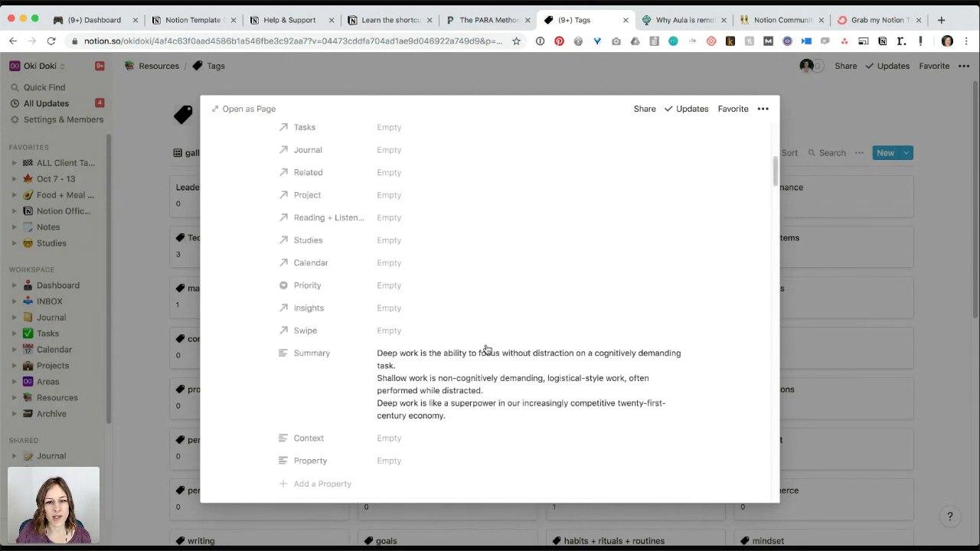
pyautogui.scroll(5, 459, 345)
pyautogui.scroll(-5, 429, 379)
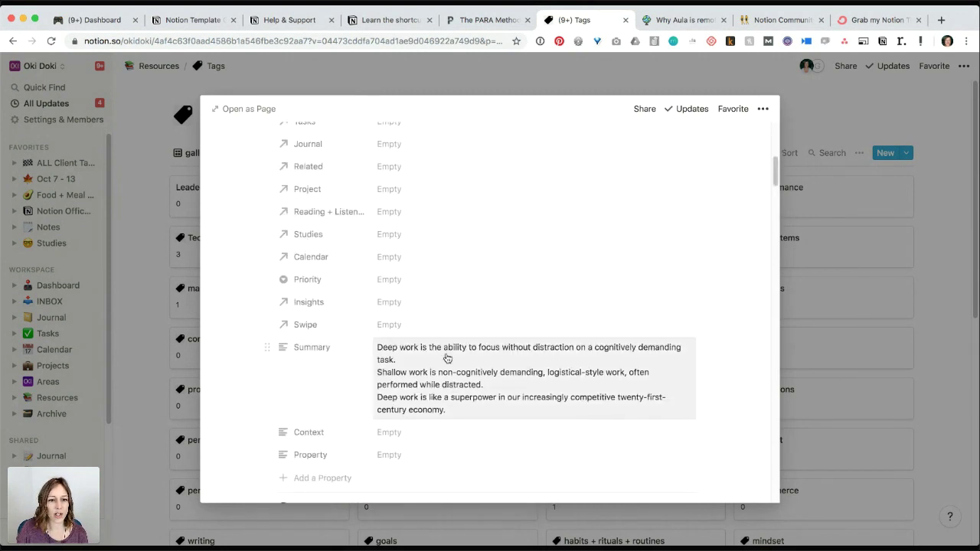
pyautogui.scroll(7, 447, 330)
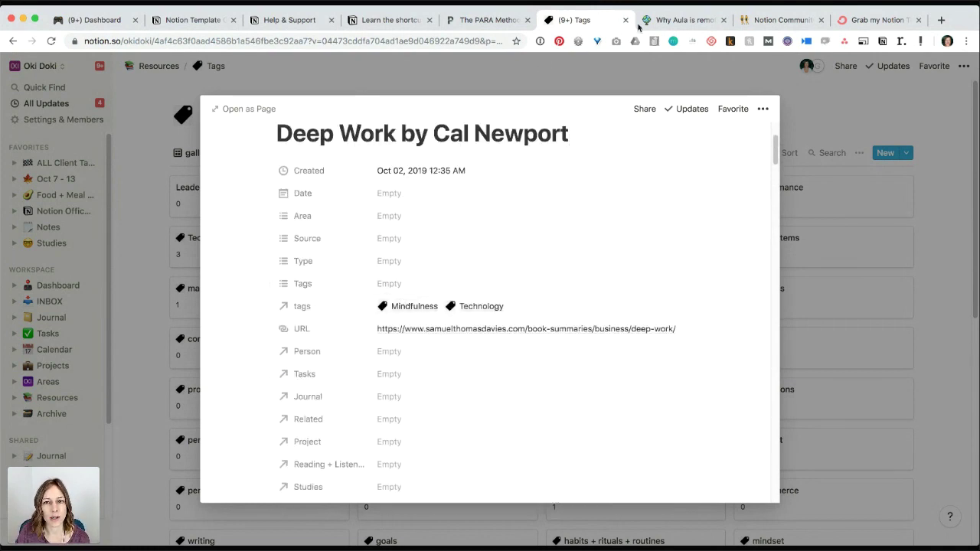
# Return to the Dashboard page of the Weareokidoki workspace.
pyautogui.press('super+Tab')
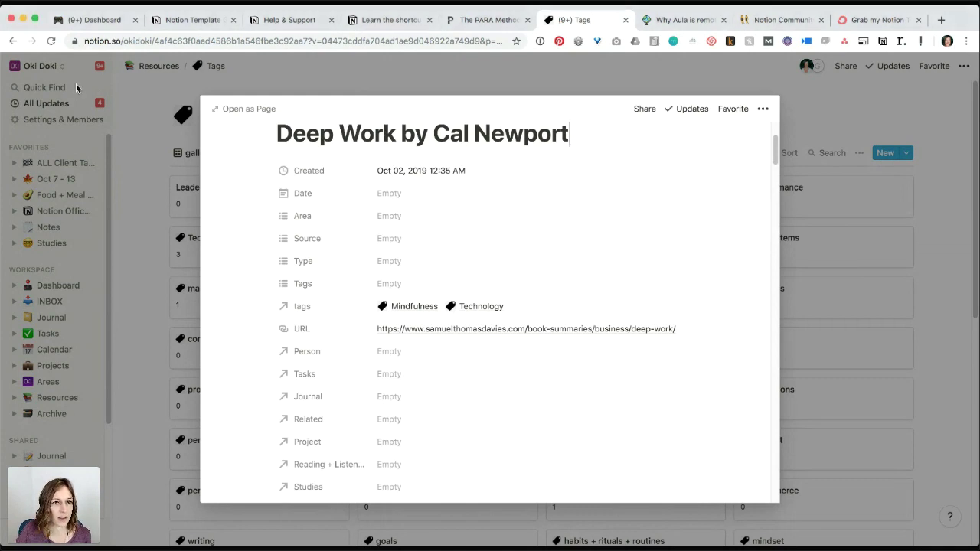
pyautogui.click(100, 20)
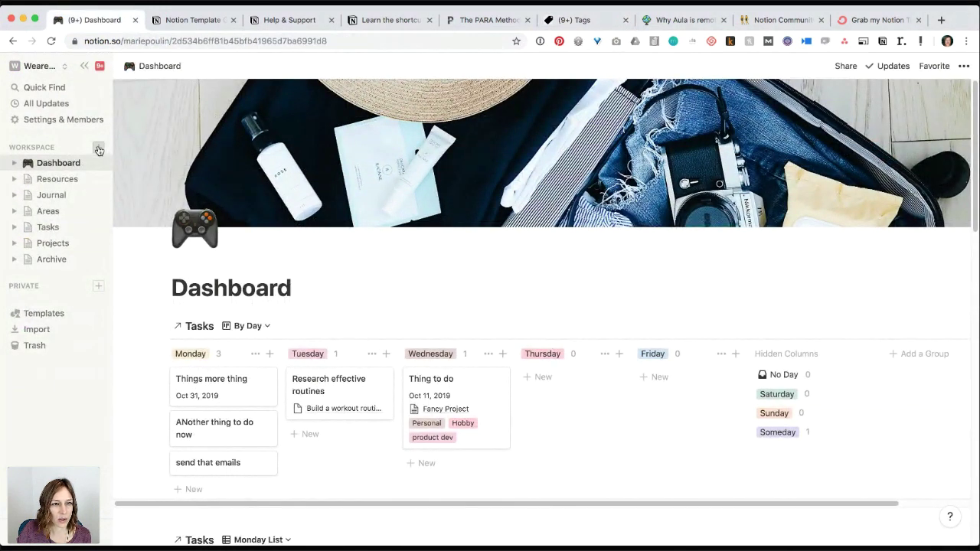
# Create a workspace page named Areas 2 and nest it inside the Areas page.
pyautogui.click(98, 148)
pyautogui.write('Areas 2')
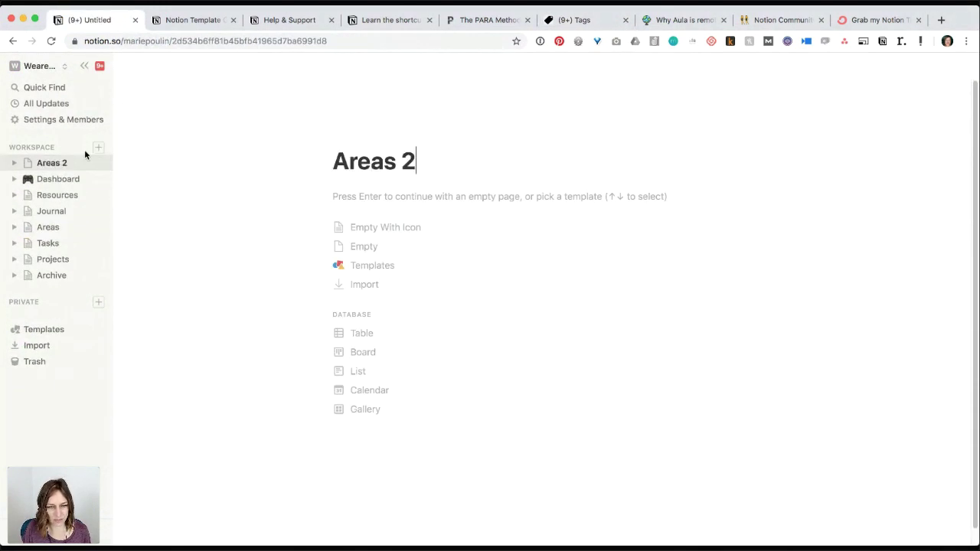
pyautogui.press('Return')
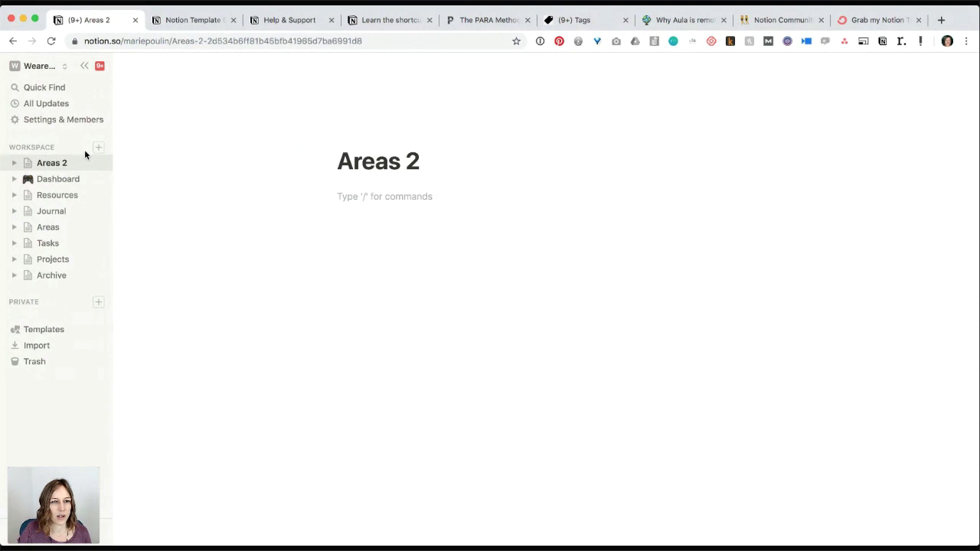
pyautogui.moveTo(27, 164); pyautogui.dragTo(45, 227)
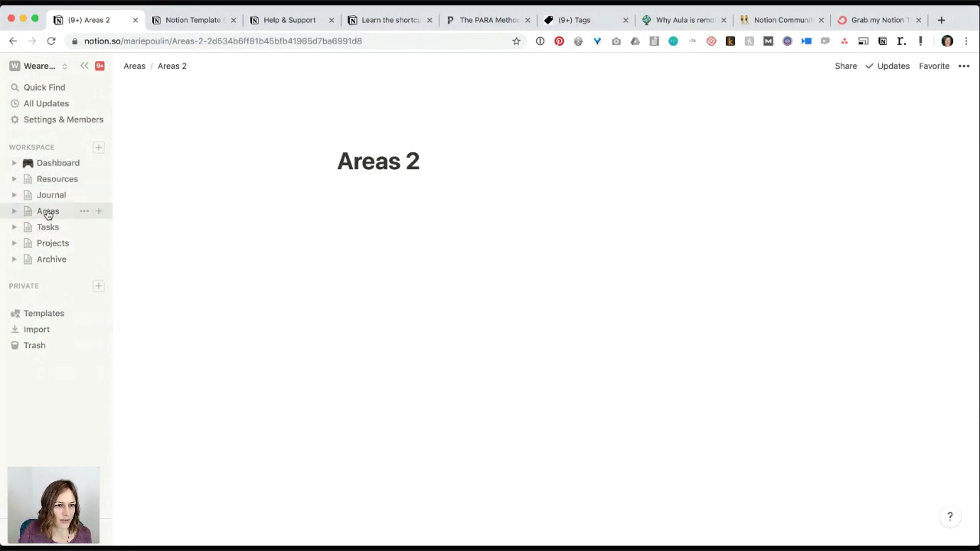
# Open the Areas page and delete the nested Areas 2 page.
pyautogui.click(46, 211)
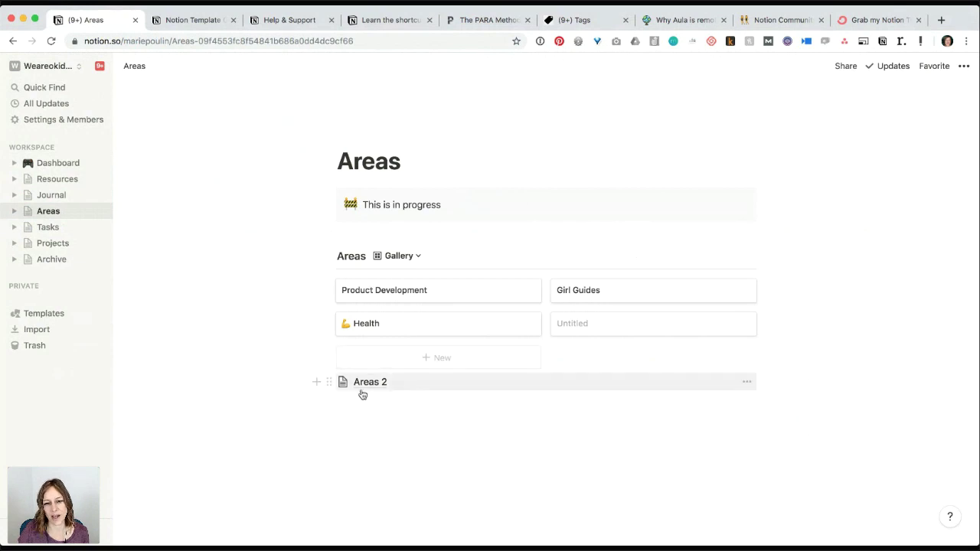
pyautogui.click(328, 381)
pyautogui.press('Delete')
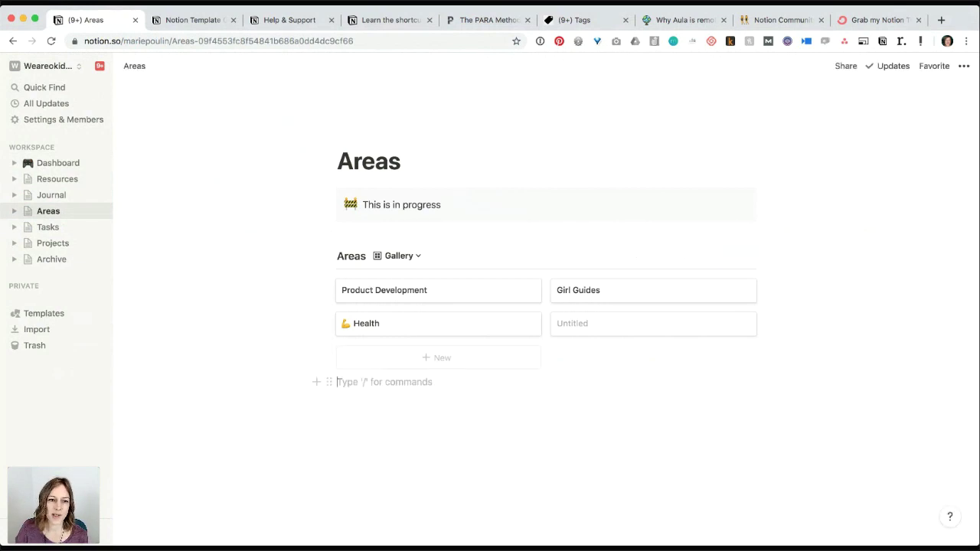
pyautogui.press('super+Tab')
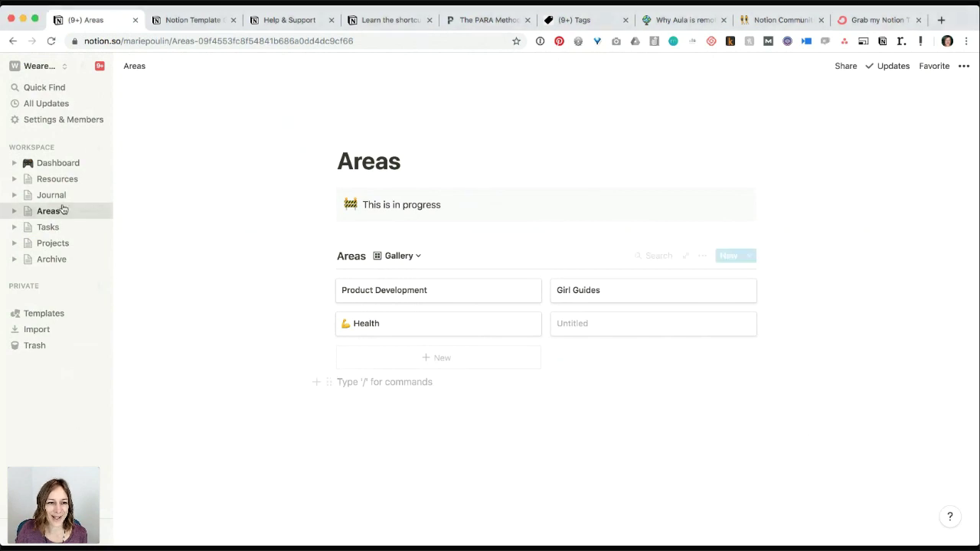
# Open the "Things more thing" task in the Tasks database, and review its Move To destinations and page options without changing anything.
pyautogui.click(51, 227)
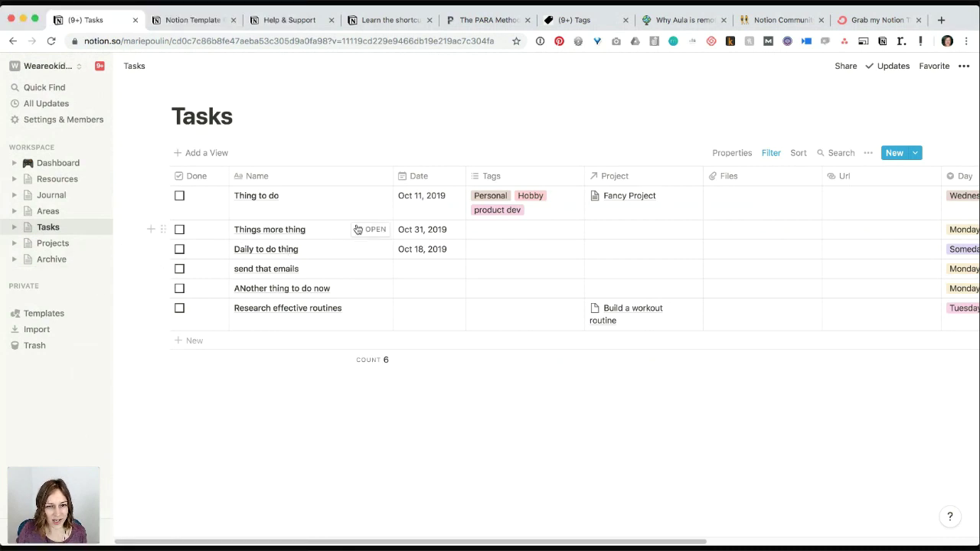
pyautogui.click(372, 231)
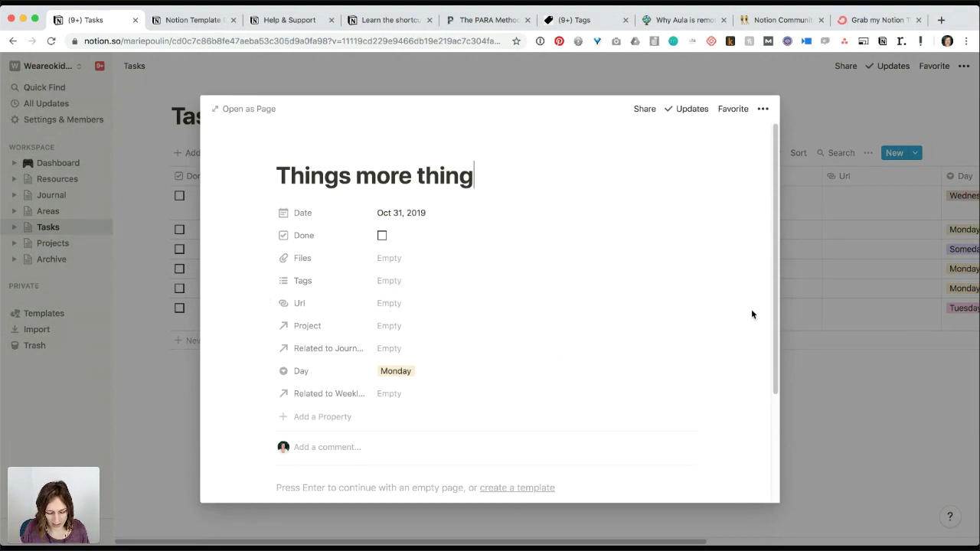
pyautogui.press('super+shift+p')
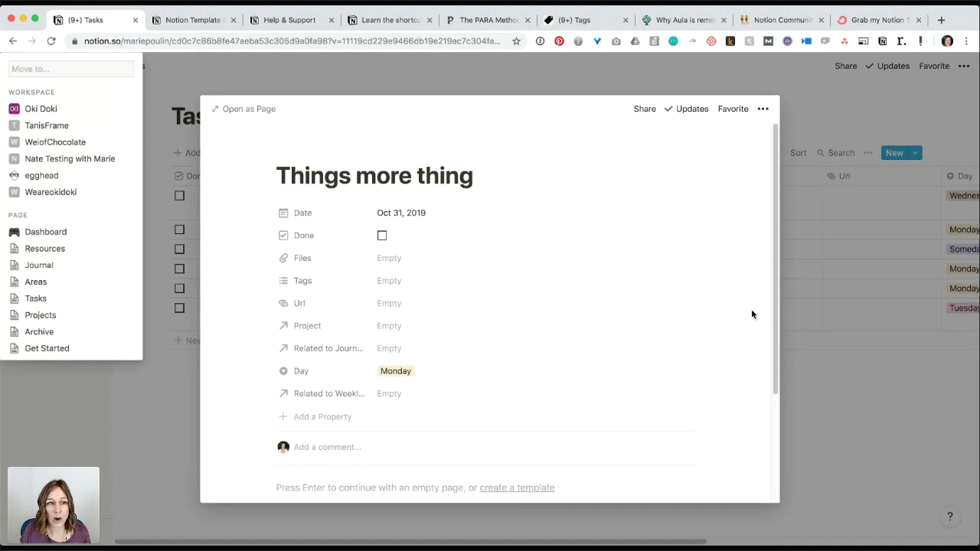
pyautogui.press('Escape')
pyautogui.click(763, 109)
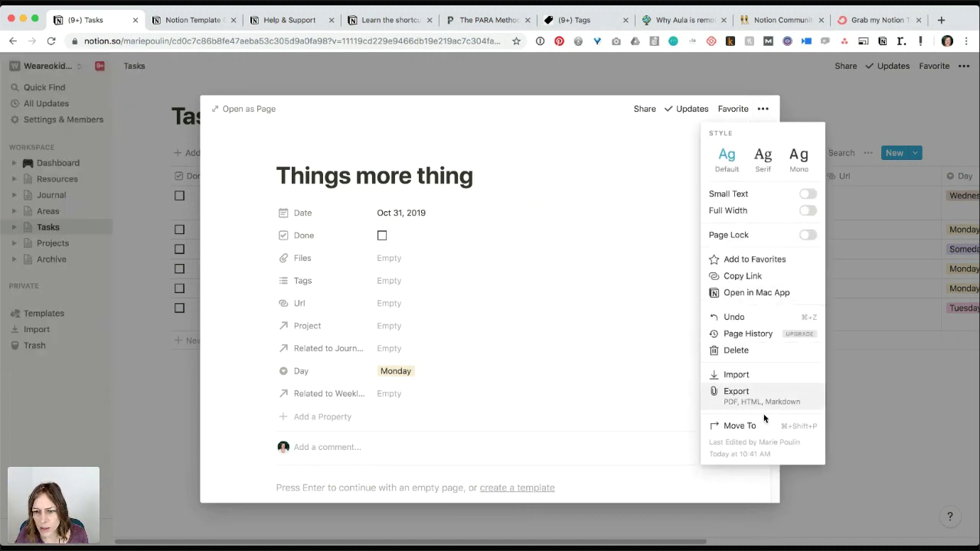
pyautogui.click(590, 342)
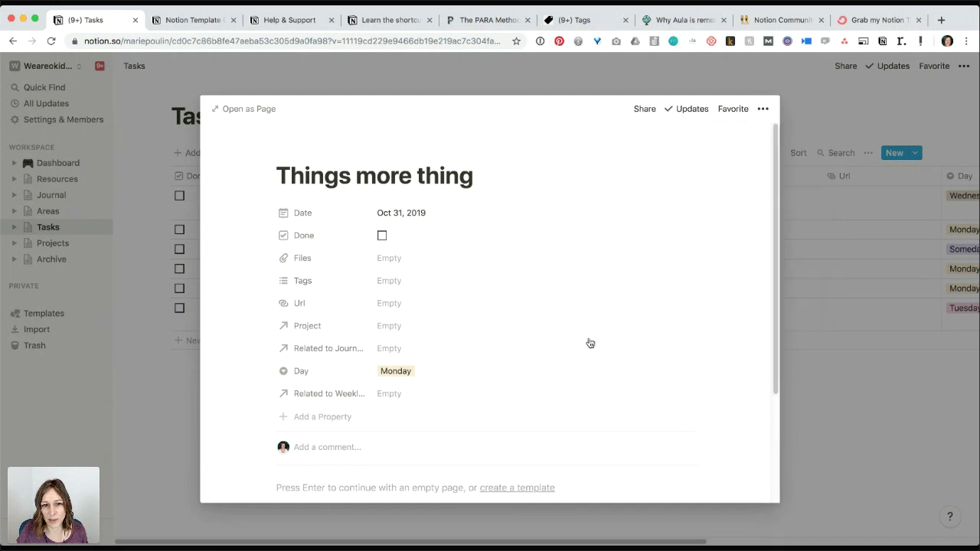
pyautogui.click(827, 408)
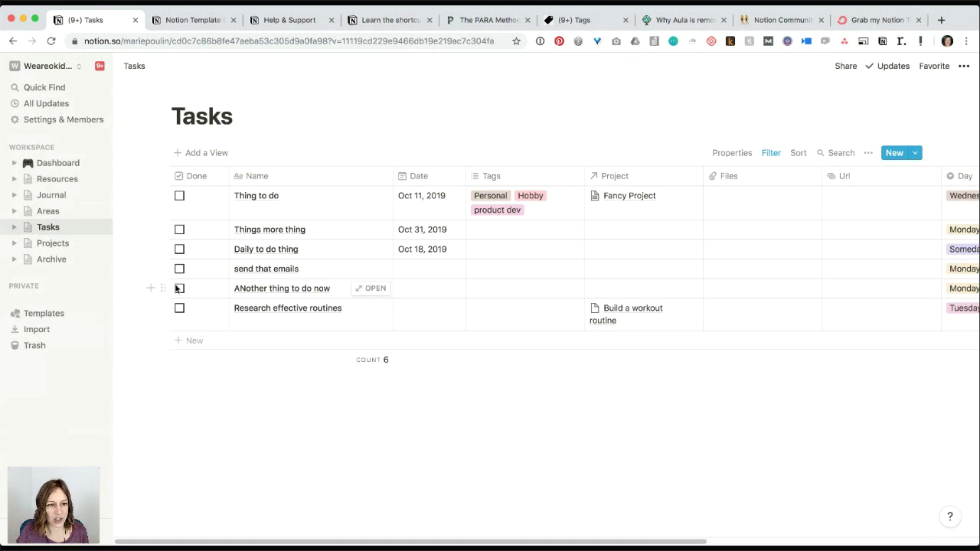
# Add a task named "Move this thing" to the Tasks database.
pyautogui.click(273, 344)
pyautogui.write('Move thi')
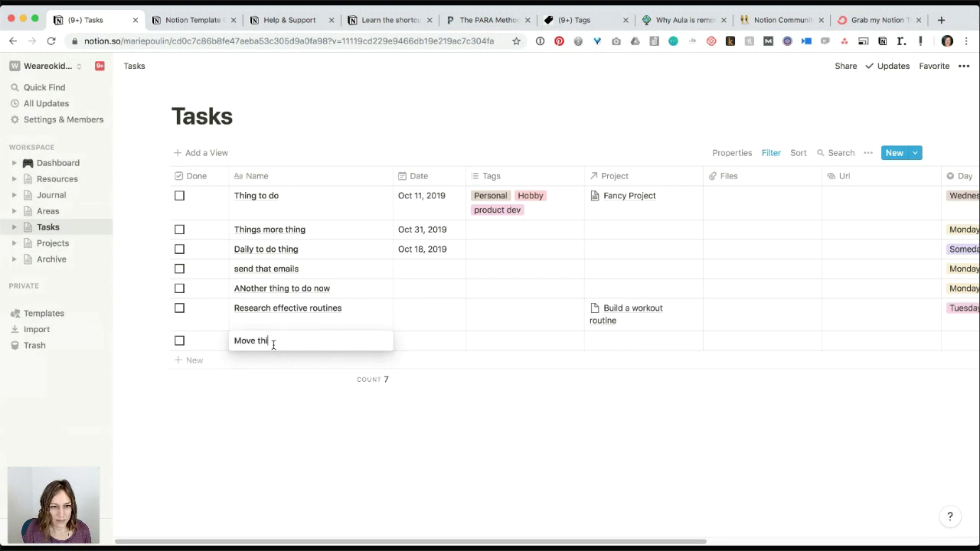
pyautogui.write('s thing')
pyautogui.press('Escape')
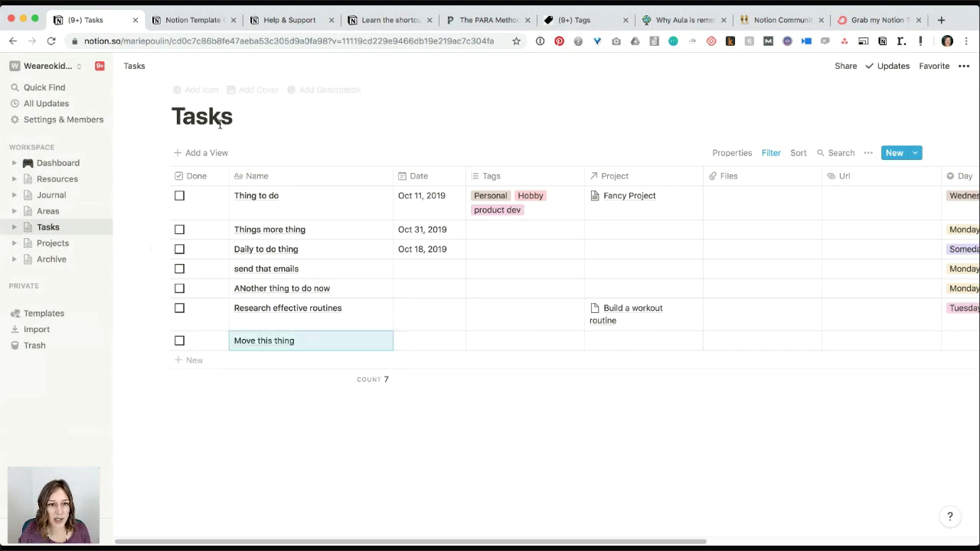
# Move the "Move this thing" task to the Reading + Listening database, and go to that database through the task's full page.
pyautogui.click(371, 345)
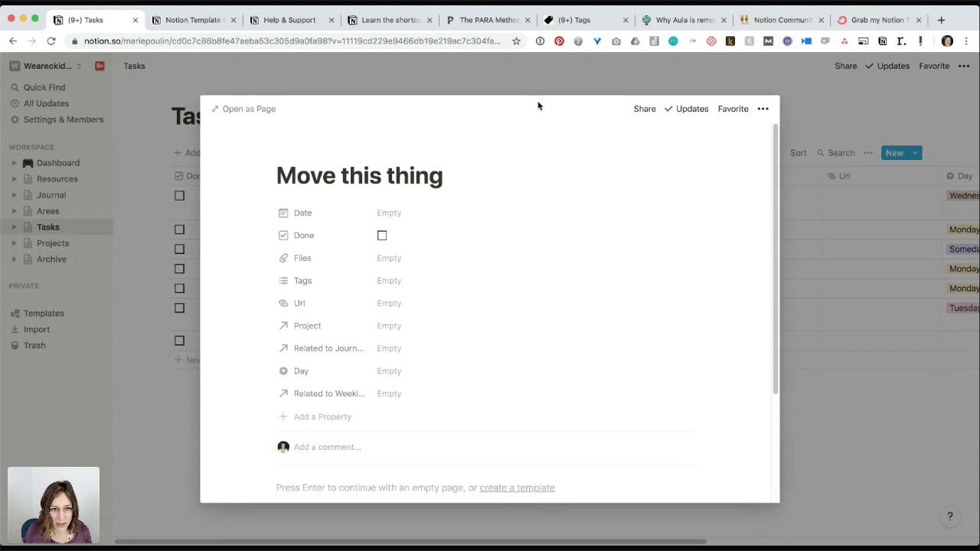
pyautogui.press('super+shift+p')
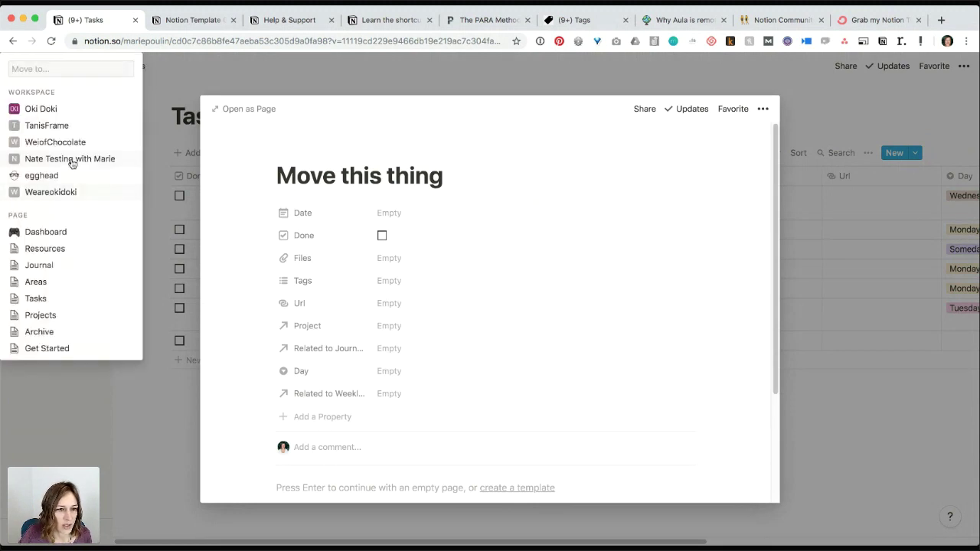
pyautogui.write('read')
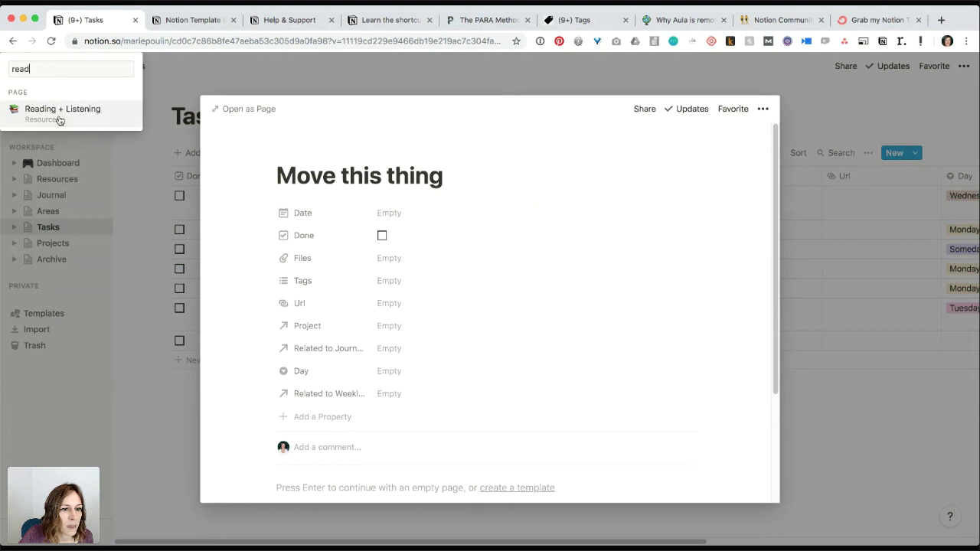
pyautogui.click(72, 121)
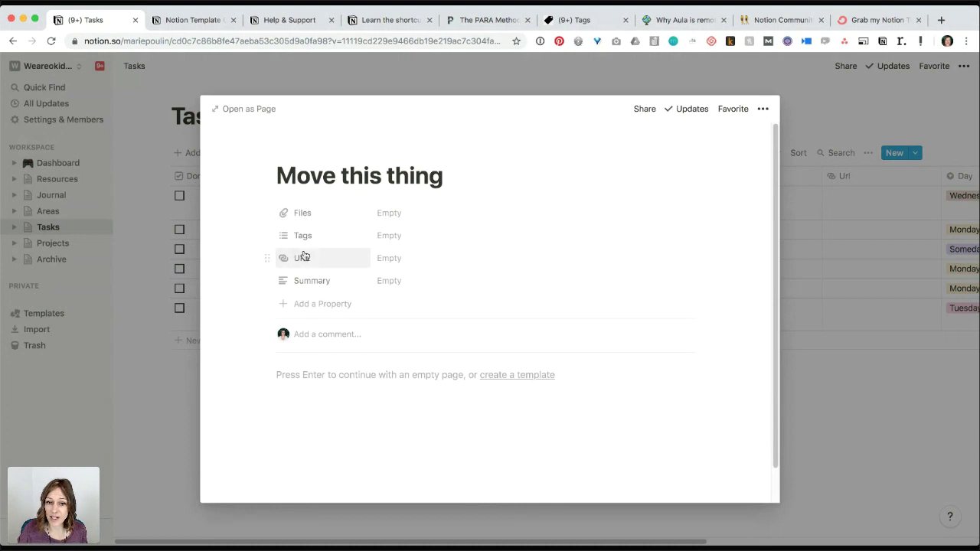
pyautogui.click(237, 109)
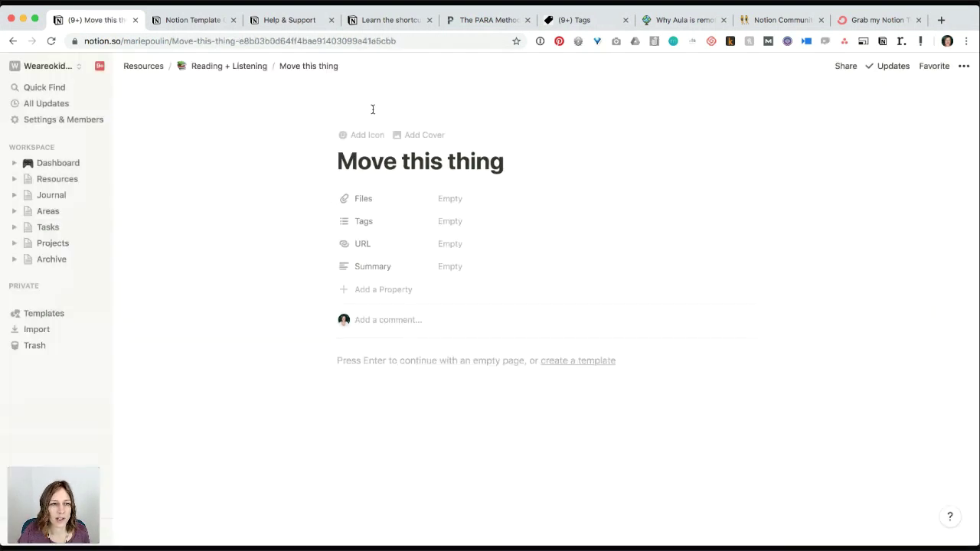
pyautogui.click(249, 72)
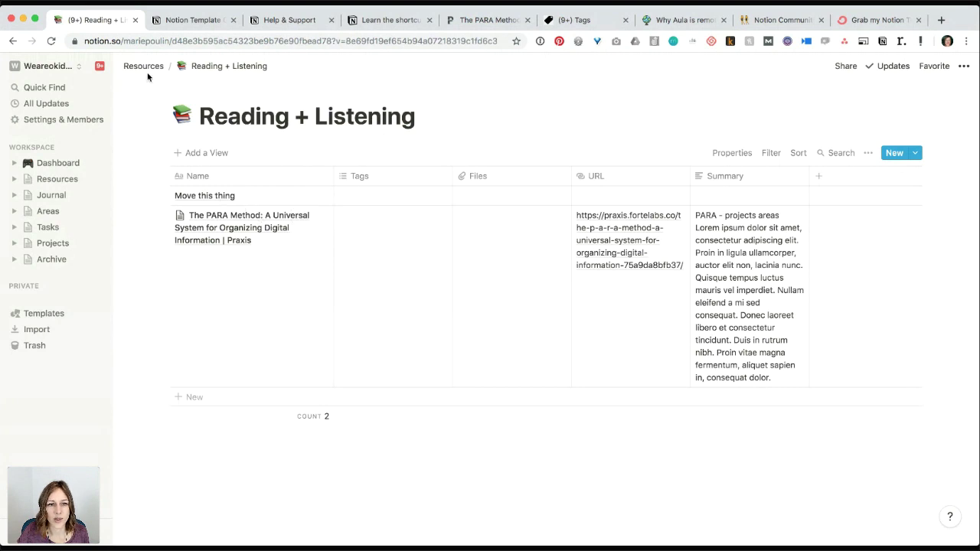
# Move the "Move this thing" entry from Reading + Listening back to the Tasks database.
pyautogui.click(160, 196)
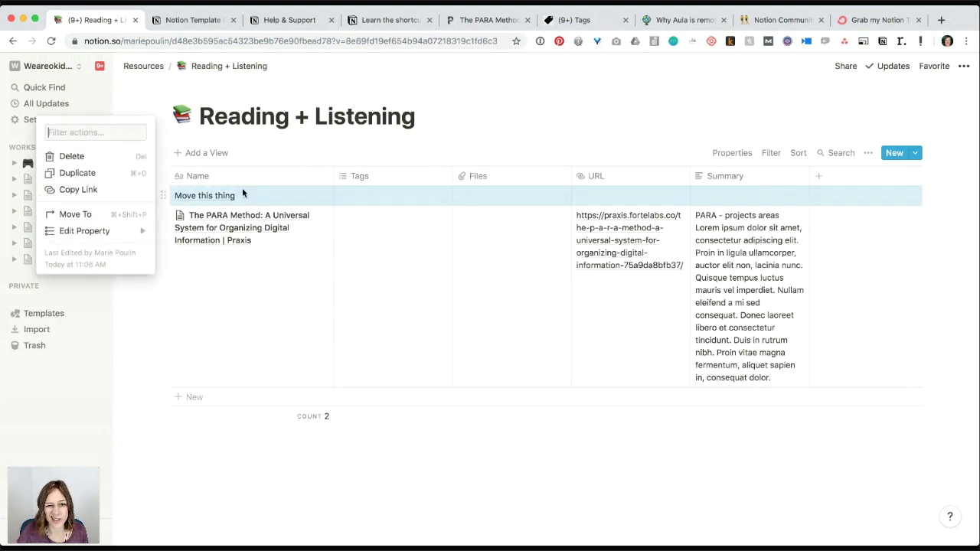
pyautogui.click(74, 214)
pyautogui.write('tas')
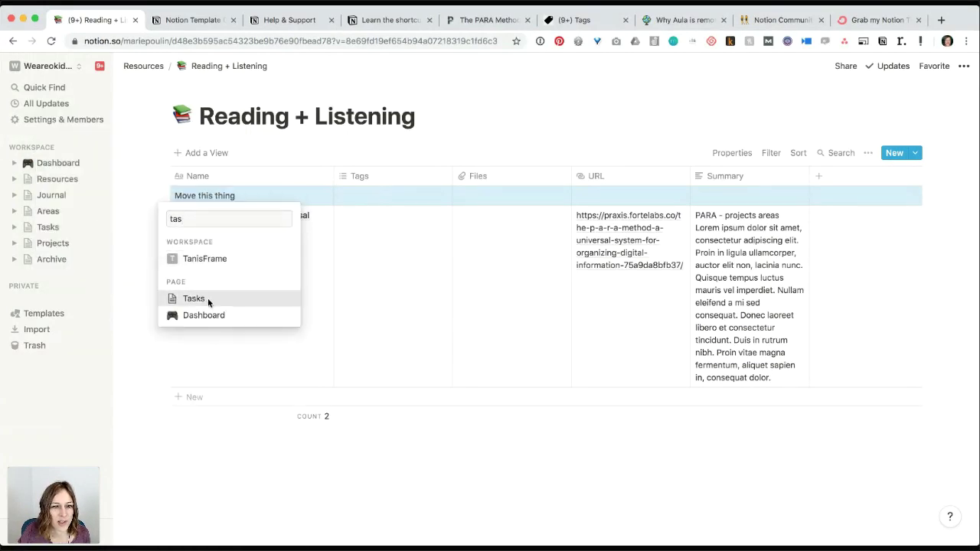
pyautogui.click(207, 299)
# Open the "Move this thing" entry in the Tasks database, review its properties and close it.
pyautogui.click(52, 230)
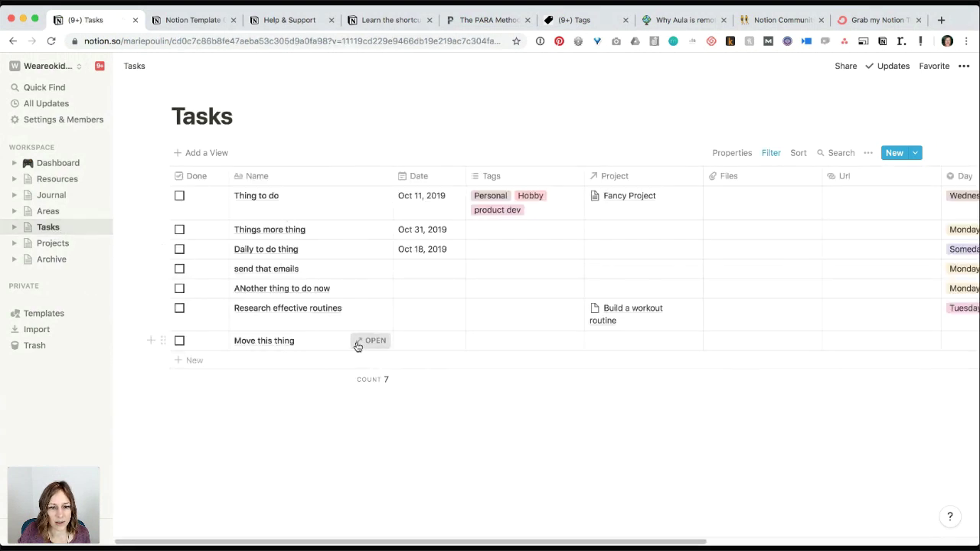
pyautogui.click(361, 341)
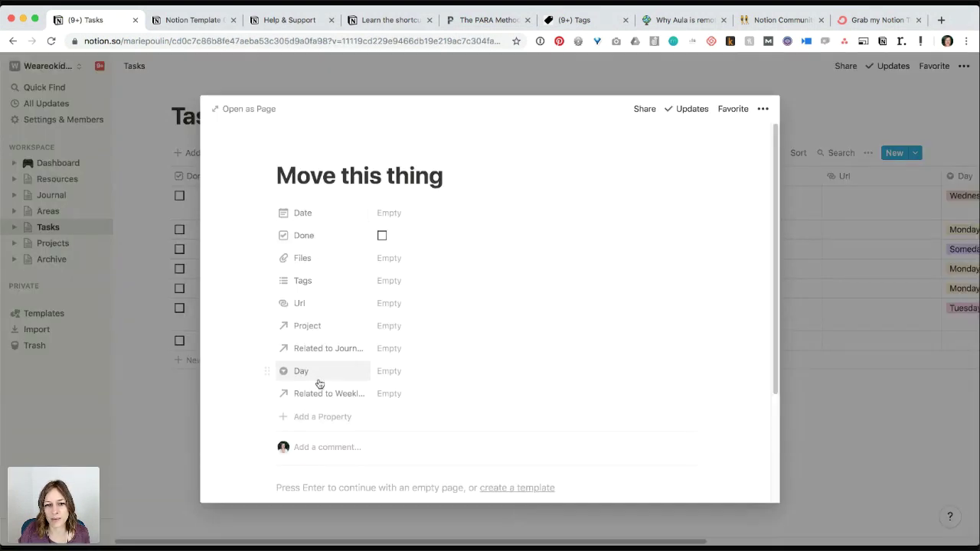
pyautogui.click(424, 70)
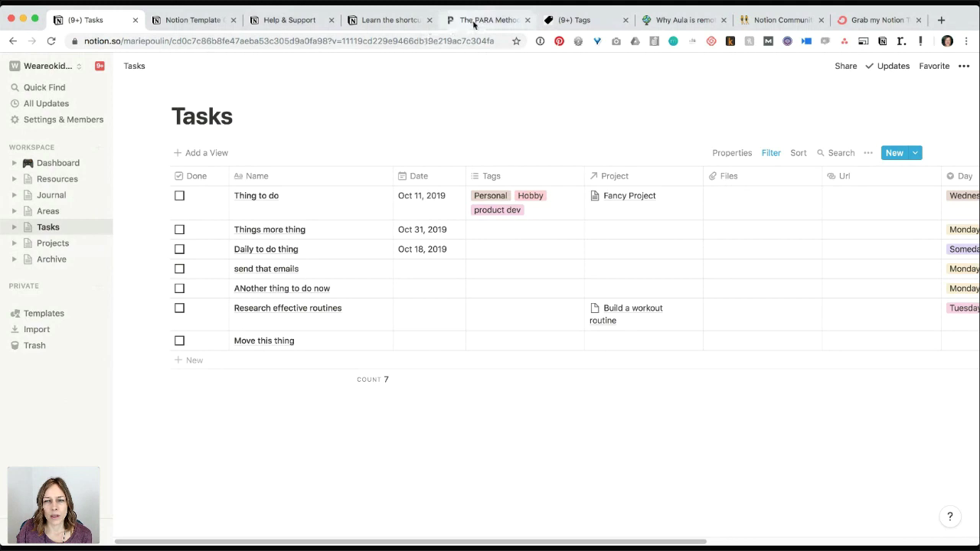
# Look through the Notion Template Gallery, and show the help and support options from the Tasks page.
pyautogui.click(397, 22)
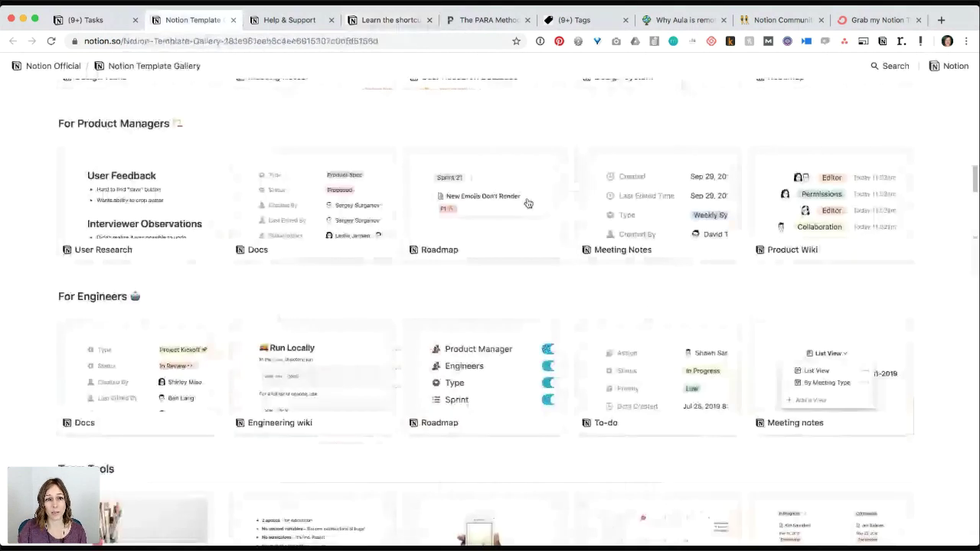
pyautogui.scroll(3, 528, 203)
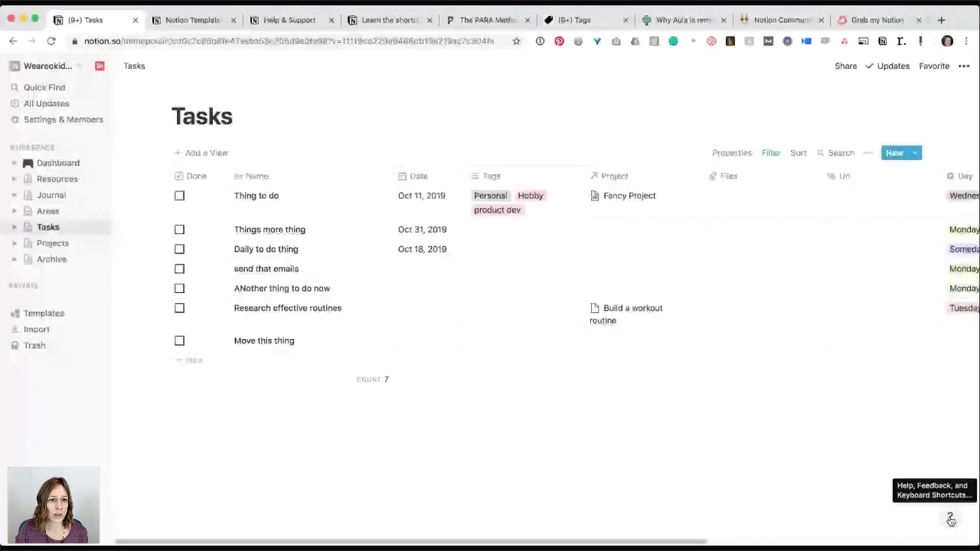
pyautogui.click(950, 520)
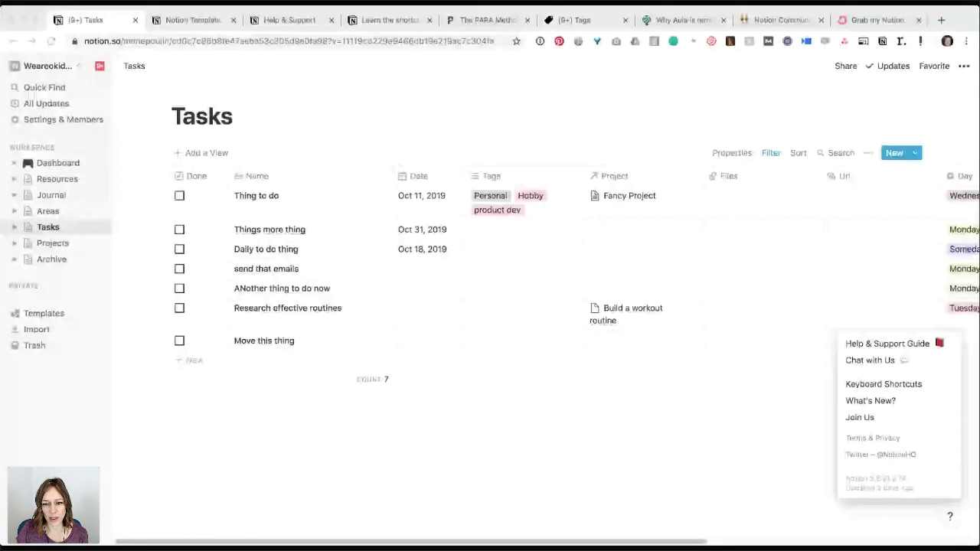